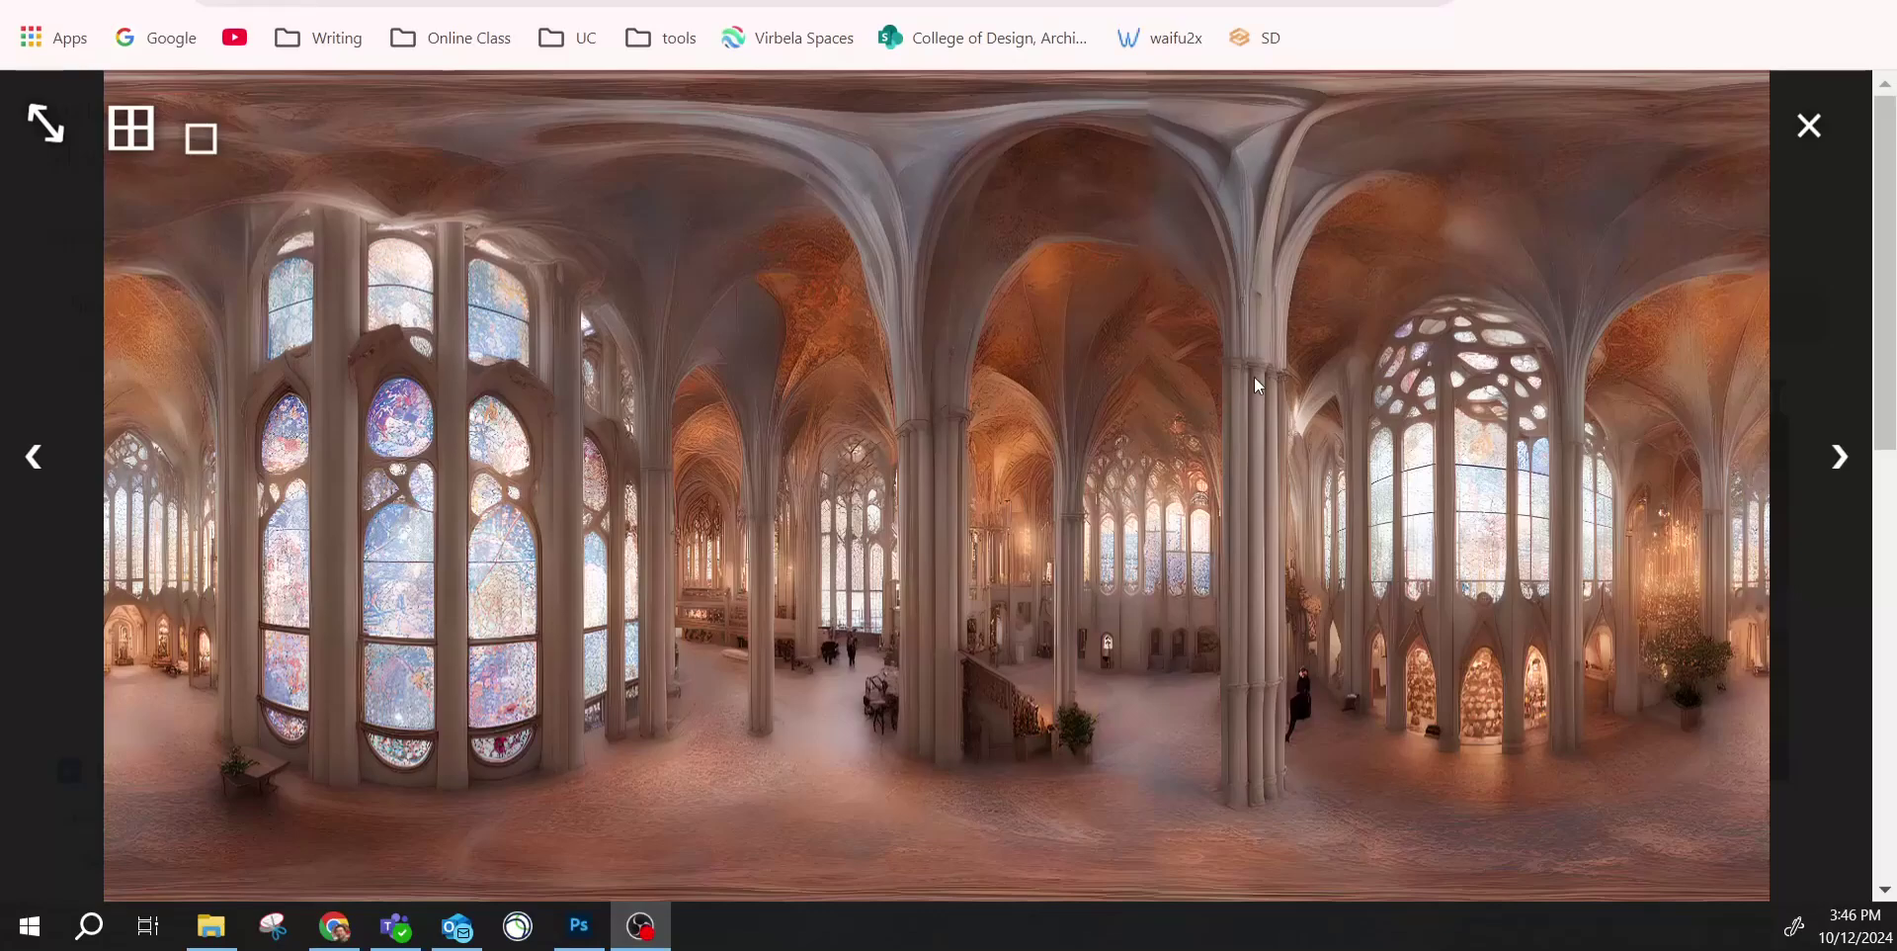
Close the full-screen viewer and review the 2x SwinIR 4x upscale settings and output in Extras.
left_click(1809, 126)
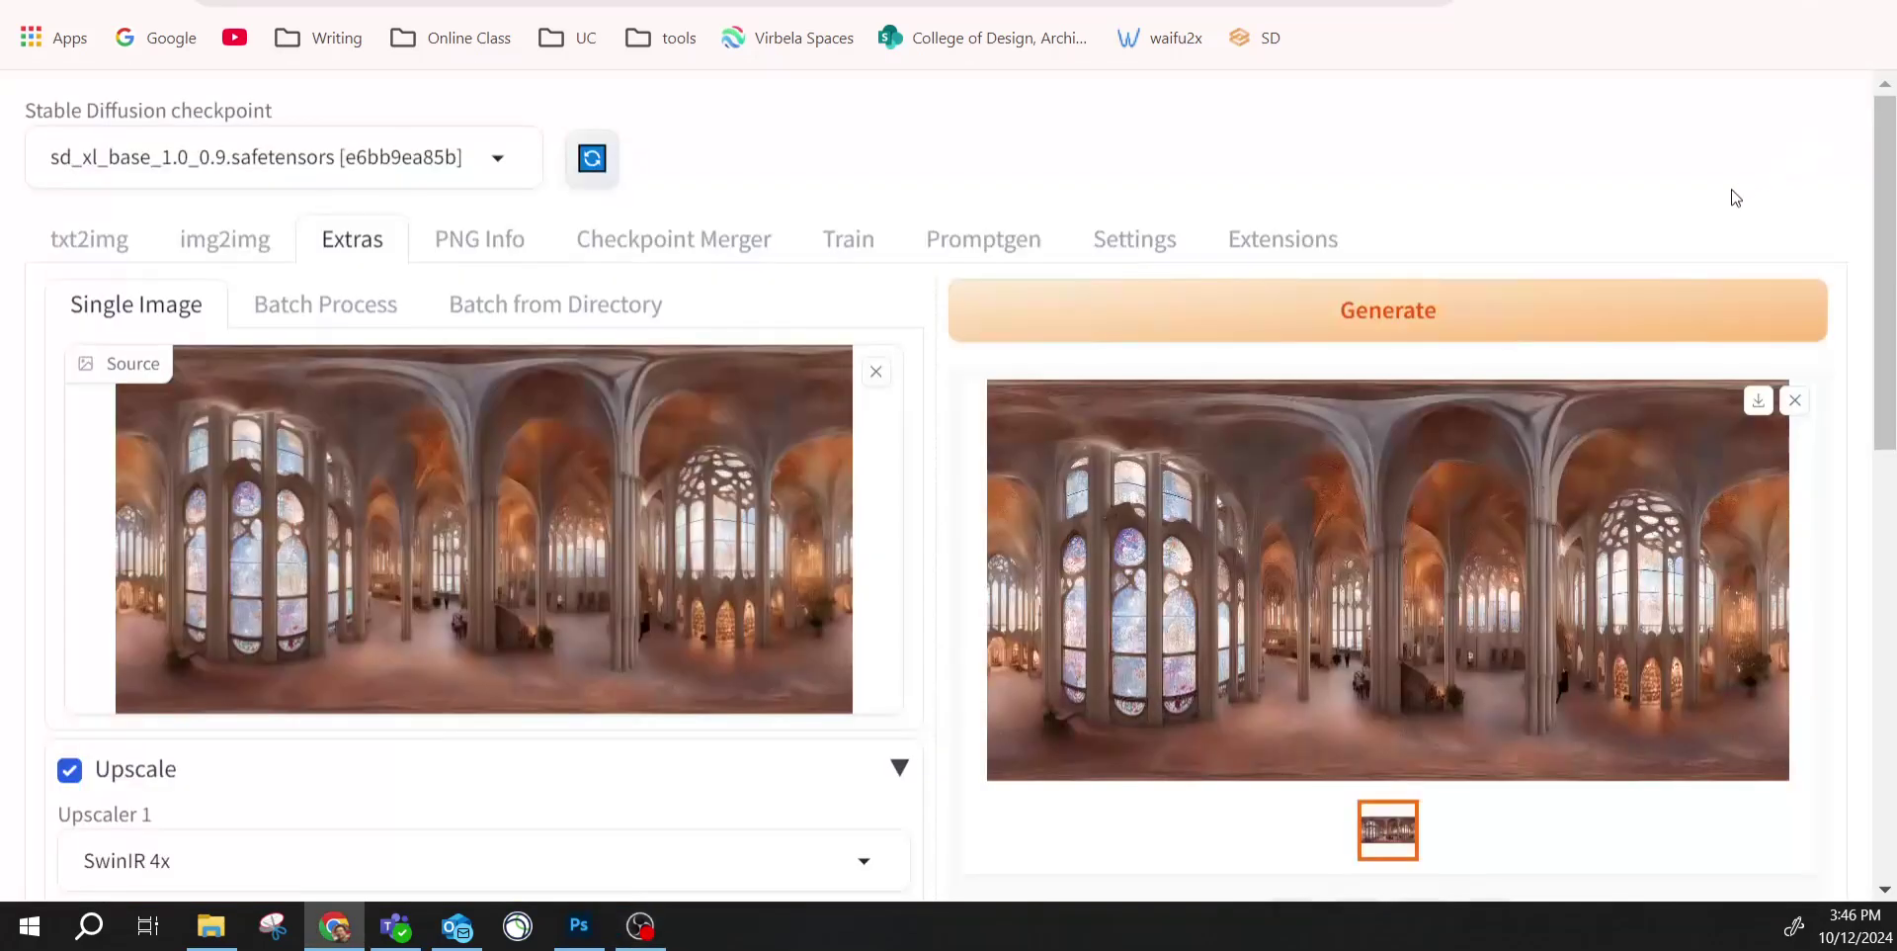
scroll(875, 485, "down", 3)
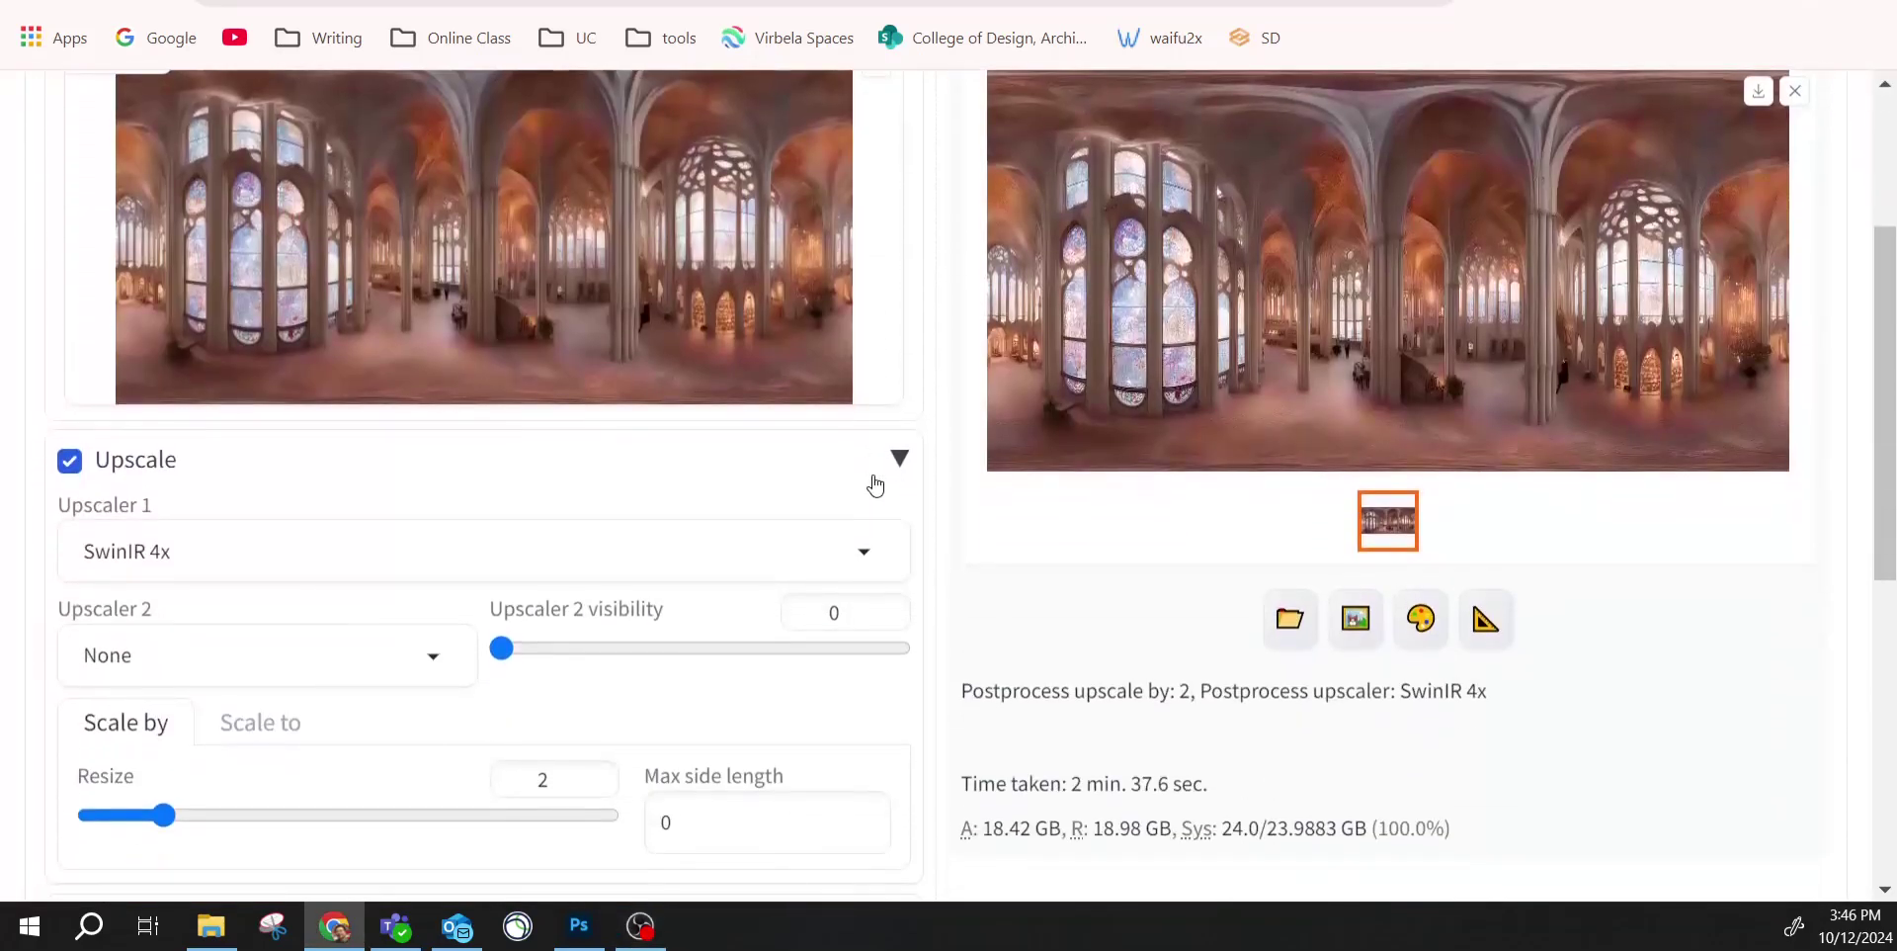
scroll(874, 485, "up", 3)
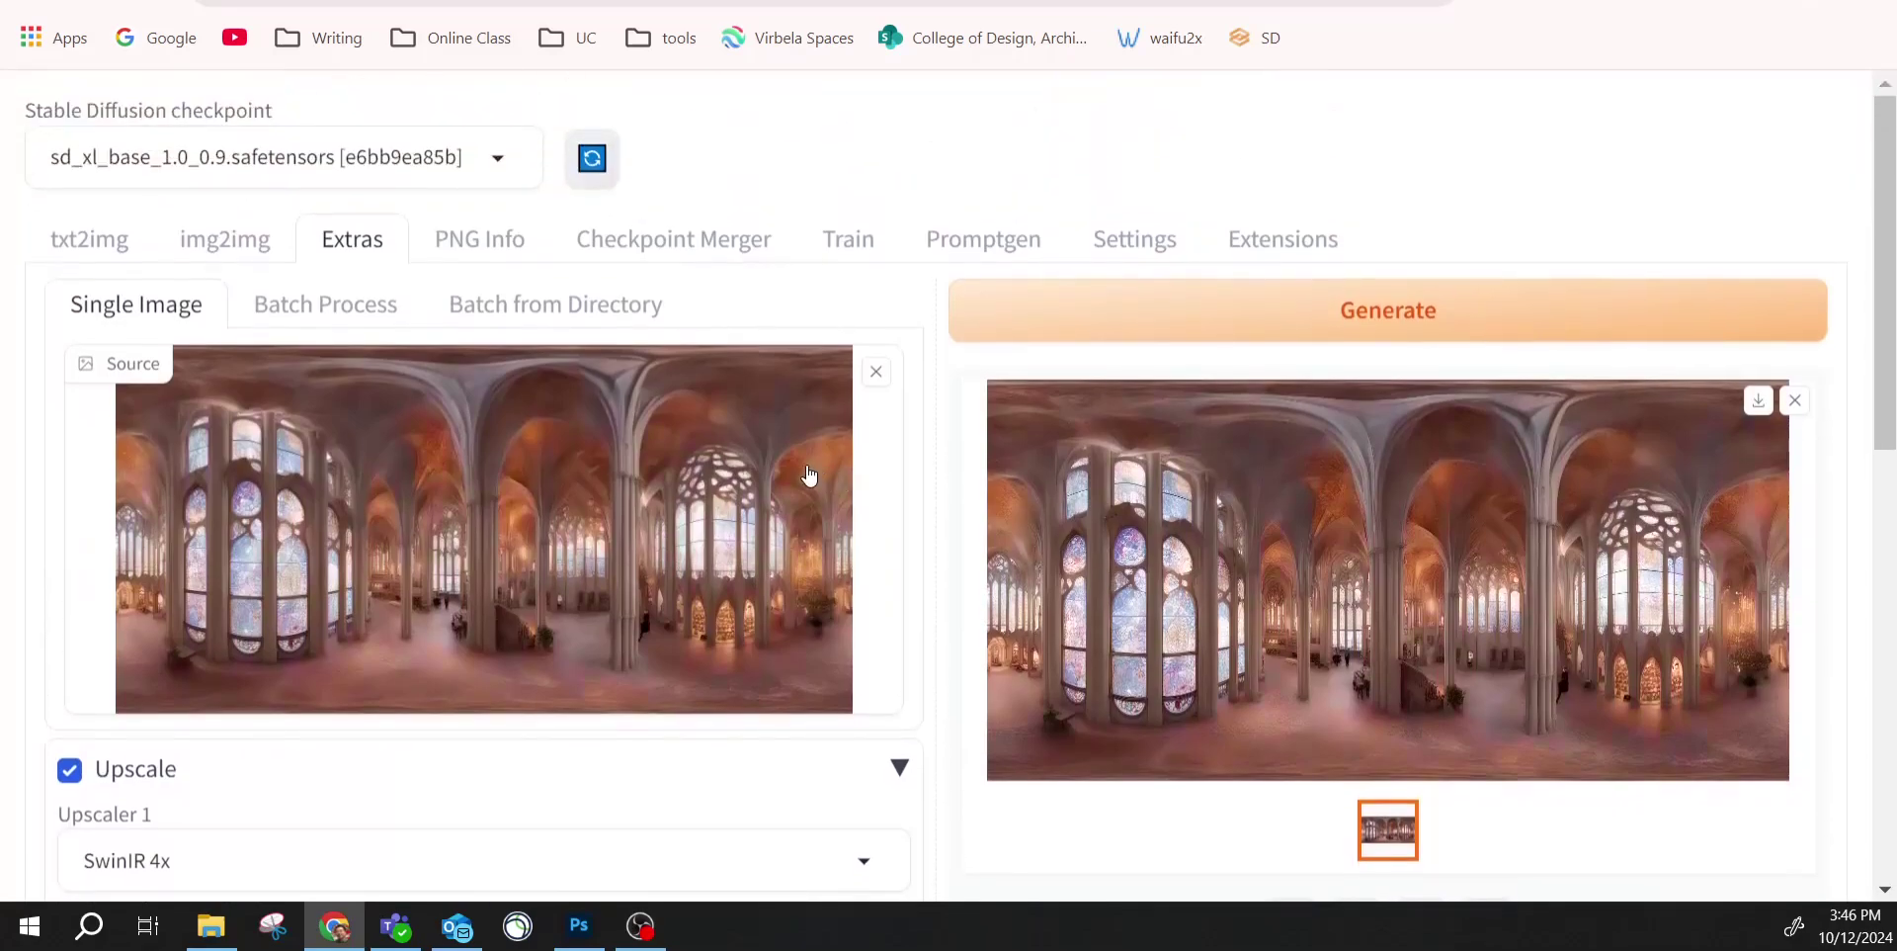
scroll(808, 475, "down", 2)
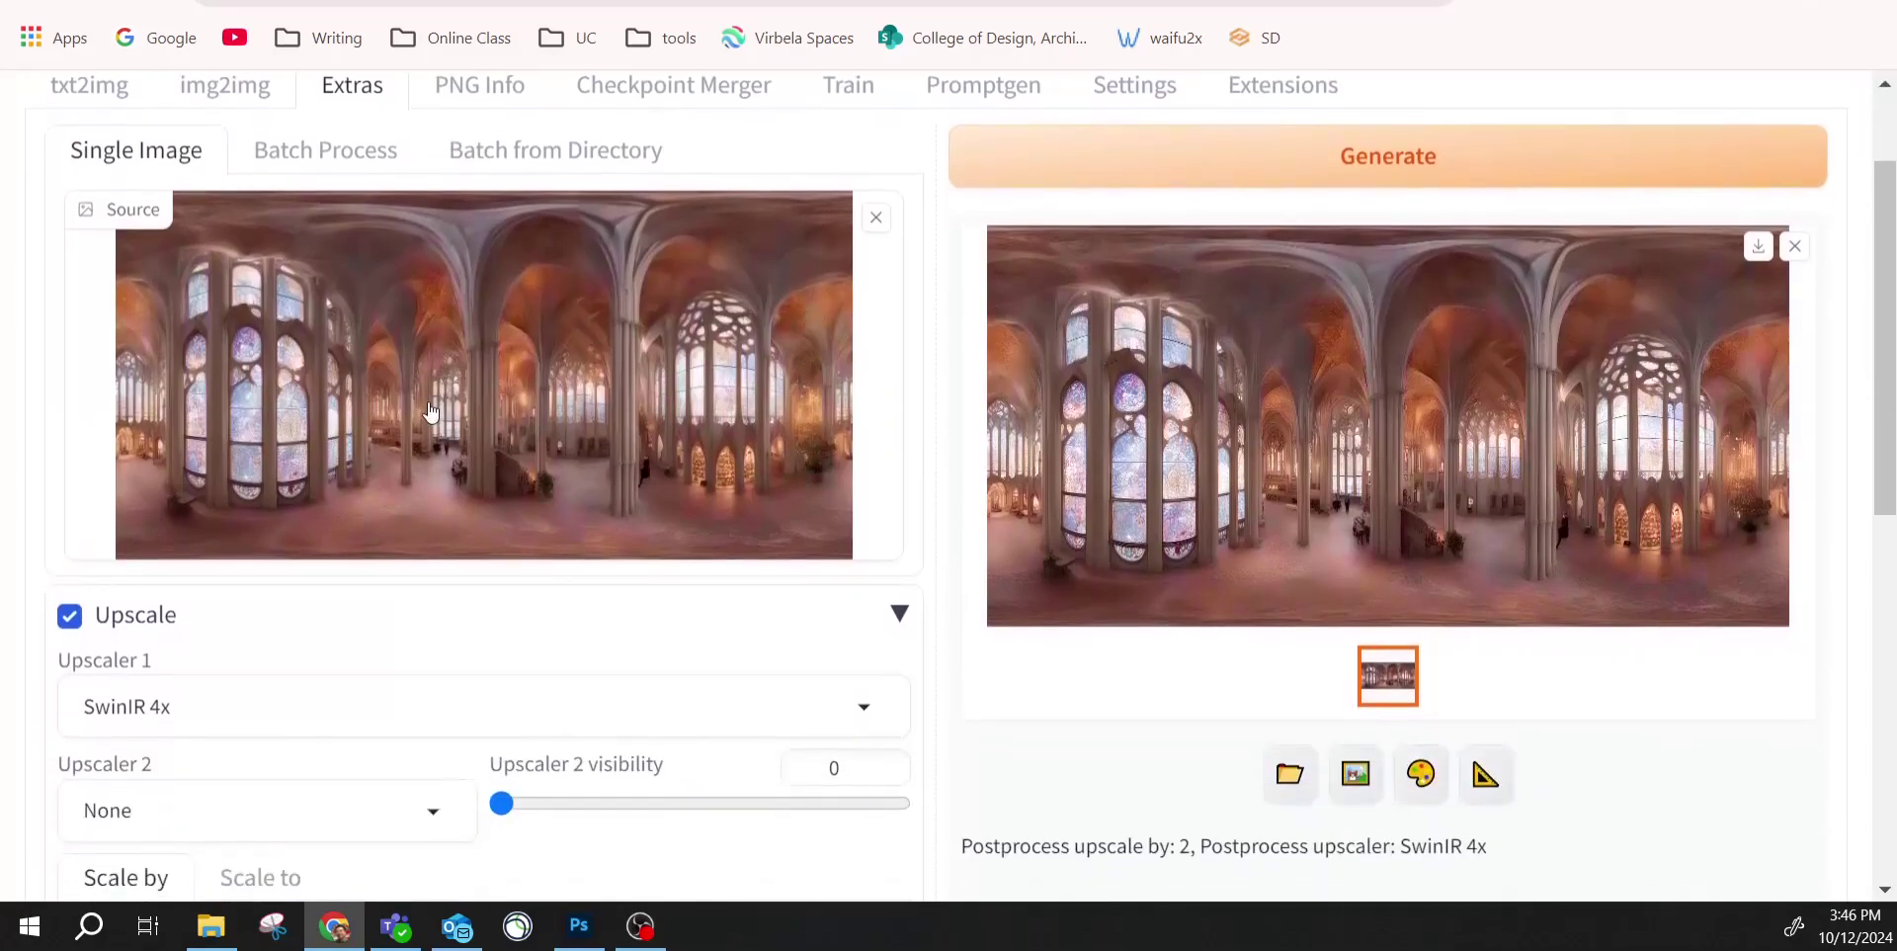
scroll(715, 456, "up", 2)
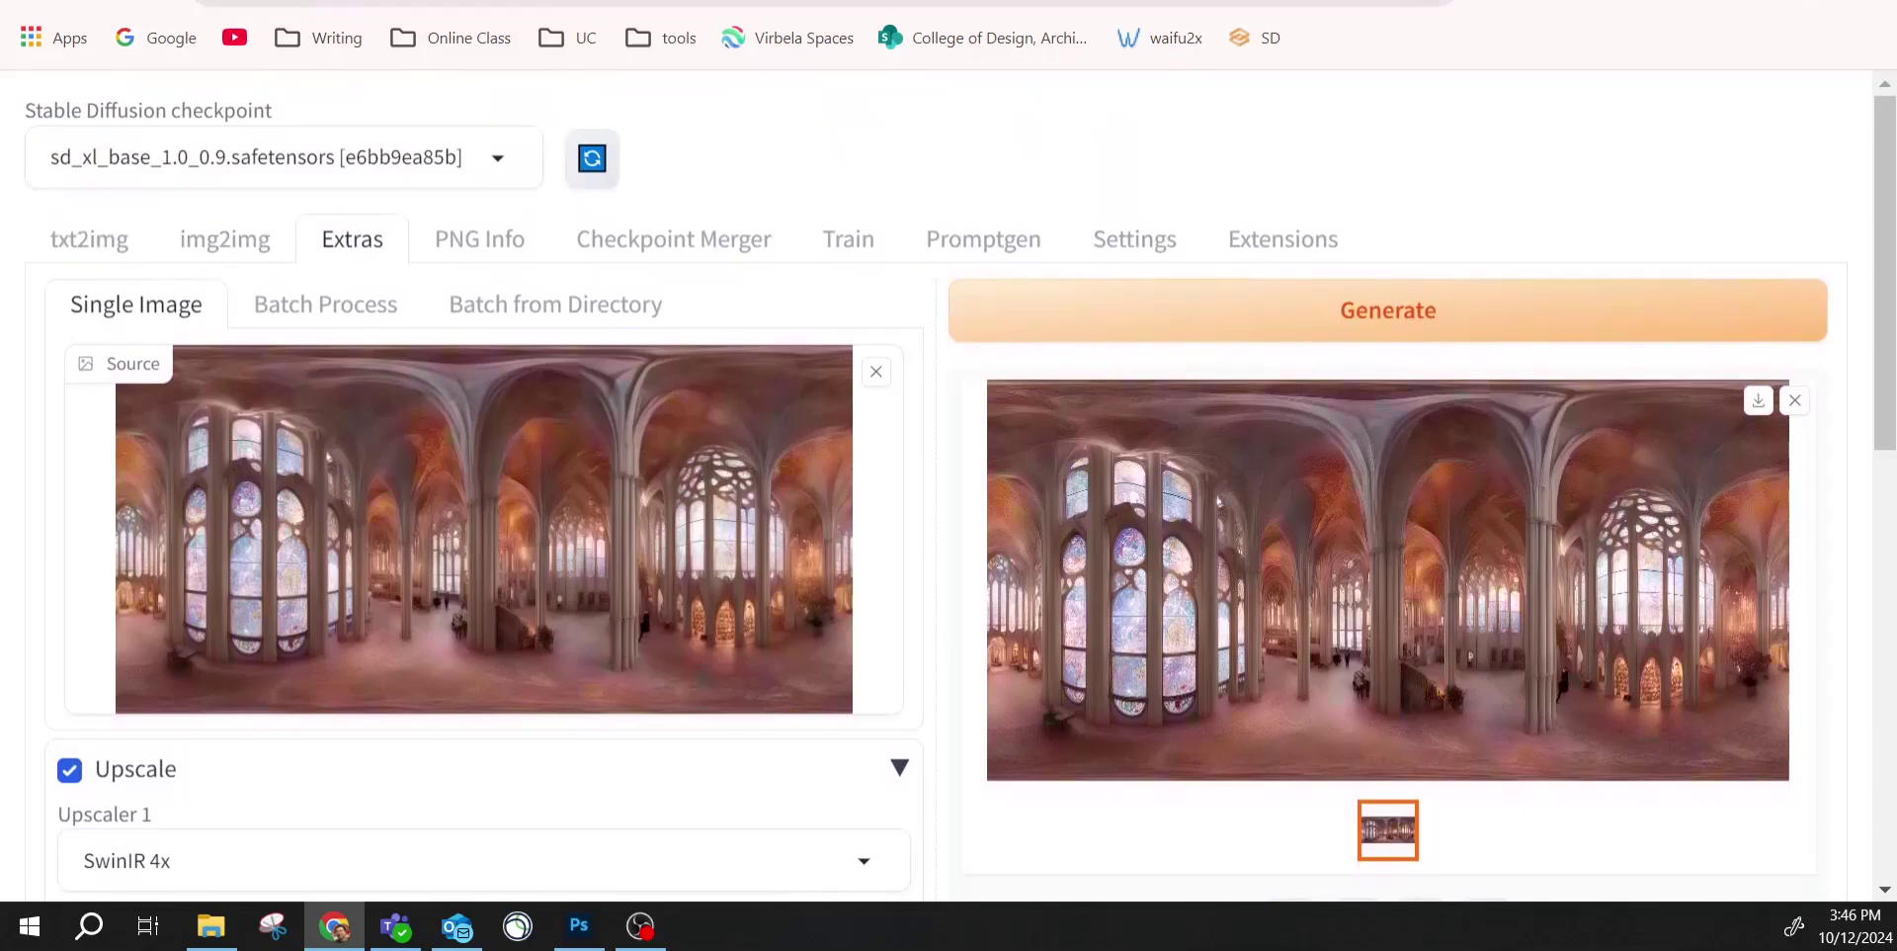
Browse the installed LoRA model cards on the txt2img page.
left_click(88, 261)
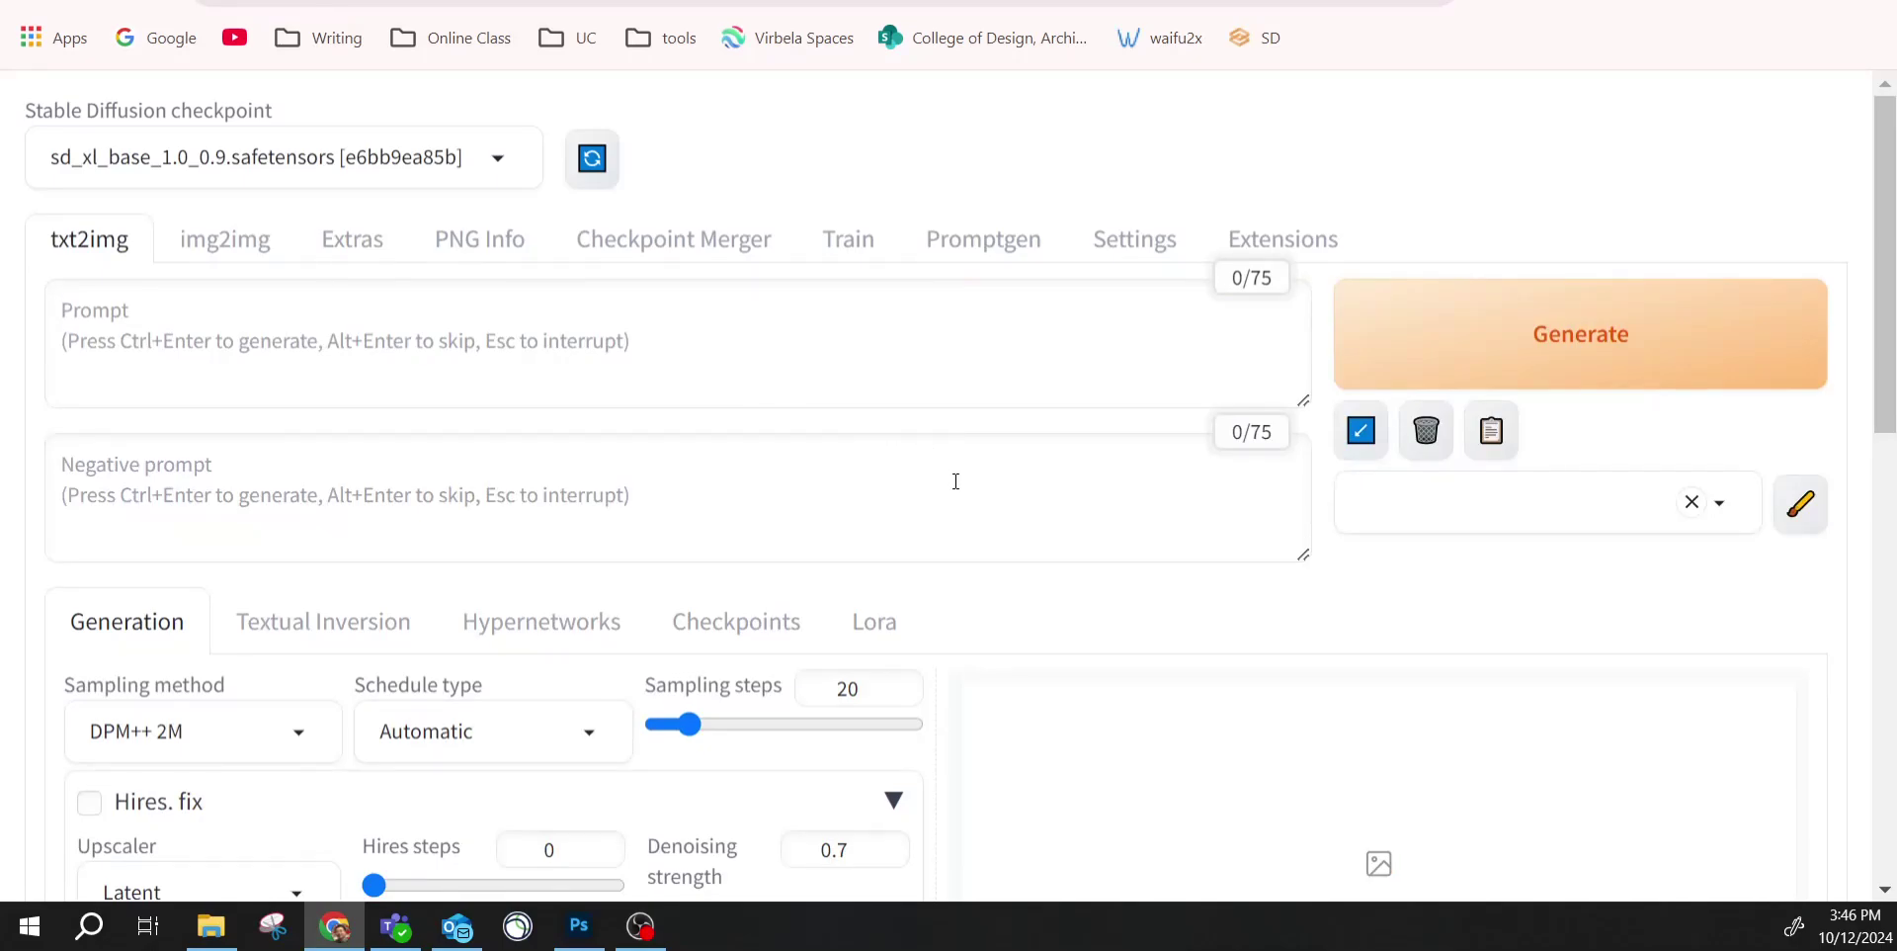
scroll(1070, 509, "down", 8)
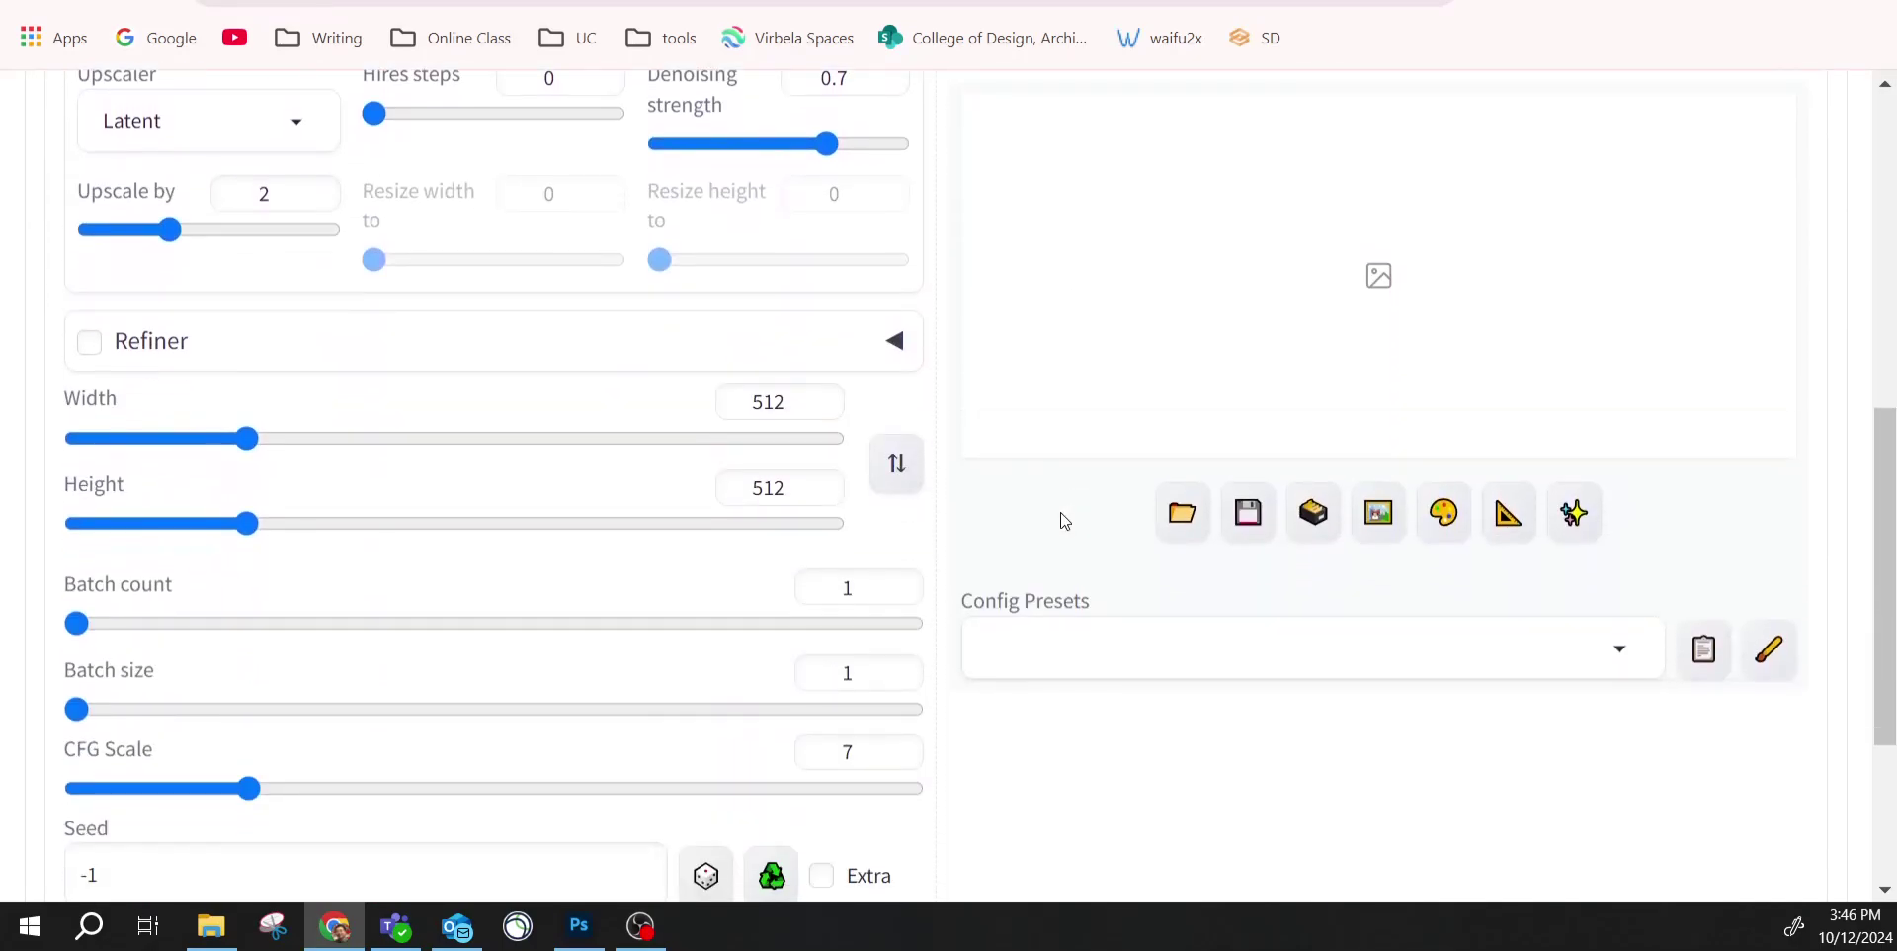
scroll(985, 501, "up", 2)
scroll(985, 501, "up", 5)
left_click(874, 621)
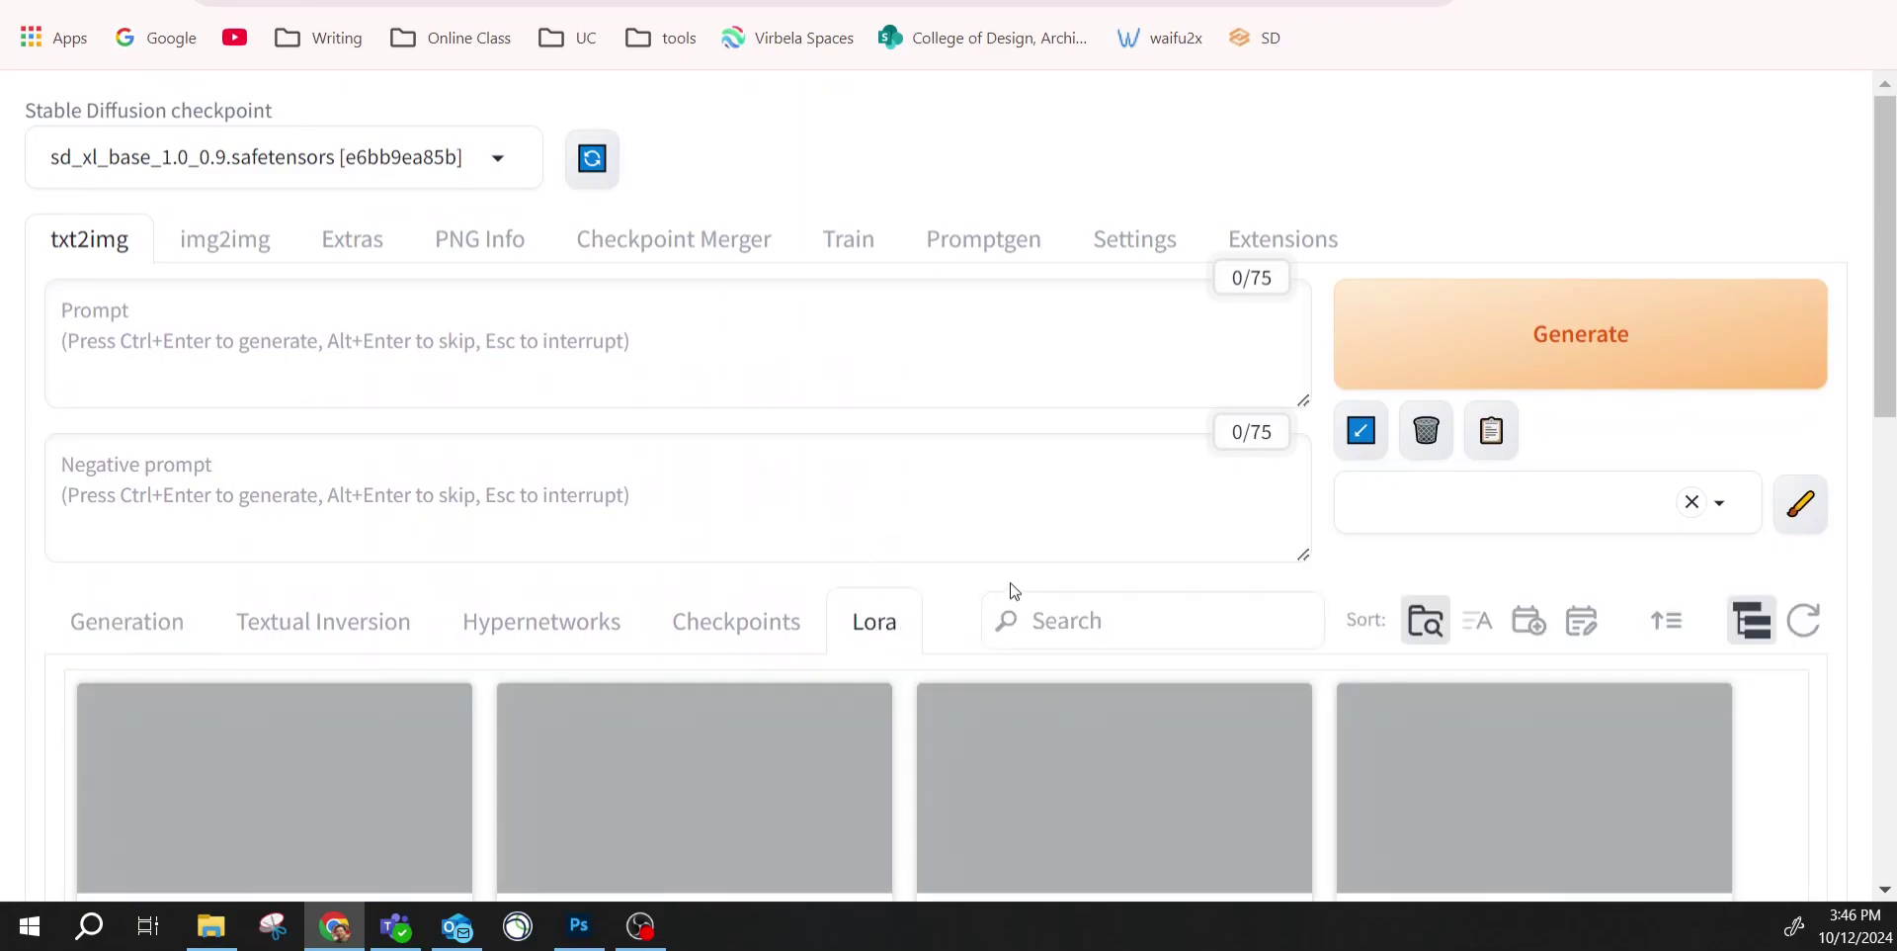
scroll(1010, 590, "down", 4)
scroll(1443, 644, "down", 3)
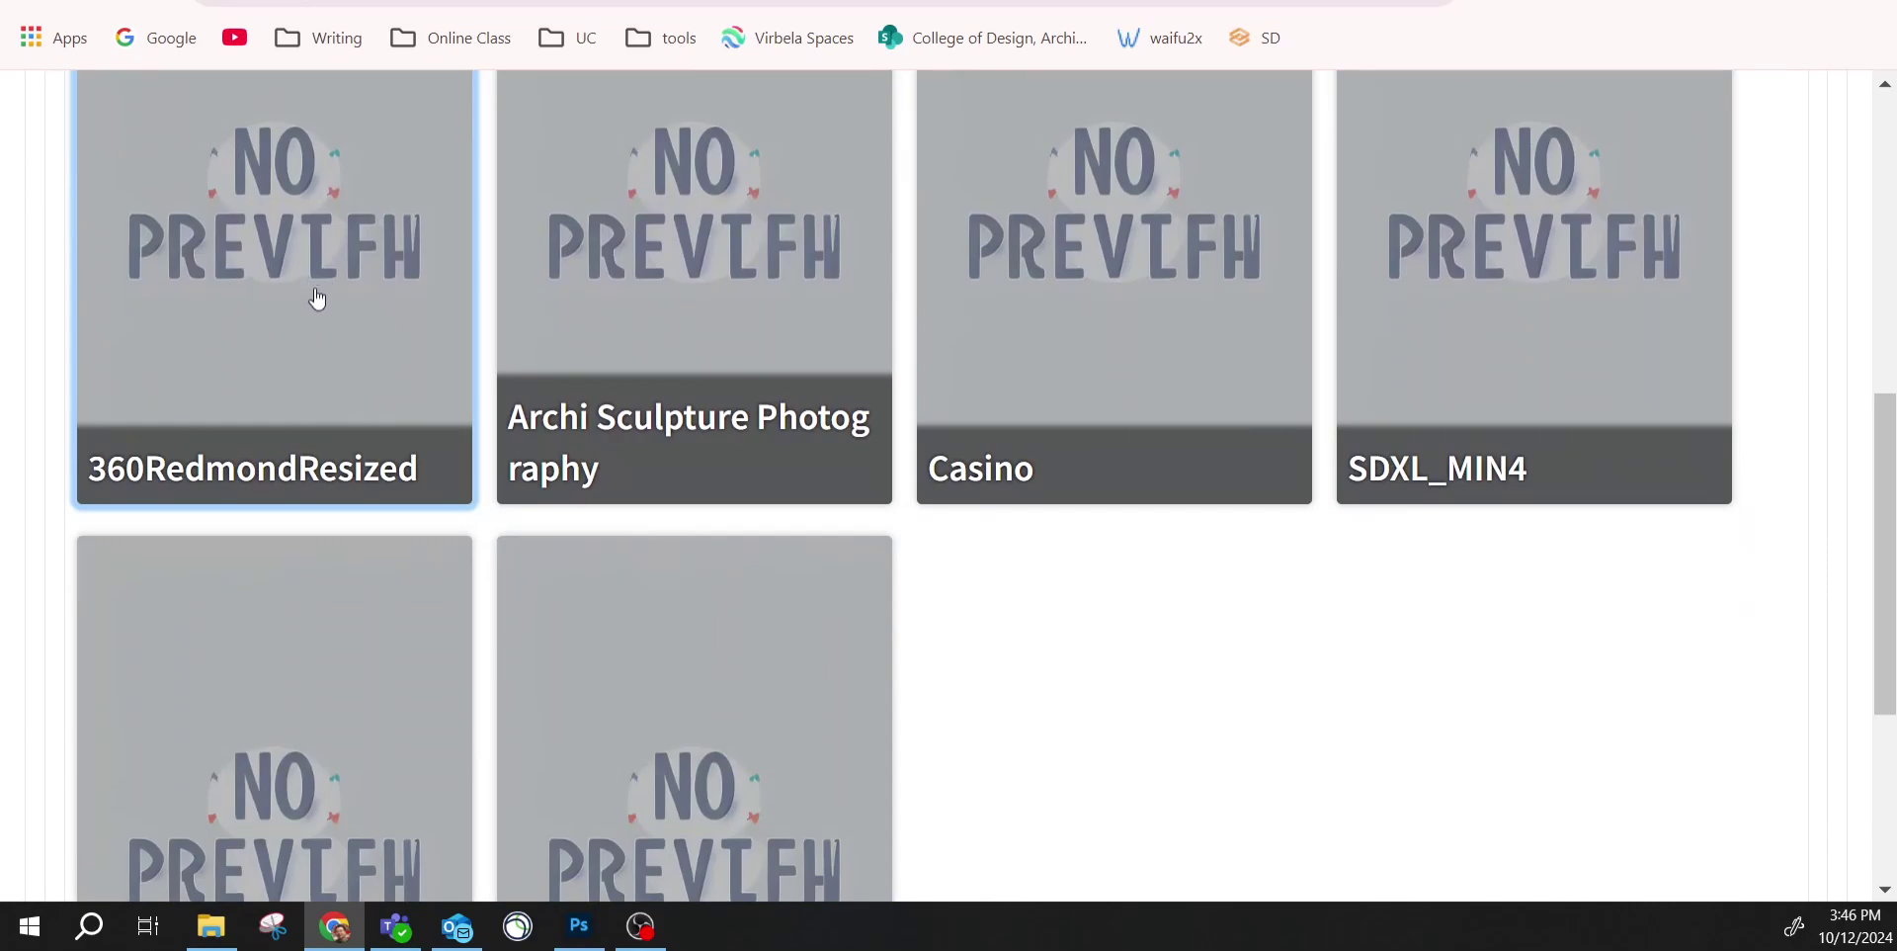
scroll(317, 301, "up", 2)
scroll(352, 352, "up", 5)
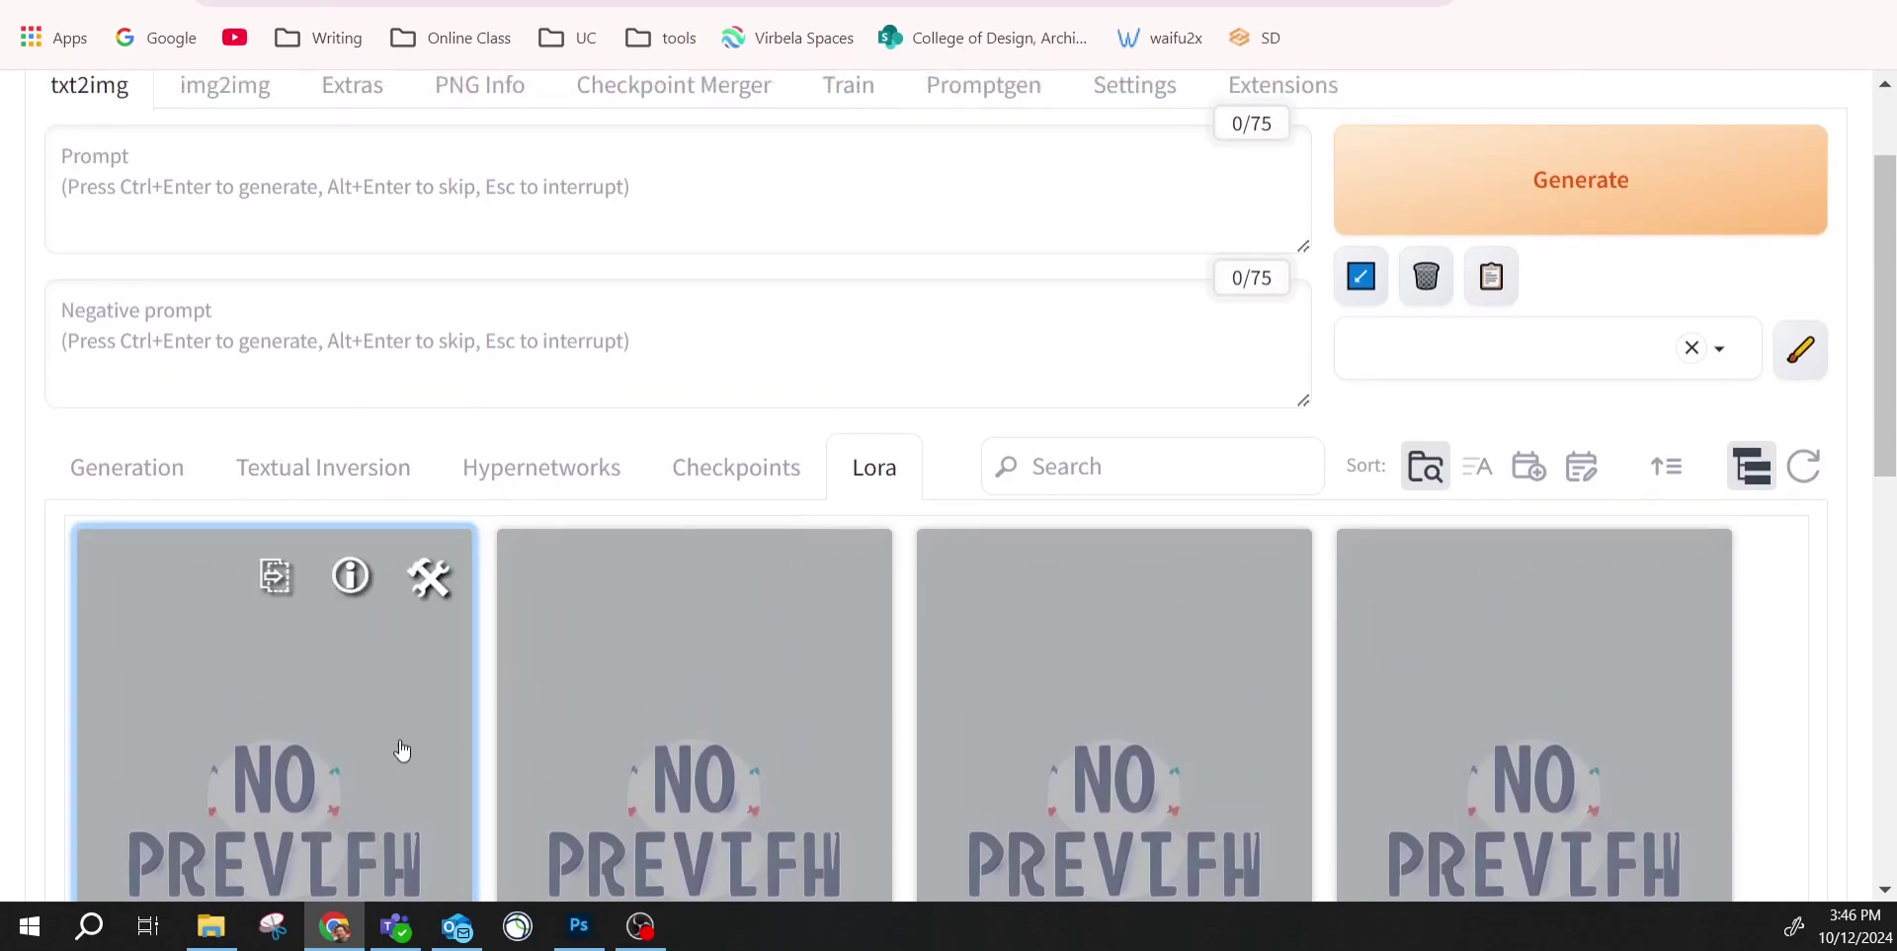
scroll(349, 748, "down", 2)
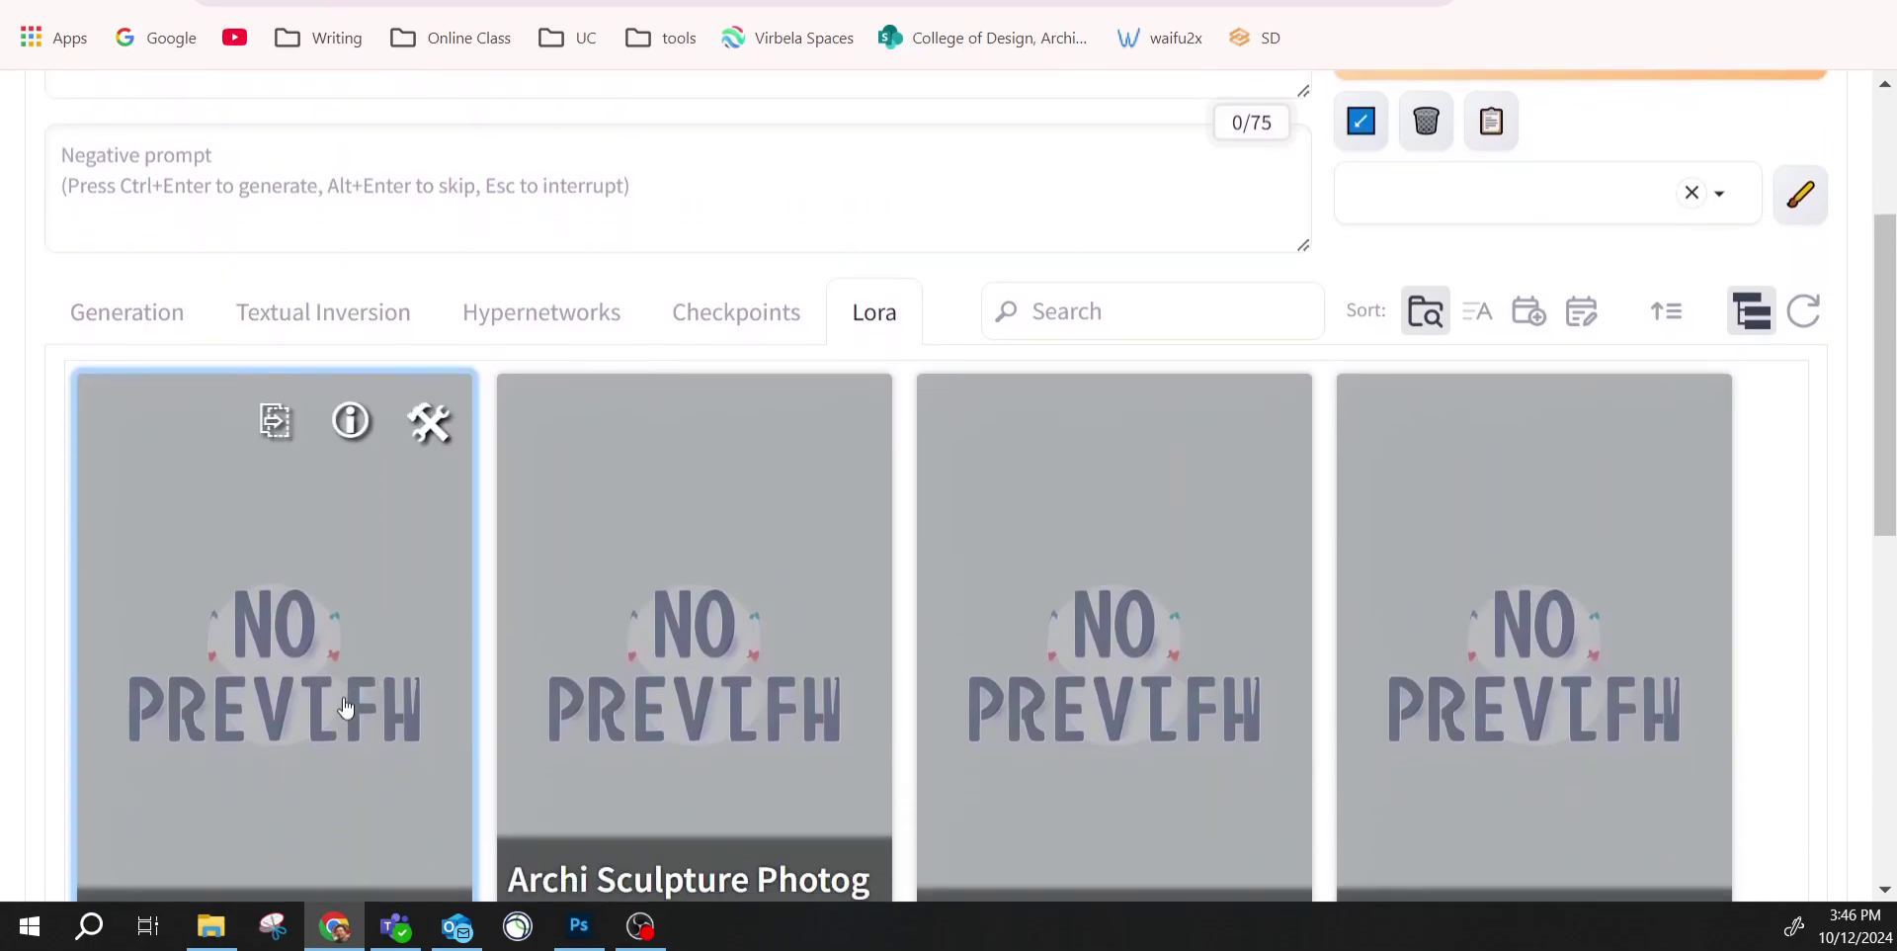
scroll(346, 706, "down", 2)
scroll(348, 691, "up", 4)
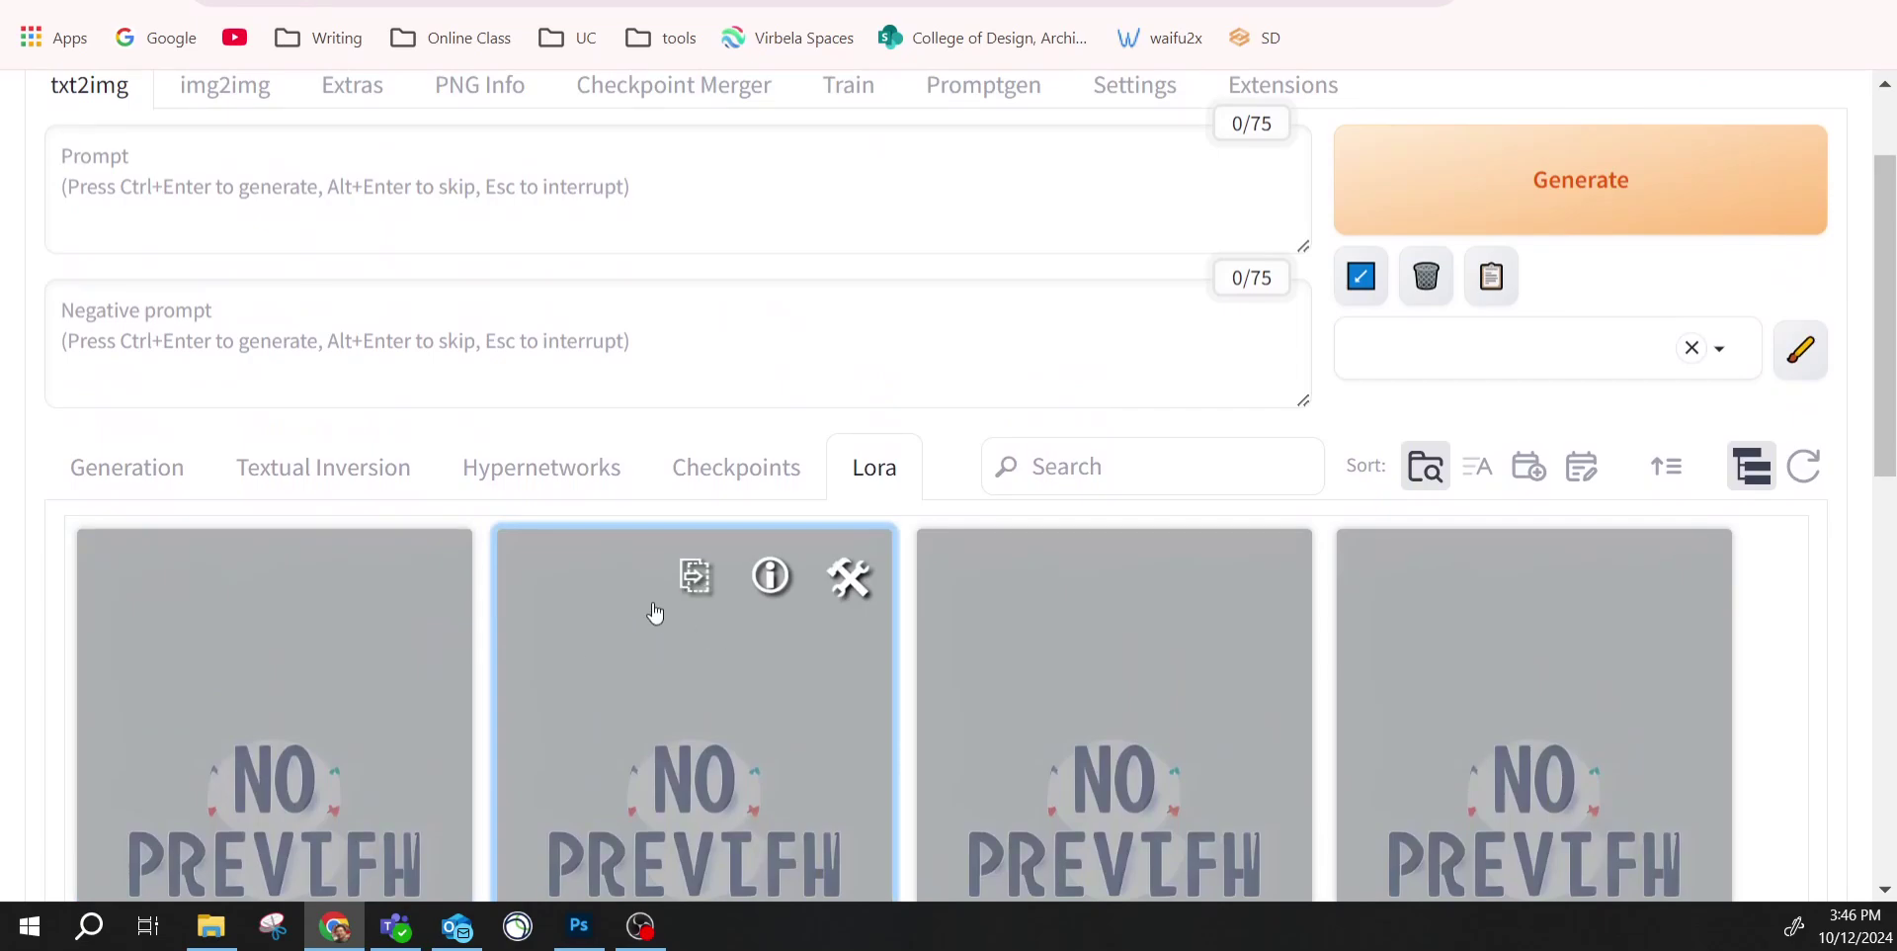
scroll(655, 613, "up", 2)
Refresh the img2img LoRA list and scroll through its six models, including 360RedmondResized.
left_click(235, 245)
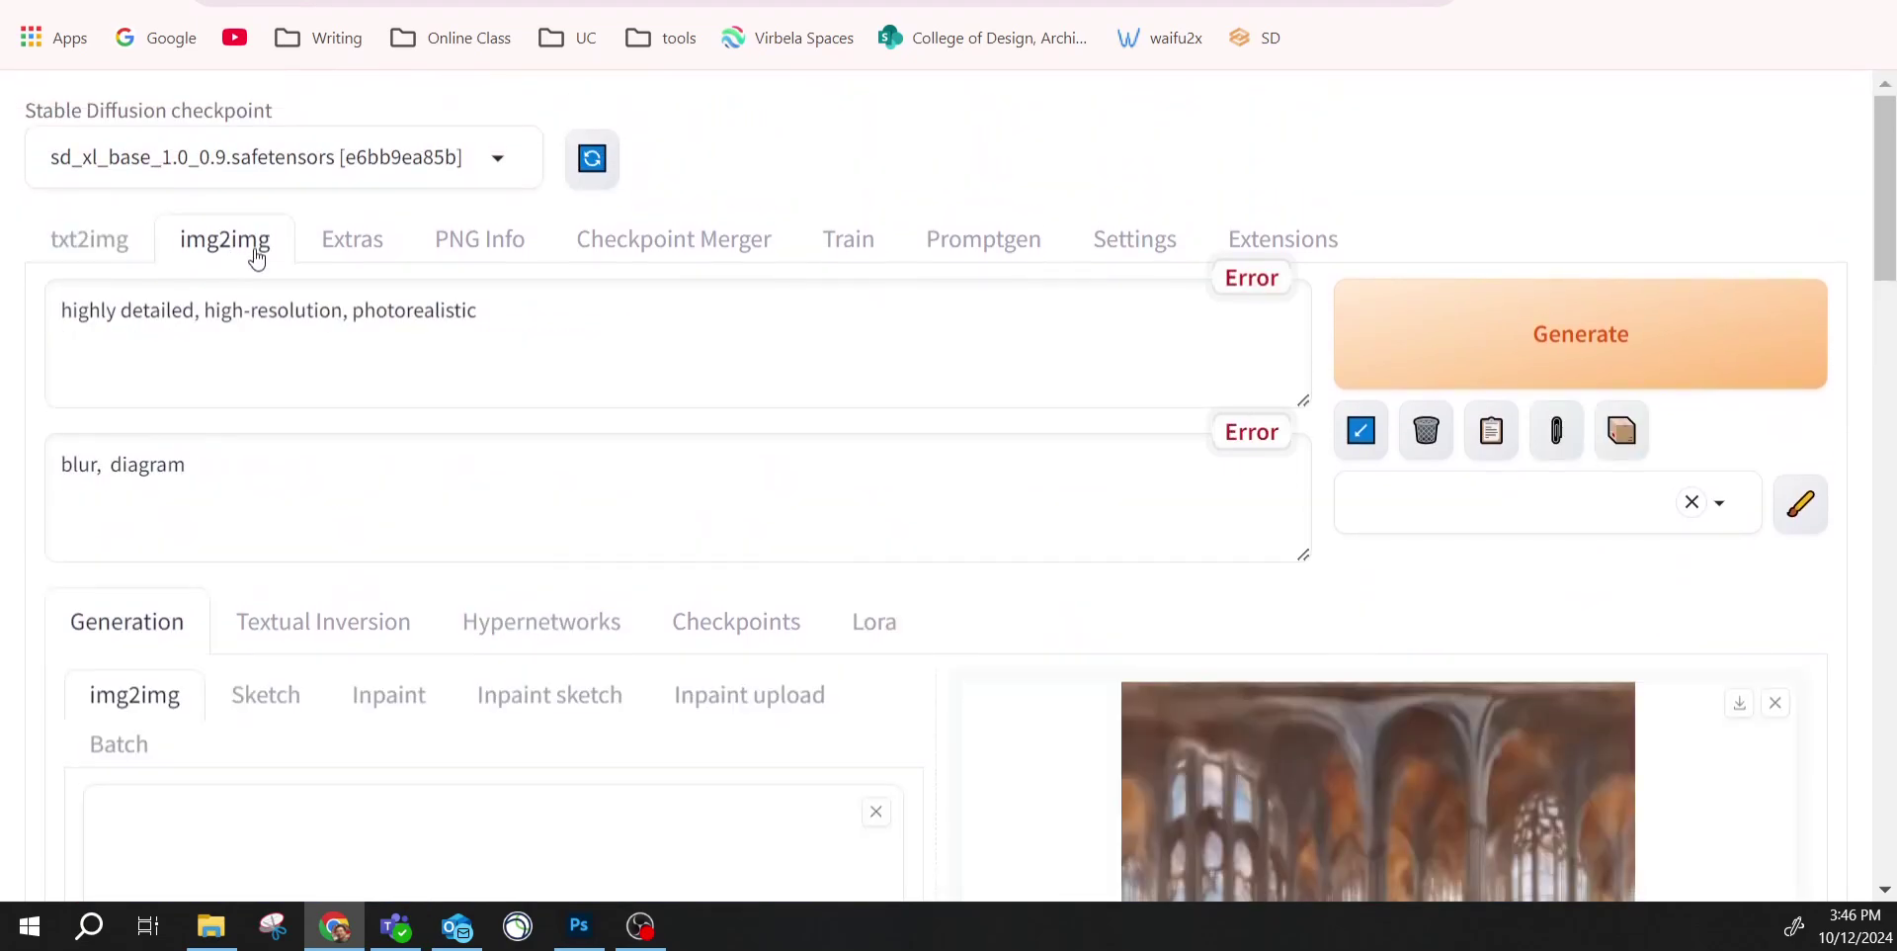
left_click(862, 632)
scroll(847, 665, "down", 4)
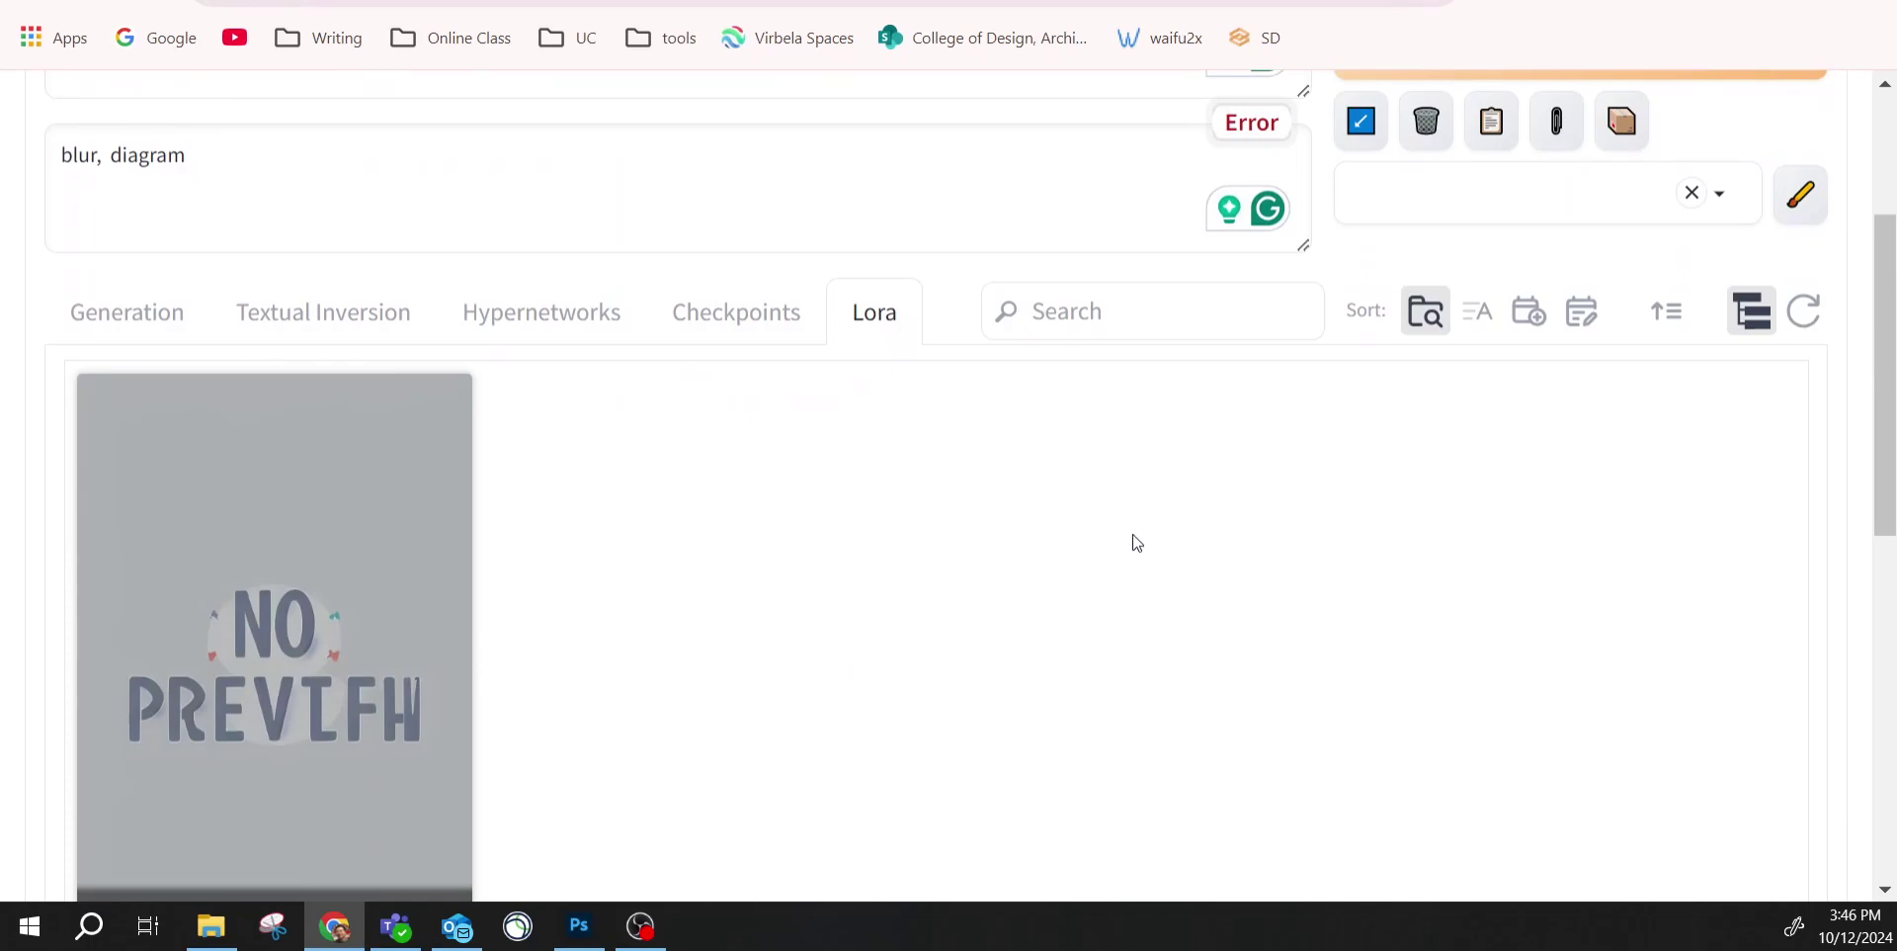
left_click(1800, 317)
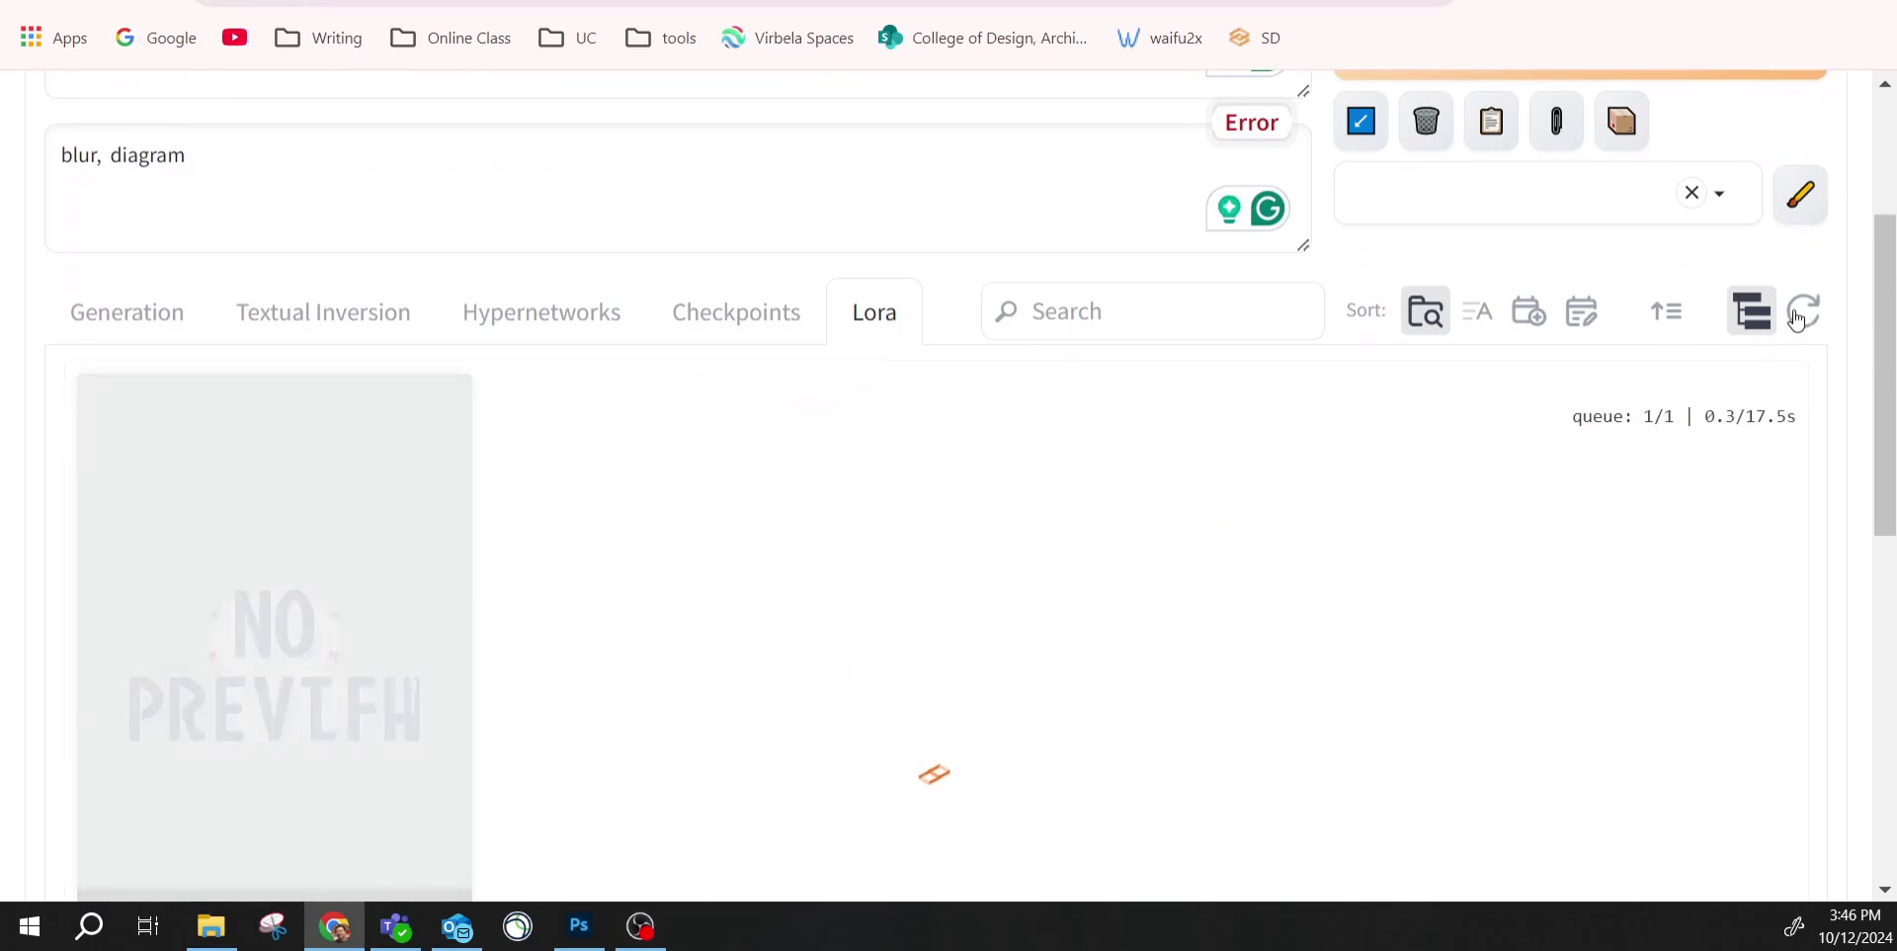
scroll(1367, 623, "down", 4)
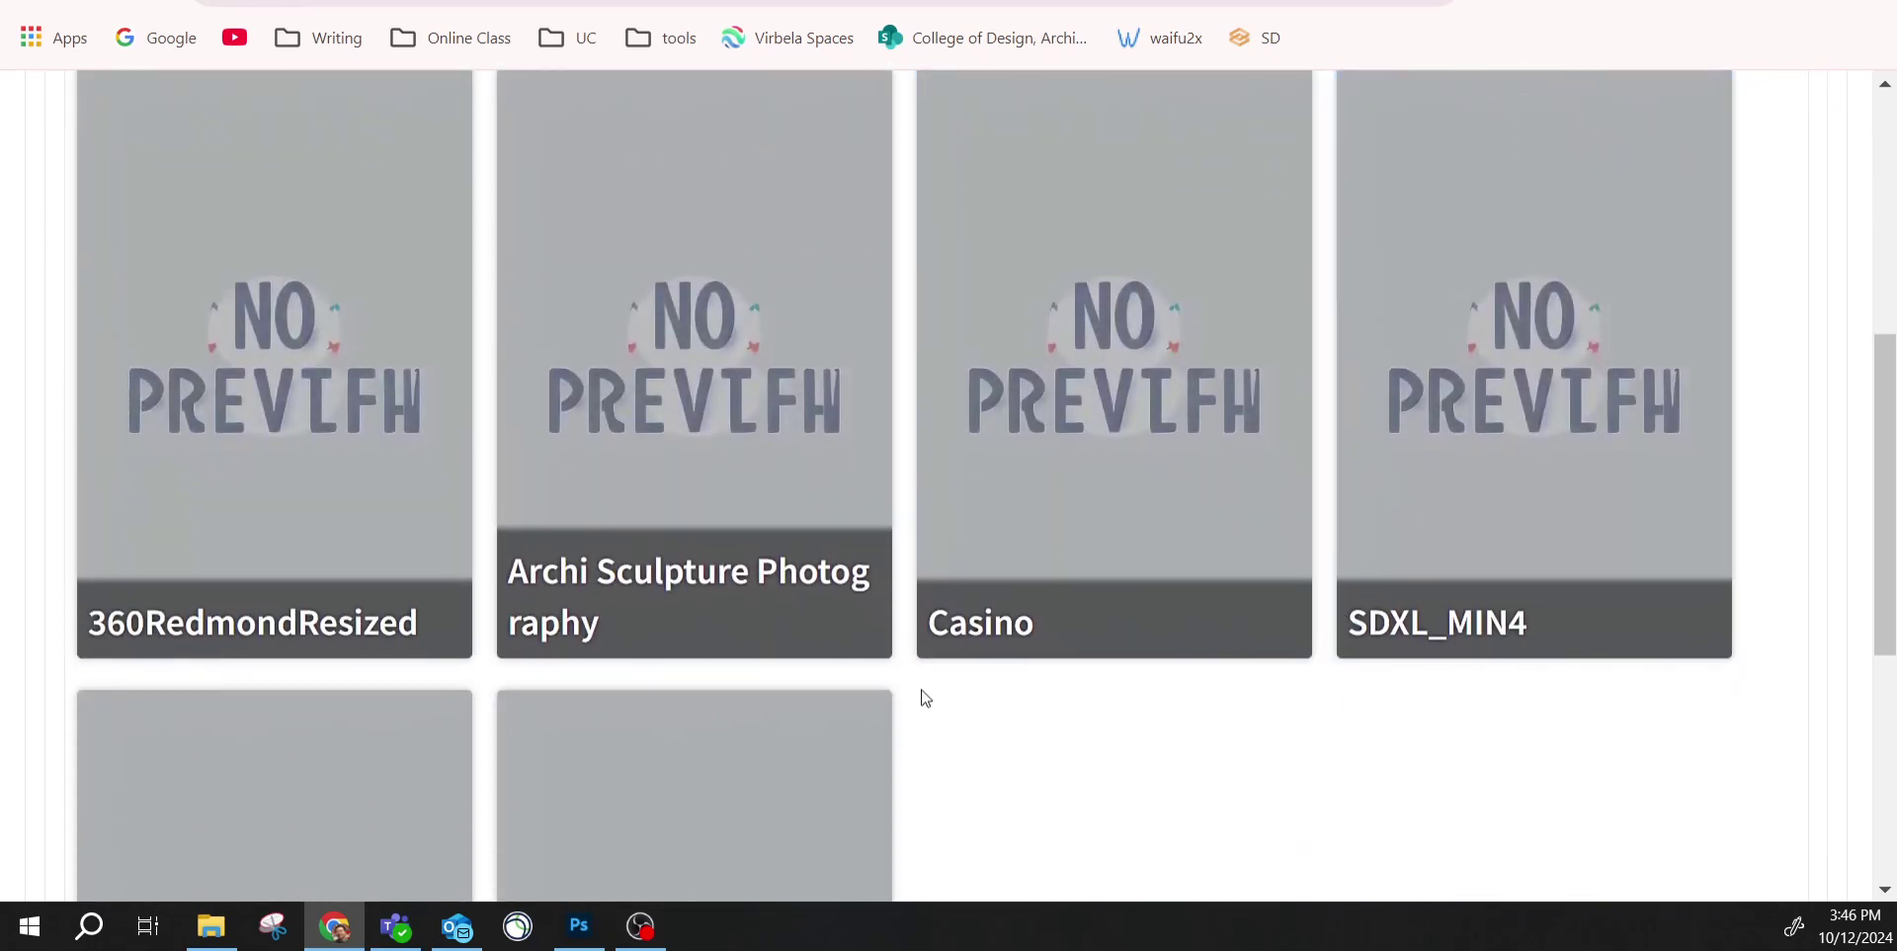
scroll(869, 709, "down", 3)
scroll(830, 708, "down", 3)
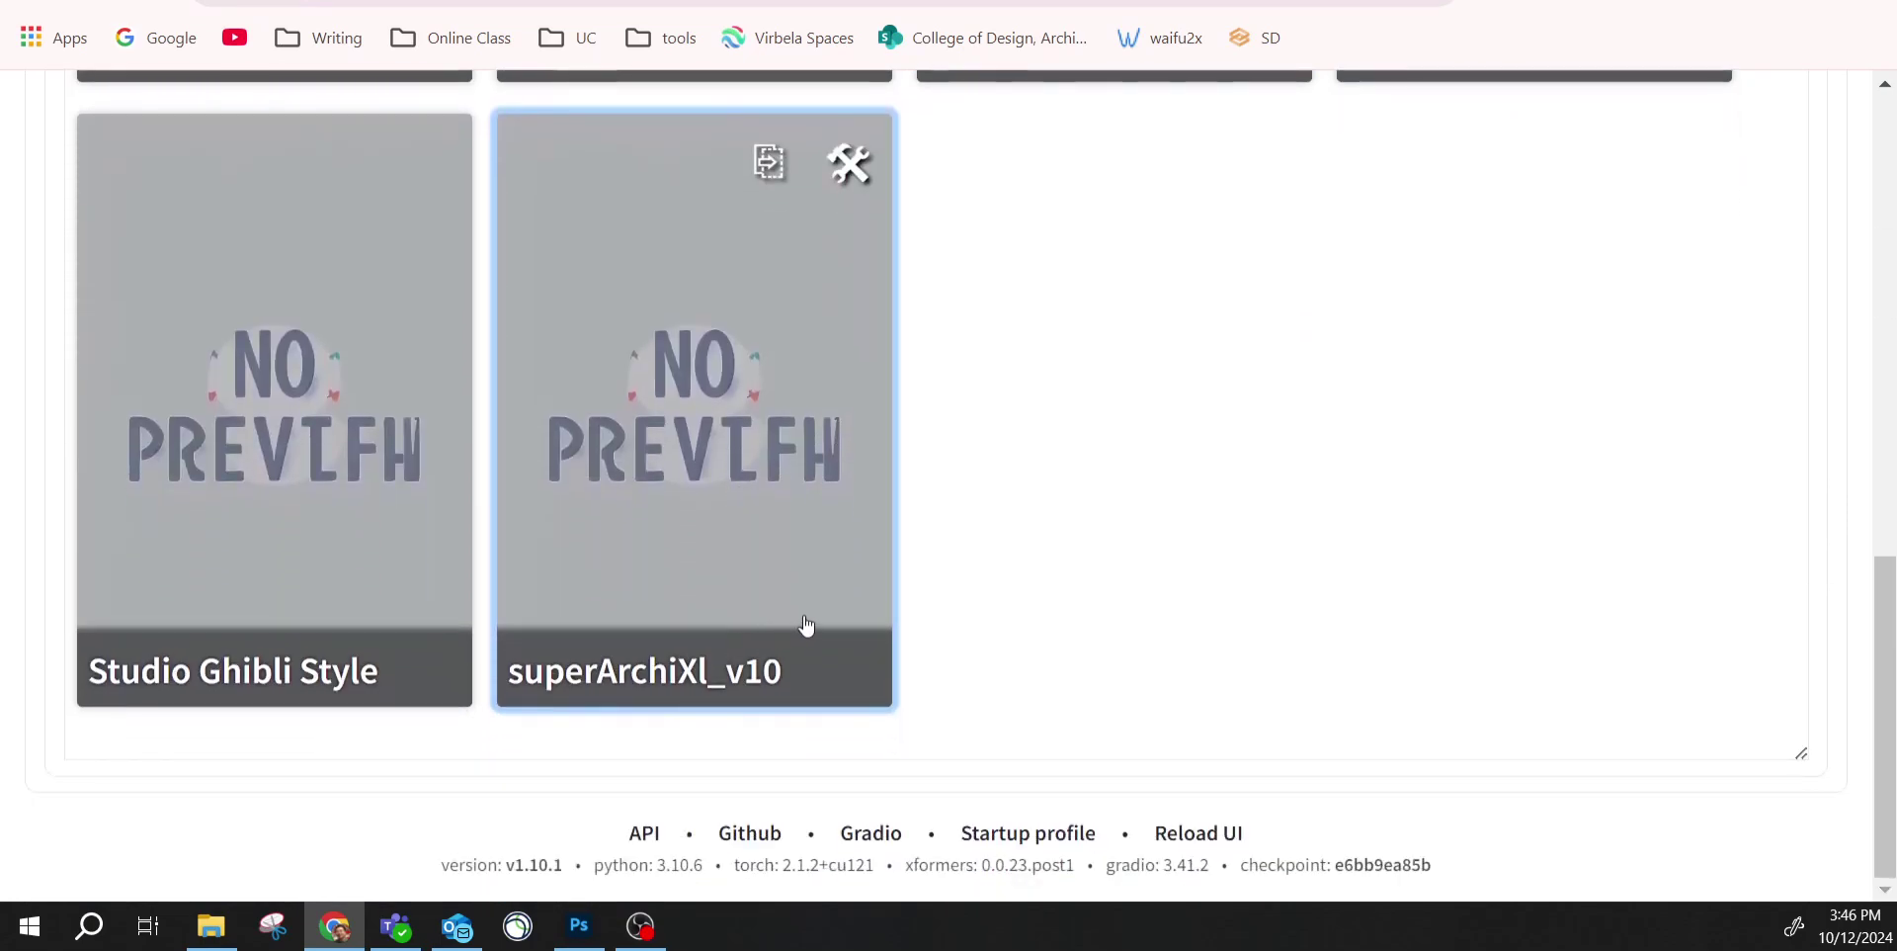
scroll(817, 622, "up", 3)
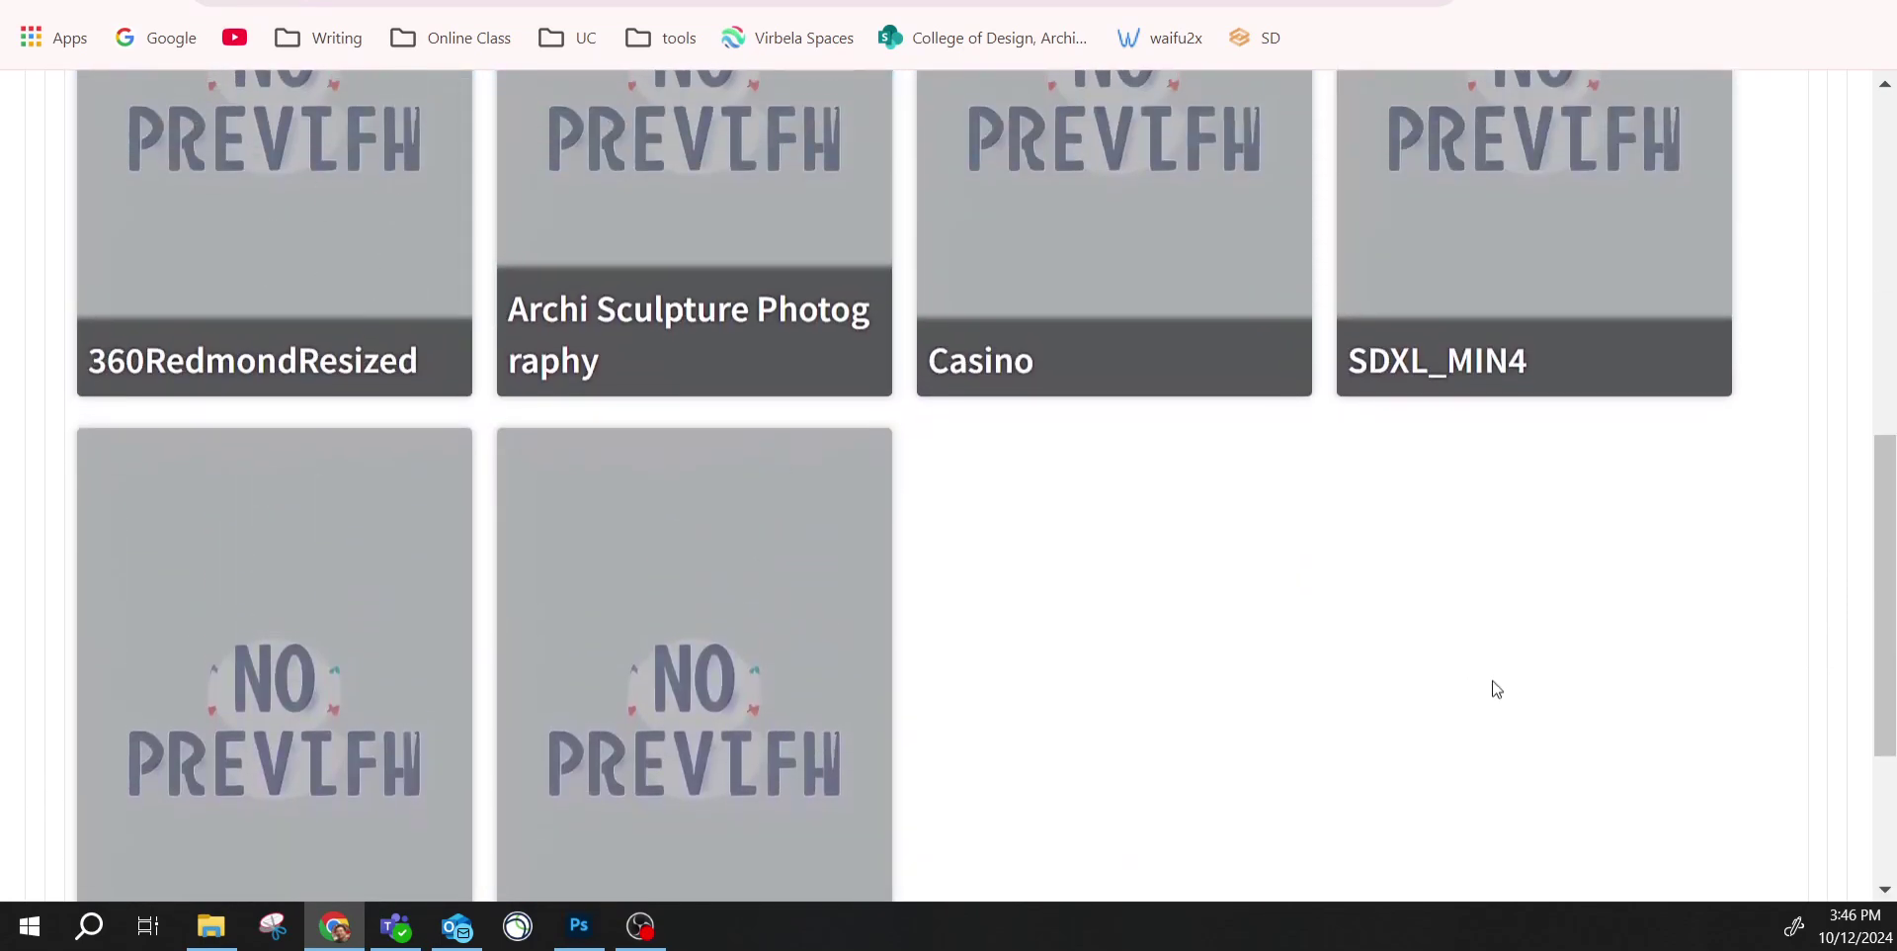
scroll(1496, 688, "up", 7)
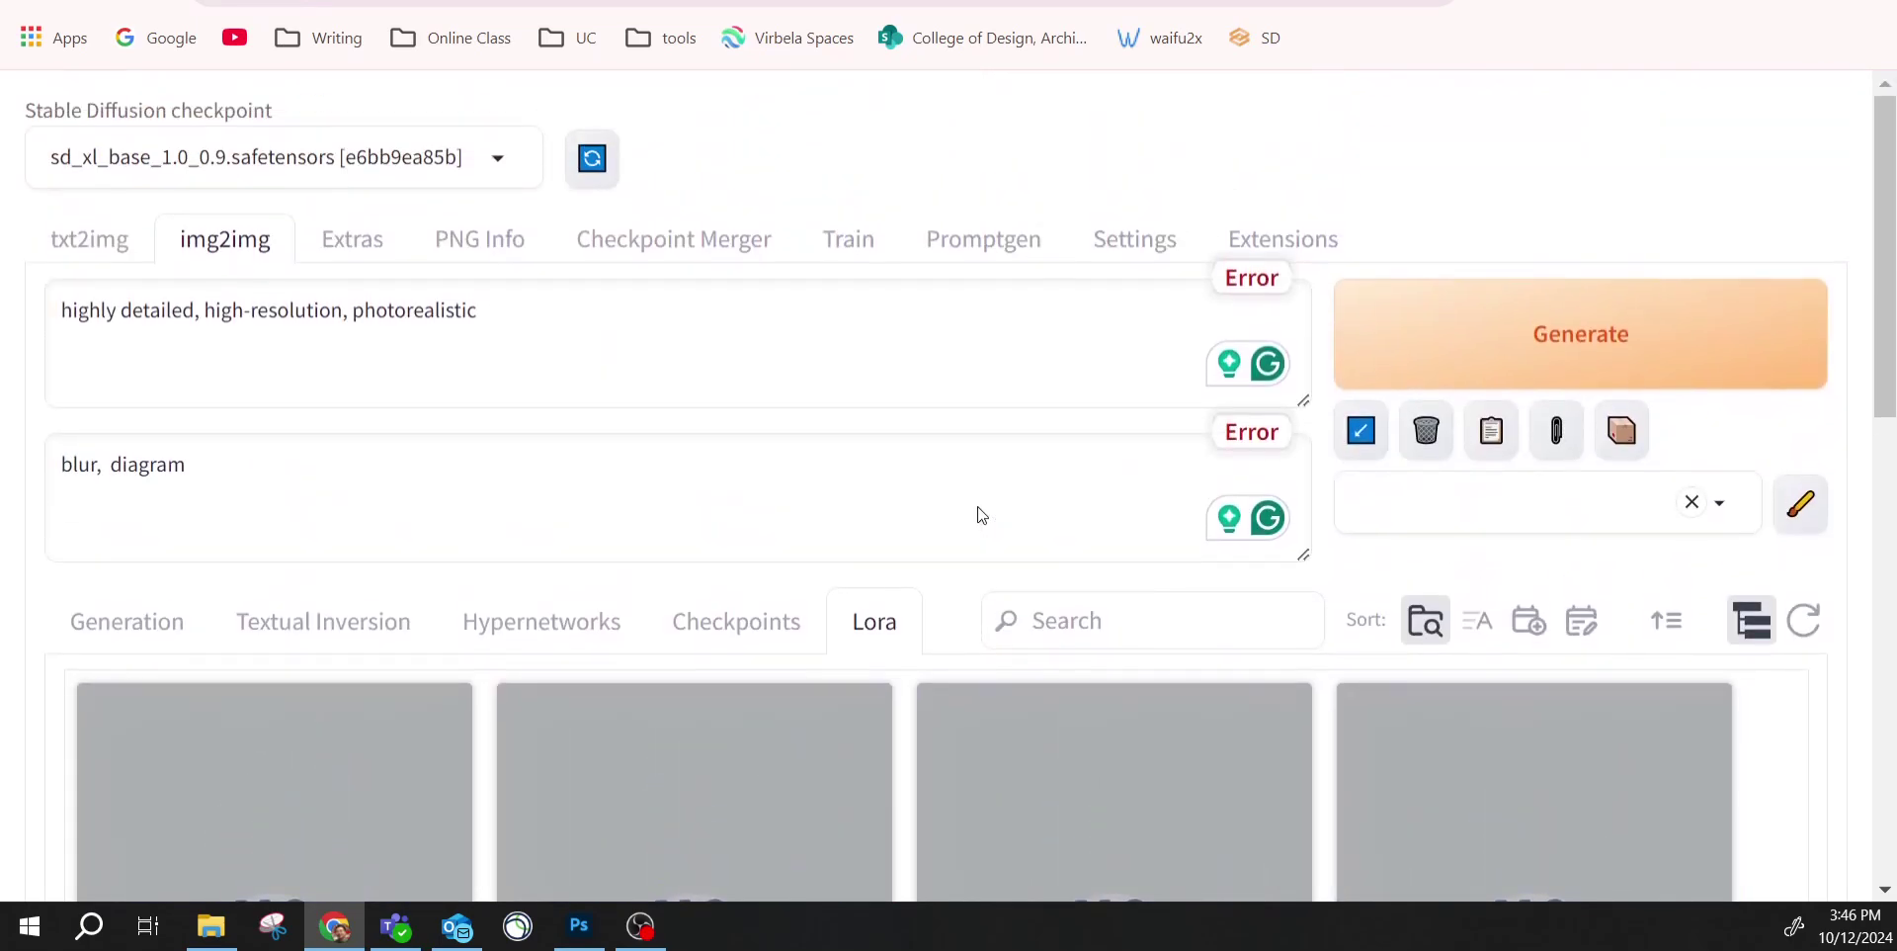
Drag the generated panorama PNG from File Explorer onto the txt2img prompt to load its parameters.
left_click(81, 242)
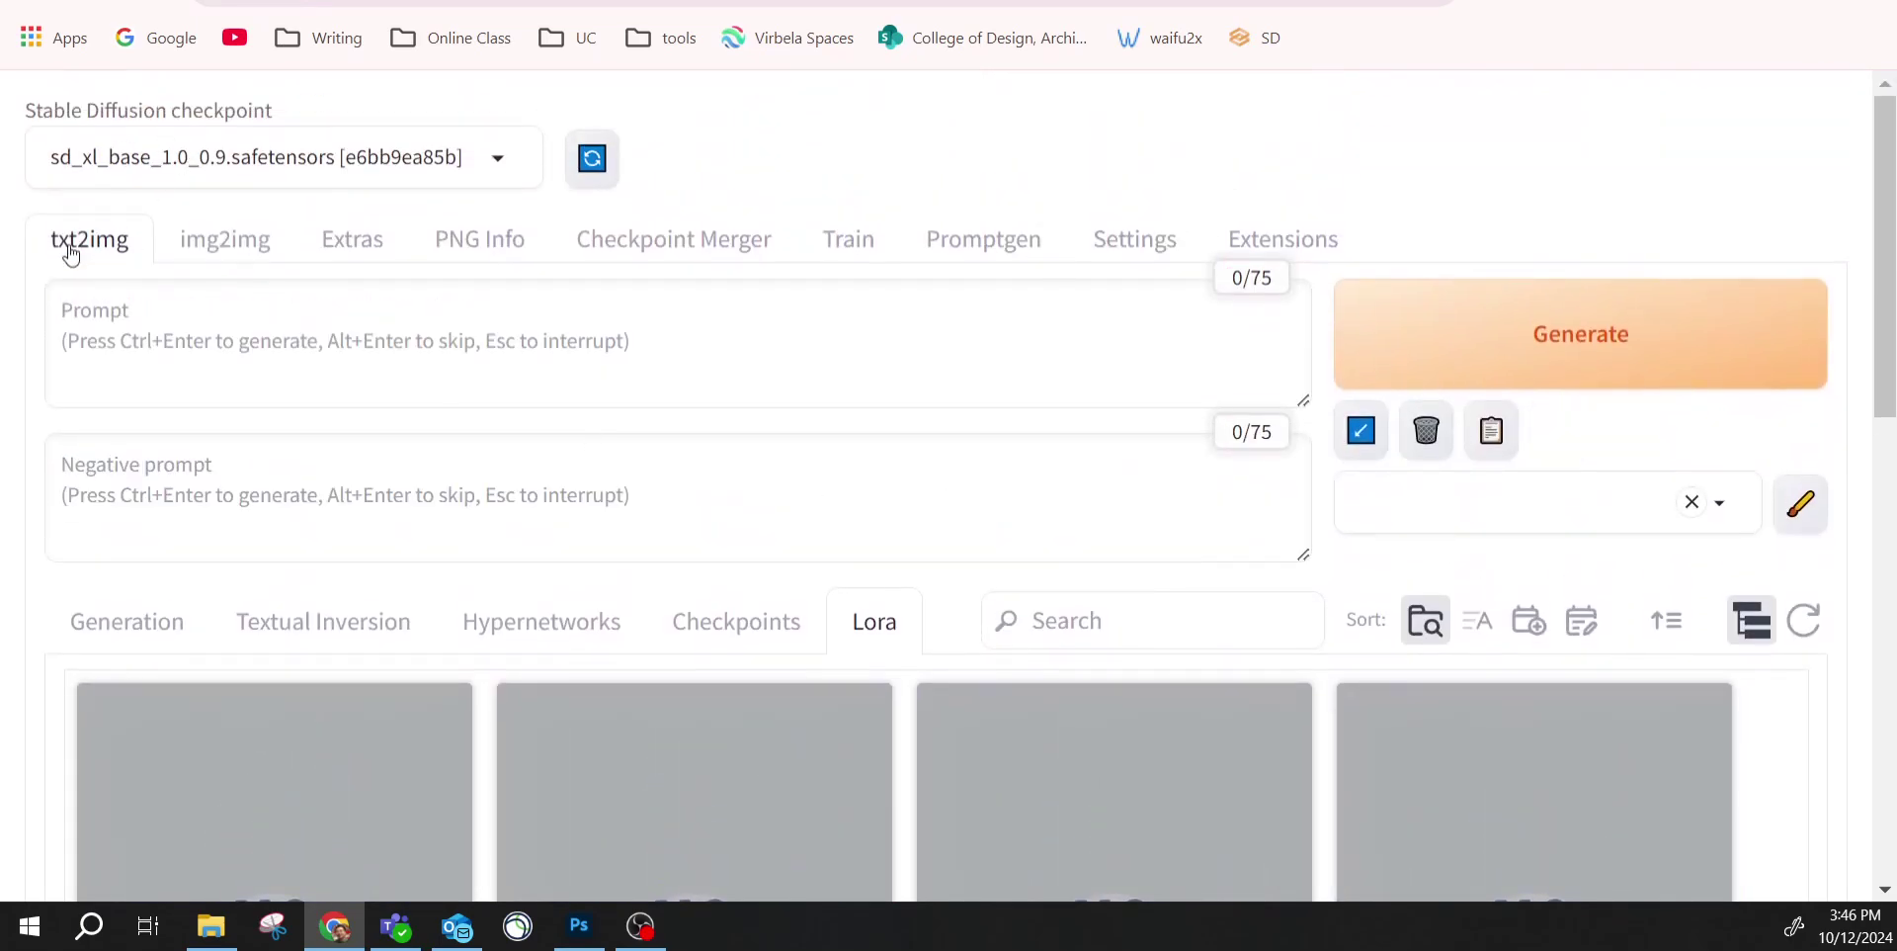
left_click(124, 630)
scroll(1041, 554, "down", 3)
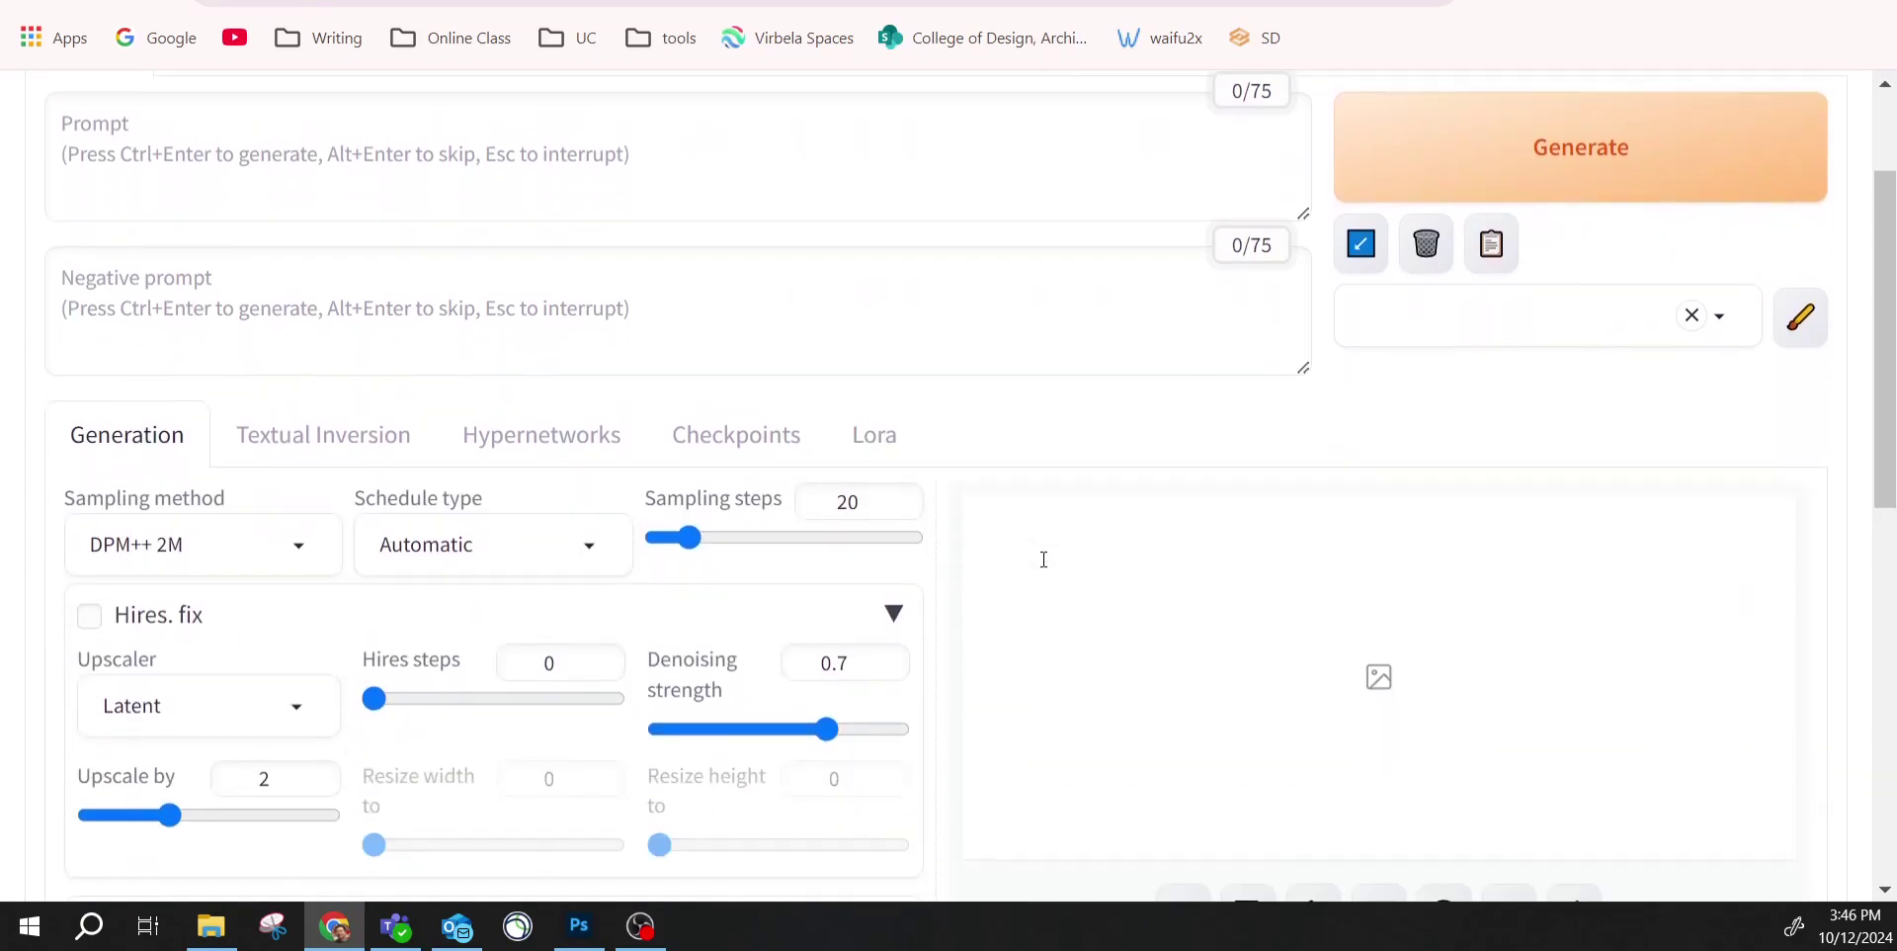
scroll(1042, 564, "up", 3)
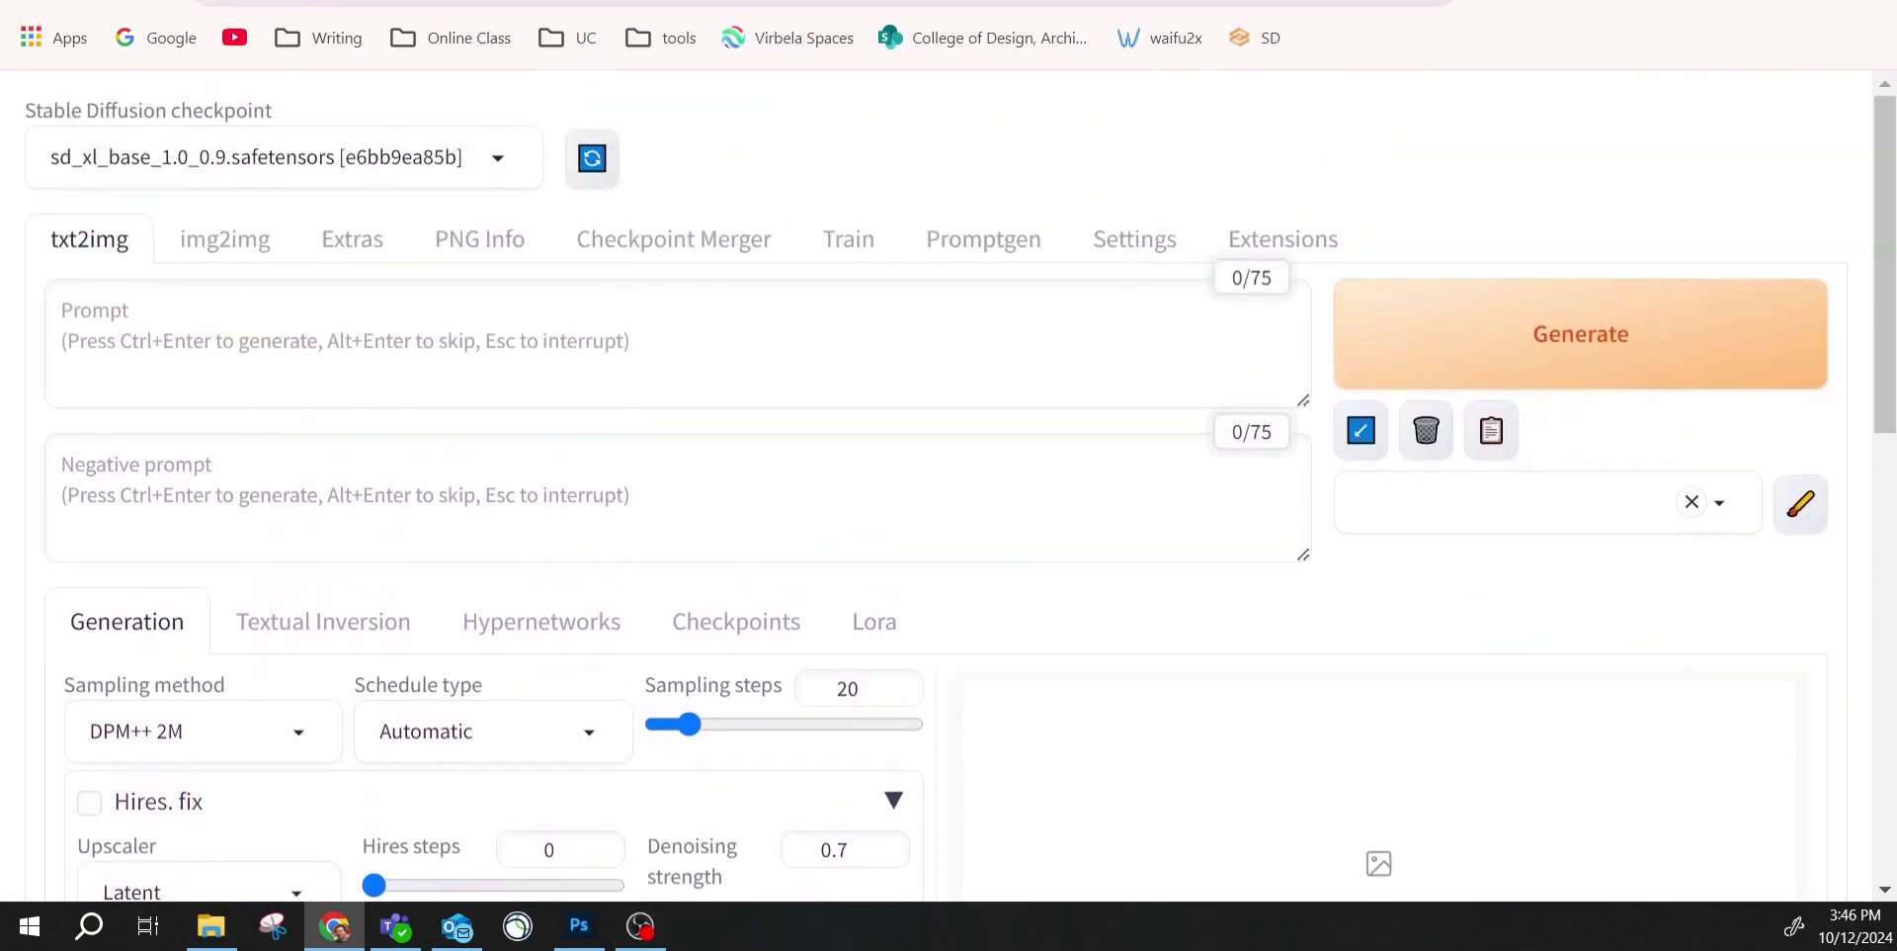
key("super+e")
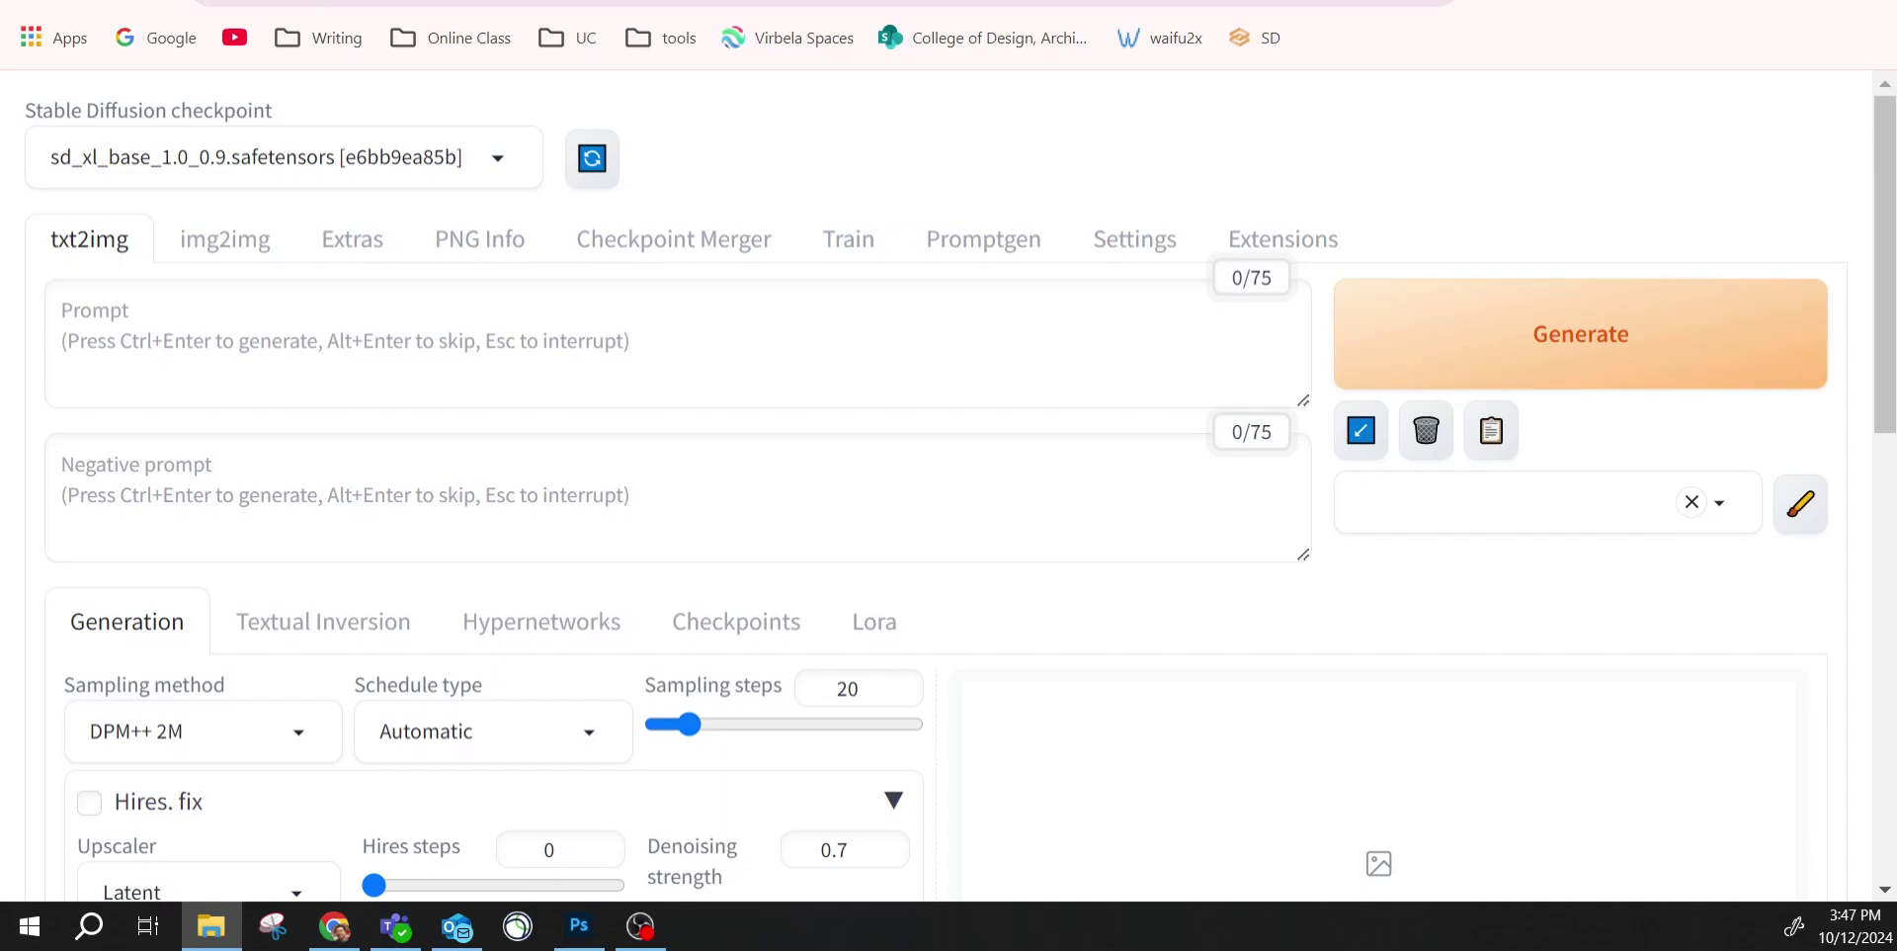
left_click_drag(998, 553, 905, 377)
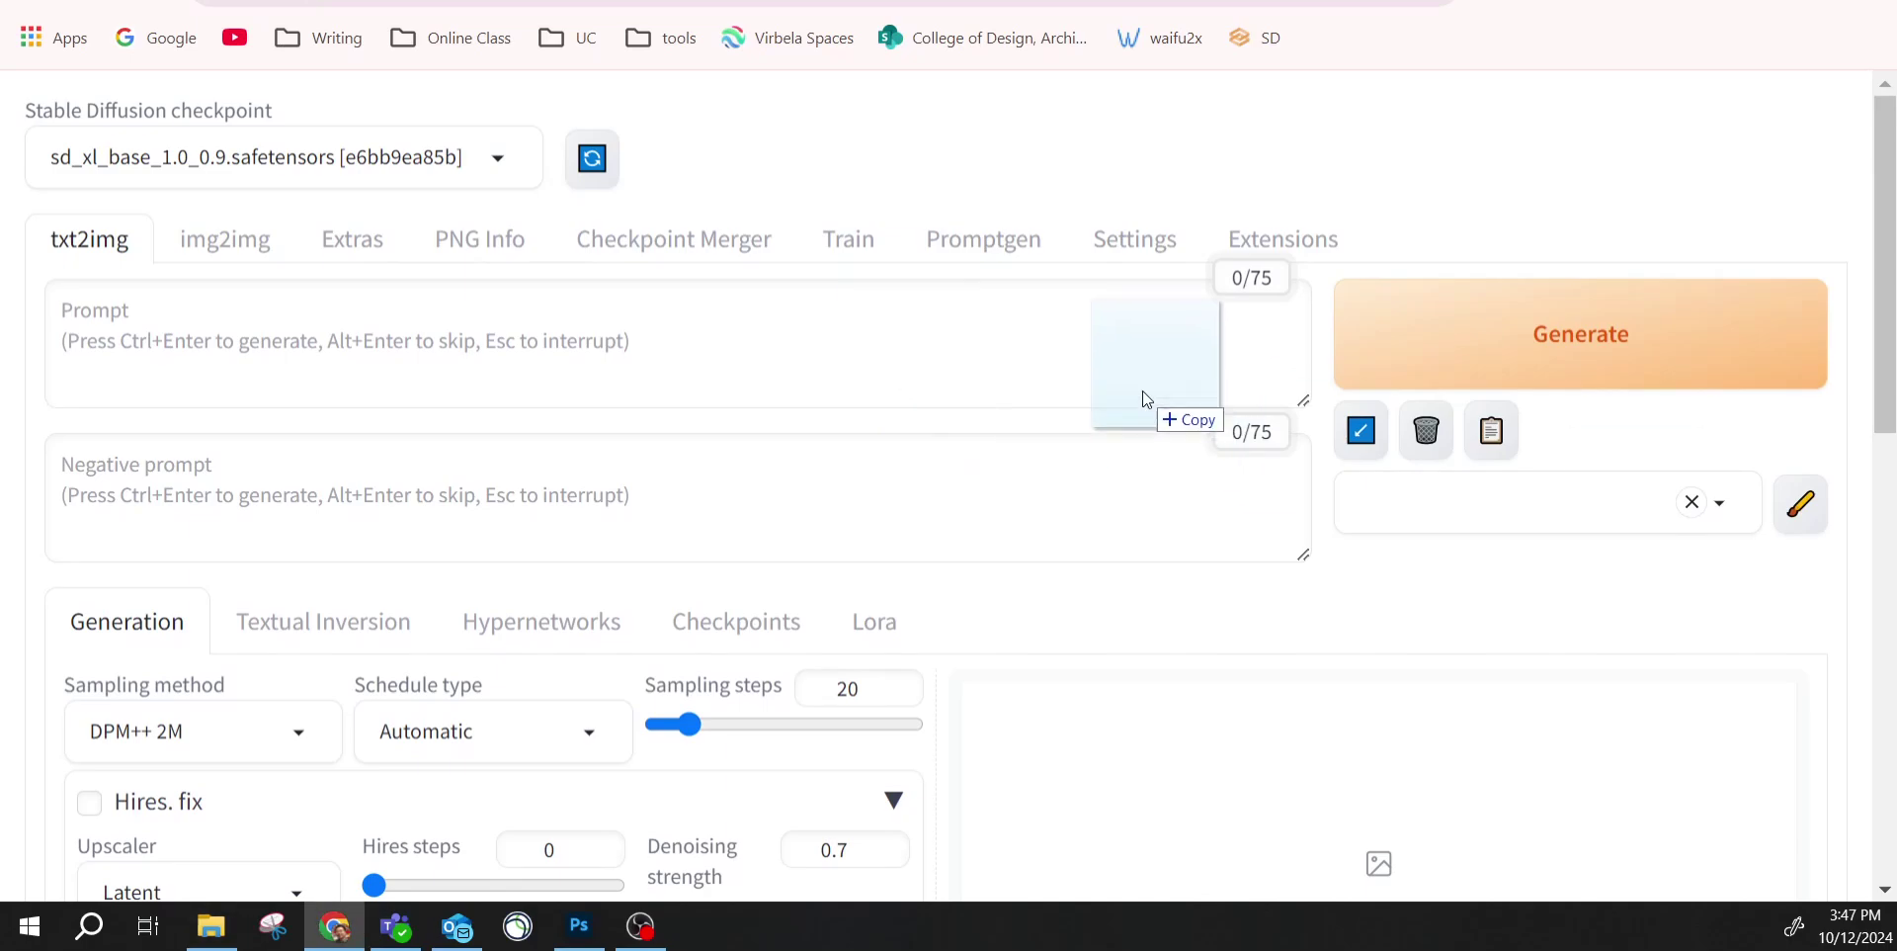
left_click_drag(1135, 394, 932, 324)
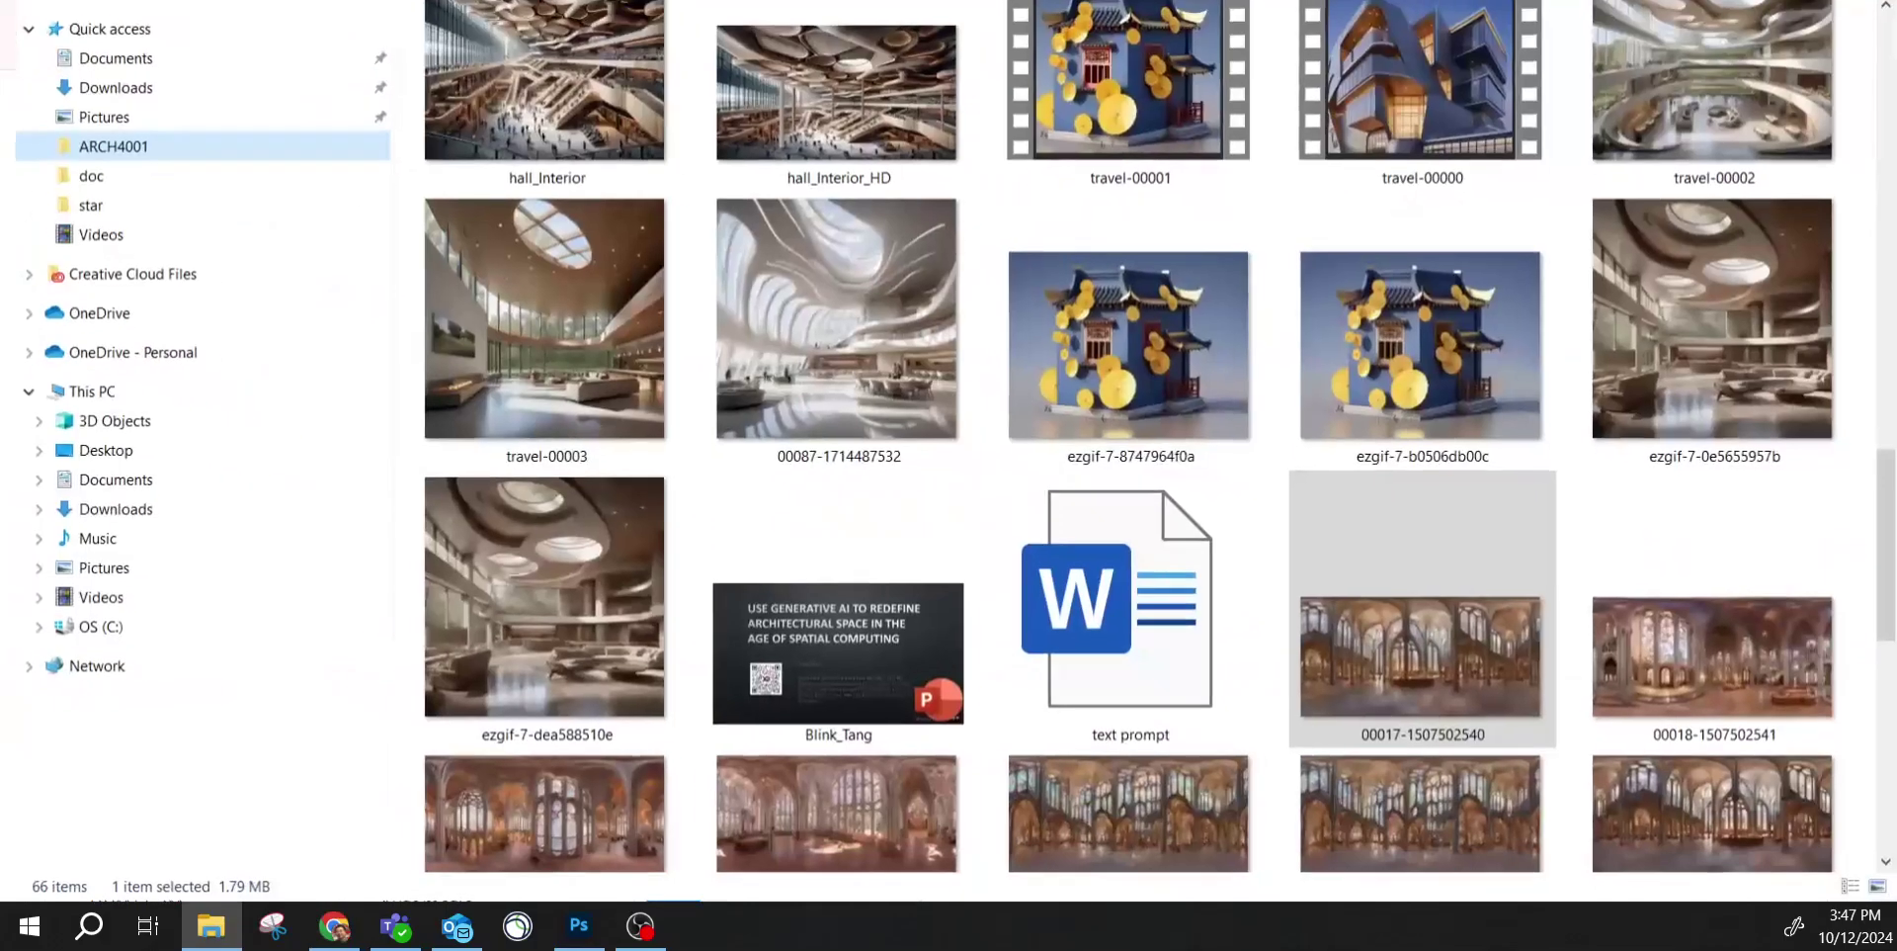
scroll(1530, 711, "down", 3)
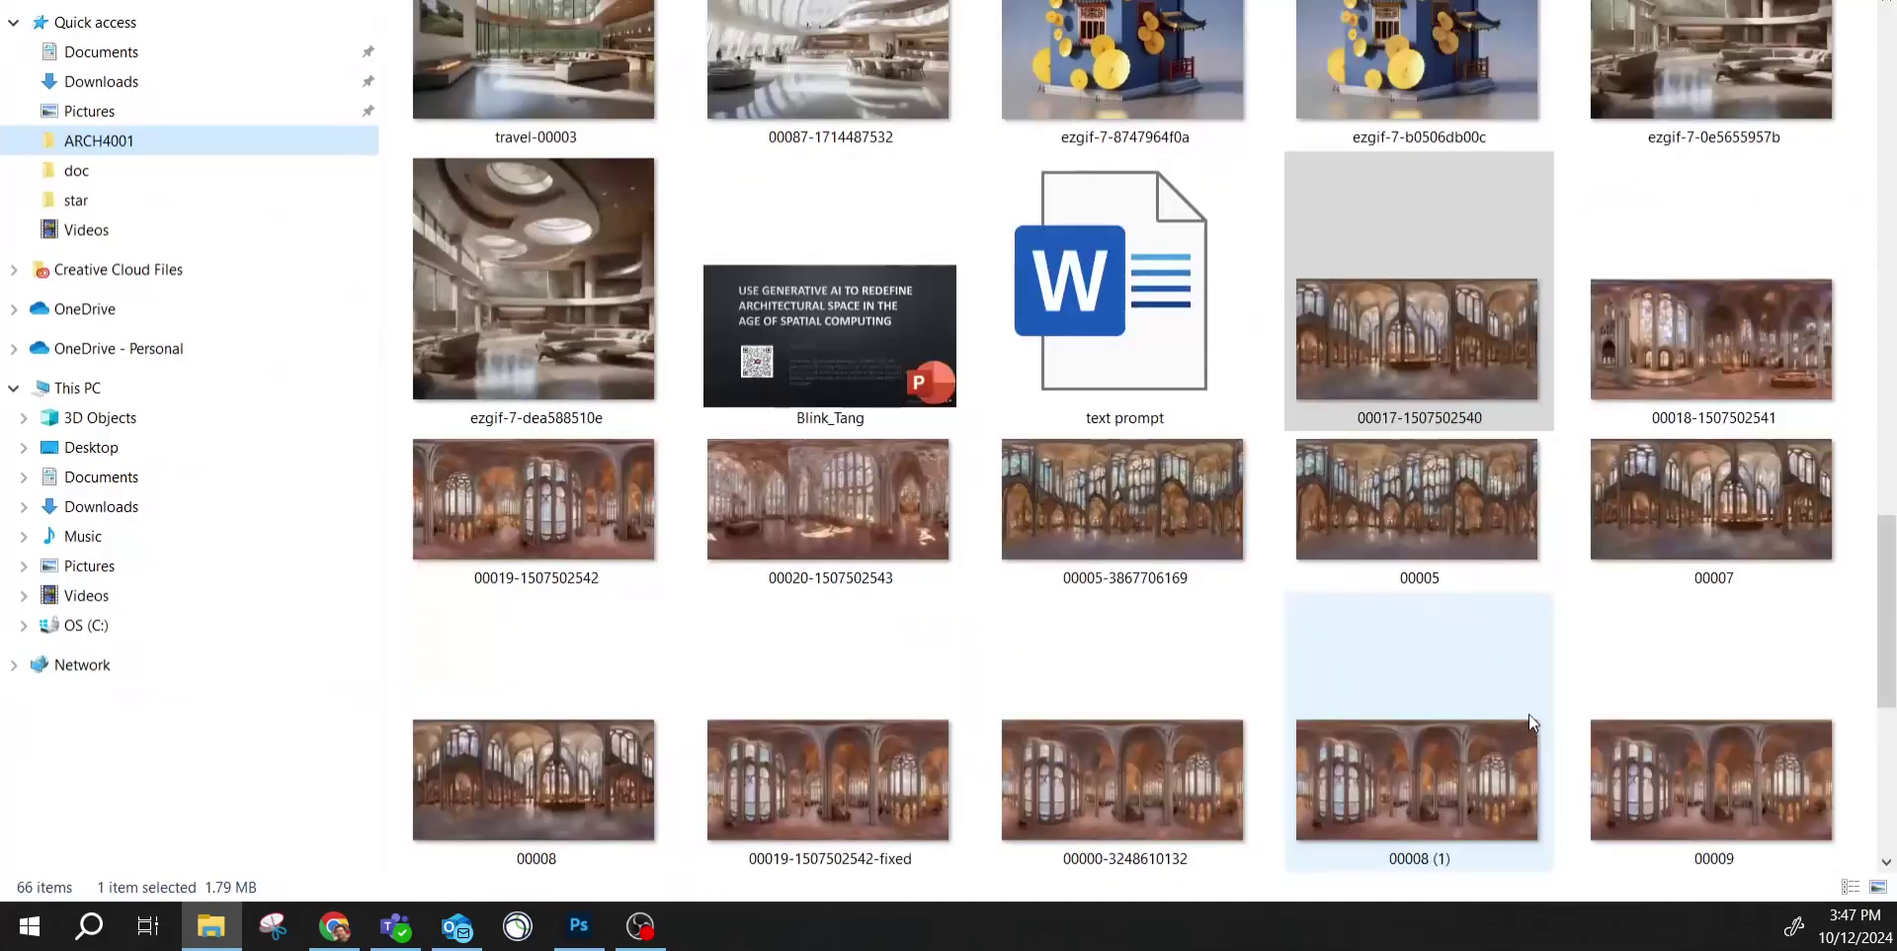
double_click(1435, 353)
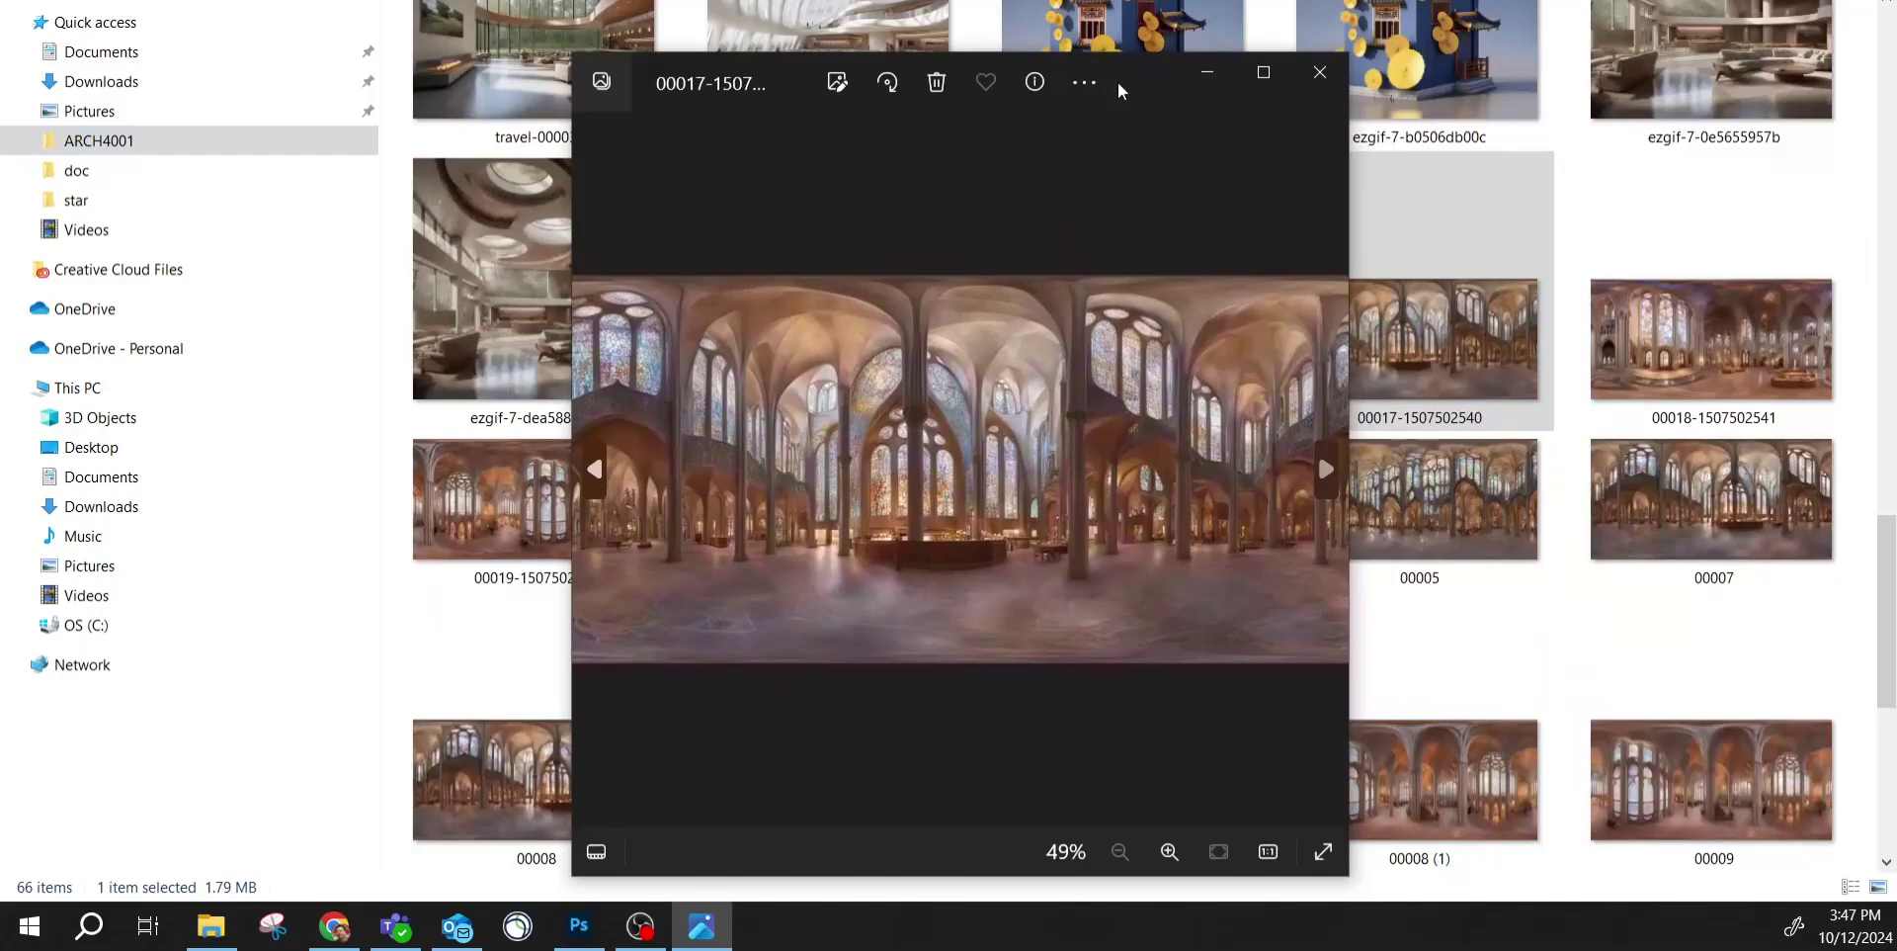
left_click(1263, 72)
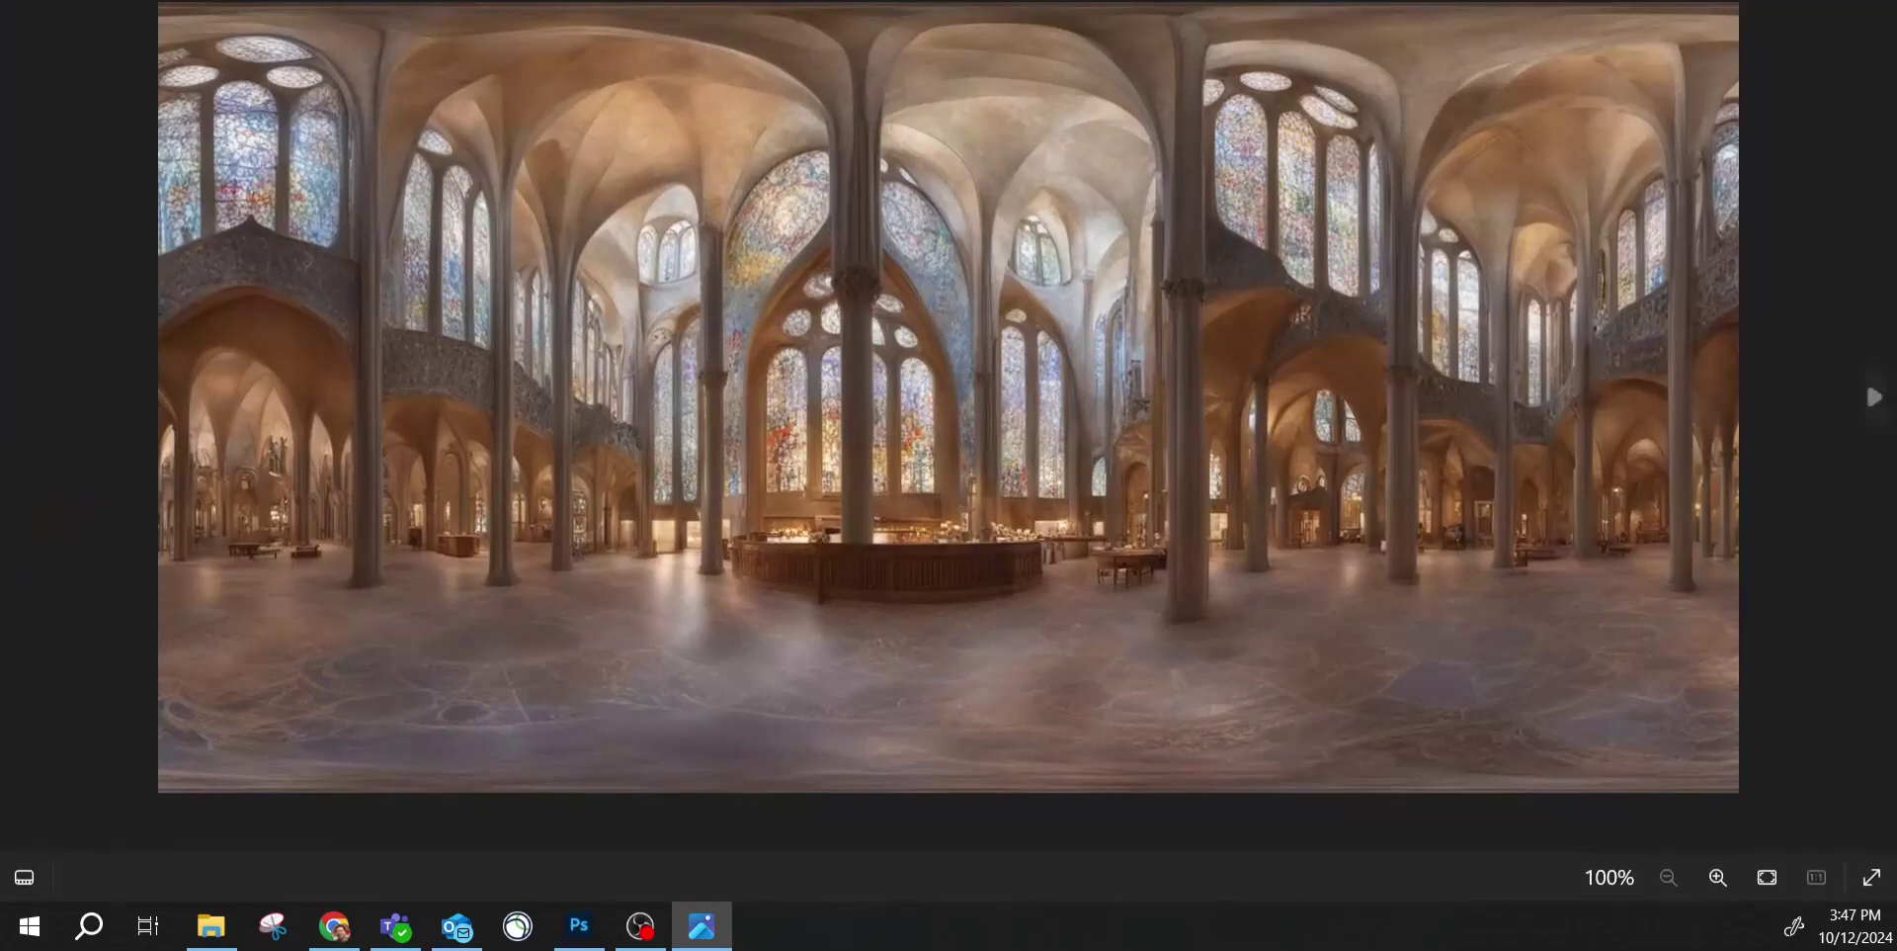
key("alt+F4")
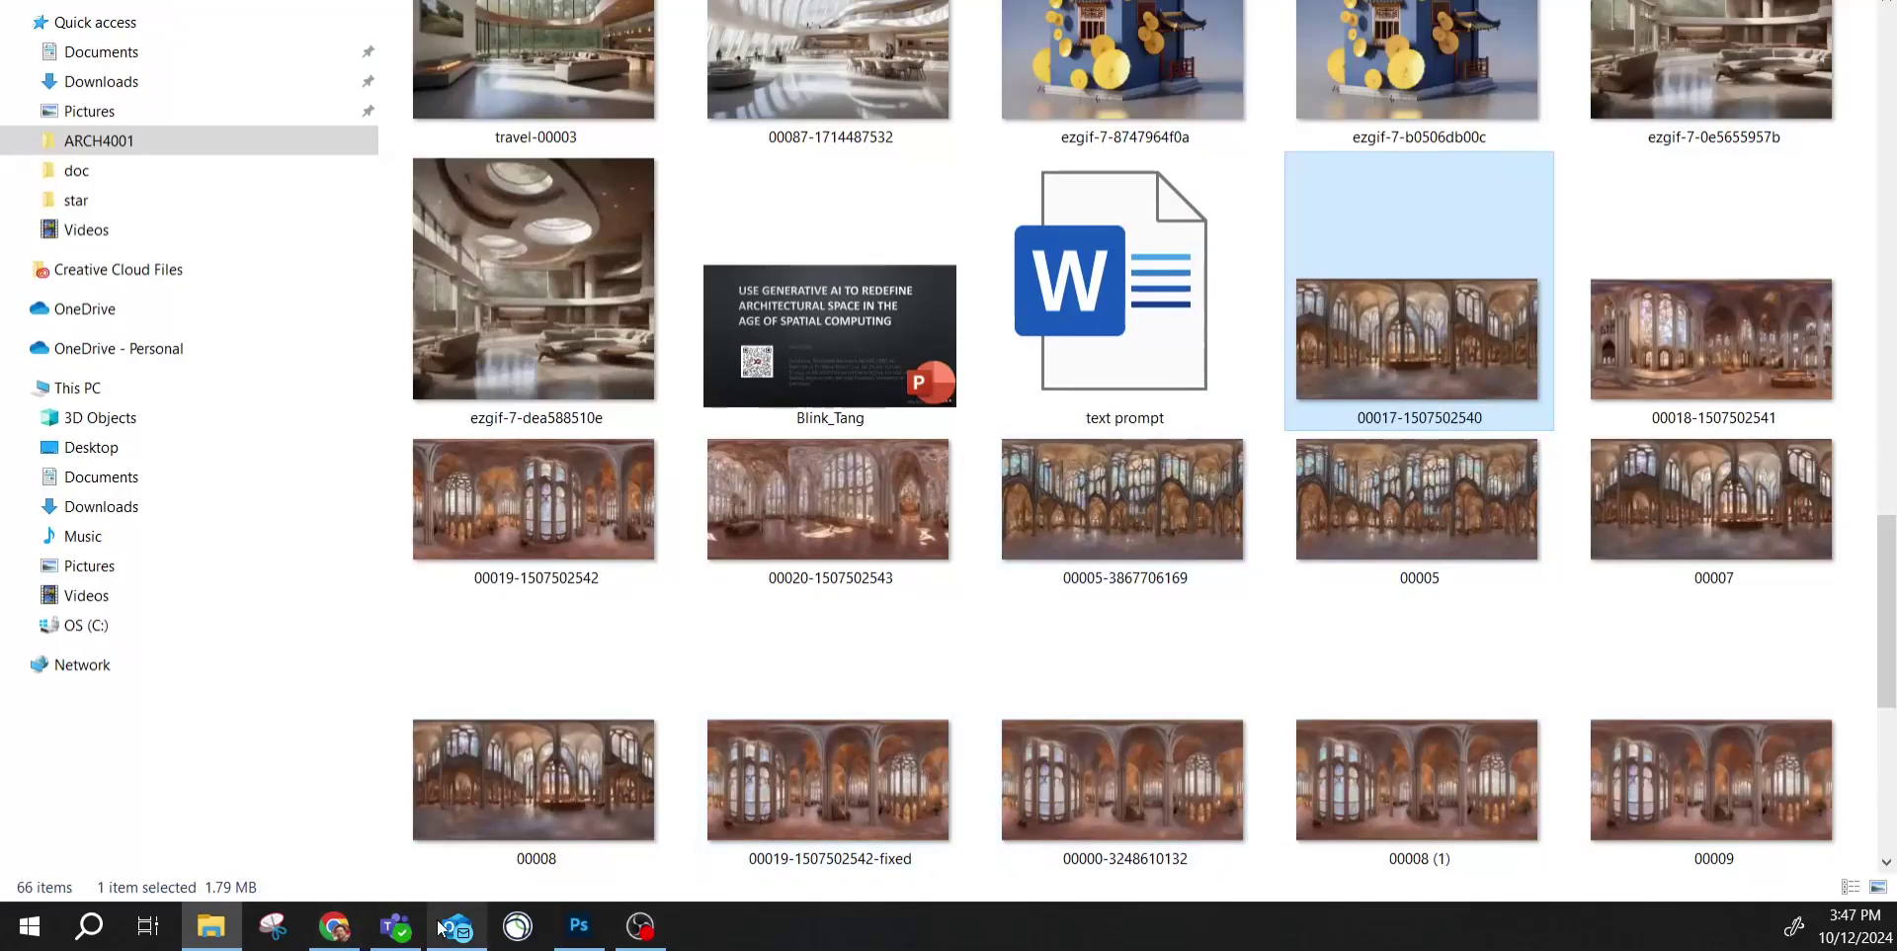
Delete the pasted 'Steps:…' generation settings from the prompt.
left_click(334, 926)
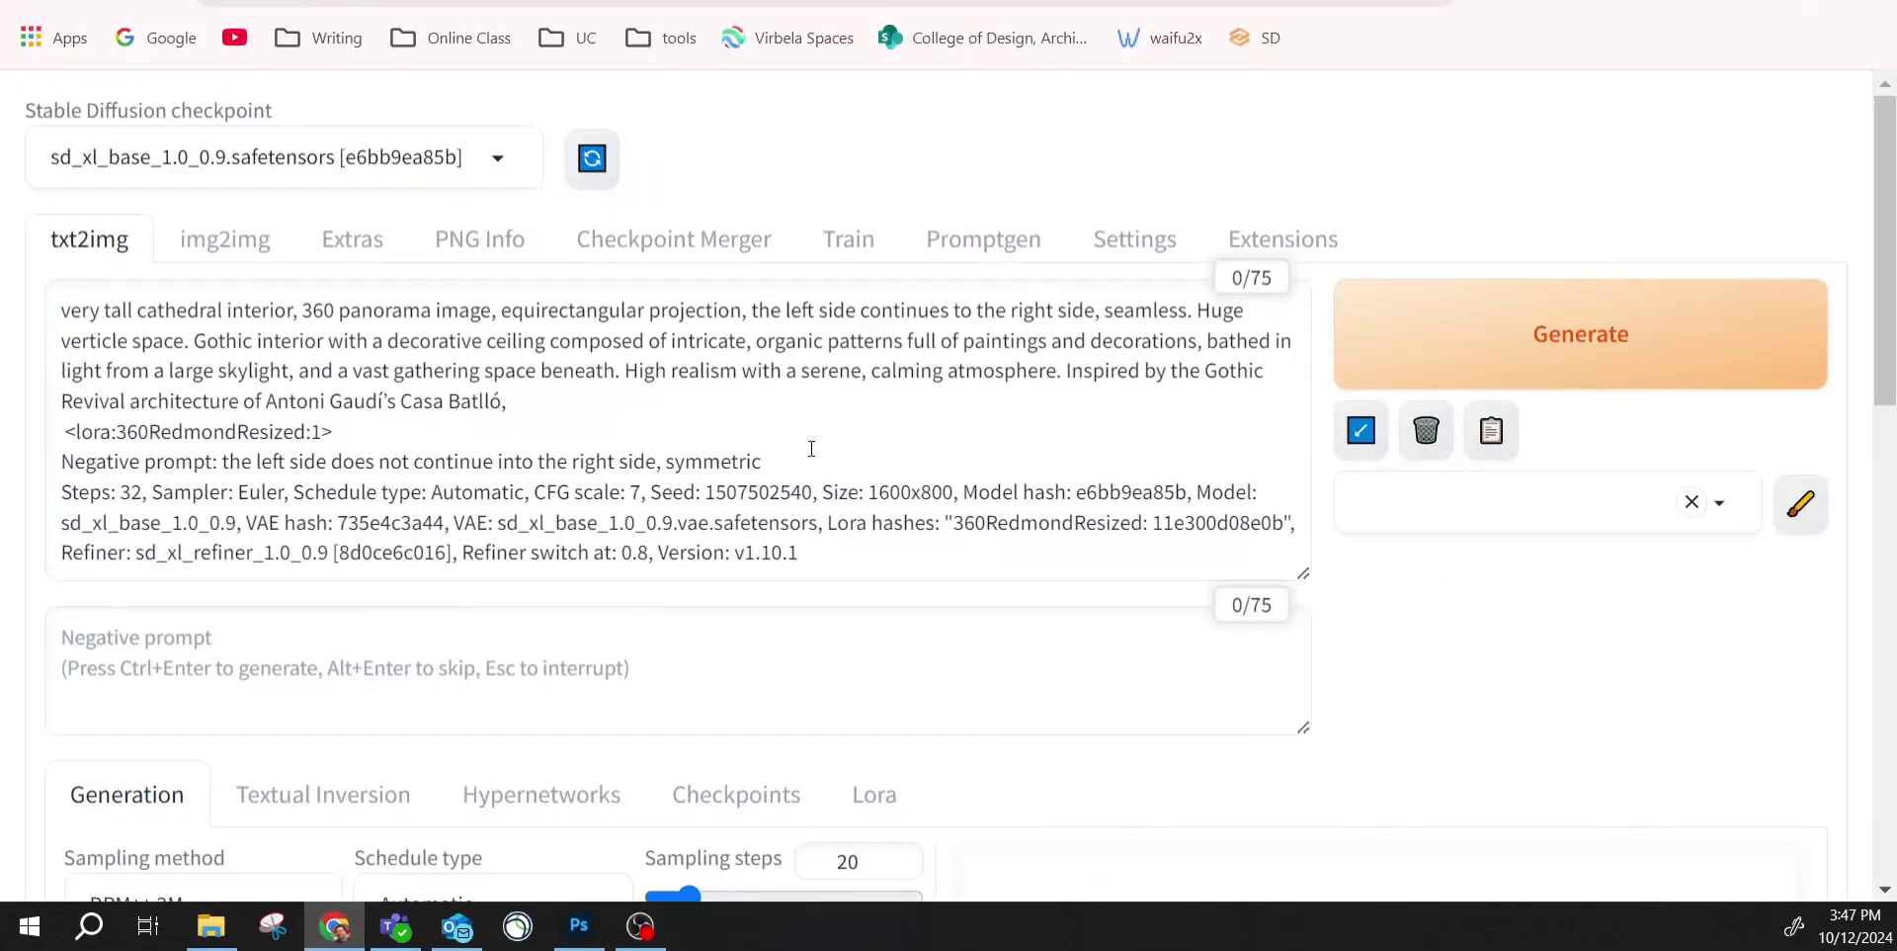
left_click_drag(849, 571, 62, 493)
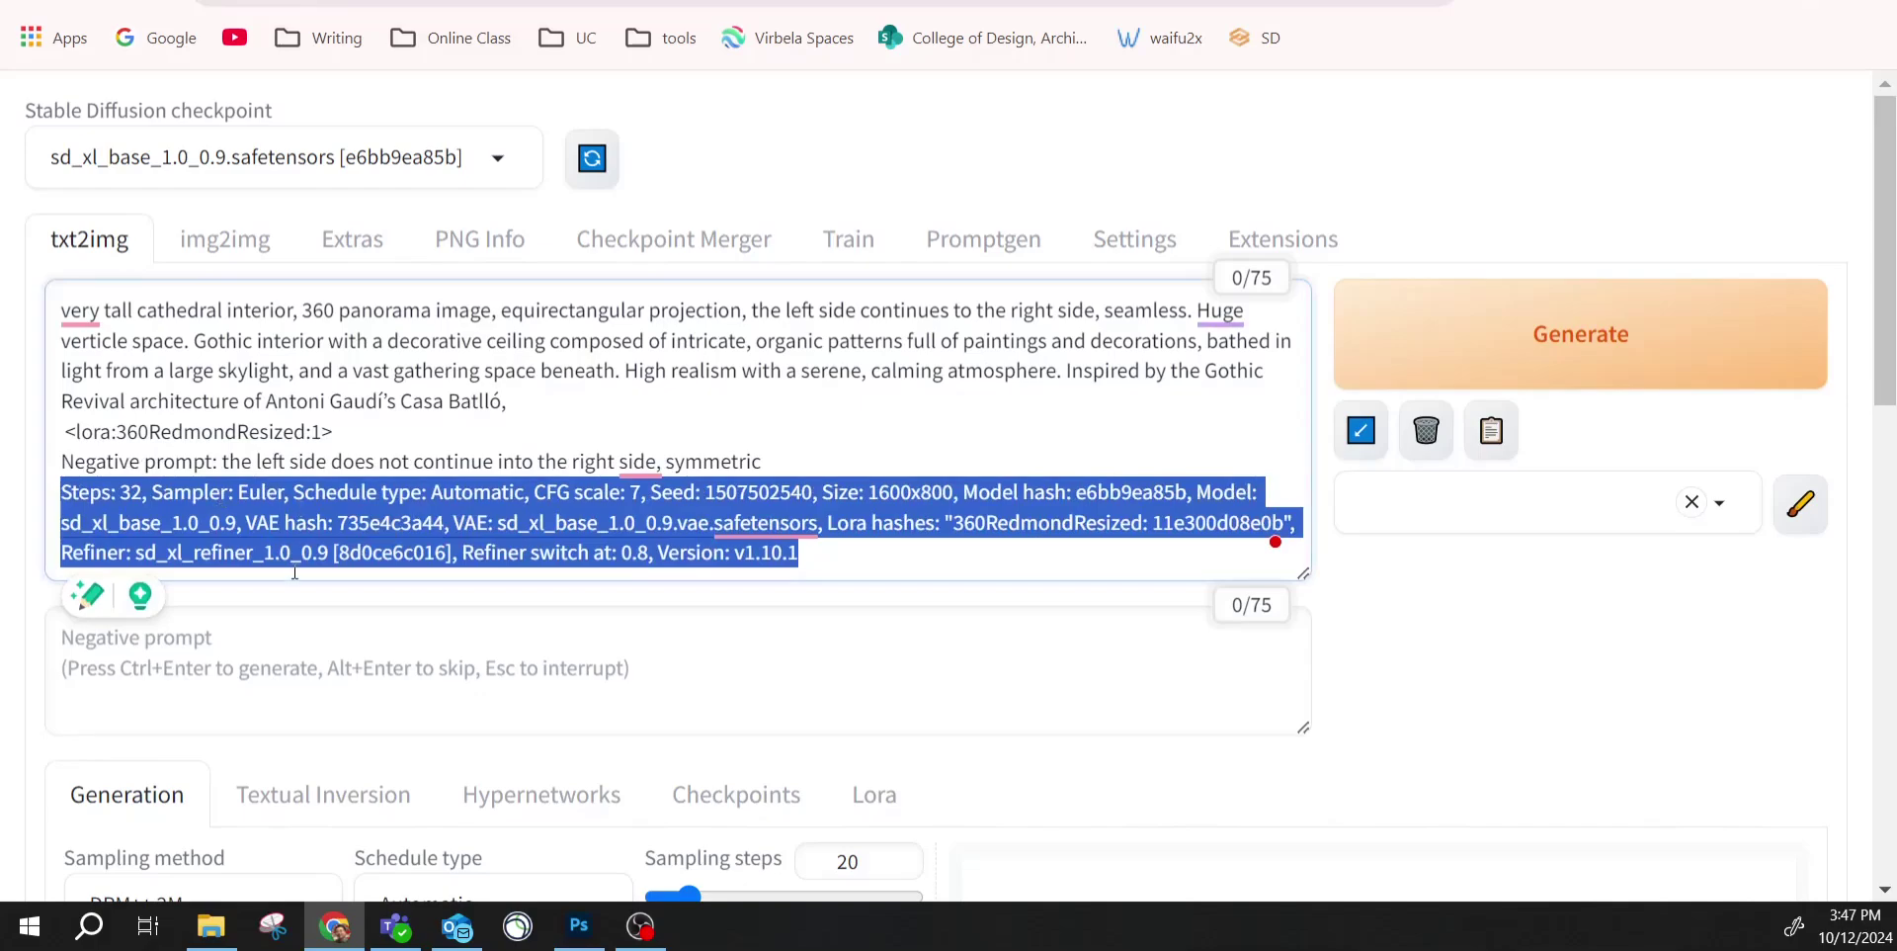
key("BackSpace")
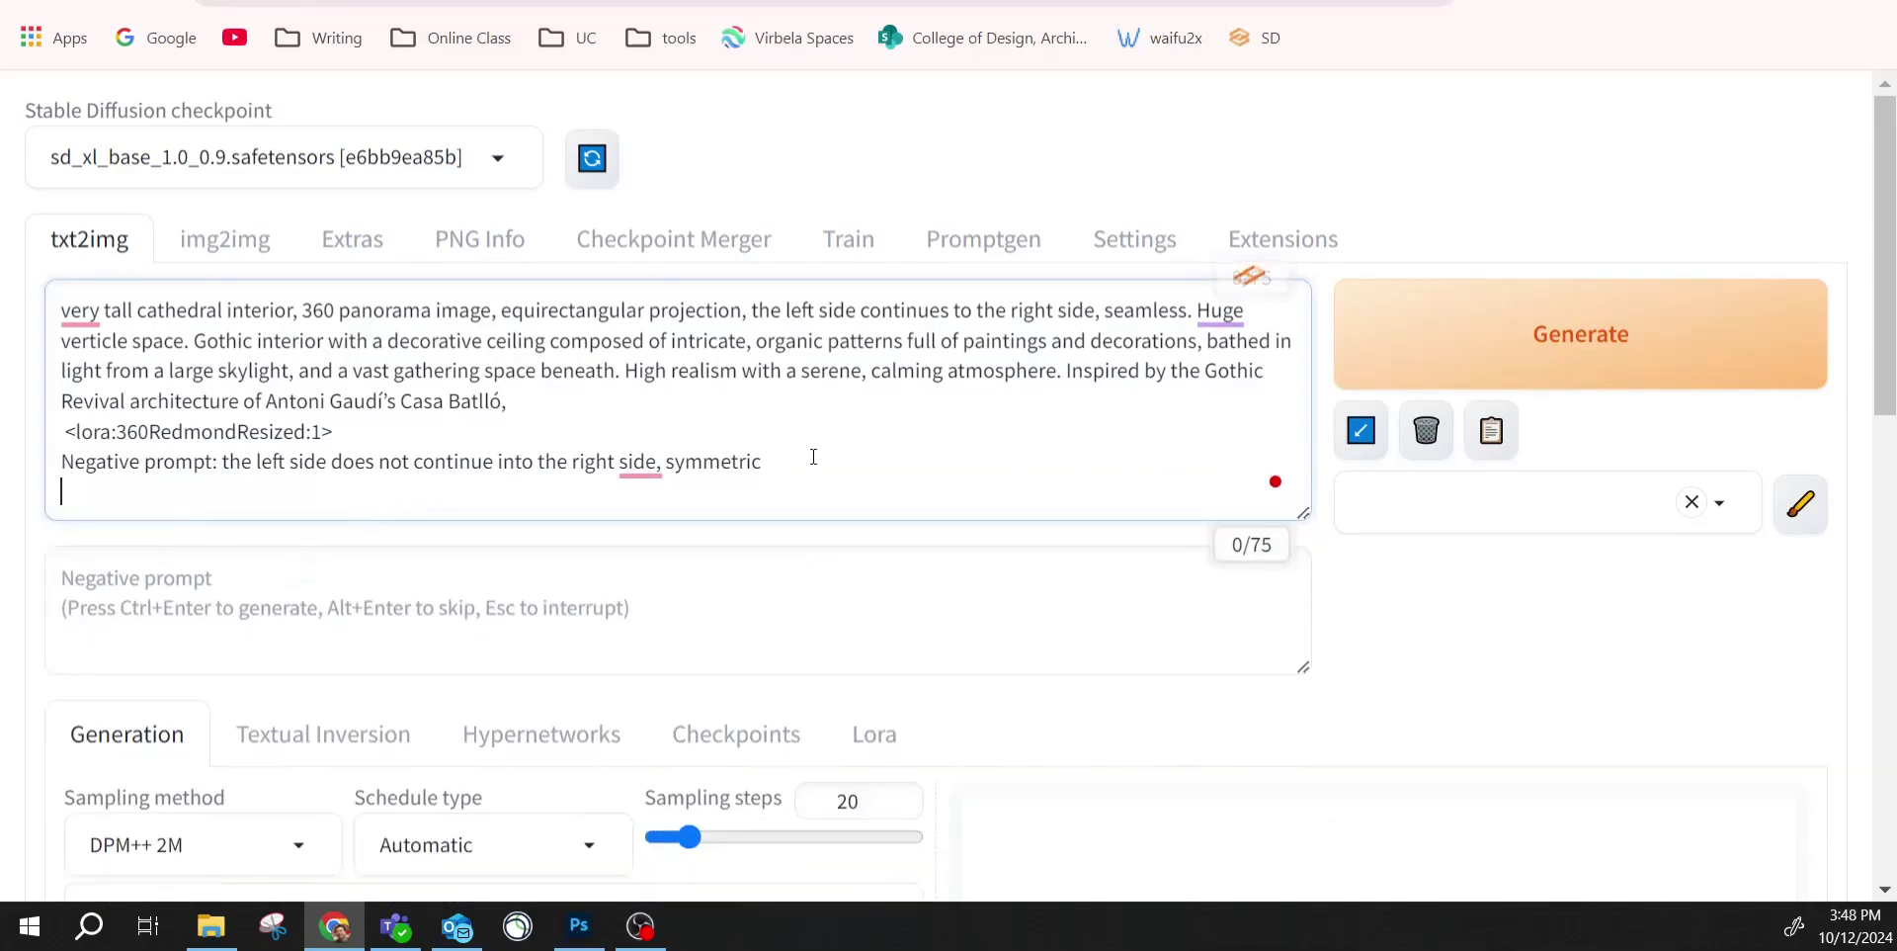
Move 'the left side does not continue into the right side, symmetric' into the negative prompt and remove its label.
left_click_drag(809, 458, 186, 624)
left_click_drag(262, 453, 15, 472)
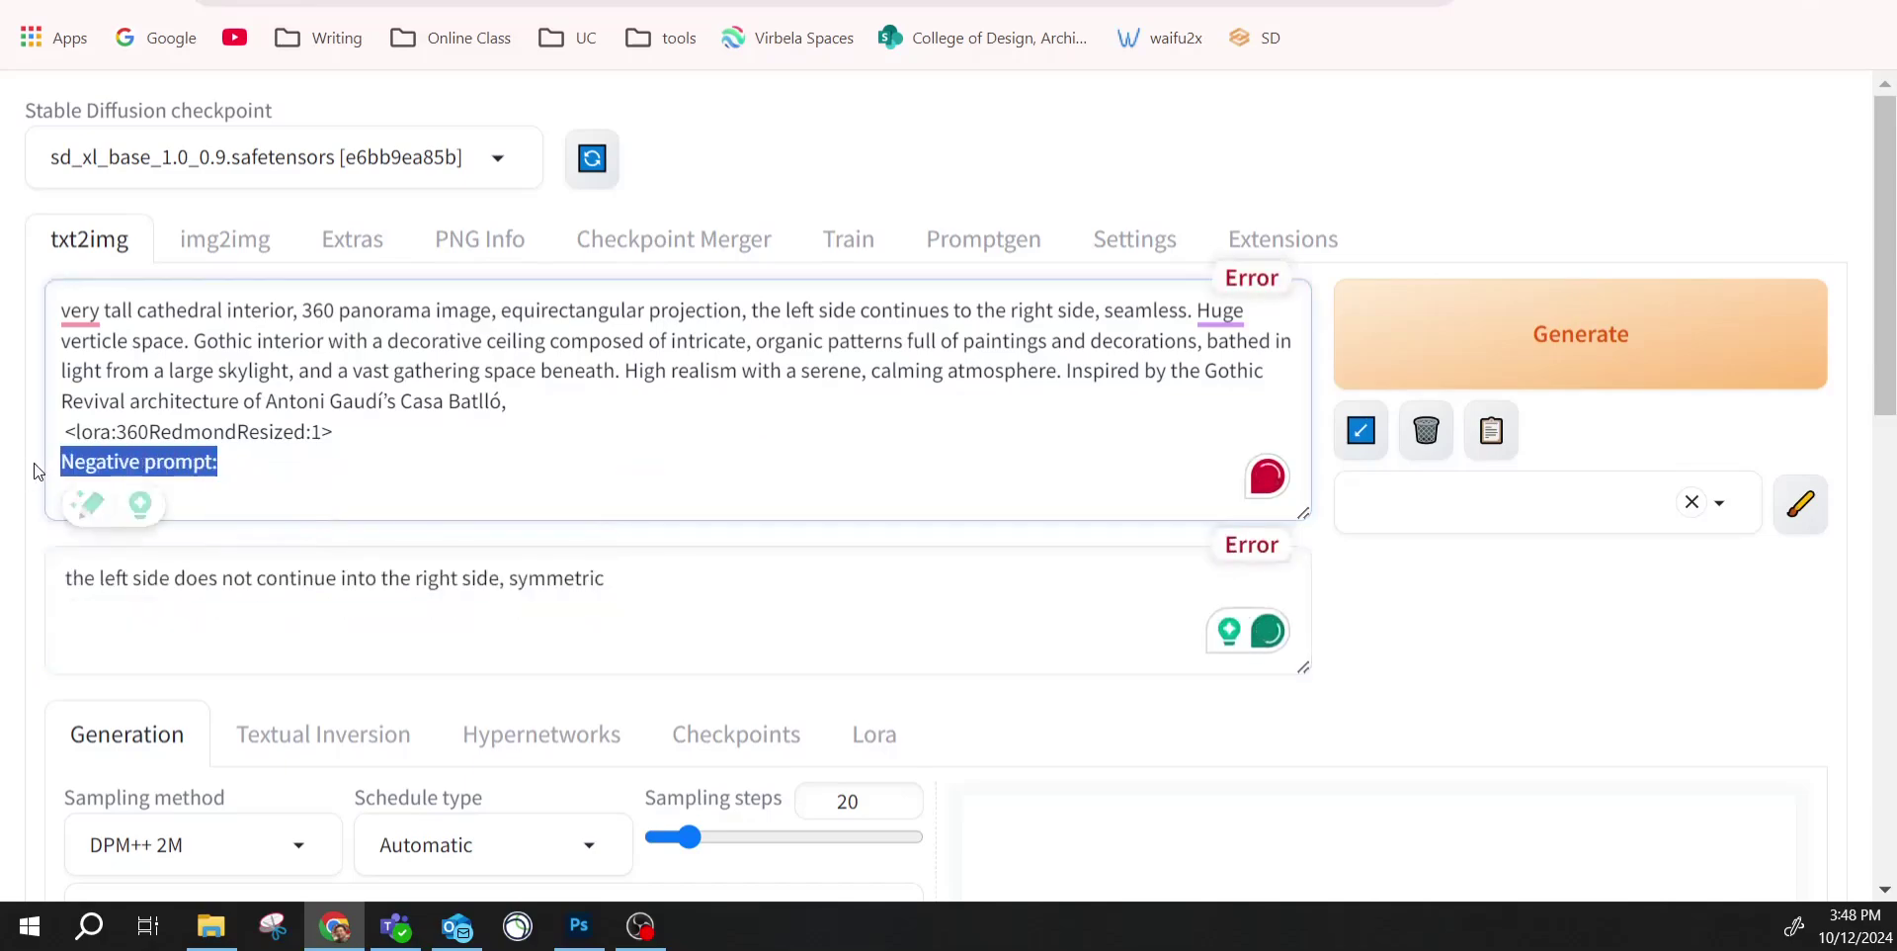
key("BackSpace")
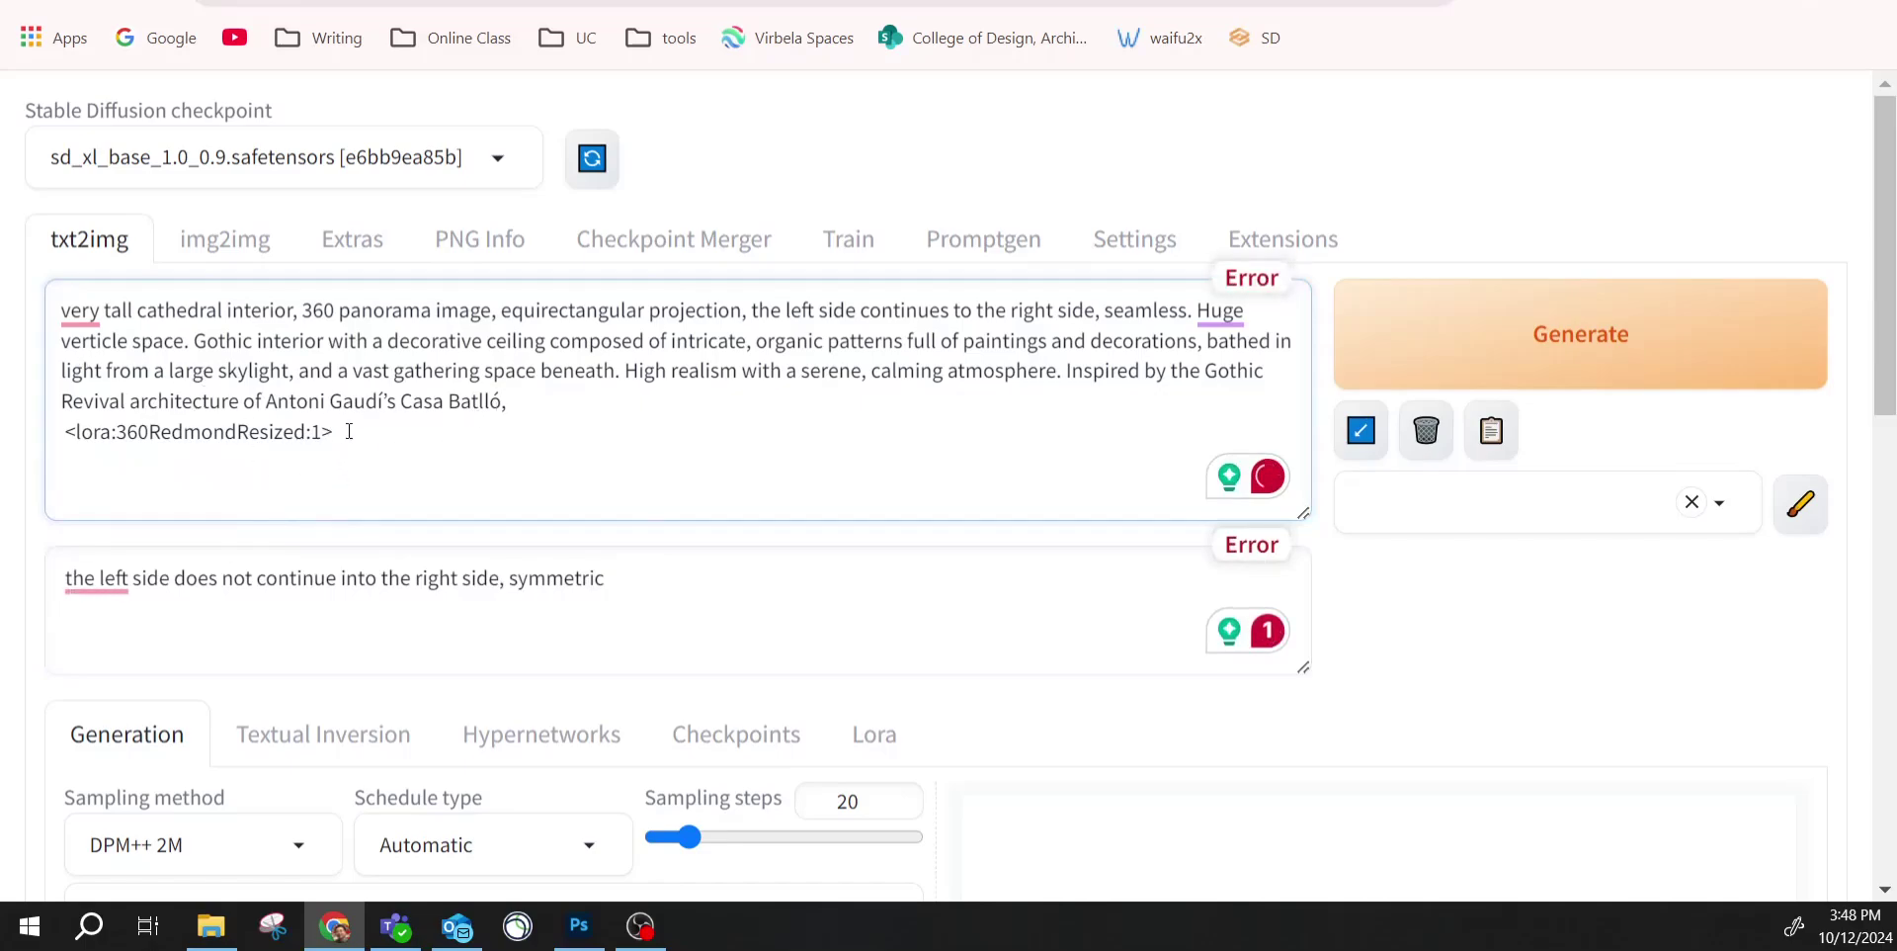
left_click_drag(349, 431, 18, 441)
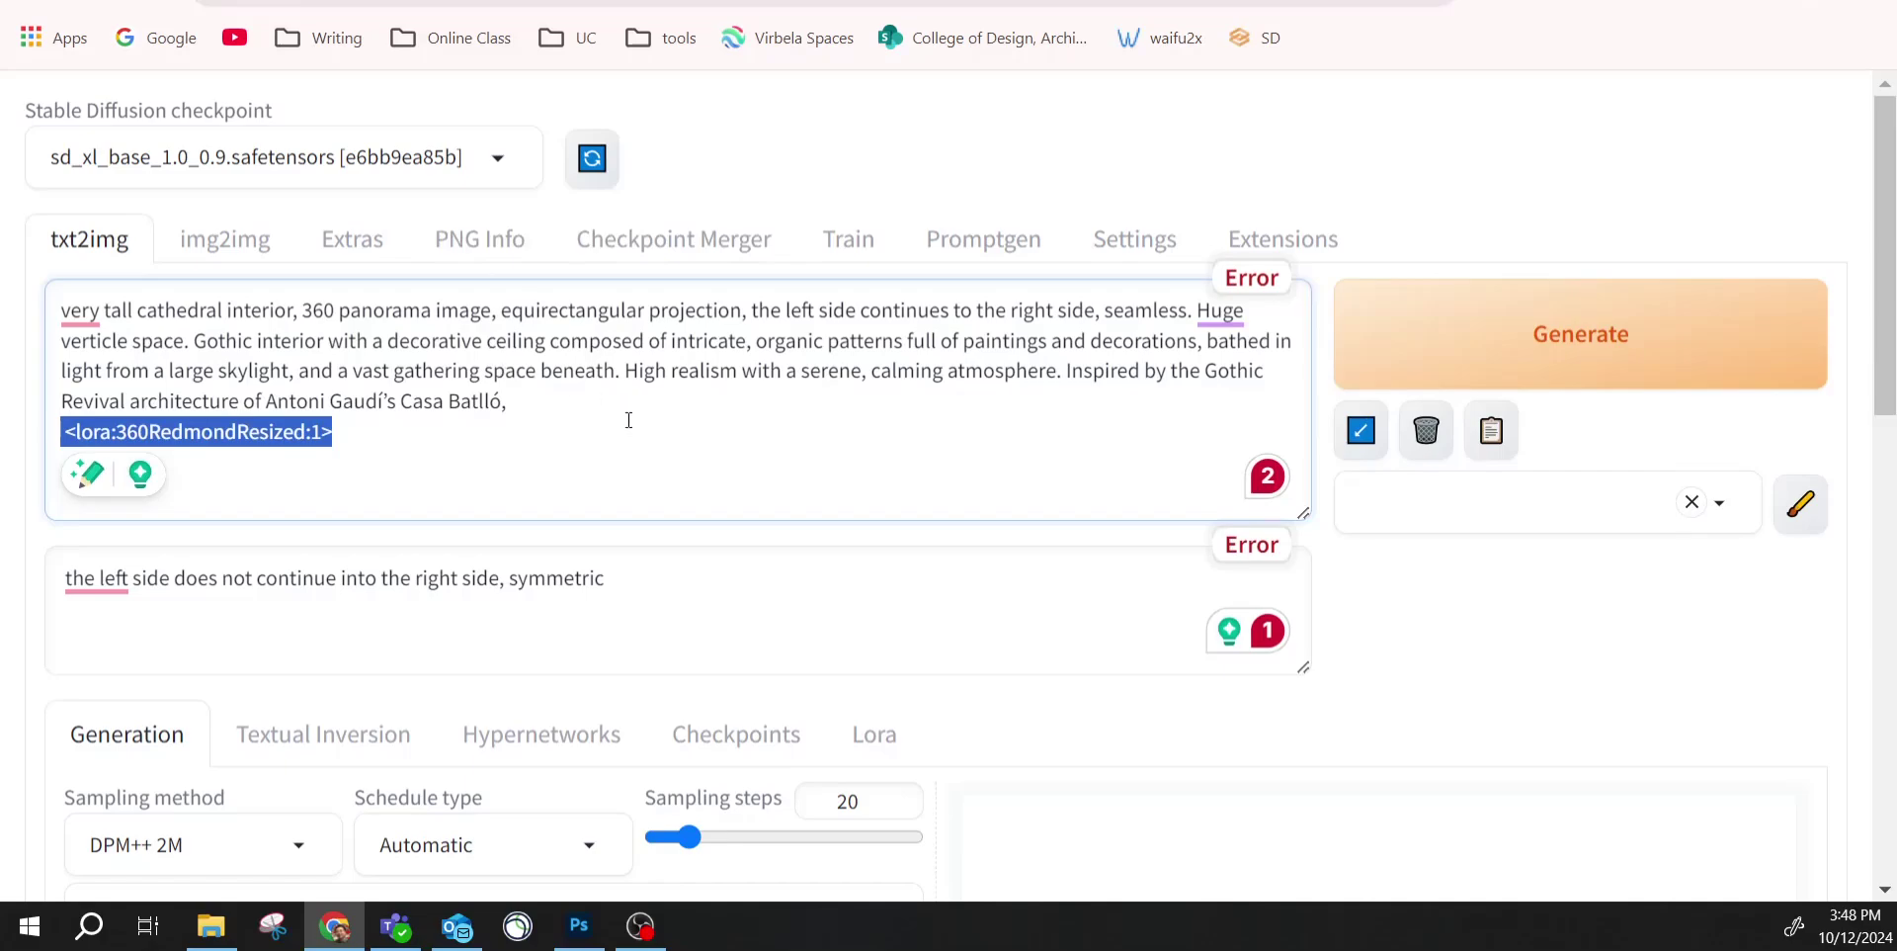
Set the image width to 1600 and the height to 800.
scroll(415, 514, "down", 3)
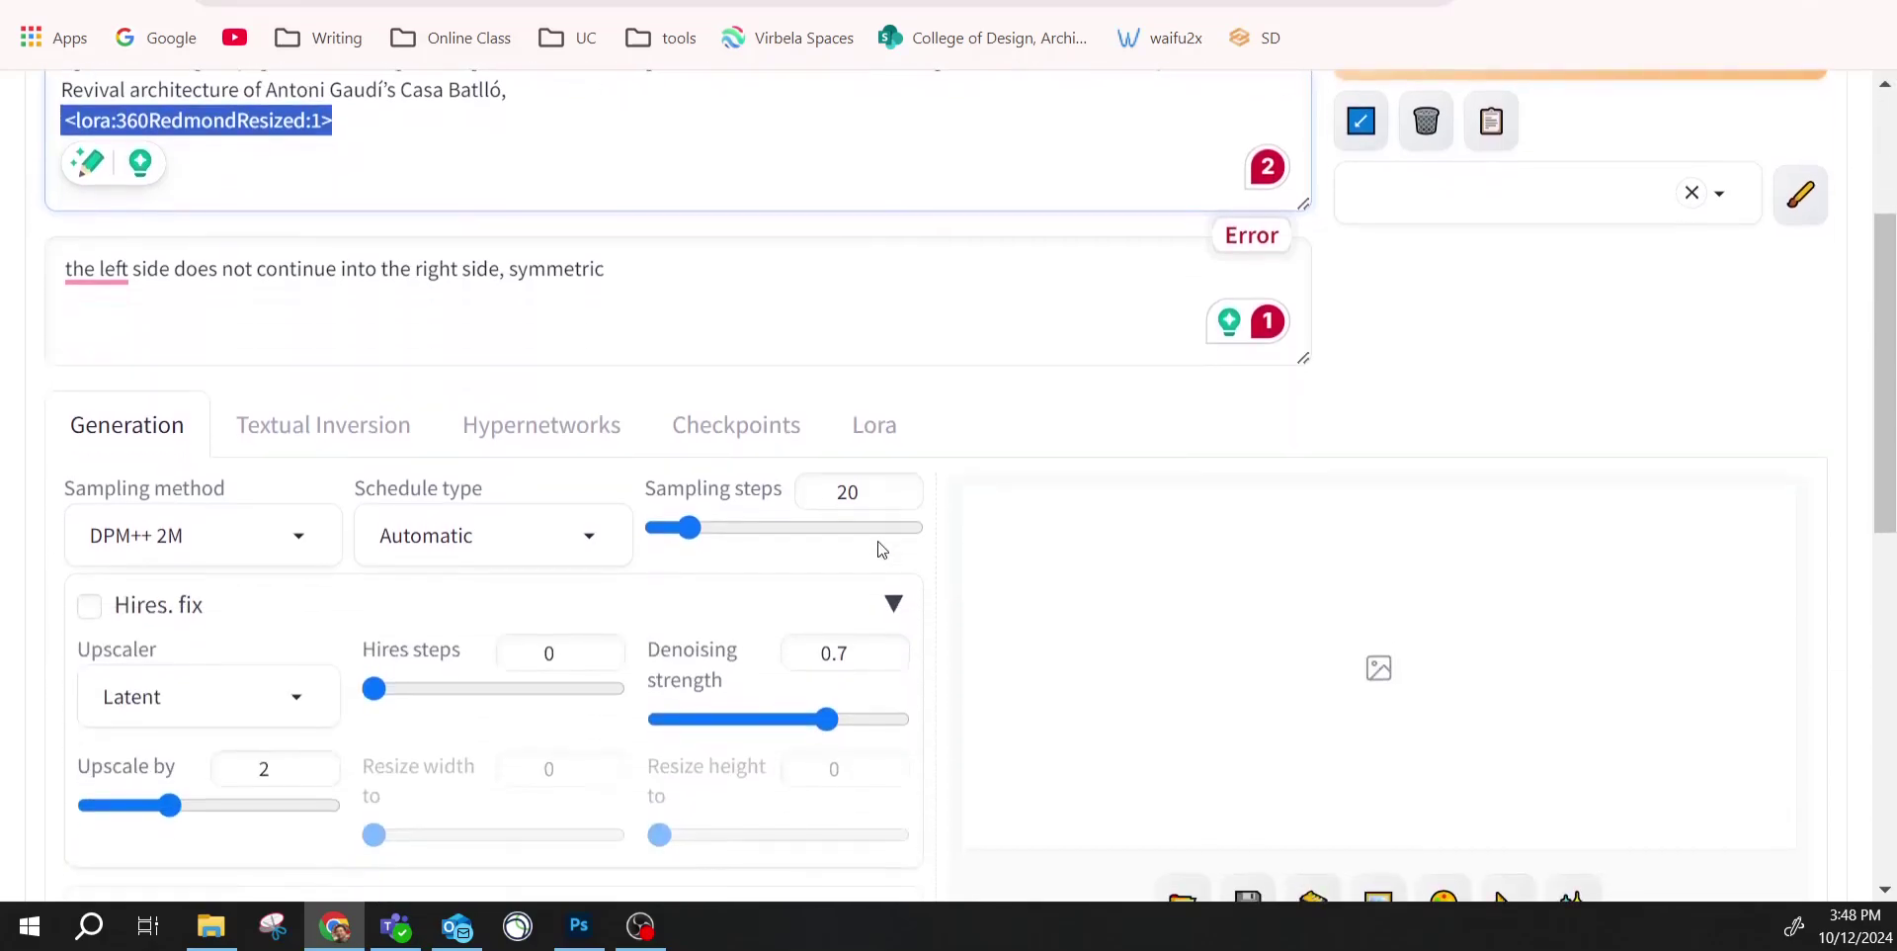
scroll(702, 569, "down", 3)
left_click(751, 667)
double_click(767, 667)
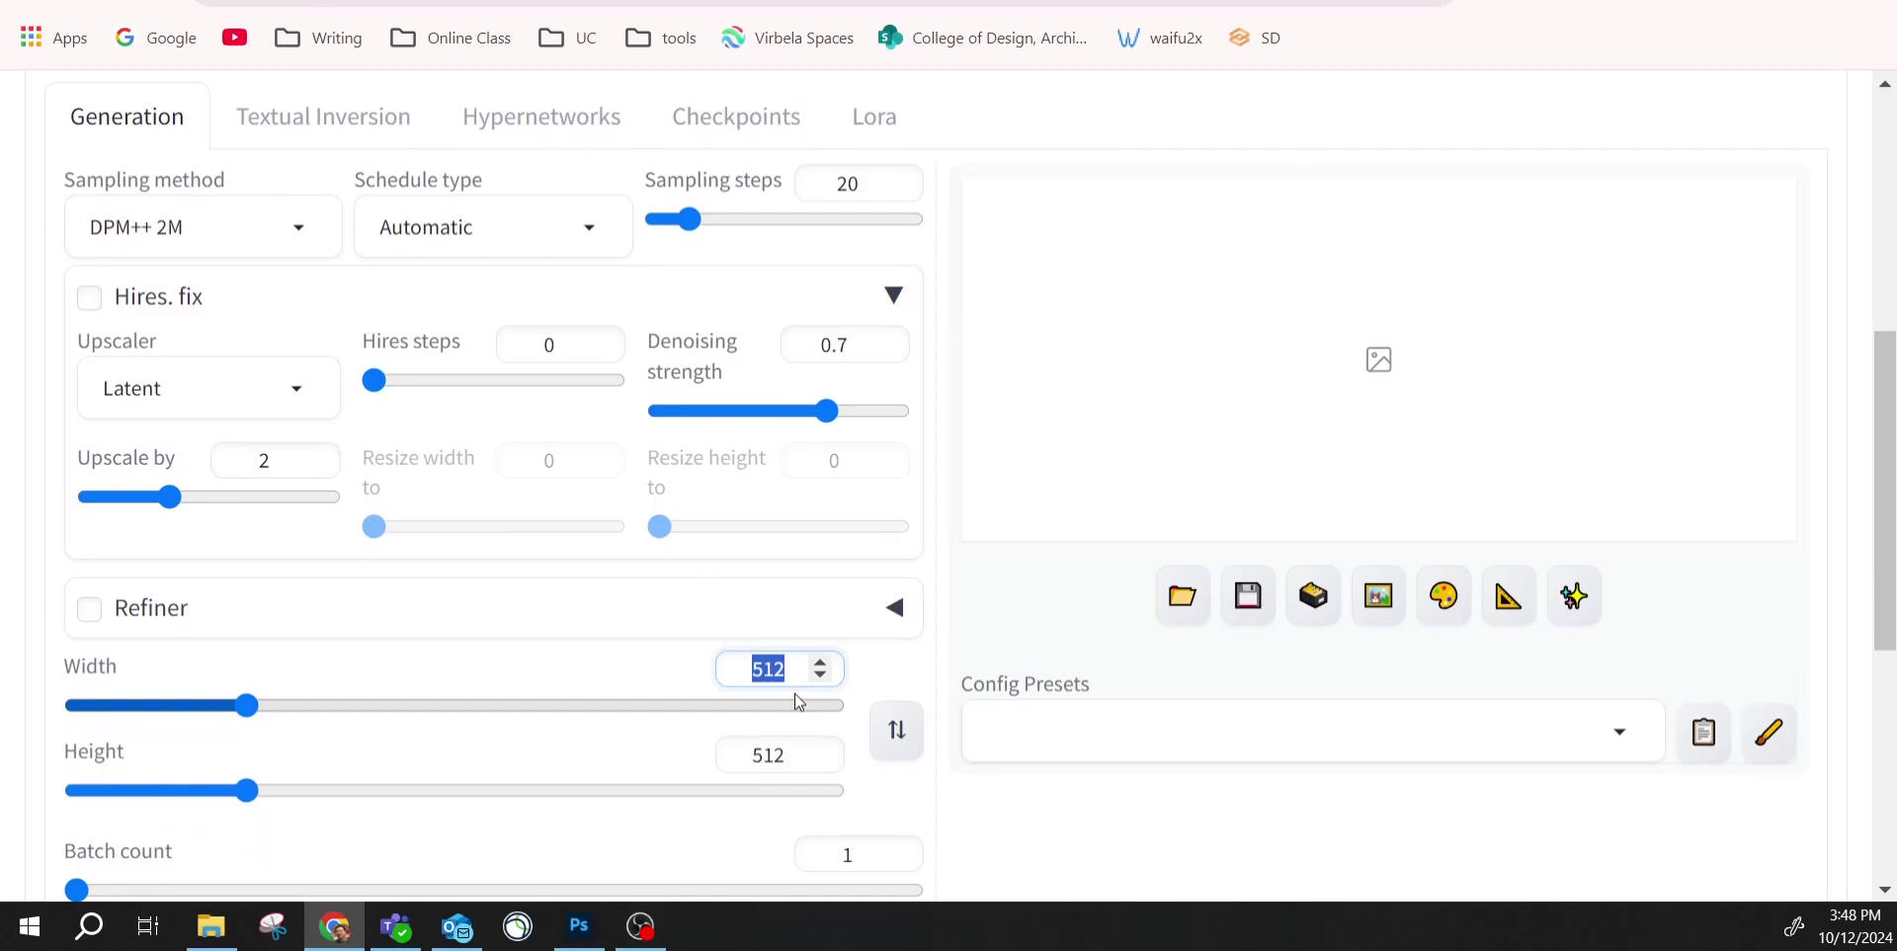
type("1600")
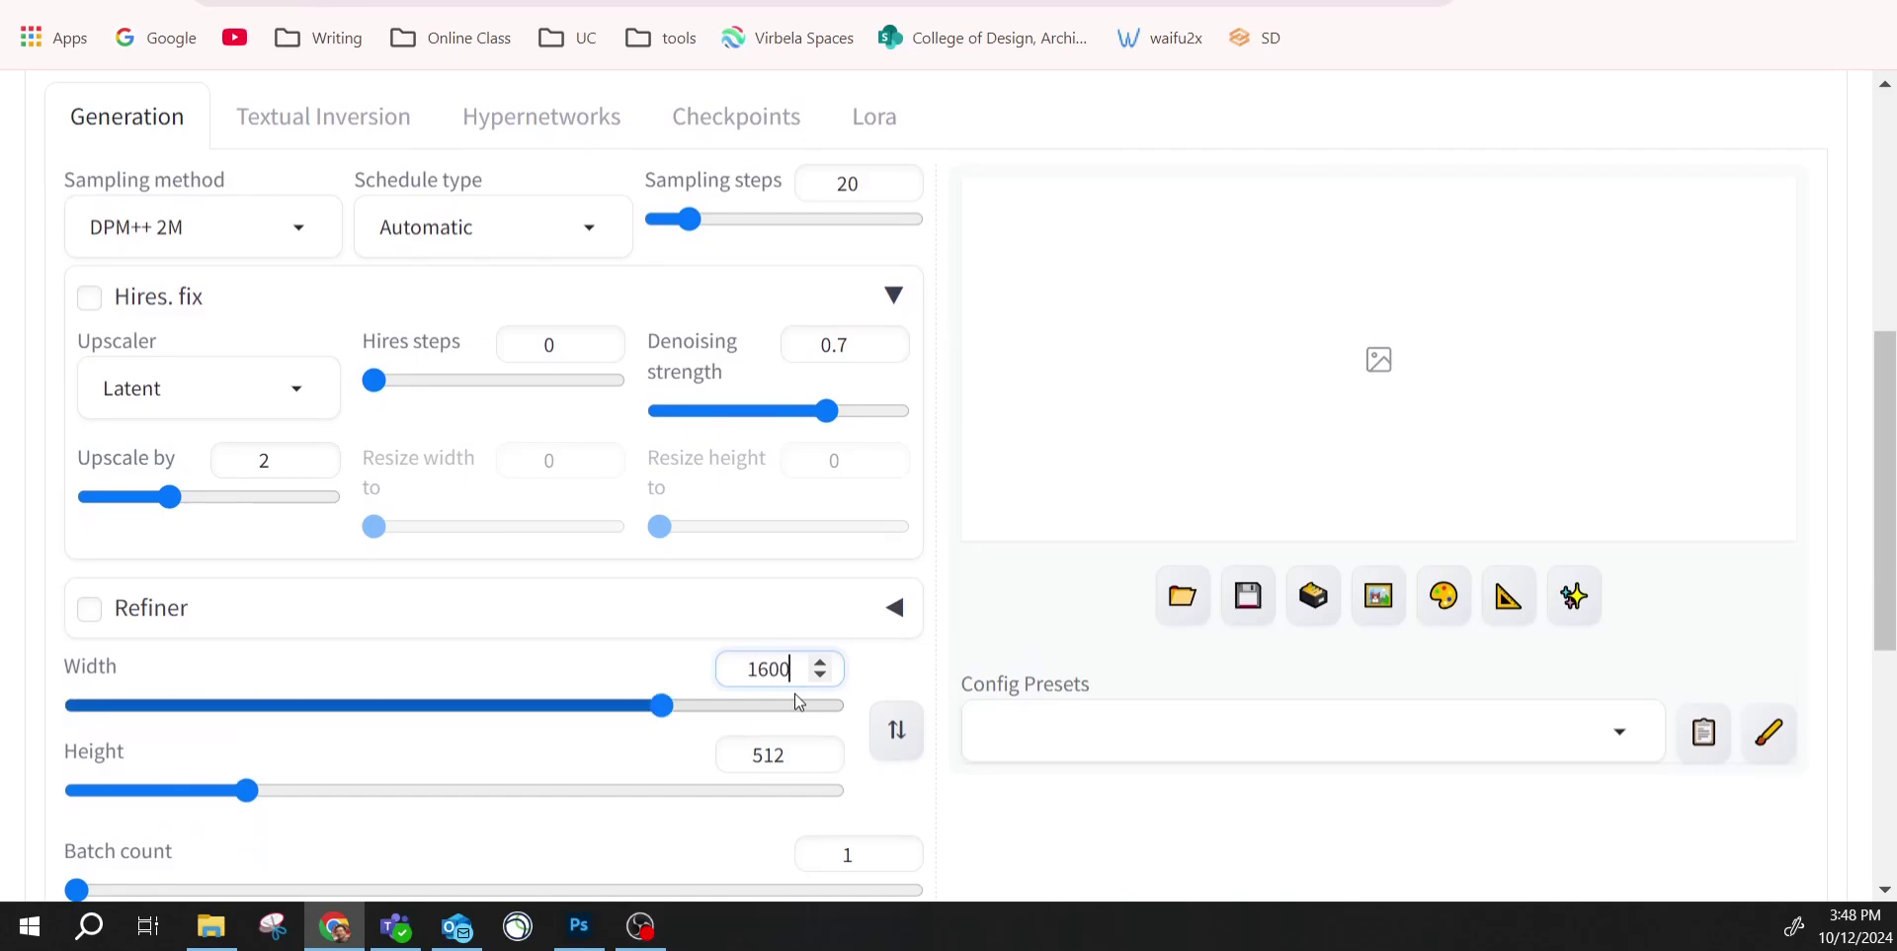
left_click(790, 755)
double_click(791, 755)
type("800")
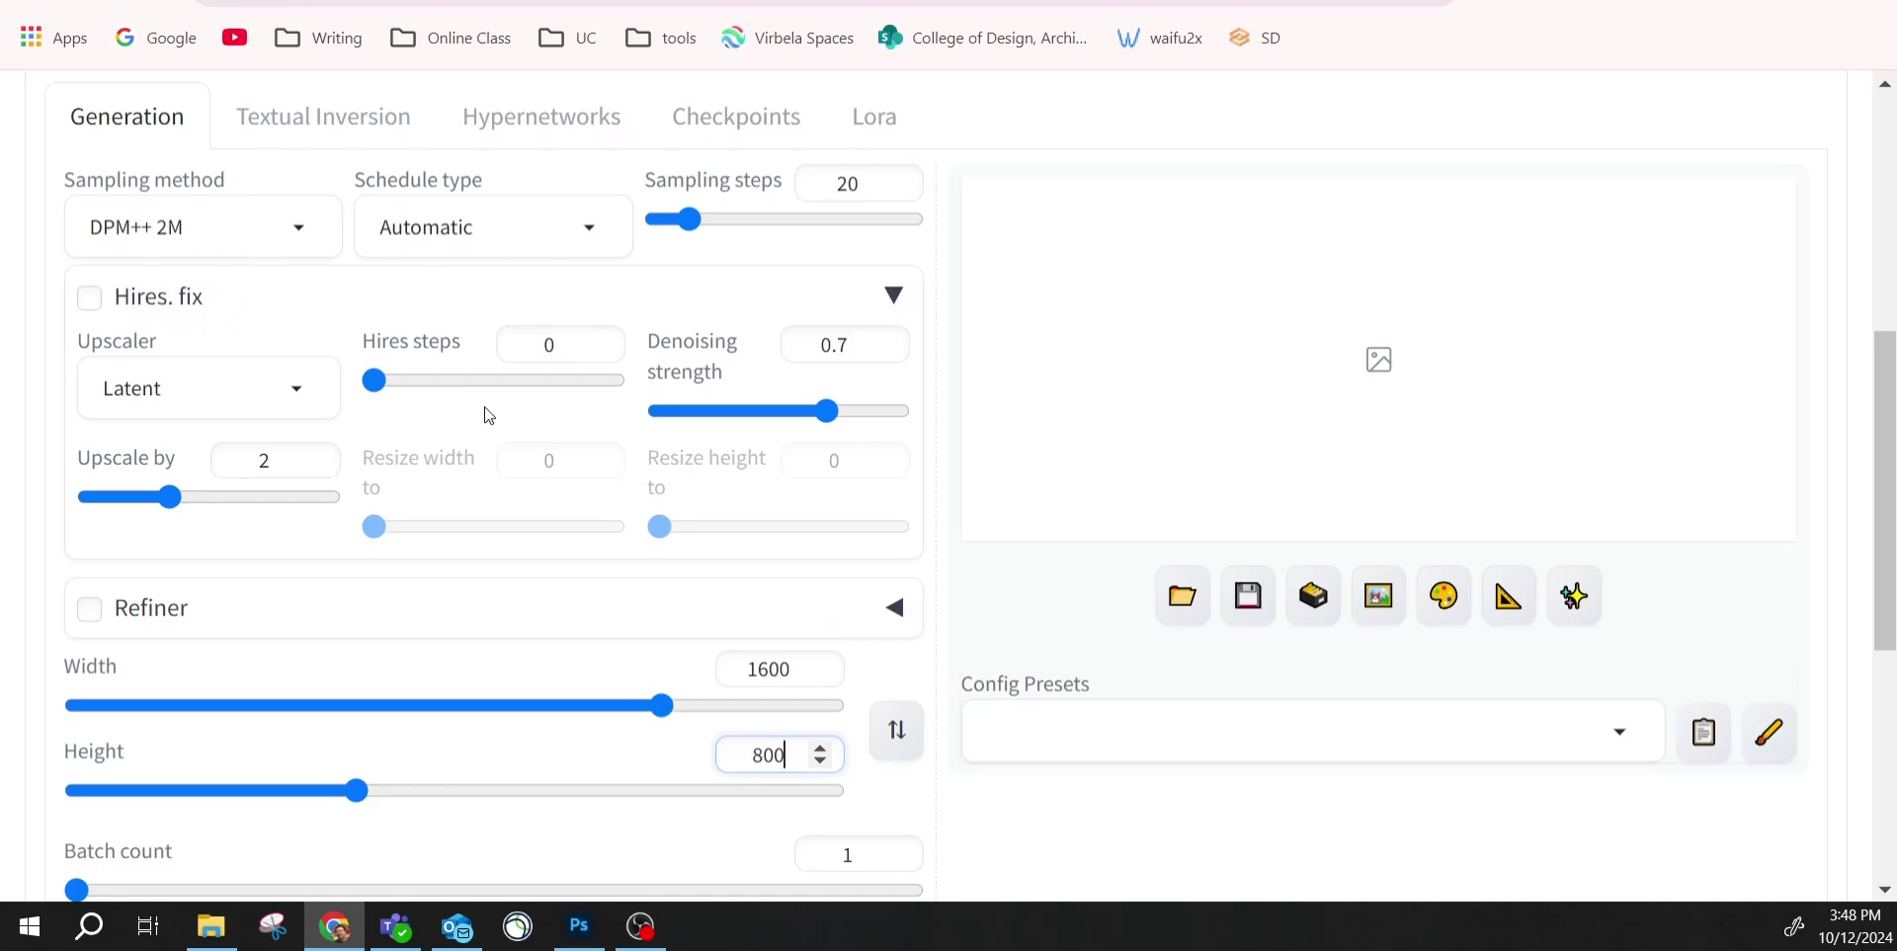
Start generating the 1600×800 cathedral panorama.
scroll(762, 613, "down", 3)
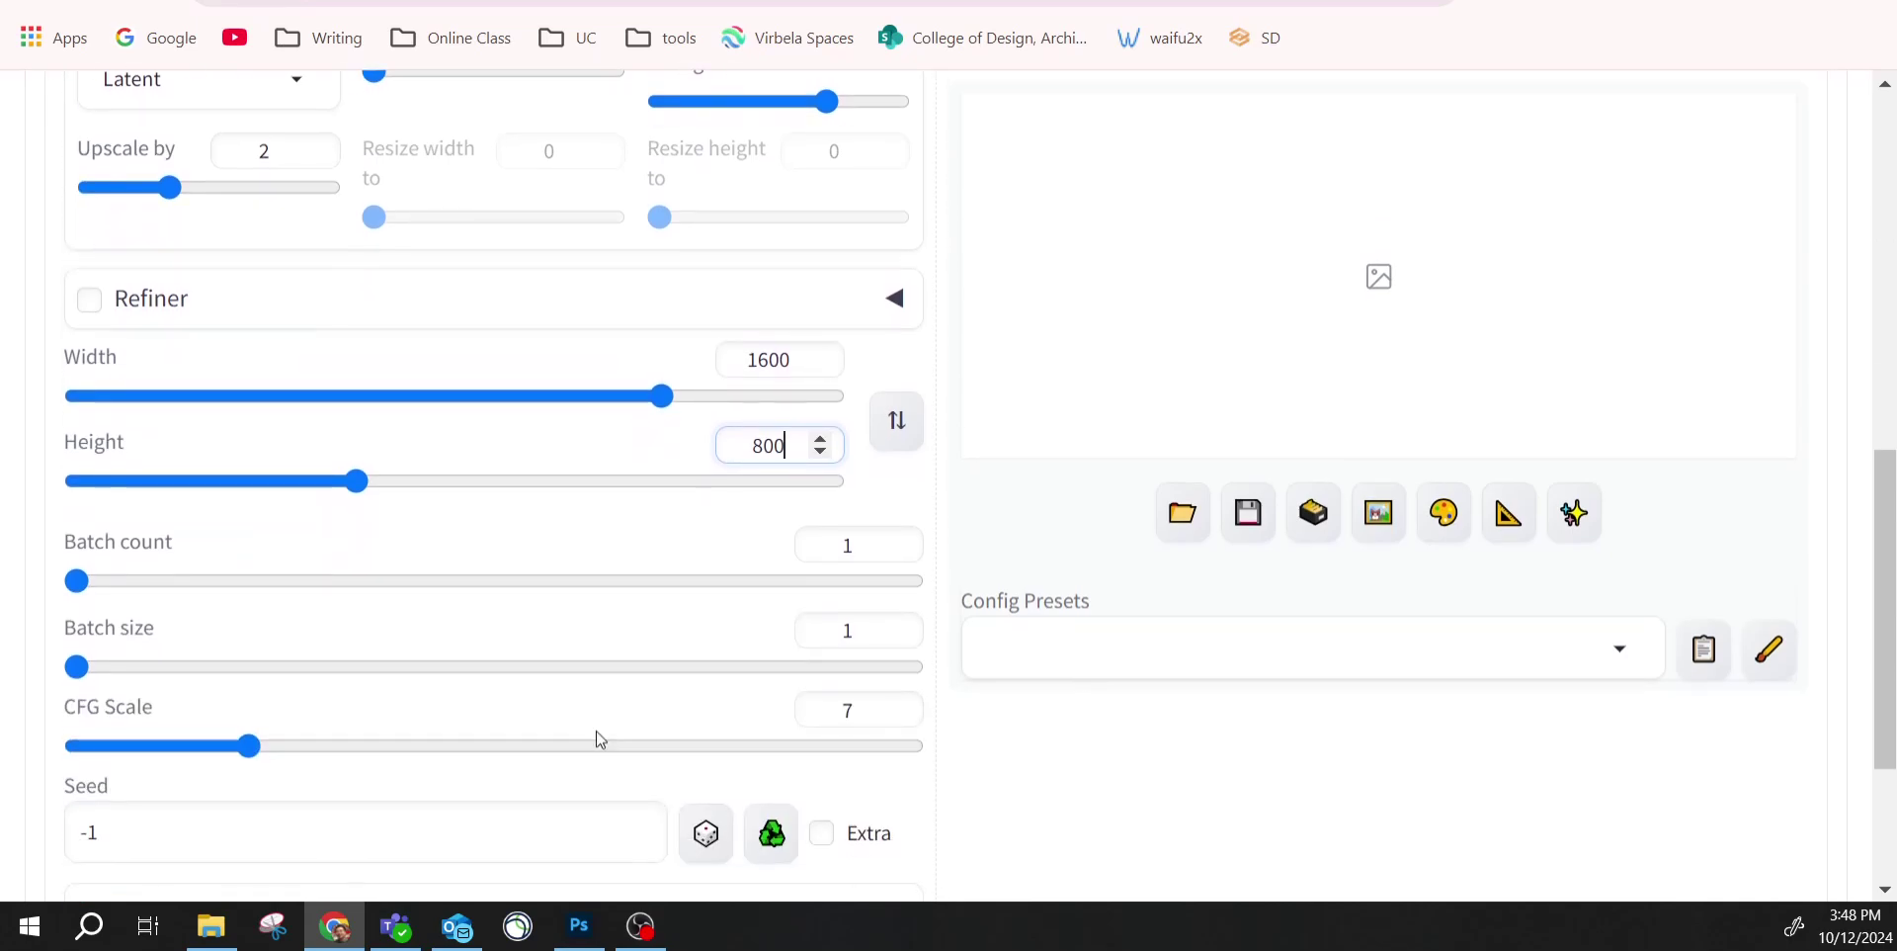
scroll(635, 721, "down", 3)
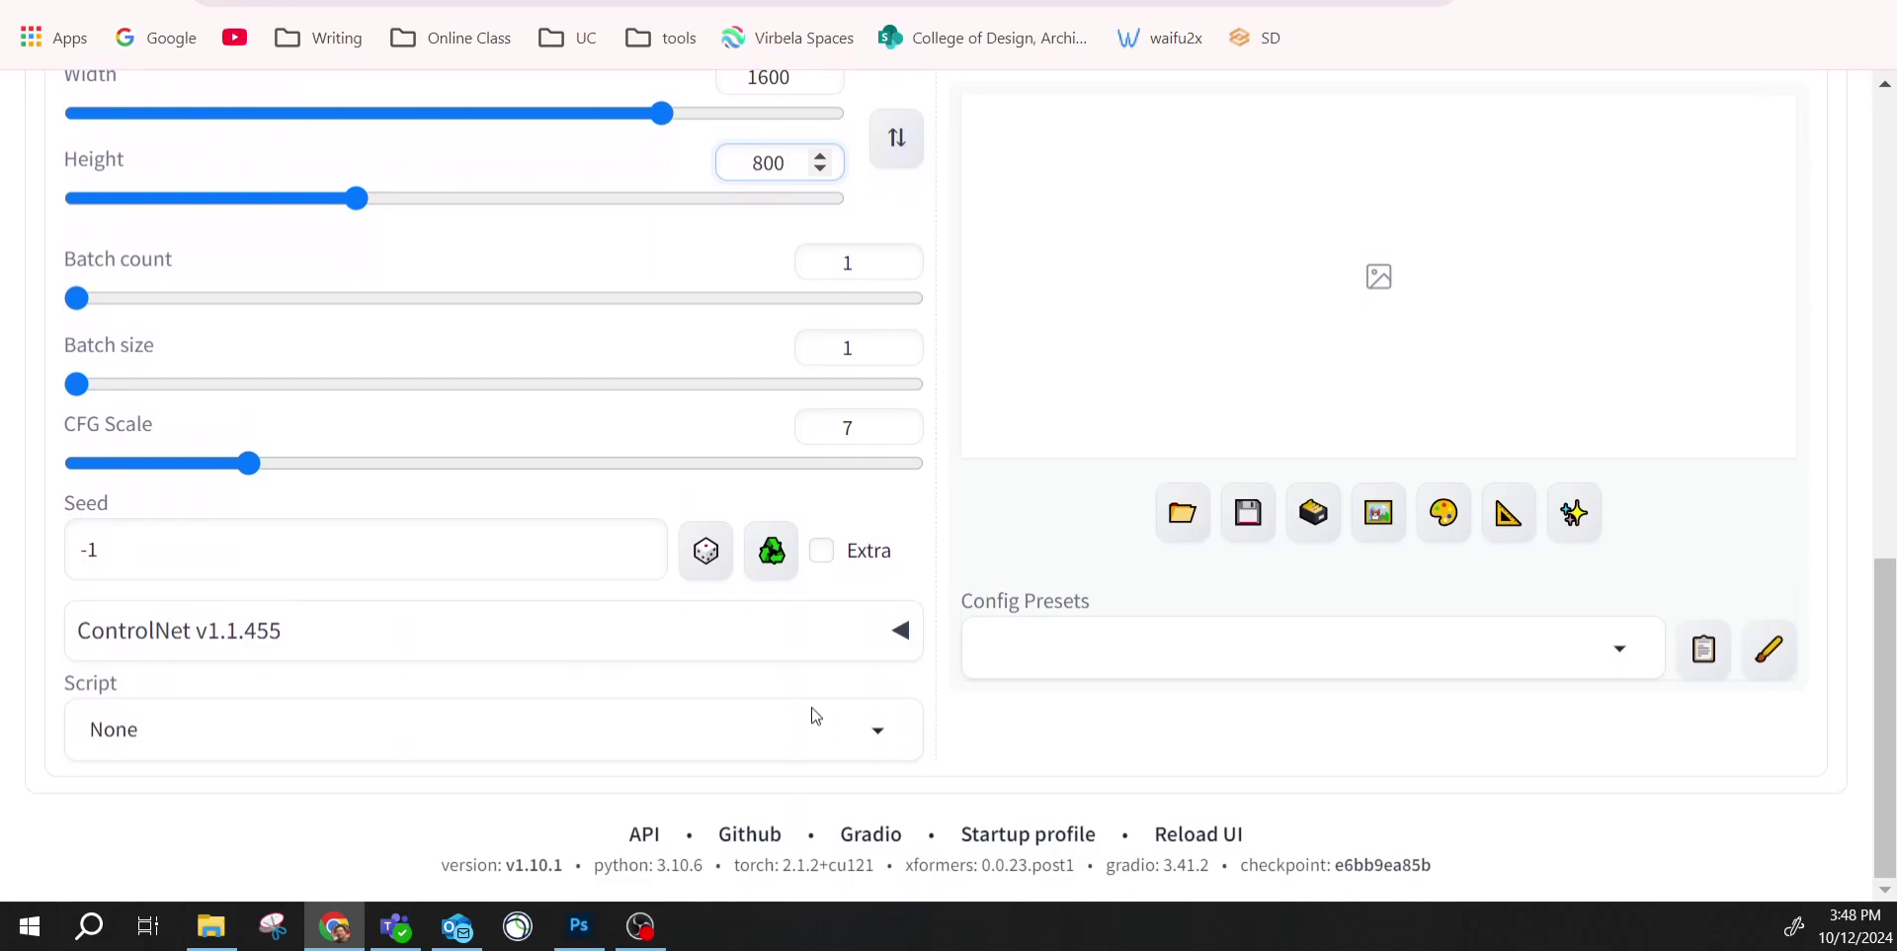
scroll(815, 709, "up", 6)
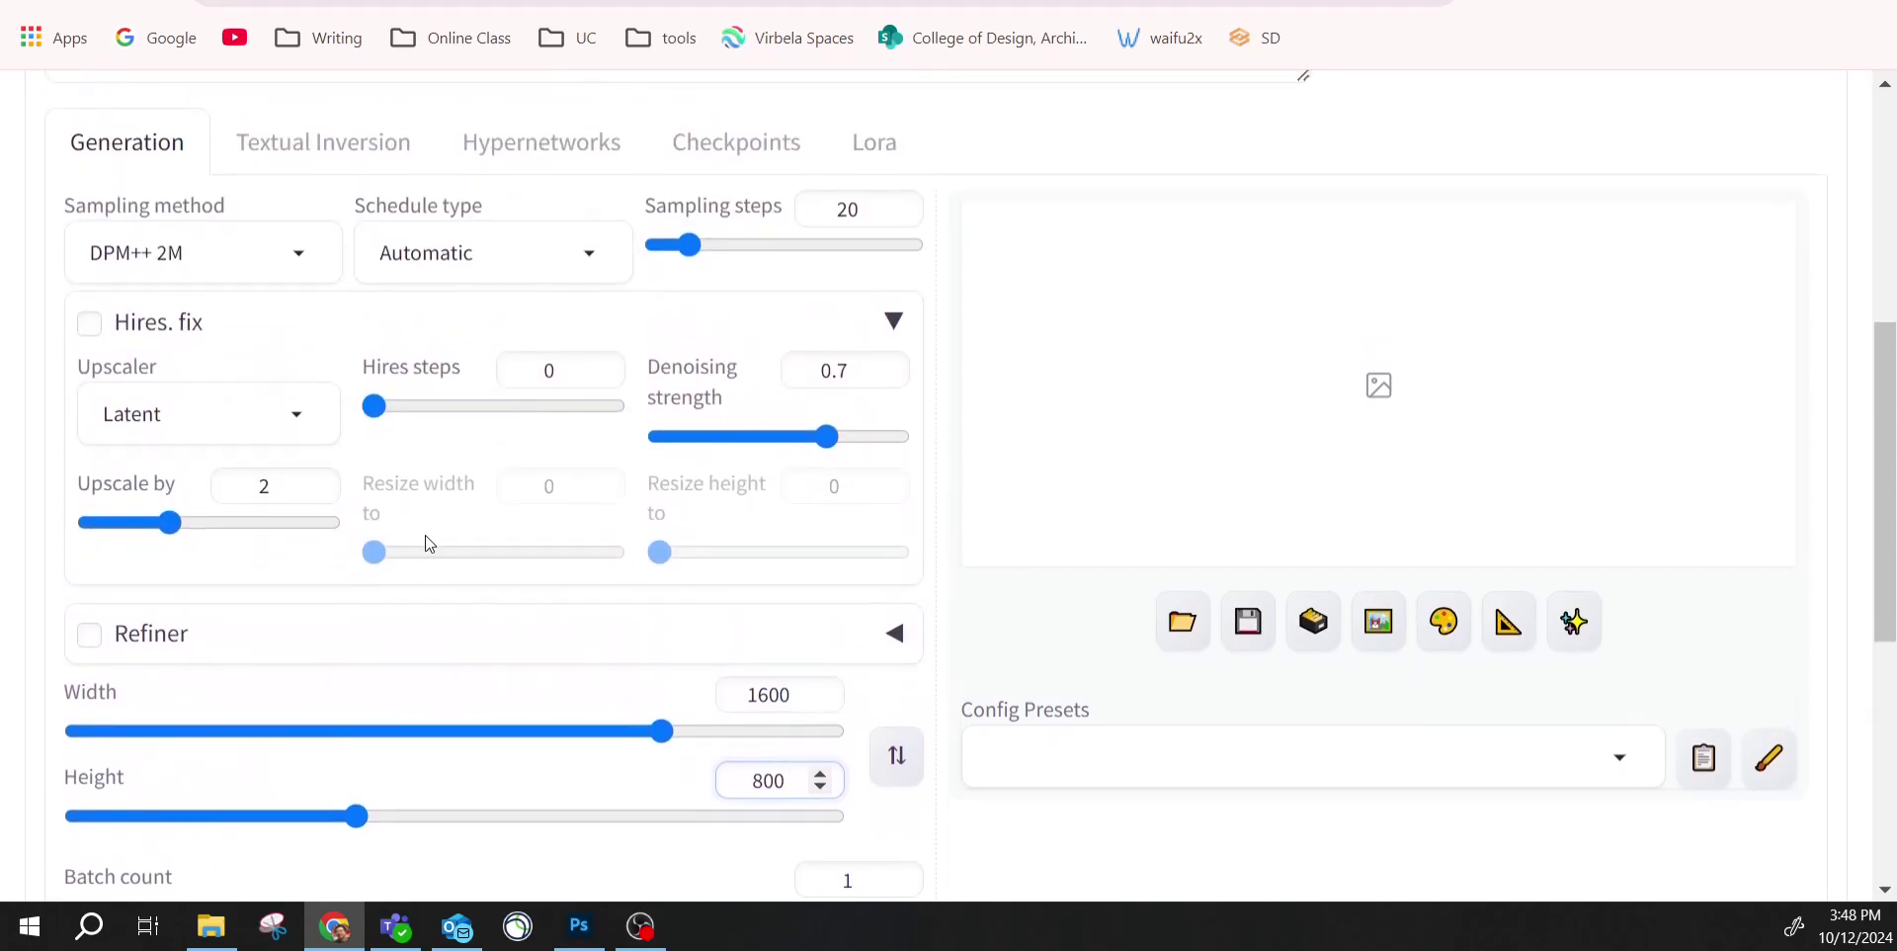
scroll(430, 540, "up", 3)
scroll(489, 484, "up", 2)
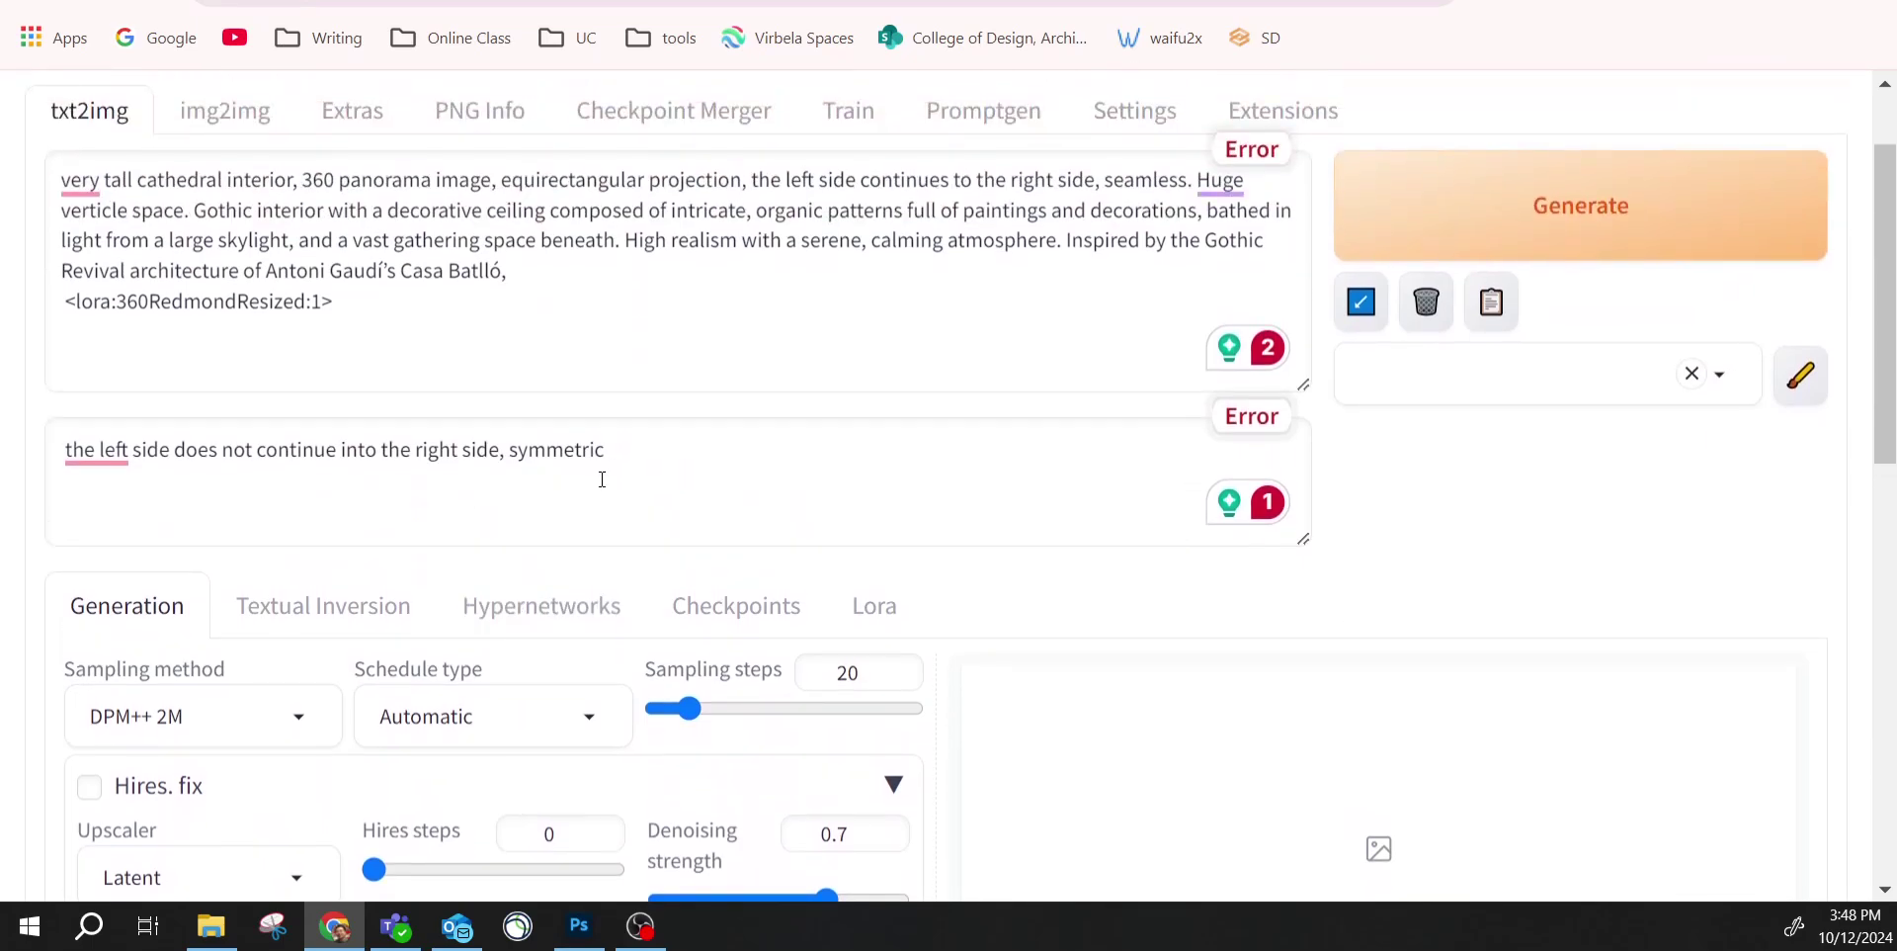
left_click(1524, 227)
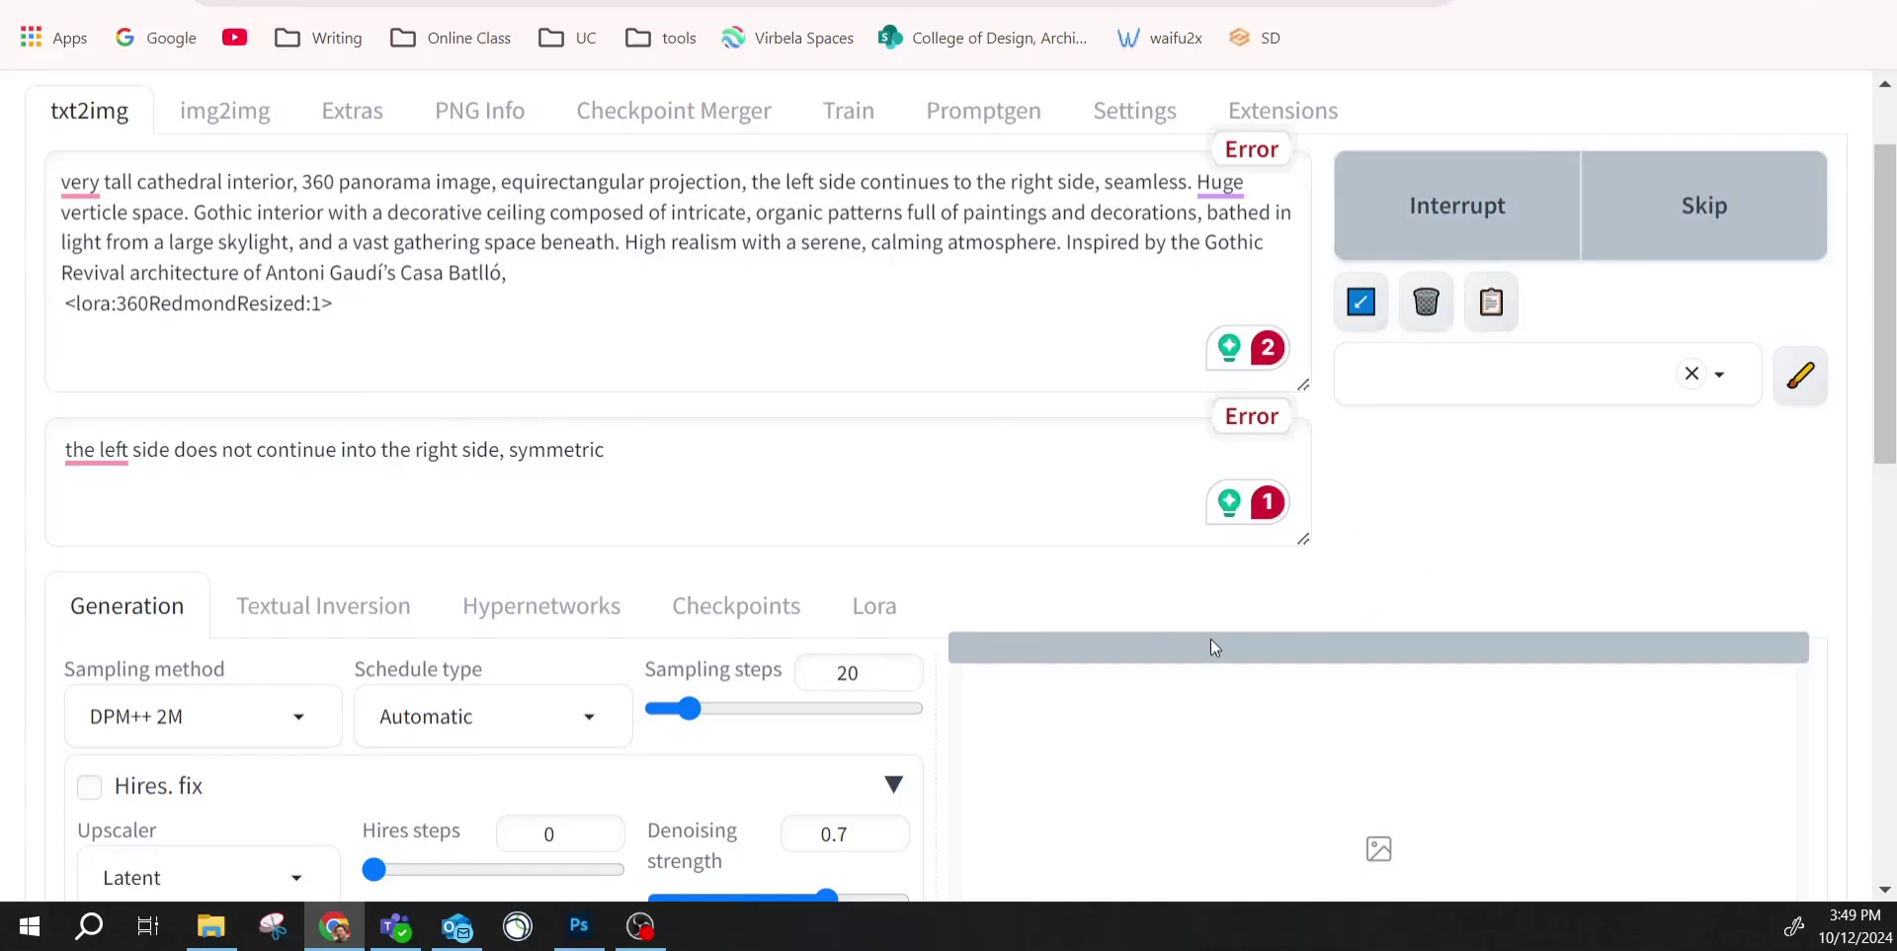
Wait for the 1600×800 panorama to finish and collapse the Hires. fix section.
scroll(1448, 703, "down", 3)
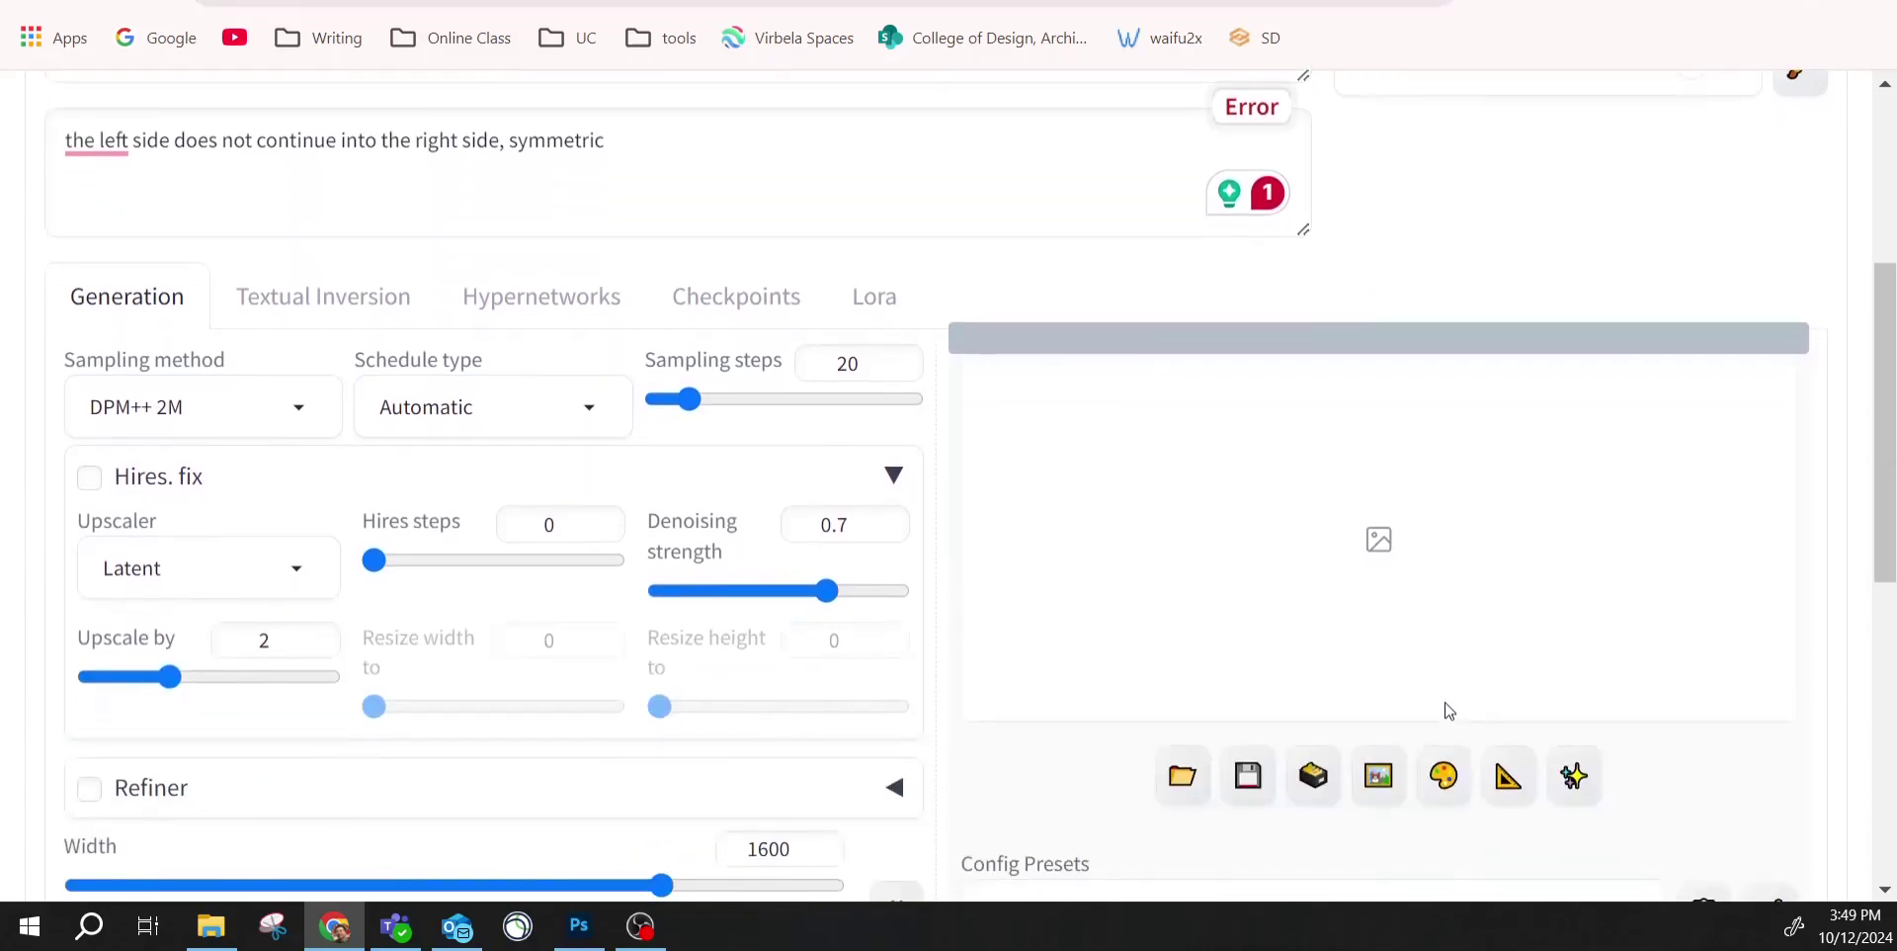
scroll(1460, 687, "down", 2)
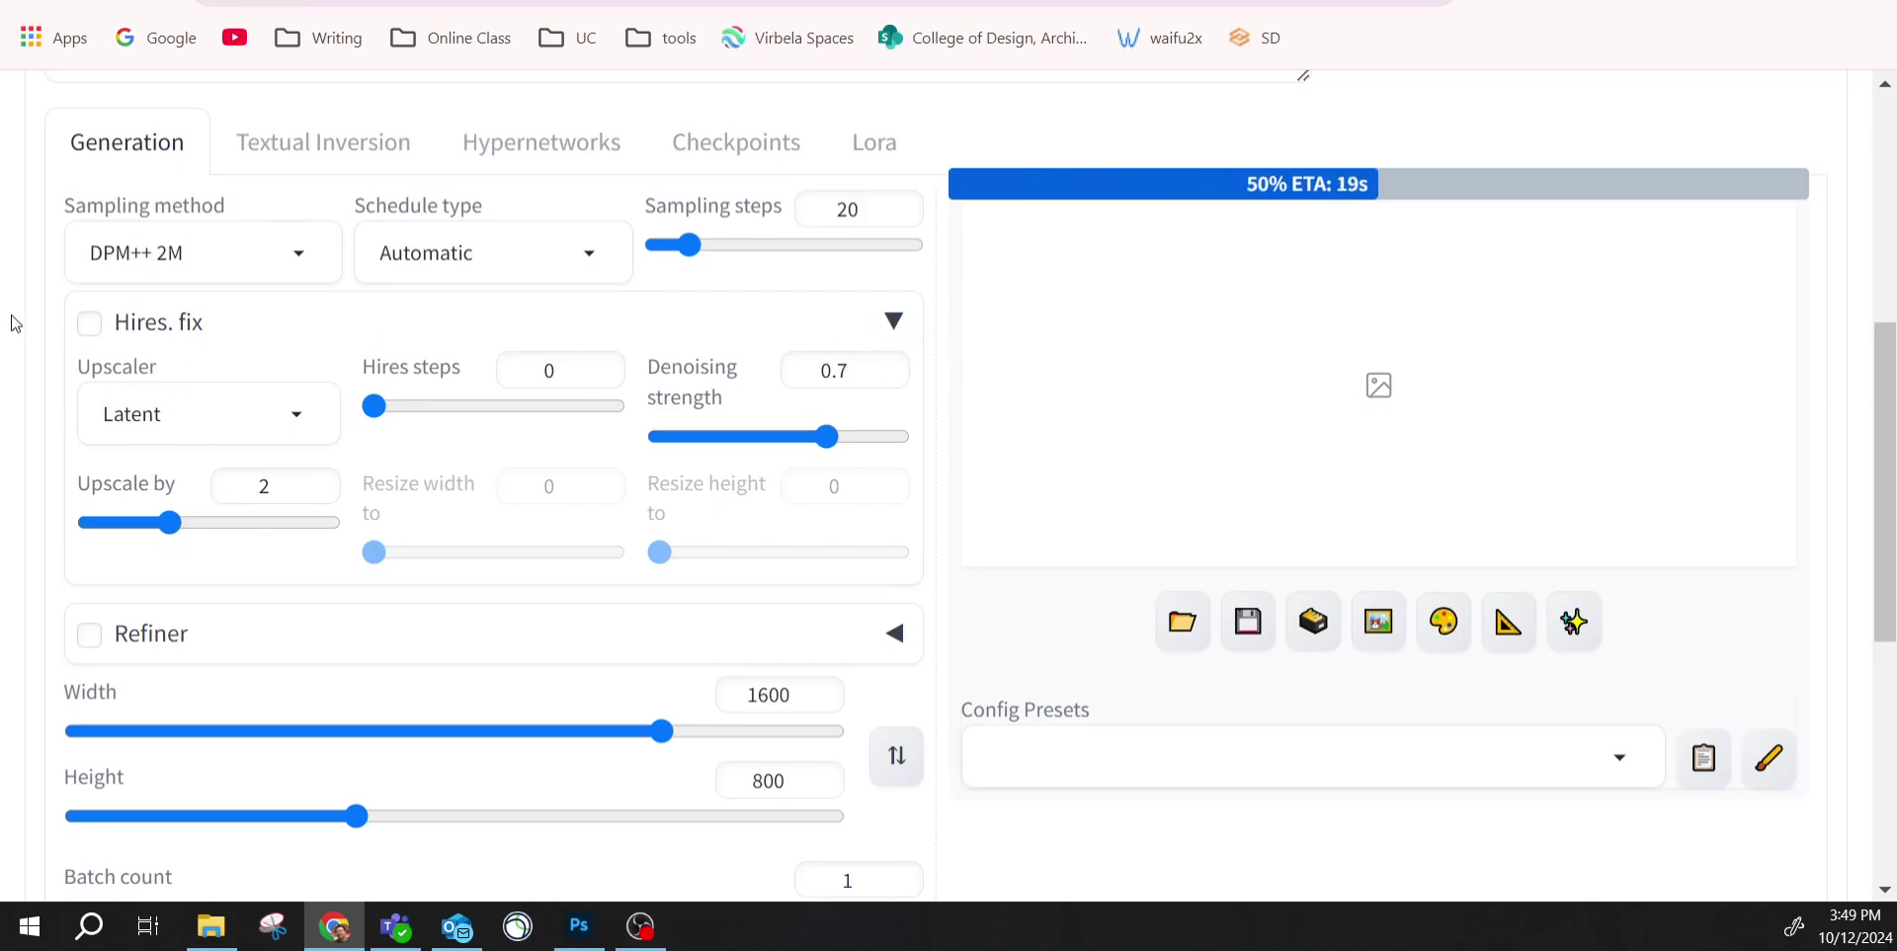
left_click(893, 334)
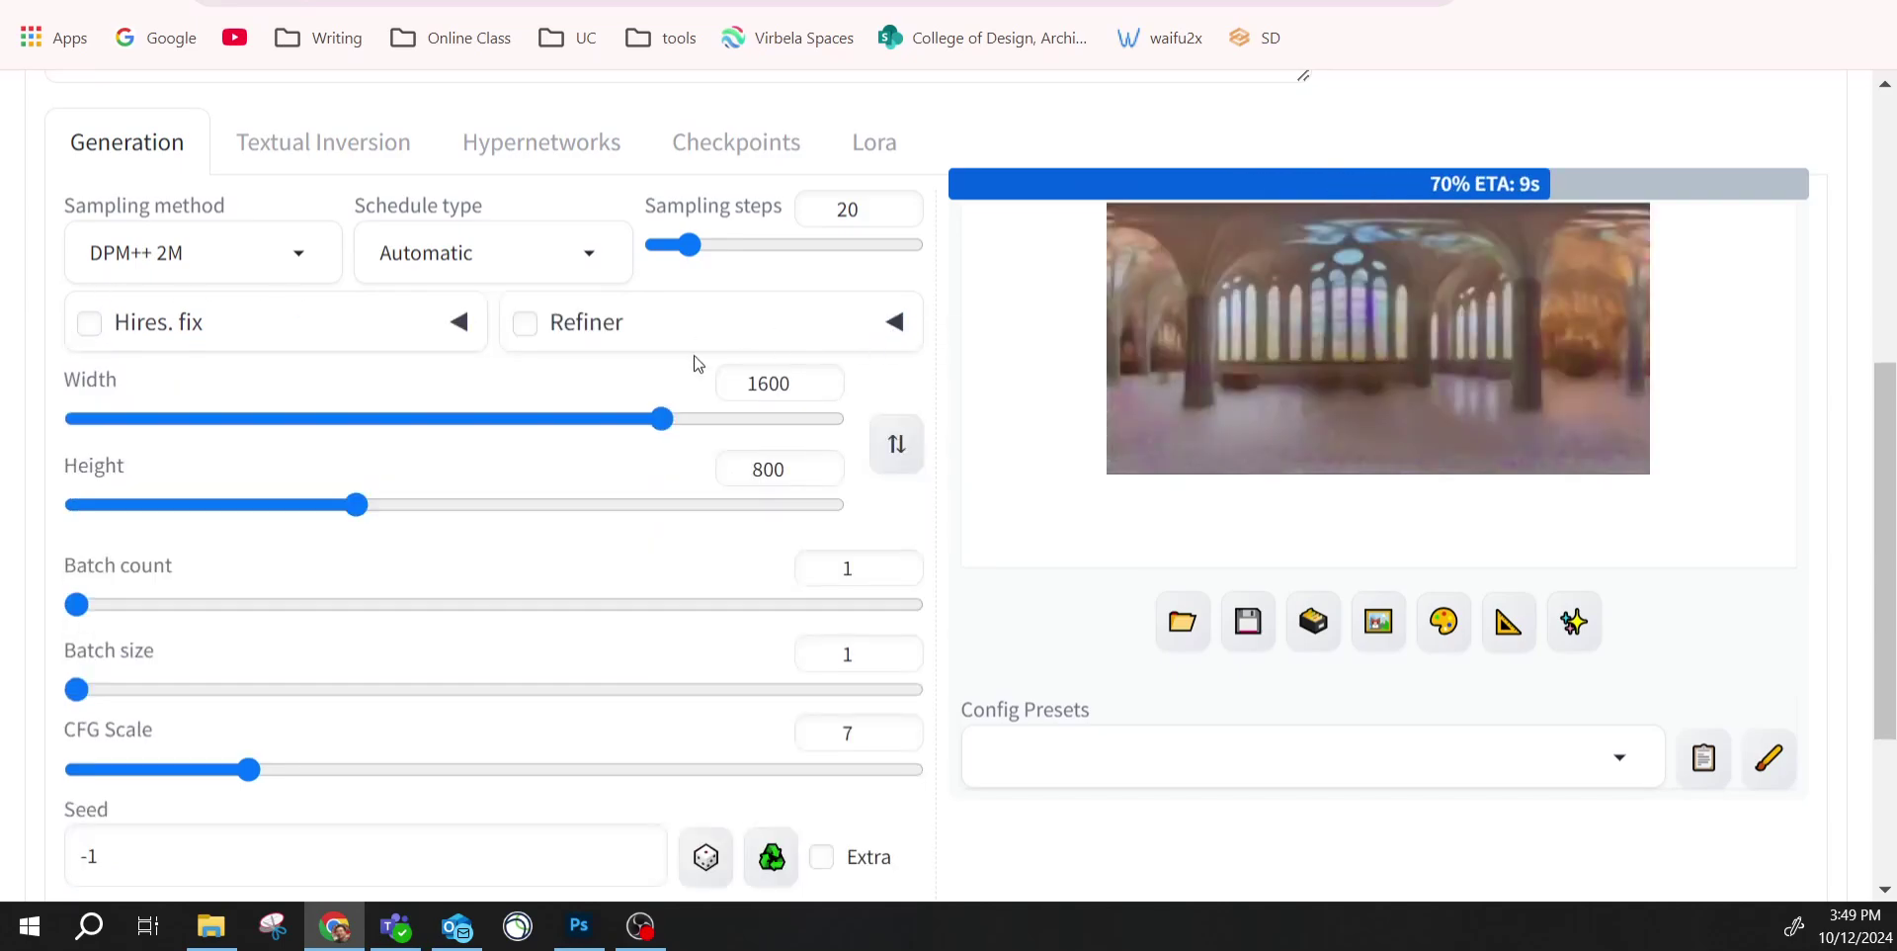
scroll(135, 360, "up", 1)
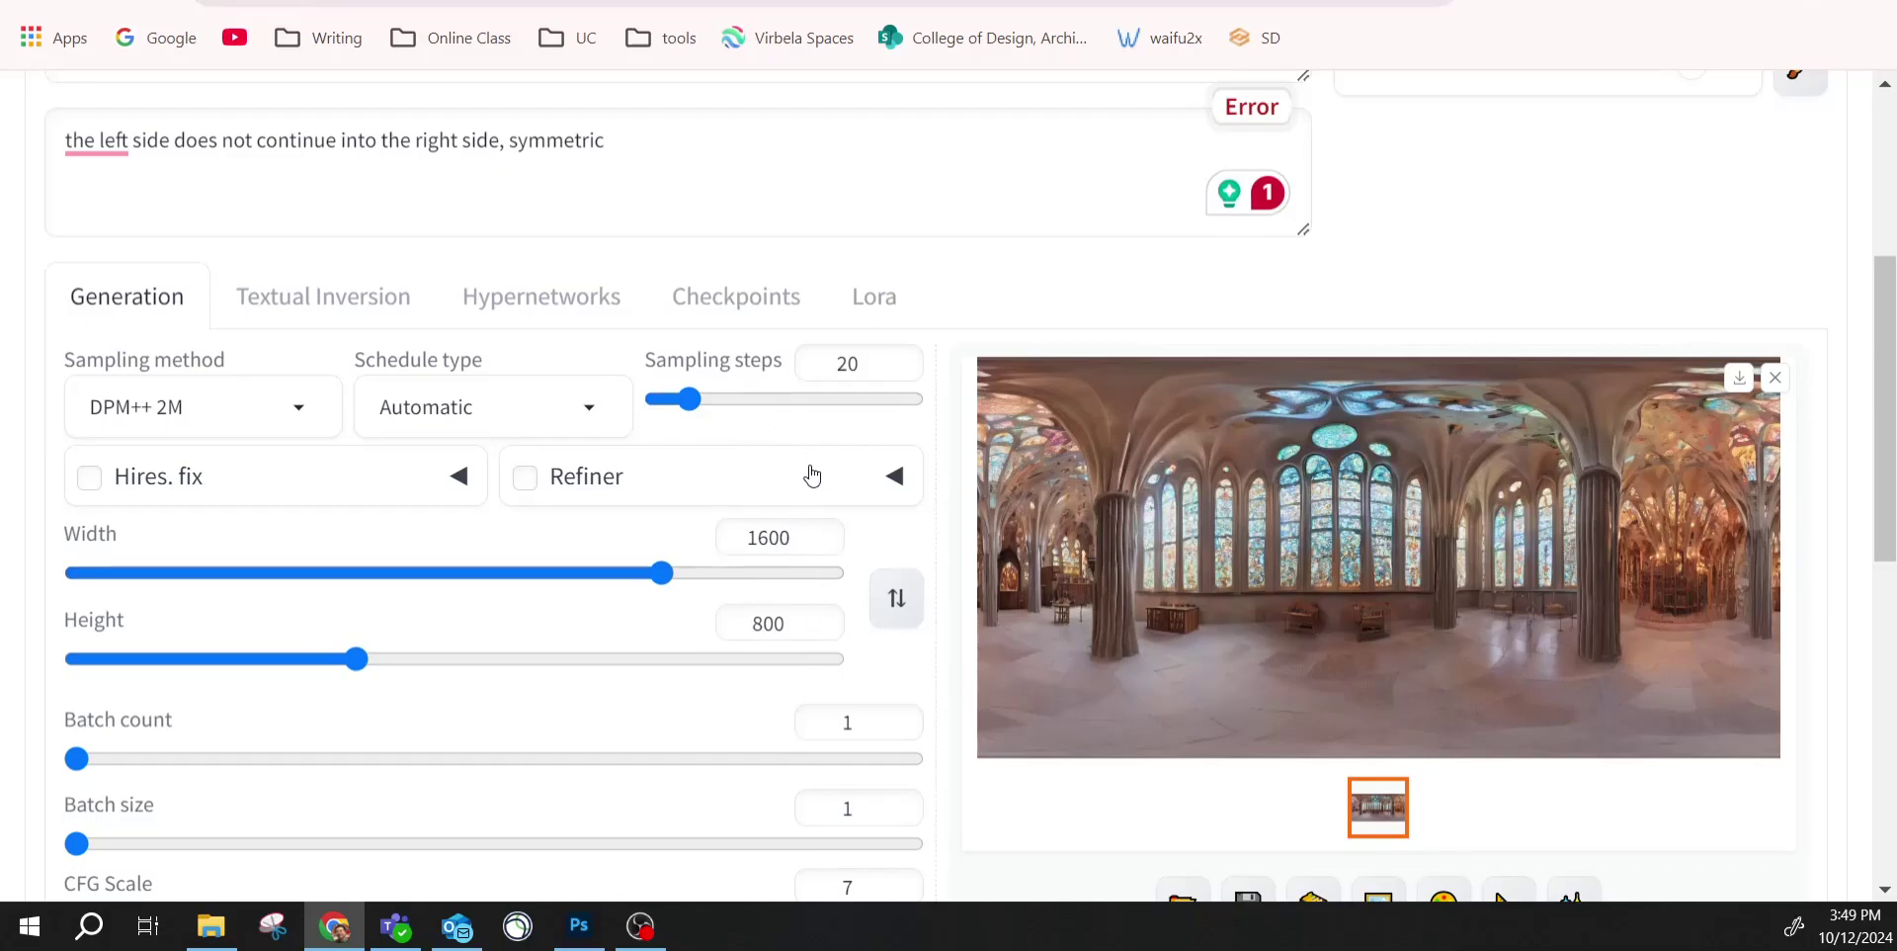
Save the full-size panorama to disk as 00000-3483006886.png.
left_click(1325, 567)
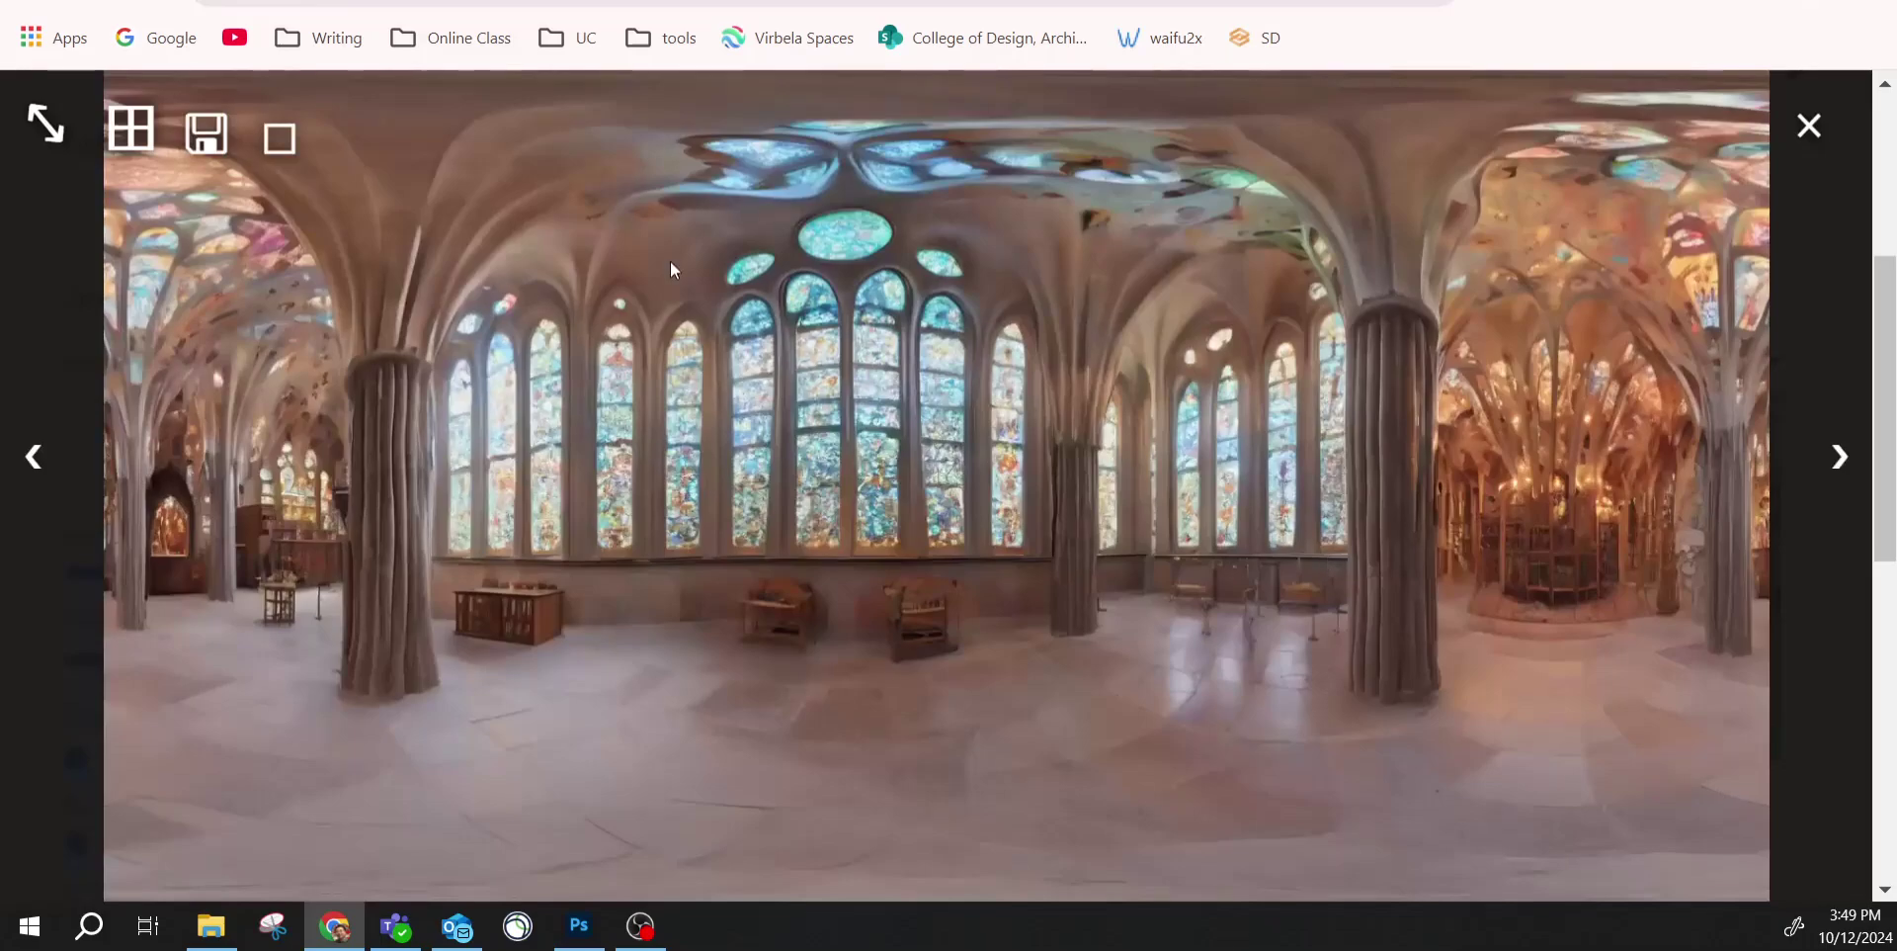
right_click(957, 376)
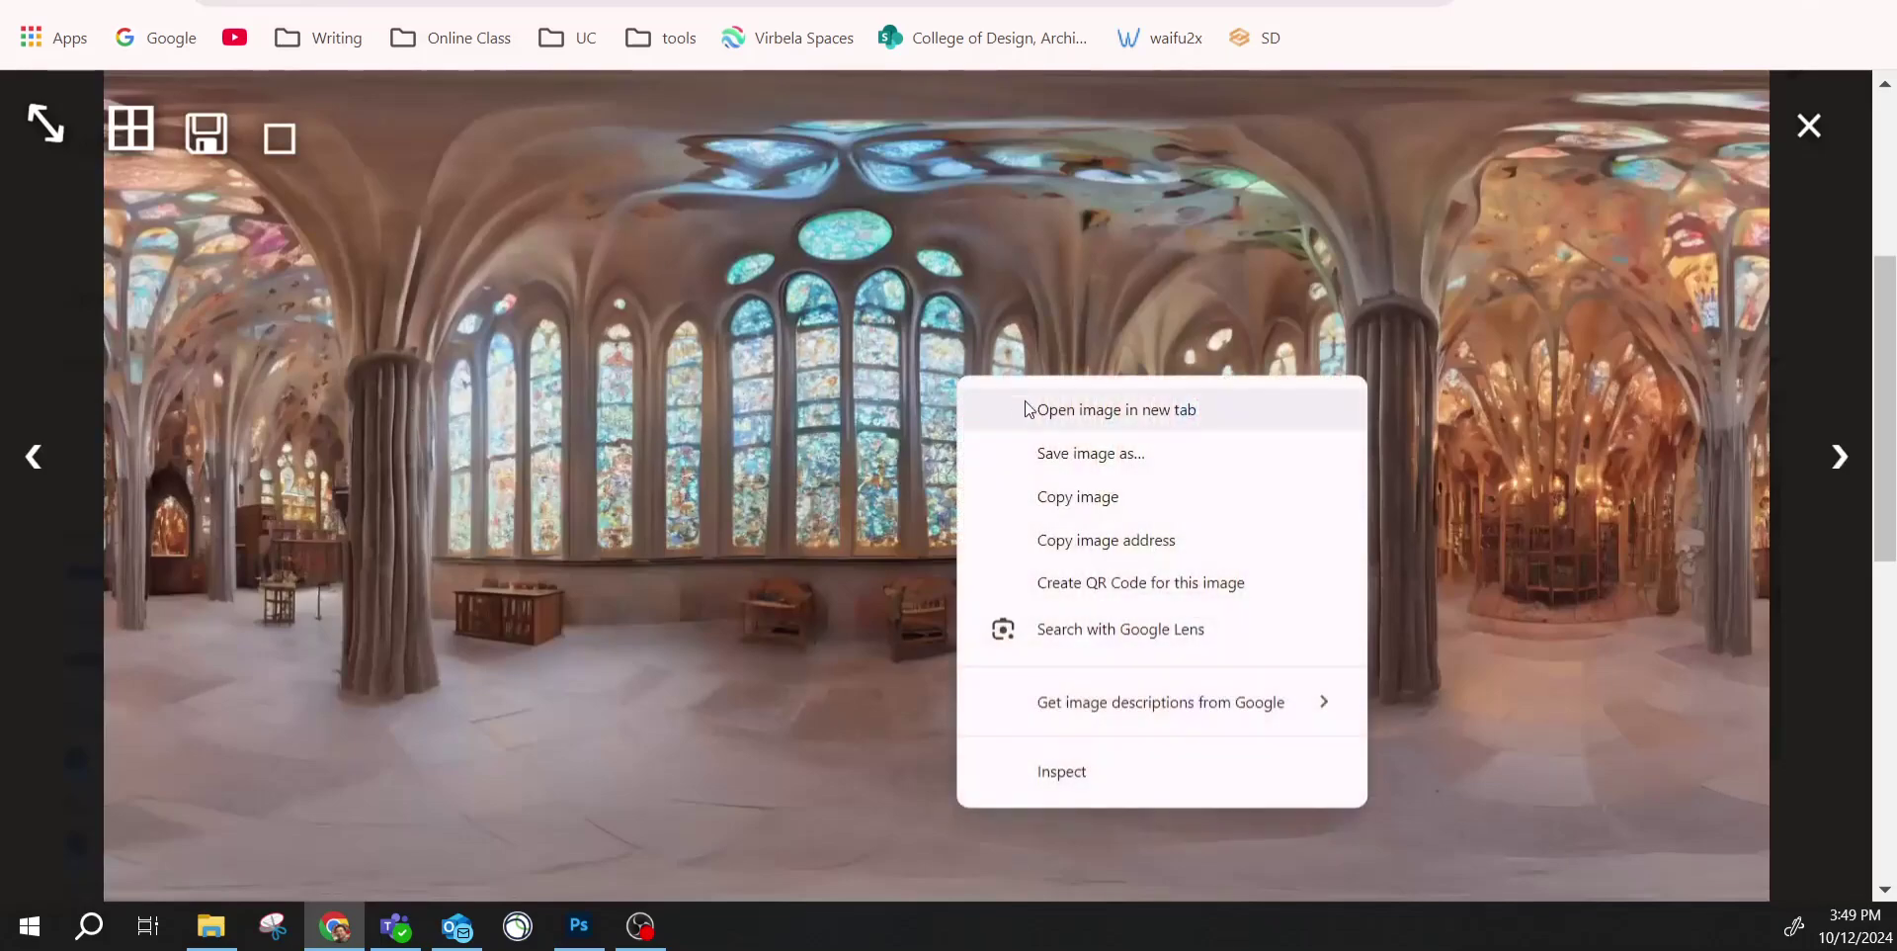
left_click(1091, 452)
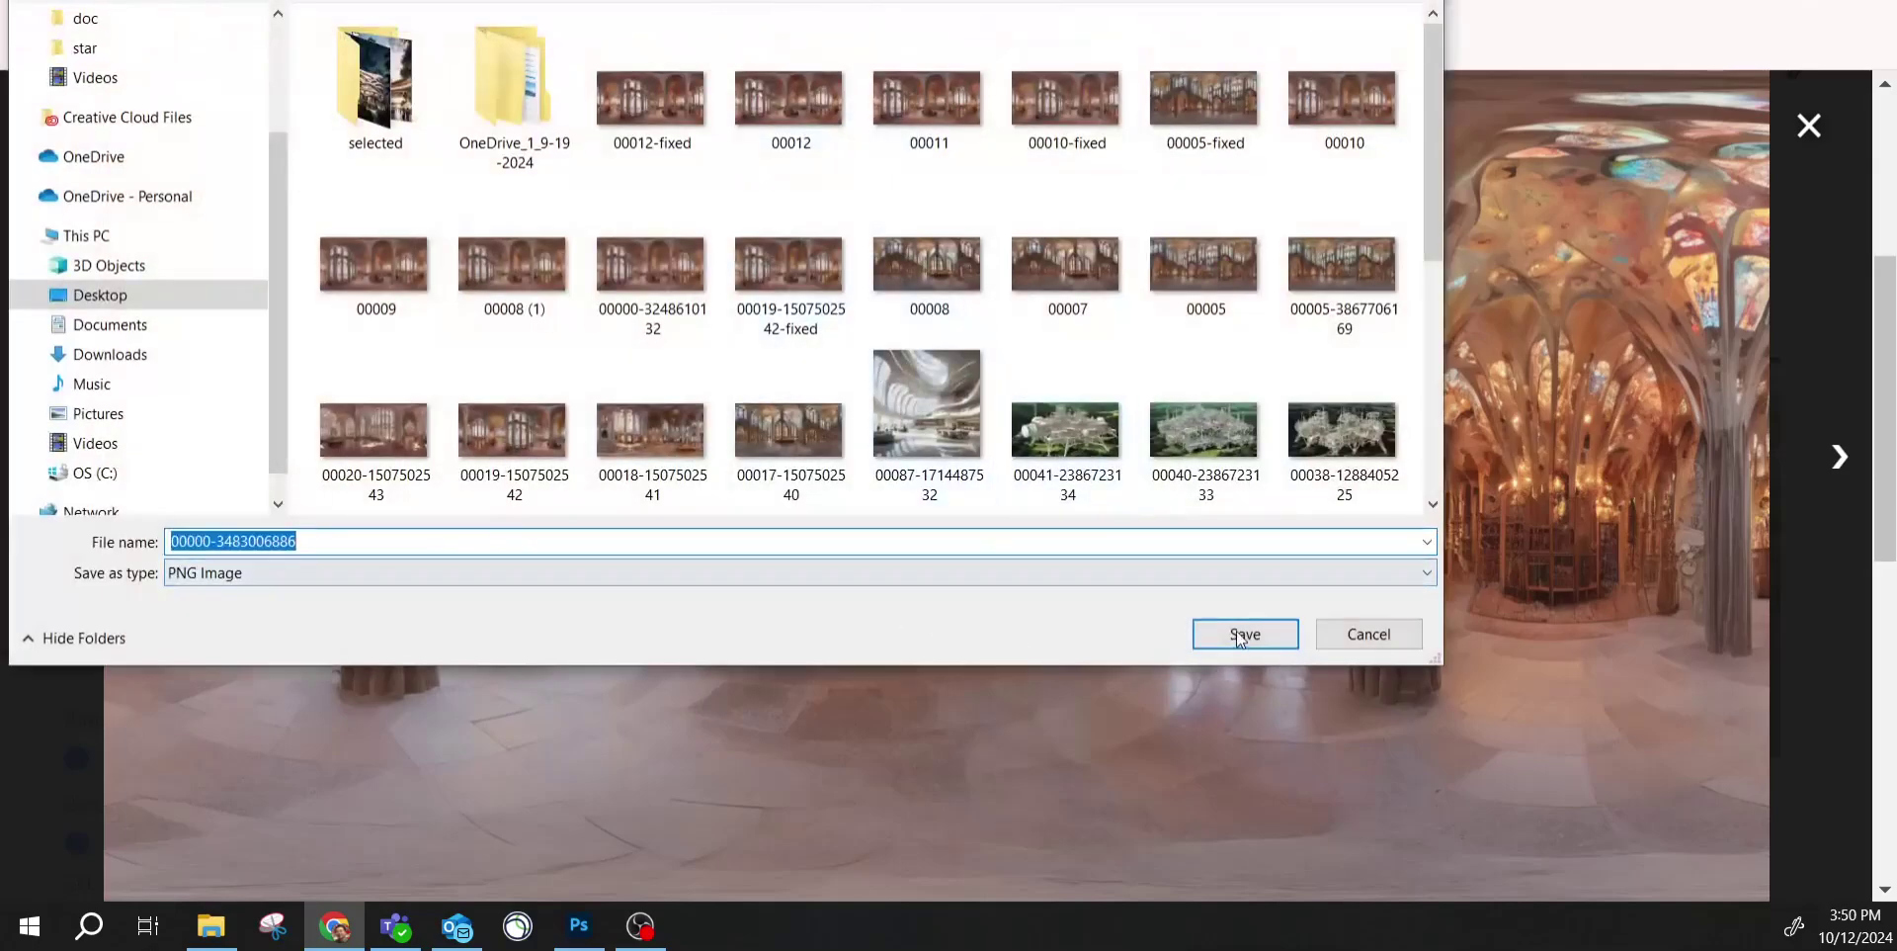
left_click(1243, 632)
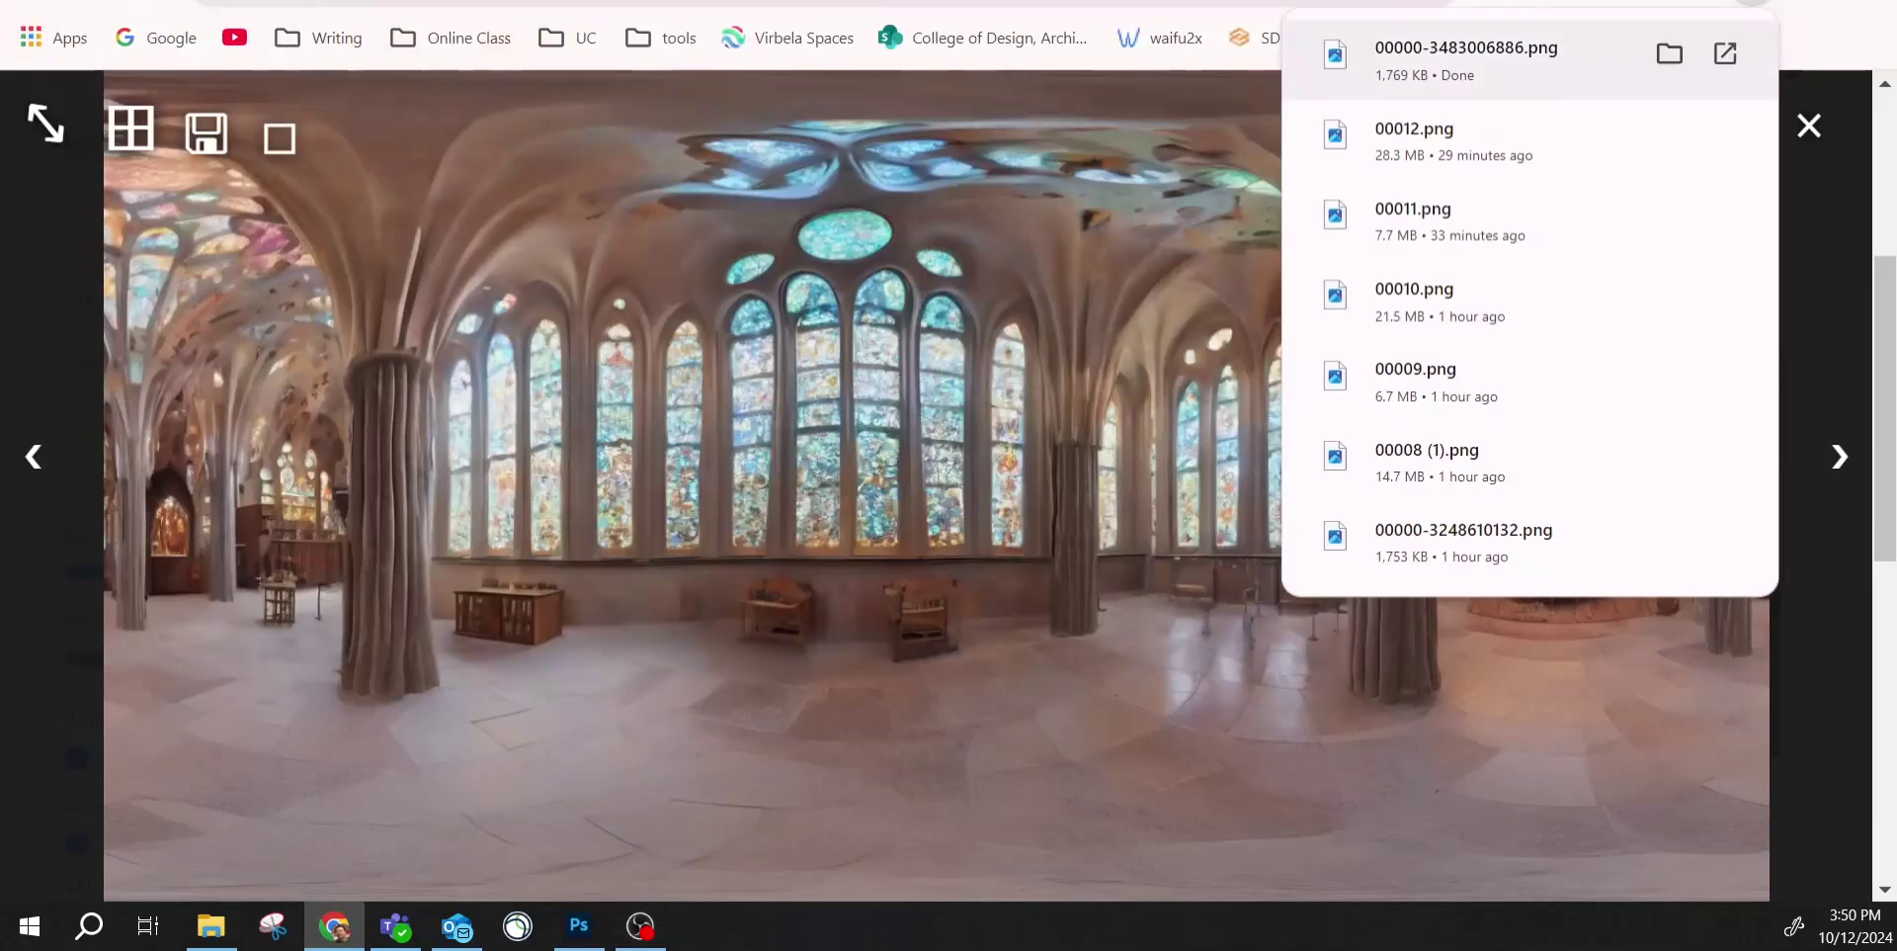
Locate 00000-3483006886.png in its download folder, then return to the browser.
left_click(1669, 53)
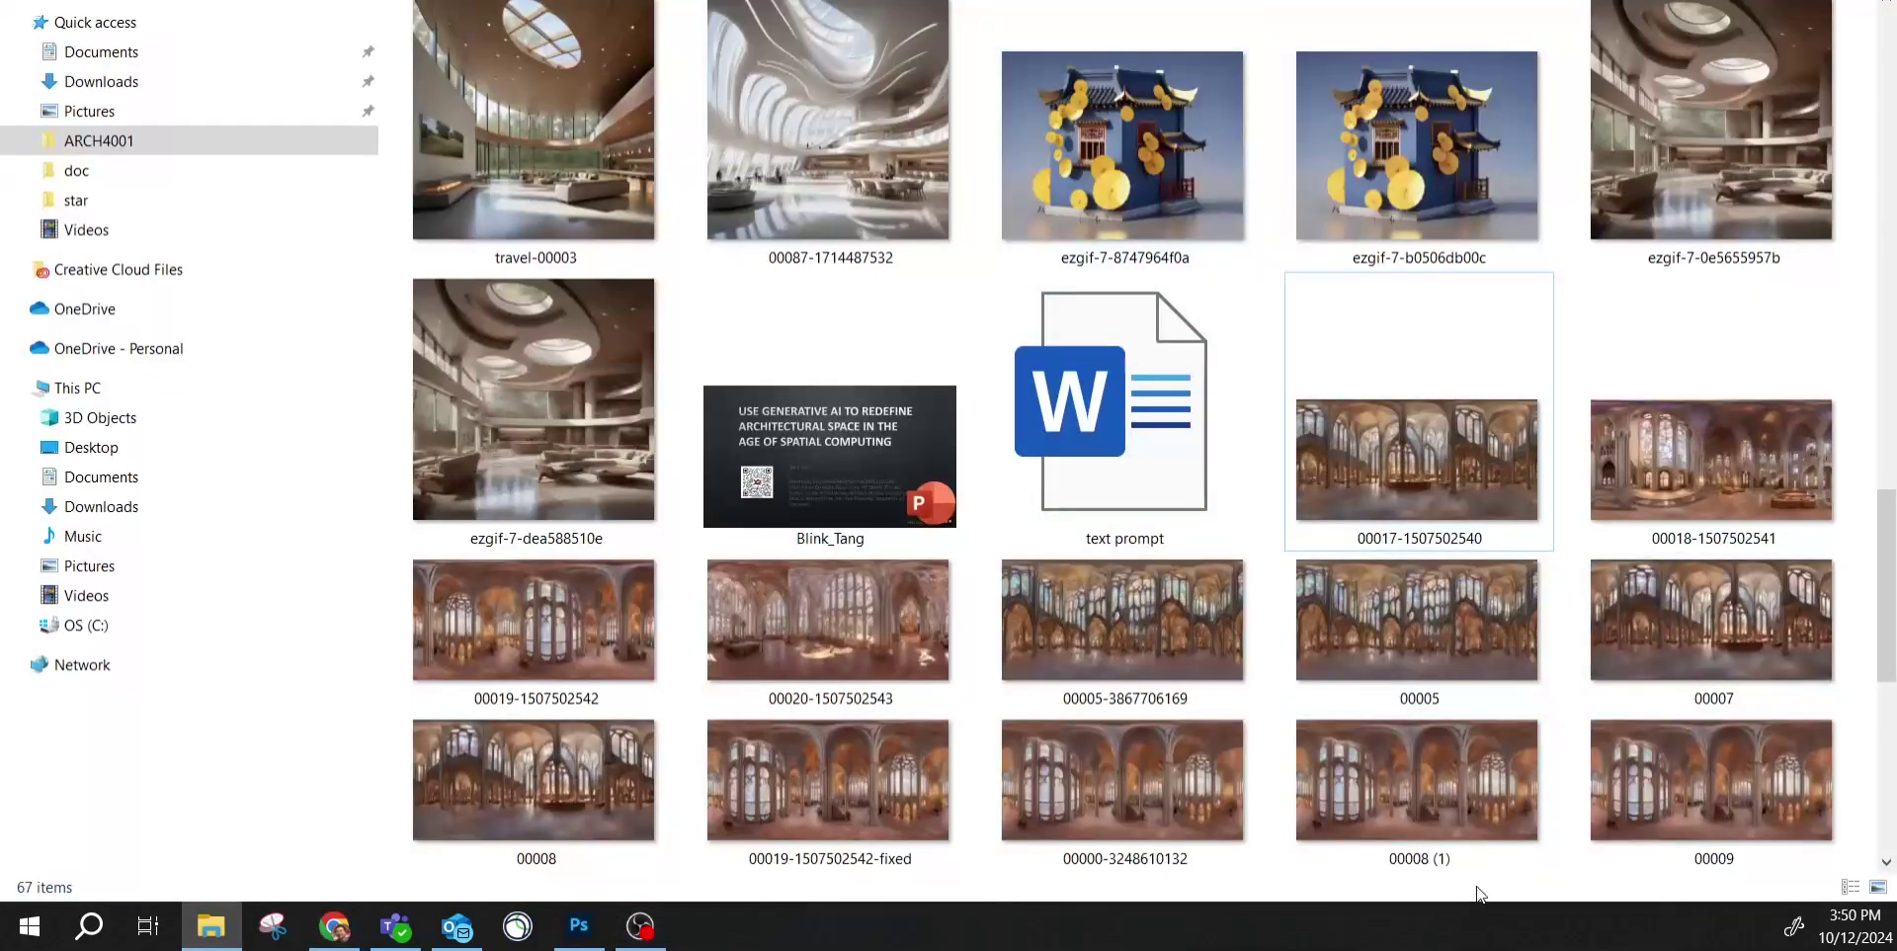
scroll(1472, 753, "down", 10)
left_click(880, 808)
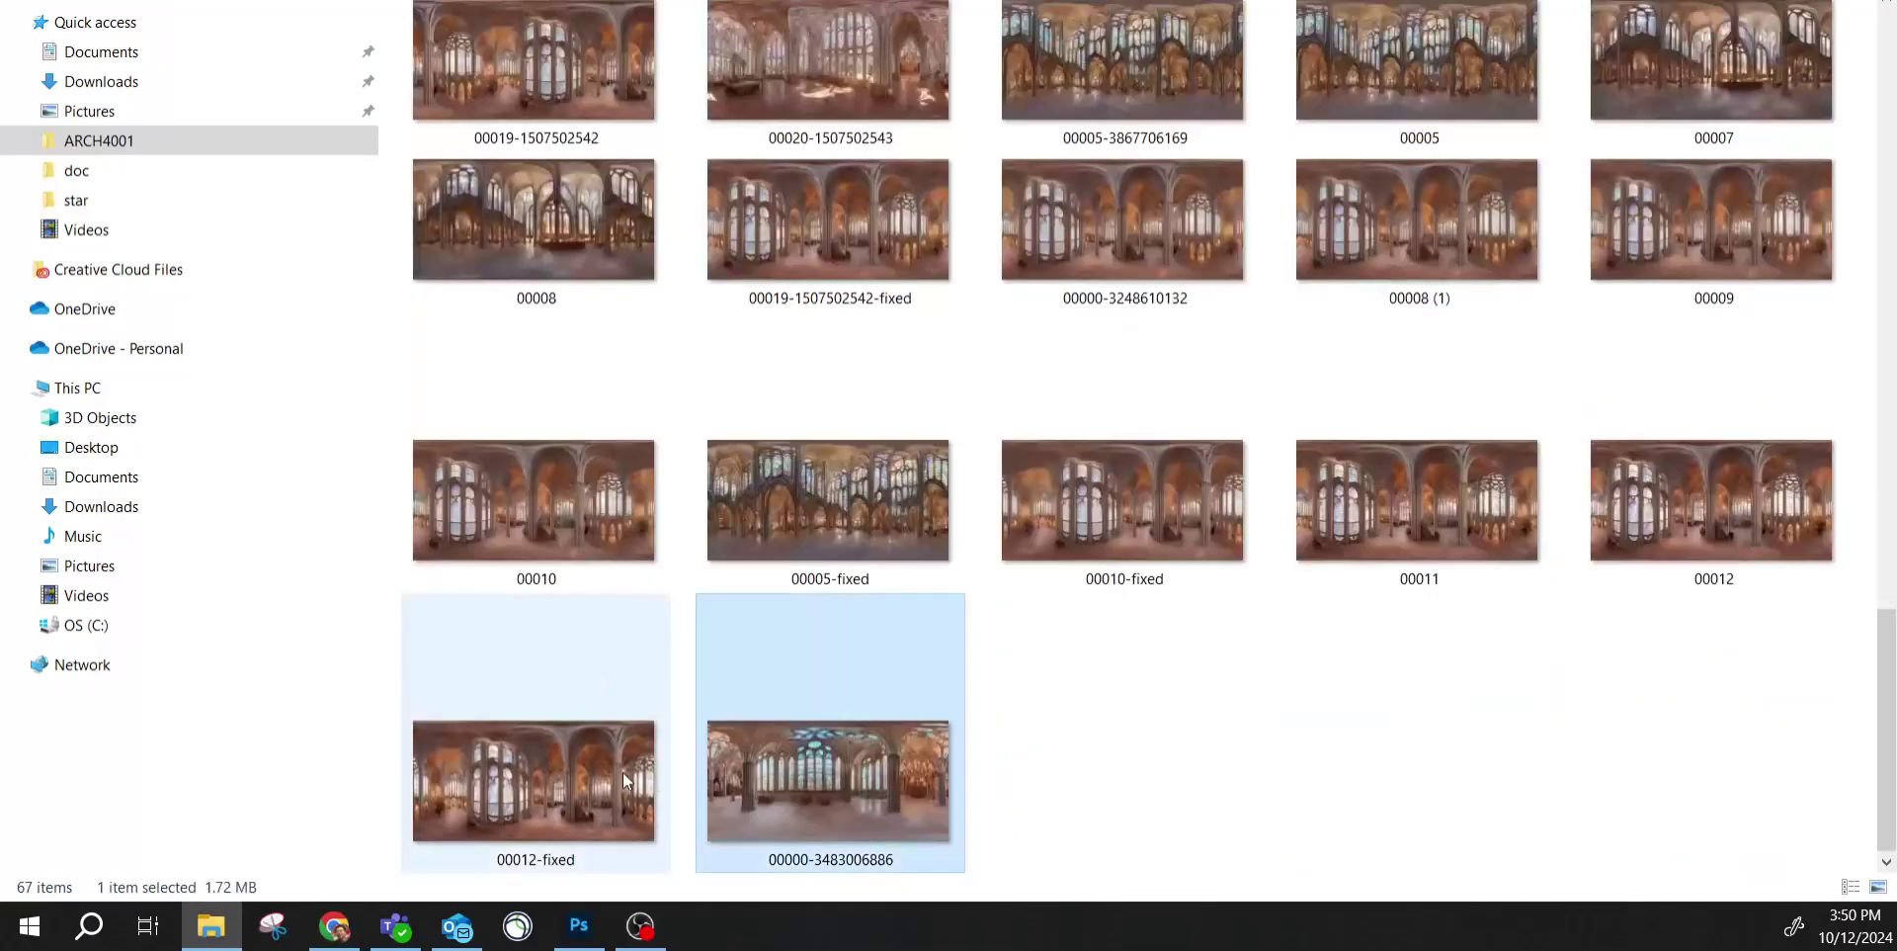
left_click(334, 926)
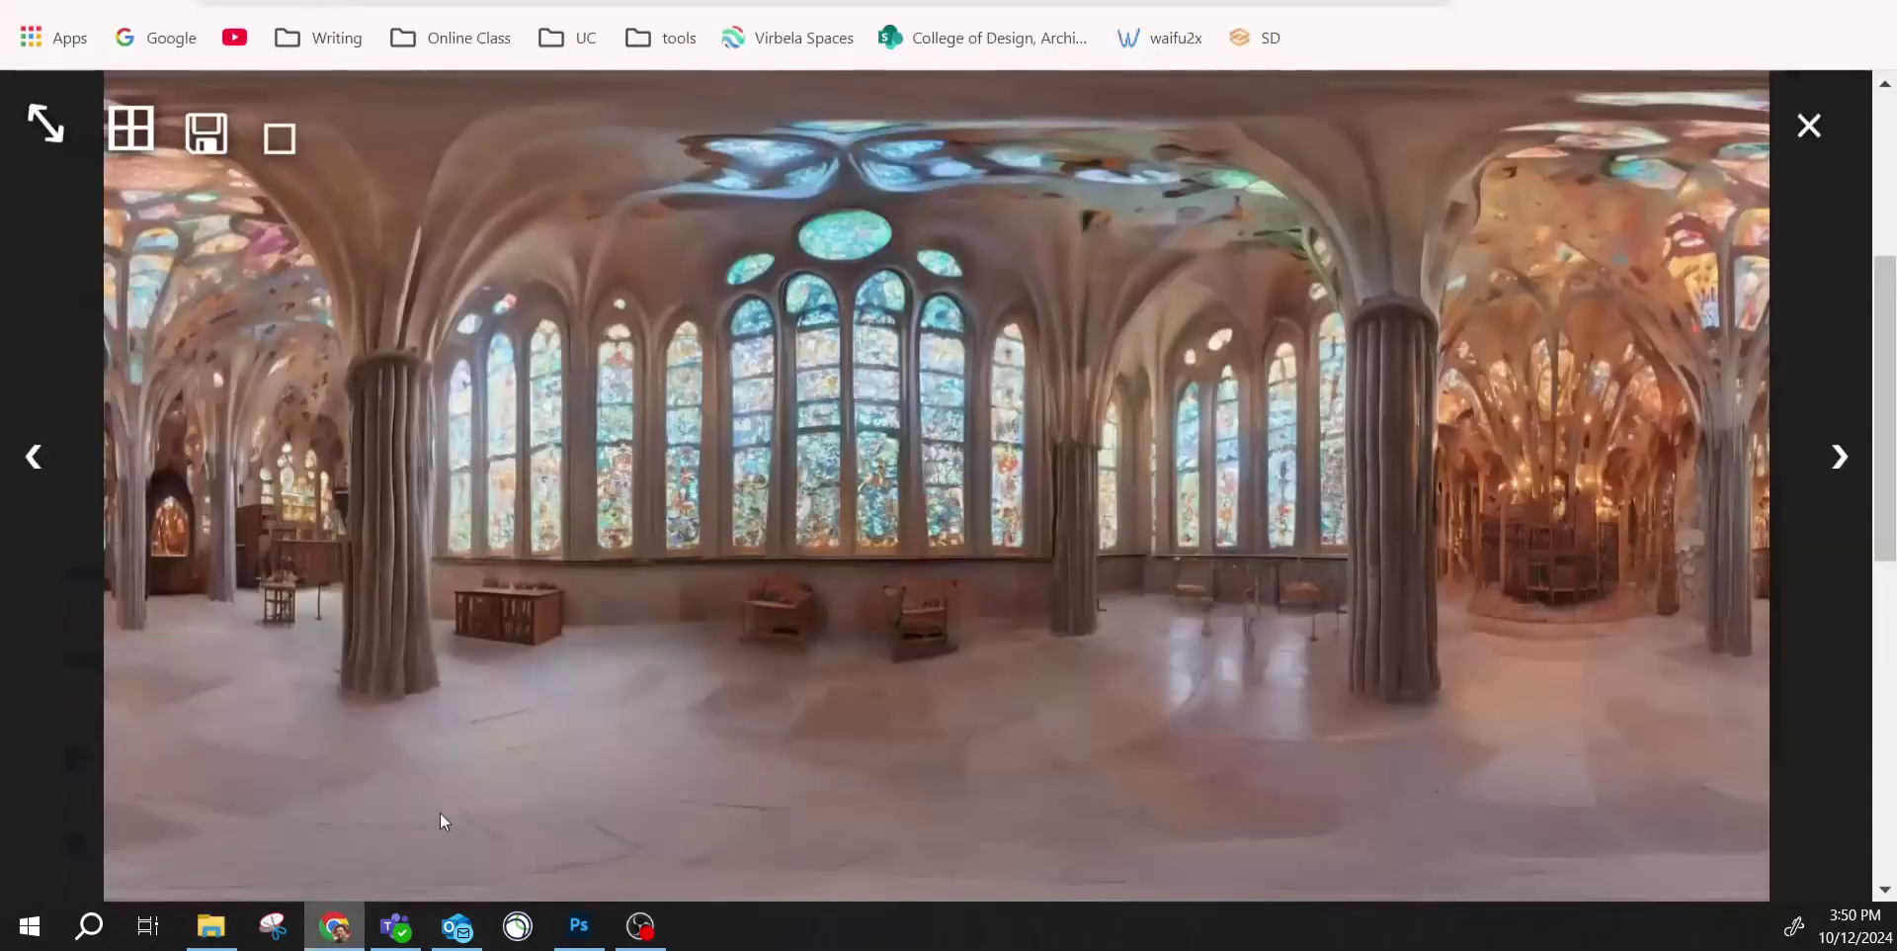
Load the saved cathedral panorama PNG into the RenderStuff 360° Viewer.
key("Escape")
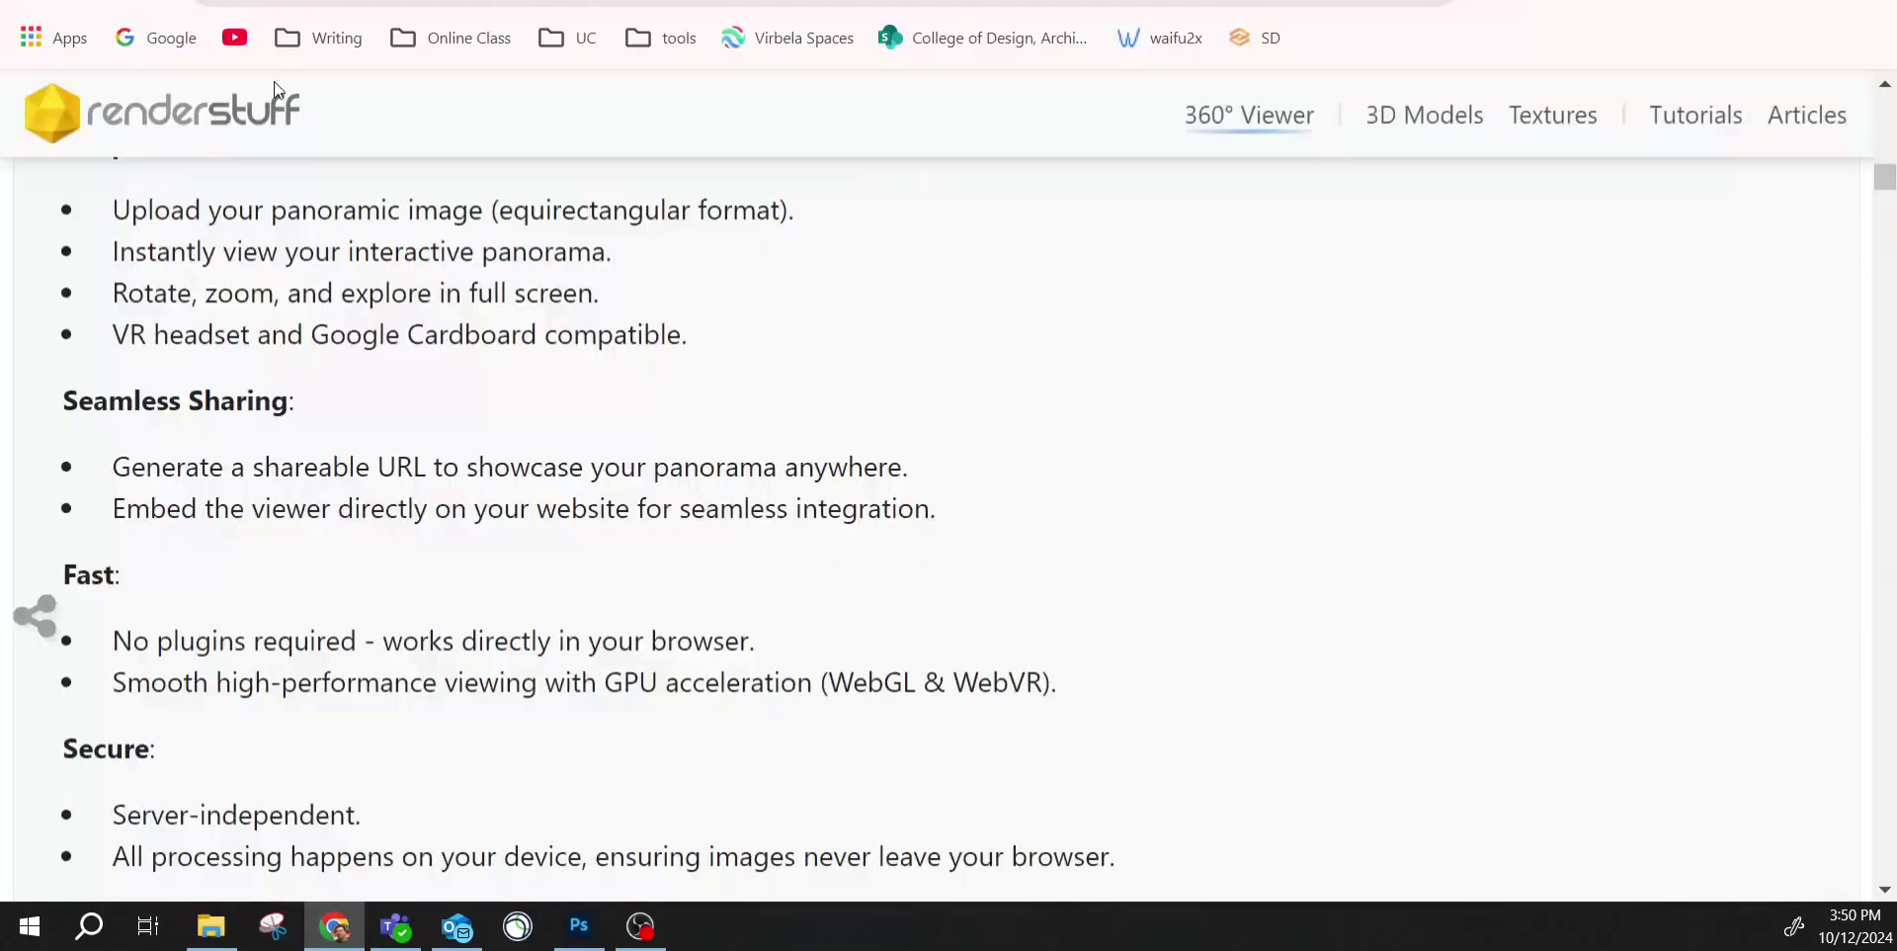
scroll(909, 462, "up", 12)
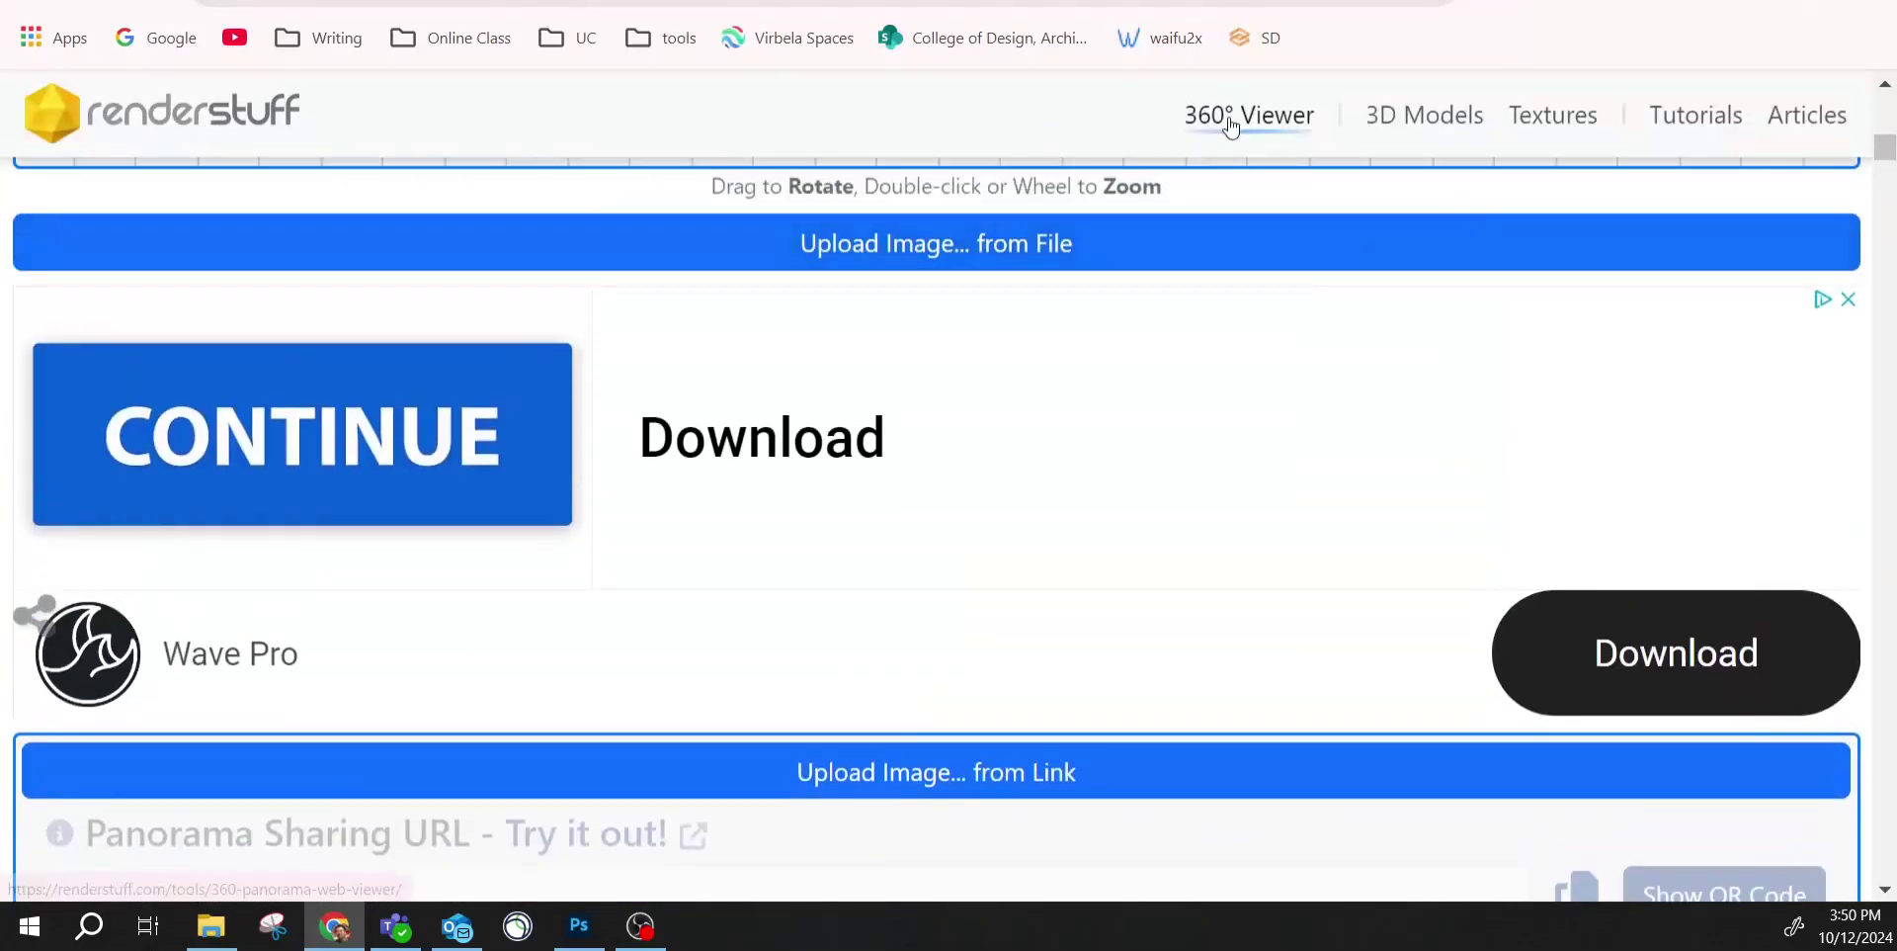
scroll(911, 602, "down", 6)
left_click(212, 926)
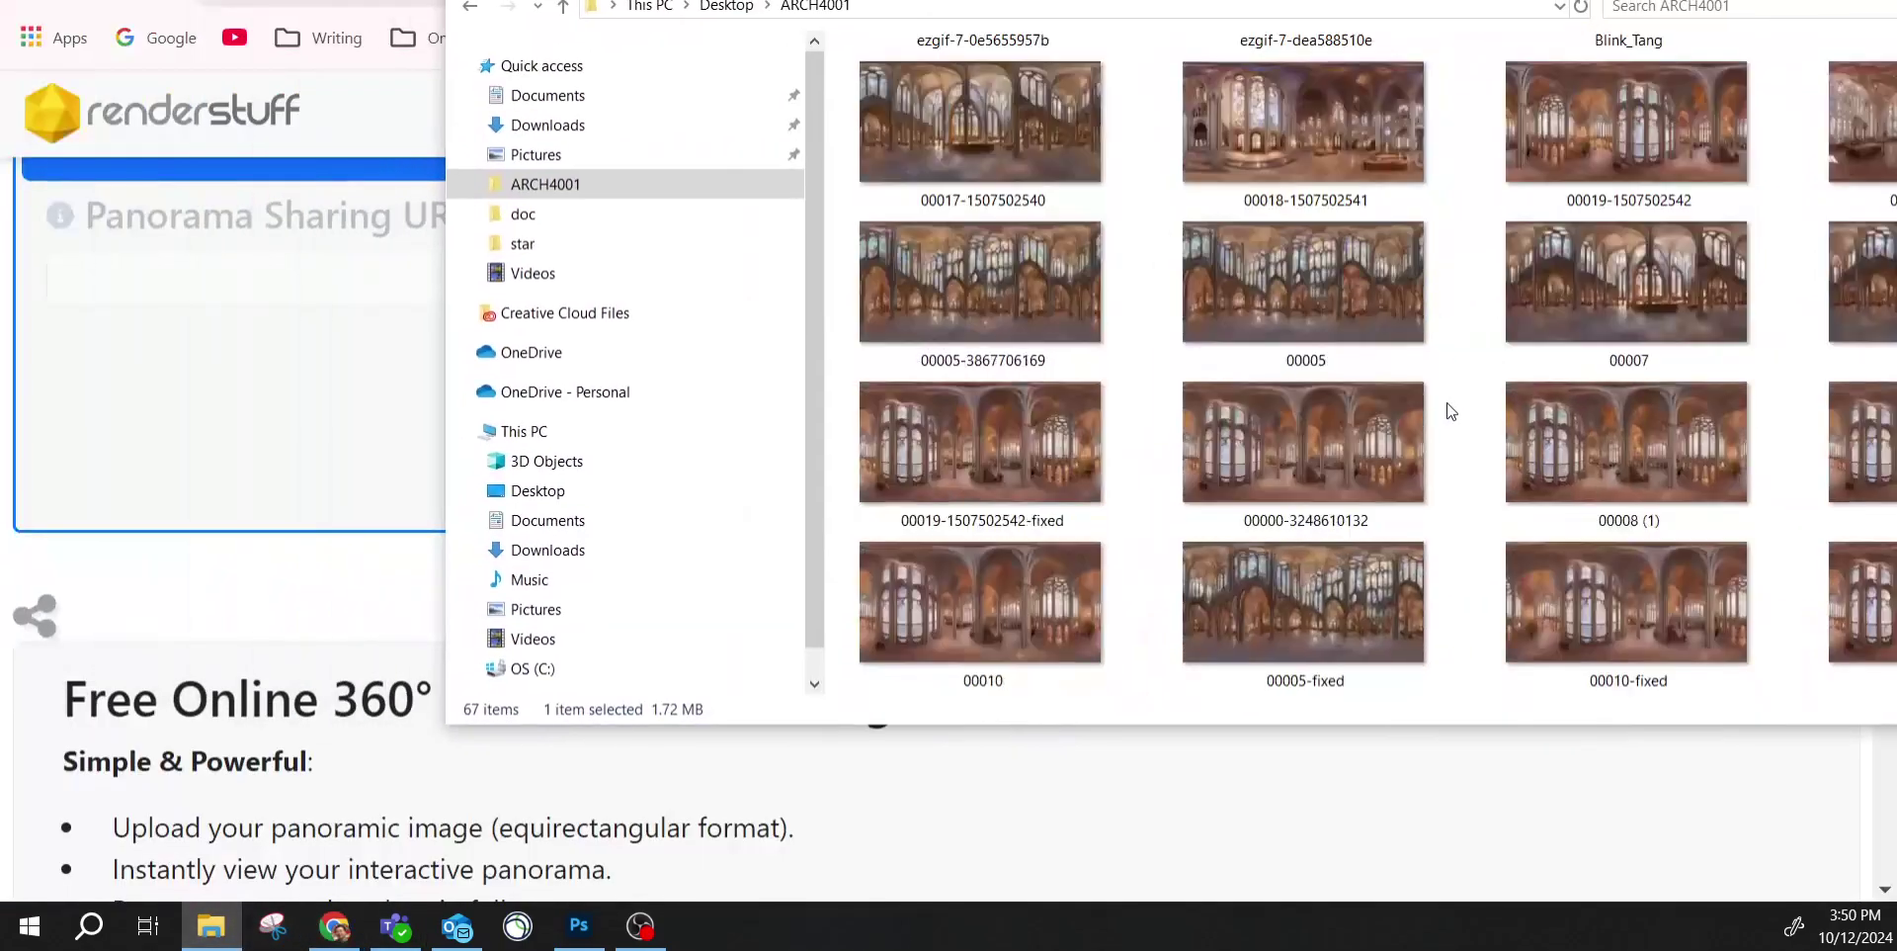
left_click_drag(1711, 643, 365, 413)
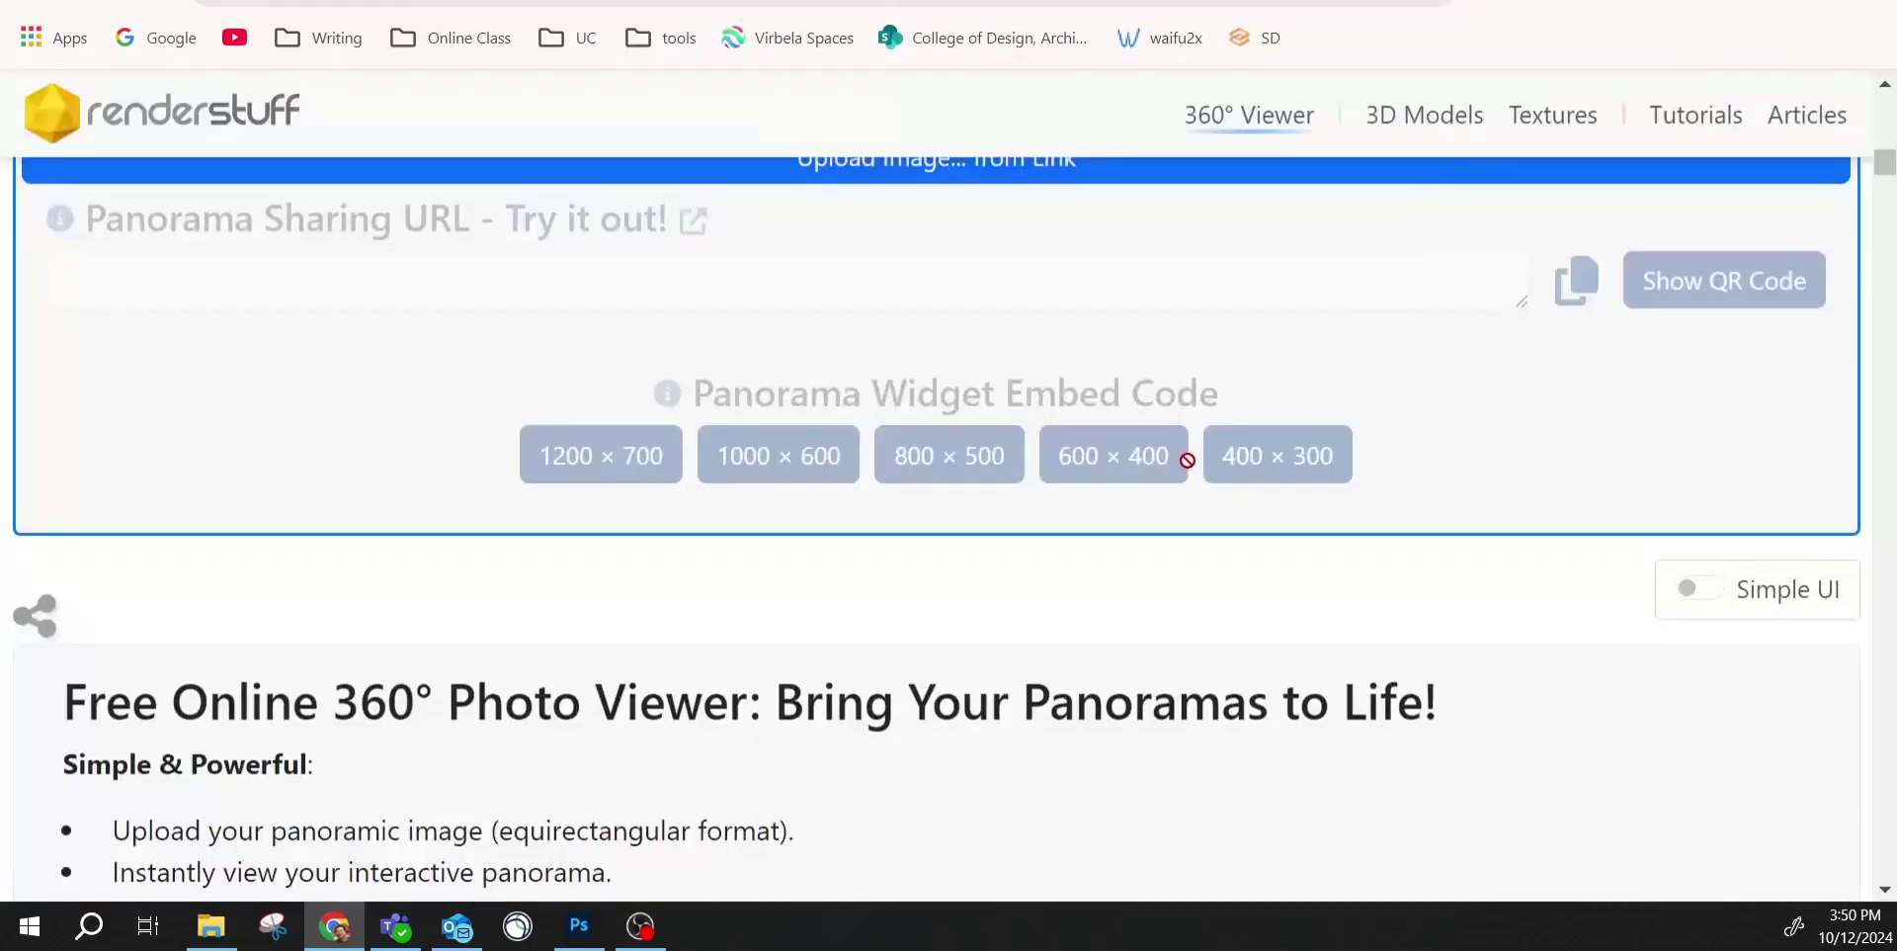
scroll(1189, 457, "up", 10)
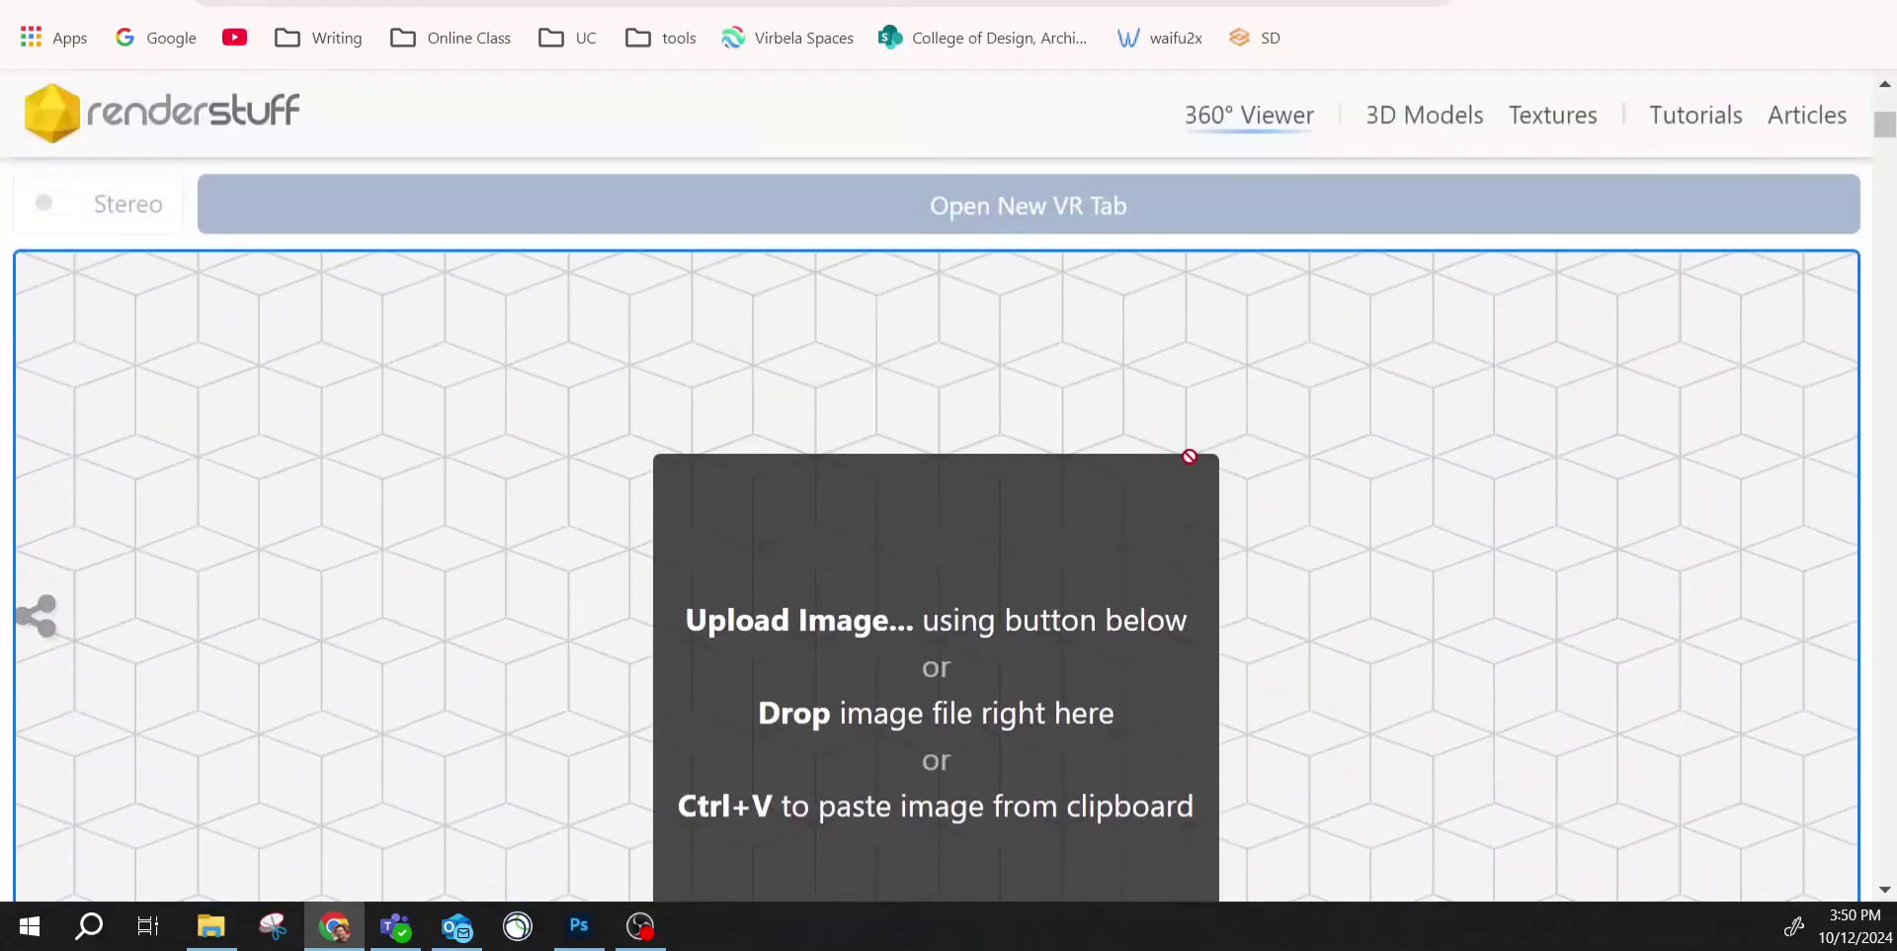
scroll(669, 666, "down", 3)
key("alt+Tab")
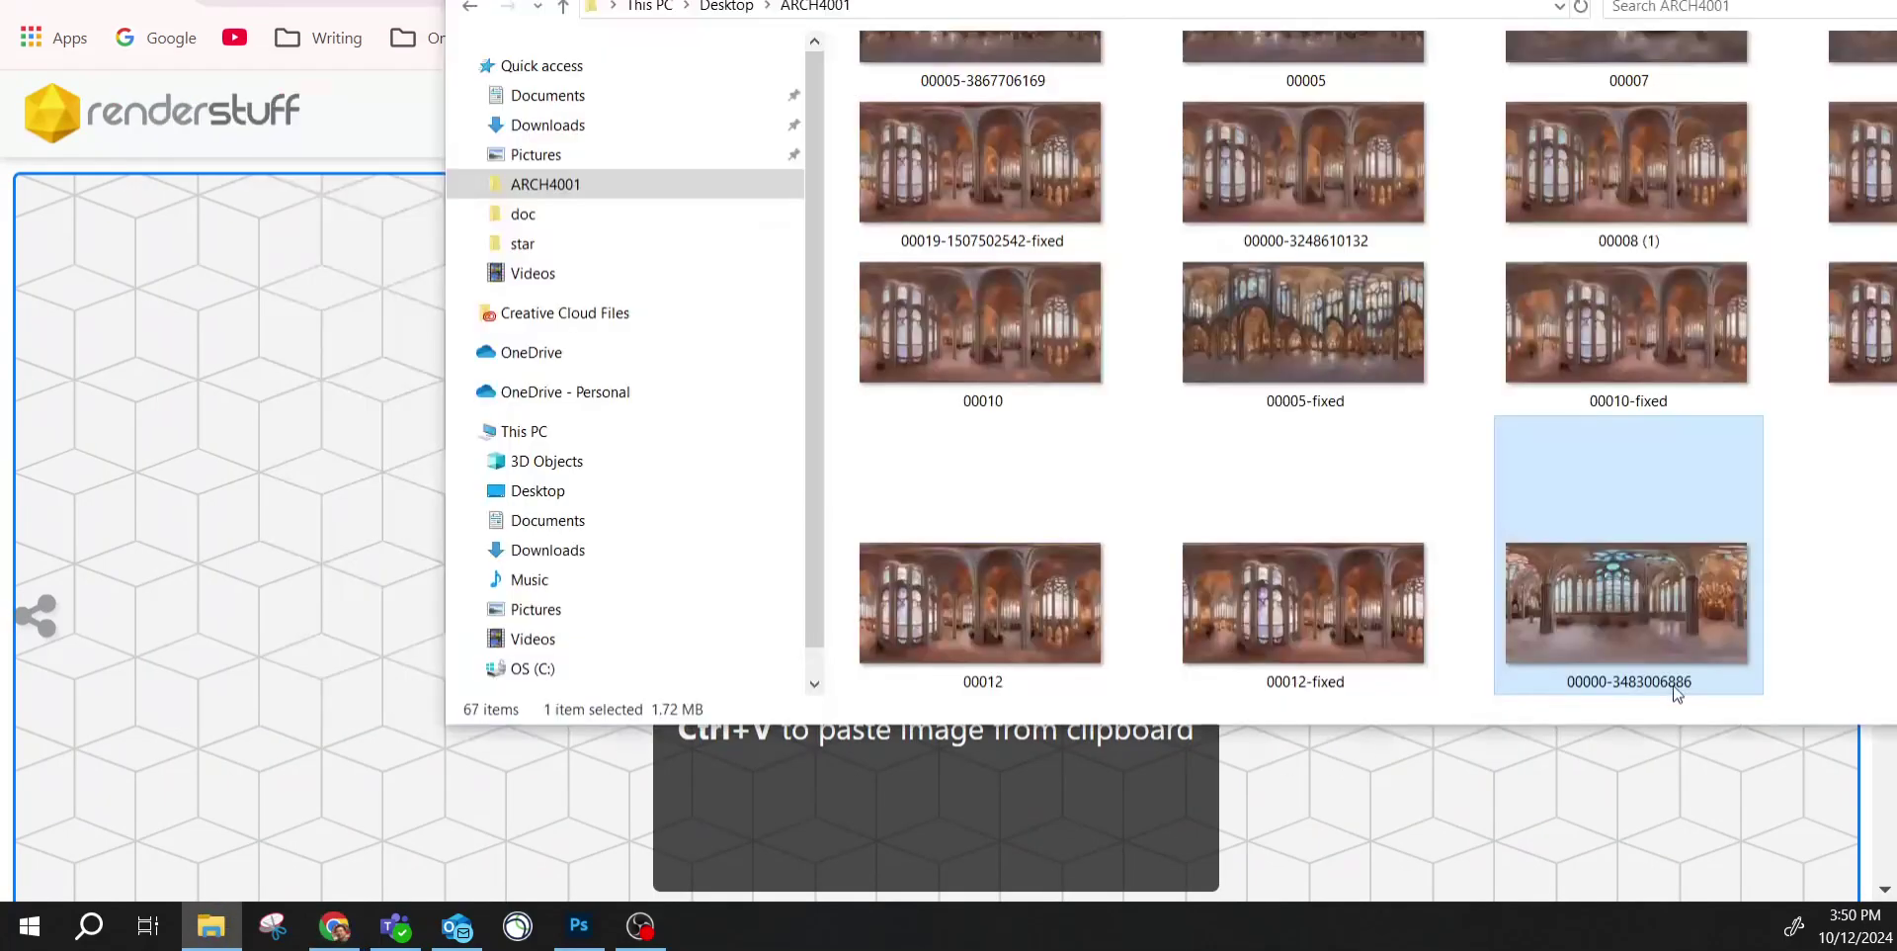
left_click(385, 711)
key("ctrl+v")
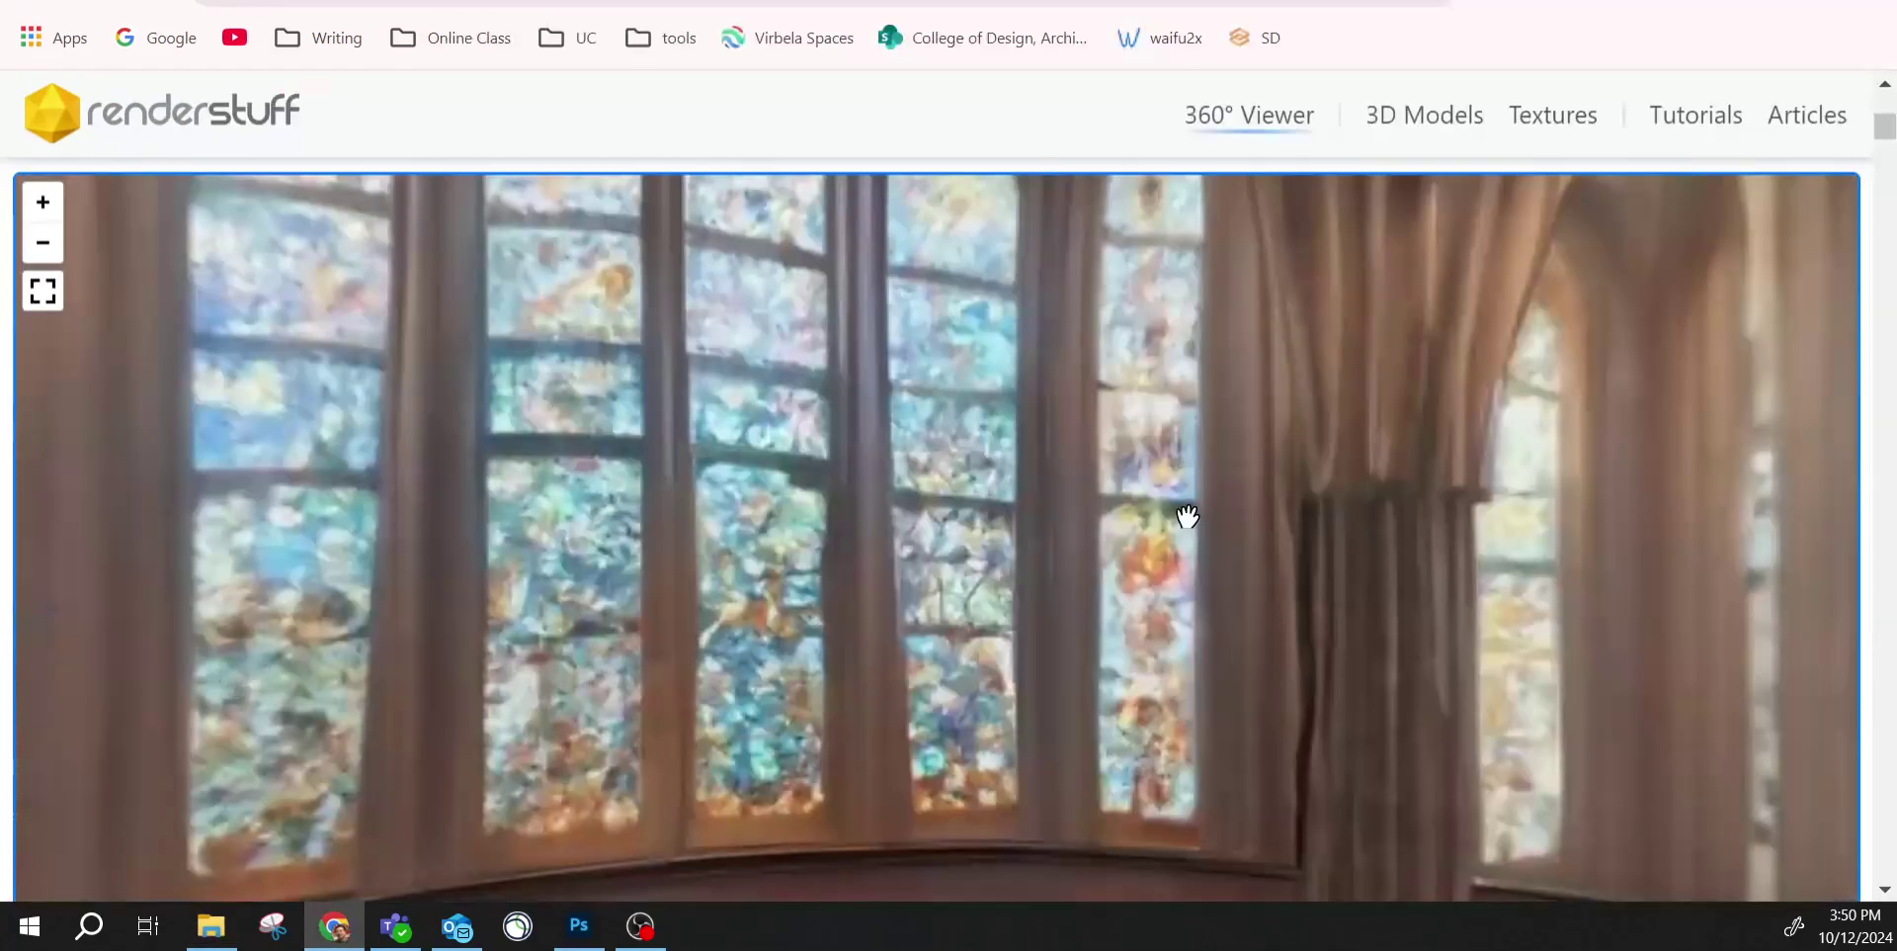
Look around the panorama: toward the library and pillars, down to the tiled floor, back up.
scroll(1152, 447, "down", 1)
left_click_drag(1152, 446, 875, 218)
left_click_drag(863, 289, 987, 497)
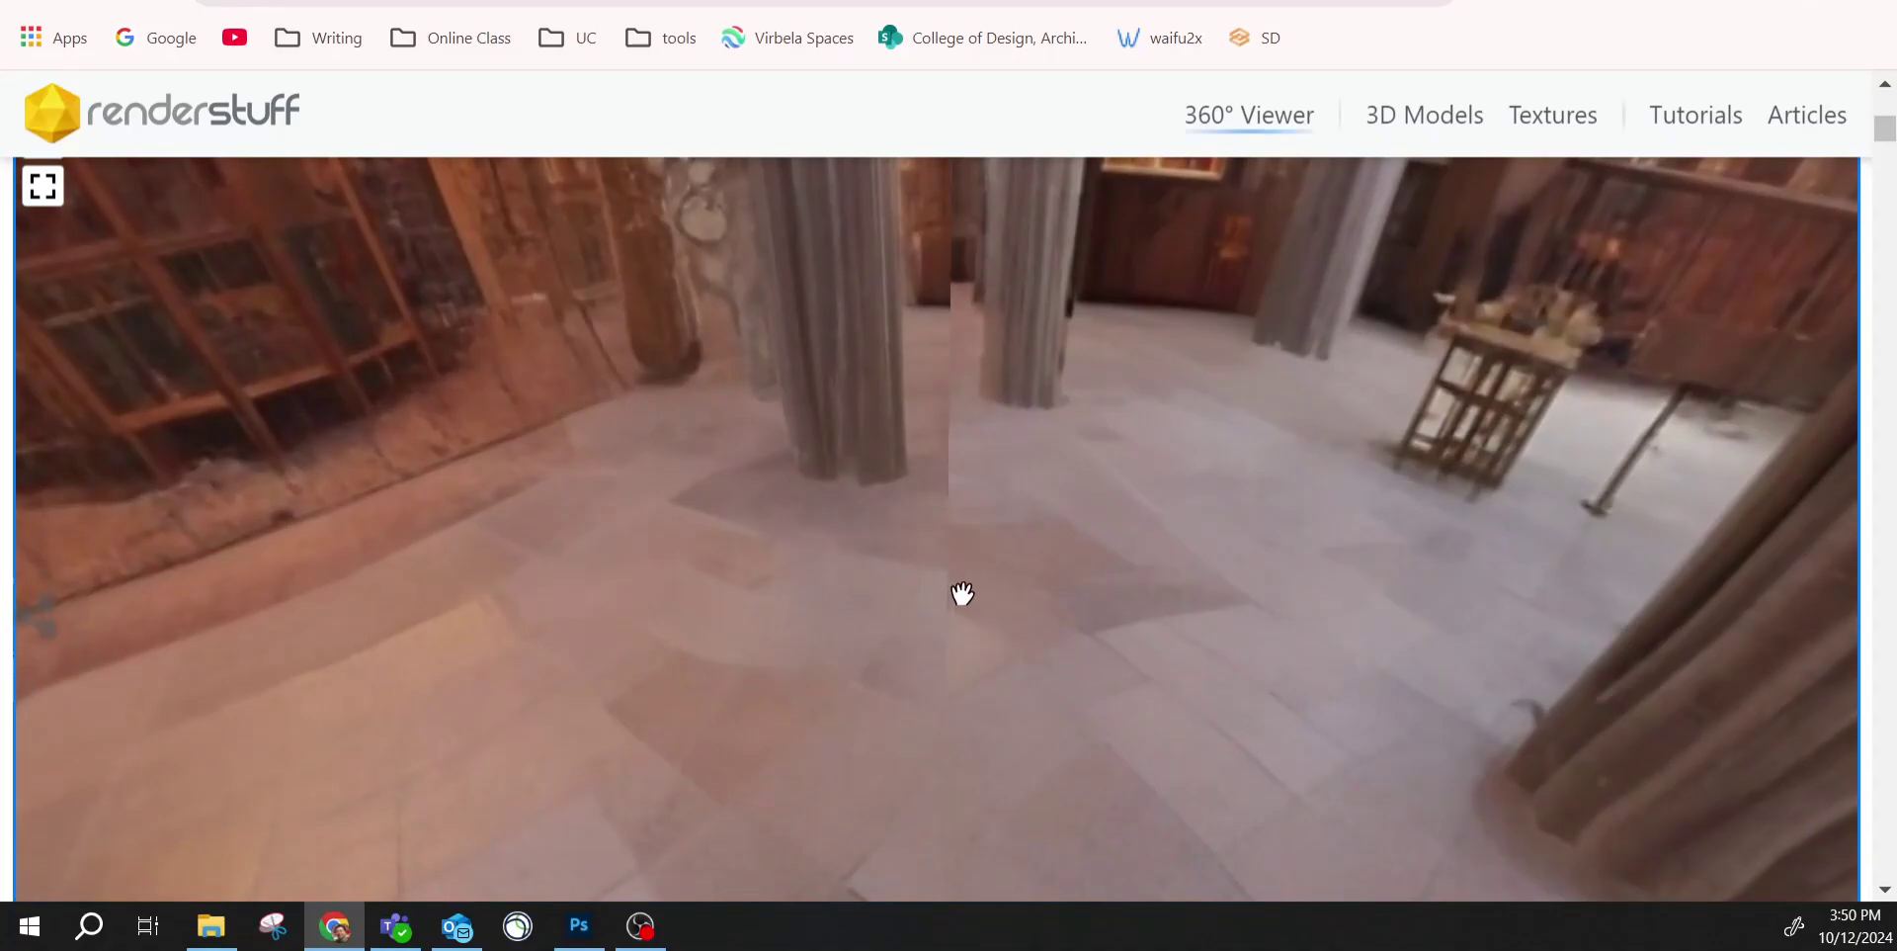
left_click_drag(970, 599, 998, 355)
left_click_drag(1127, 793, 1190, 263)
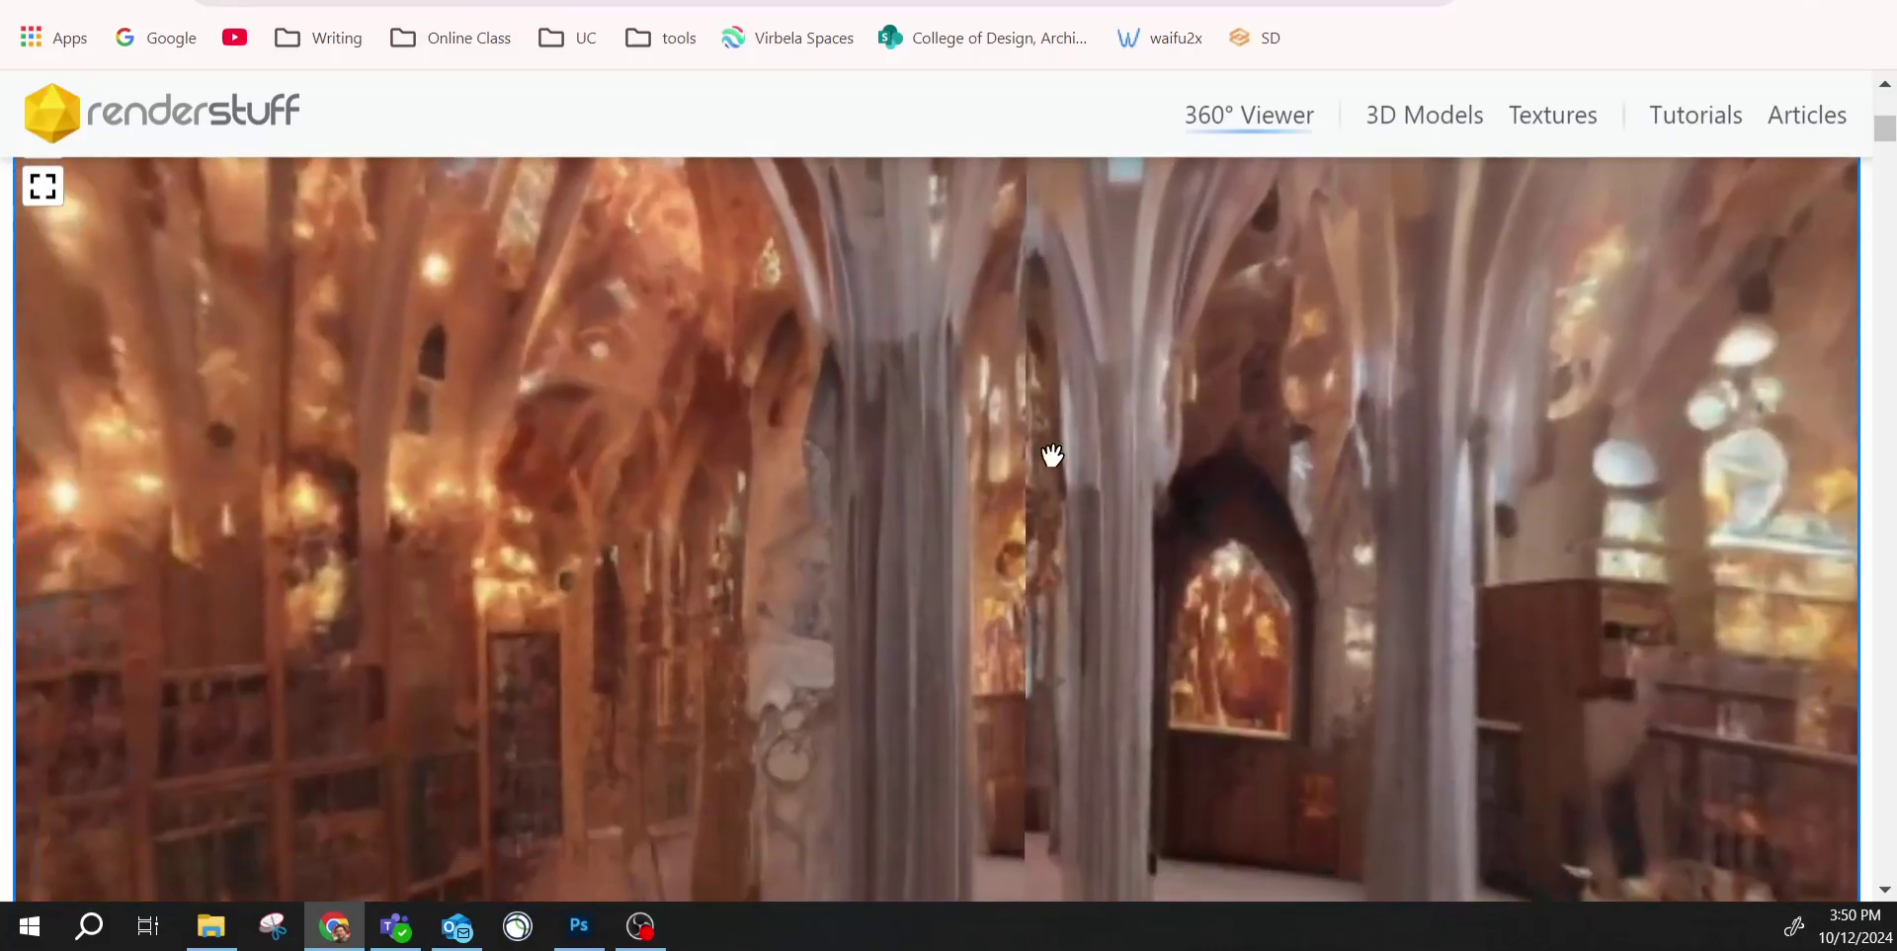
left_click_drag(1152, 564, 1109, 552)
Content-aware fill a tall rectangular strip over the panorama's left pillar in Photoshop.
mouse_move(579, 926)
left_click(549, 783)
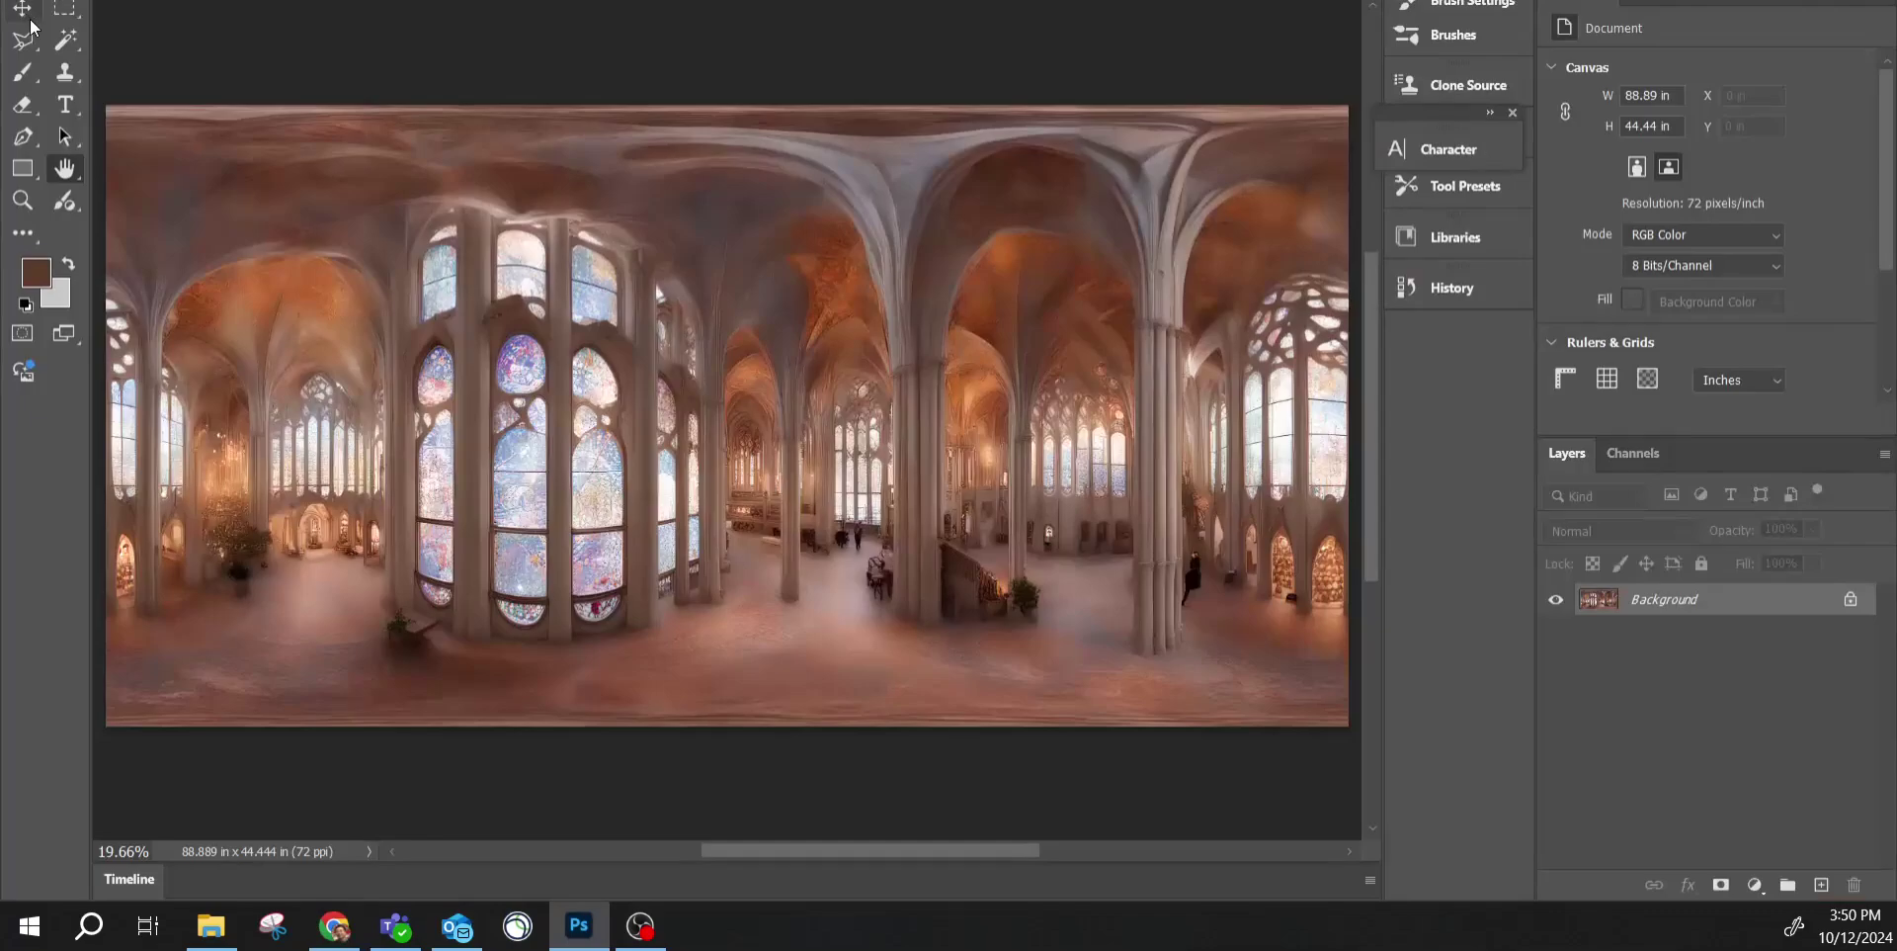
key("m")
left_click_drag(692, 204, 733, 617)
key("alt+e")
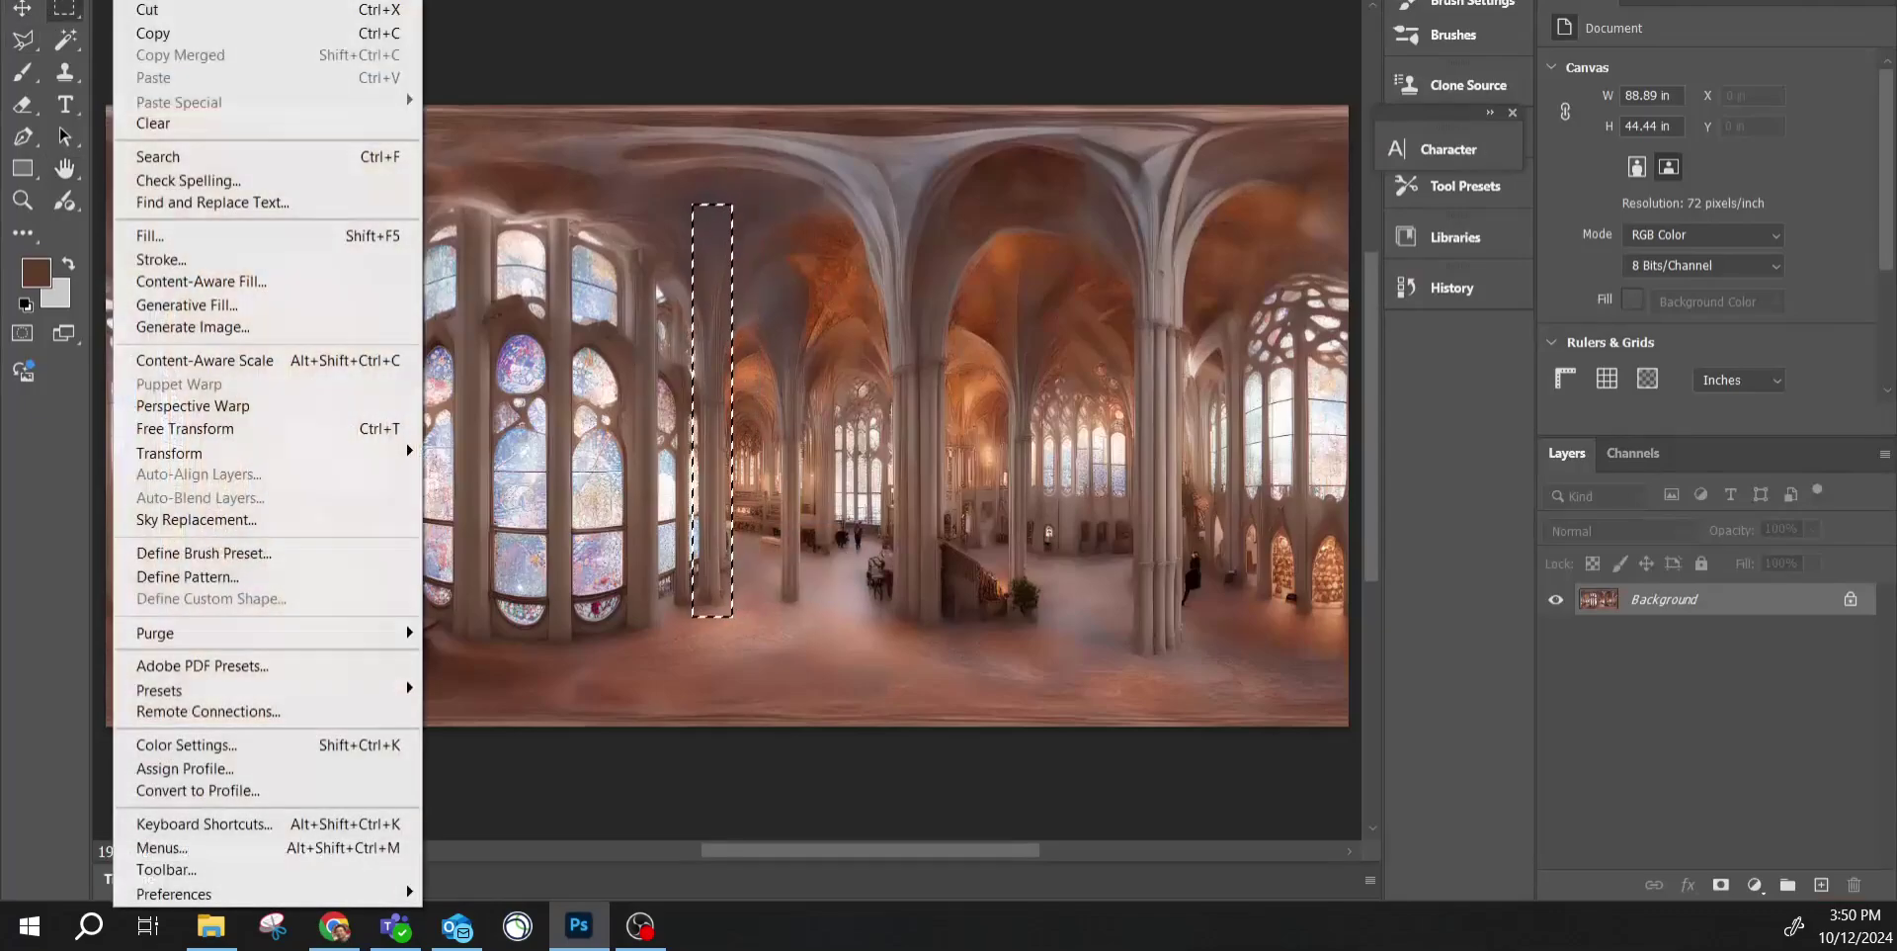
left_click(252, 284)
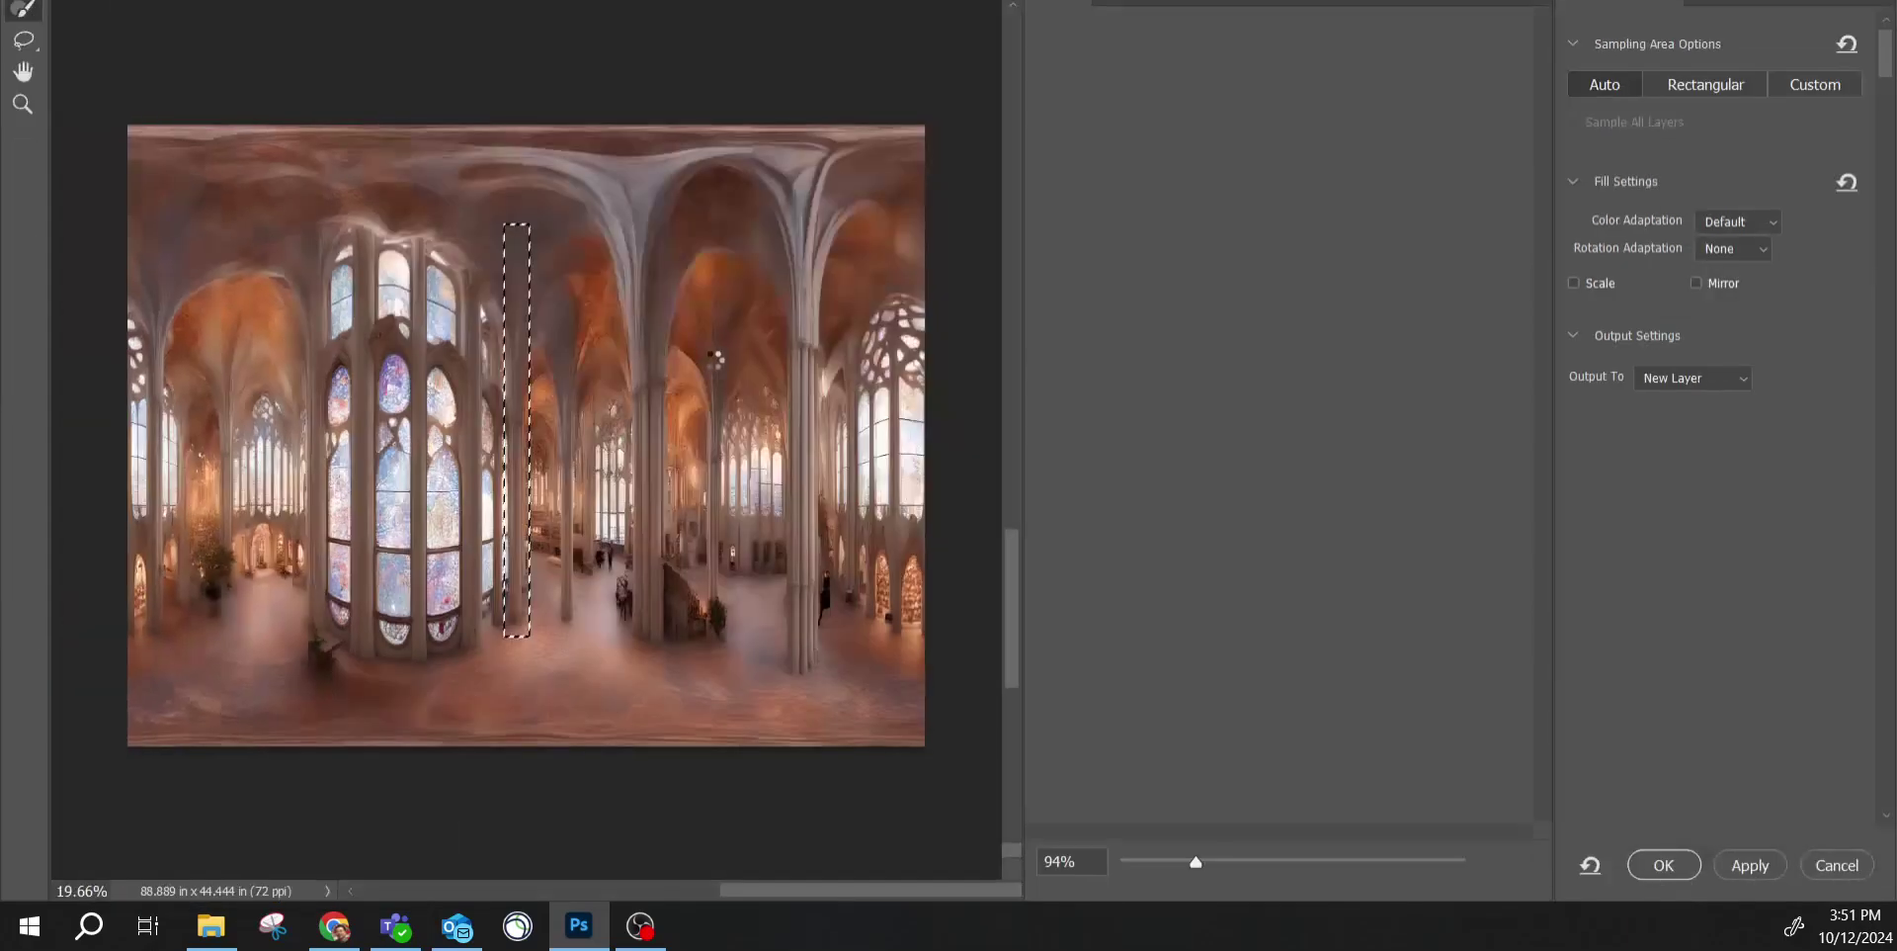
scroll(1373, 376, "up", 3)
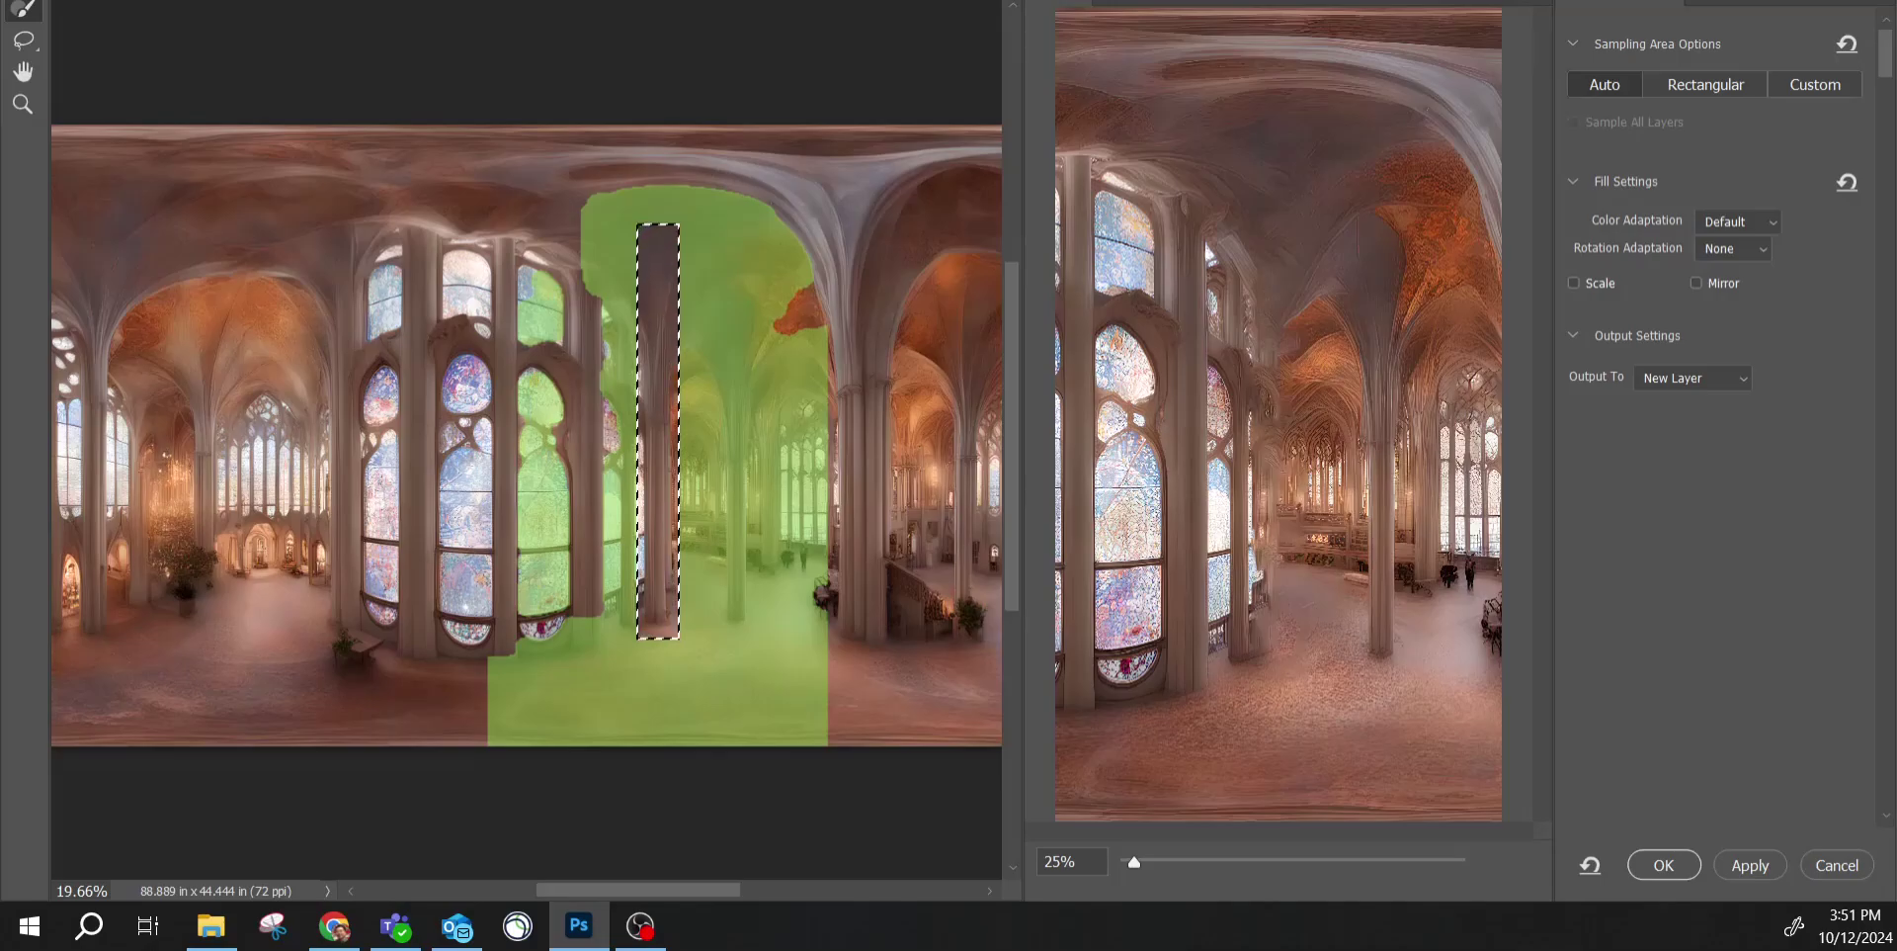
key("Escape")
left_click(138, 3)
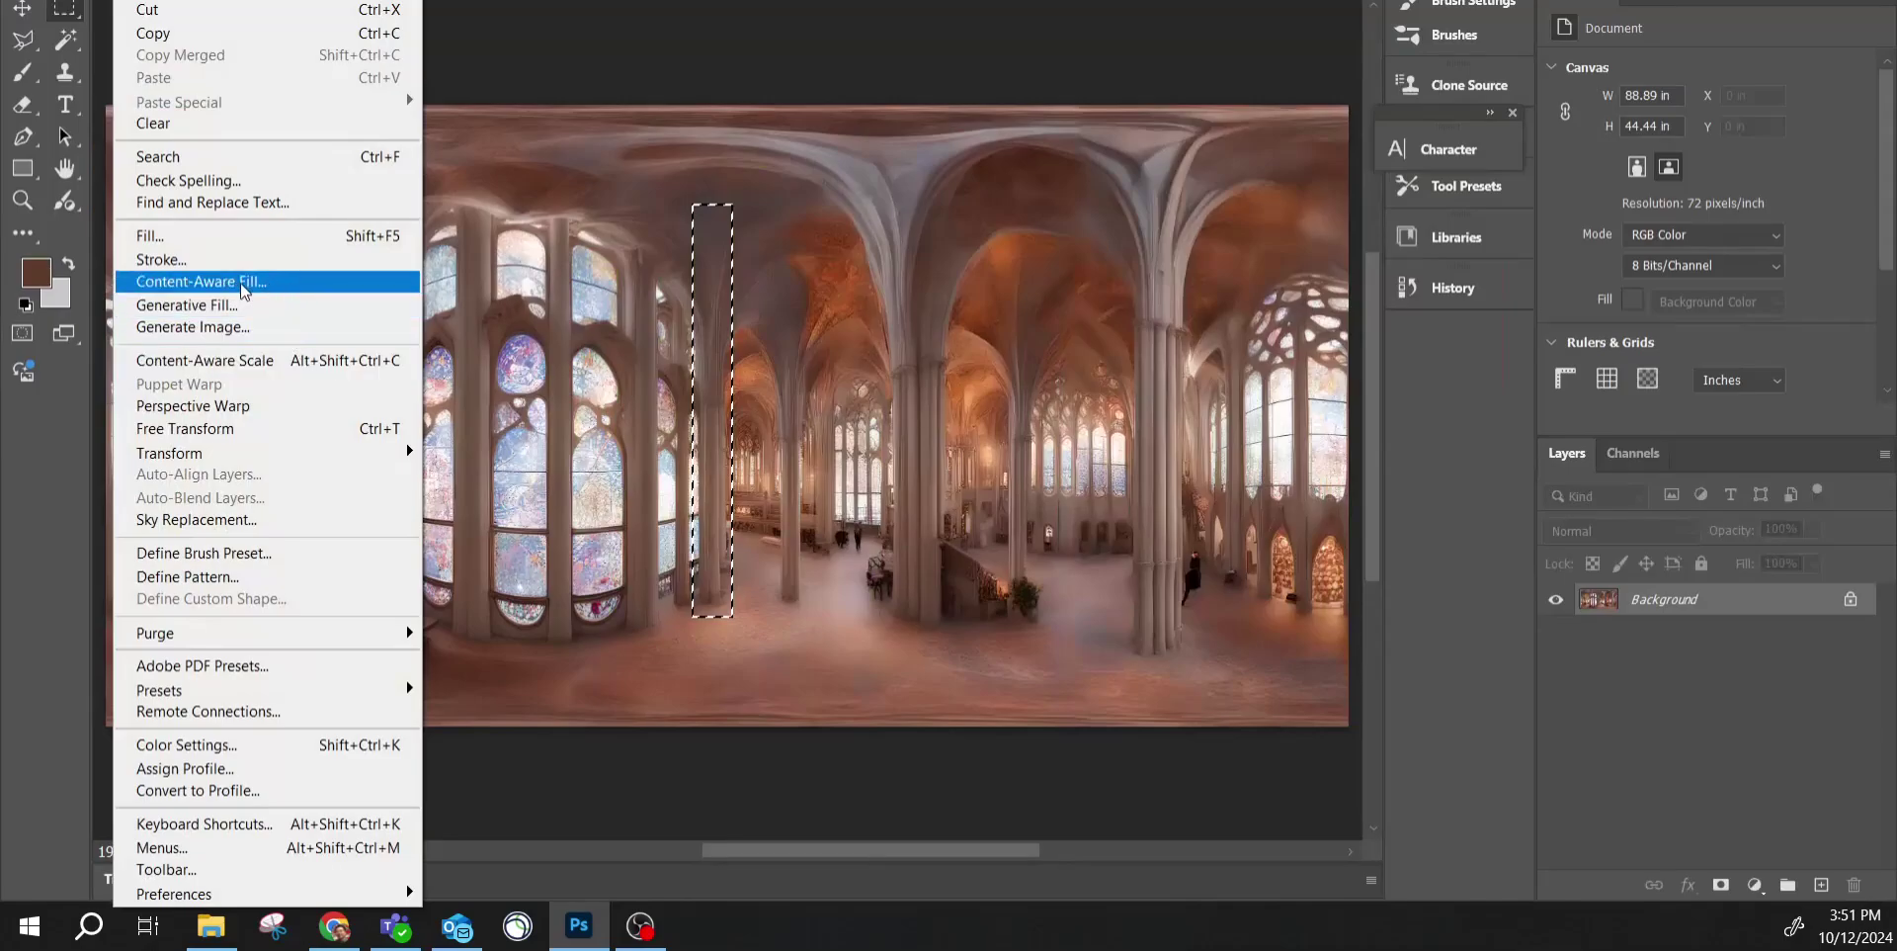
left_click(249, 287)
left_click(541, 119)
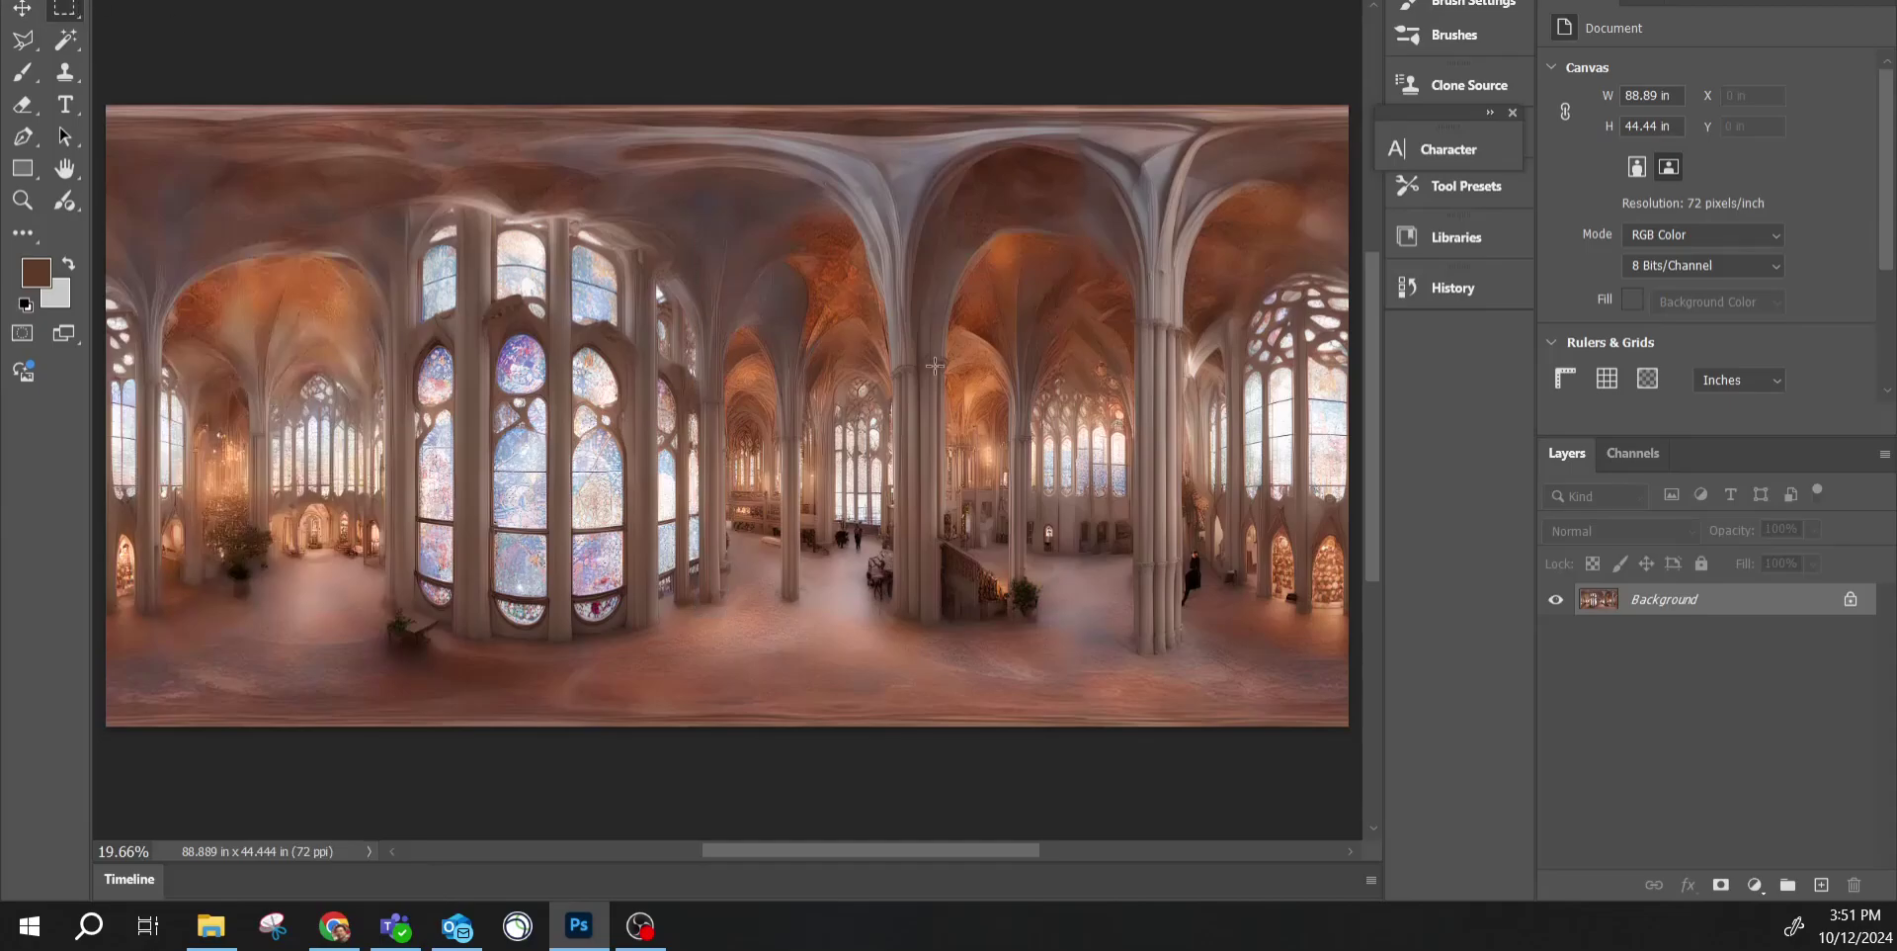
Inspect the patched area and floor in the 360° viewer, then return to Photoshop.
key("alt+Tab")
left_click_drag(918, 500, 1089, 268)
left_click_drag(1031, 450, 1012, 374)
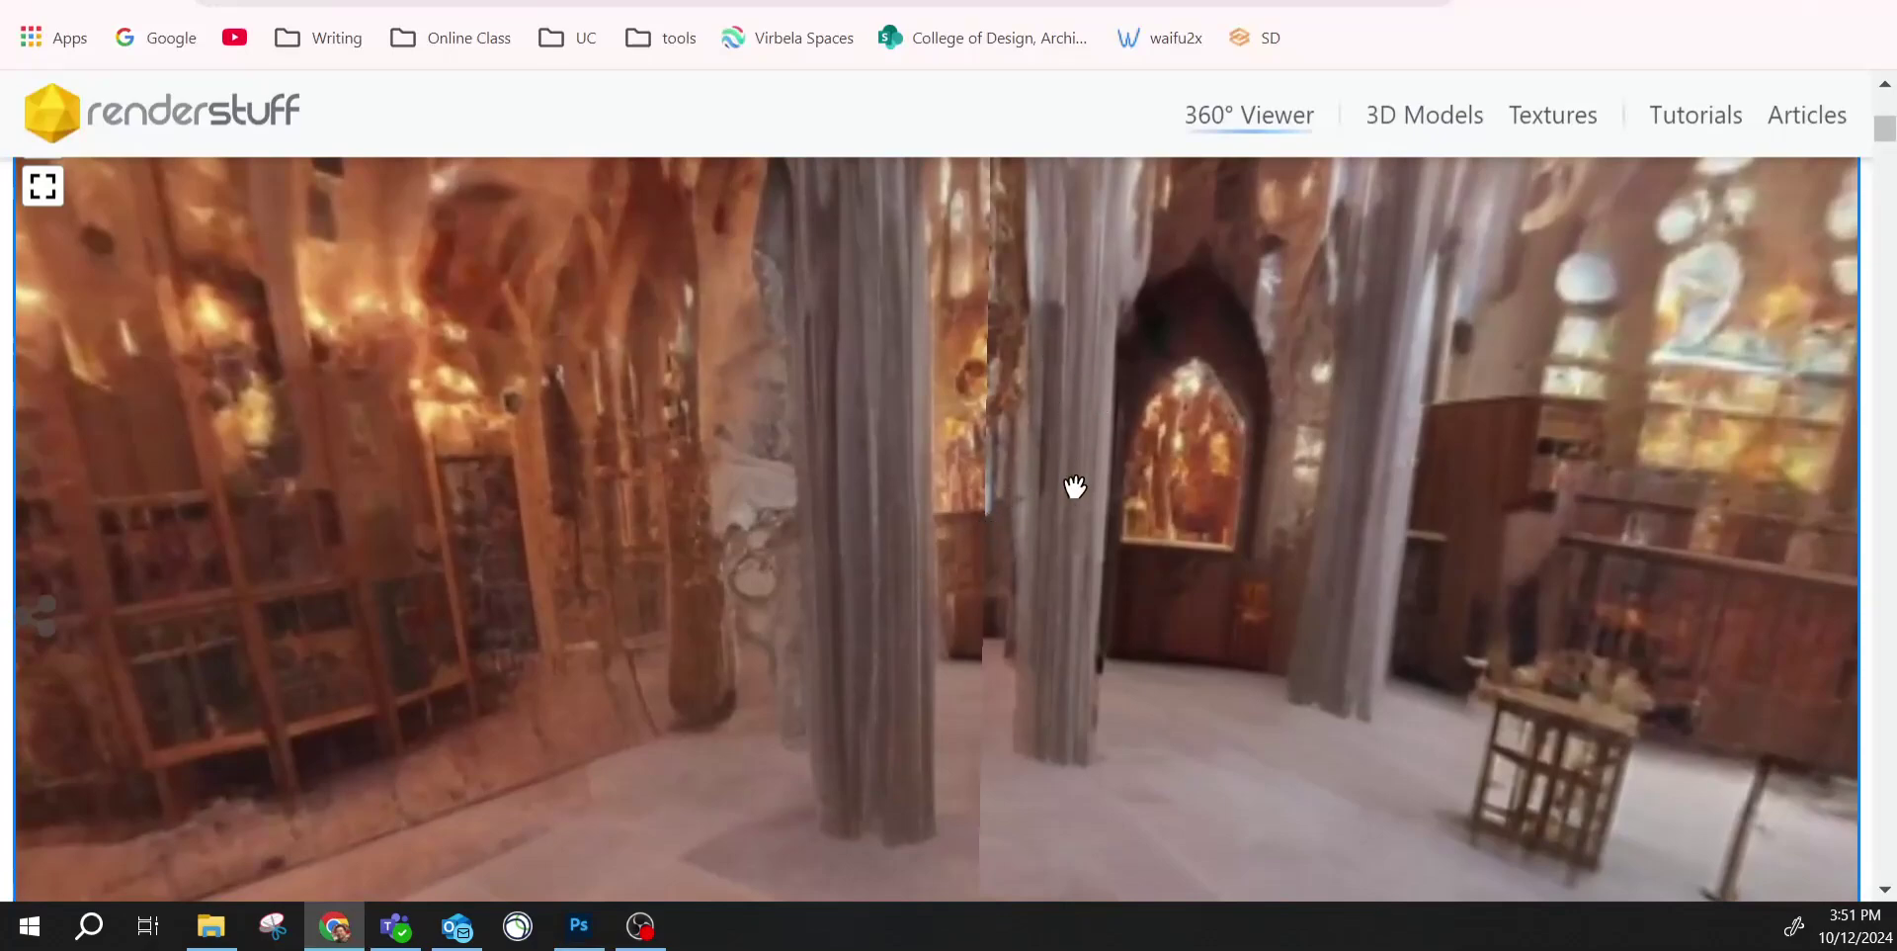
left_click(581, 921)
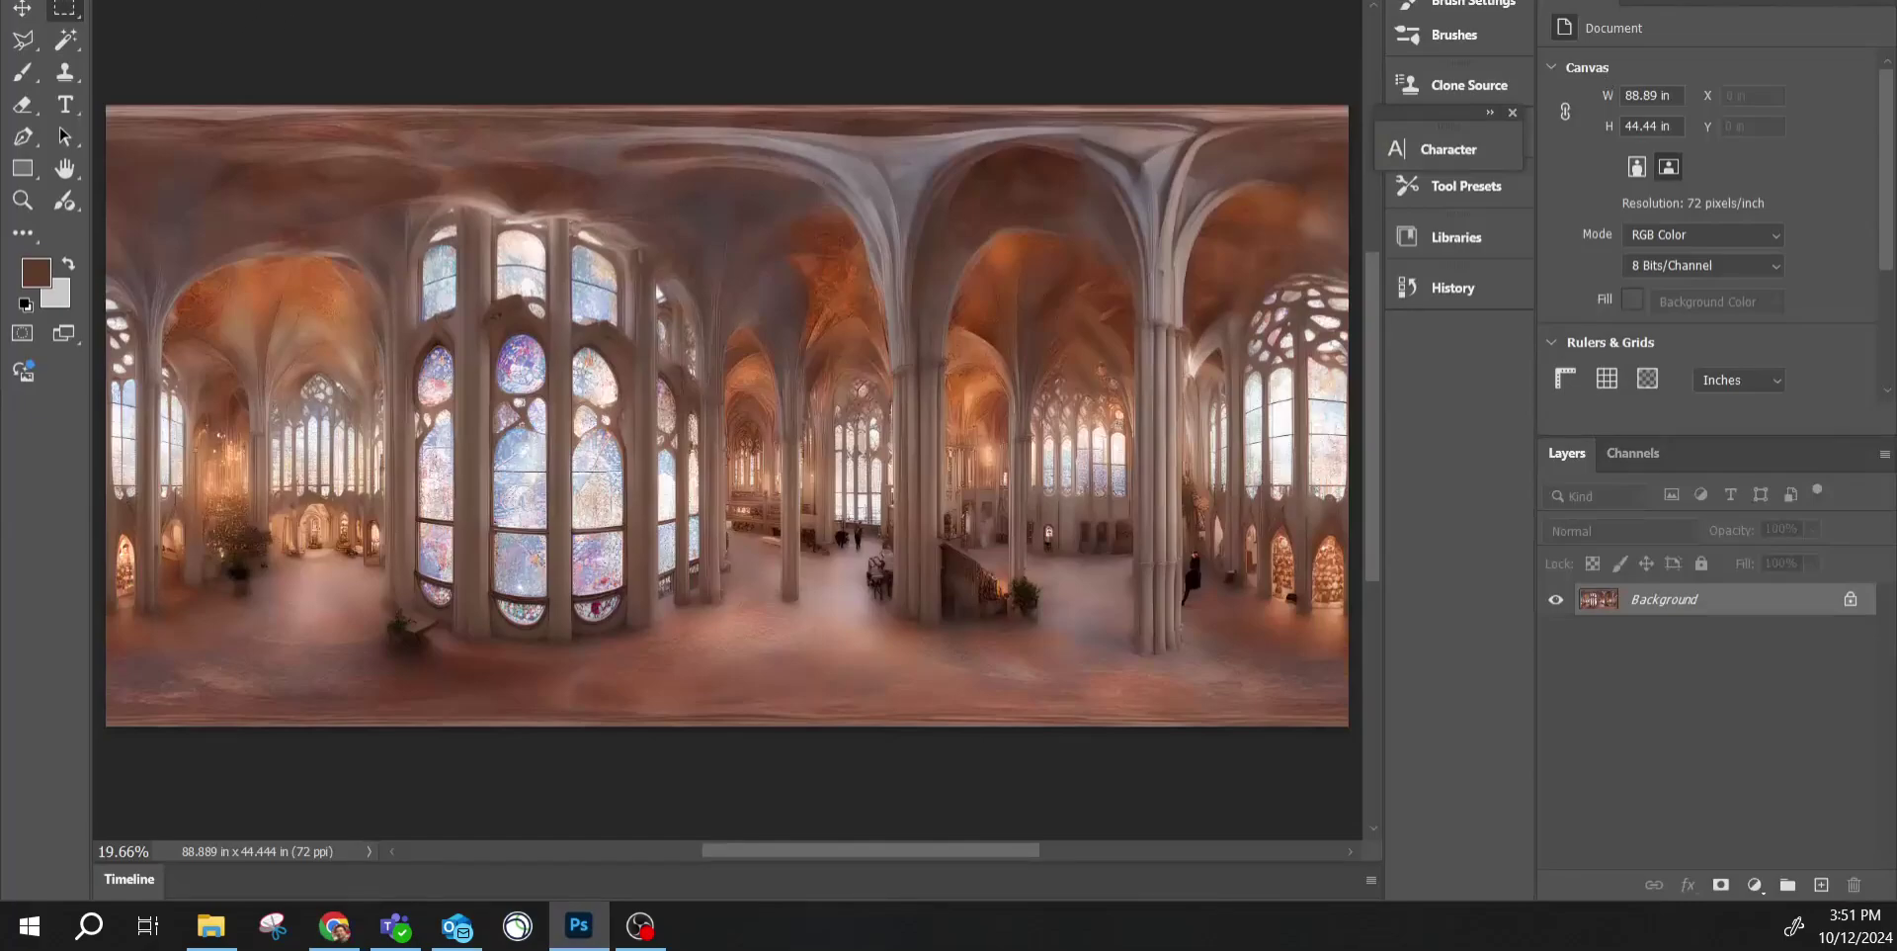
Close the fixed panorama, open another cathedral panorama in Photoshop, and fit it to the window.
key("ctrl+w")
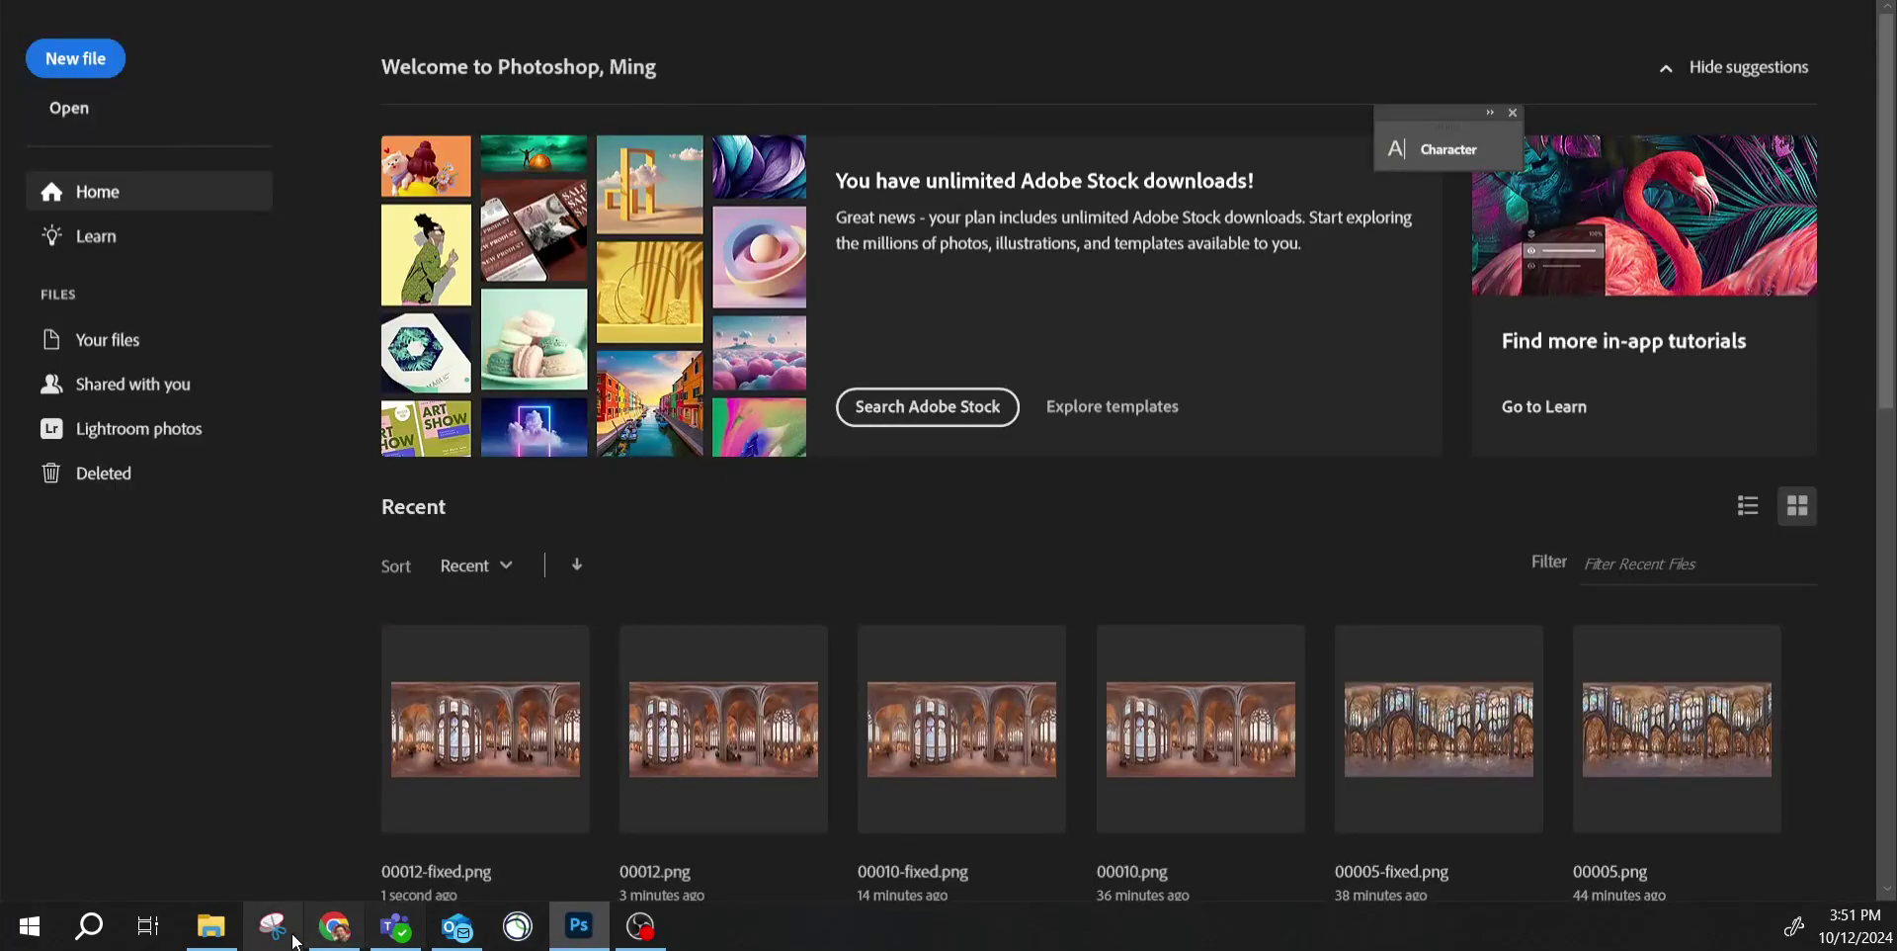
left_click(210, 926)
left_click_drag(1631, 605, 464, 779)
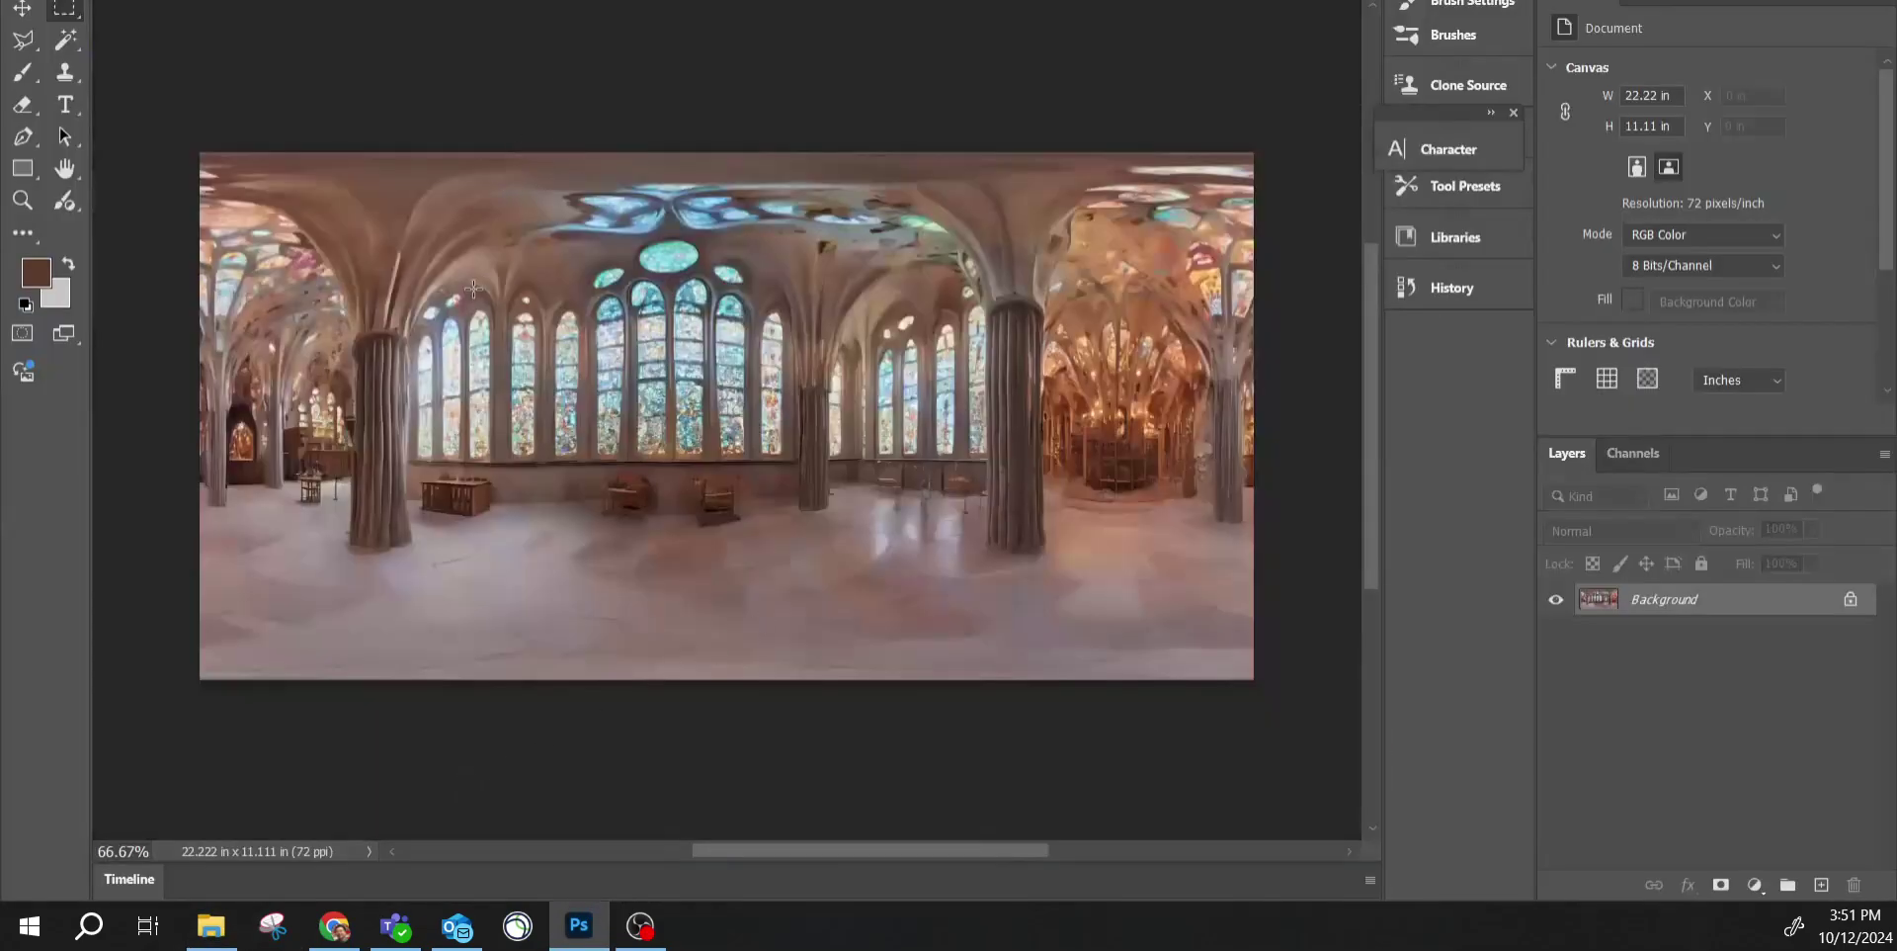
double_click(63, 176)
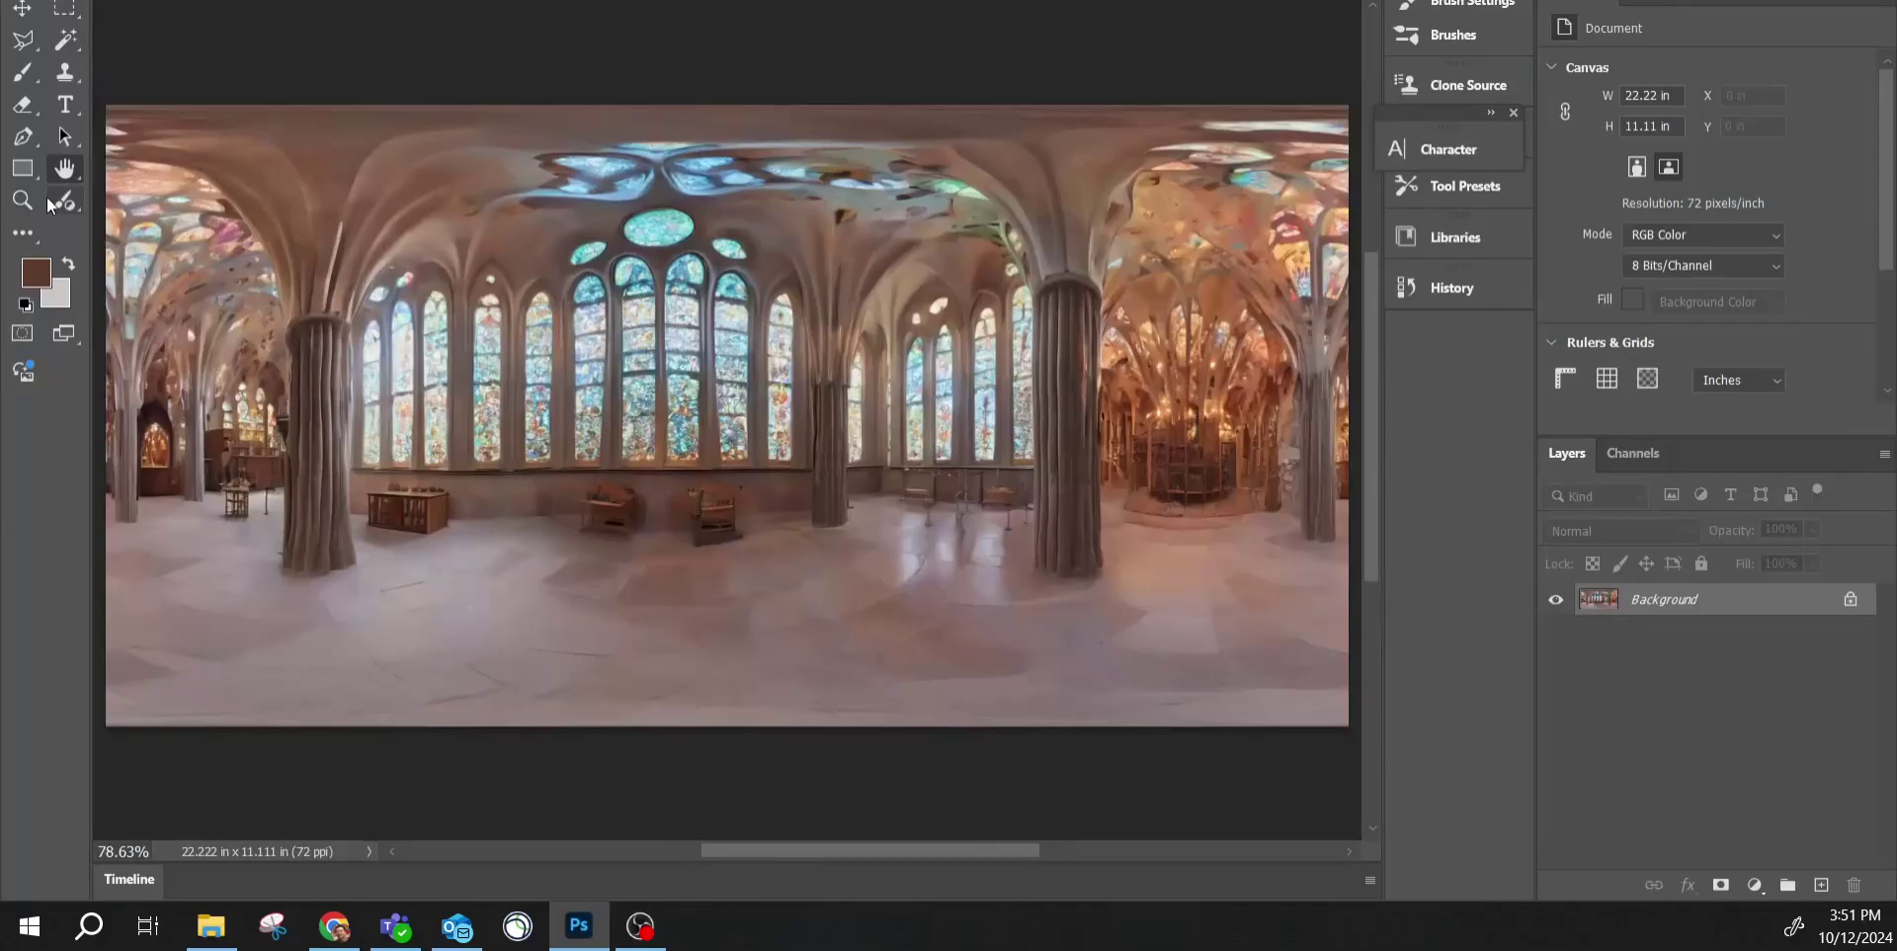
Apply the Offset filter with Horizontal 500 pixels and Wrap Around.
key("alt+t")
mouse_move(510, 247)
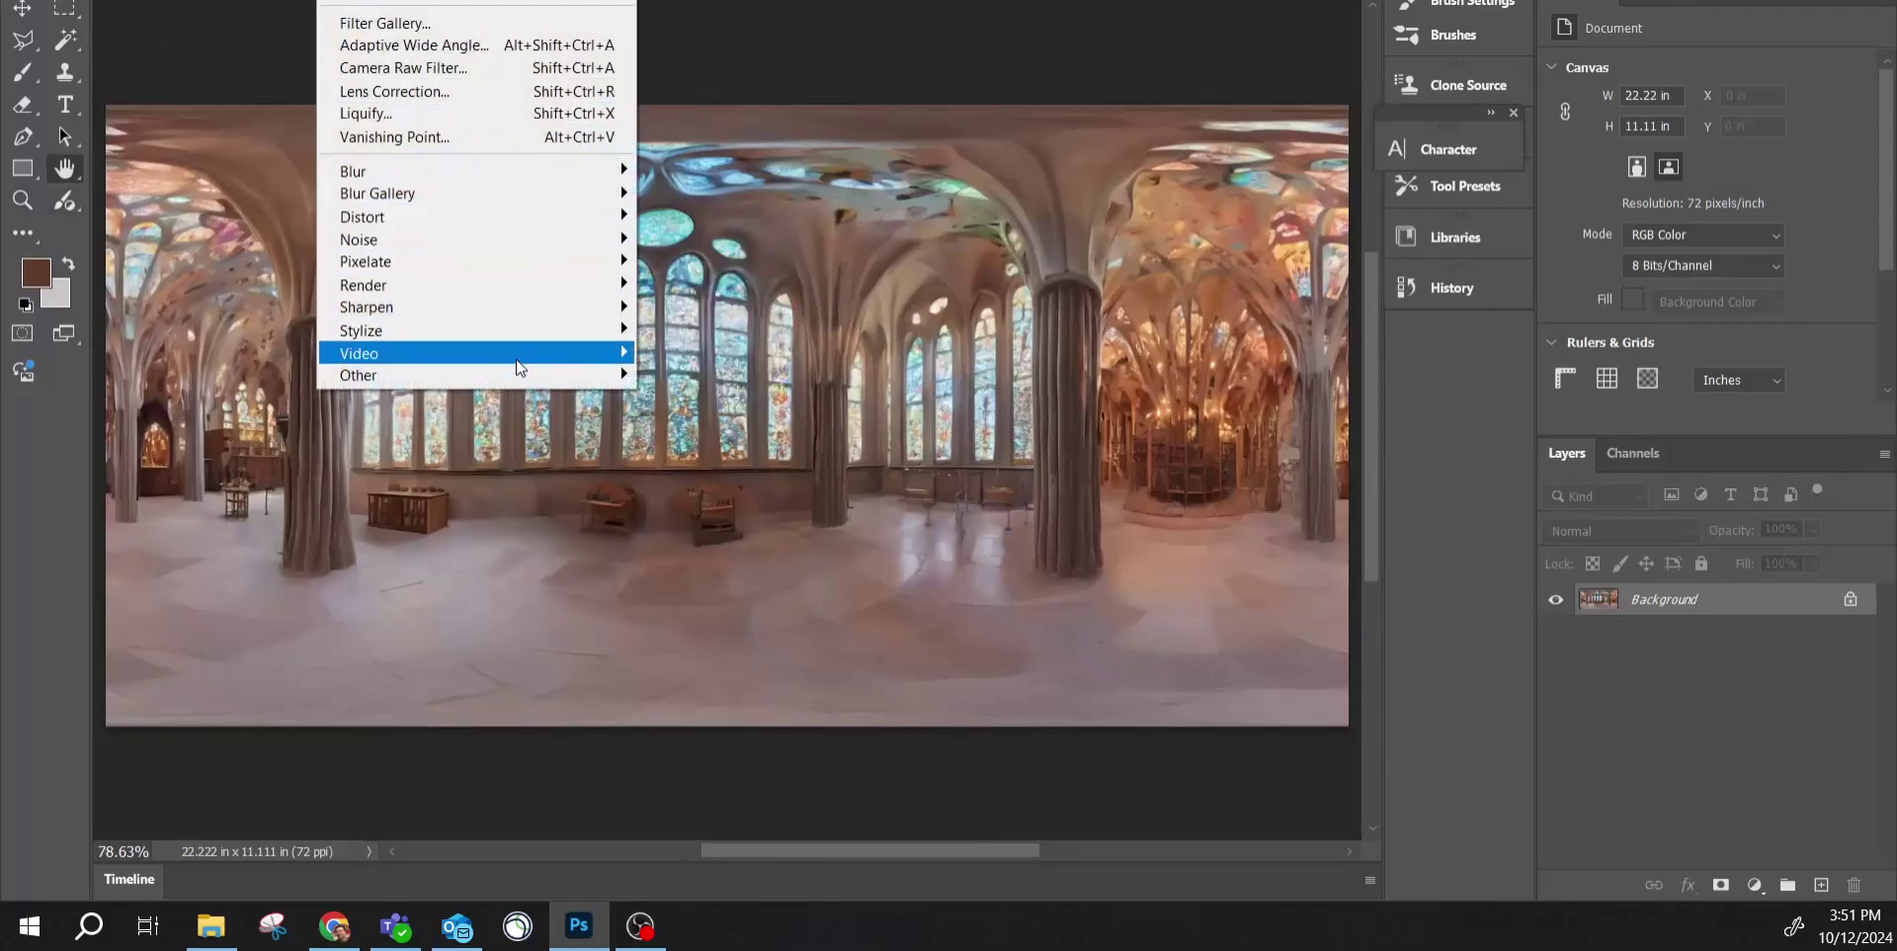
mouse_move(518, 380)
left_click(679, 488)
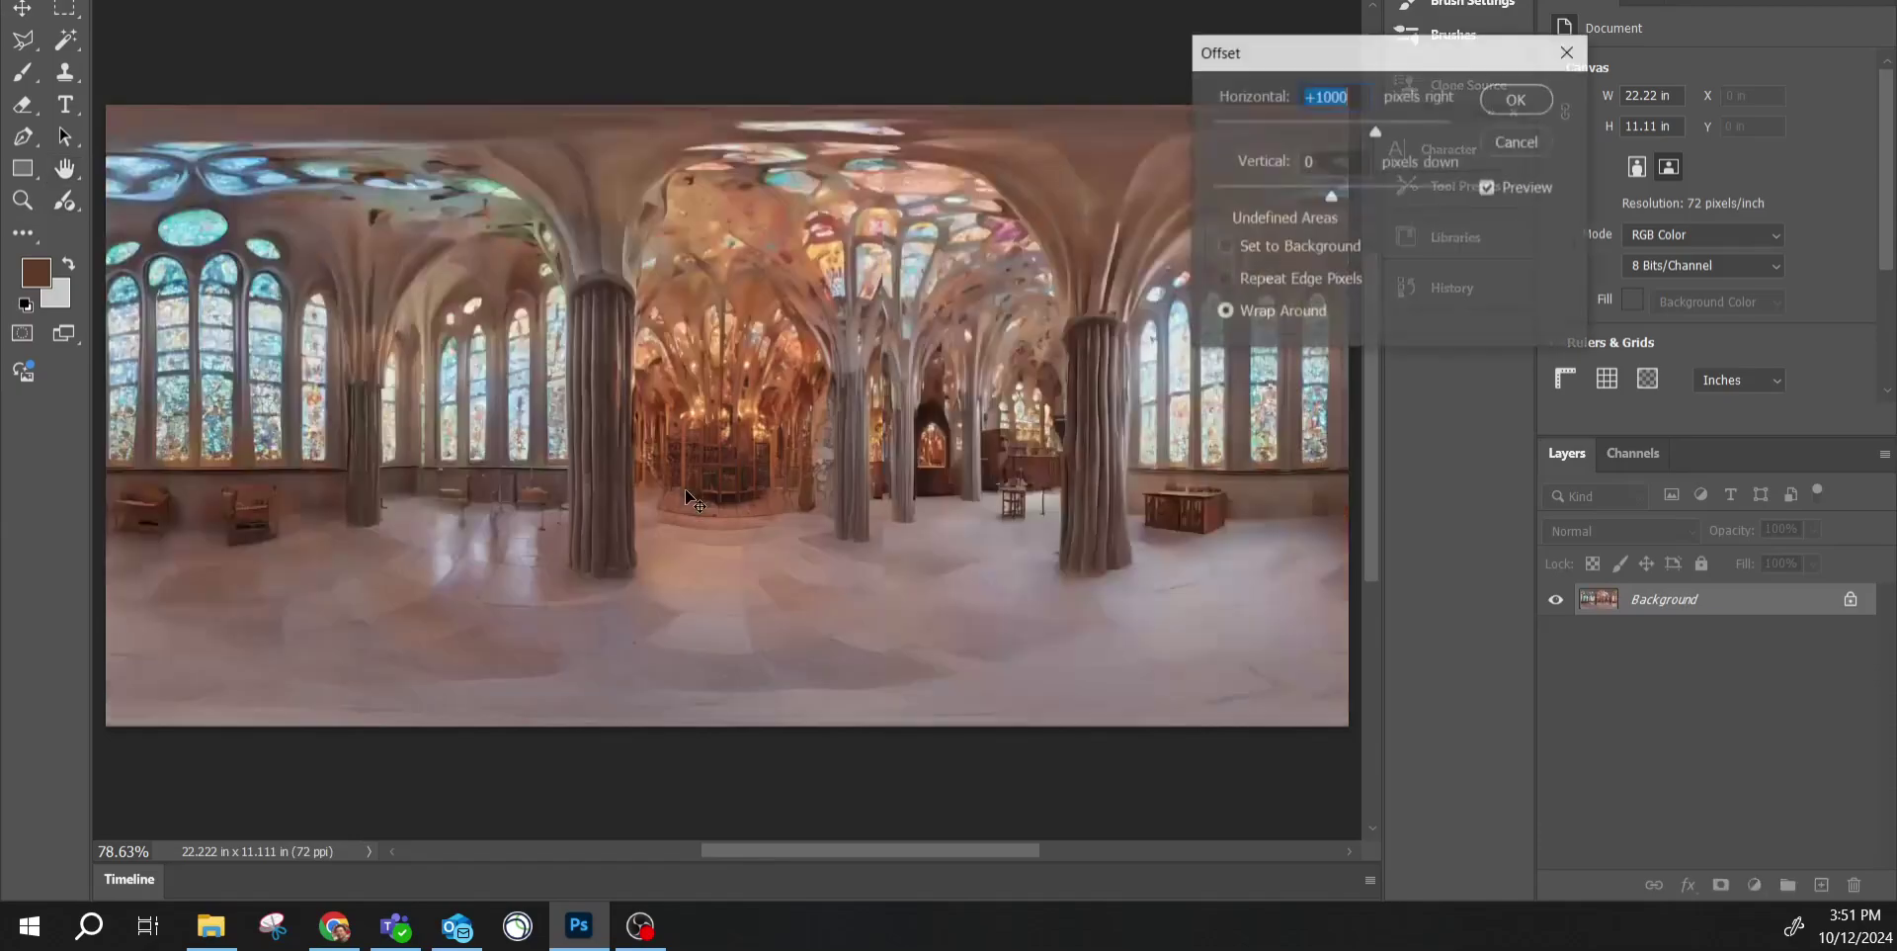
type("5")
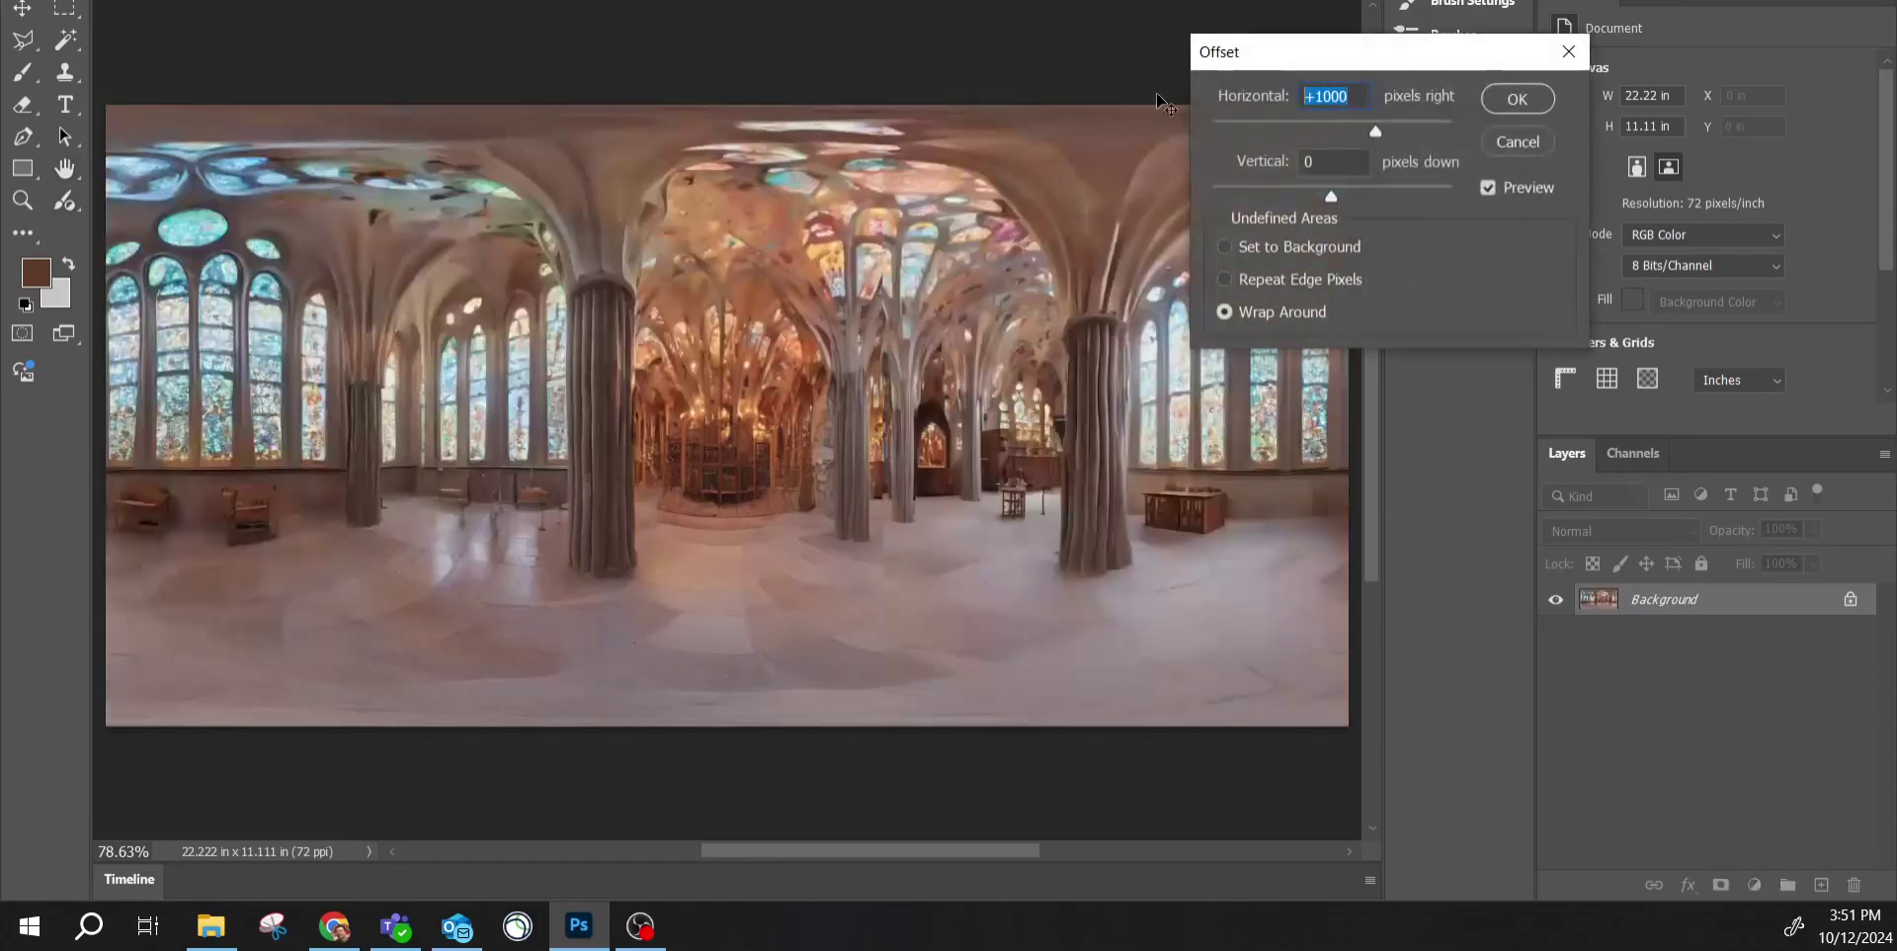
type("00")
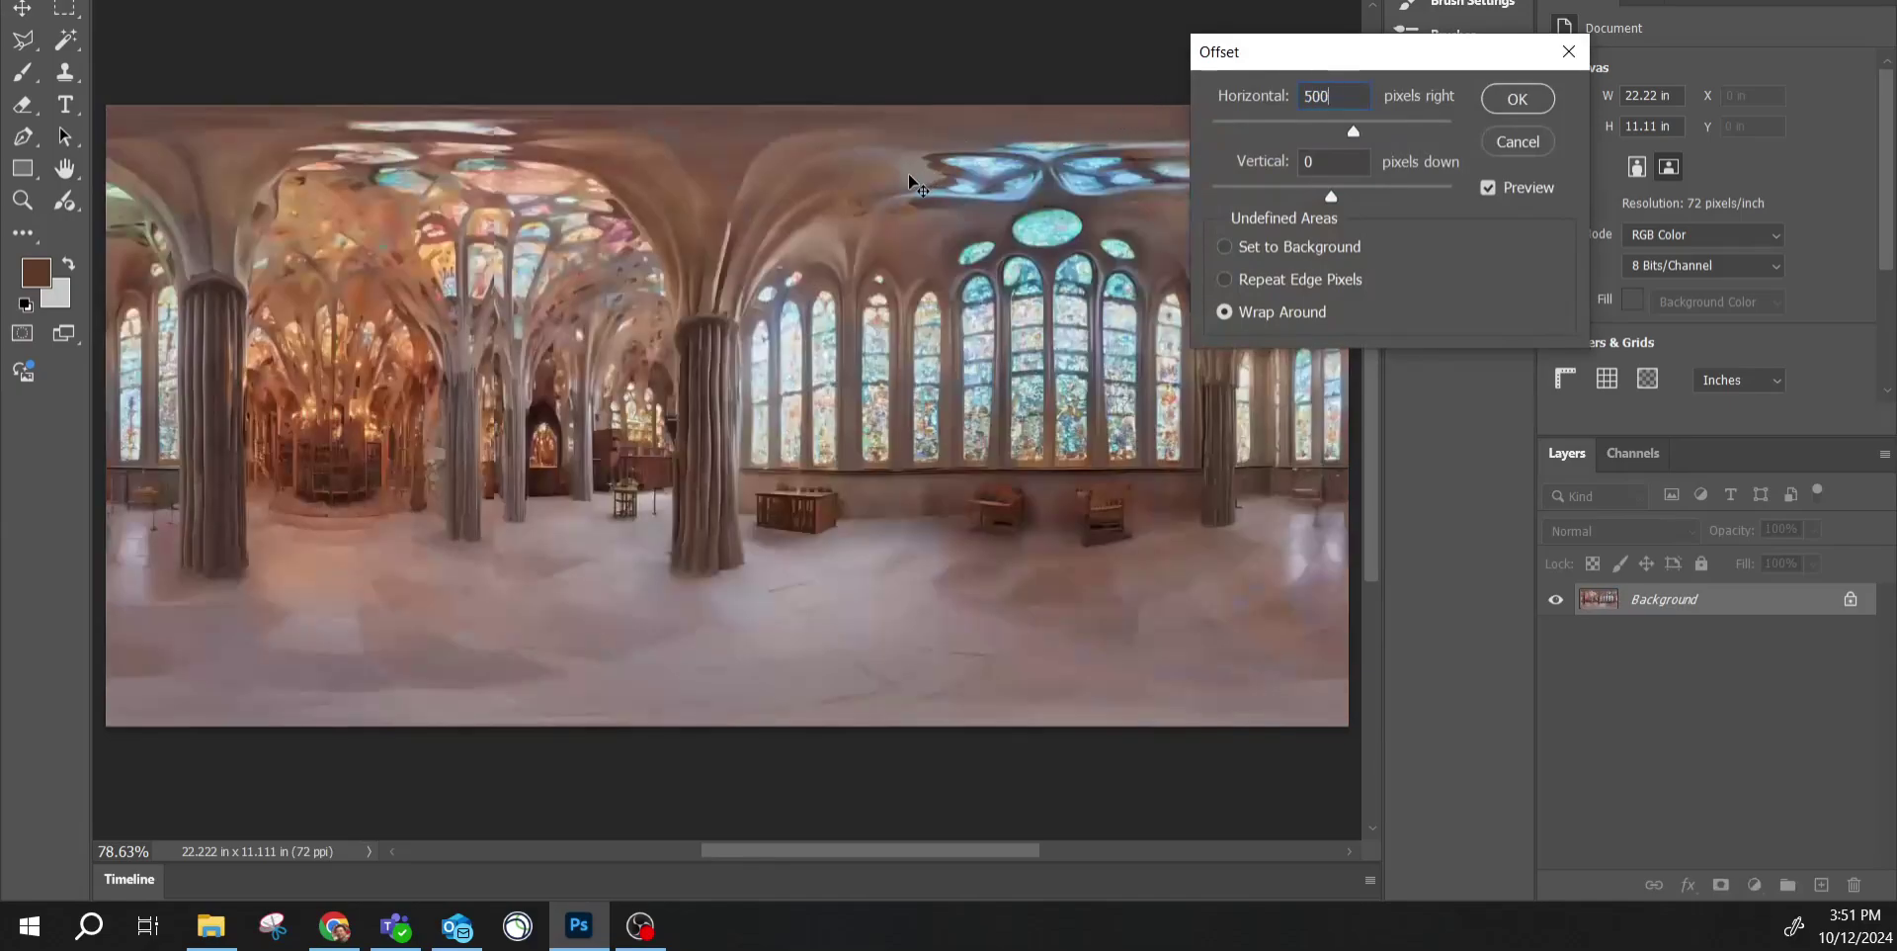
left_click_drag(1381, 65, 1122, 242)
left_click(1272, 282)
key("h")
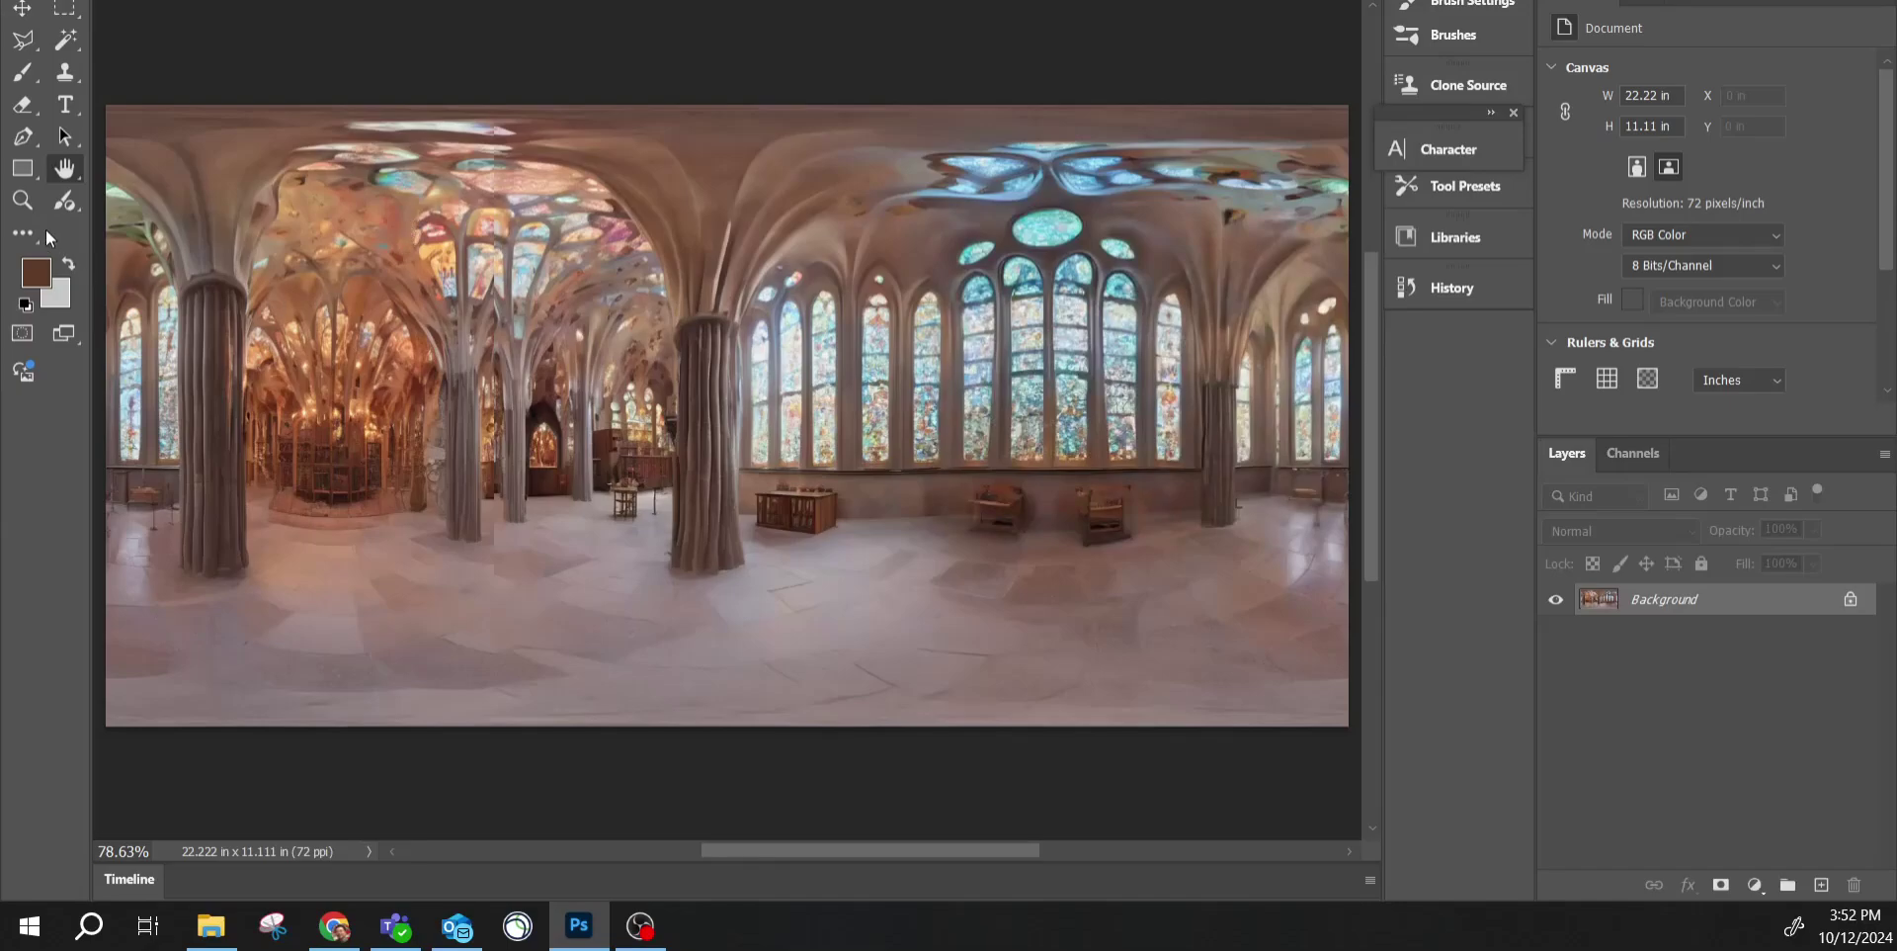
Zoom to 200% and closer on the ceiling seam, panning along it.
left_click(22, 201)
left_click(301, 338)
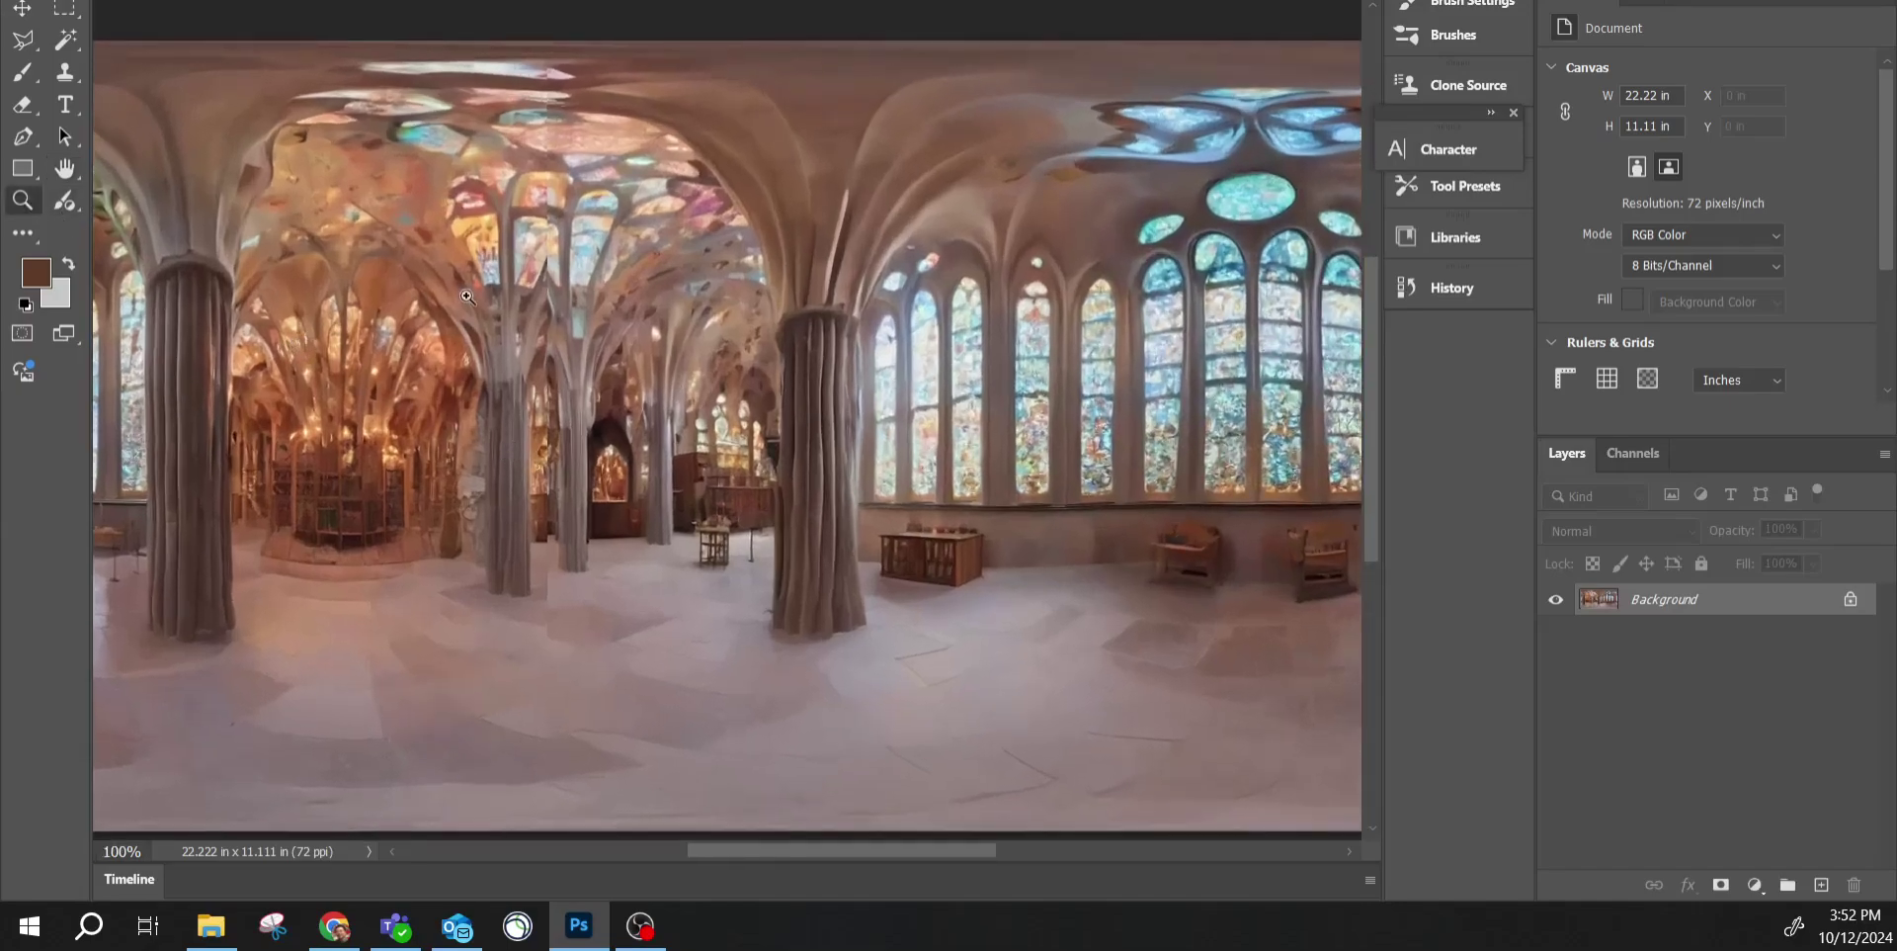
left_click(467, 283)
left_click_drag(395, 287, 994, 485)
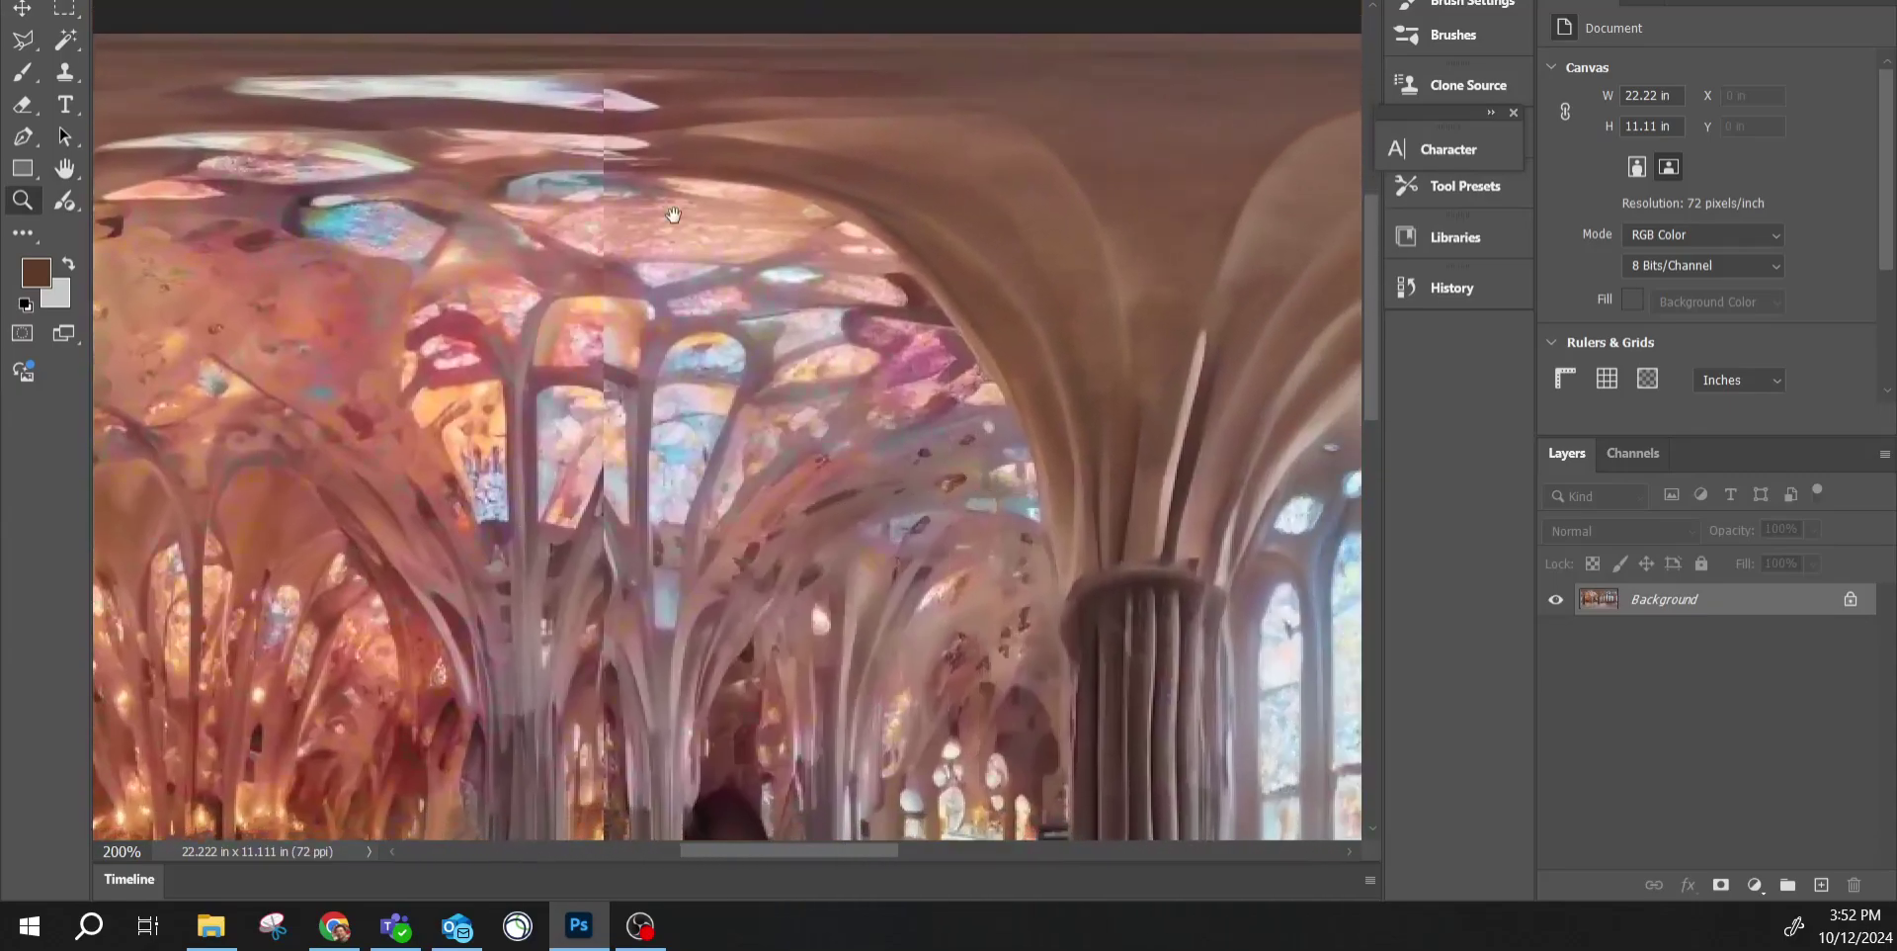
left_click(586, 181)
left_click(588, 193)
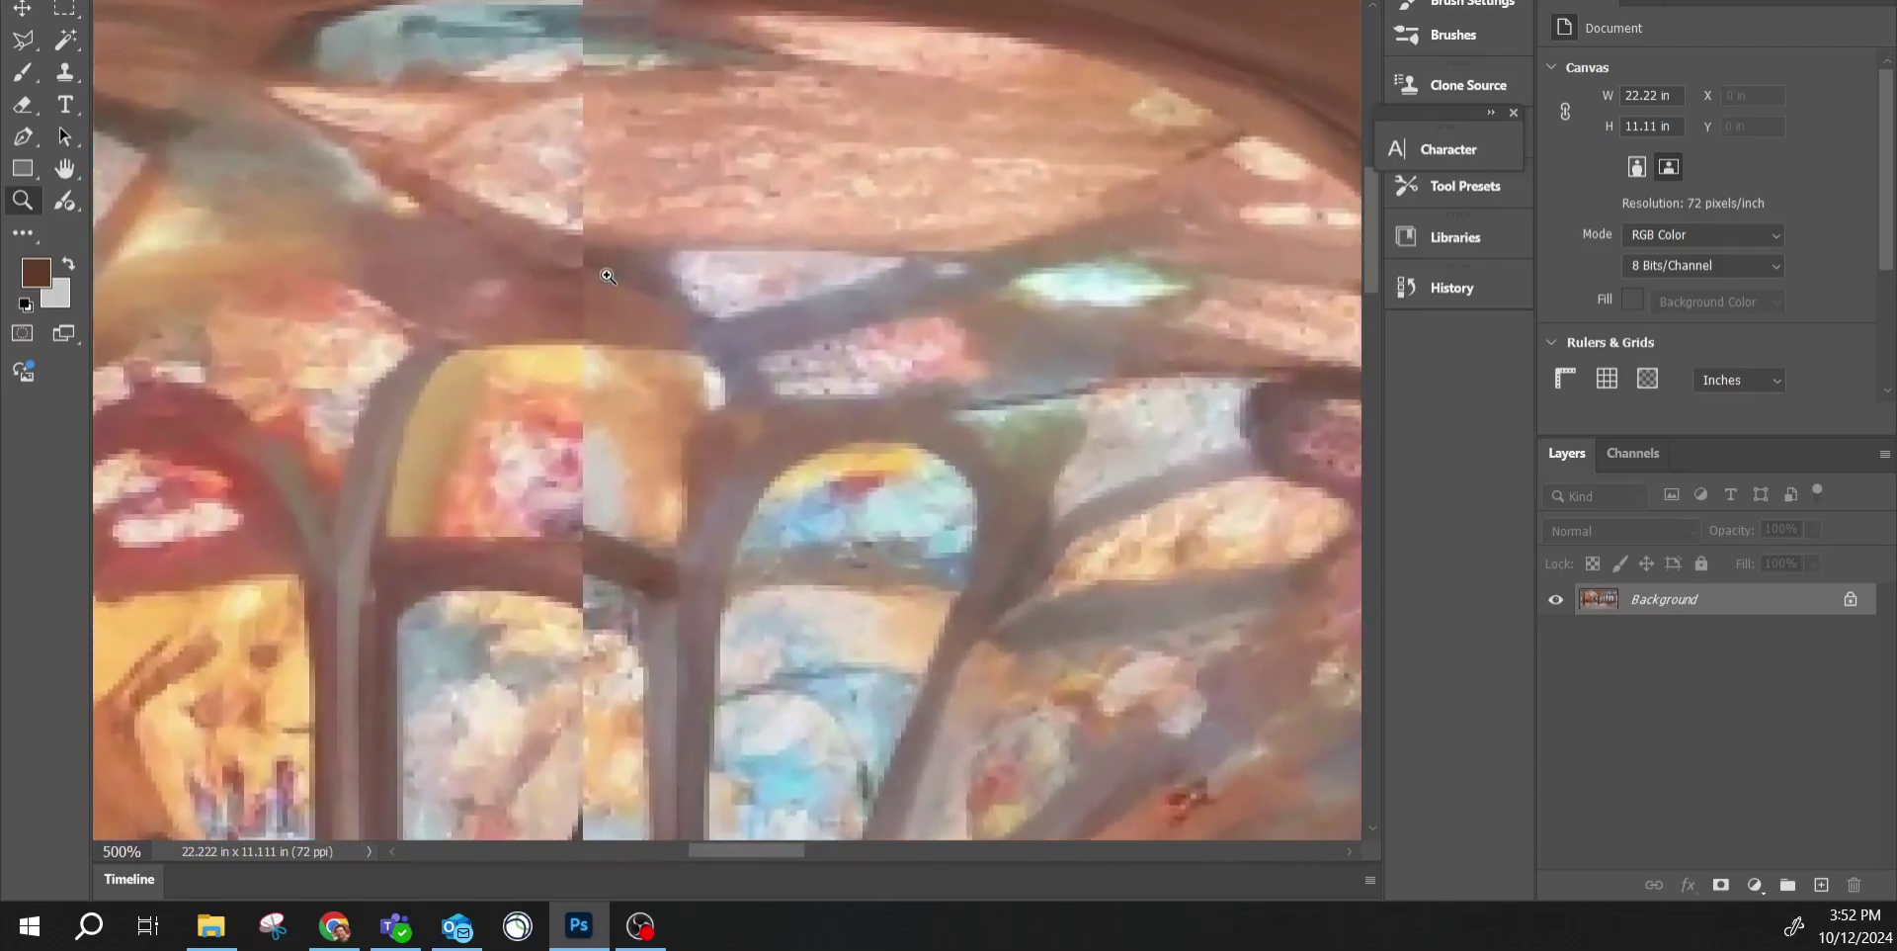
left_click(587, 204)
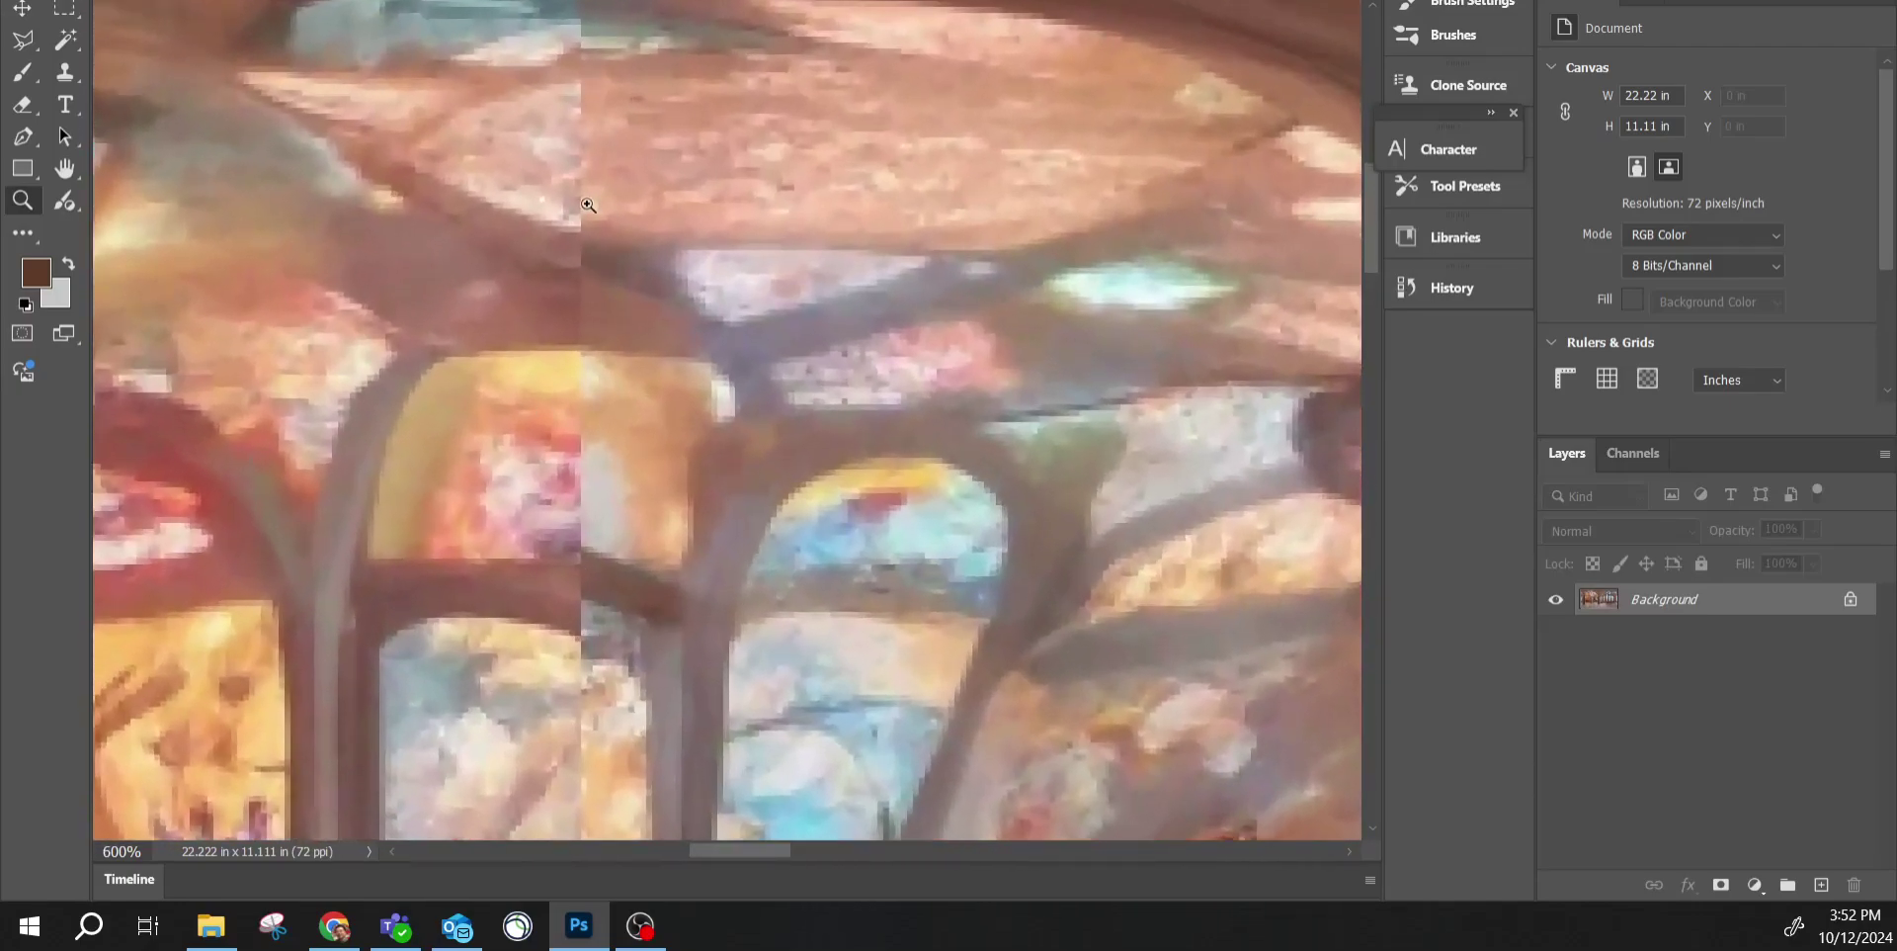
Return to 100%, zoom 200% on the upper seam, then go back to the browser.
double_click(23, 209)
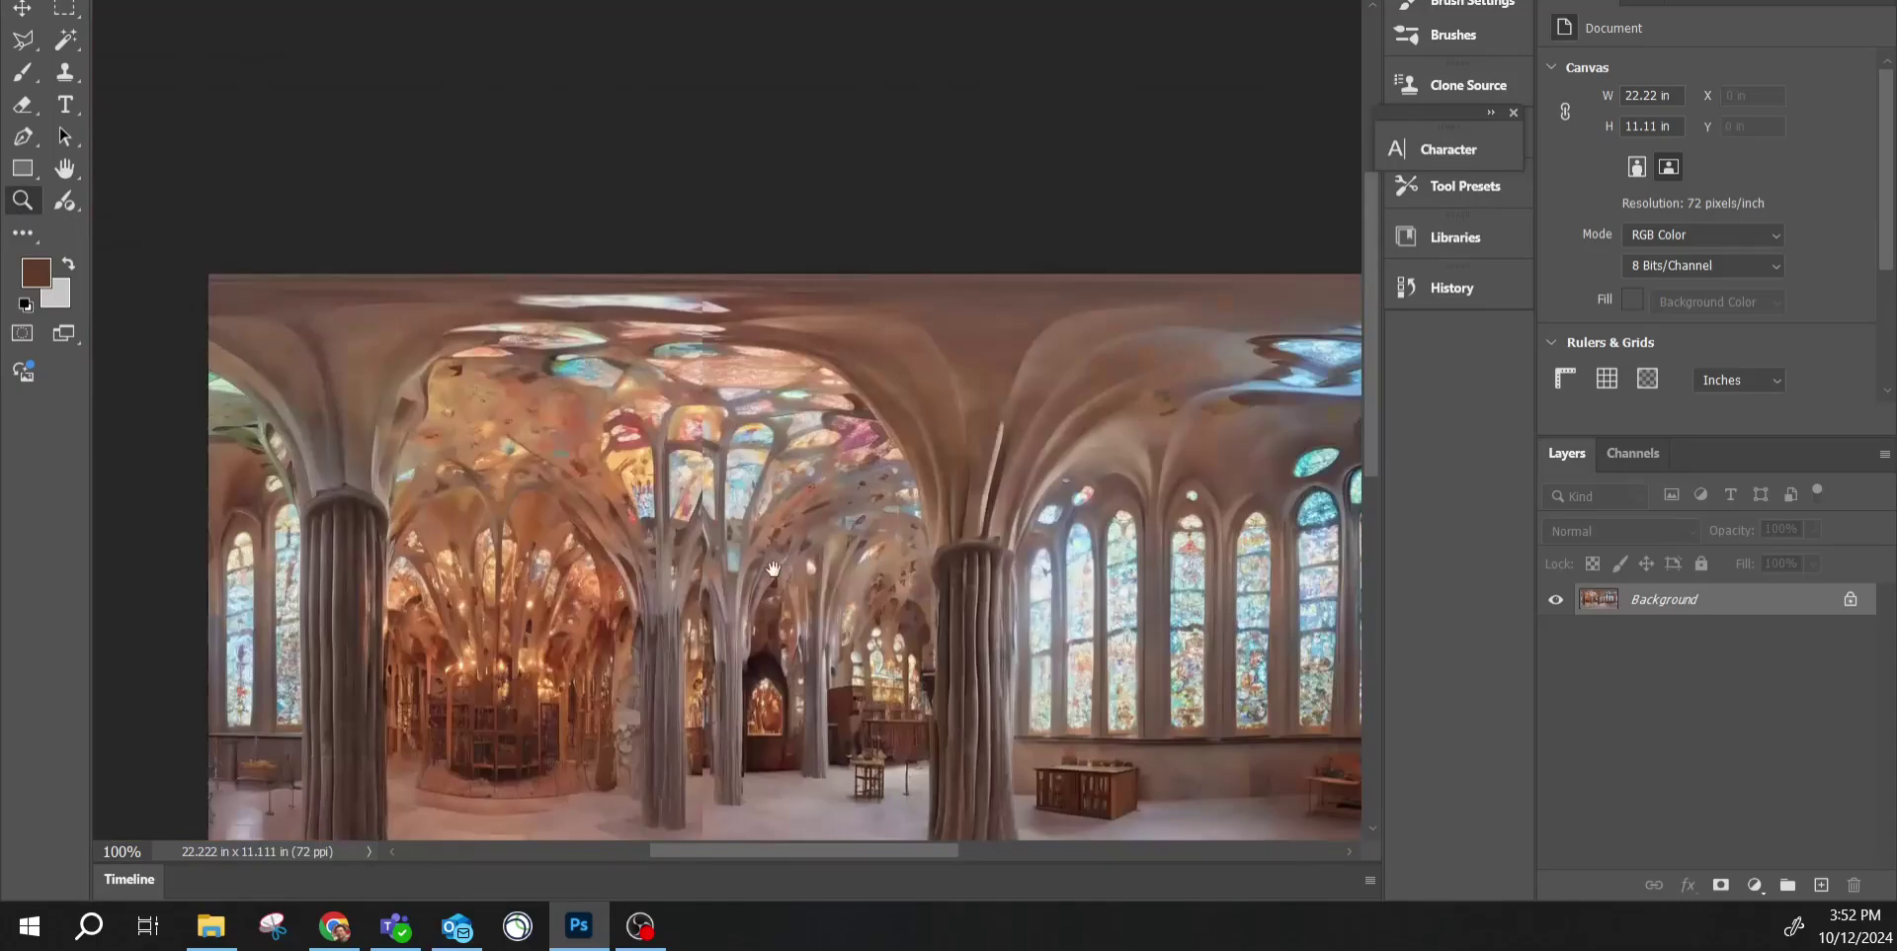
scroll(810, 559, "down", 5)
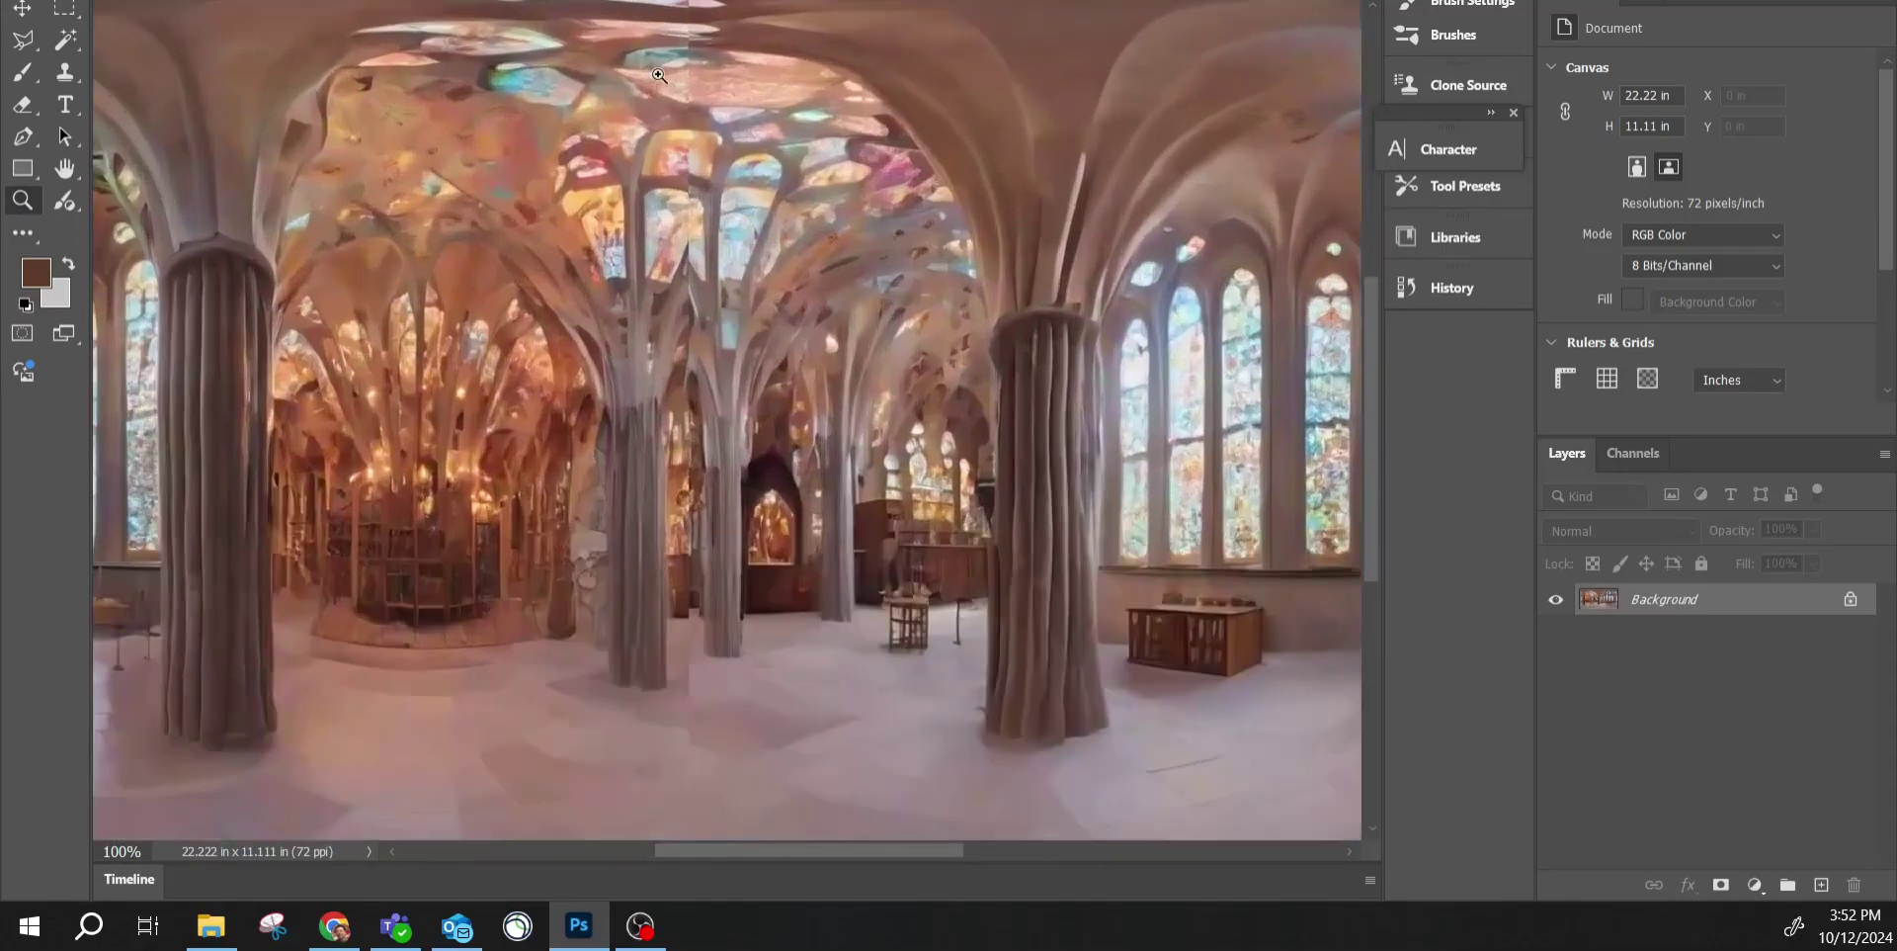
left_click(660, 75)
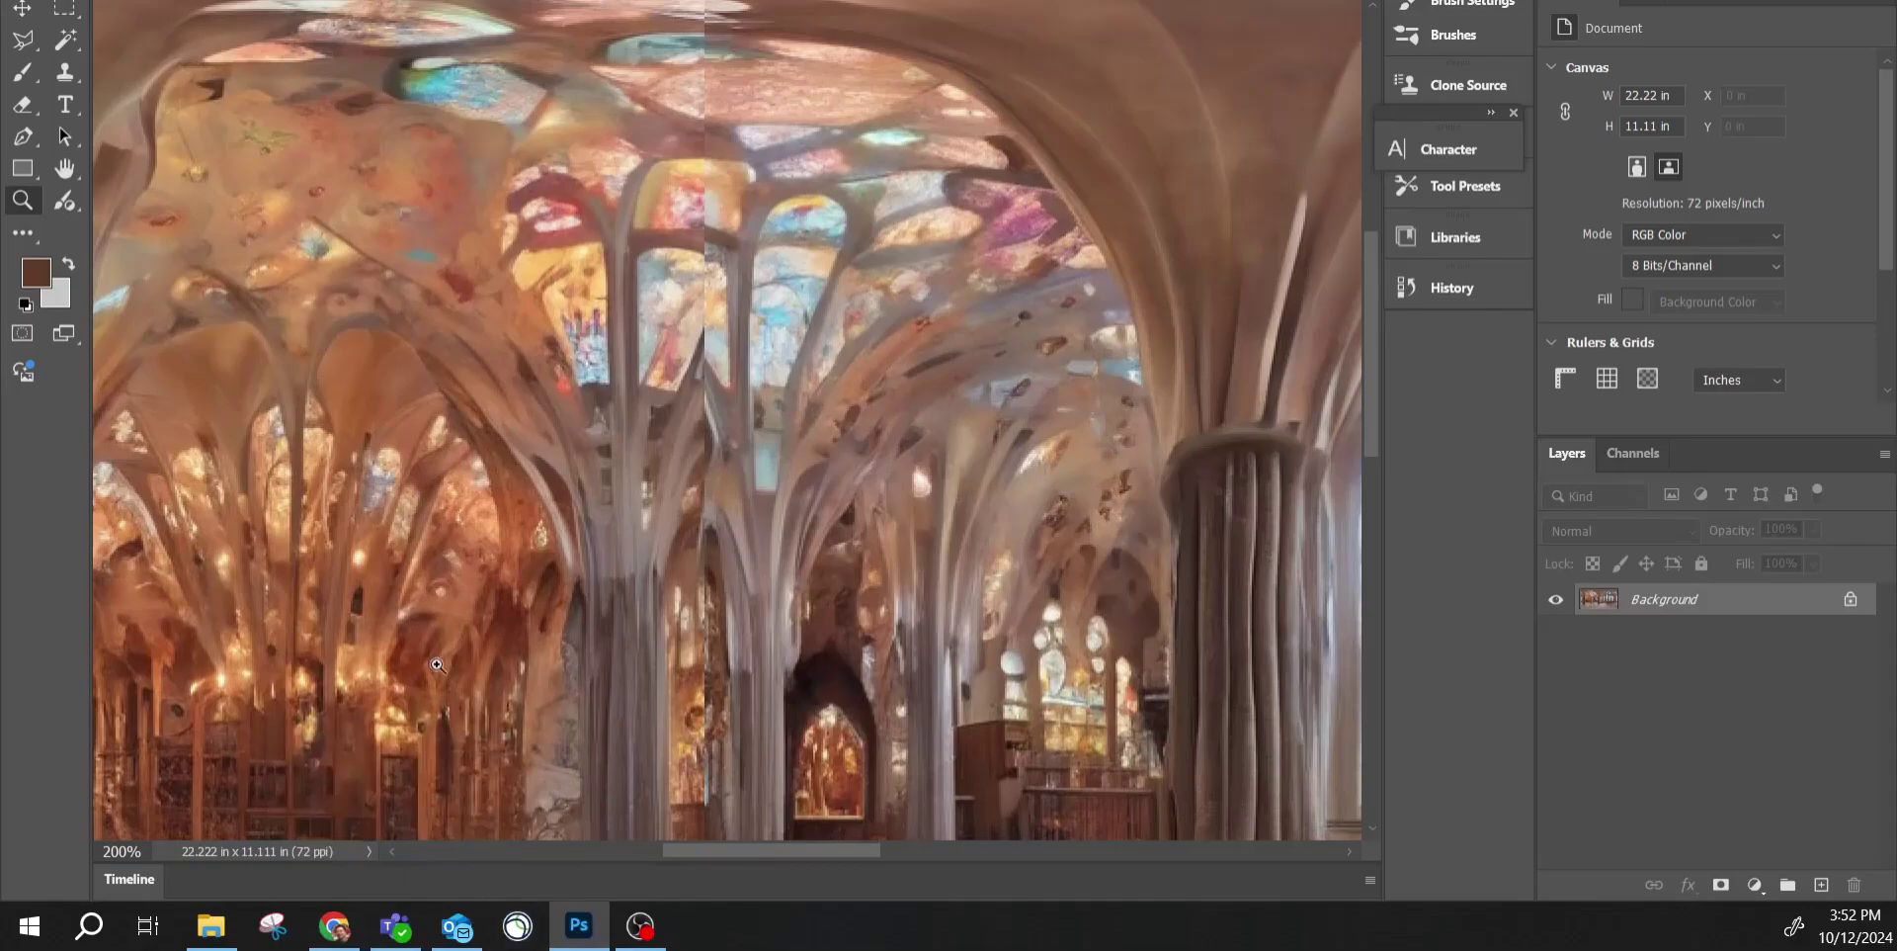
left_click(334, 926)
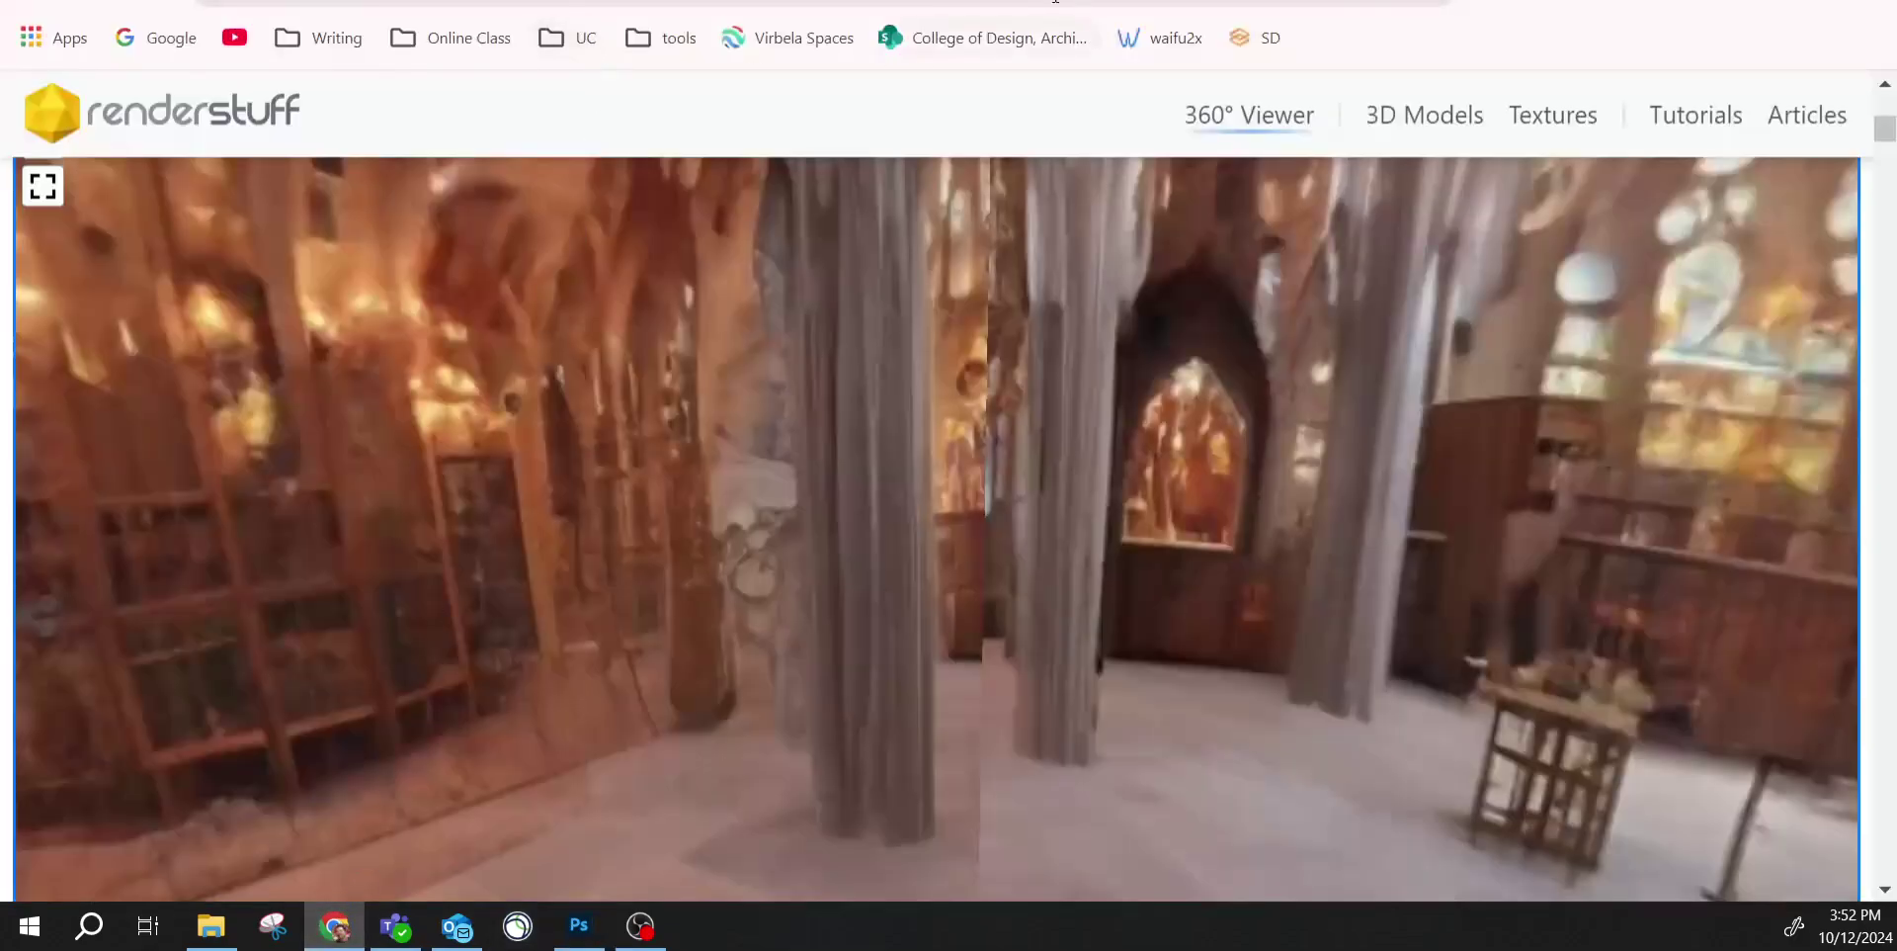
key("ctrl+Tab")
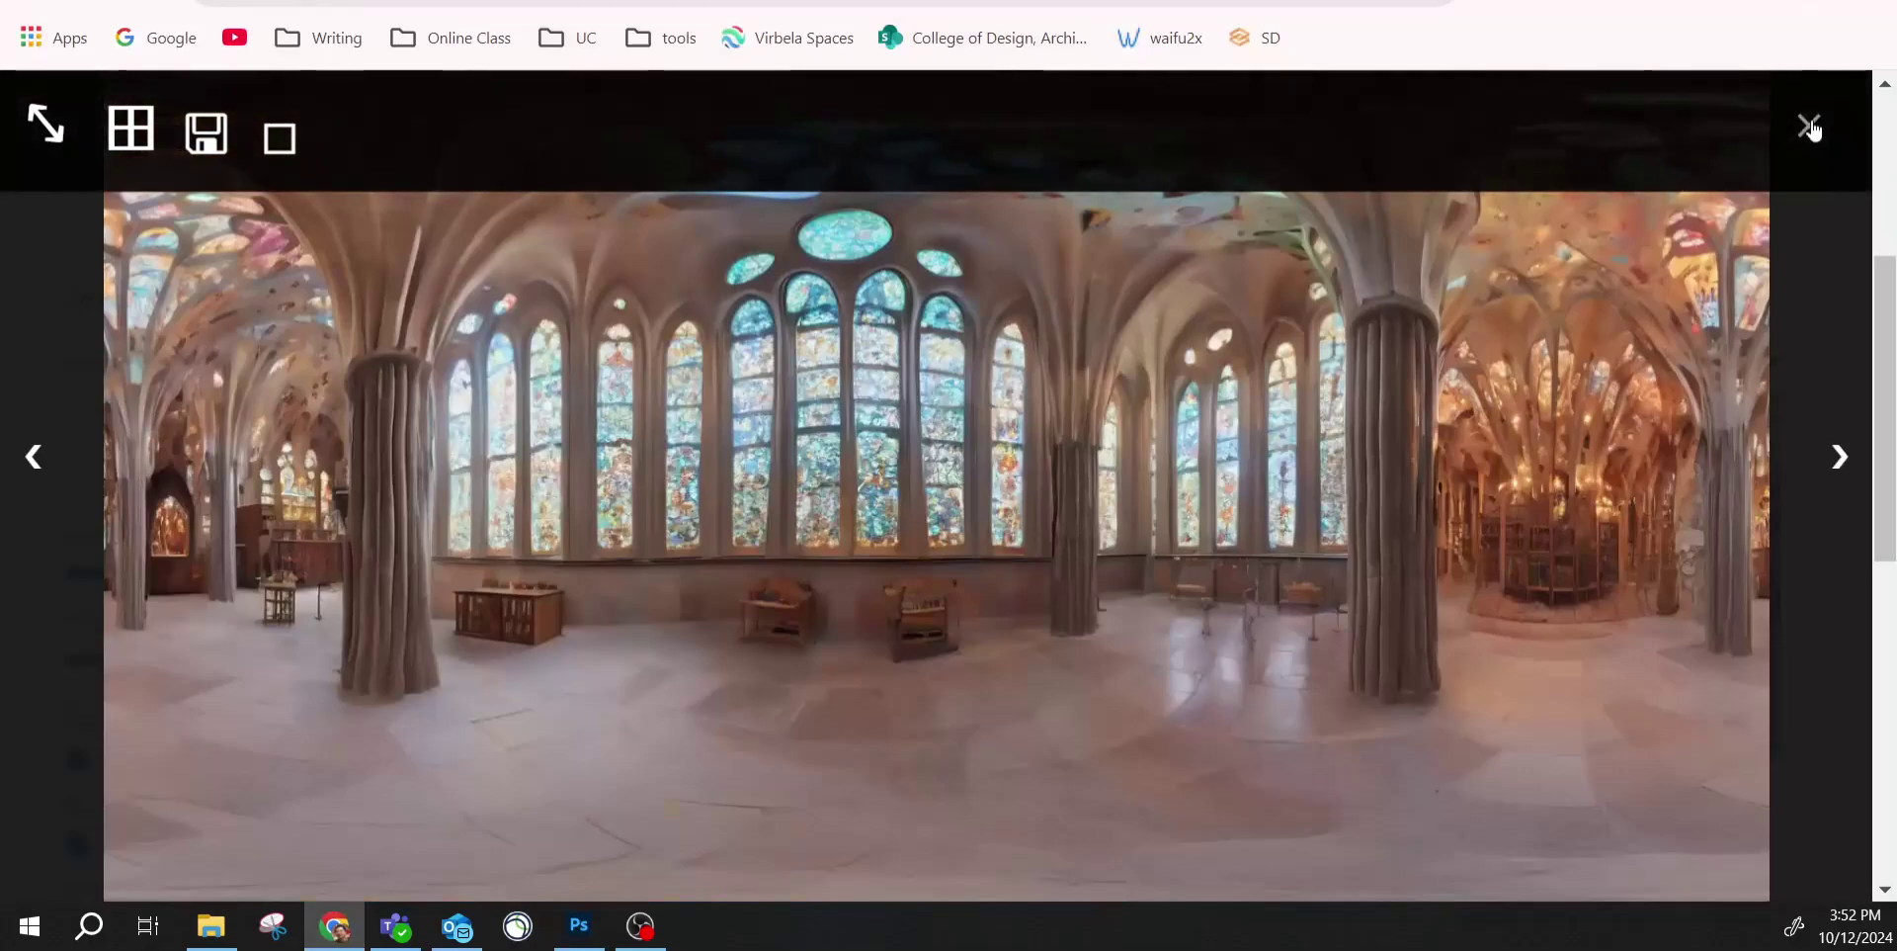
Close the full-size preview, switch to img2img and expand its generation settings.
left_click(1808, 122)
scroll(343, 259, "up", 5)
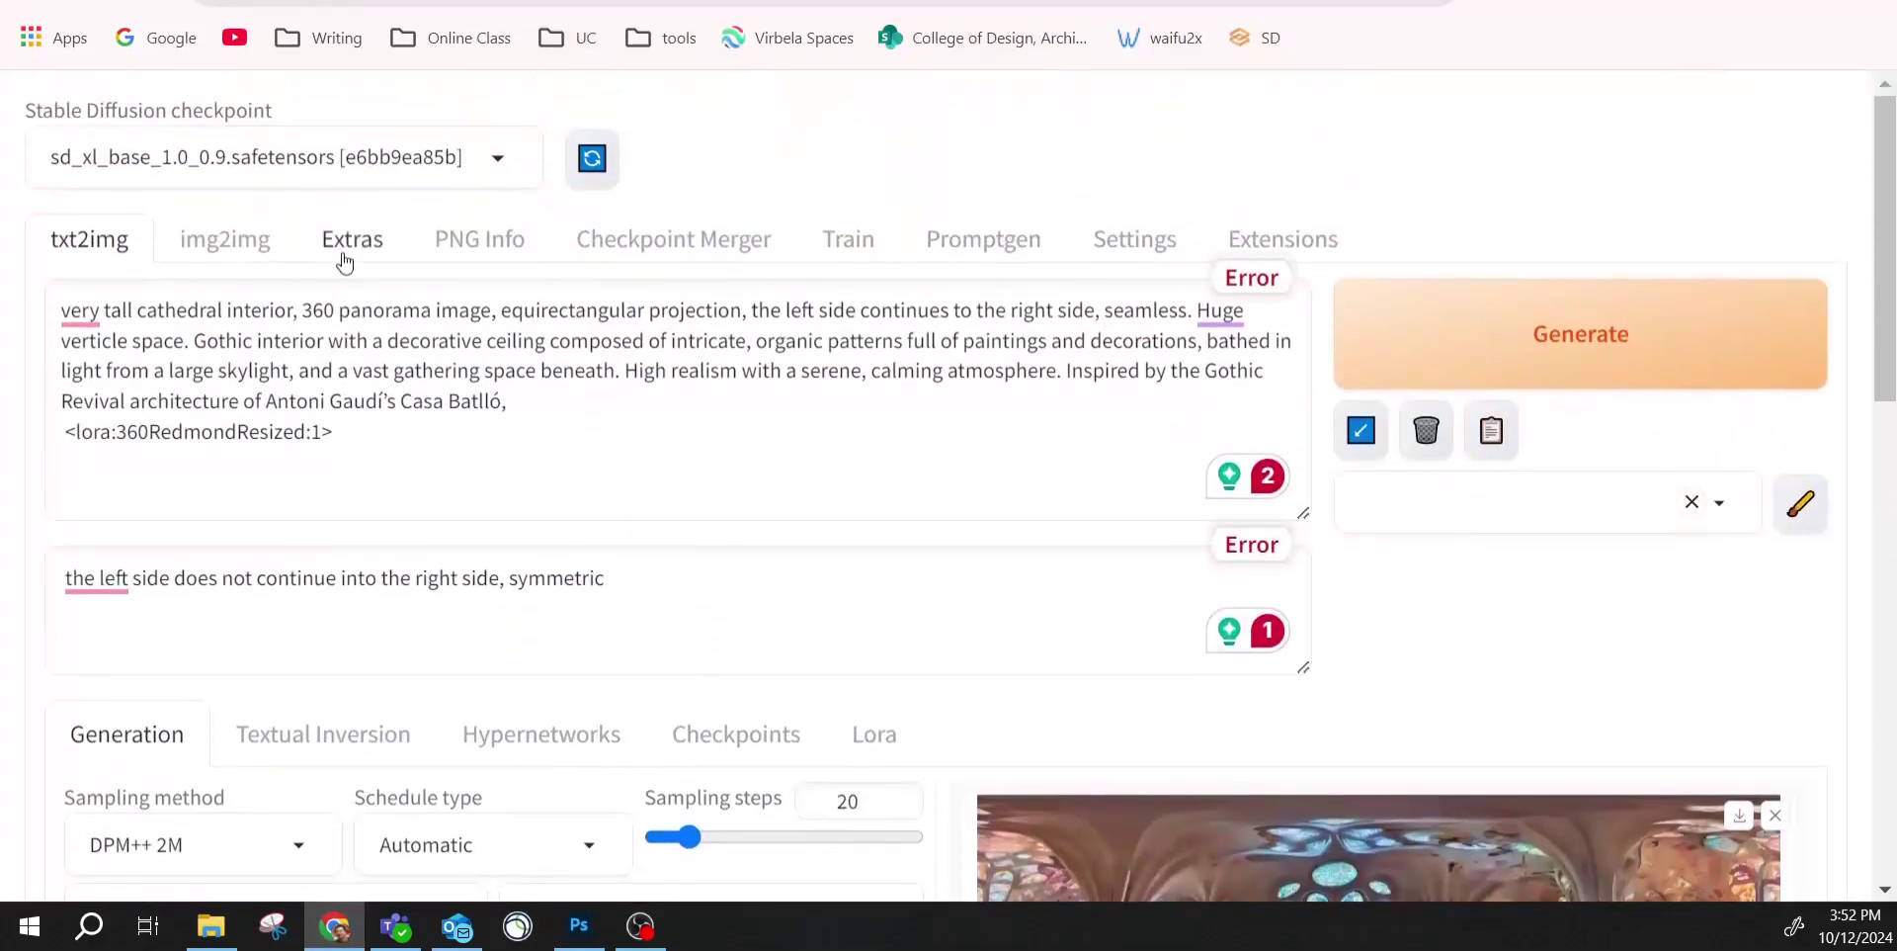
left_click(223, 241)
scroll(644, 578, "down", 3)
scroll(395, 623, "up", 3)
left_click(154, 619)
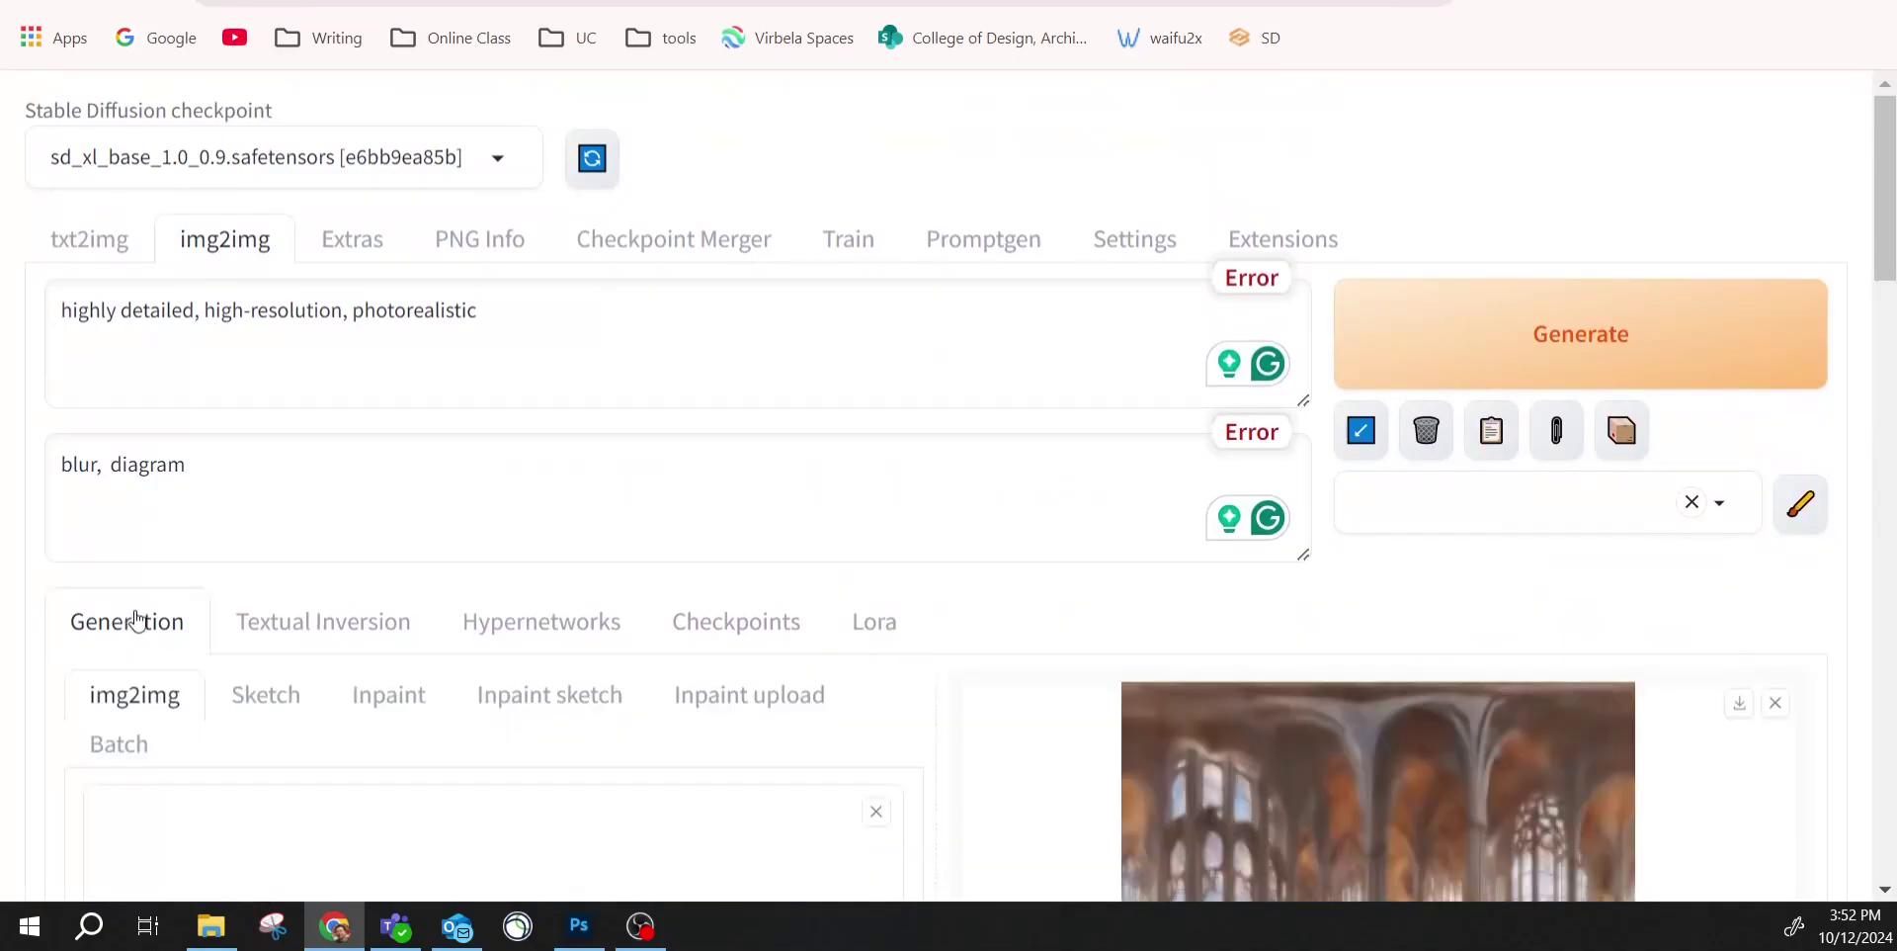
scroll(300, 654, "down", 5)
scroll(300, 654, "down", 1)
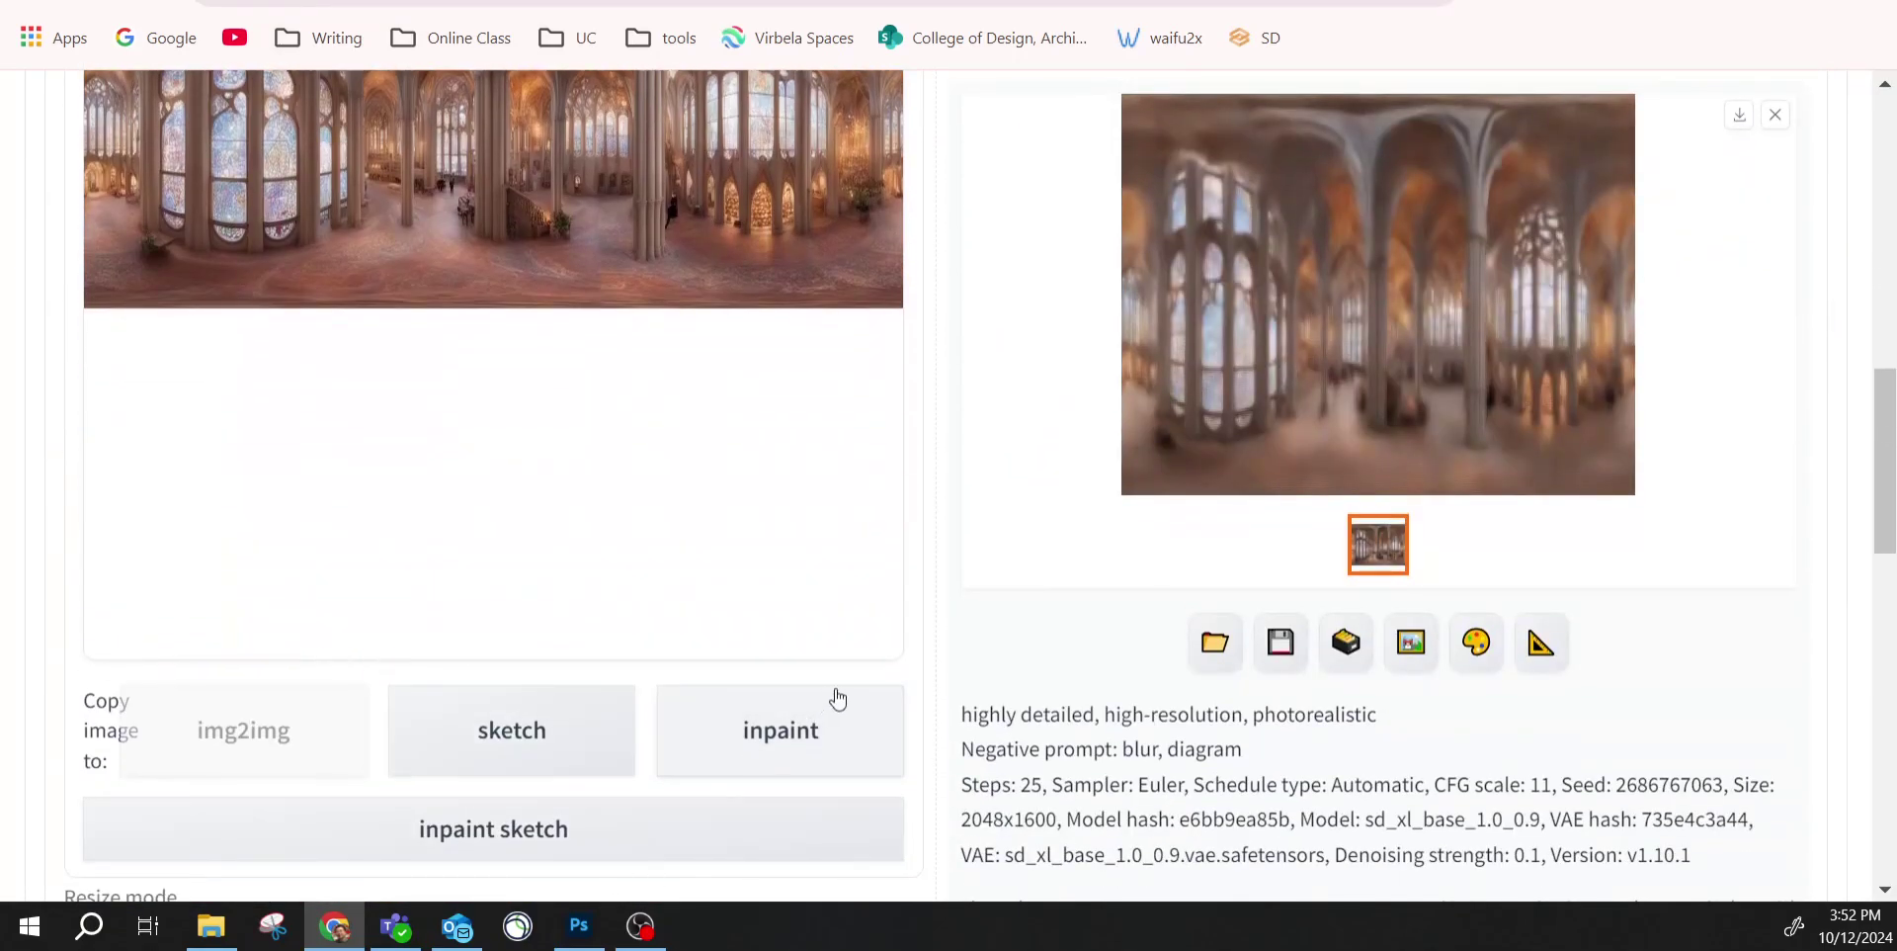
scroll(657, 647, "down", 6)
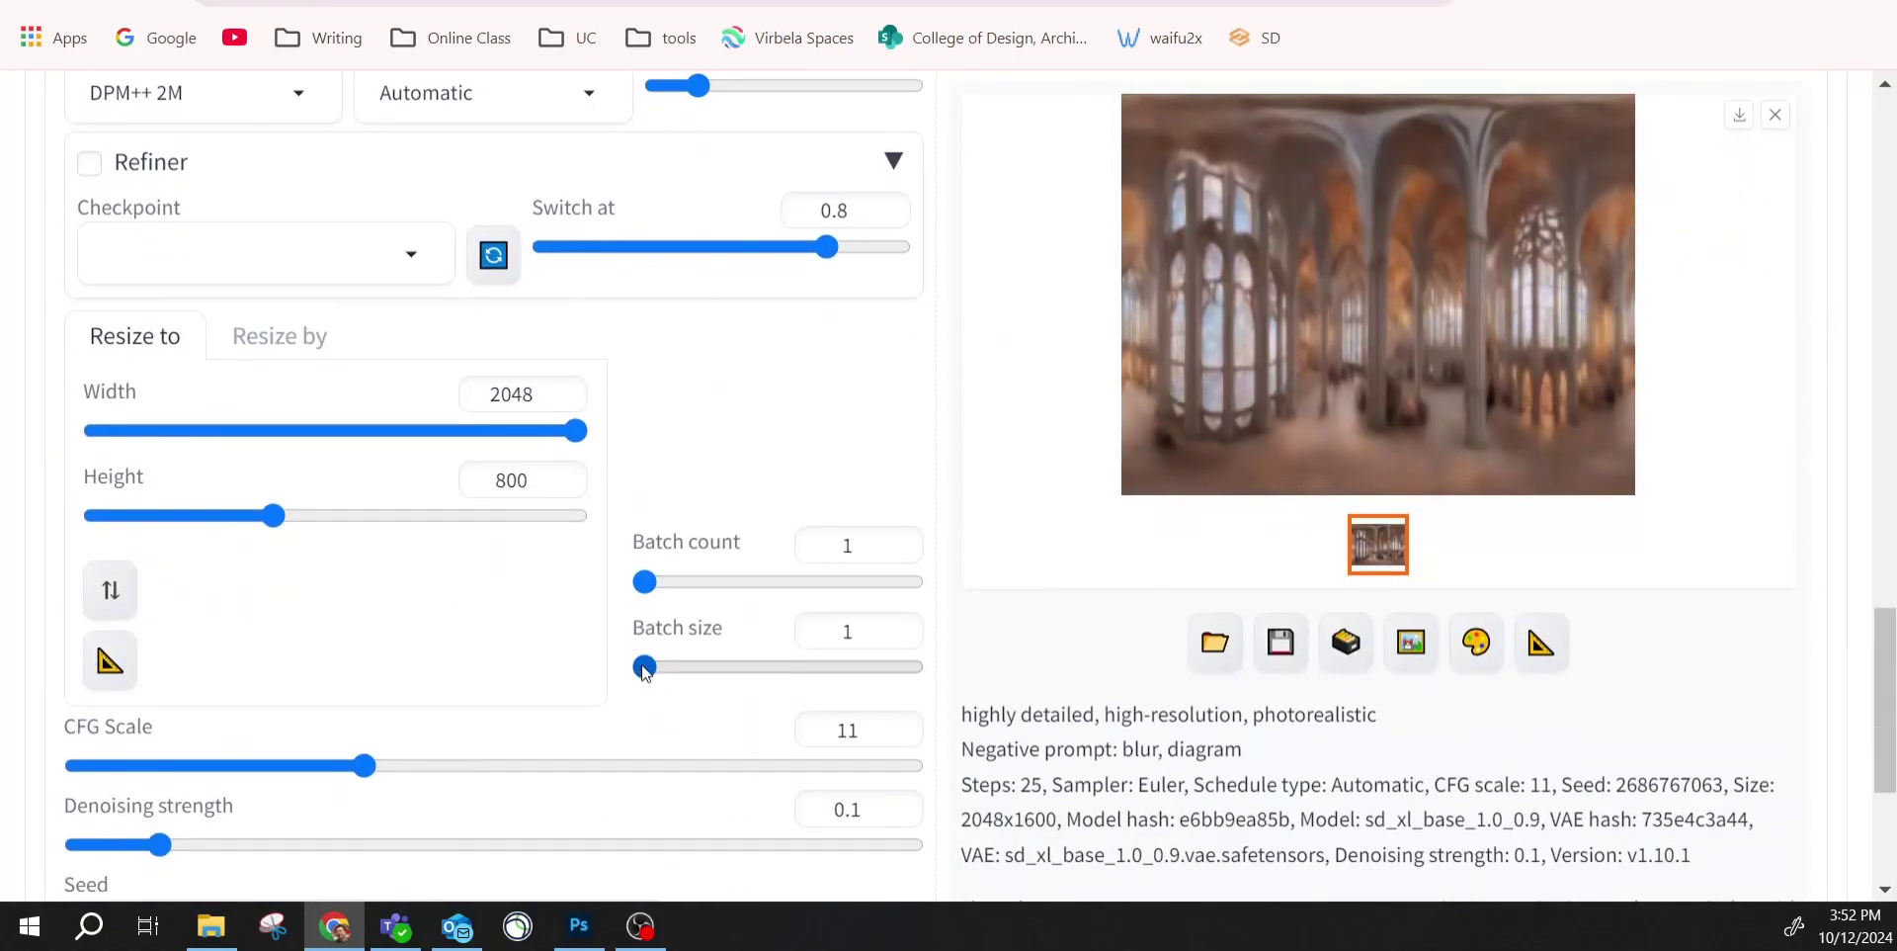
scroll(647, 660, "up", 15)
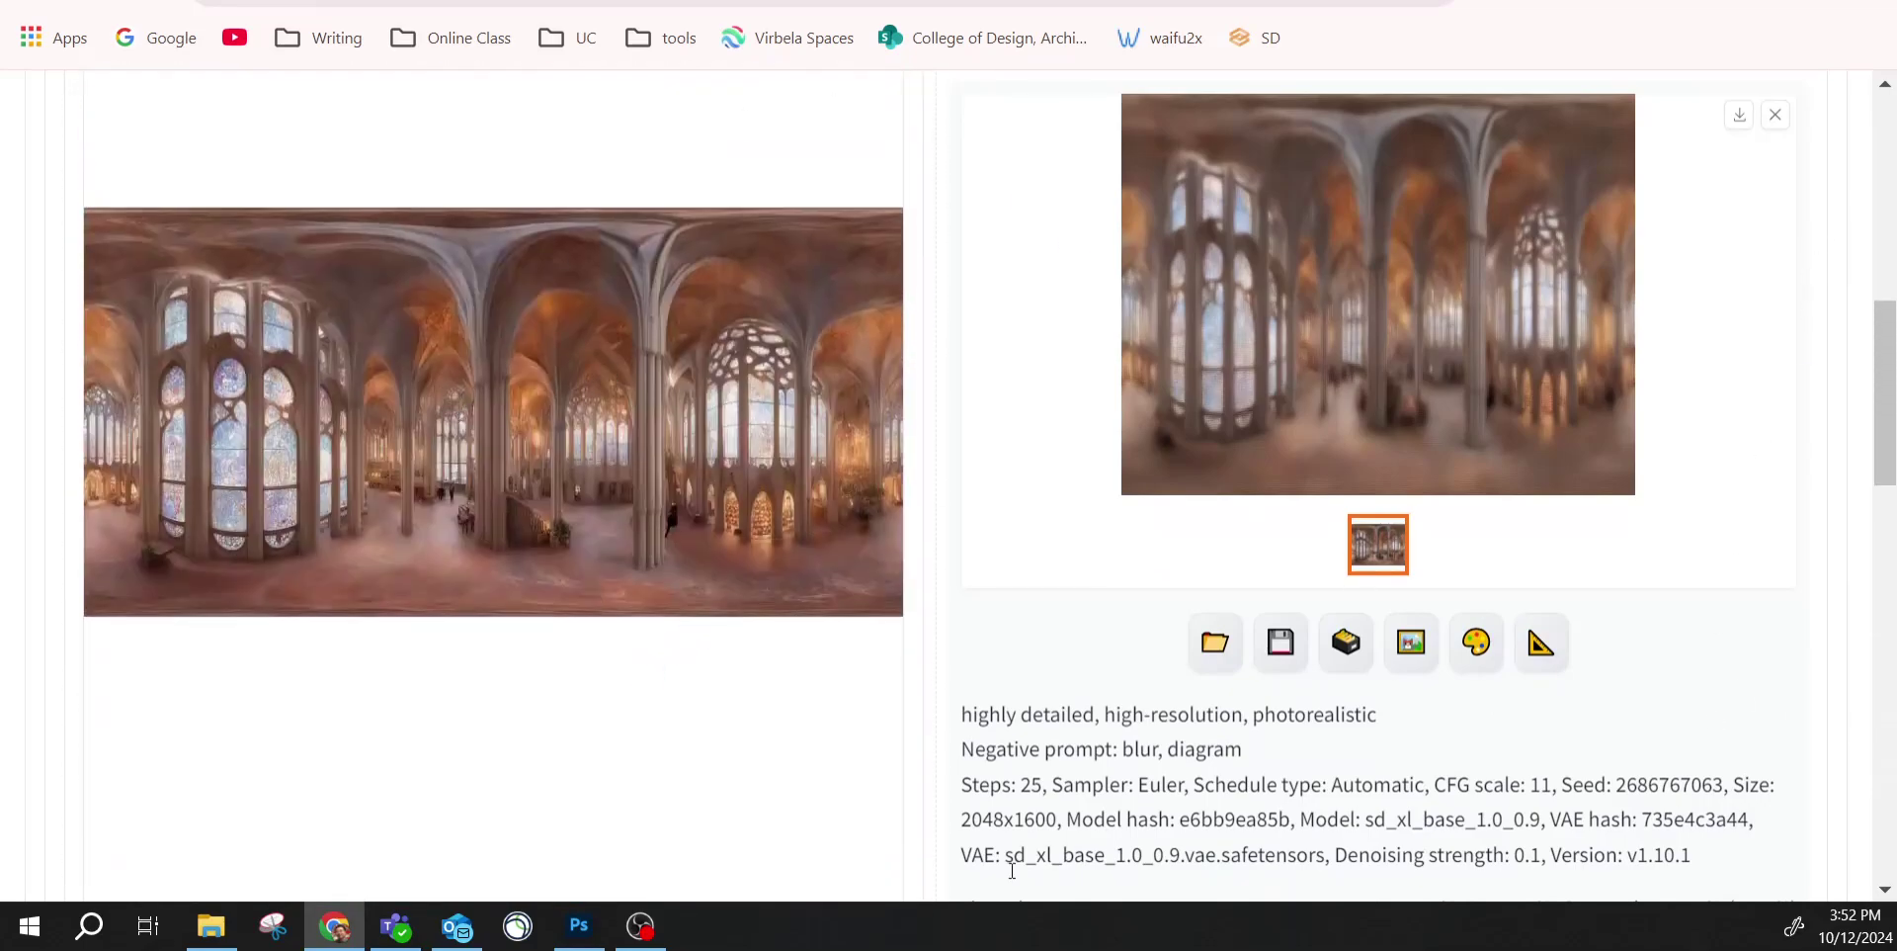
left_click(211, 926)
left_click_drag(1629, 613, 281, 335)
scroll(400, 389, "up", 5)
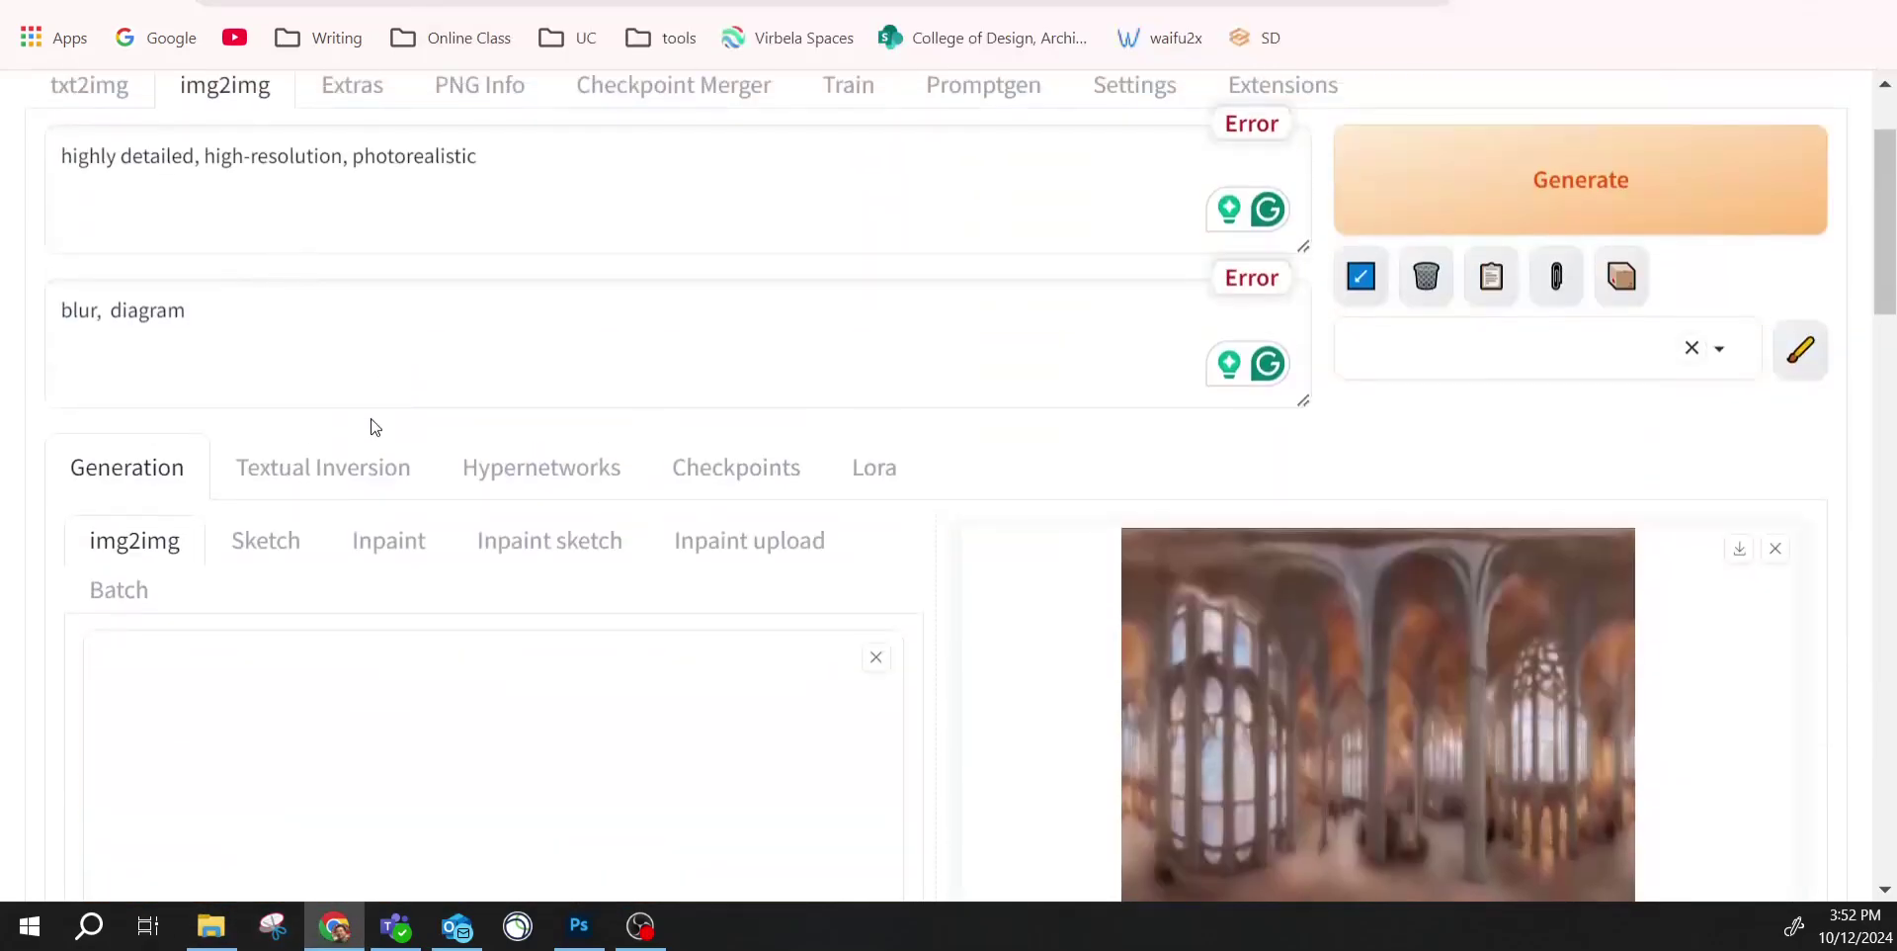
scroll(395, 438, "down", 5)
Save the panorama as a new PNG with '2' appended to its name, medium file size.
left_click(593, 926)
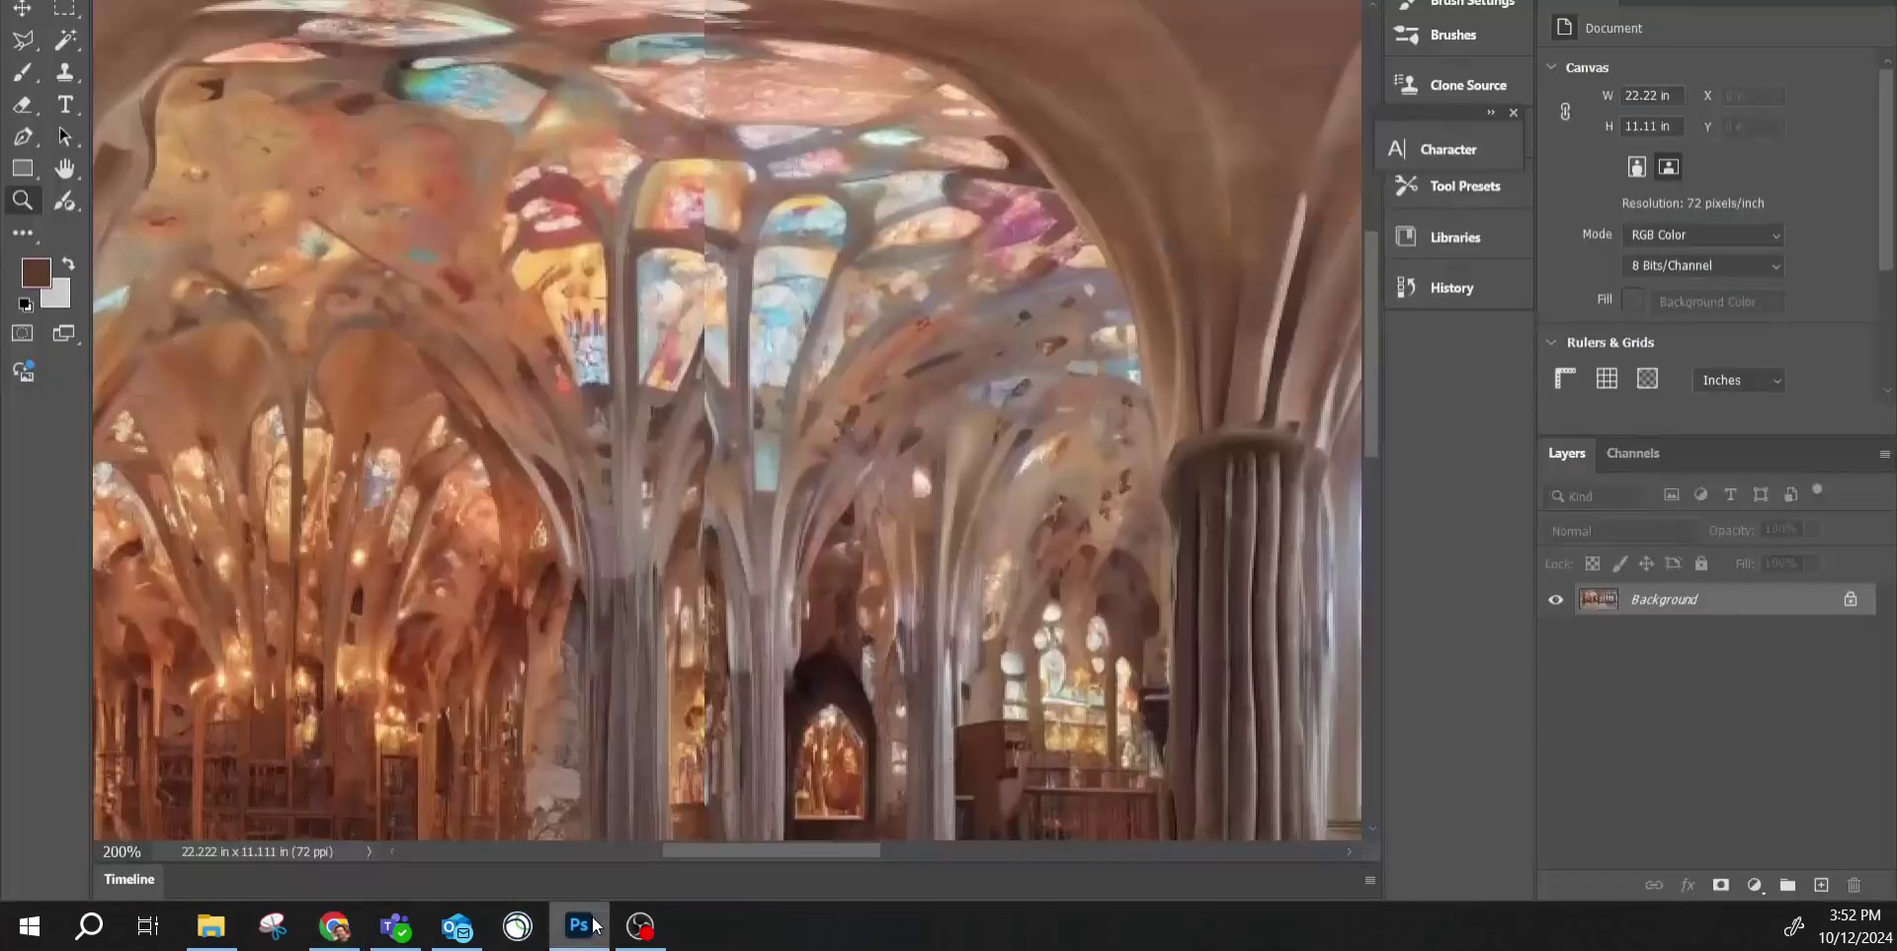
key("alt+f")
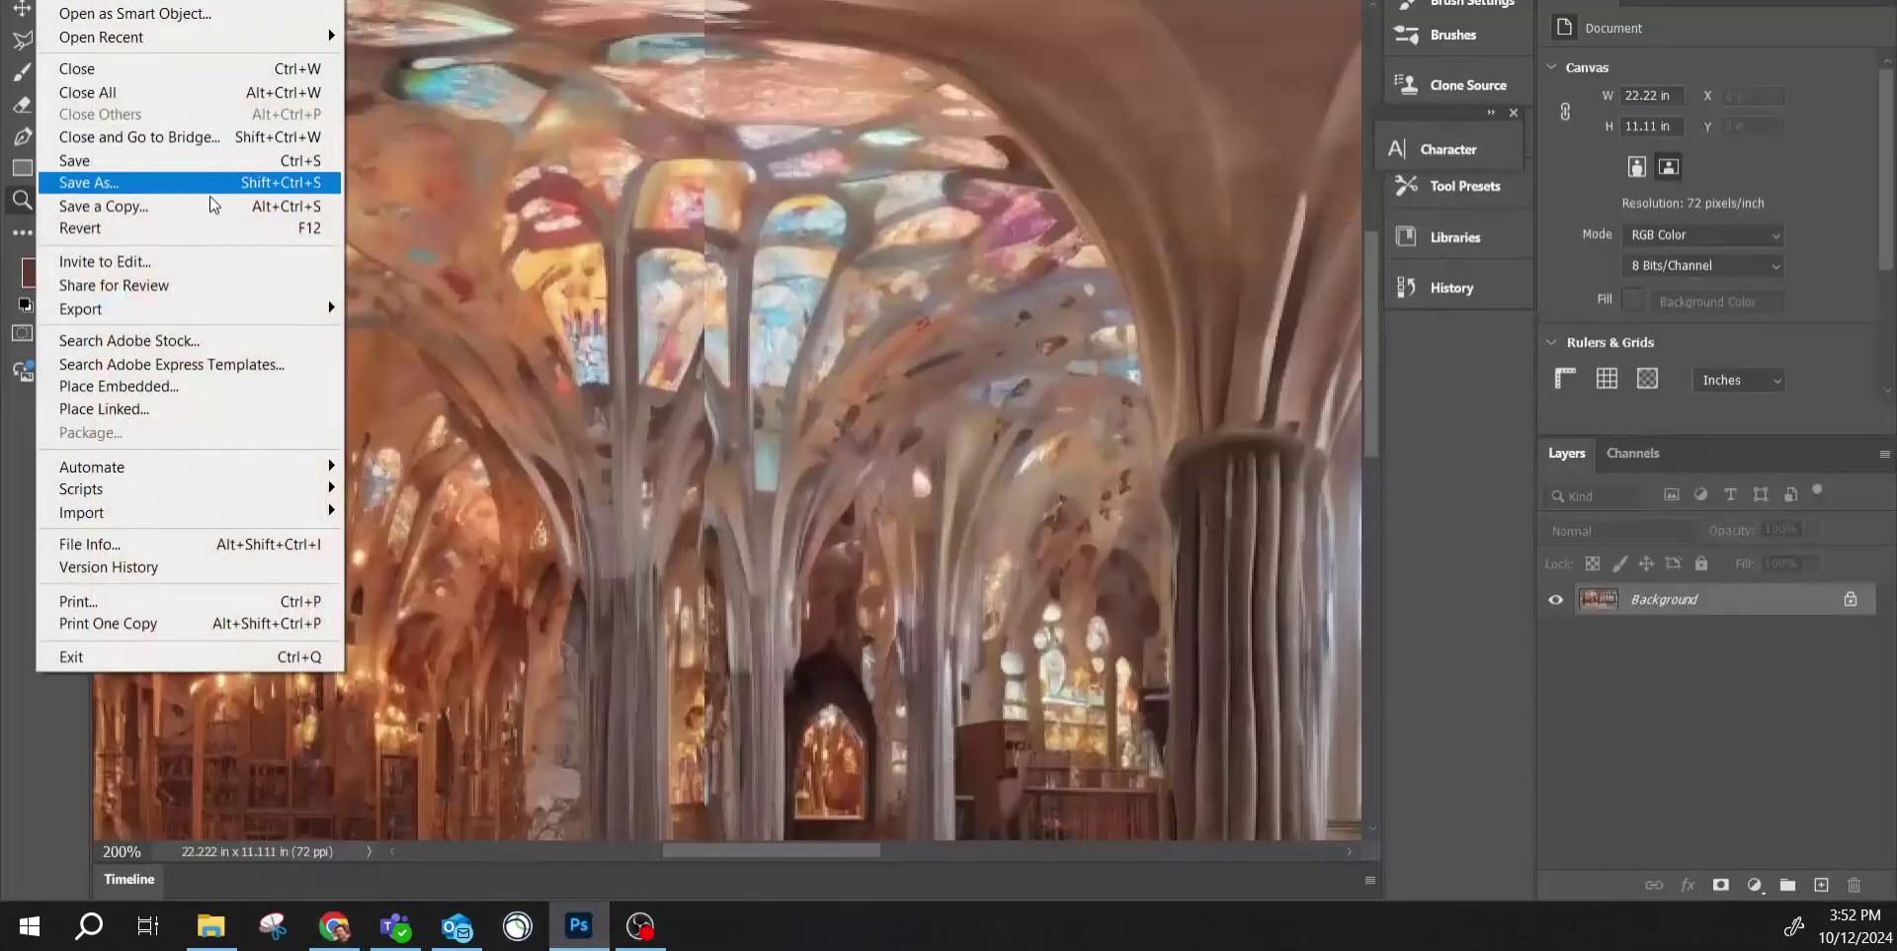
left_click(195, 193)
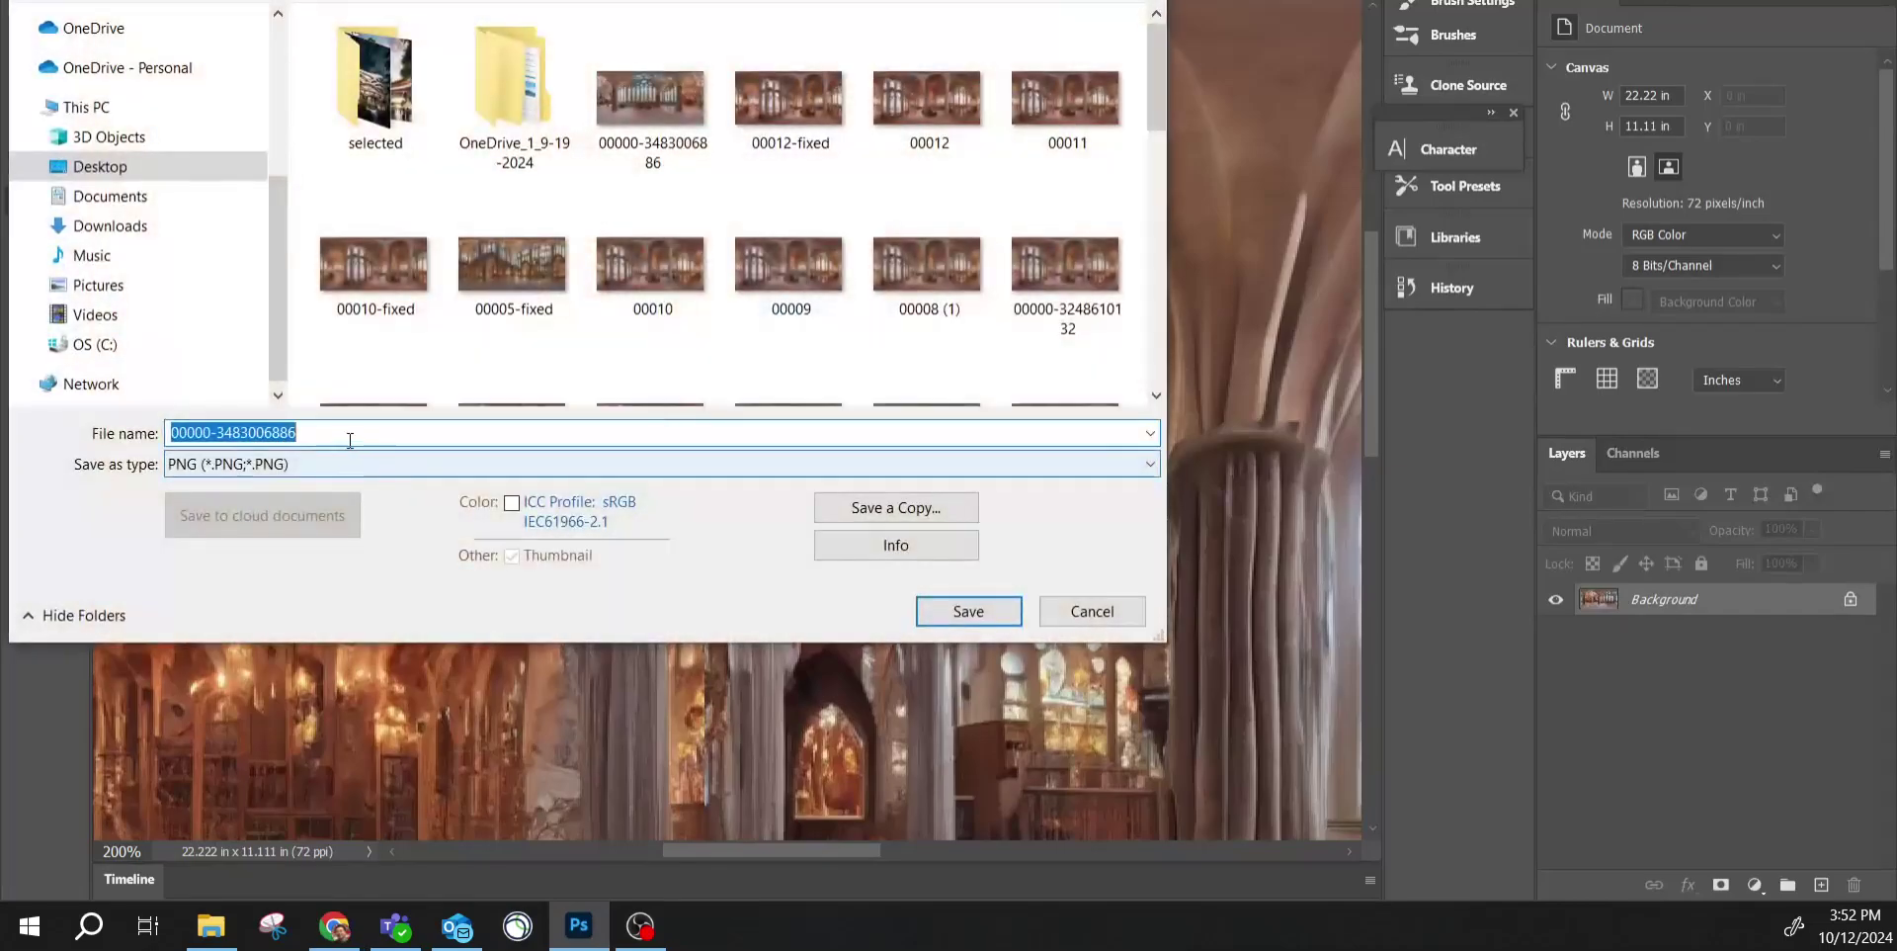
left_click(342, 427)
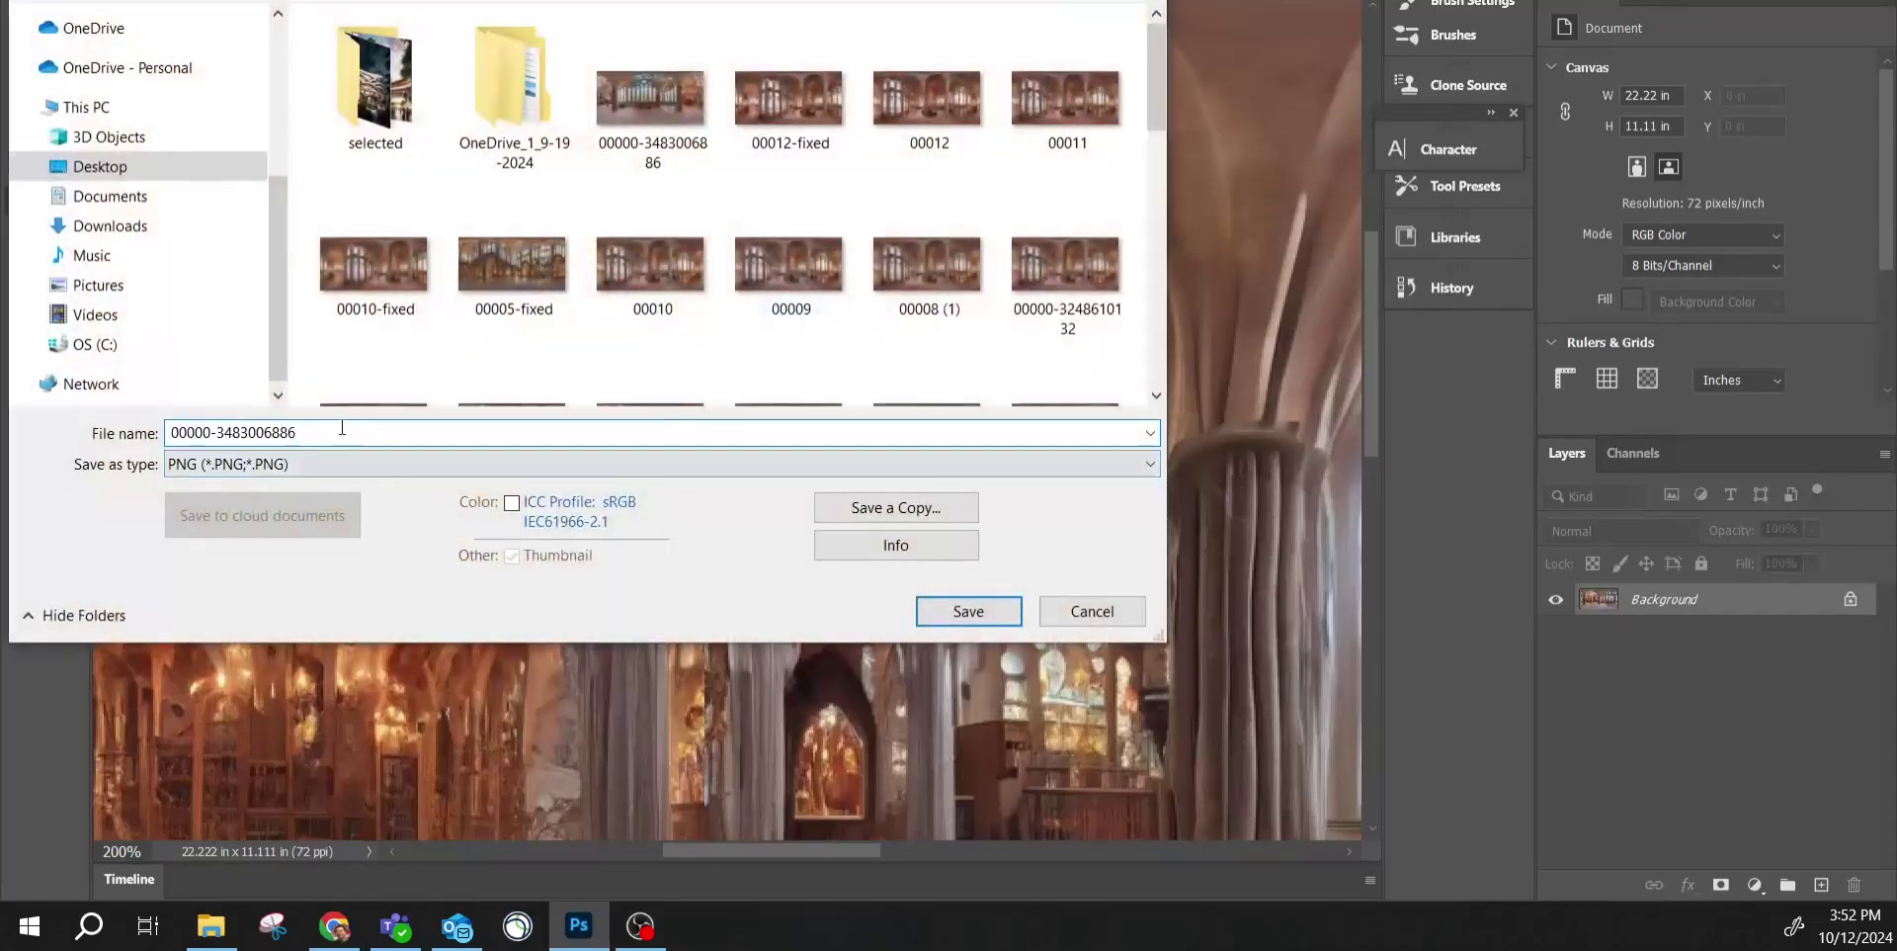
type("2")
key("Return")
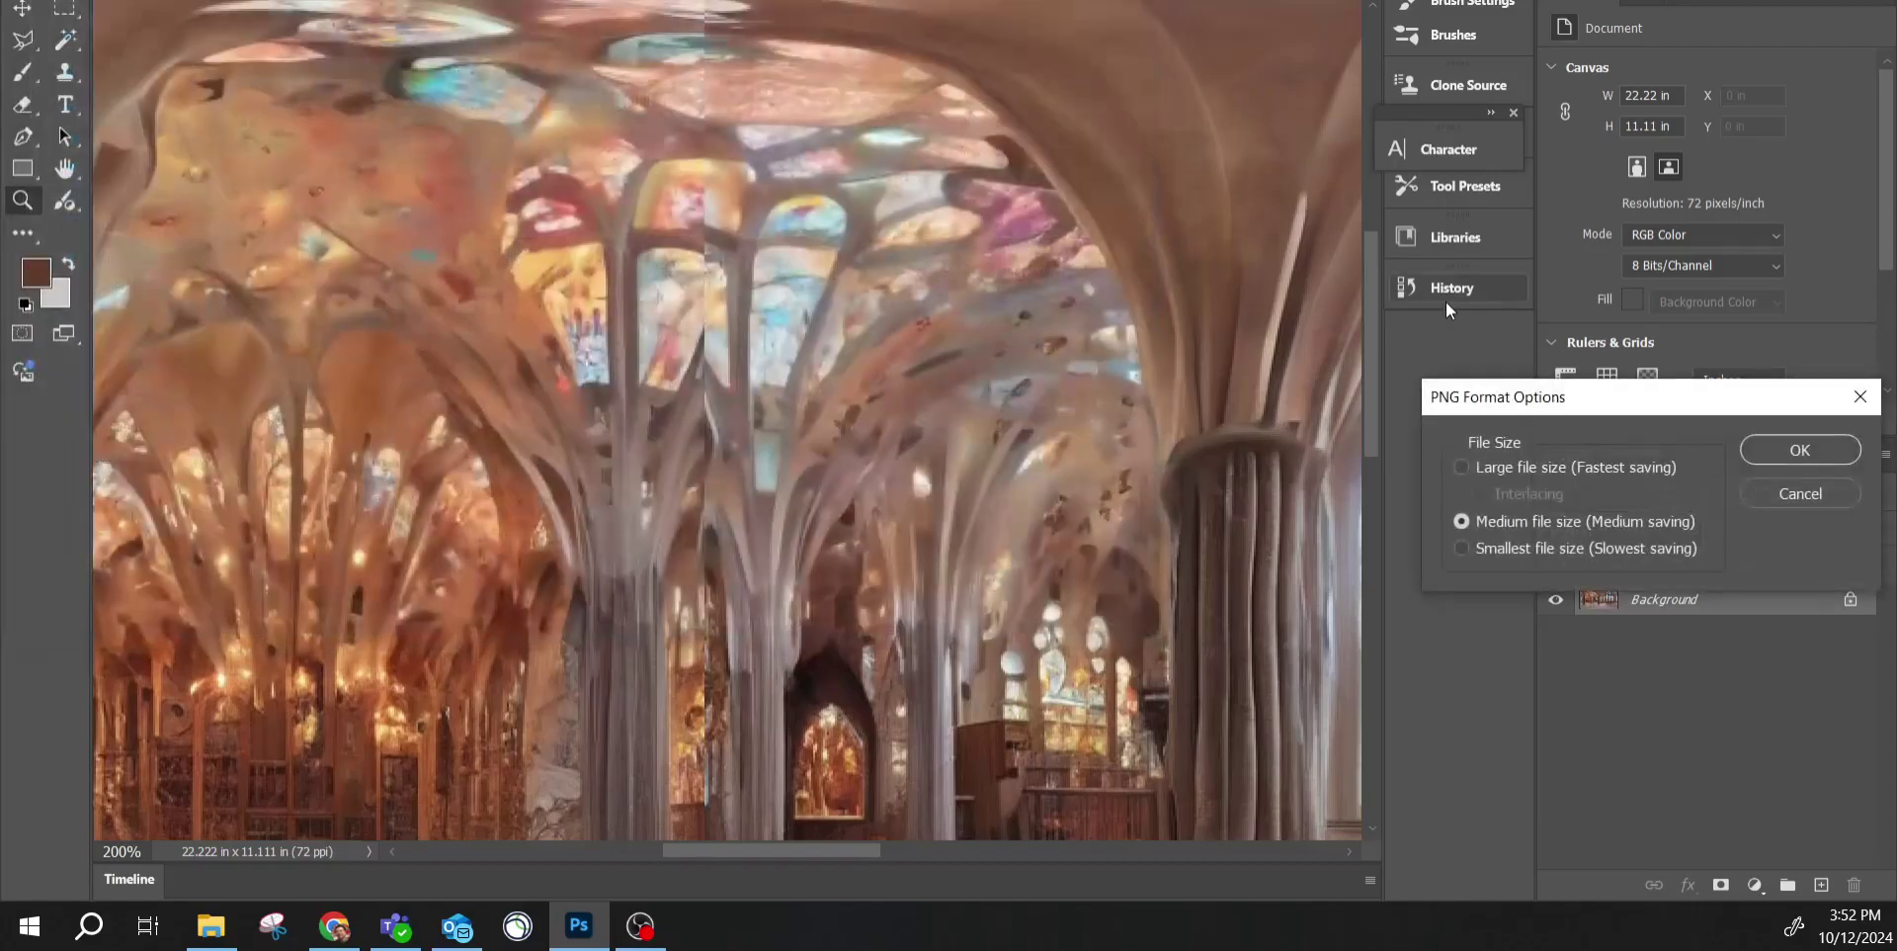
left_click(1846, 456)
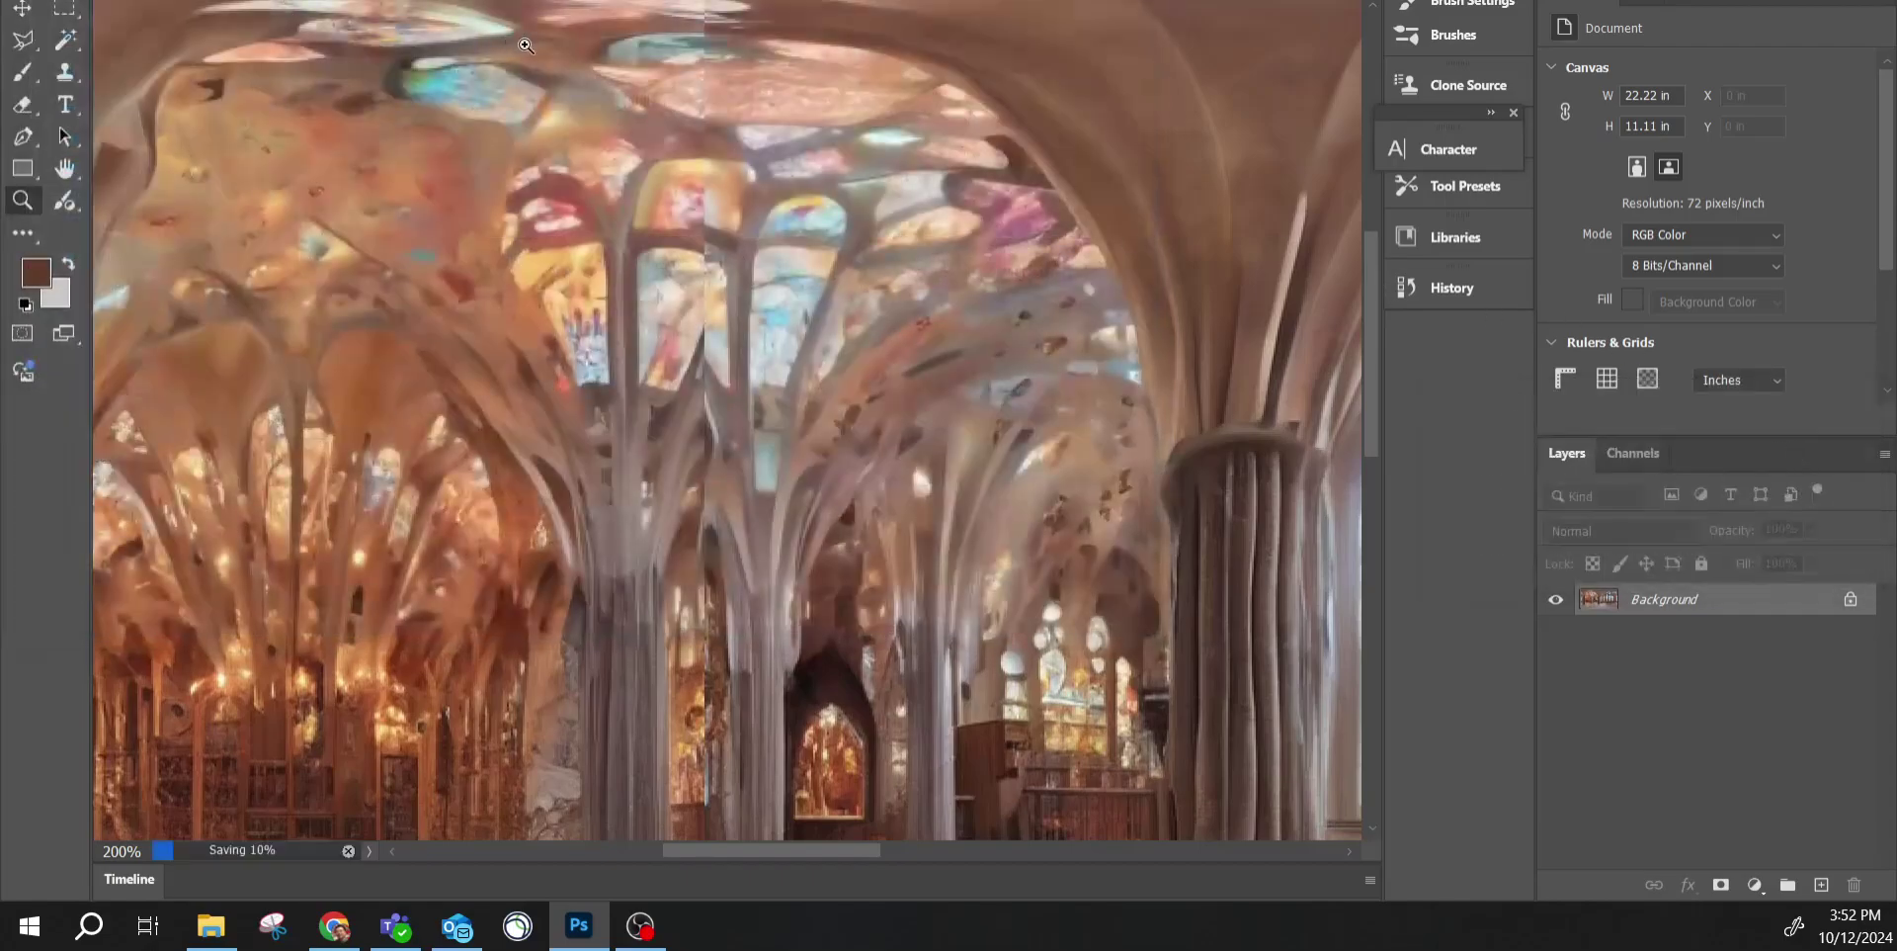
left_click_drag(748, 626, 419, 466)
left_click_drag(816, 264, 797, 407)
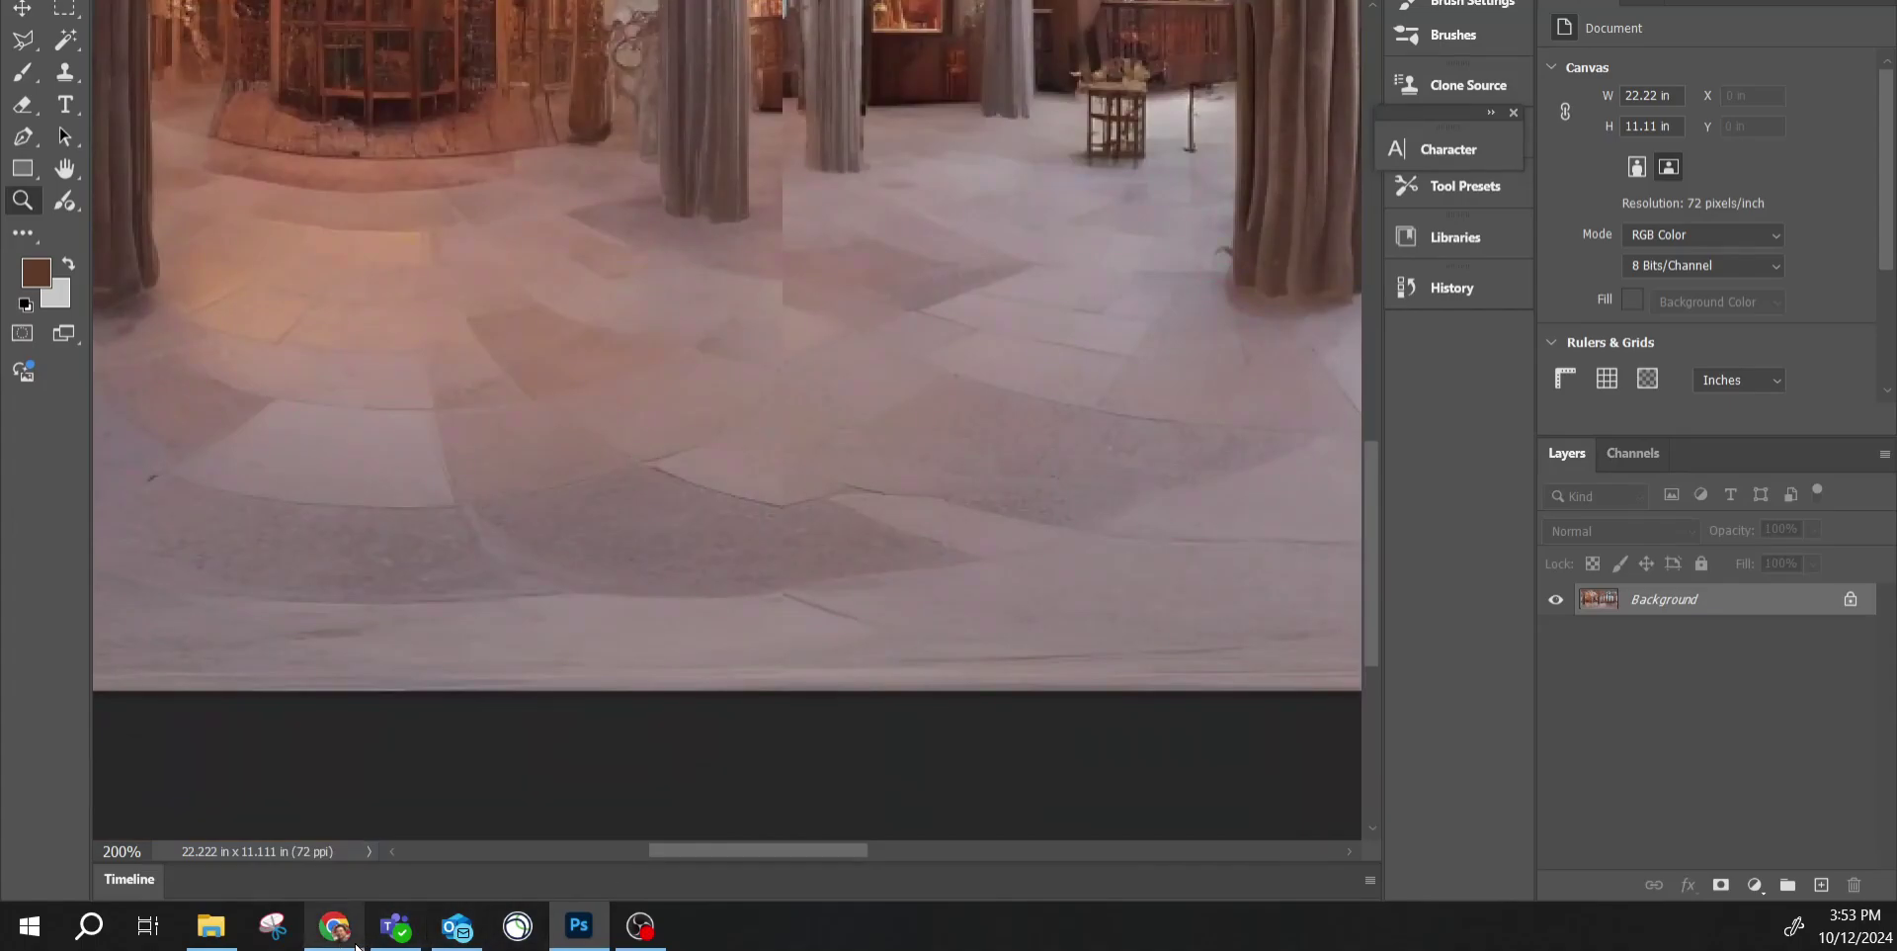
Drag the newly saved panorama onto the img2img source image box.
mouse_move(339, 943)
left_click(409, 812)
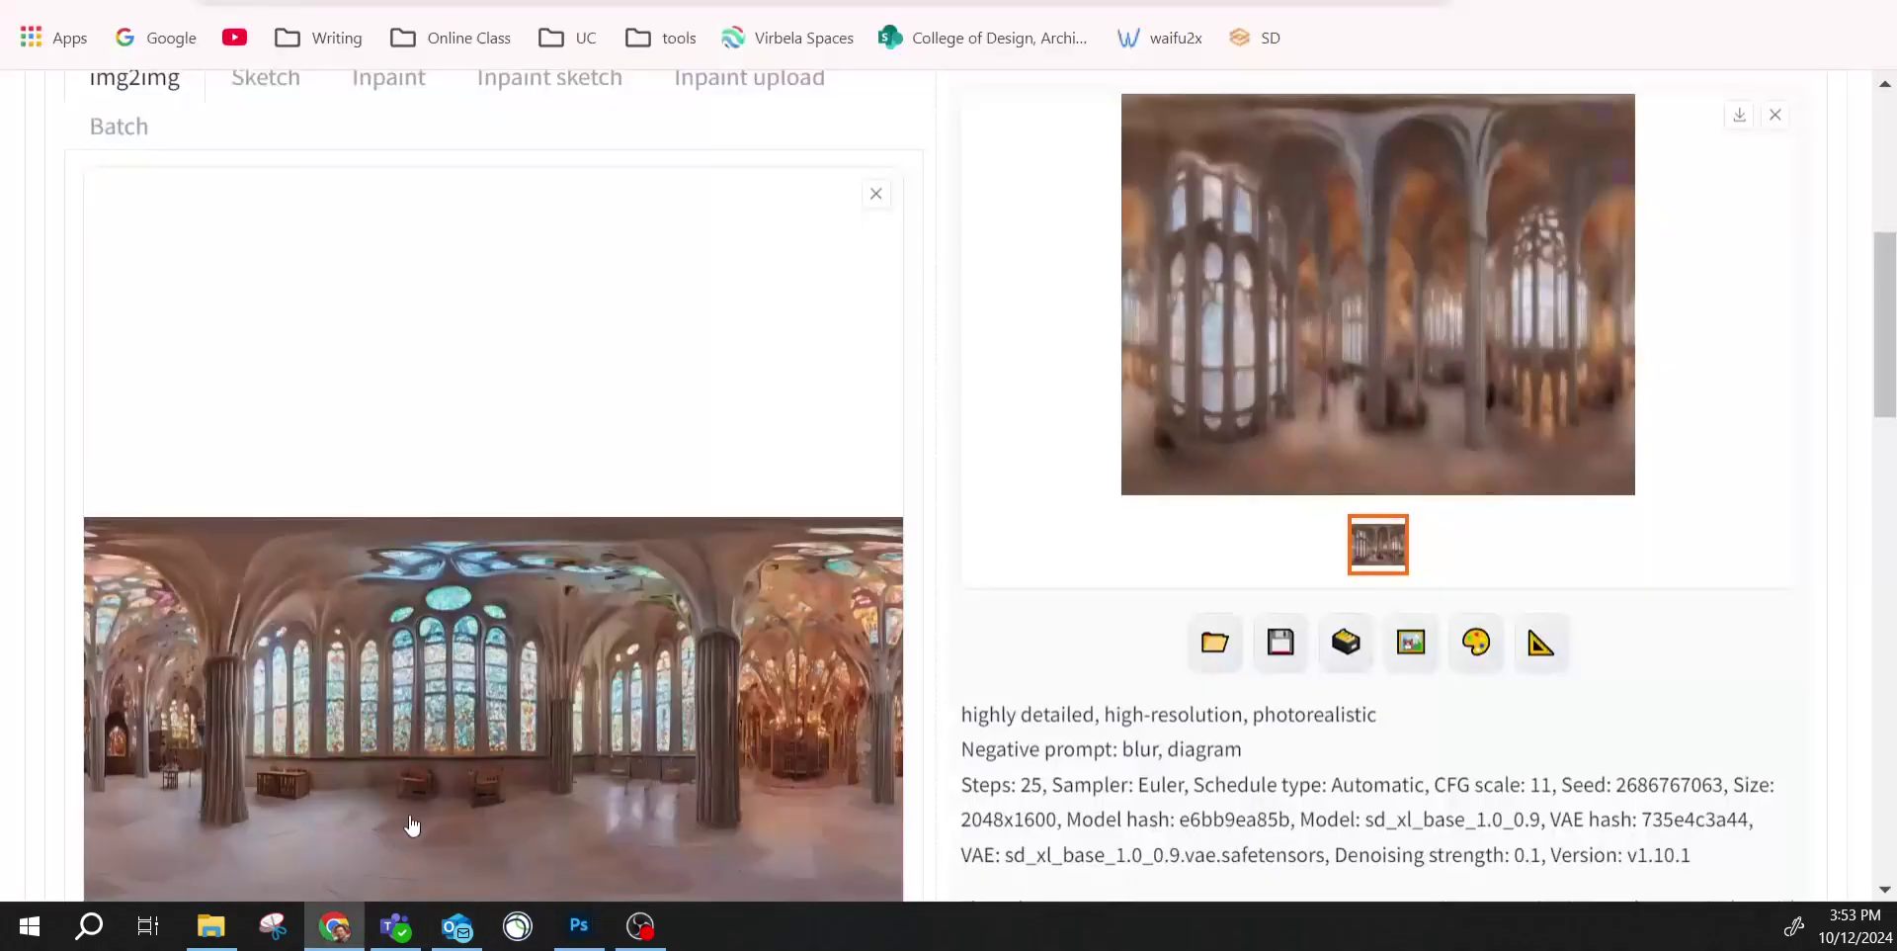
left_click(210, 926)
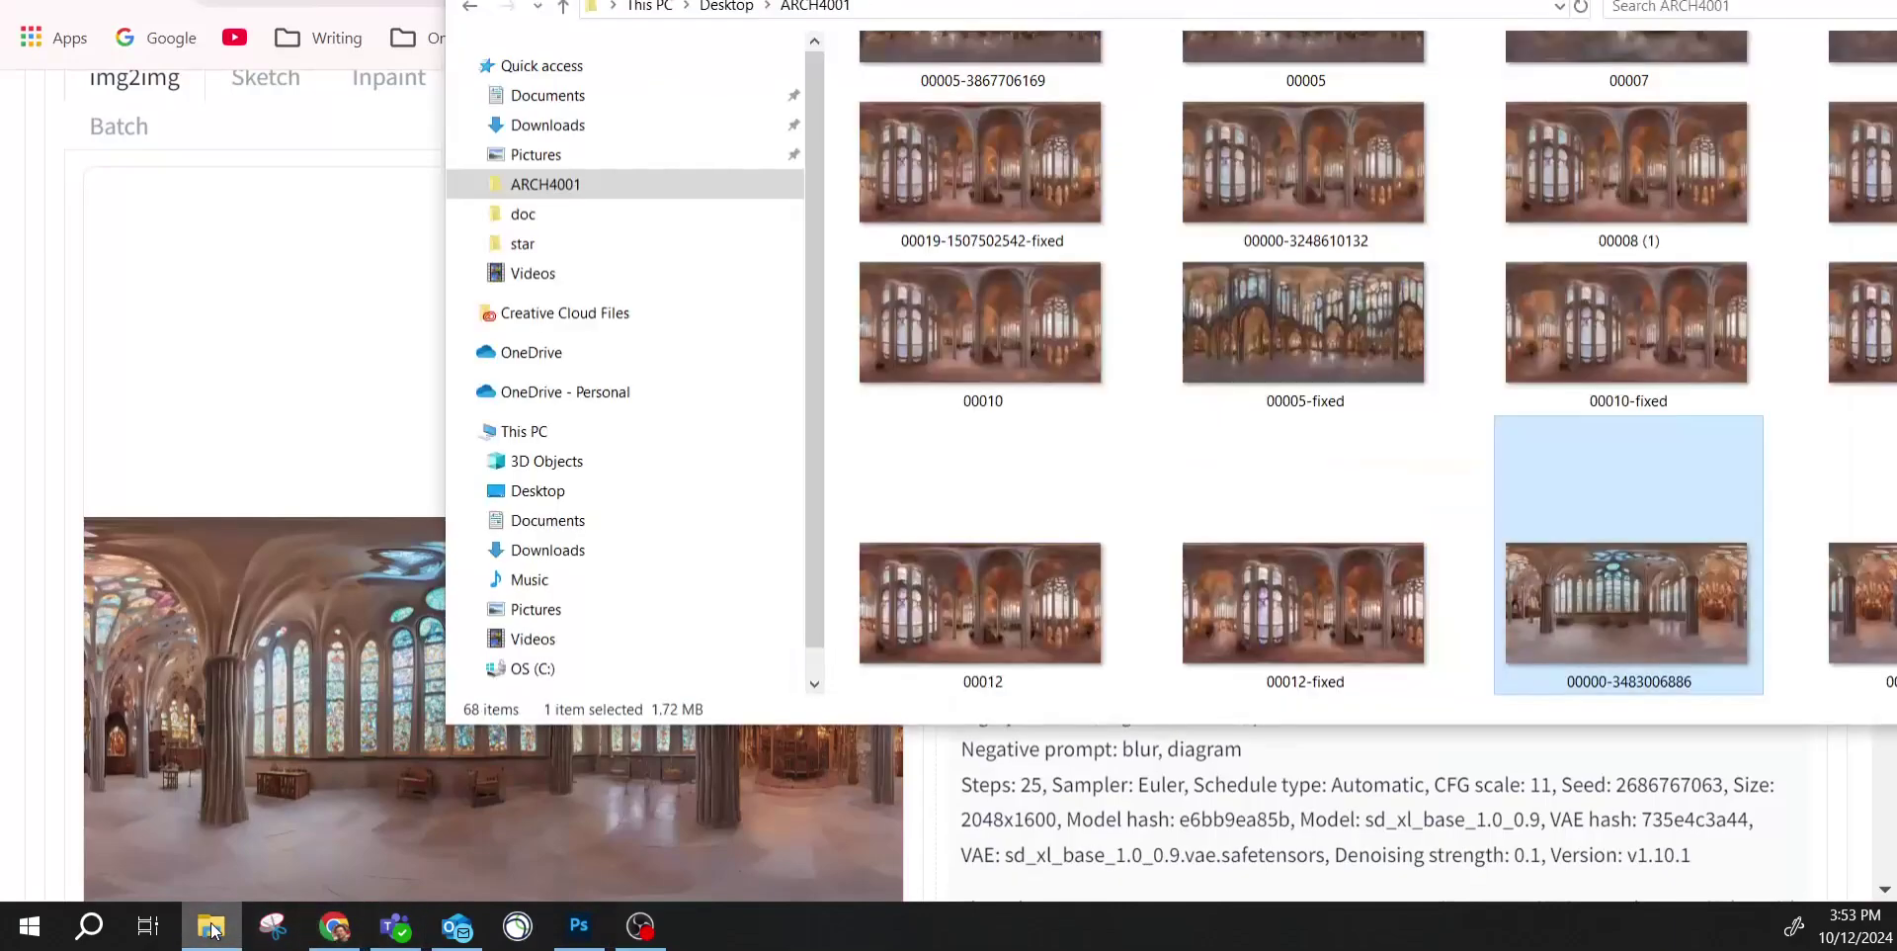
left_click(1837, 623)
left_click_drag(1872, 632, 296, 514)
Change the img2img Width from 2048 to 1600.
scroll(518, 669, "down", 1)
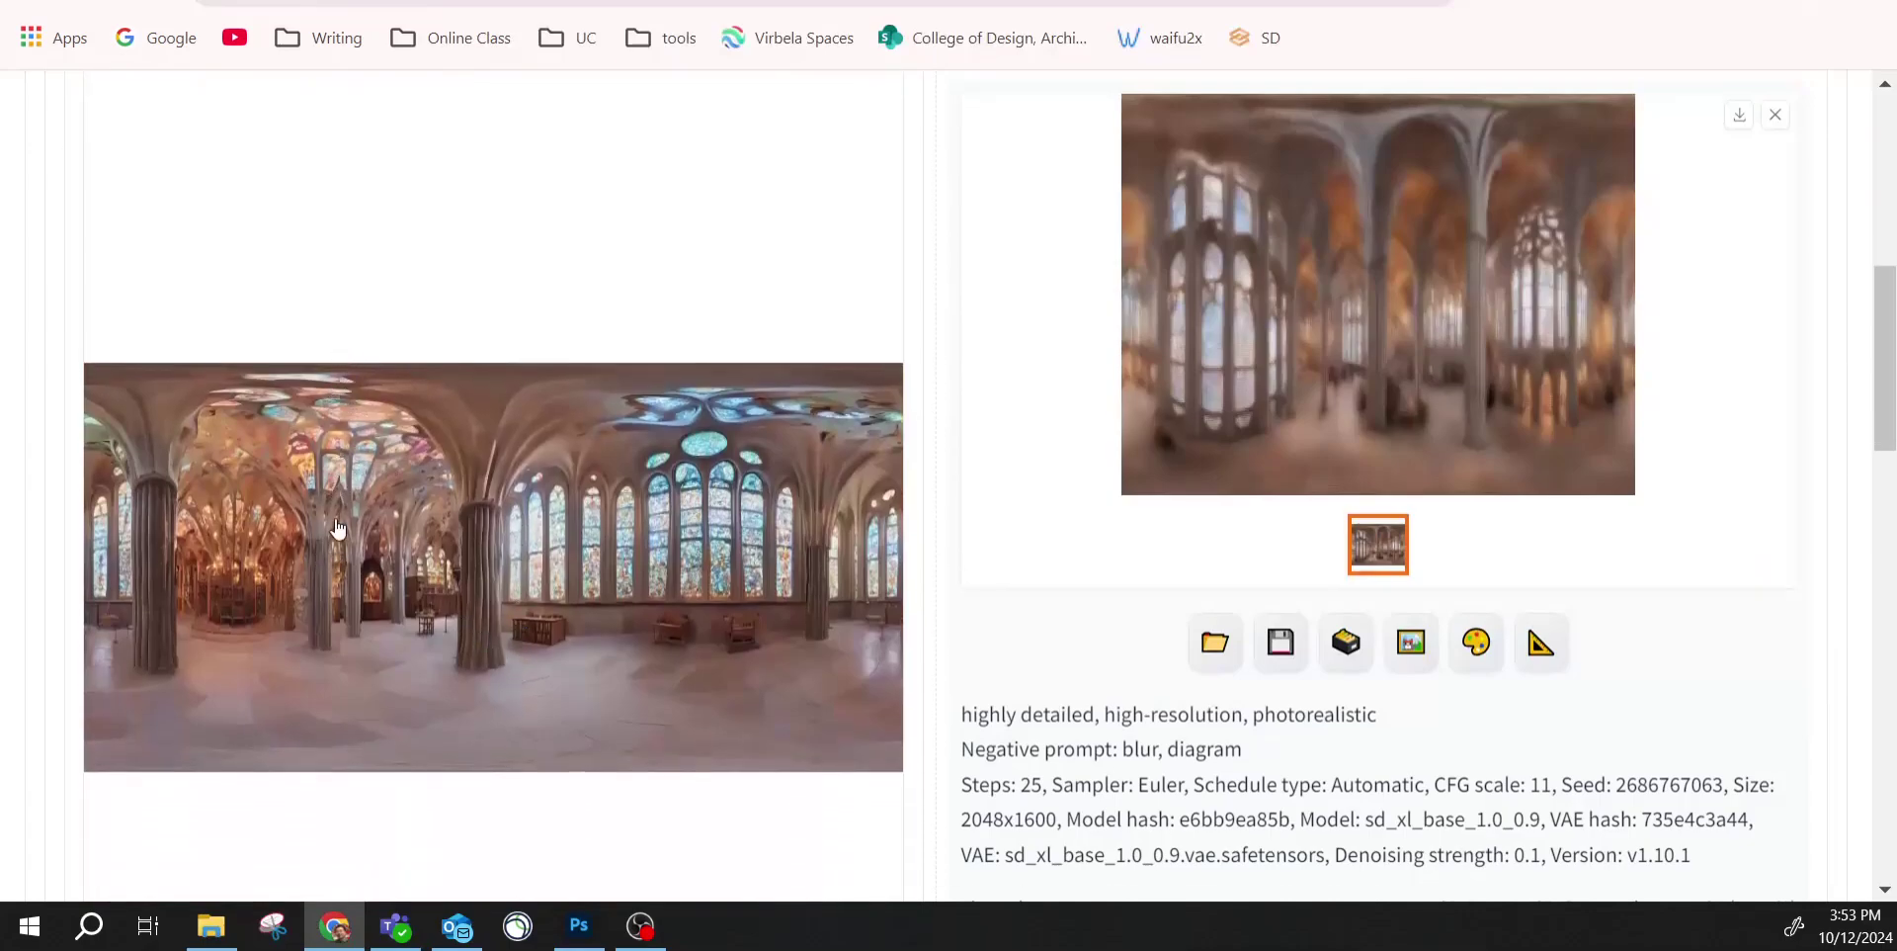
scroll(736, 532, "down", 5)
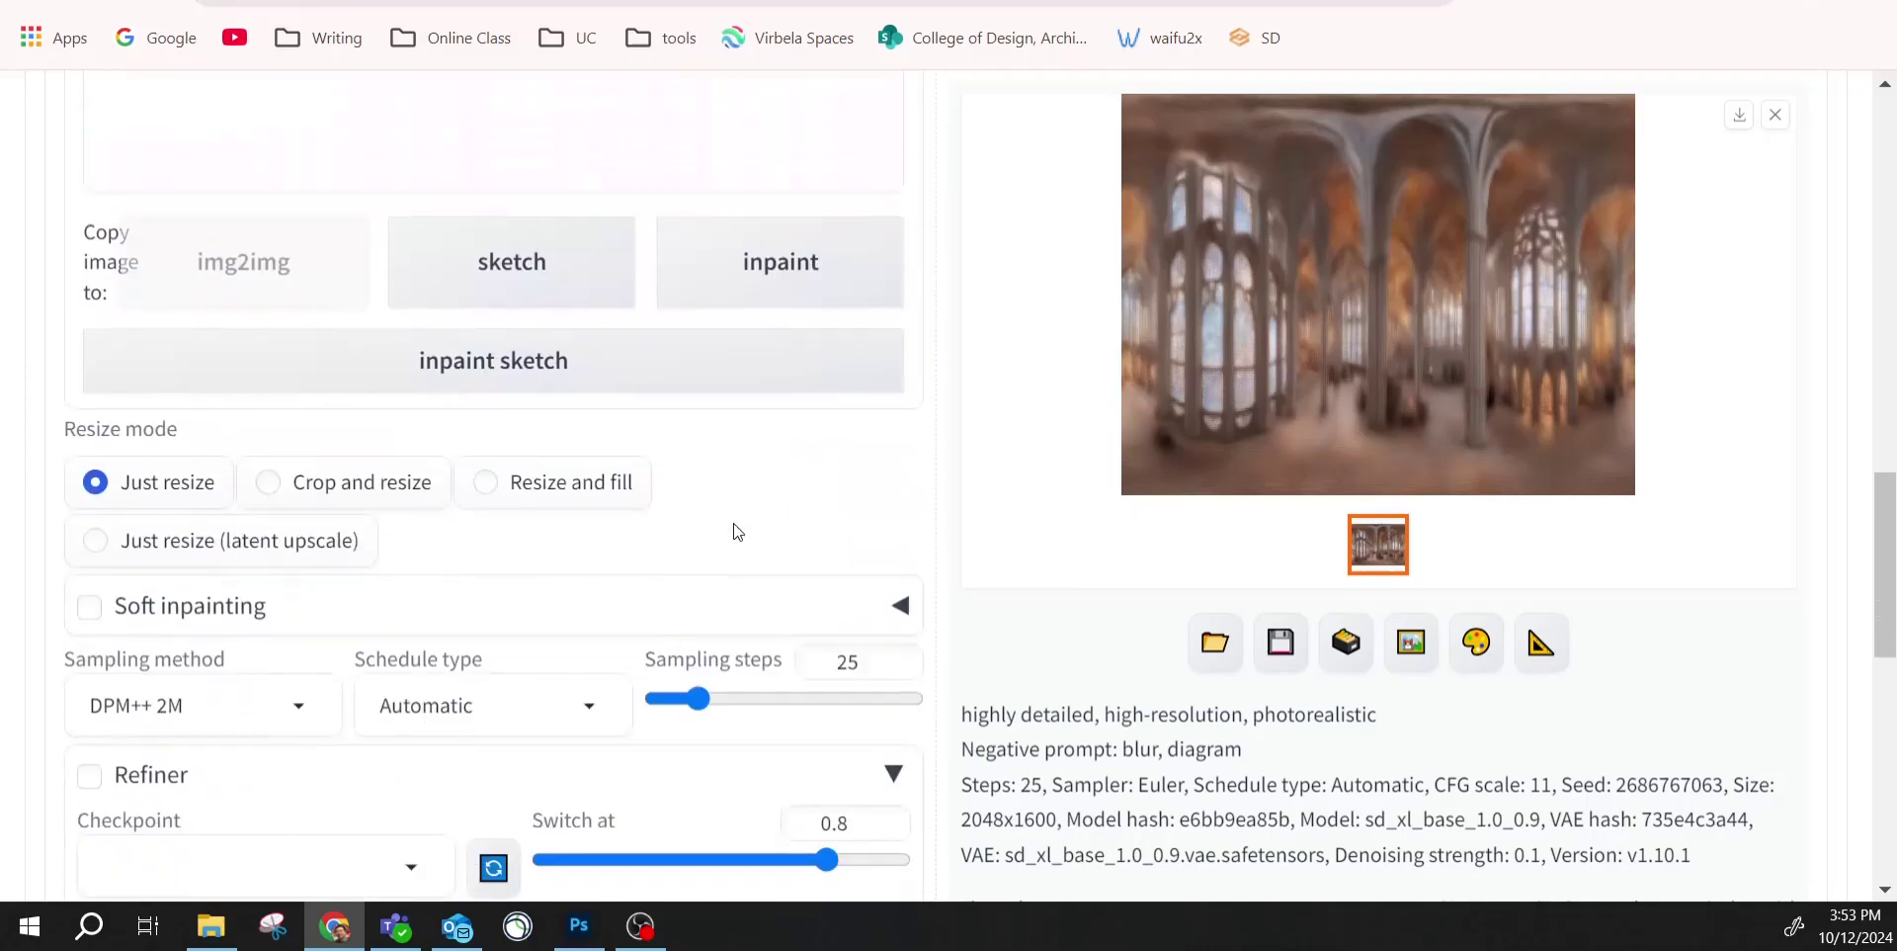
scroll(682, 529, "down", 3)
scroll(247, 363, "up", 3)
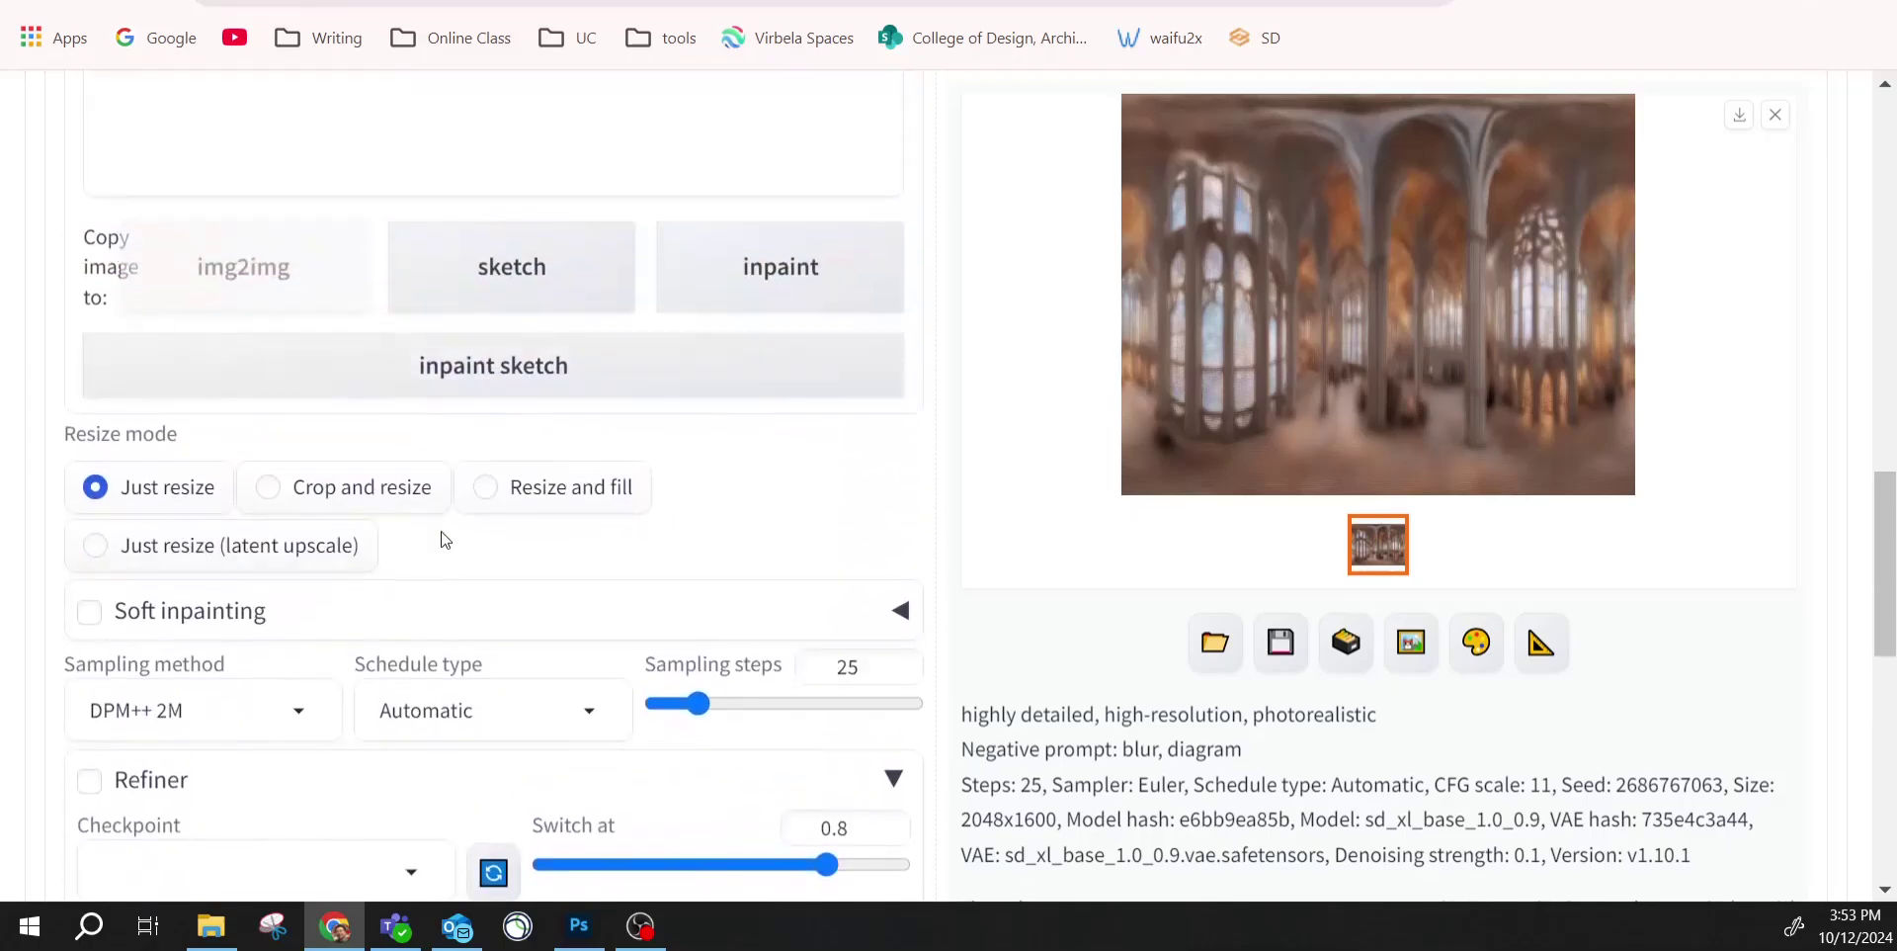
scroll(601, 618, "down", 3)
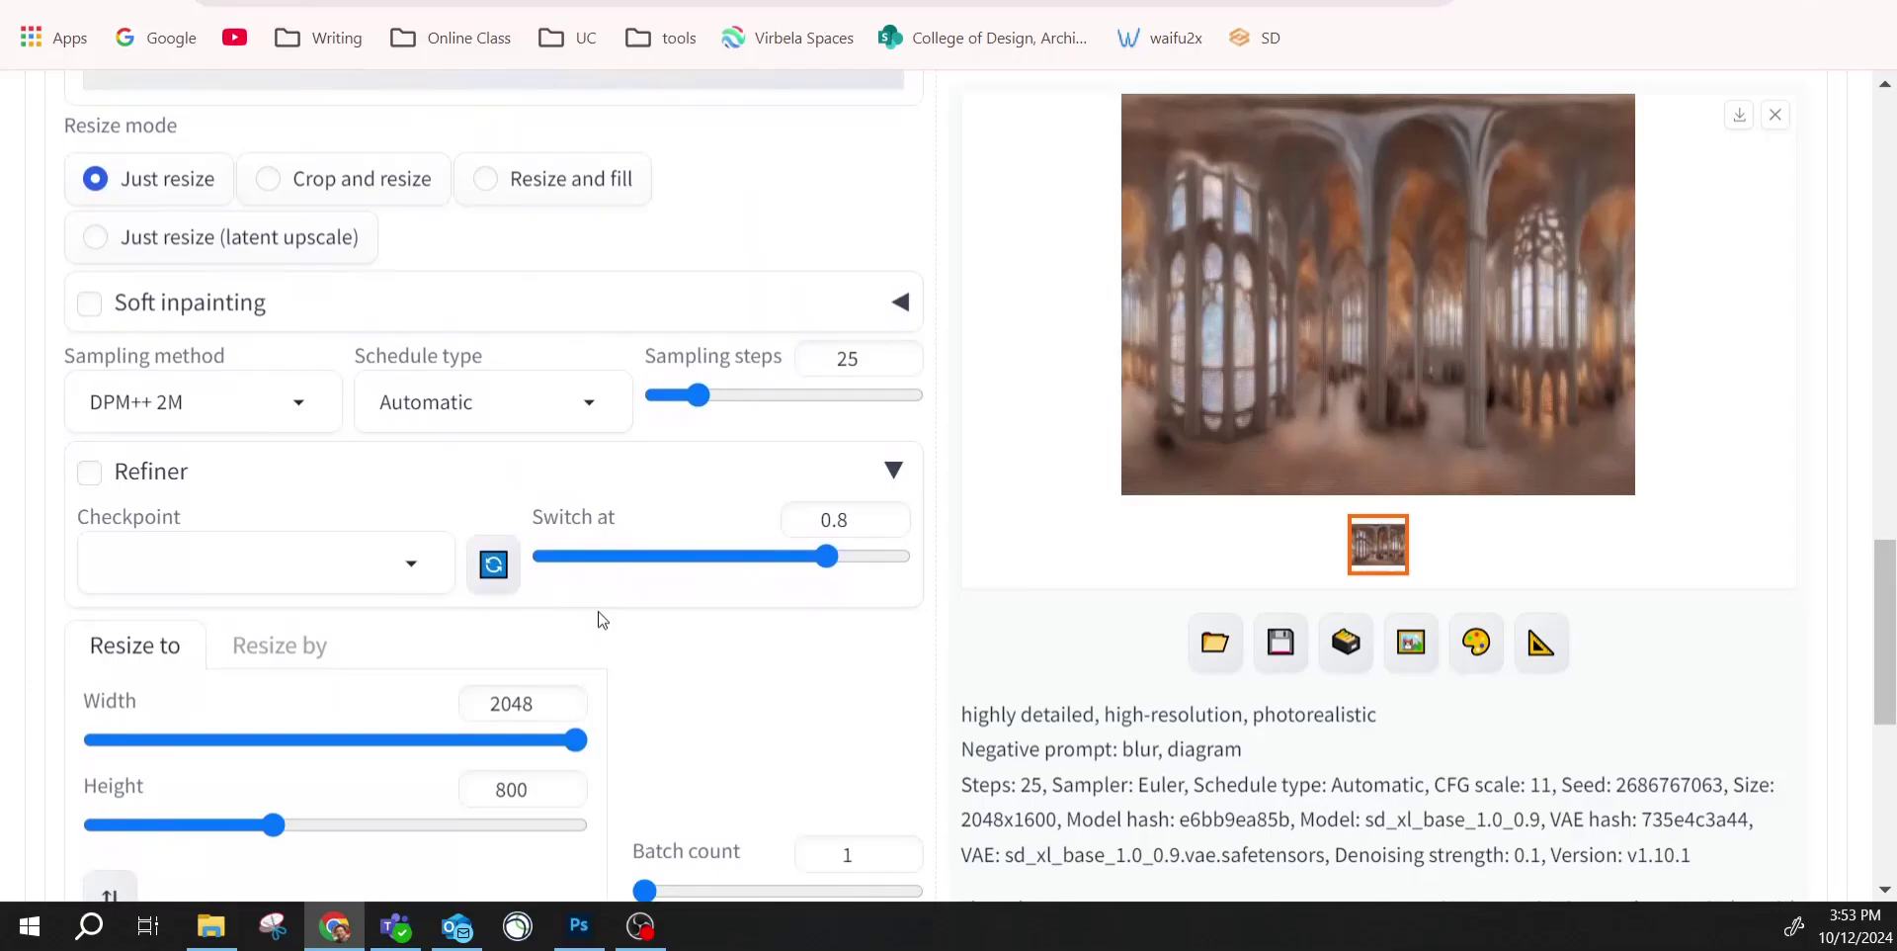
scroll(601, 619, "down", 2)
left_click(534, 549)
double_click(535, 550)
type("1600")
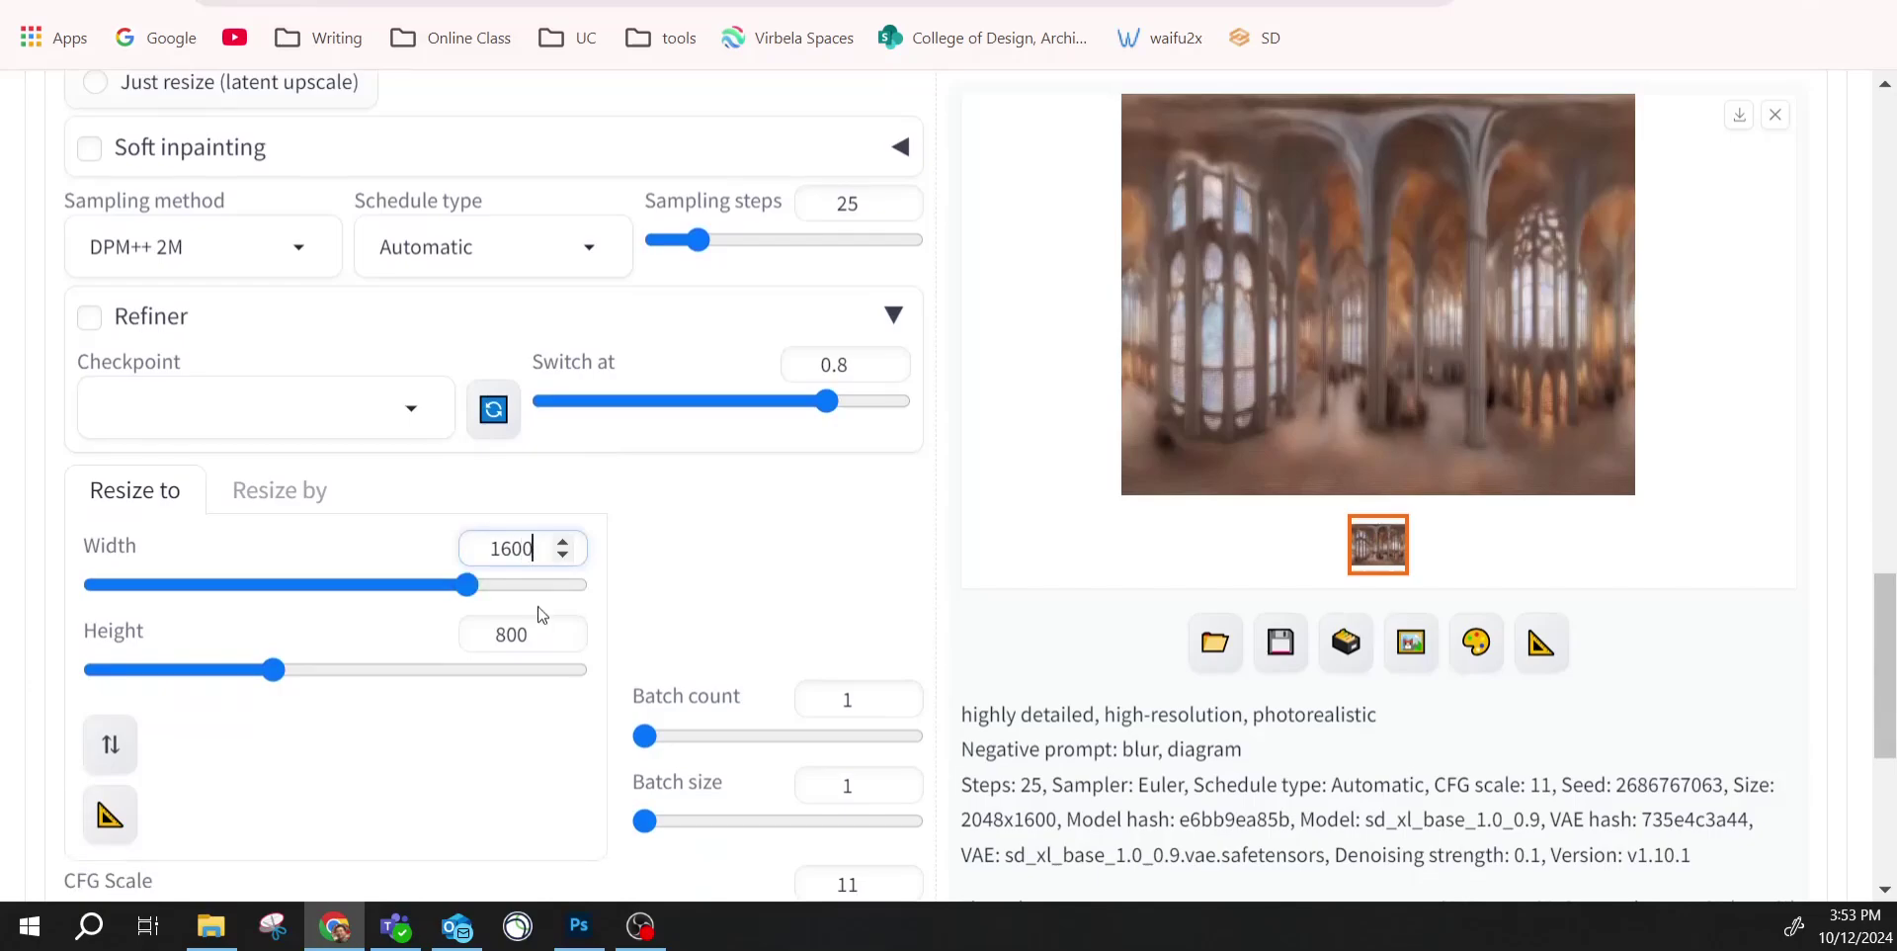
scroll(591, 558, "up", 15)
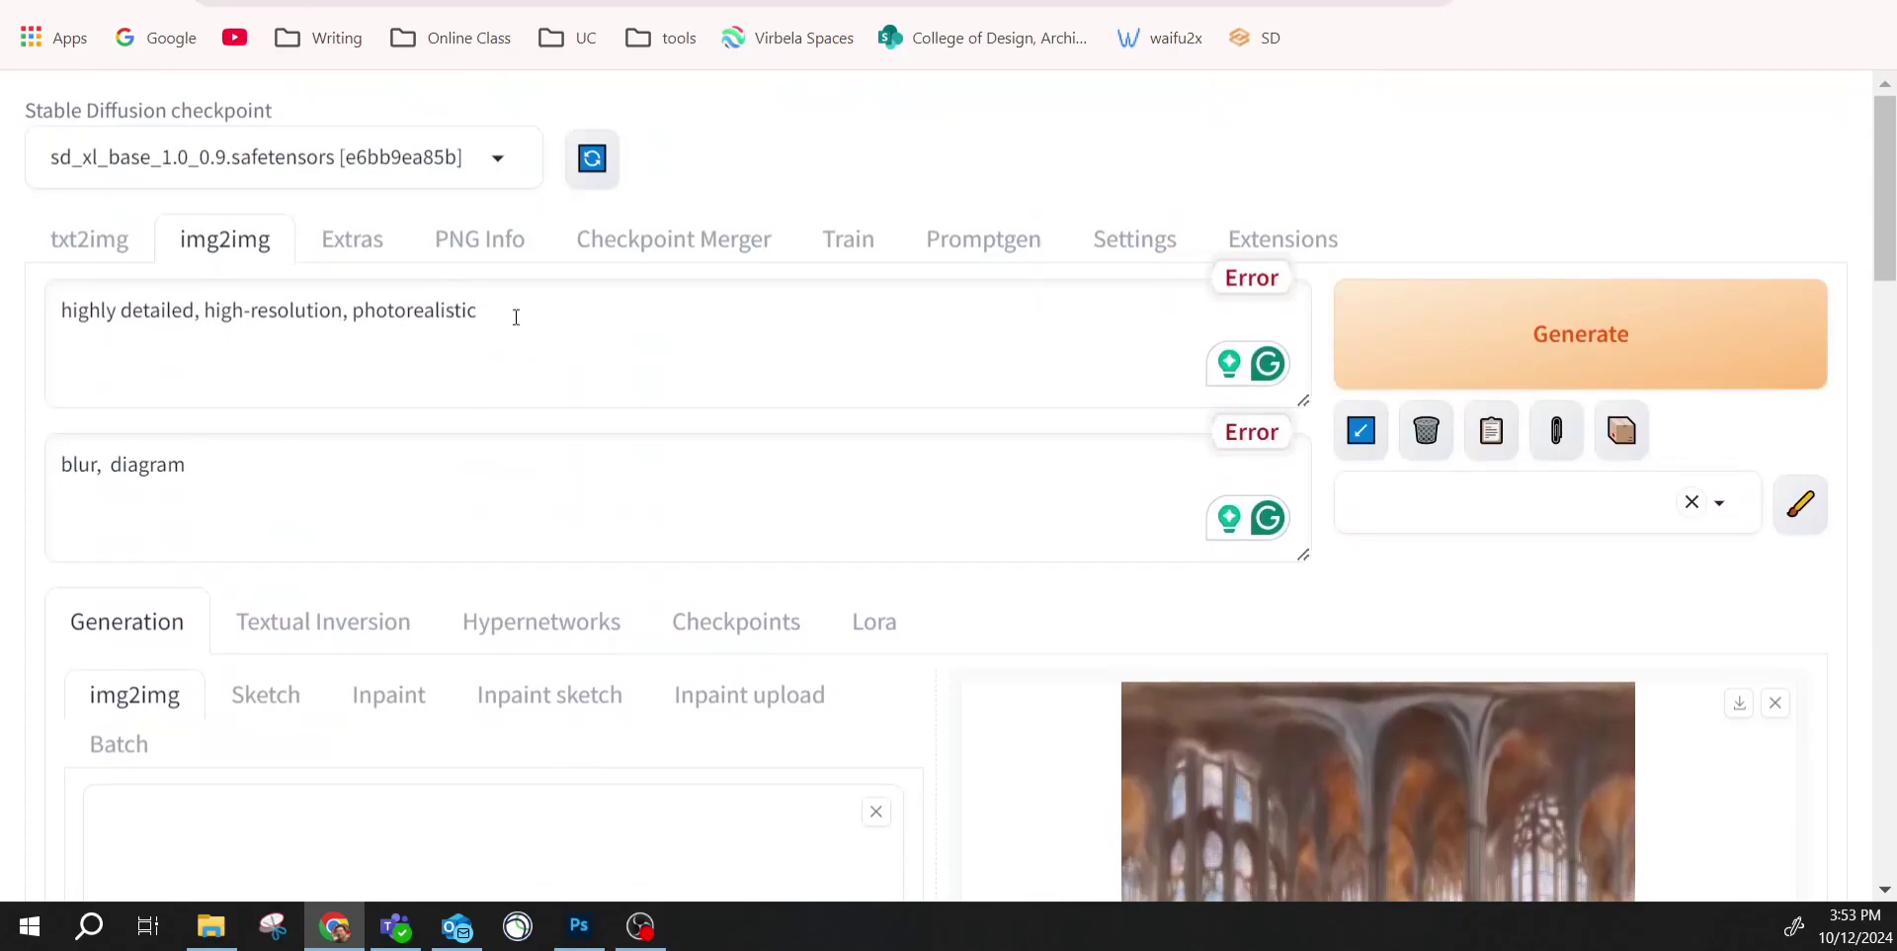
left_click_drag(516, 316, 57, 310)
left_click(246, 468)
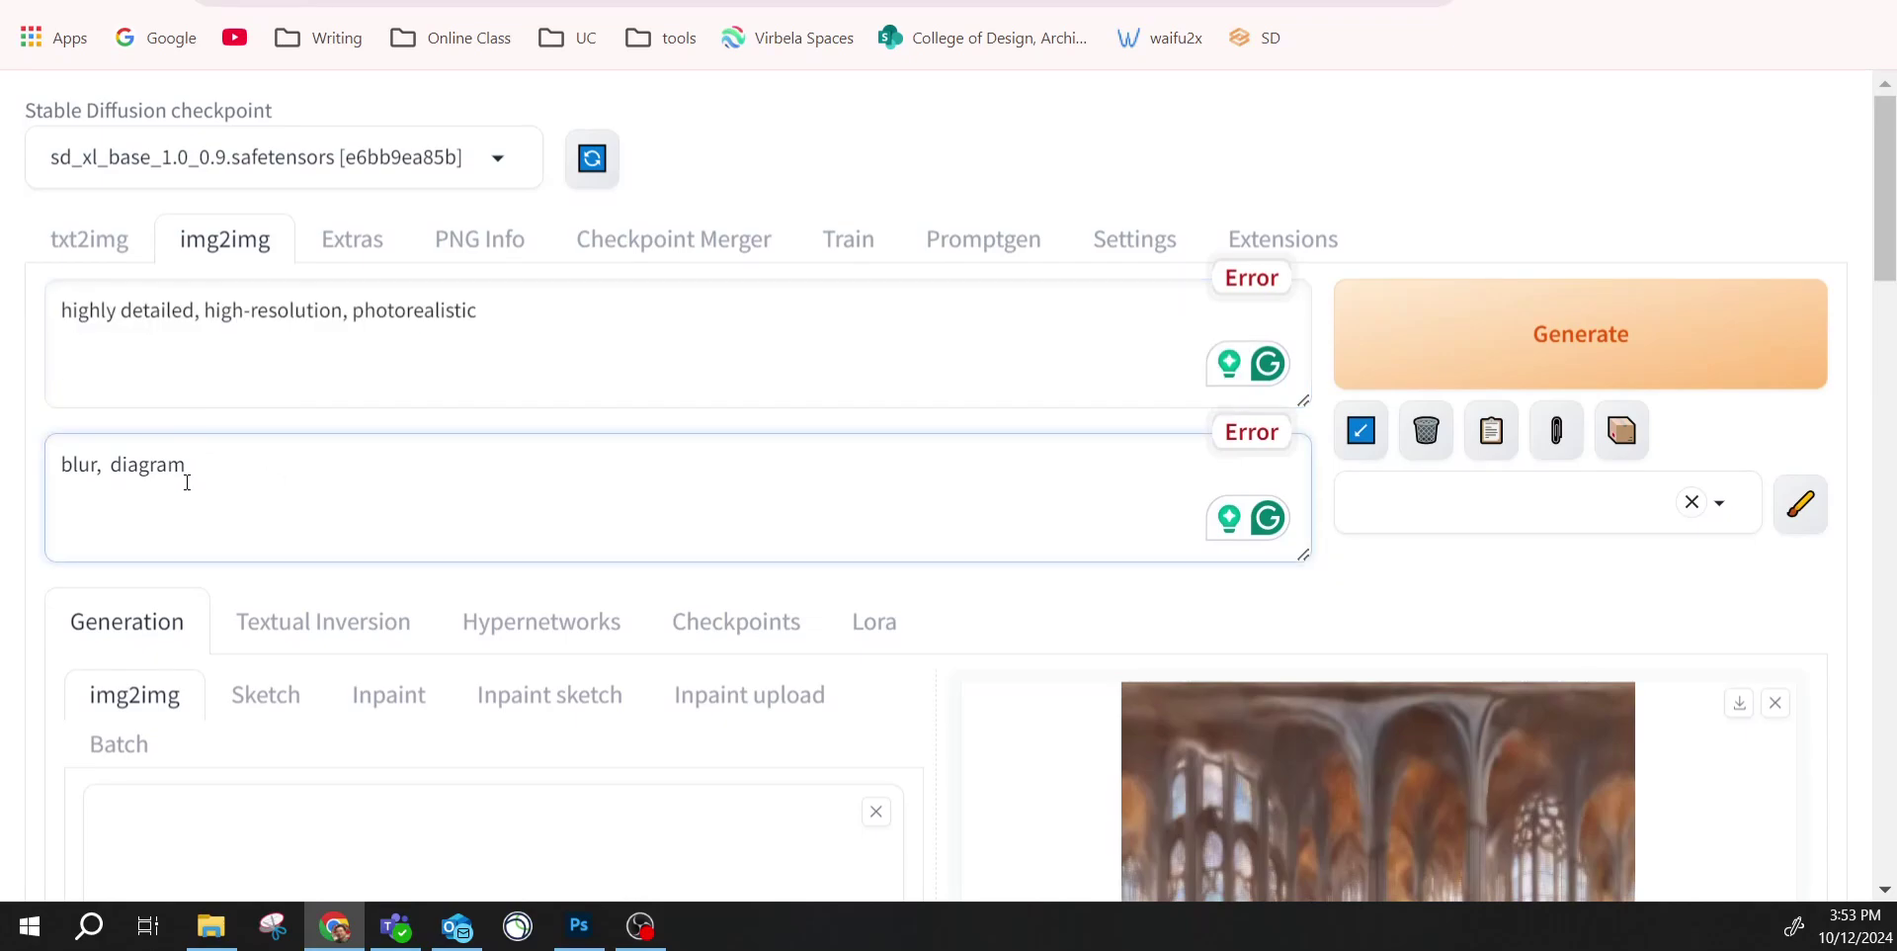
scroll(269, 509, "down", 10)
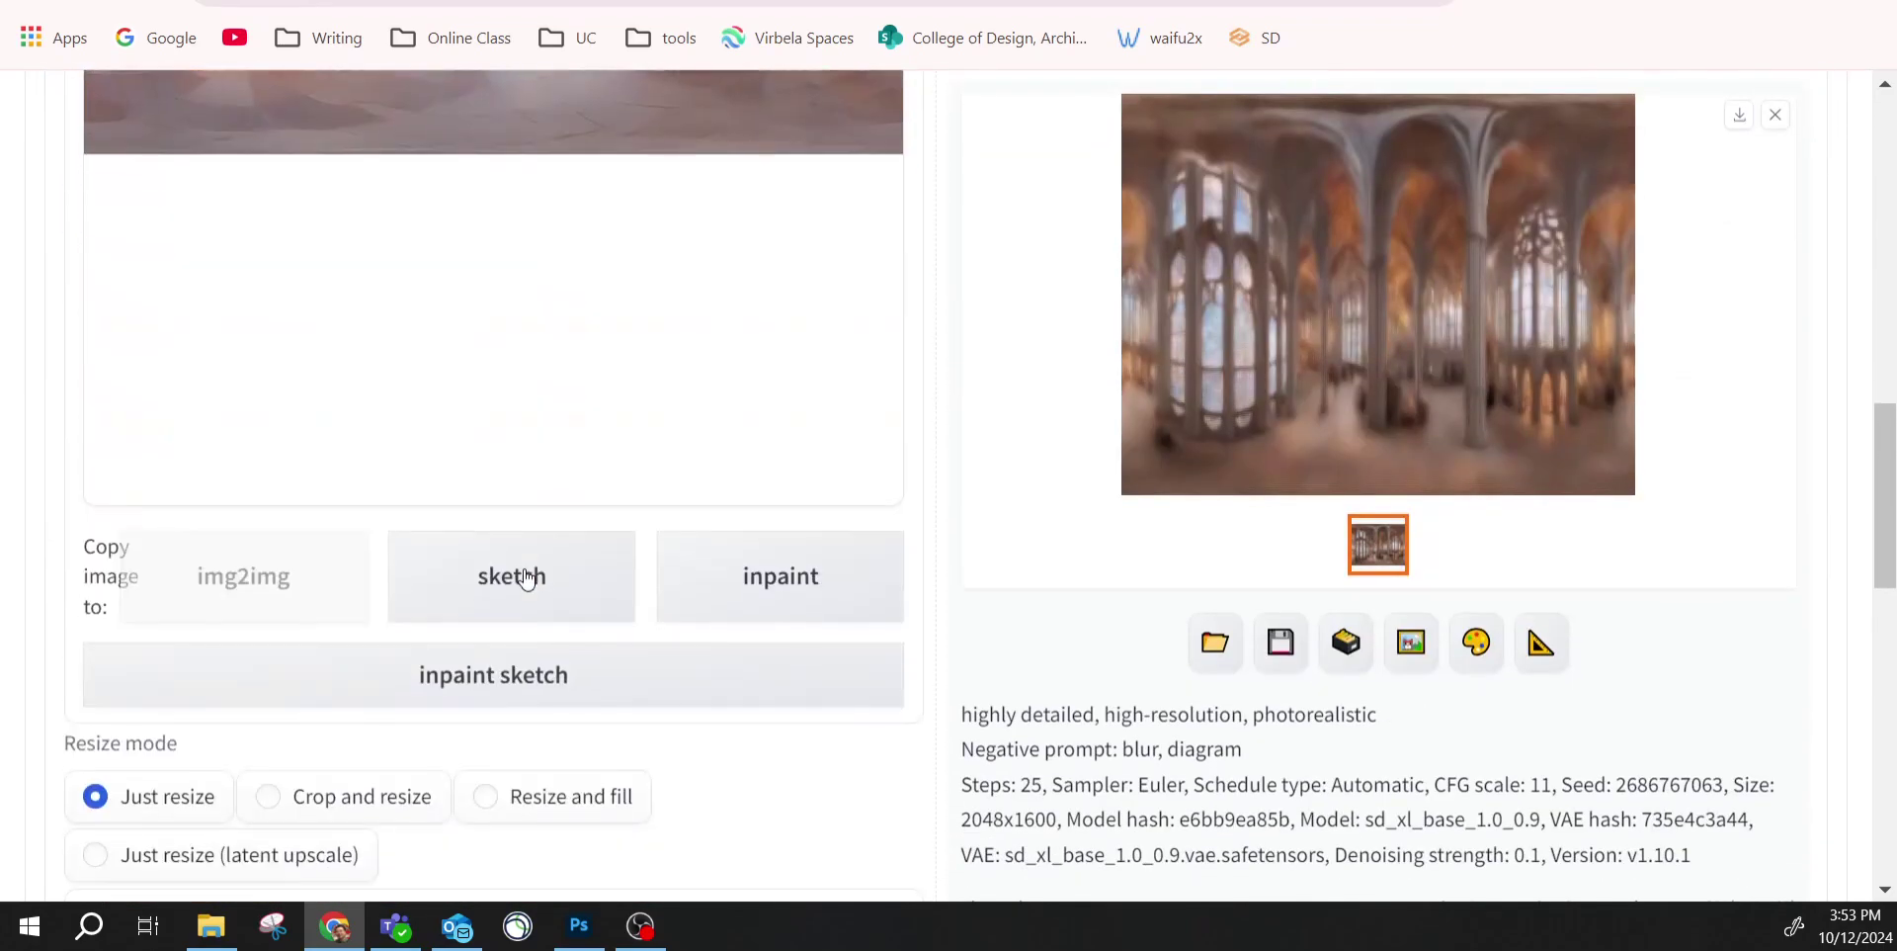
scroll(754, 601, "down", 3)
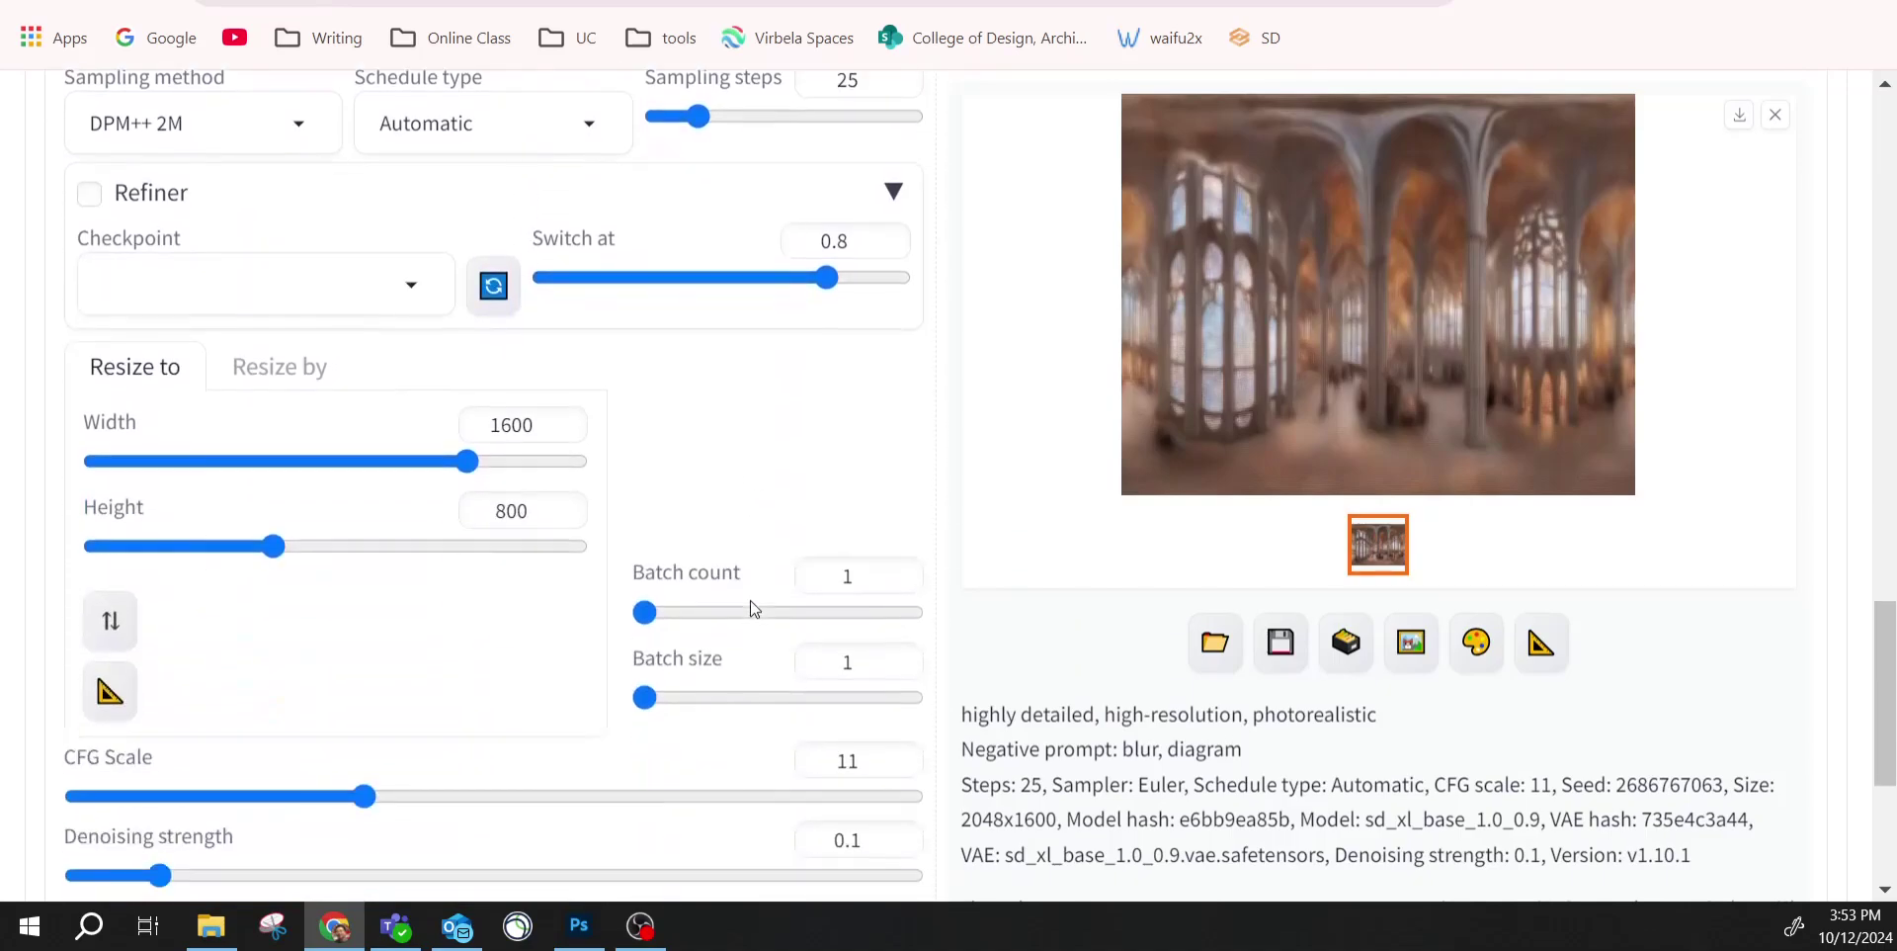
scroll(769, 622, "down", 3)
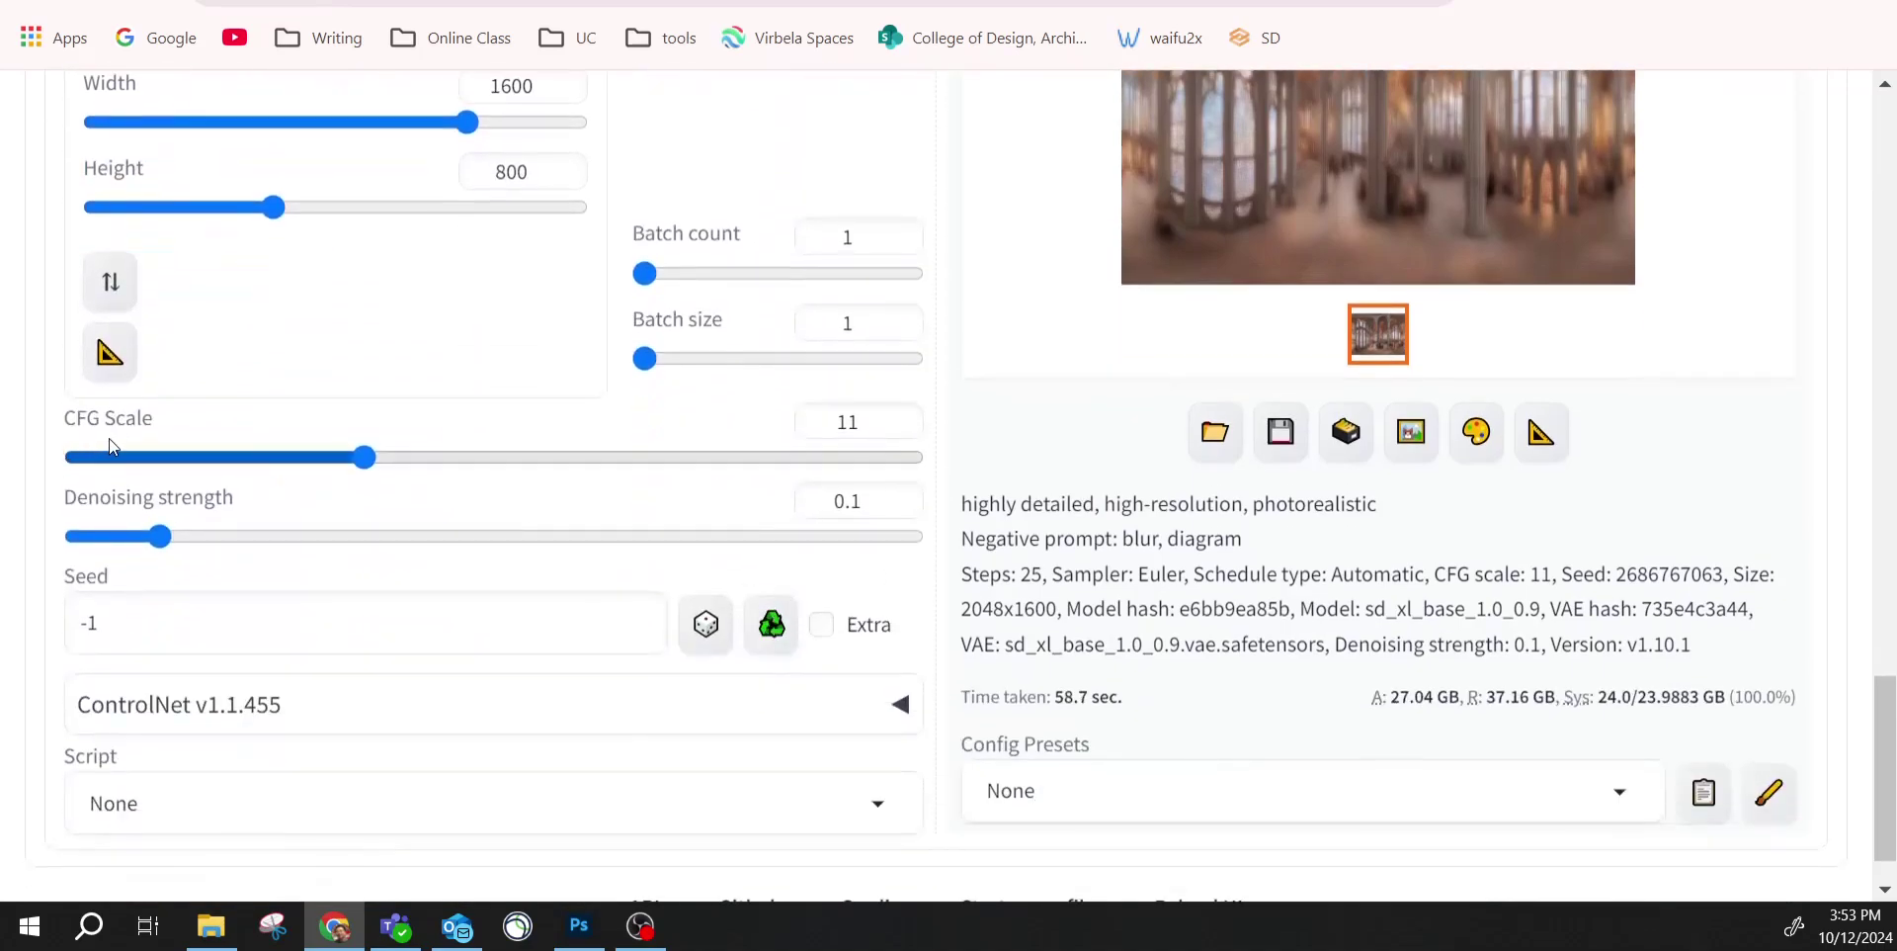
left_click_drag(865, 503, 790, 505)
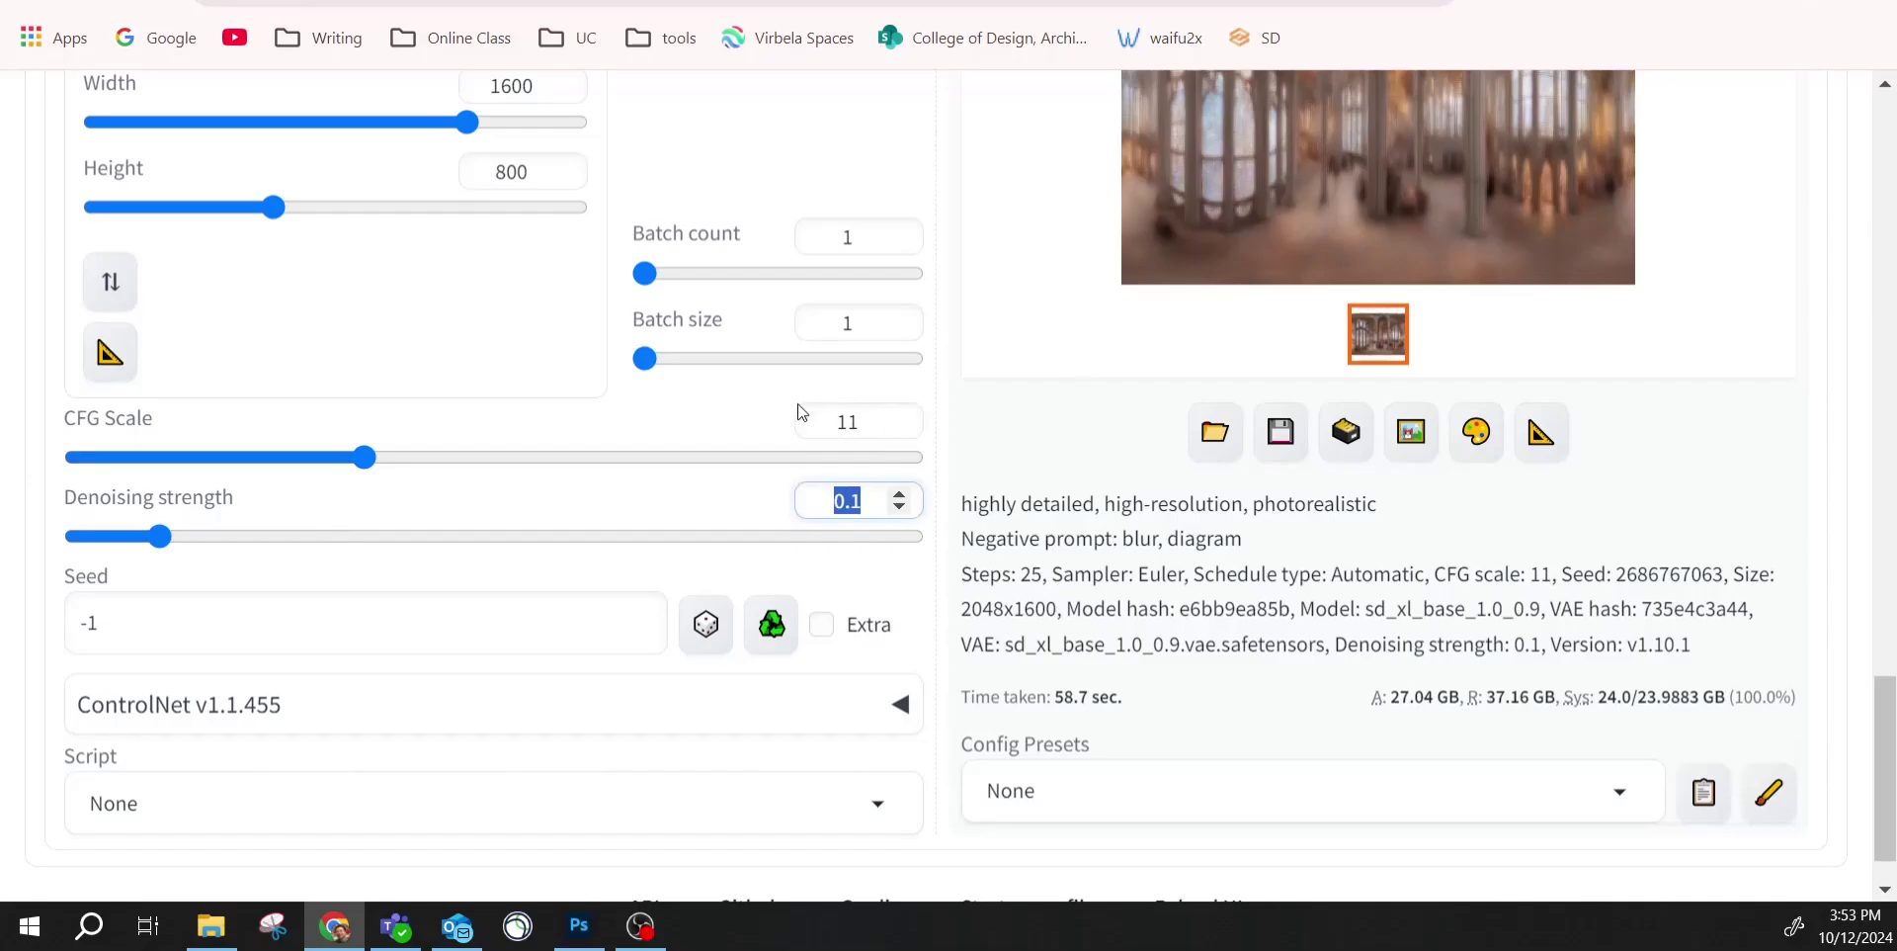
scroll(716, 494, "up", 3)
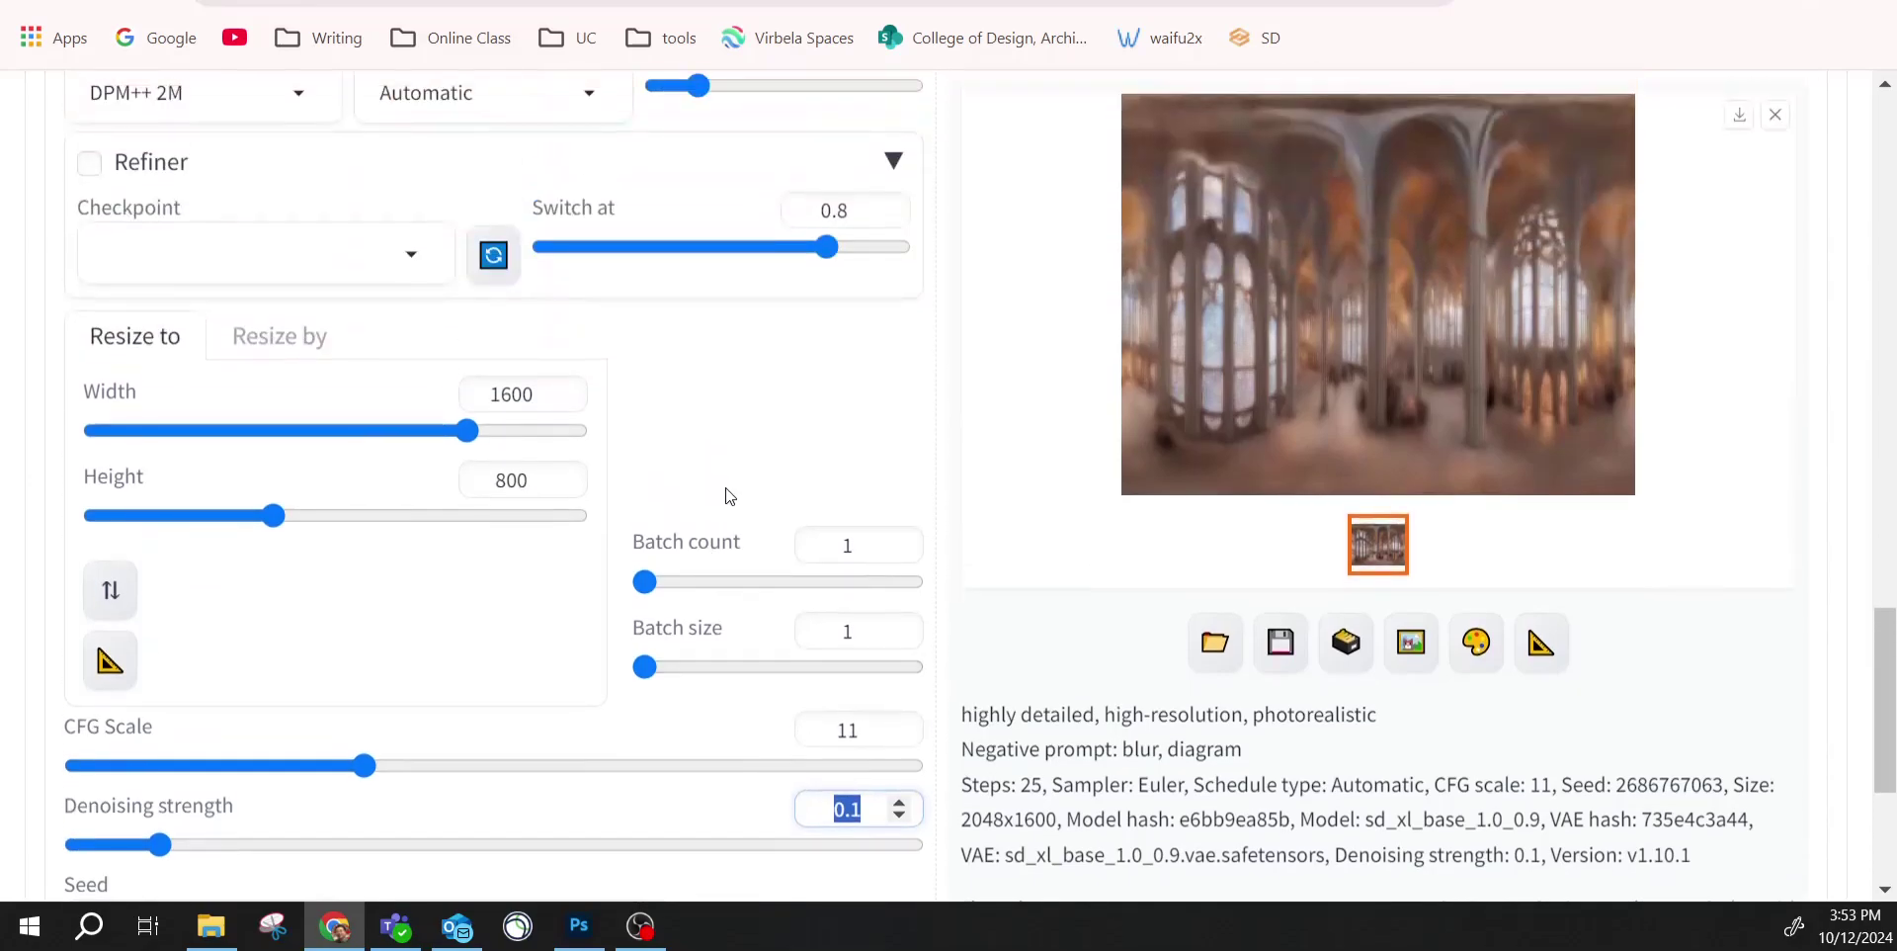
scroll(729, 496, "up", 4)
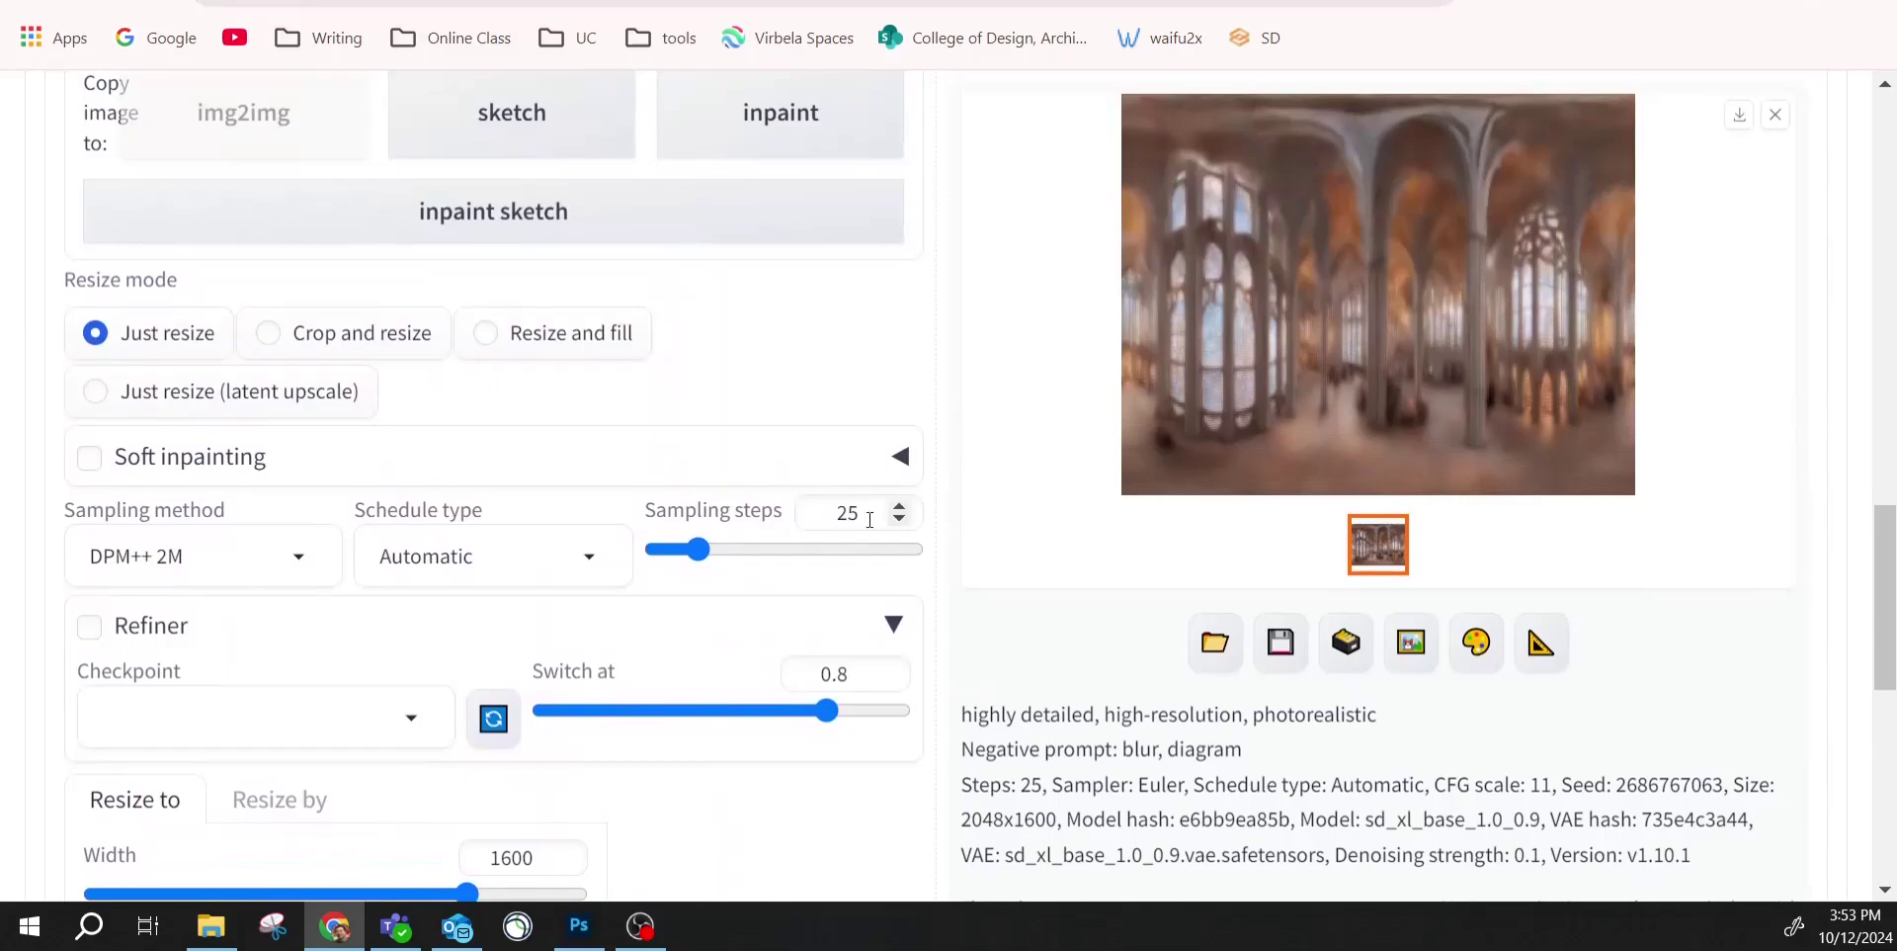
scroll(394, 332, "up", 6)
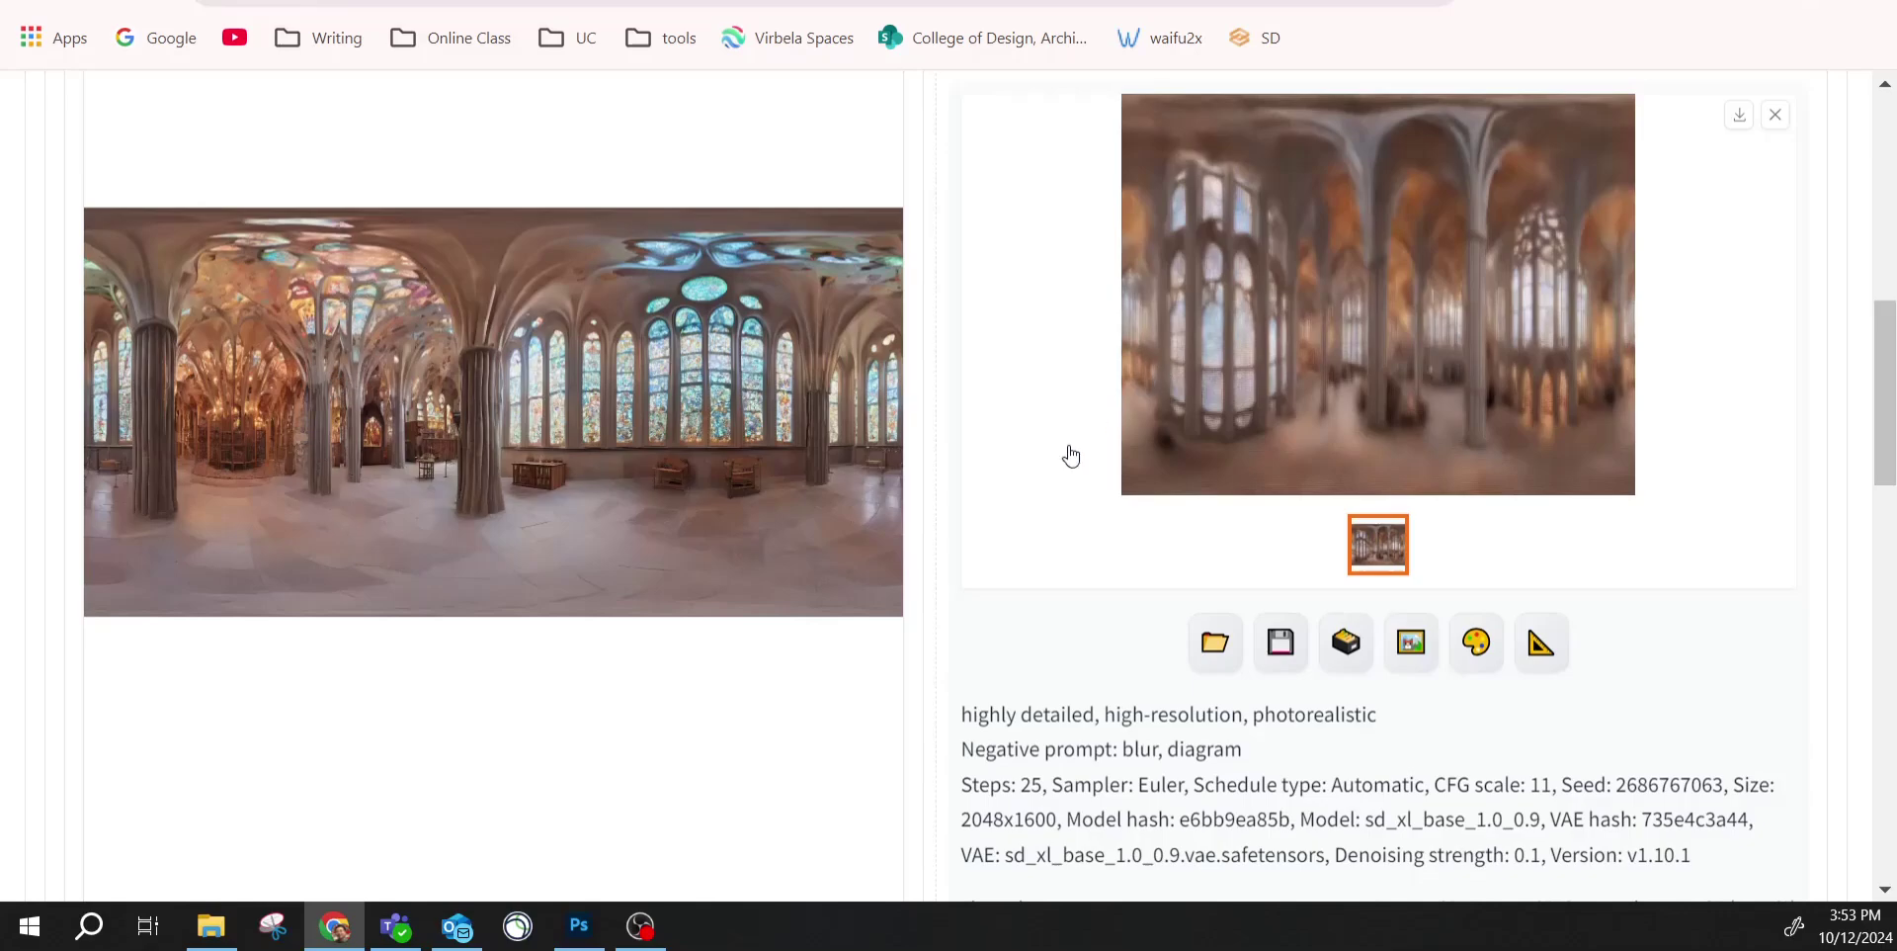
scroll(1199, 424, "up", 10)
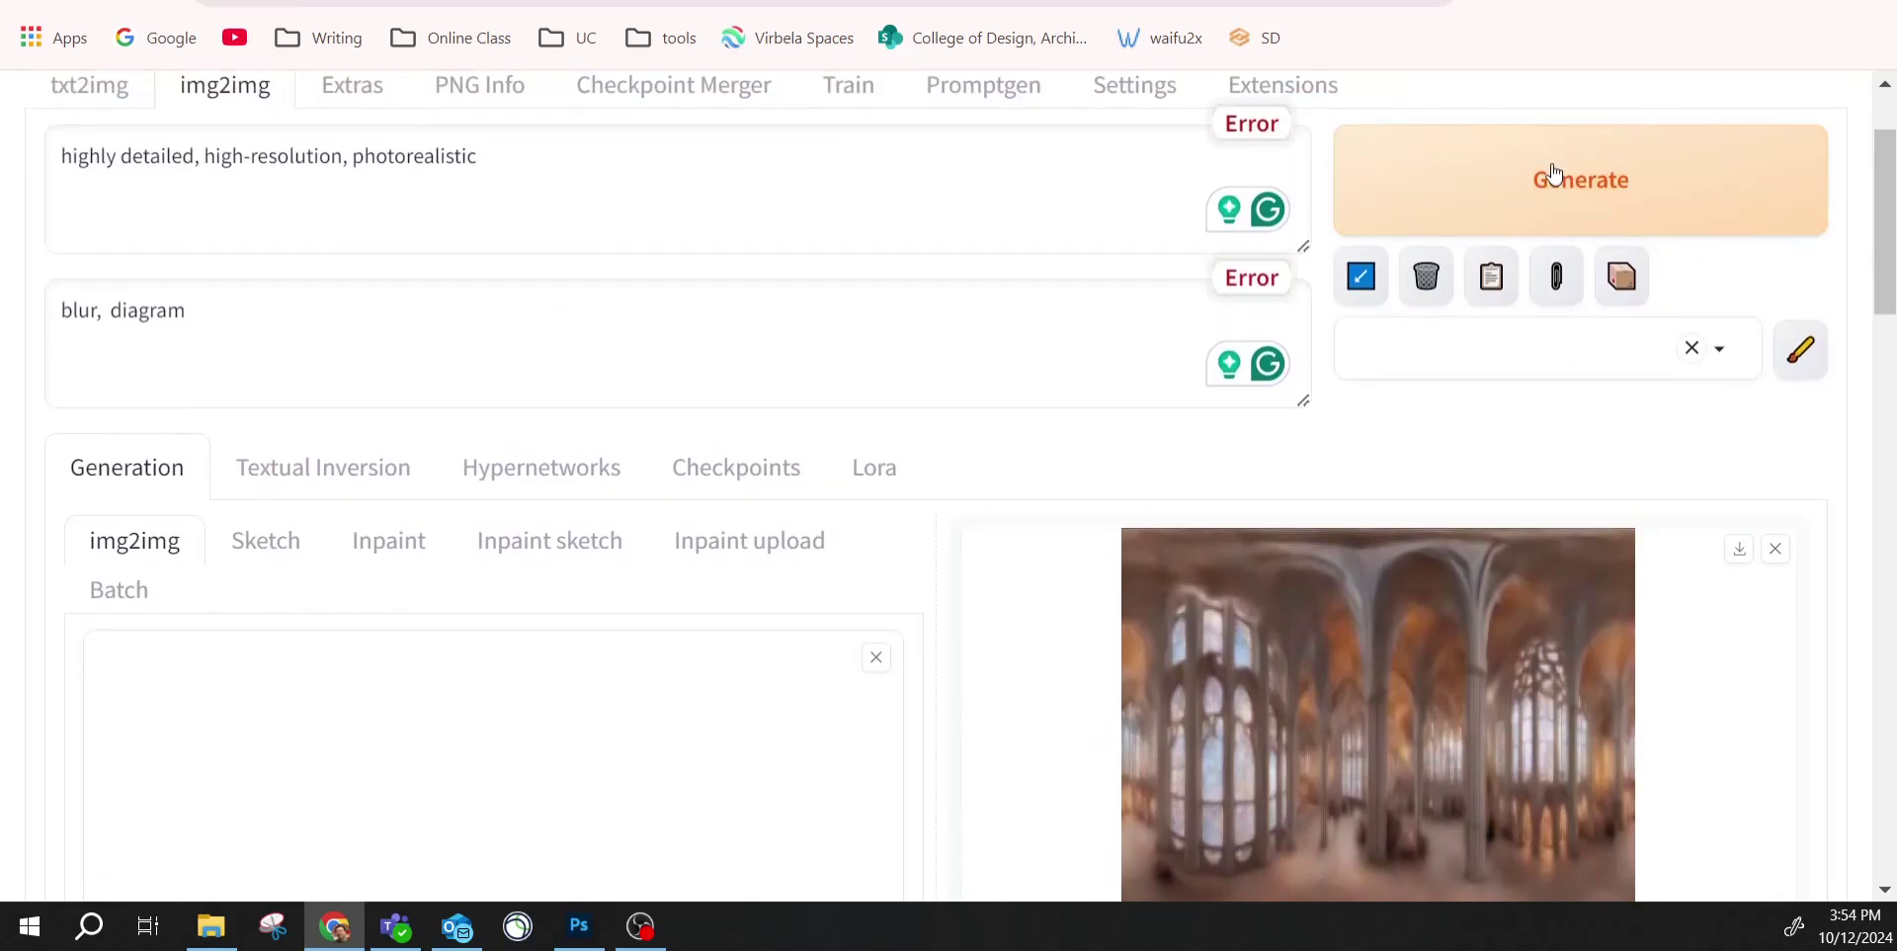
Generate the 1600×800 img2img cathedral panorama.
left_click(1548, 176)
scroll(799, 494, "down", 5)
scroll(799, 494, "down", 2)
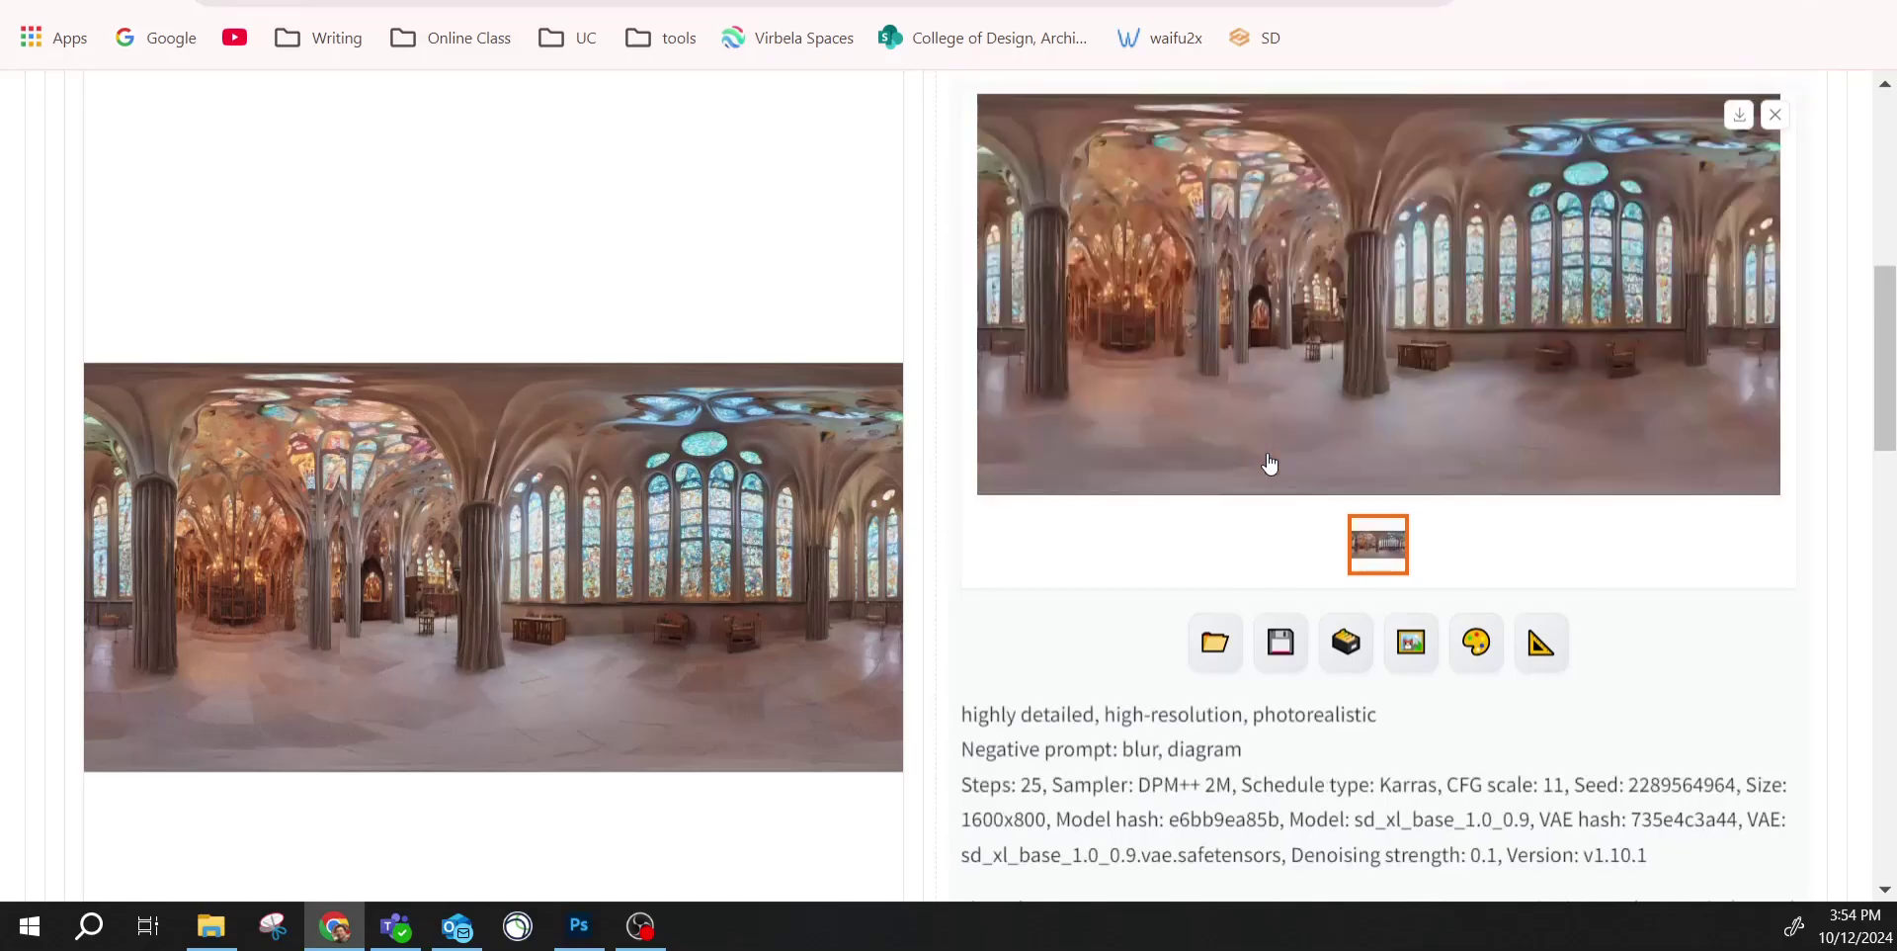
left_click(1249, 346)
right_click(937, 402)
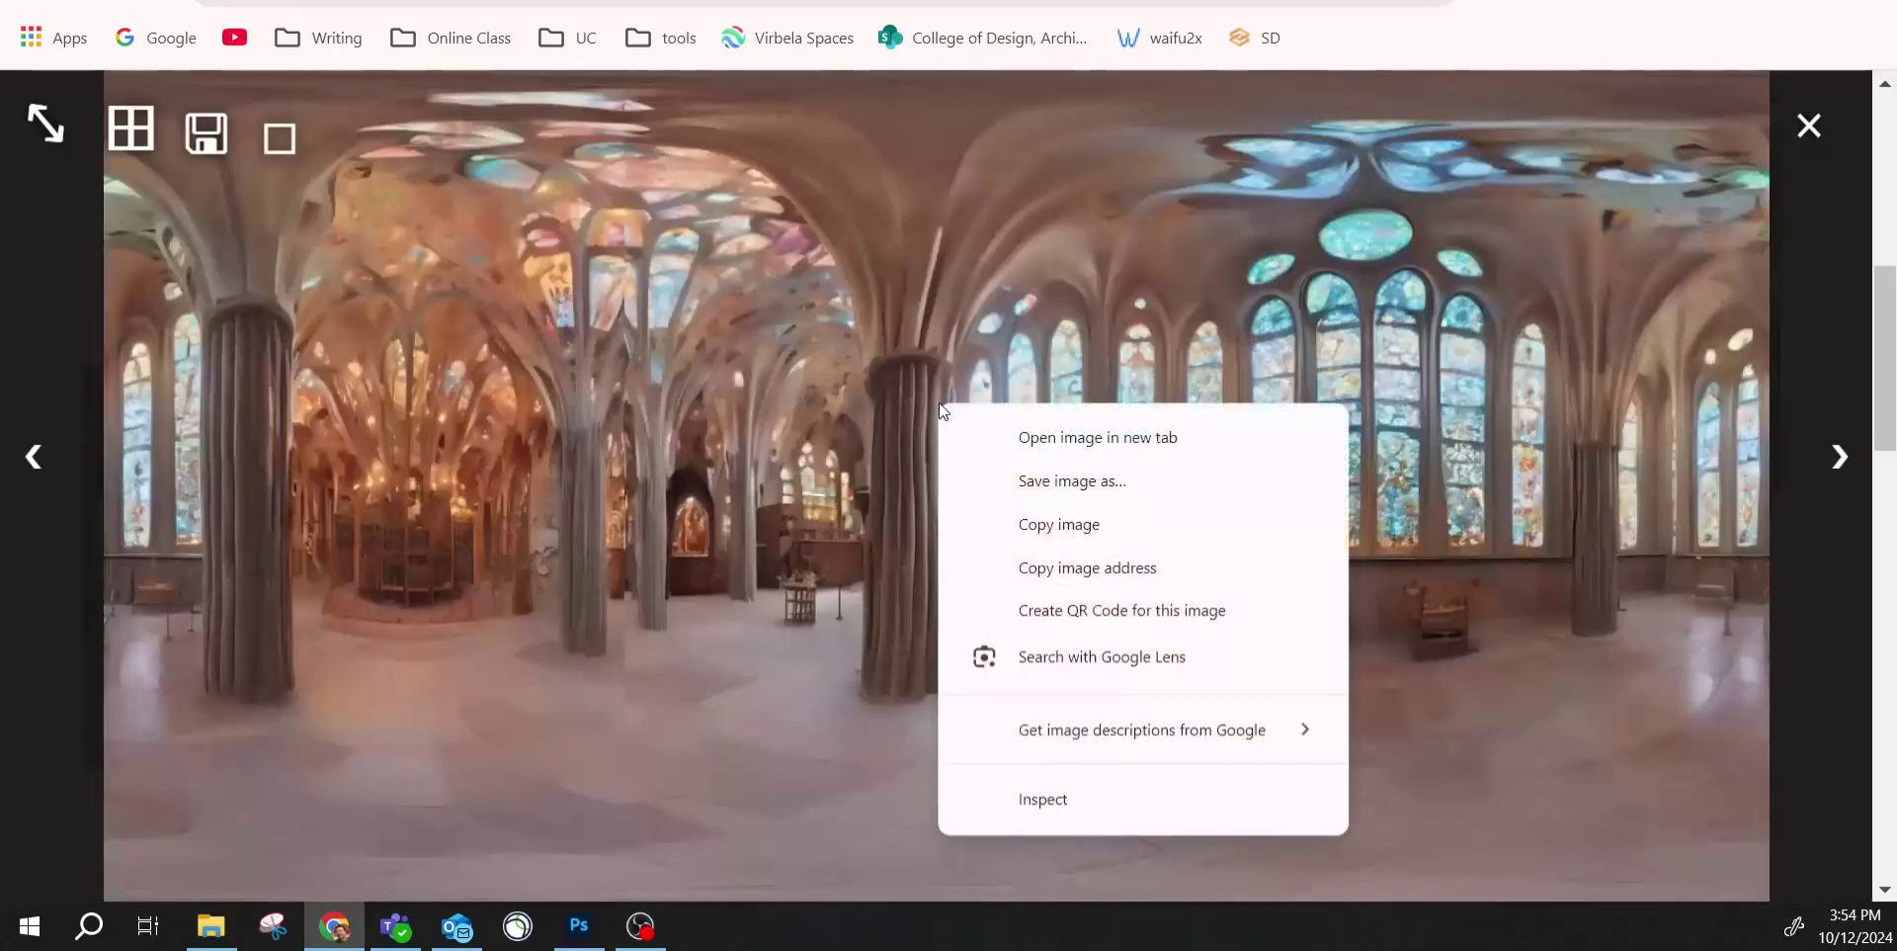
left_click(1084, 499)
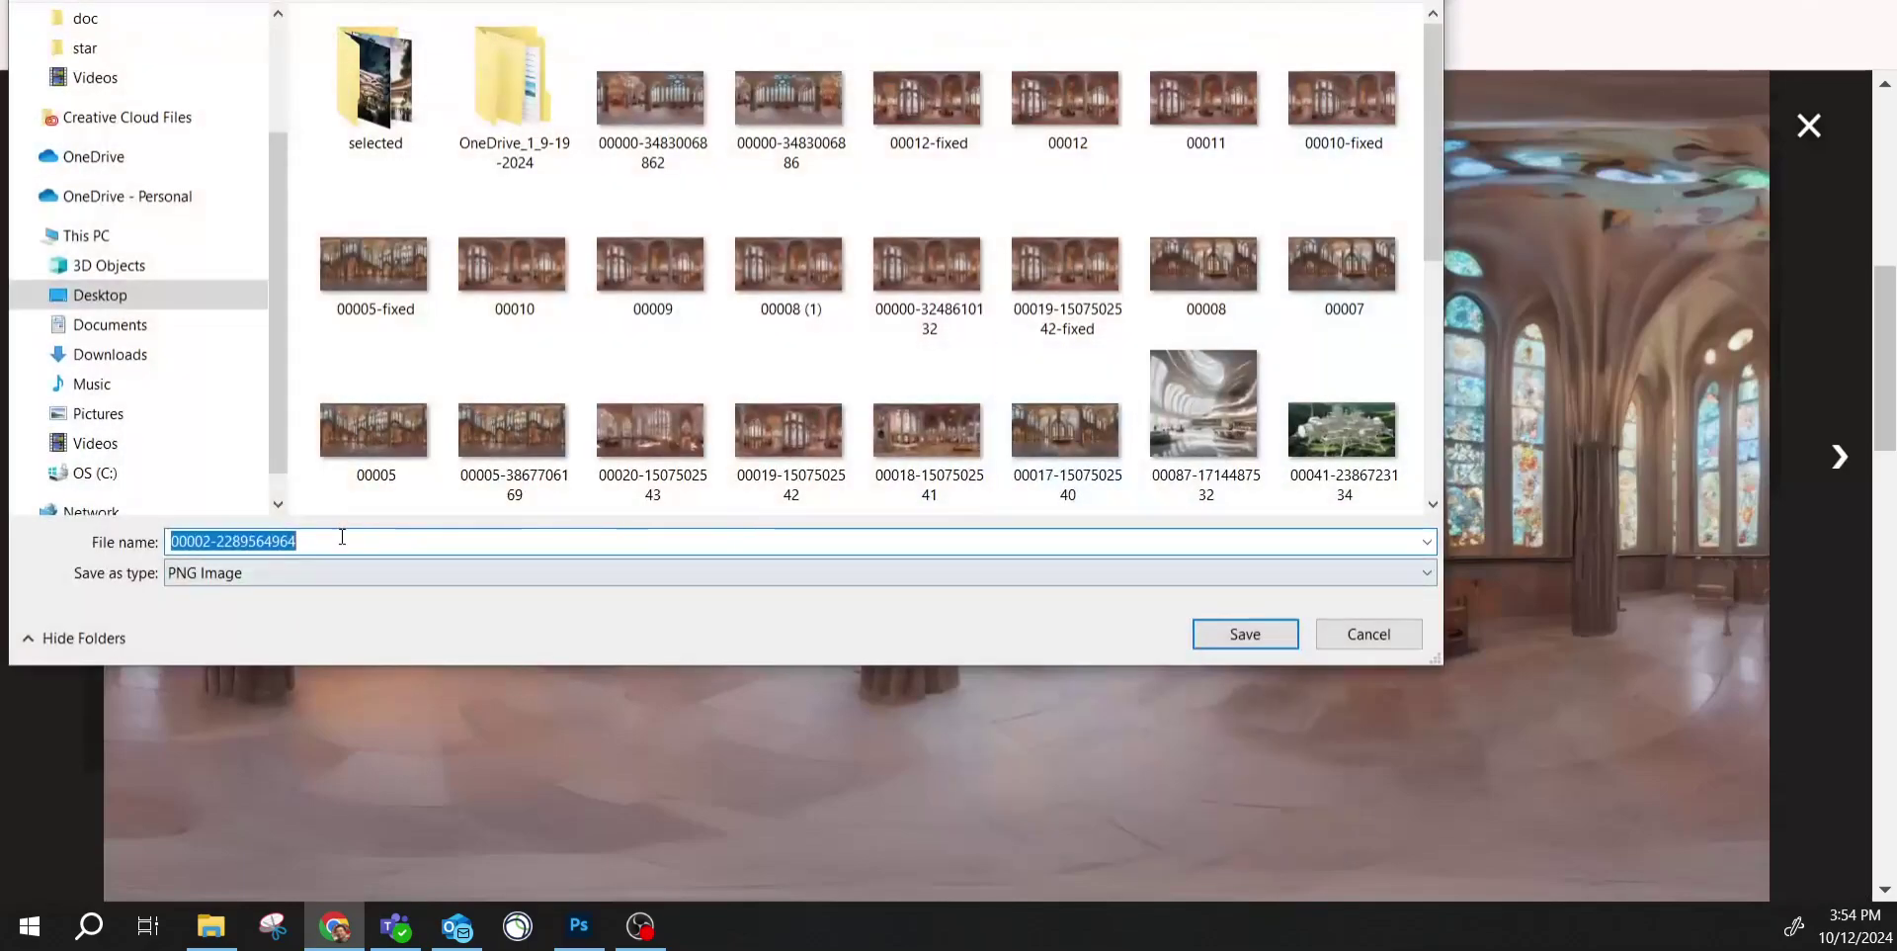
left_click(357, 540)
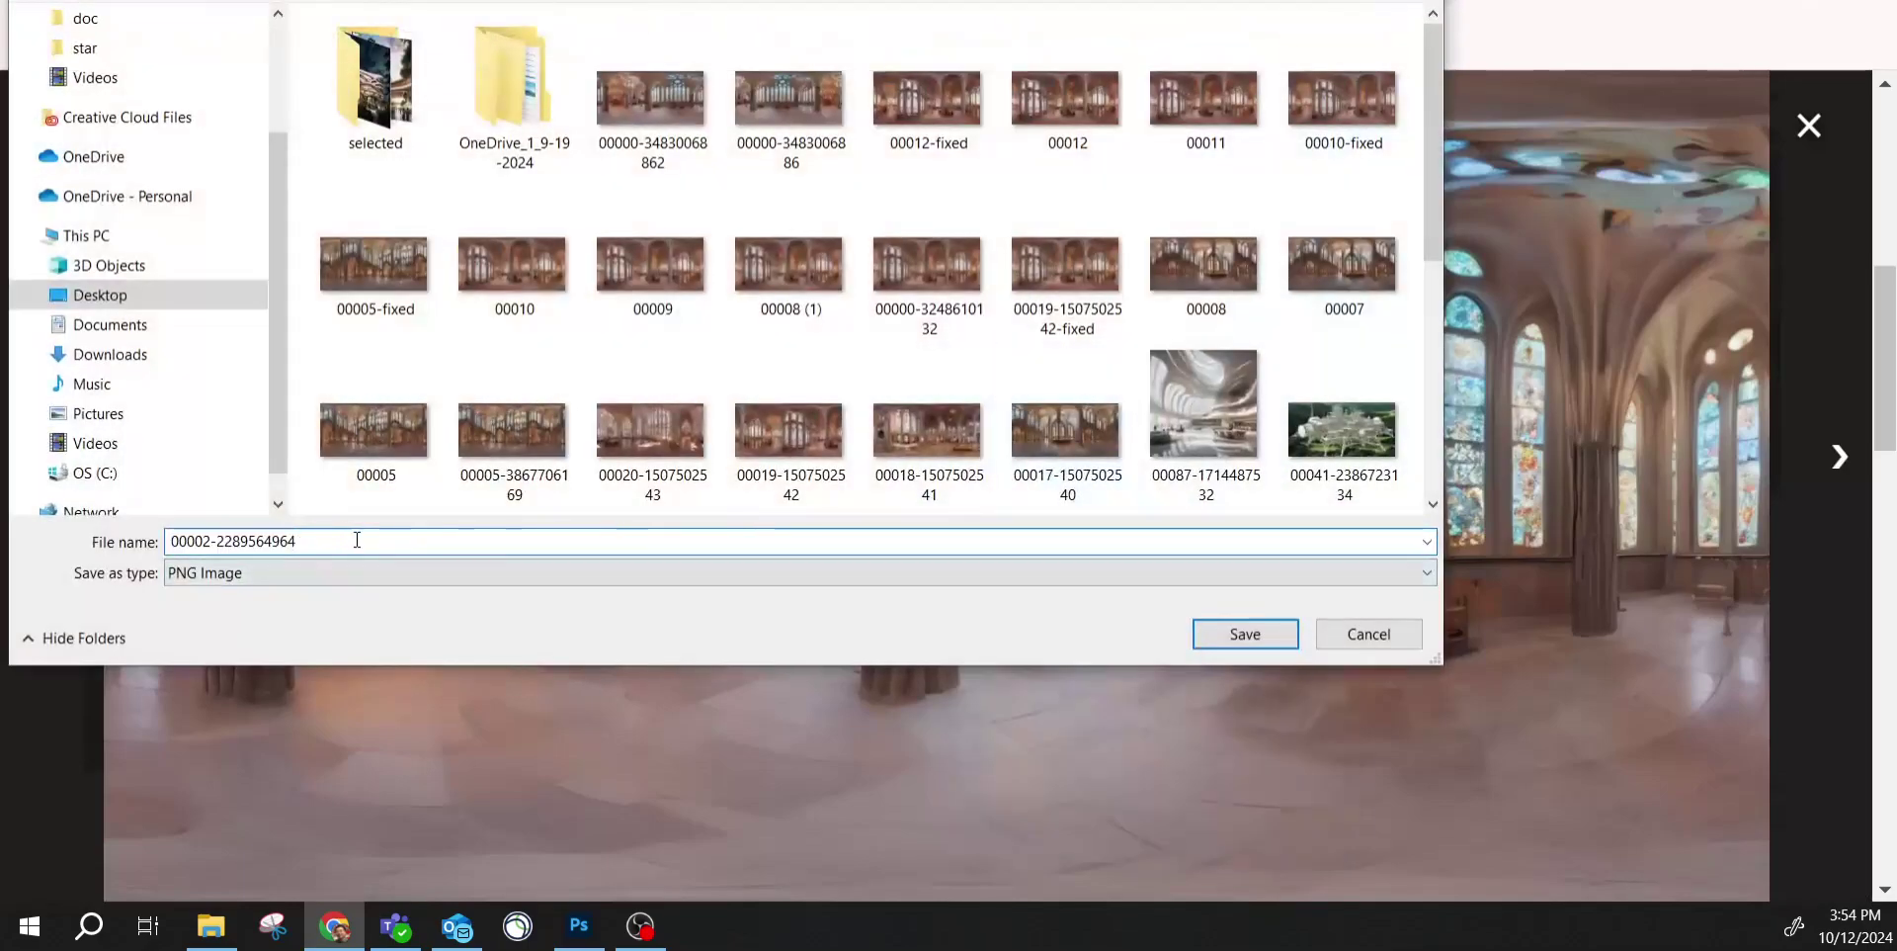
key("Return")
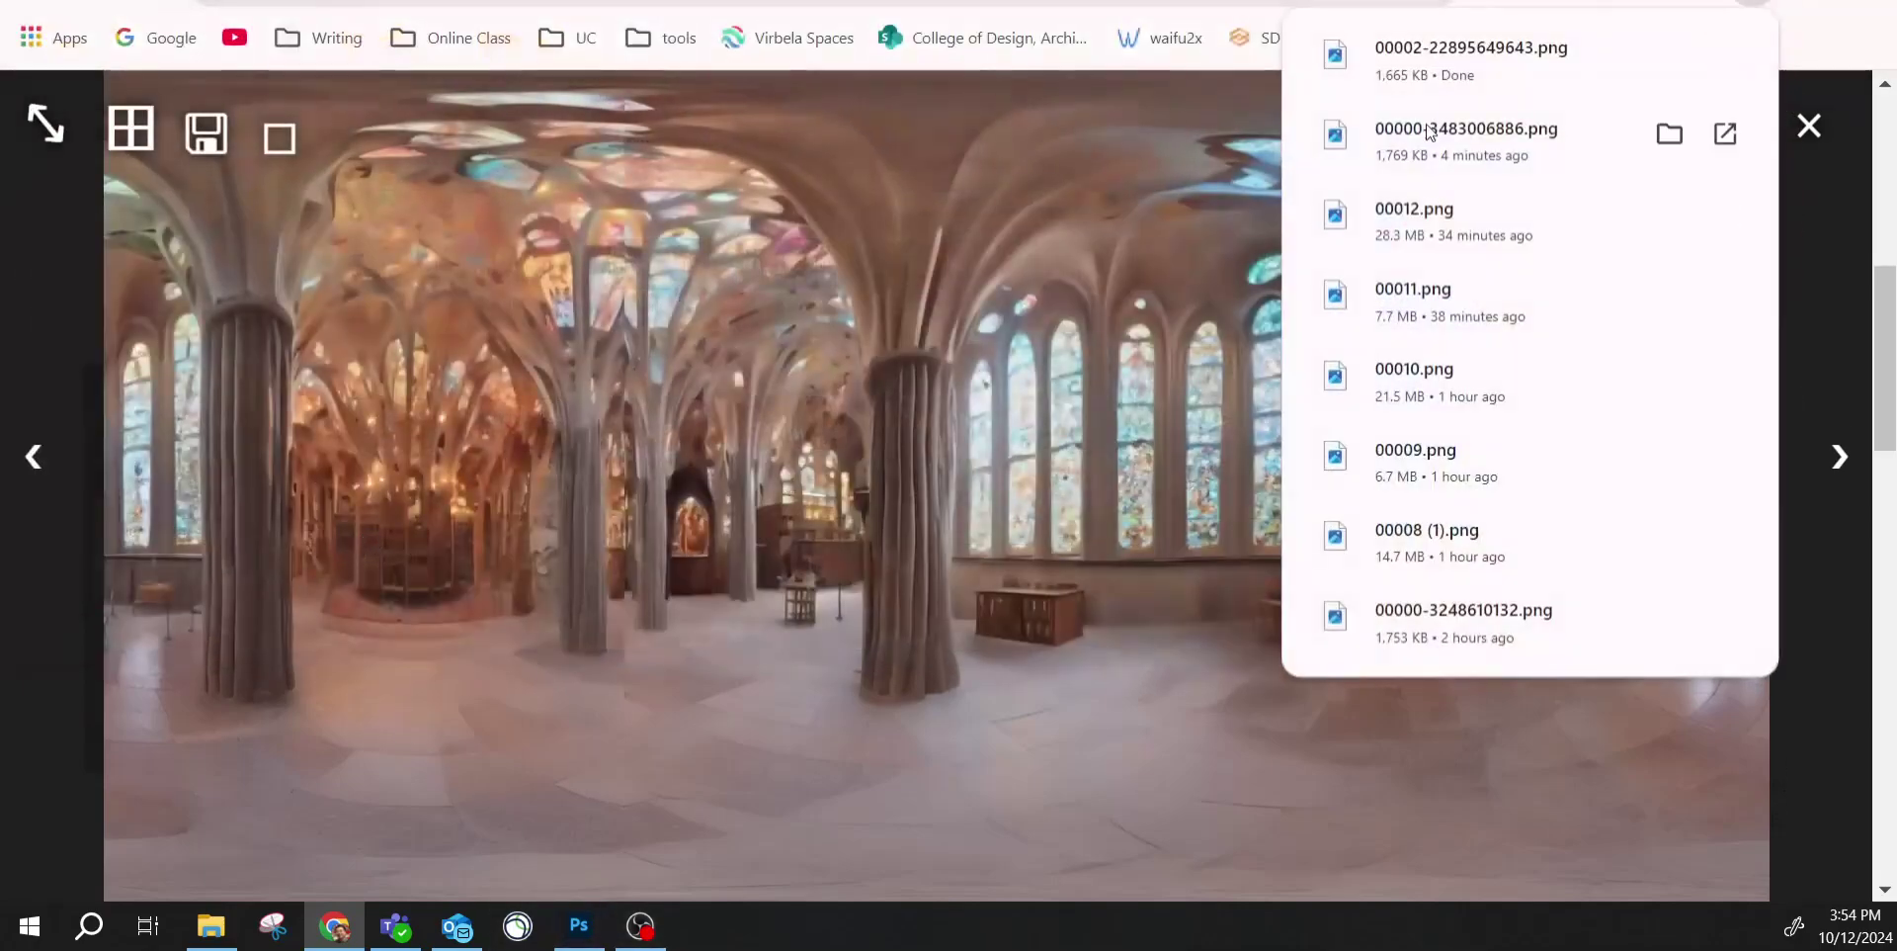
Close the preview and look around the currently loaded panorama's ceiling and floor.
left_click(1808, 125)
left_click_drag(487, 352, 558, 351)
left_click_drag(1258, 276, 1043, 183)
left_click_drag(910, 768, 1051, 268)
left_click_drag(1068, 381, 1056, 240)
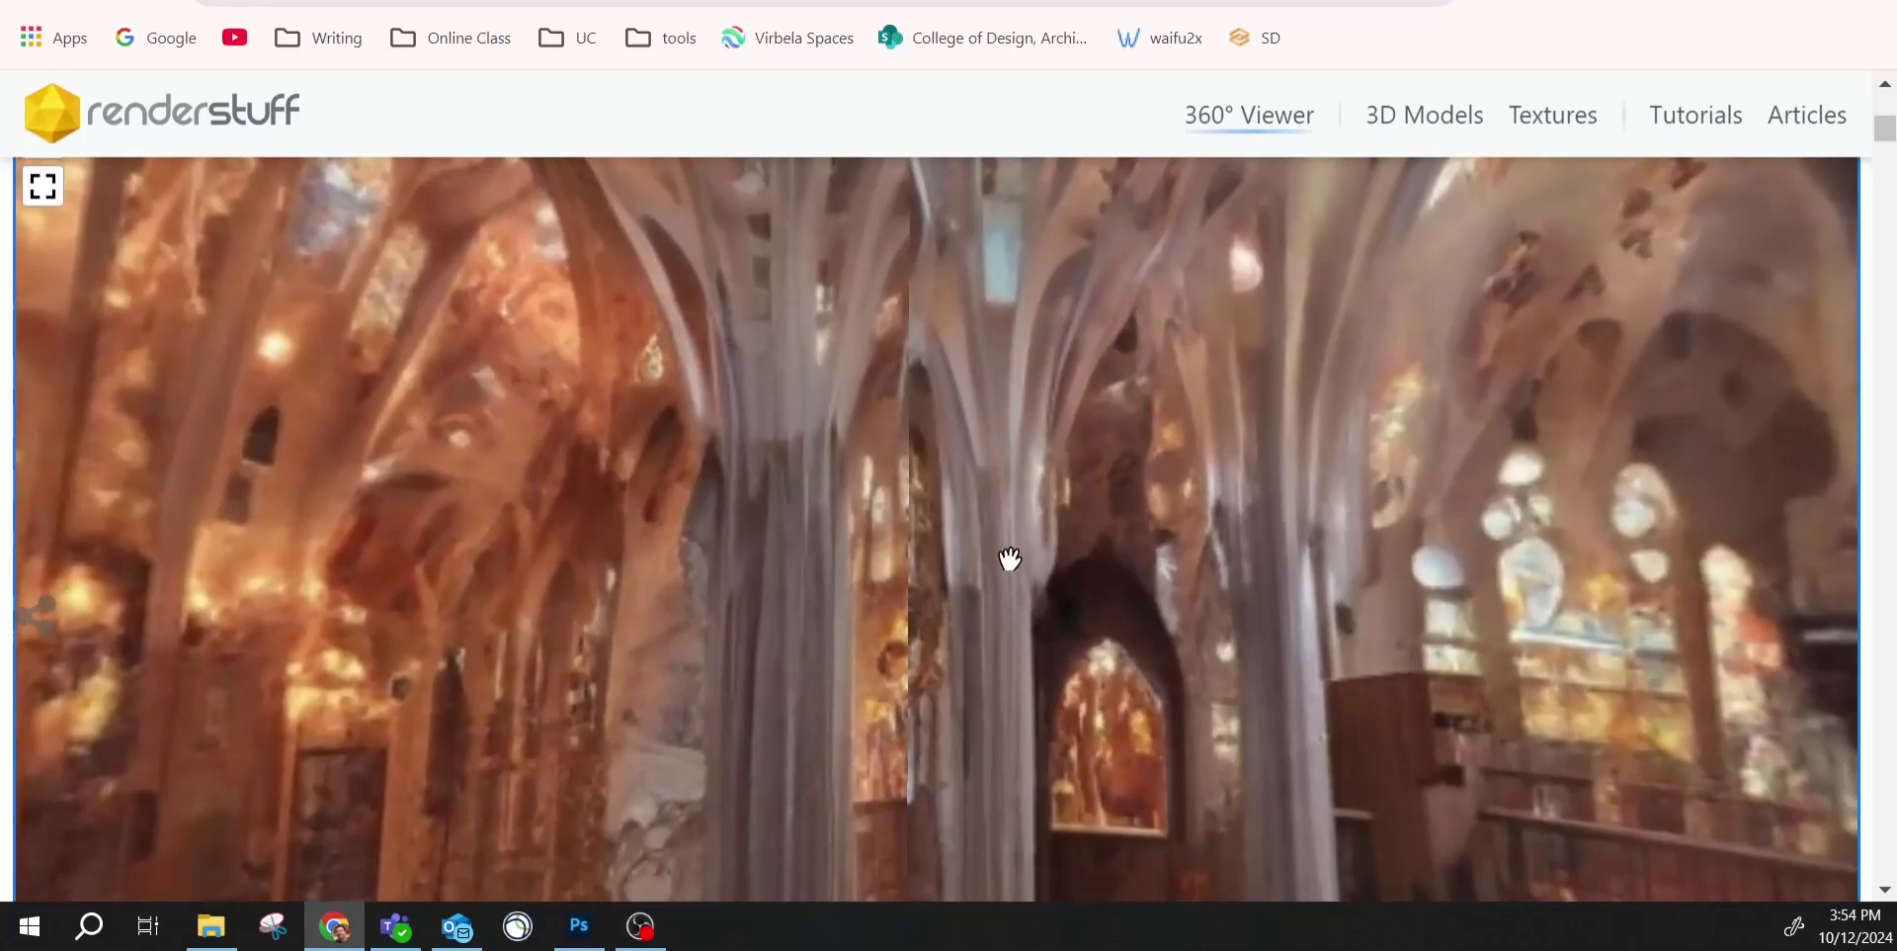
left_click(203, 929)
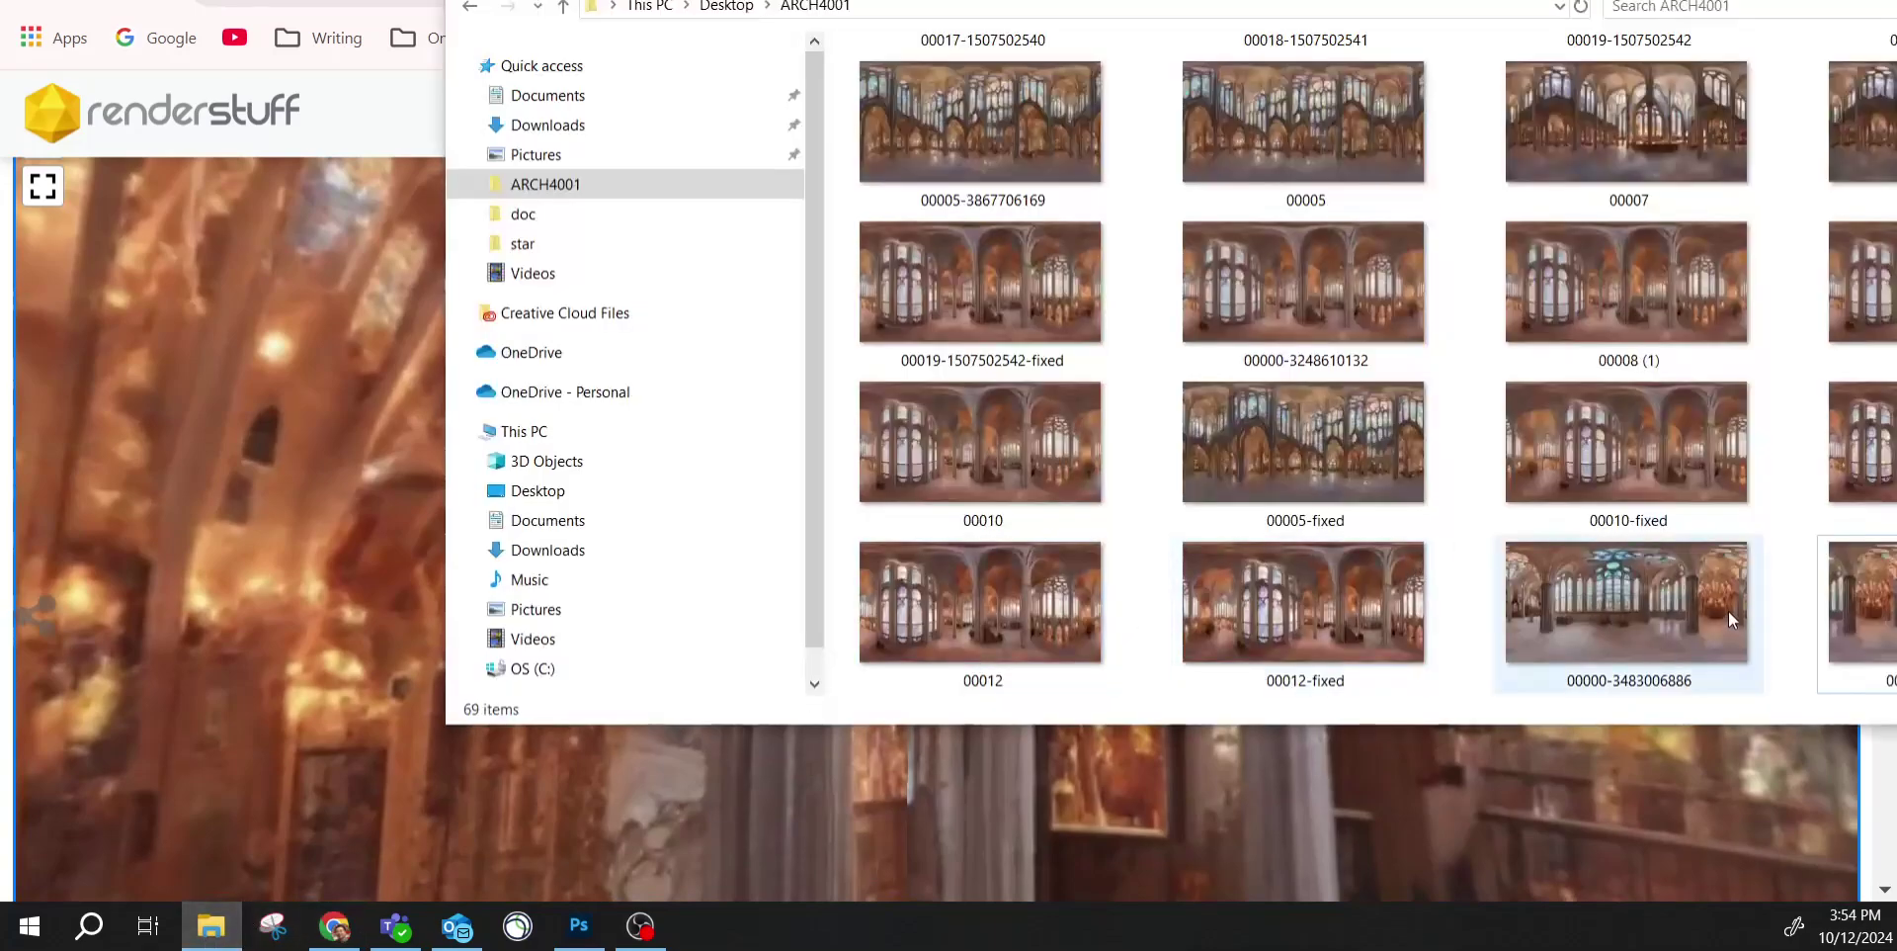
scroll(1401, 401, "down", 3)
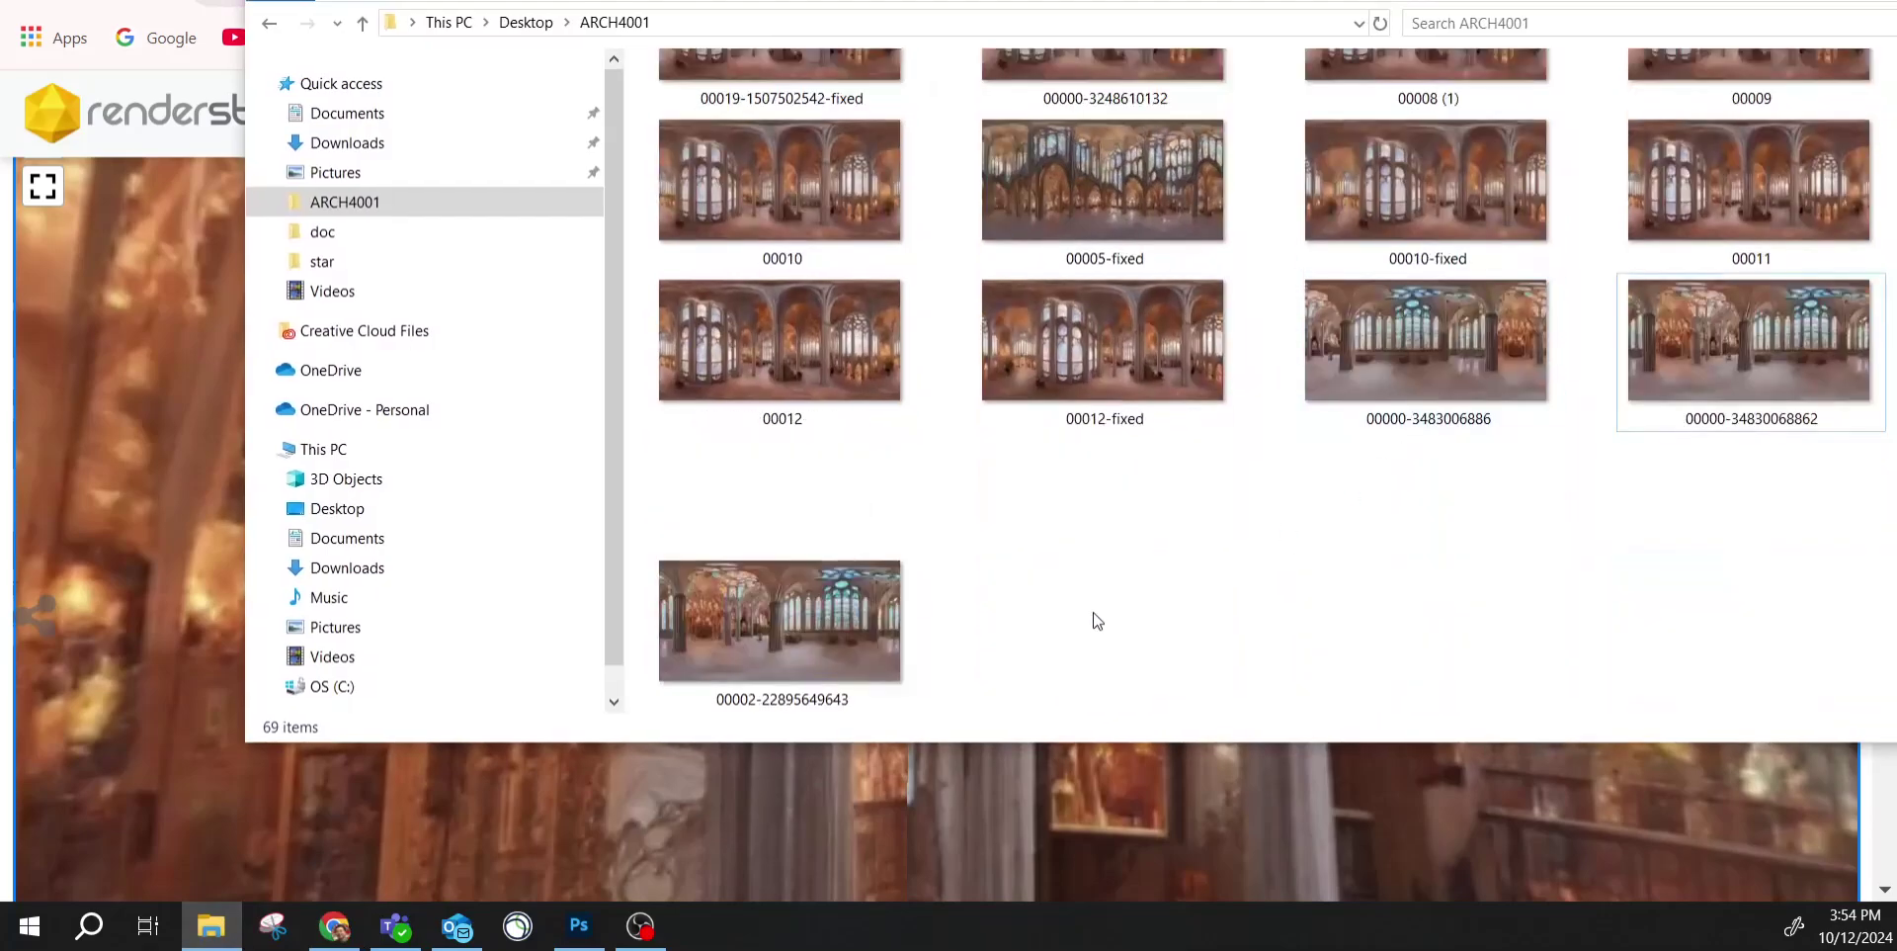
left_click_drag(775, 617, 309, 843)
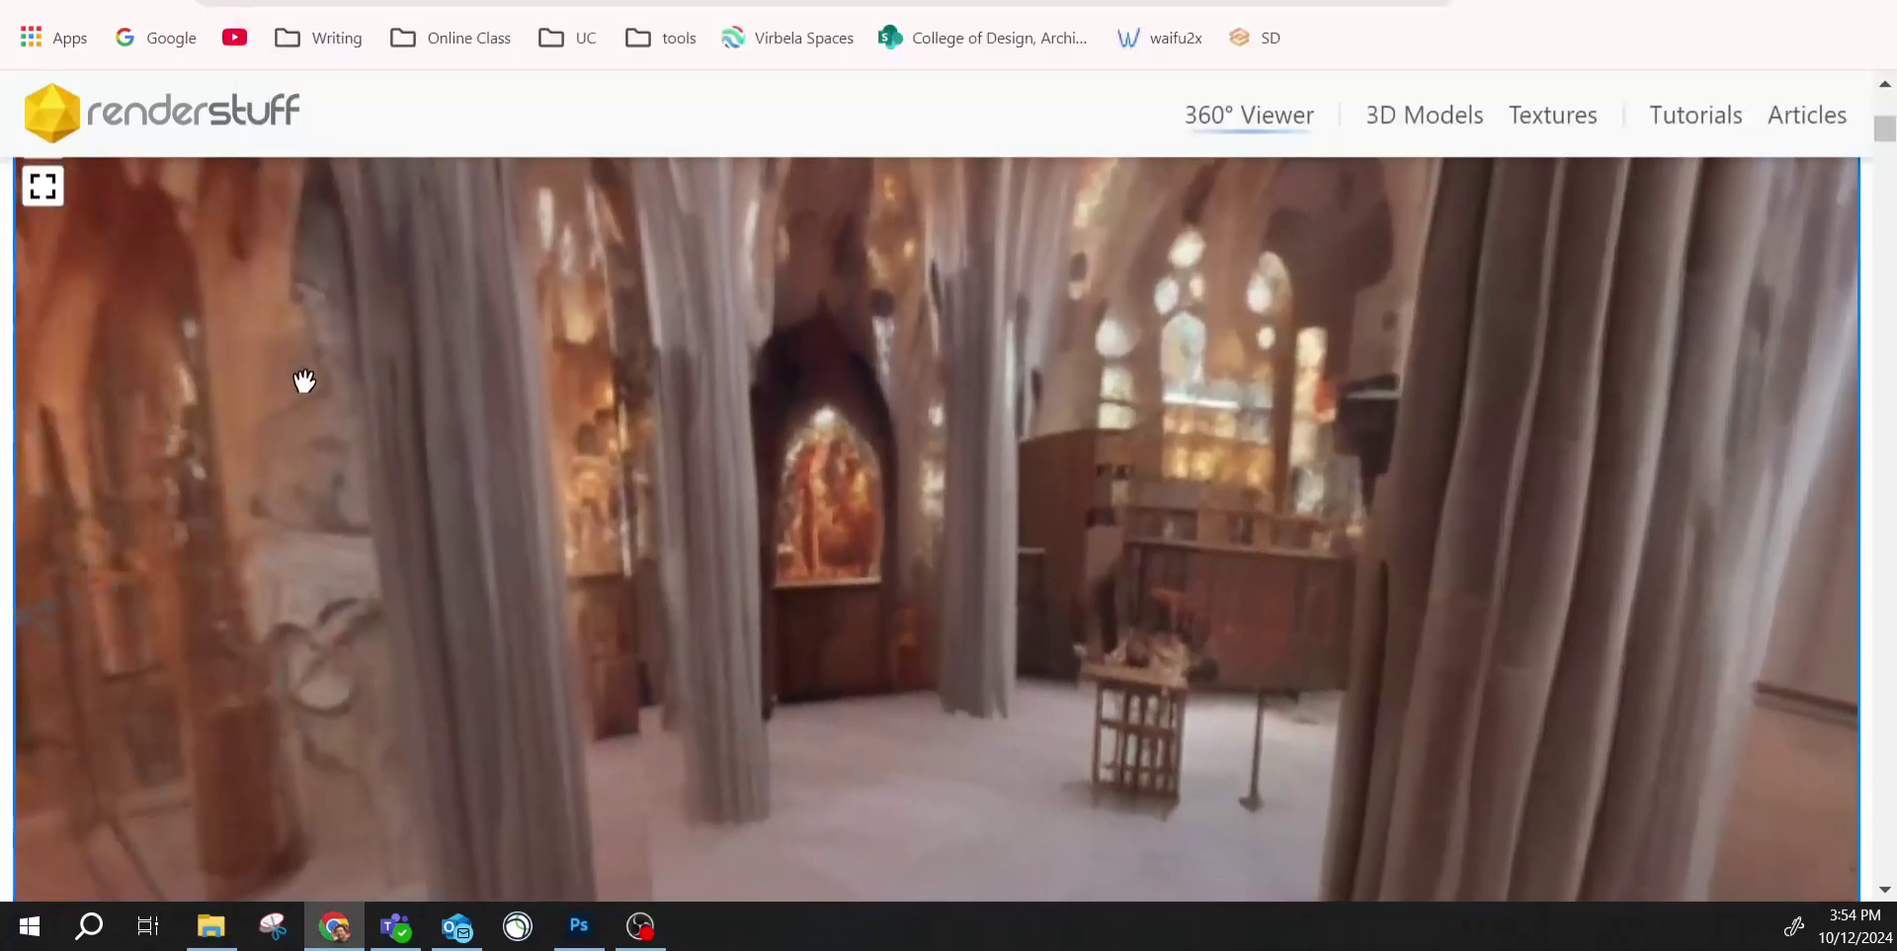
Look around the new panorama: stained-glass ceiling, chapel, floor, columns and alcove.
left_click_drag(305, 381, 902, 828)
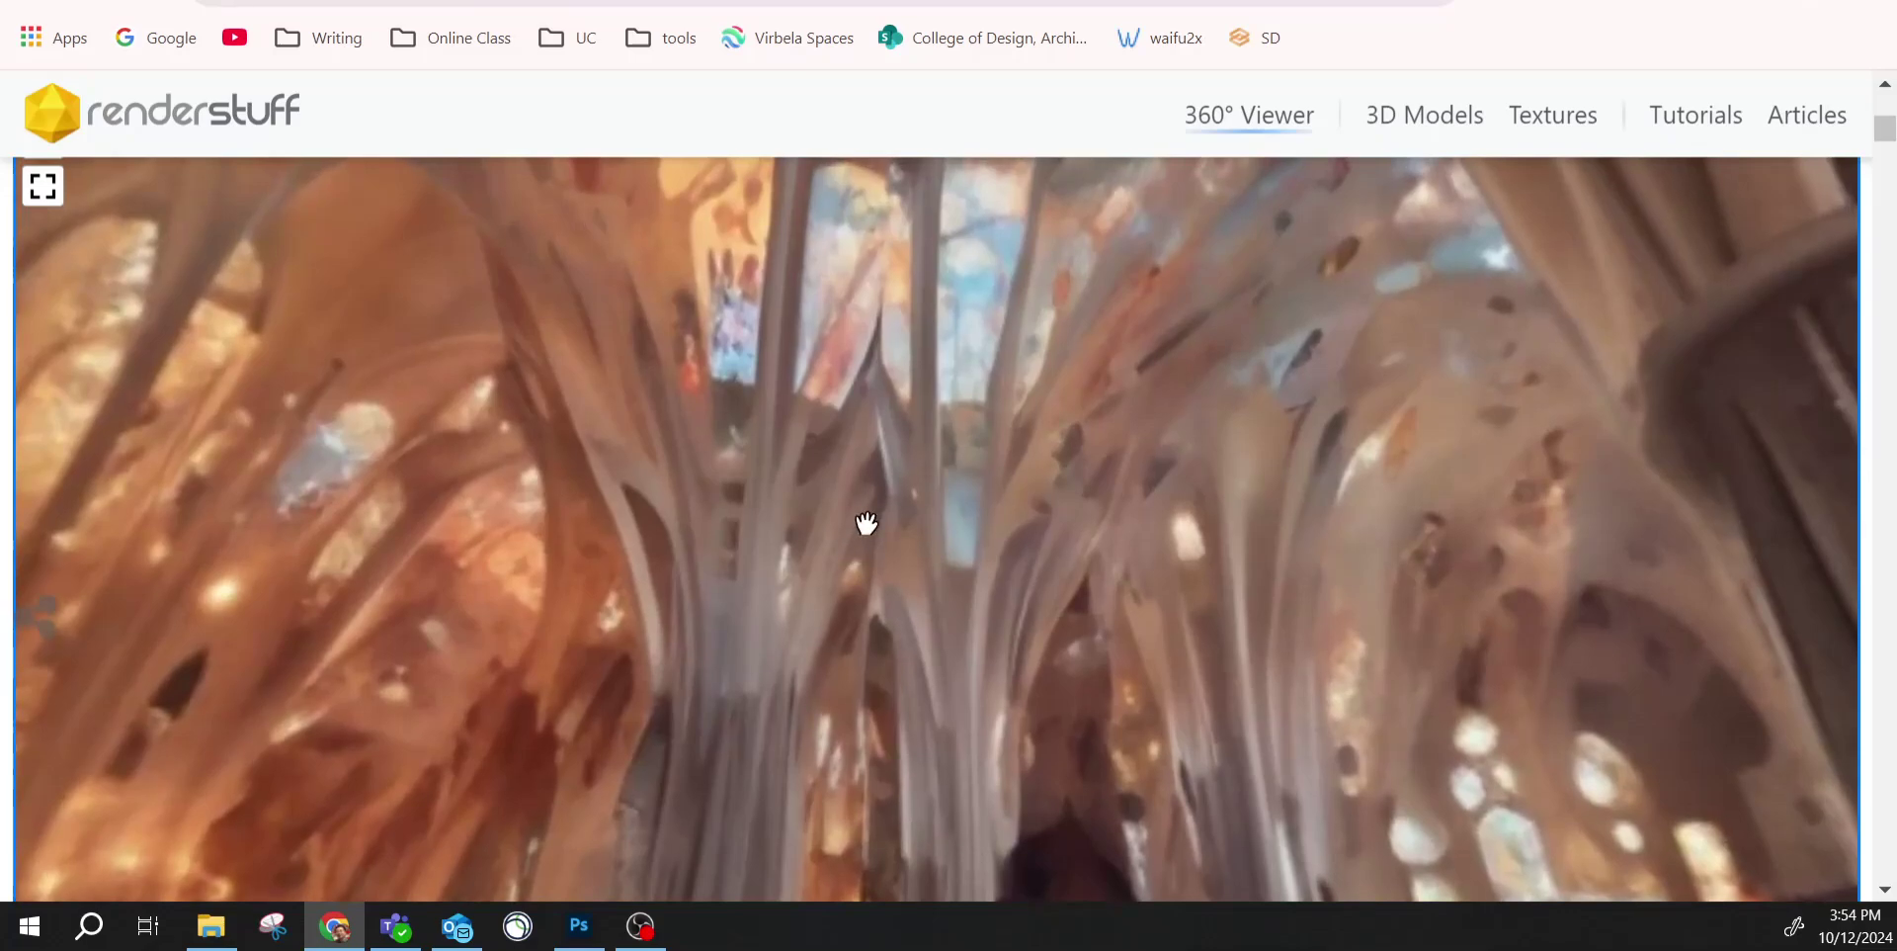
left_click_drag(940, 305, 932, 539)
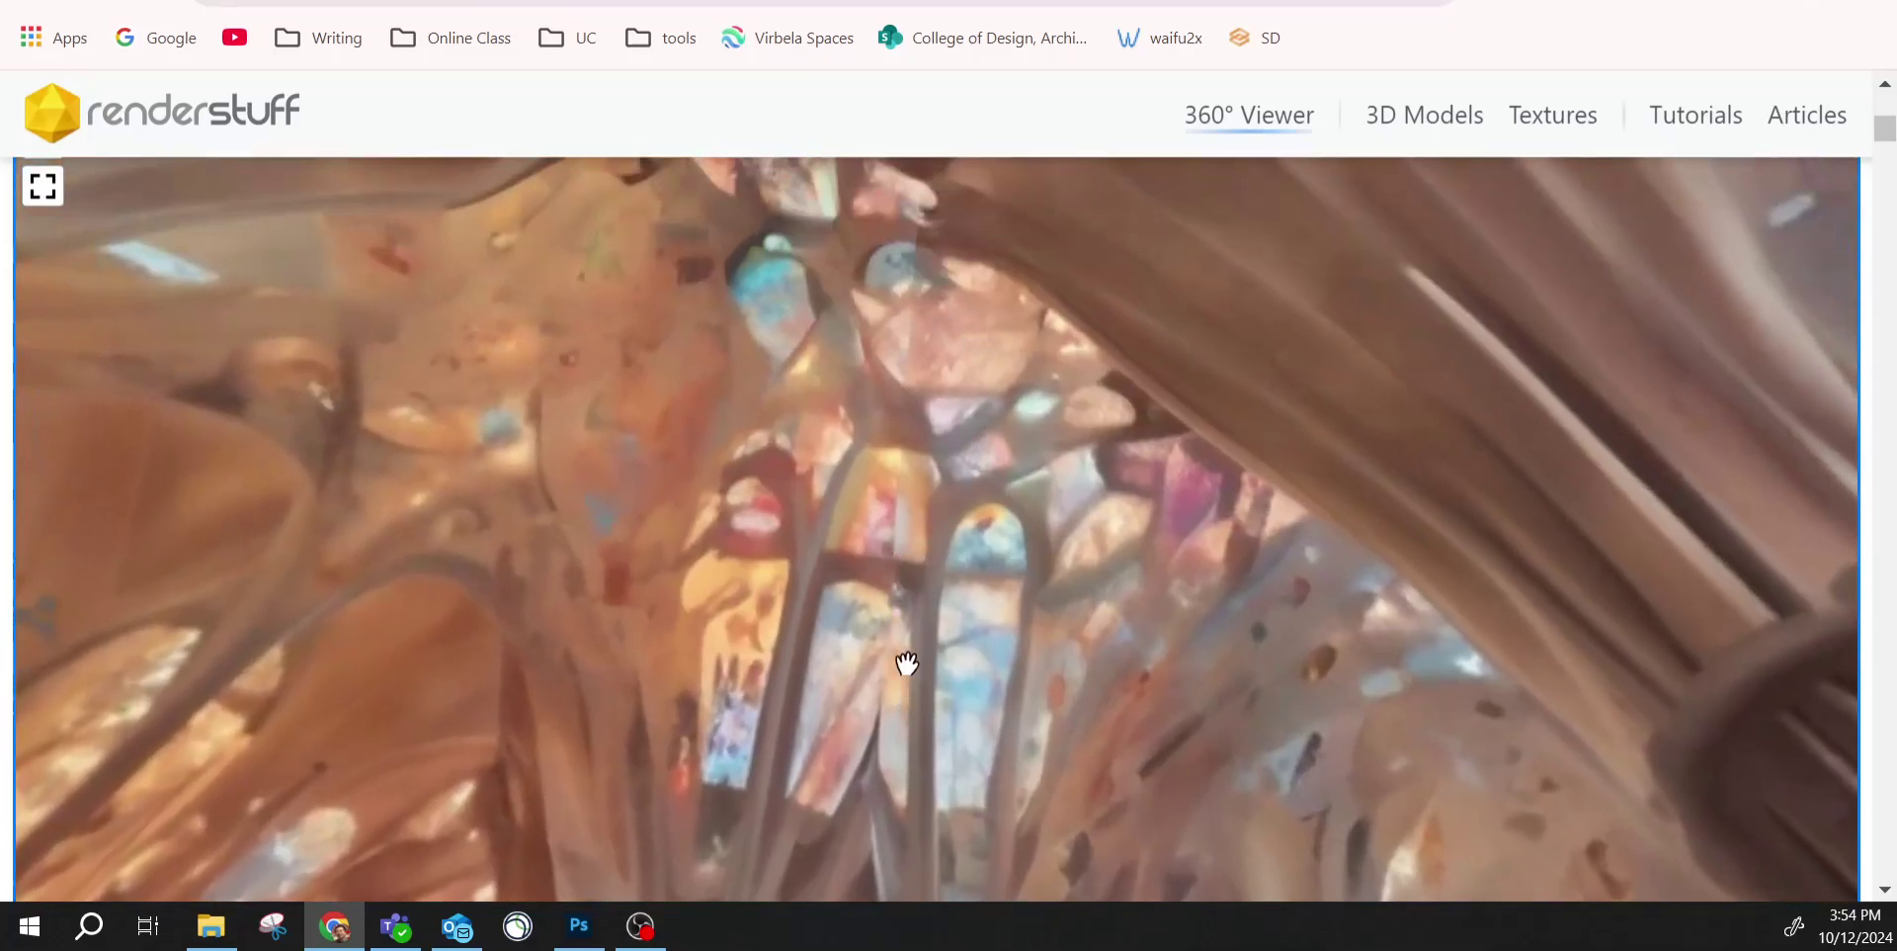
left_click_drag(906, 688, 1007, 471)
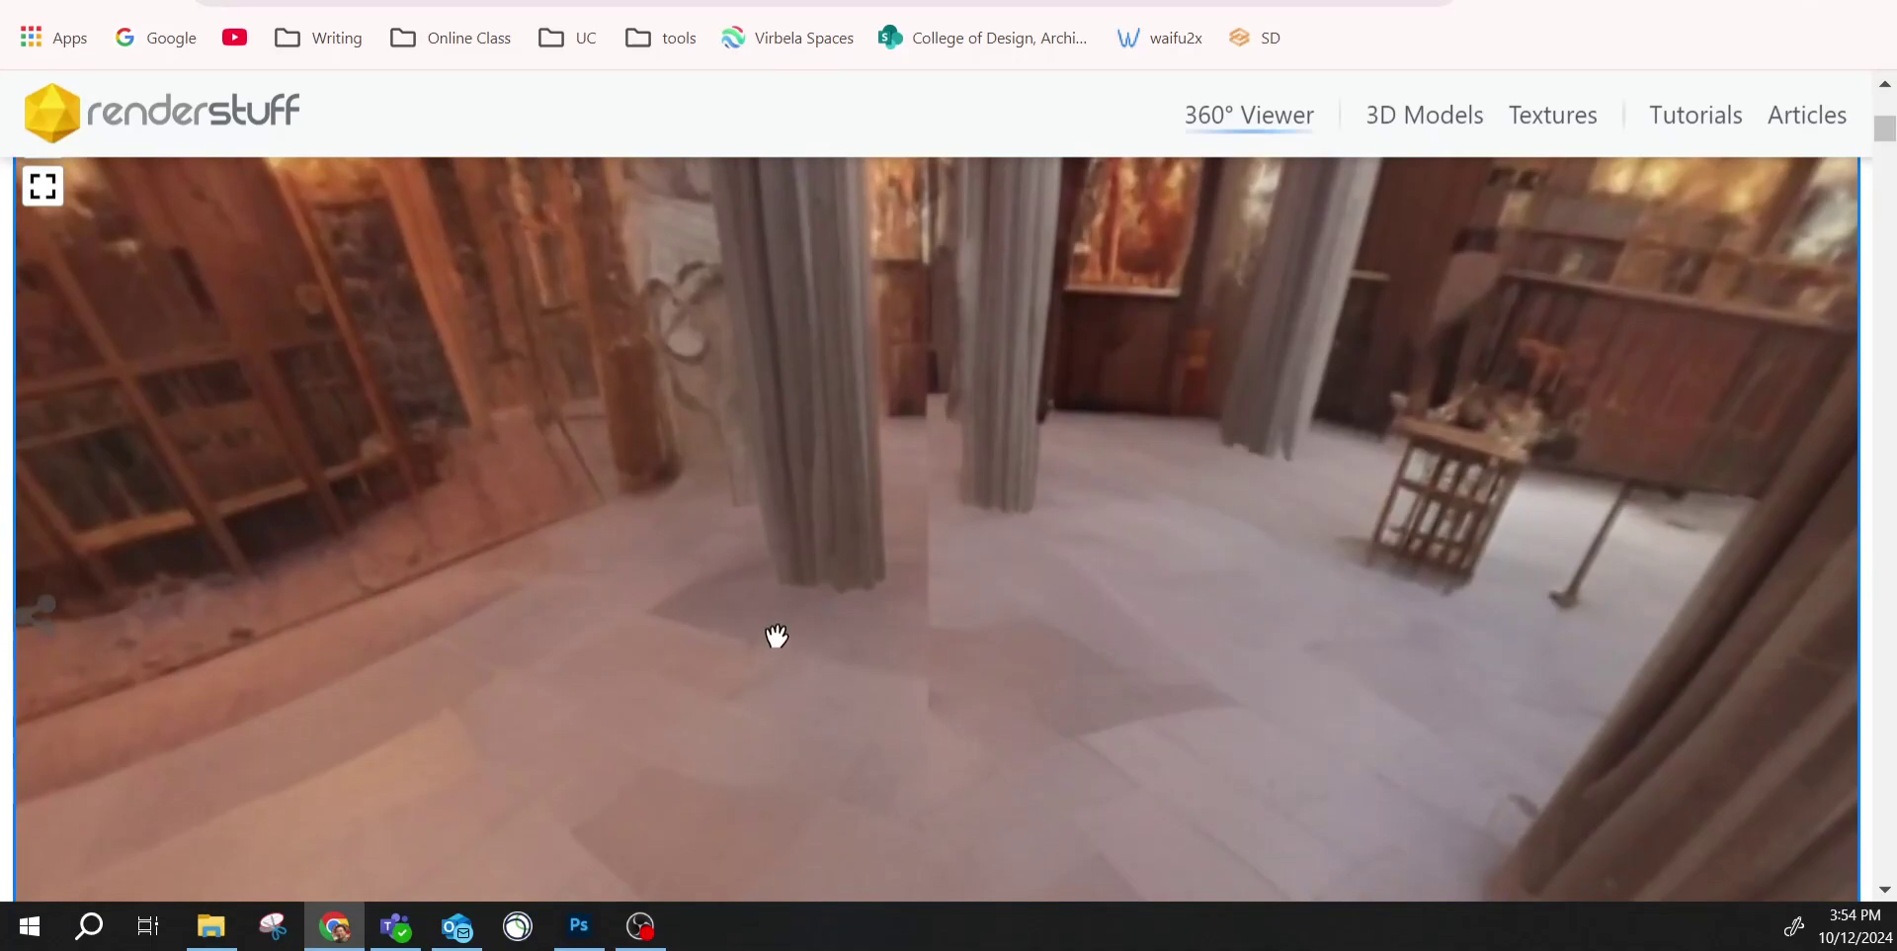
left_click_drag(1046, 628, 839, 714)
left_click_drag(836, 392, 917, 745)
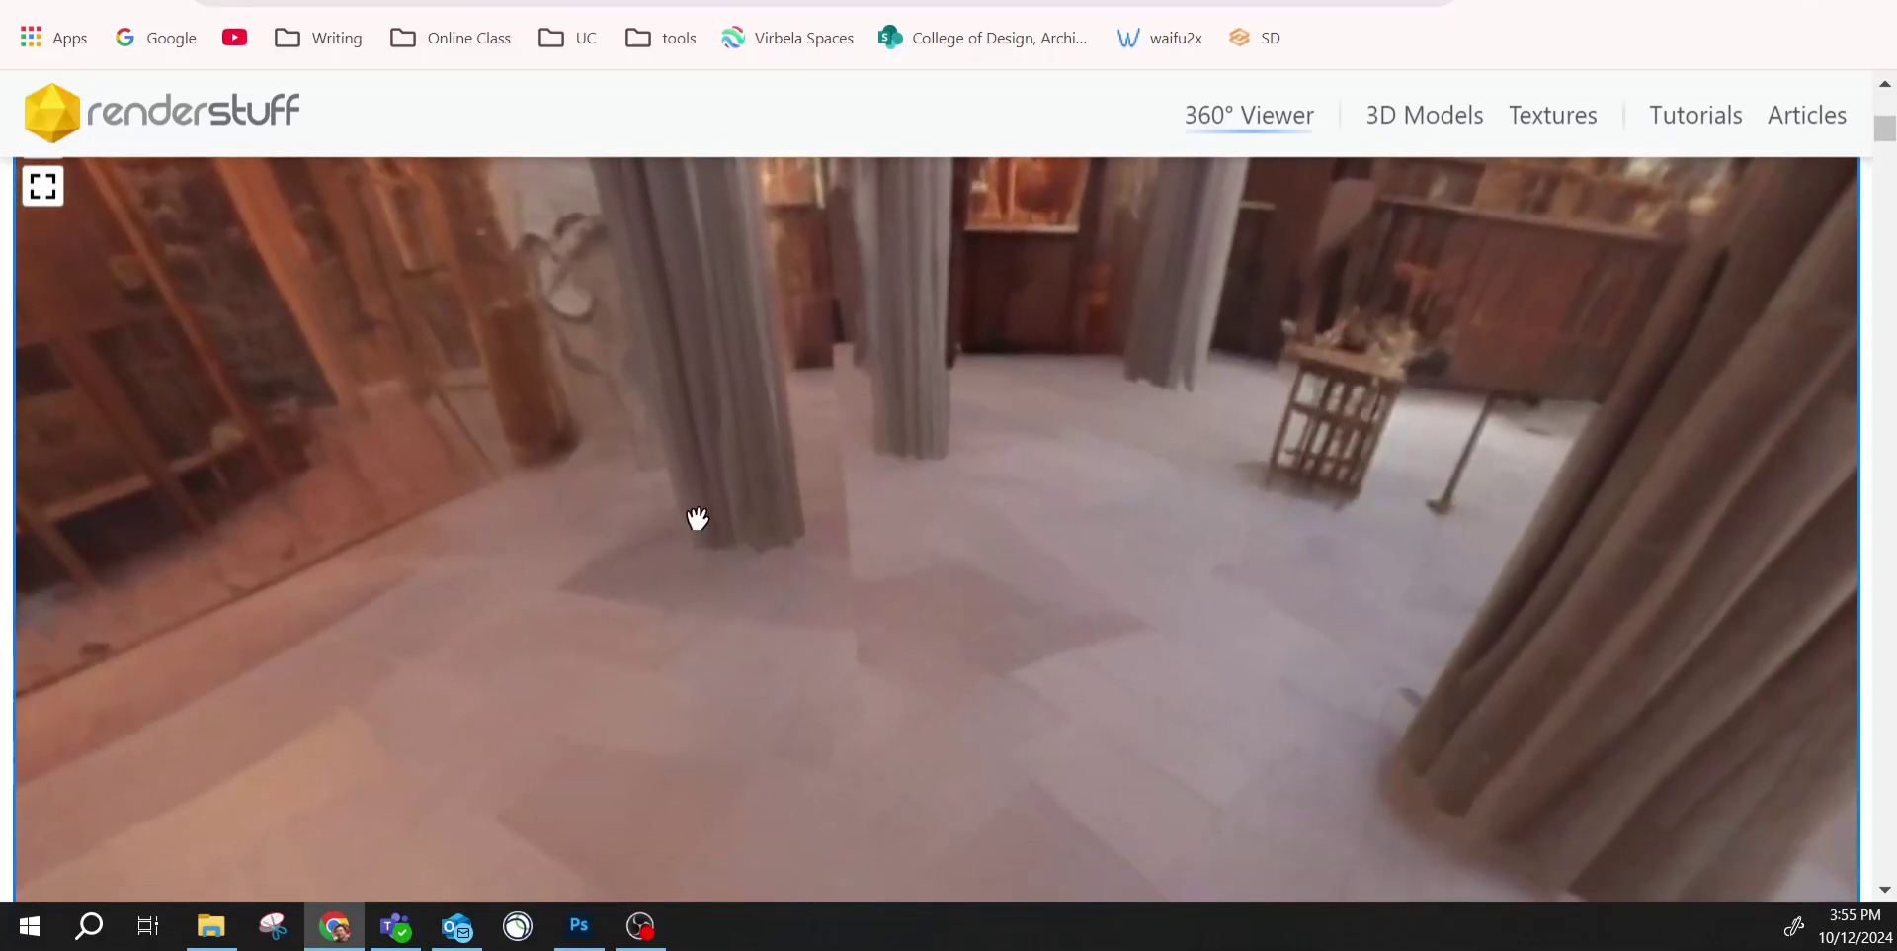
left_click_drag(912, 596, 957, 840)
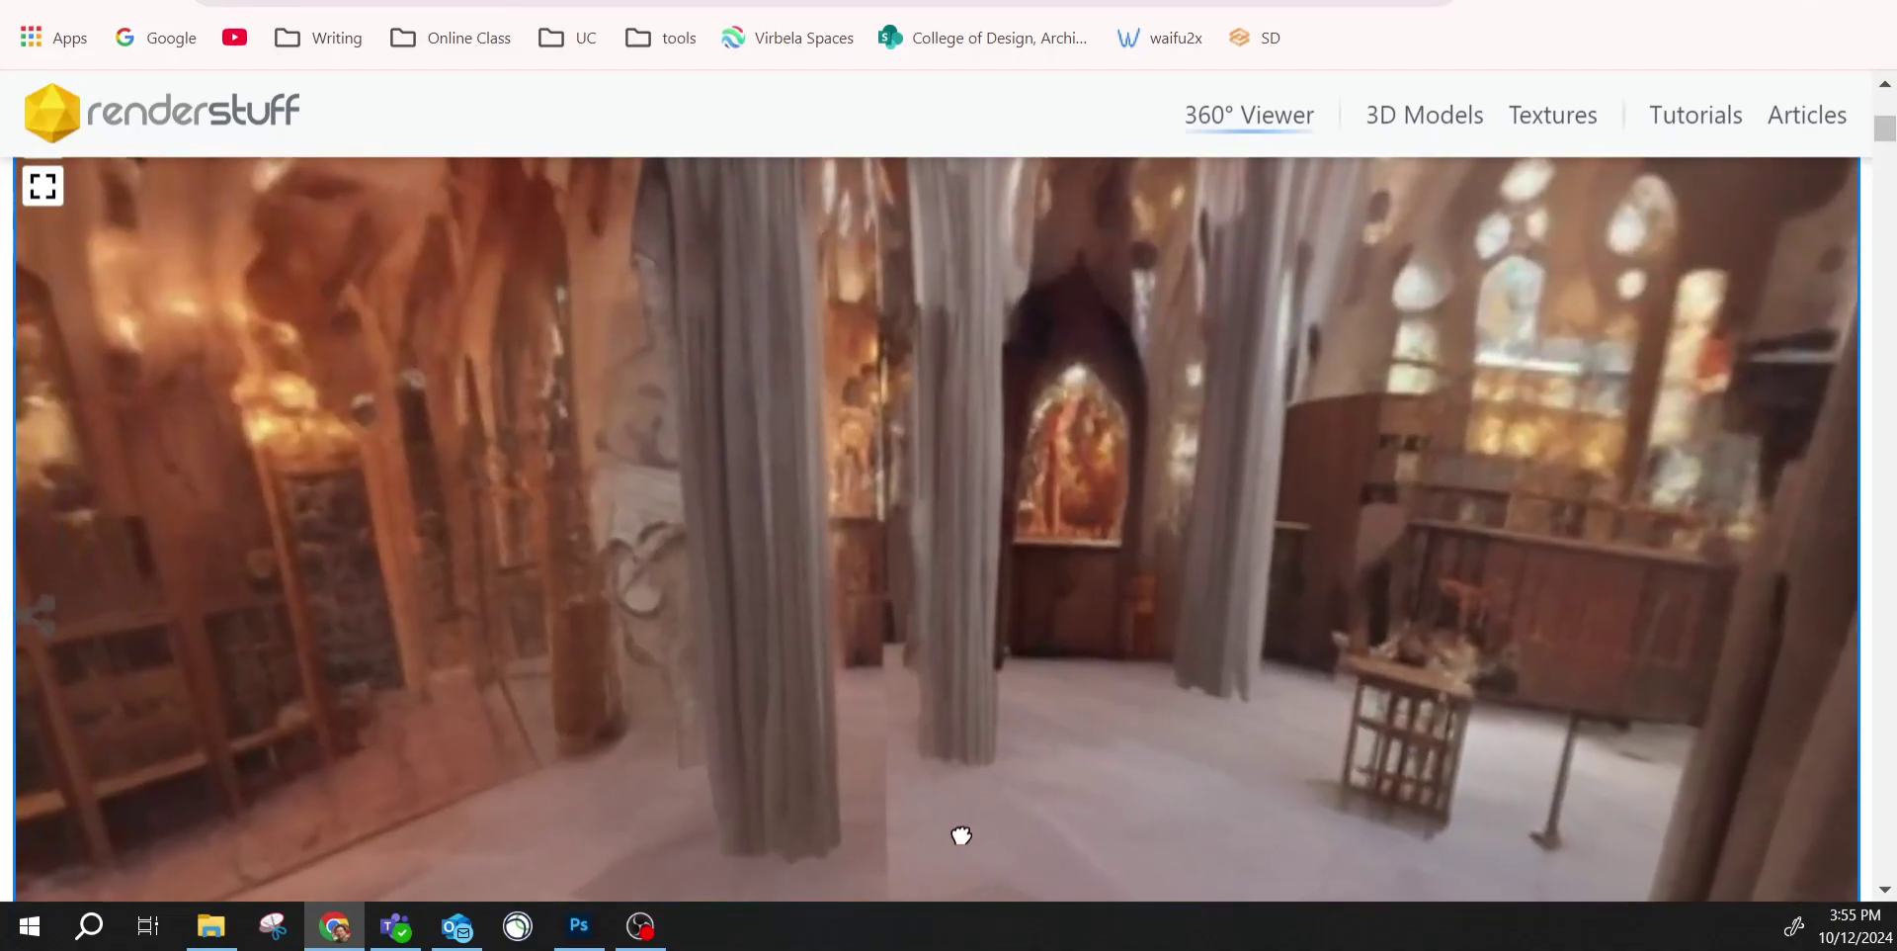
left_click_drag(949, 738, 966, 790)
left_click_drag(855, 432, 1330, 725)
left_click_drag(1041, 475, 918, 534)
left_click_drag(424, 399, 991, 489)
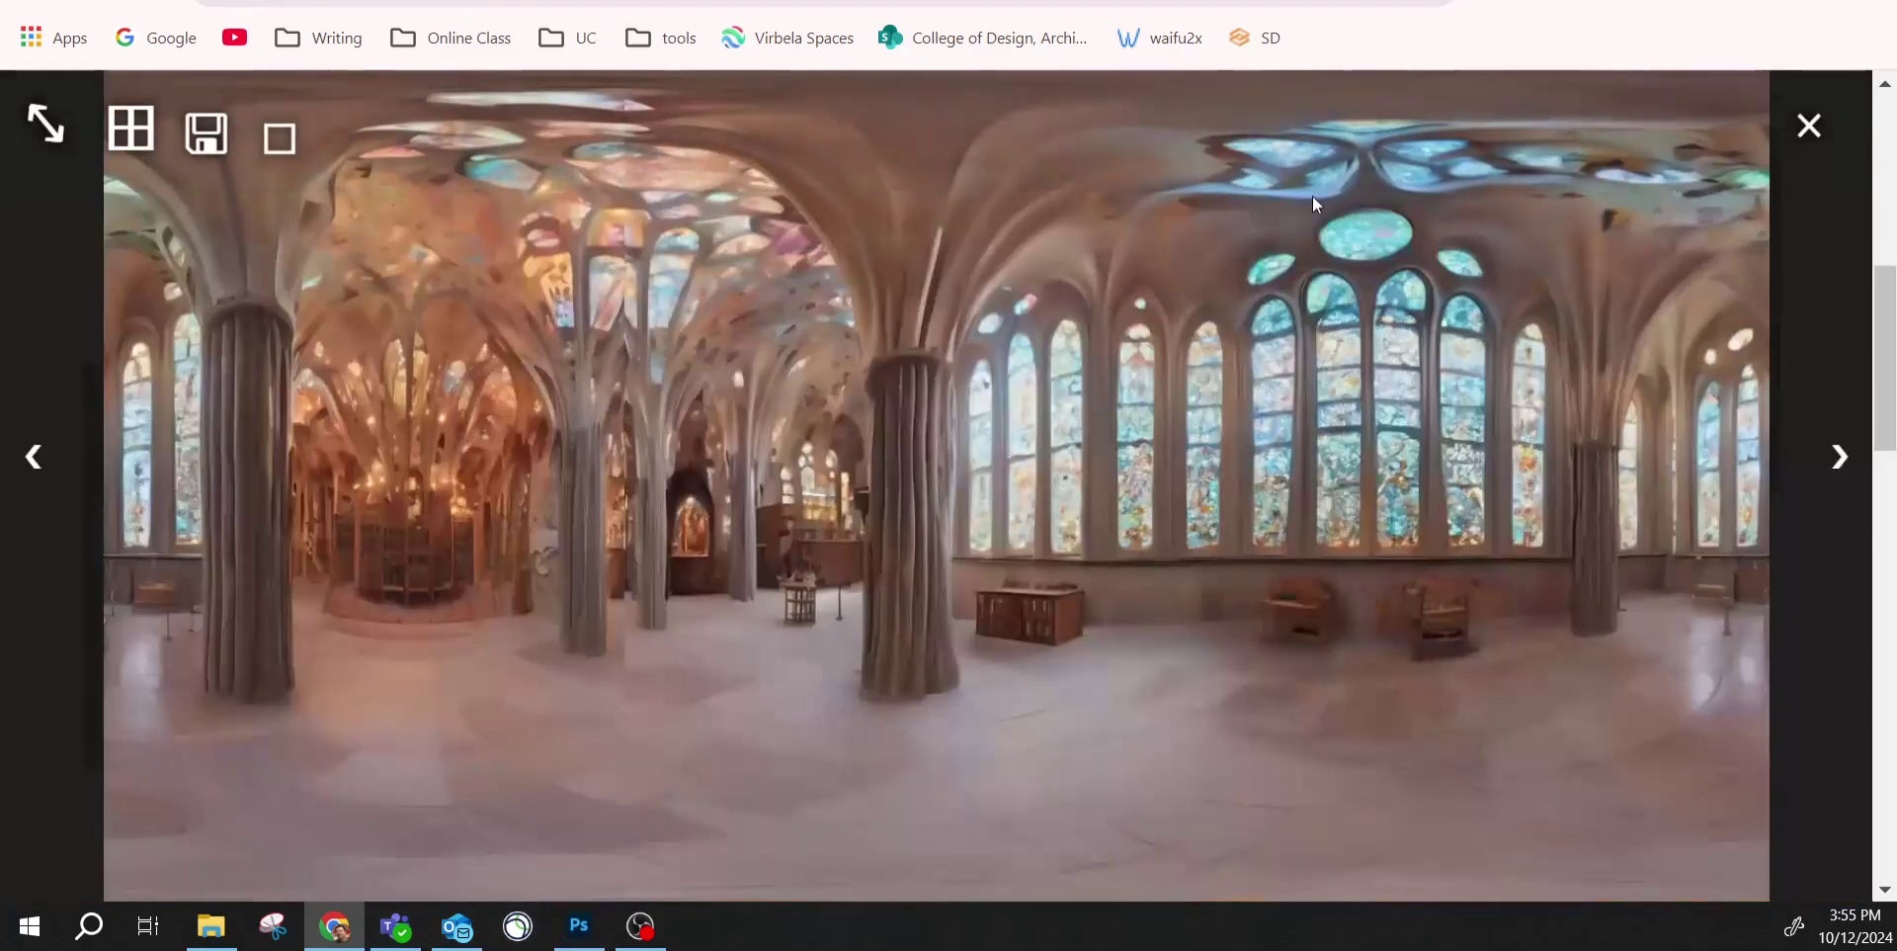
Close the lightbox and scroll up to the img2img prompts and Generate button.
left_click(1810, 133)
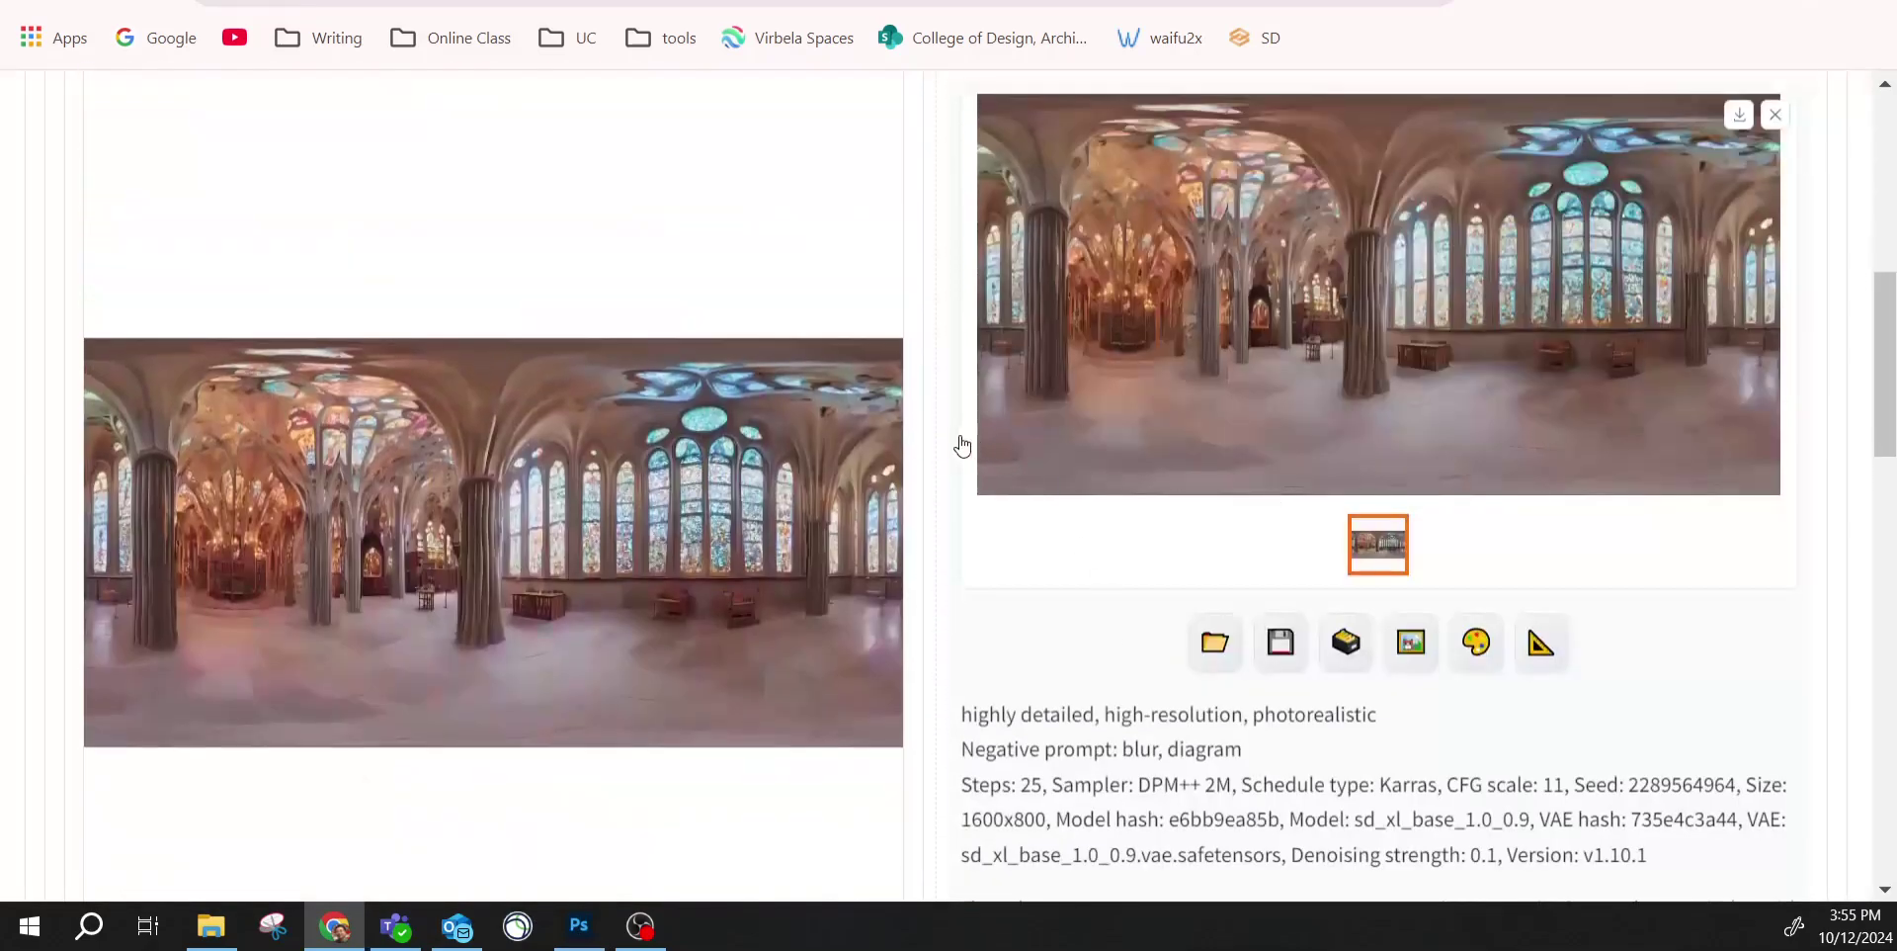
scroll(763, 450, "up", 1)
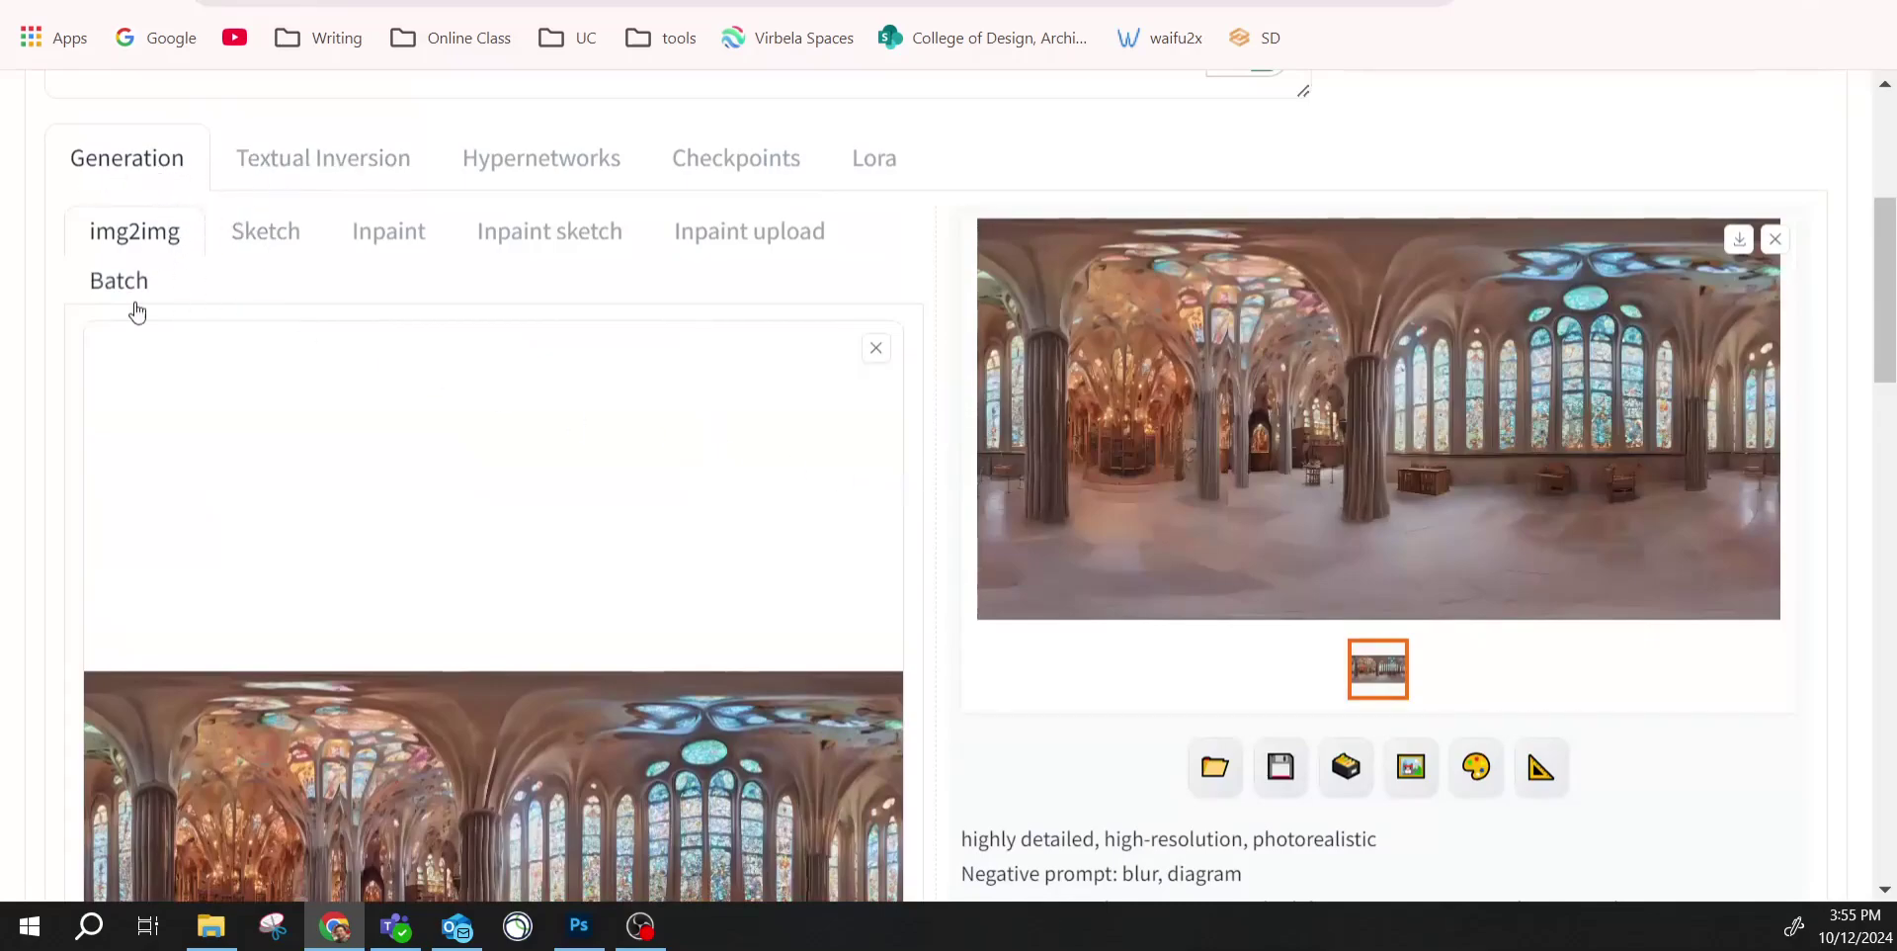
scroll(89, 198, "up", 5)
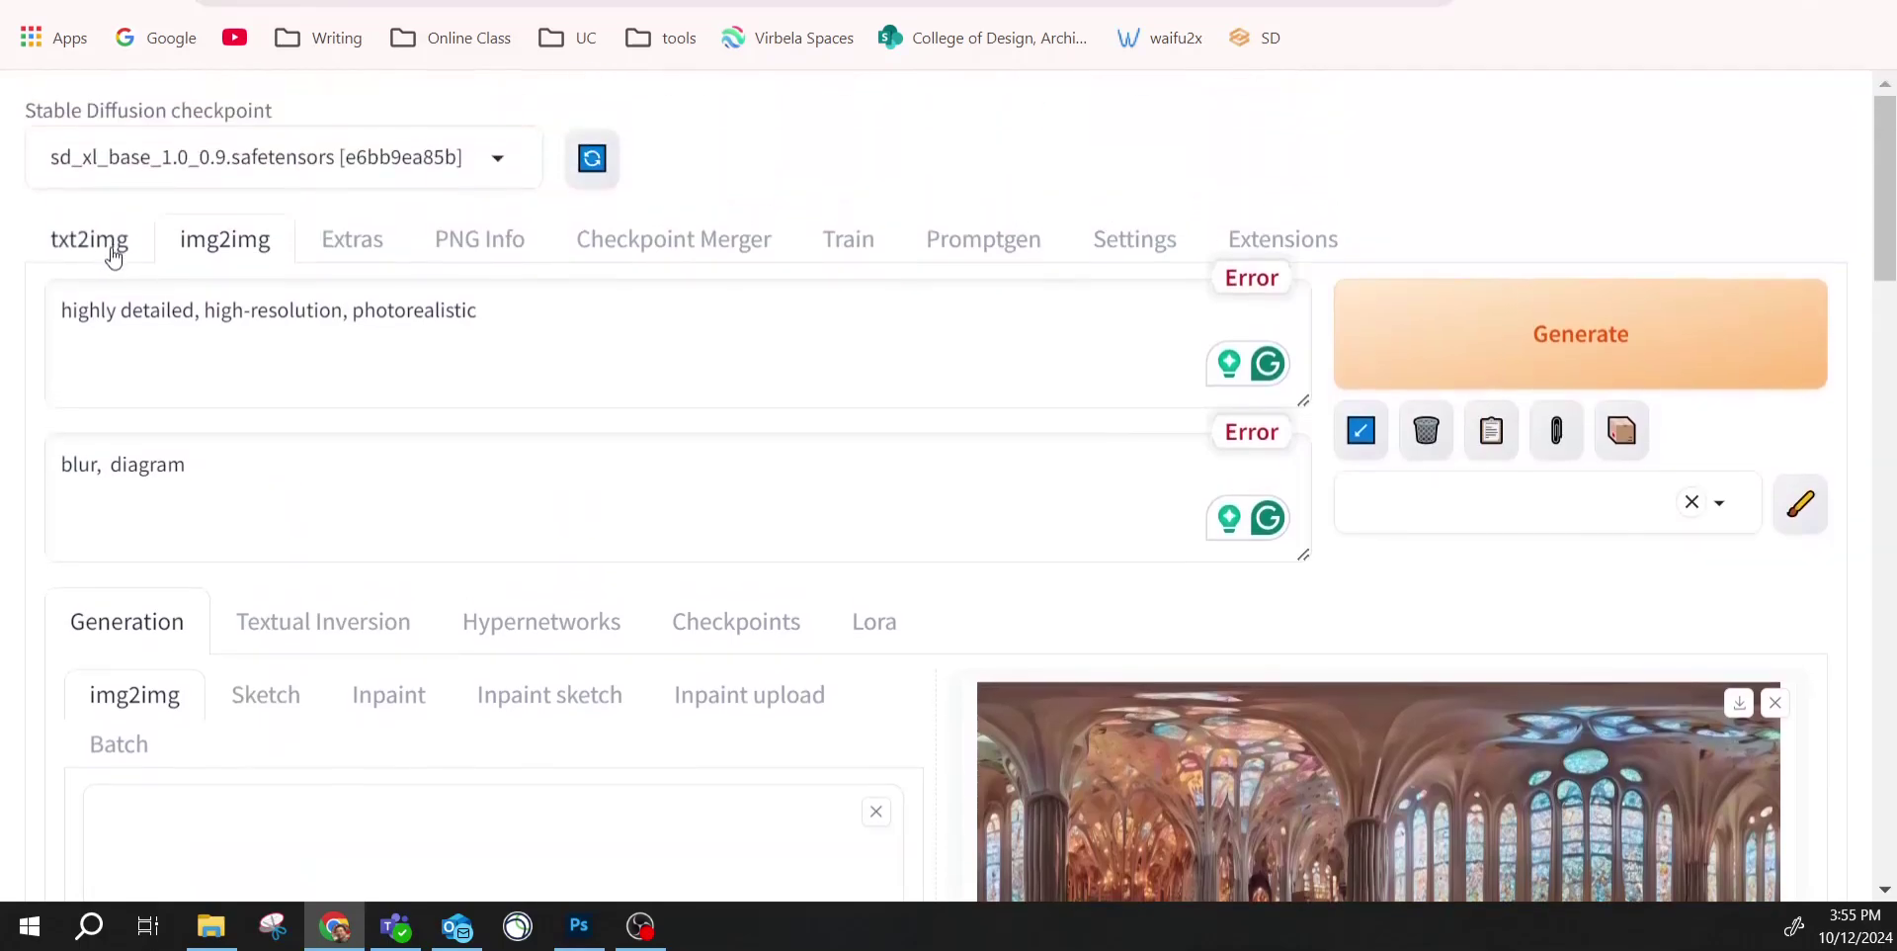
left_click(110, 242)
scroll(1286, 629, "down", 2)
scroll(1285, 628, "down", 8)
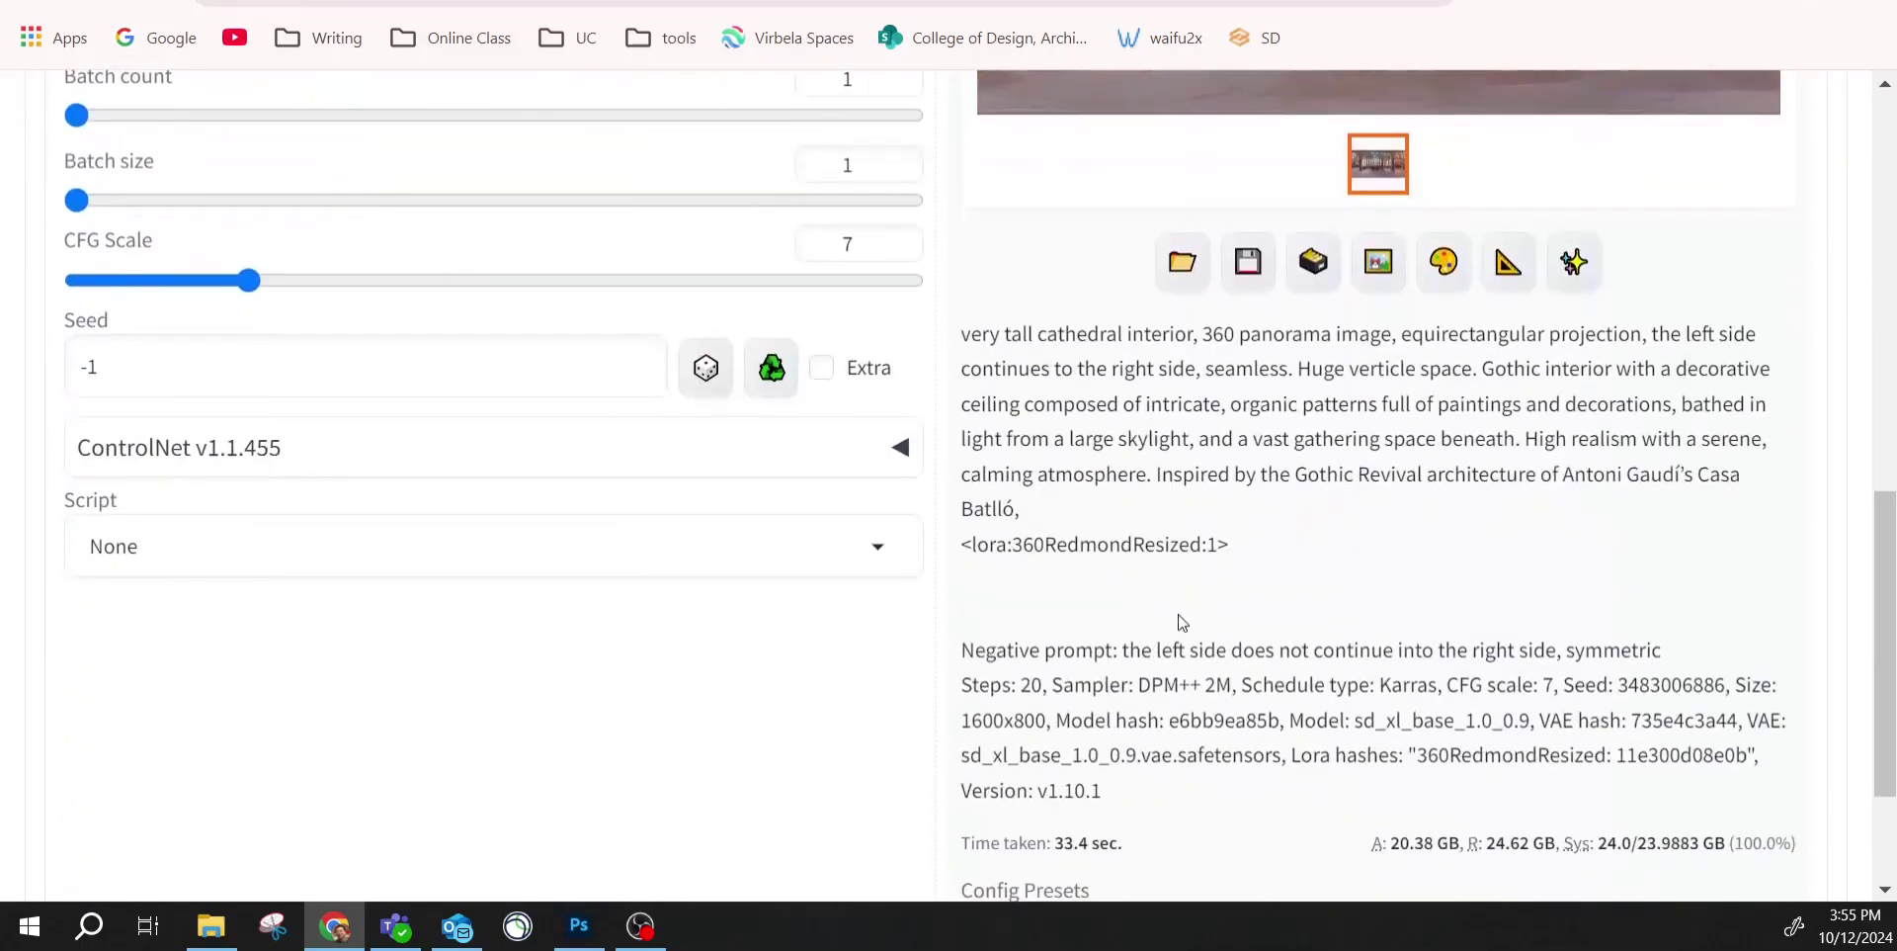
scroll(1166, 623, "up", 3)
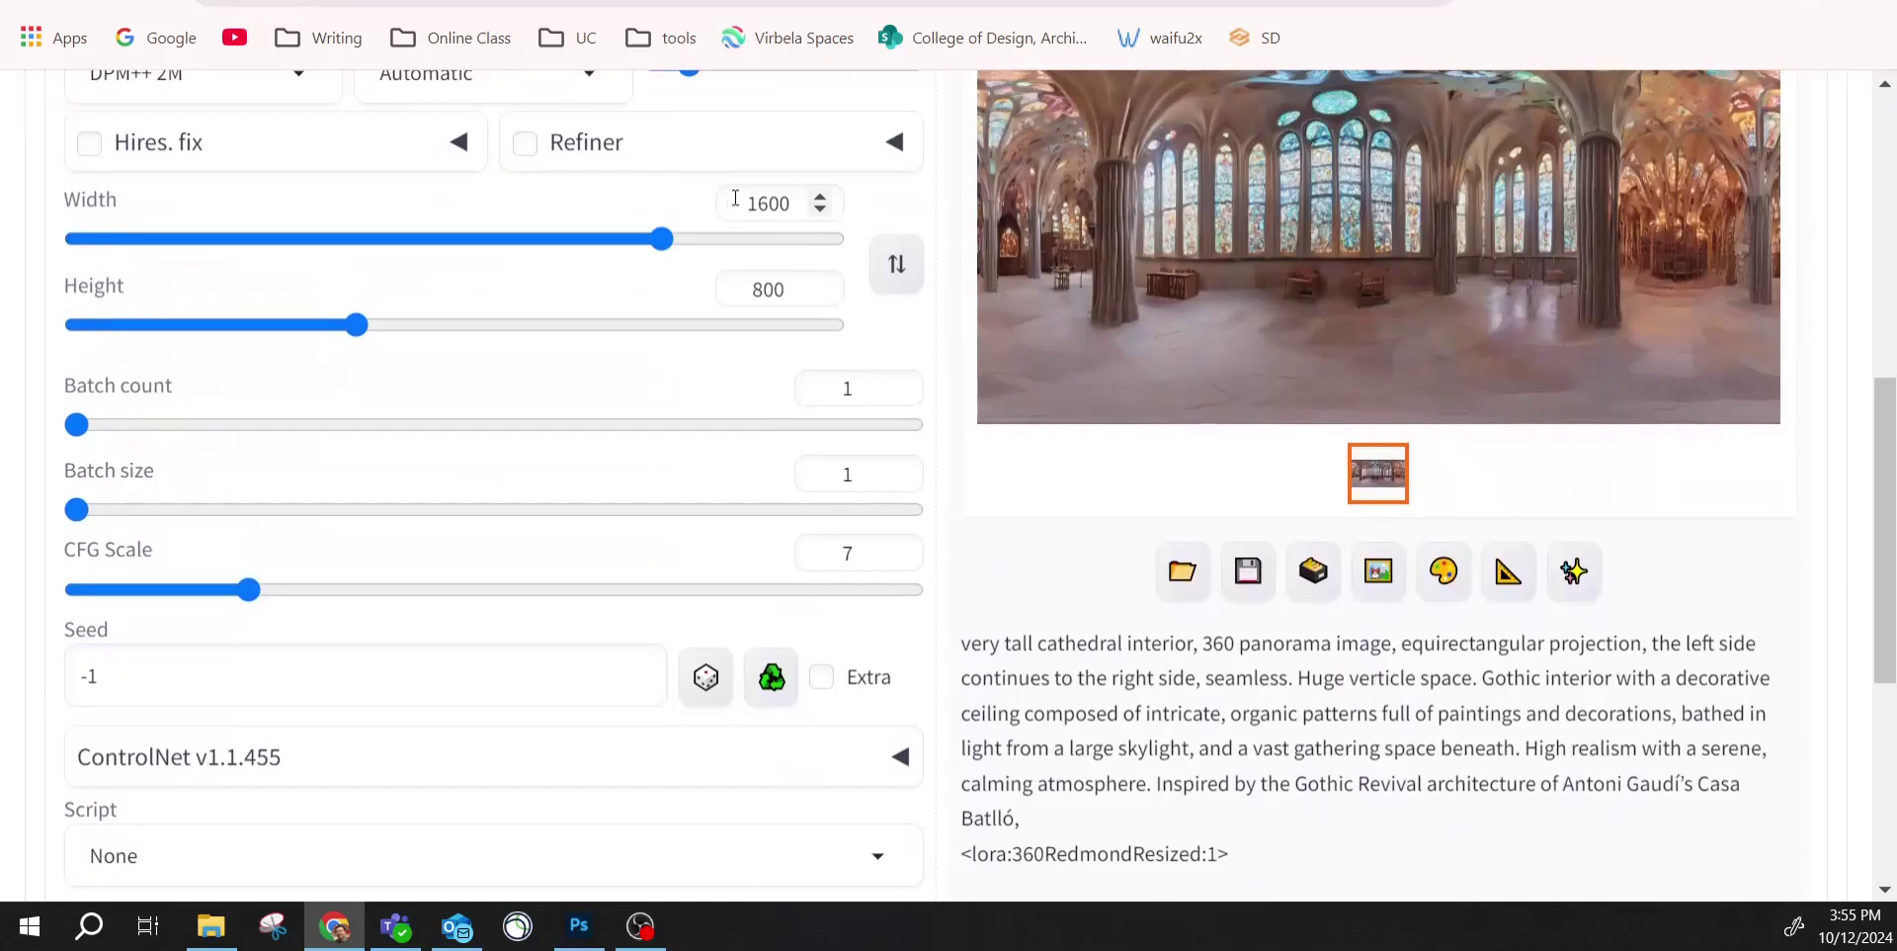
scroll(183, 457, "up", 2)
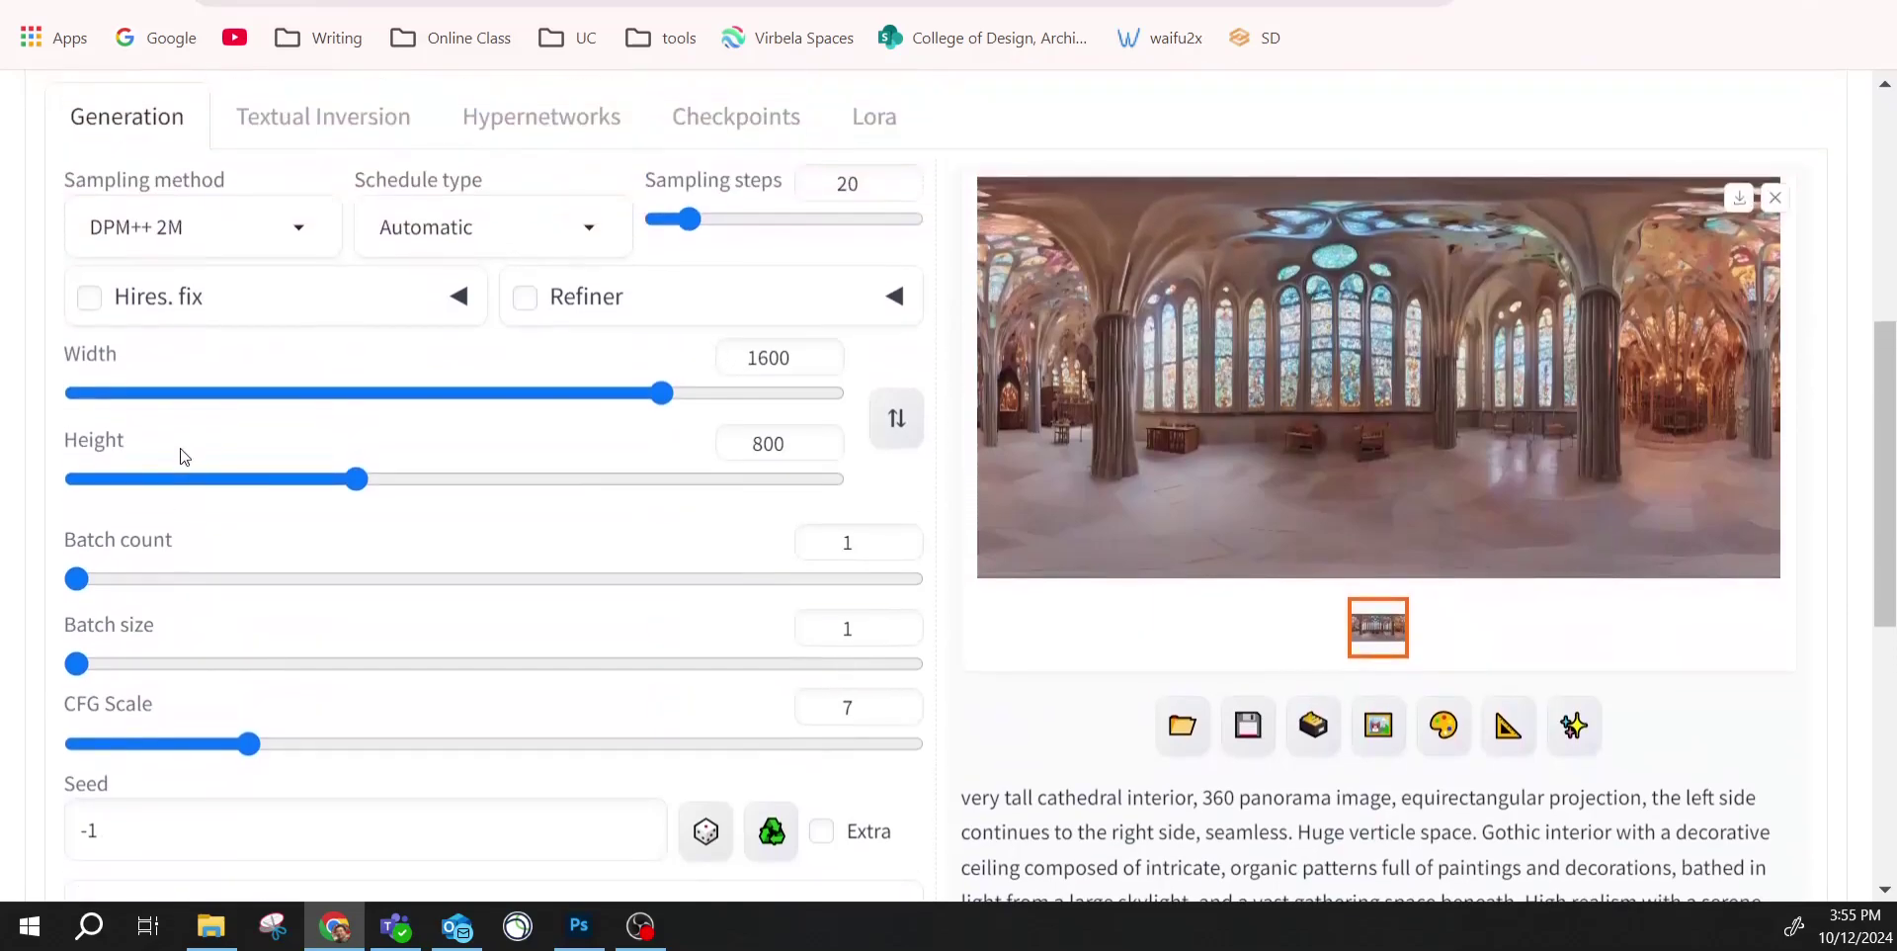
left_click(95, 305)
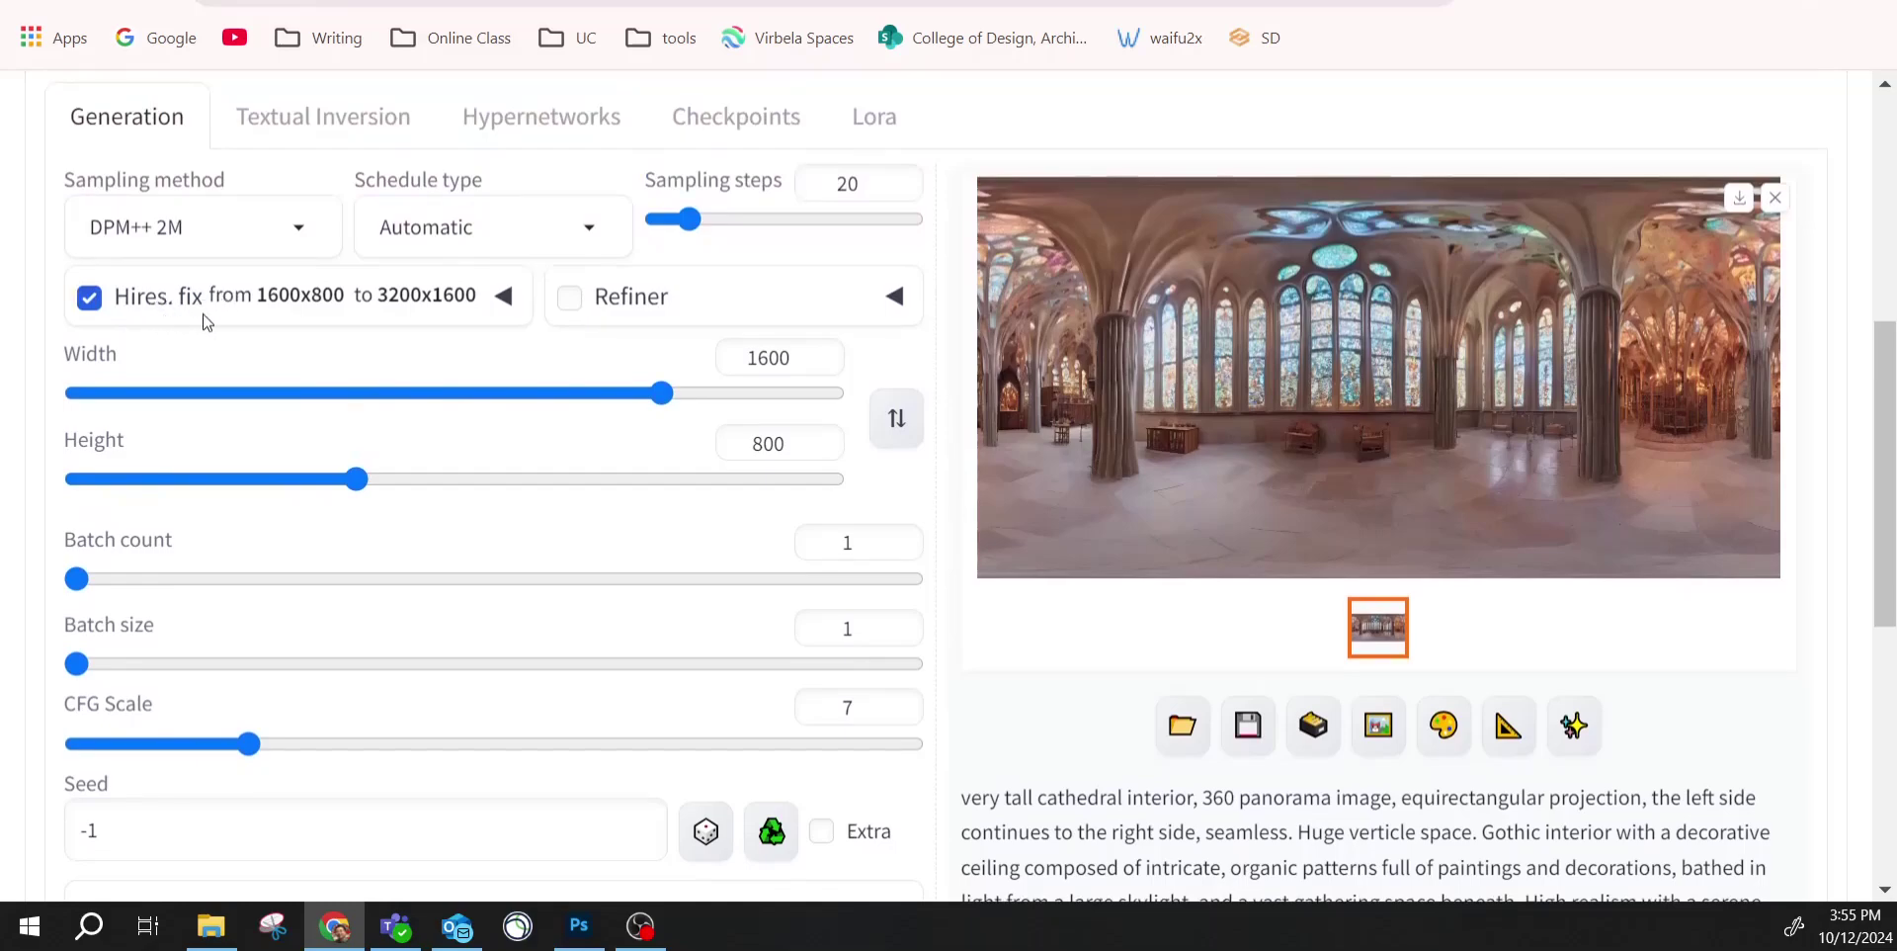
left_click(506, 298)
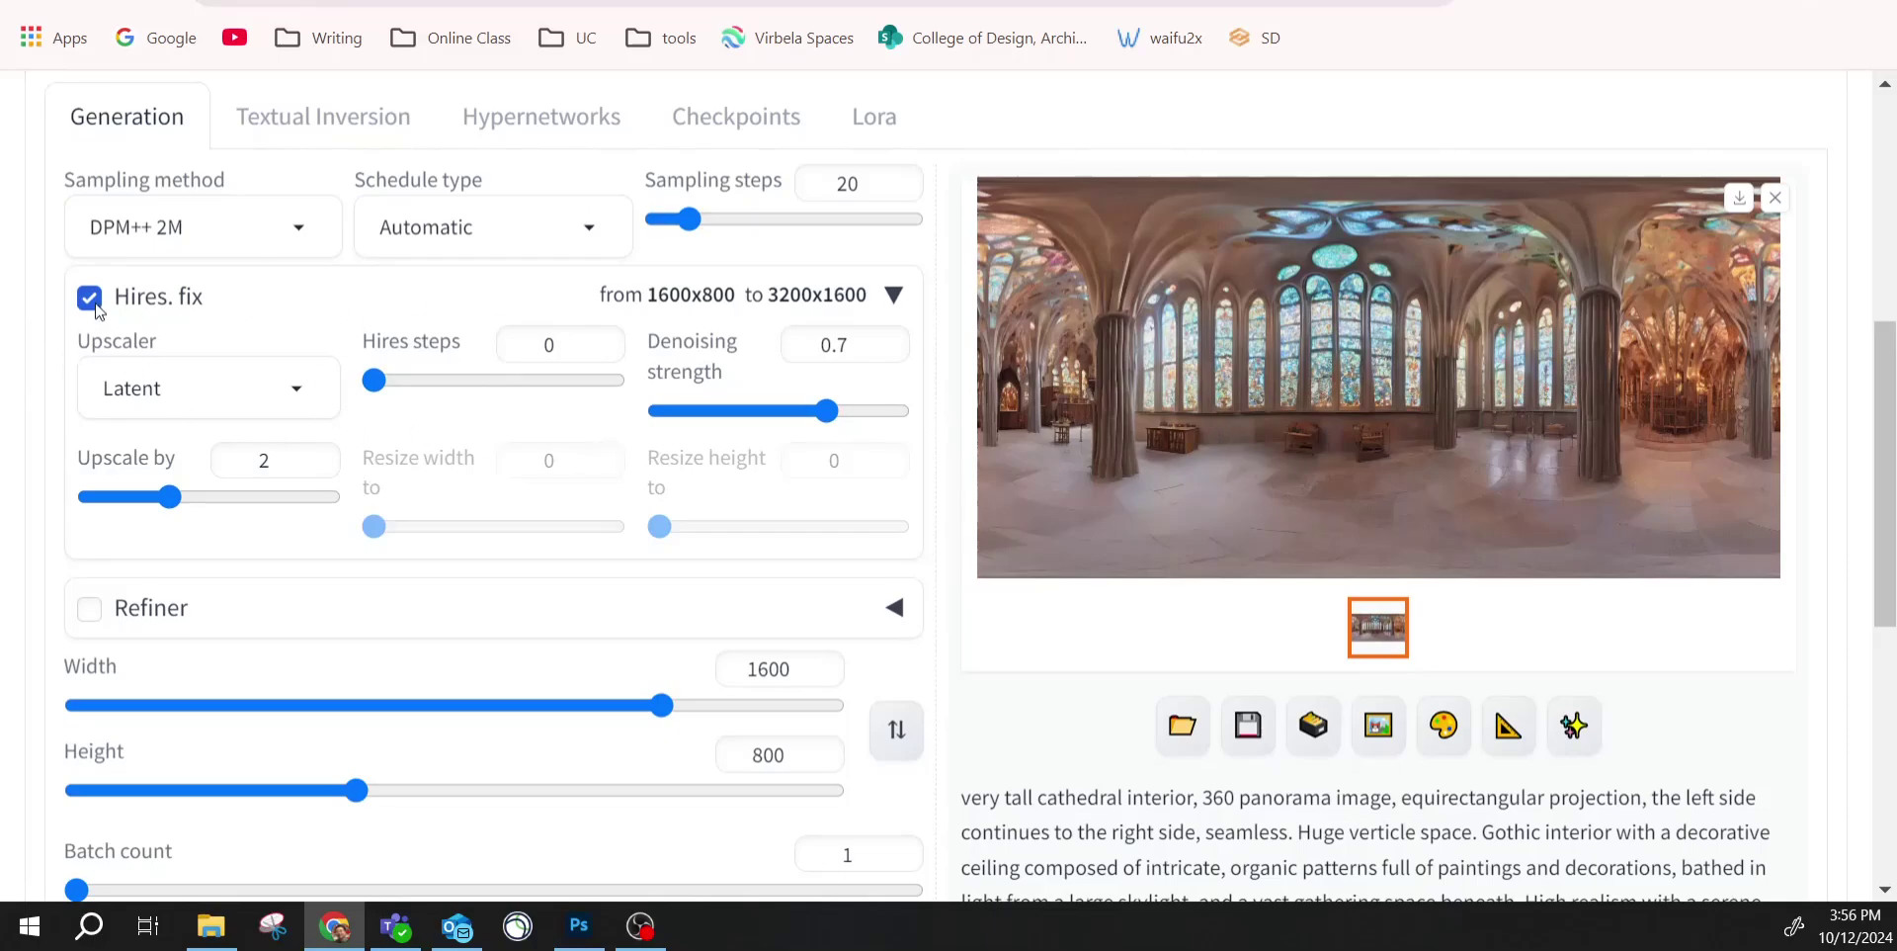
left_click(96, 307)
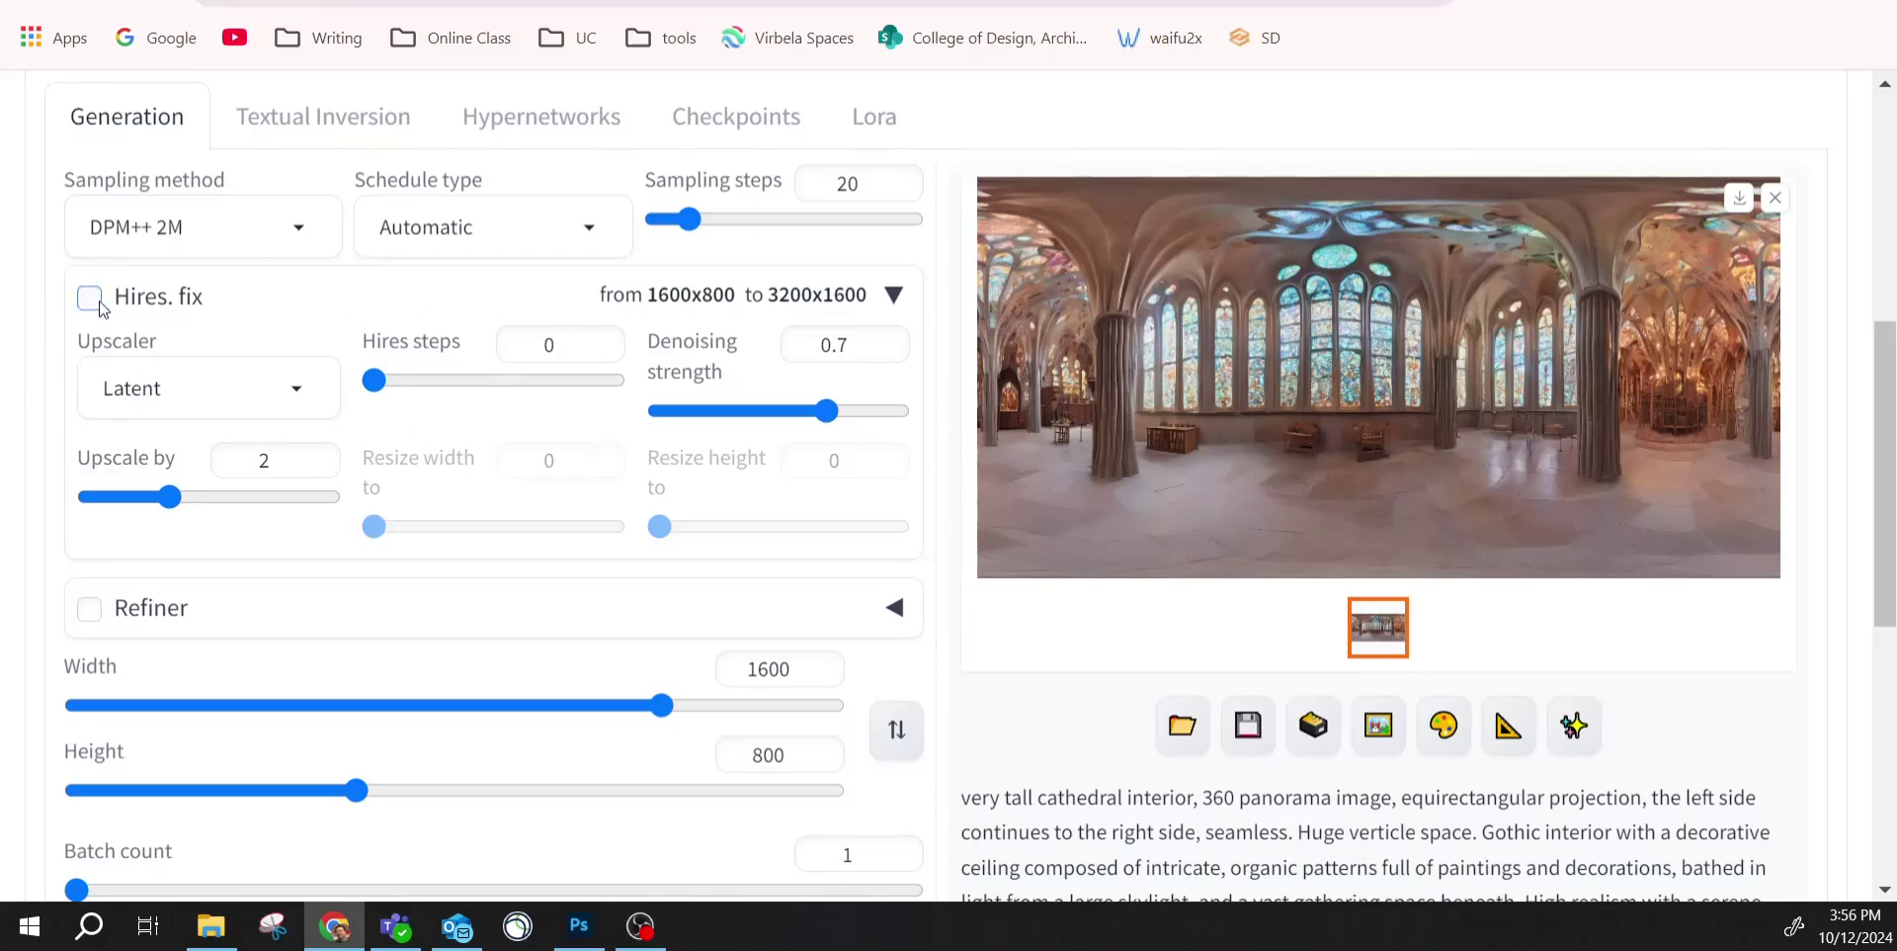
left_click(895, 299)
scroll(383, 377, "up", 2)
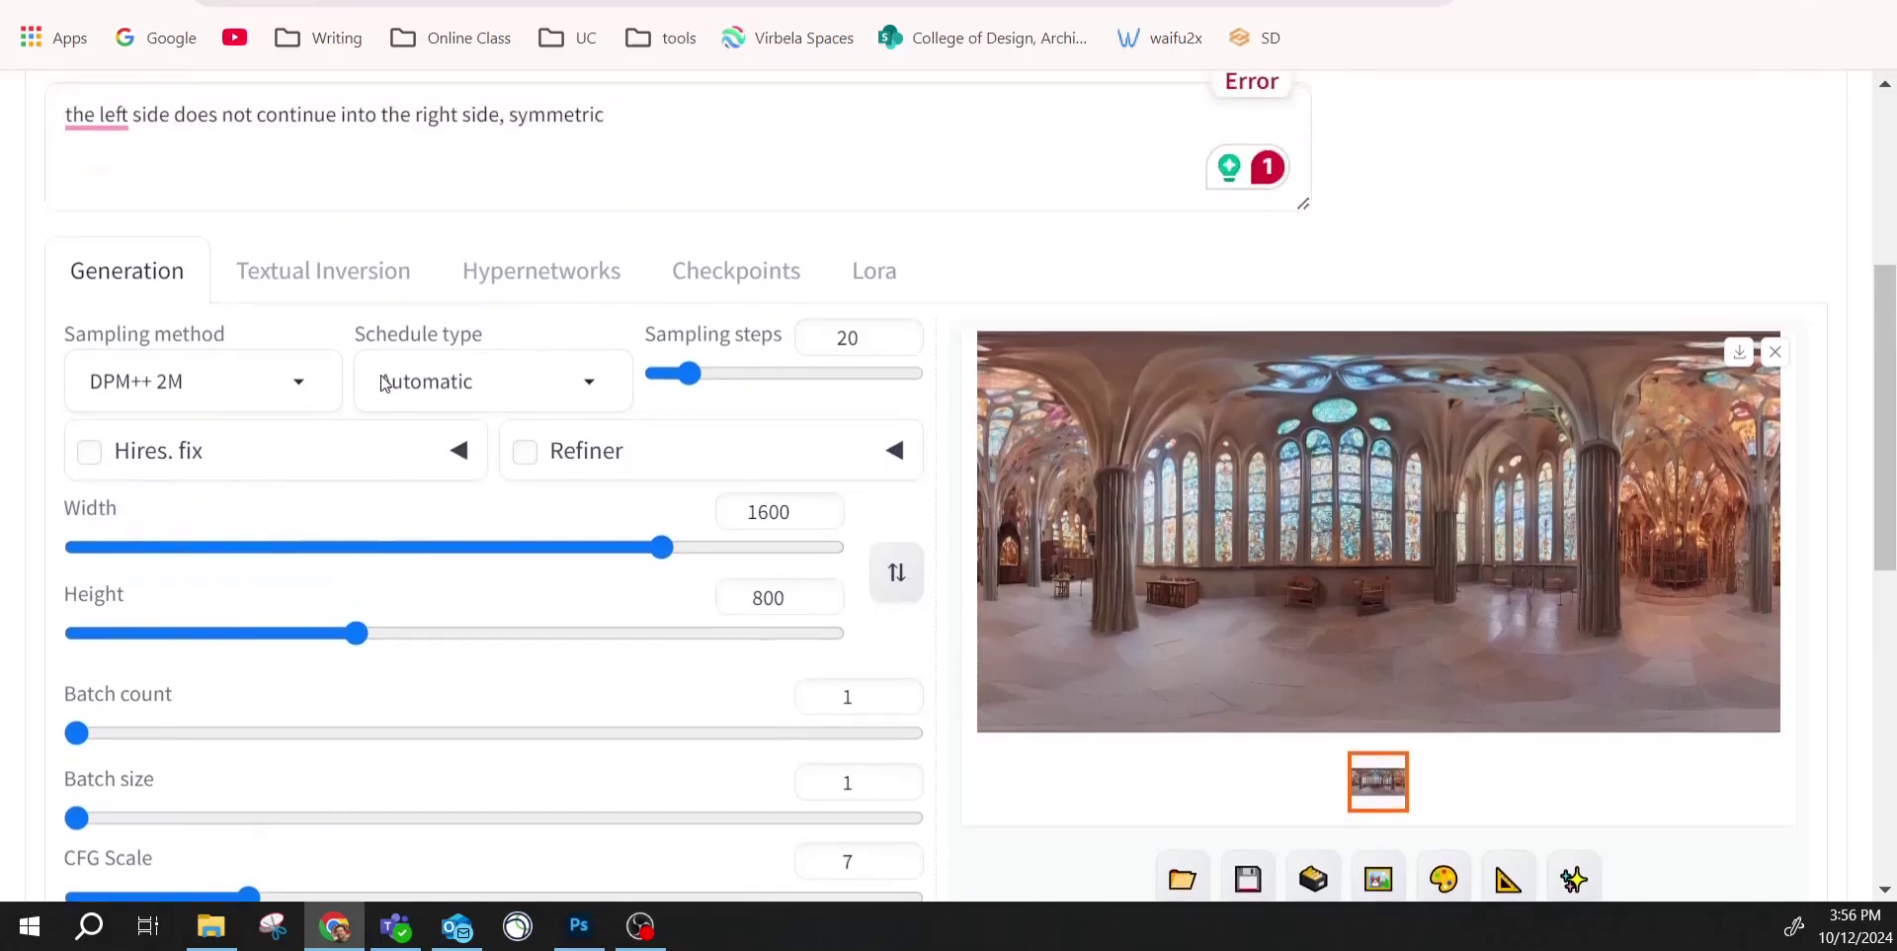
scroll(383, 377, "up", 5)
left_click(213, 247)
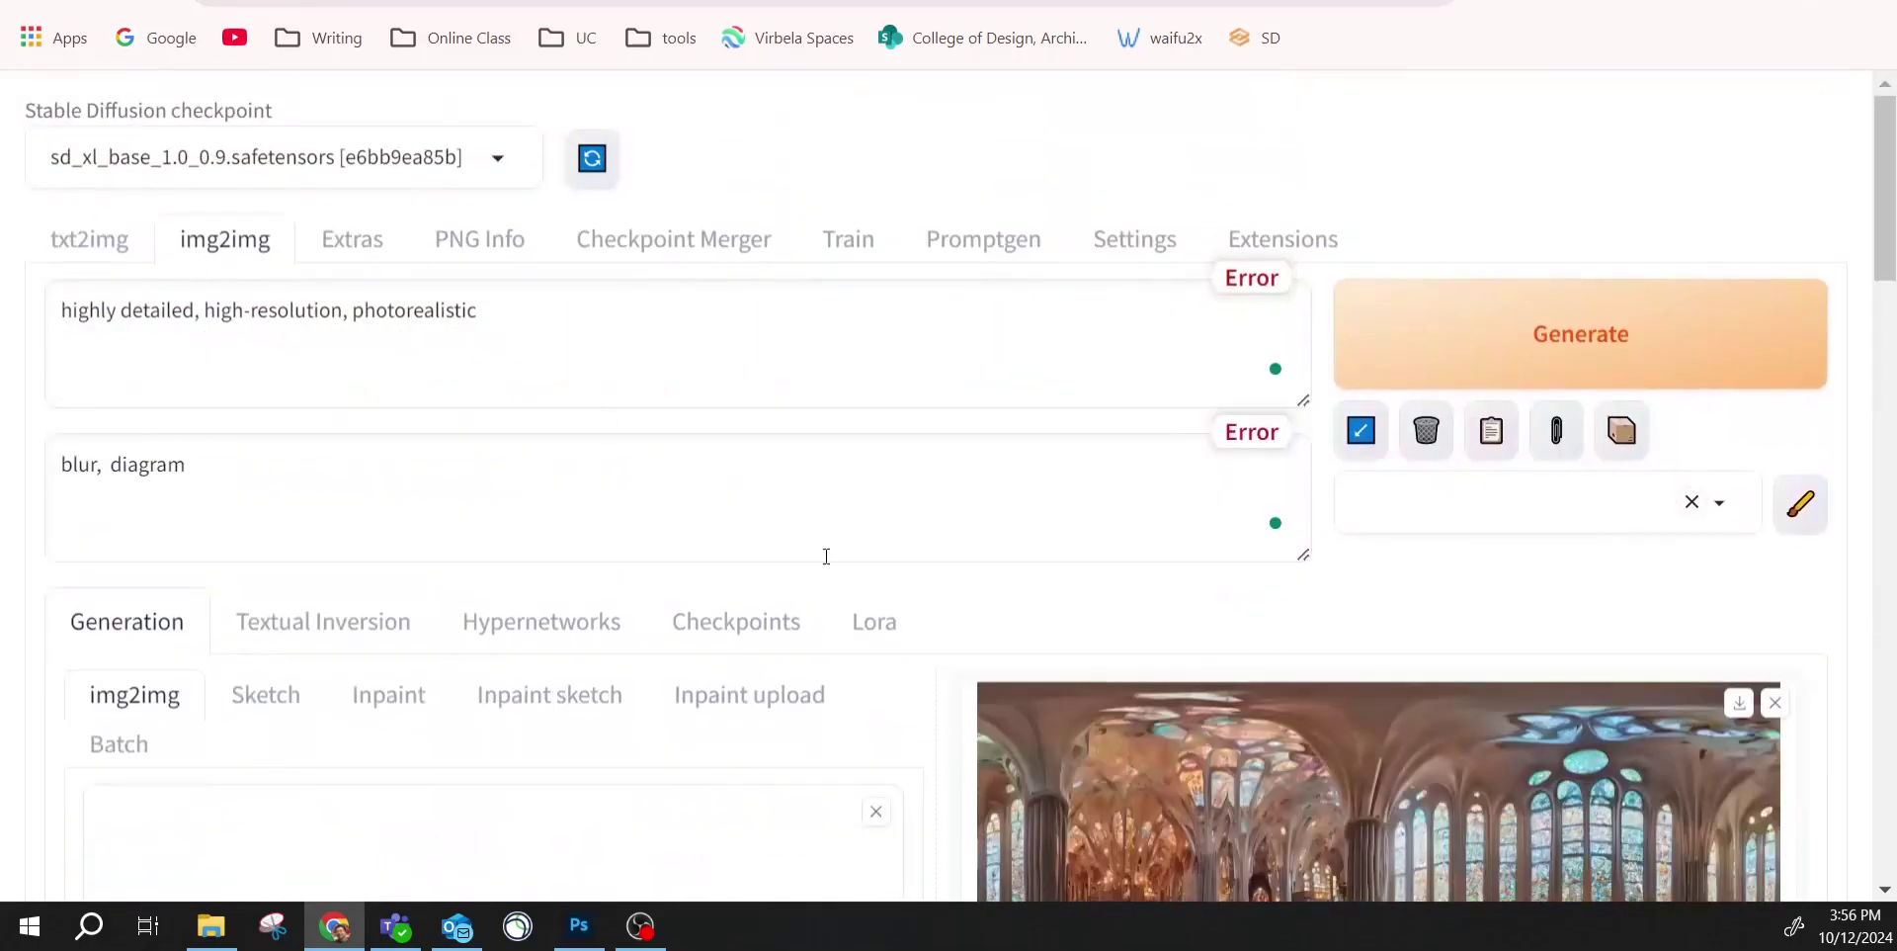
scroll(982, 720, "down", 15)
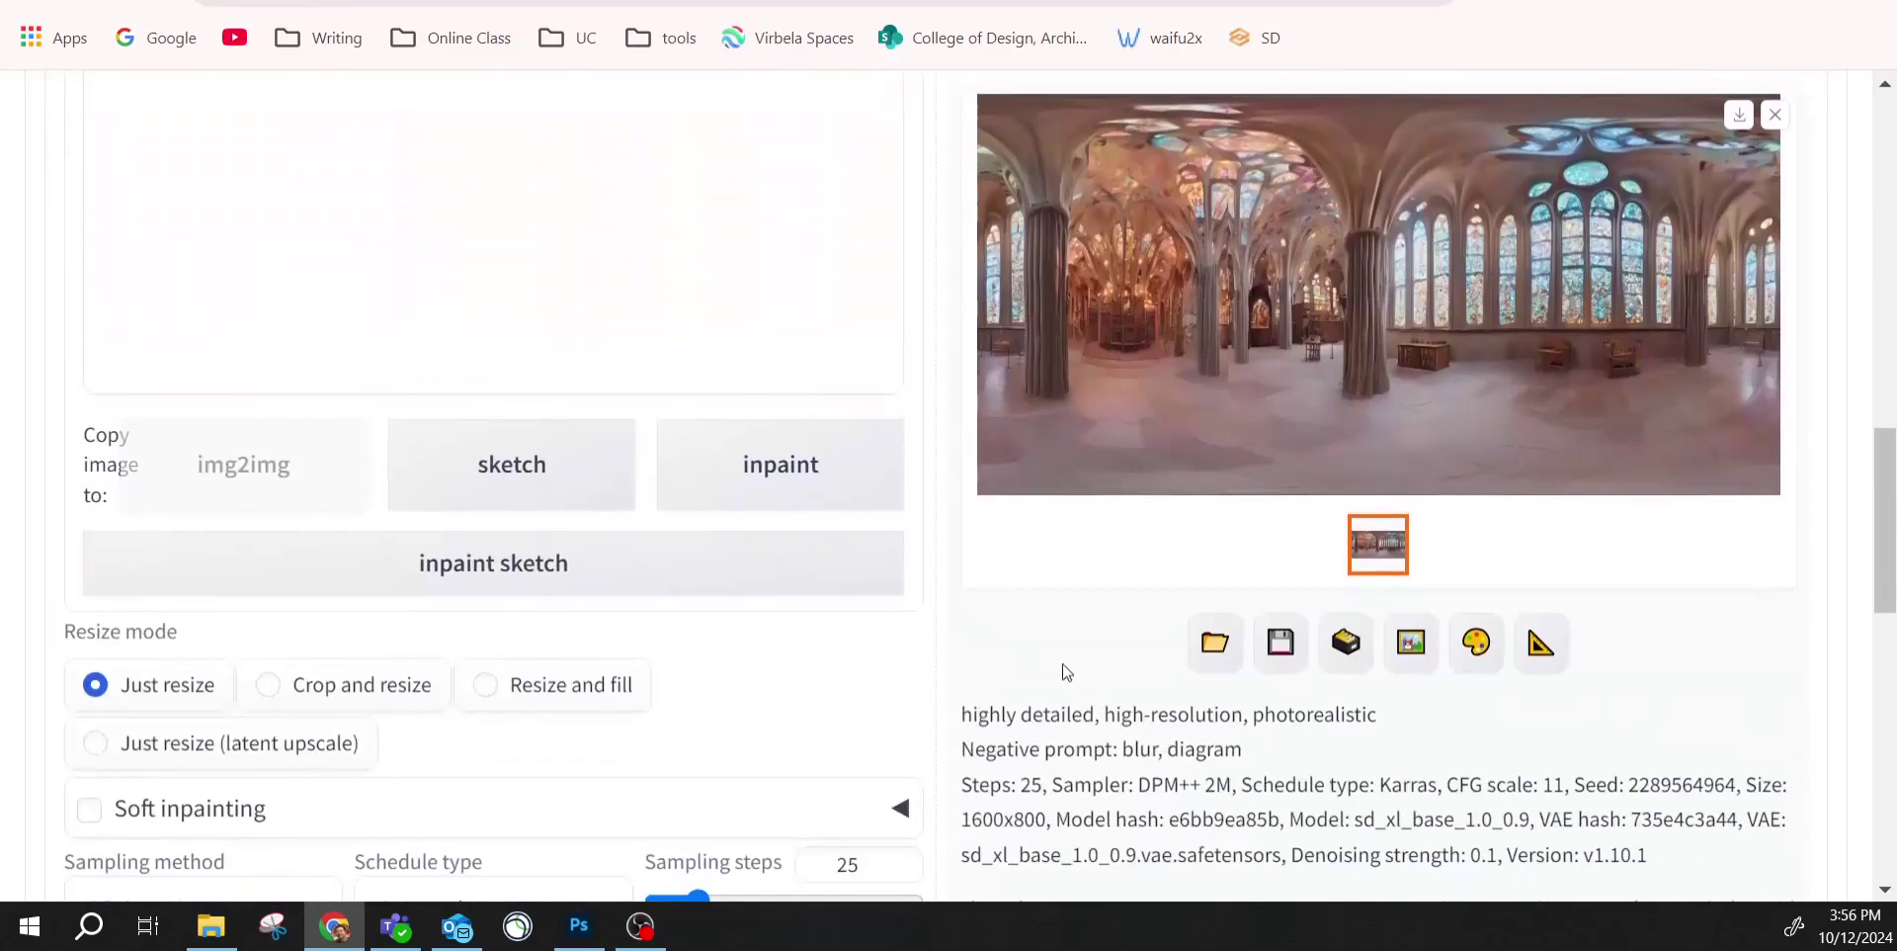
scroll(1067, 671, "up", 4)
scroll(623, 496, "down", 8)
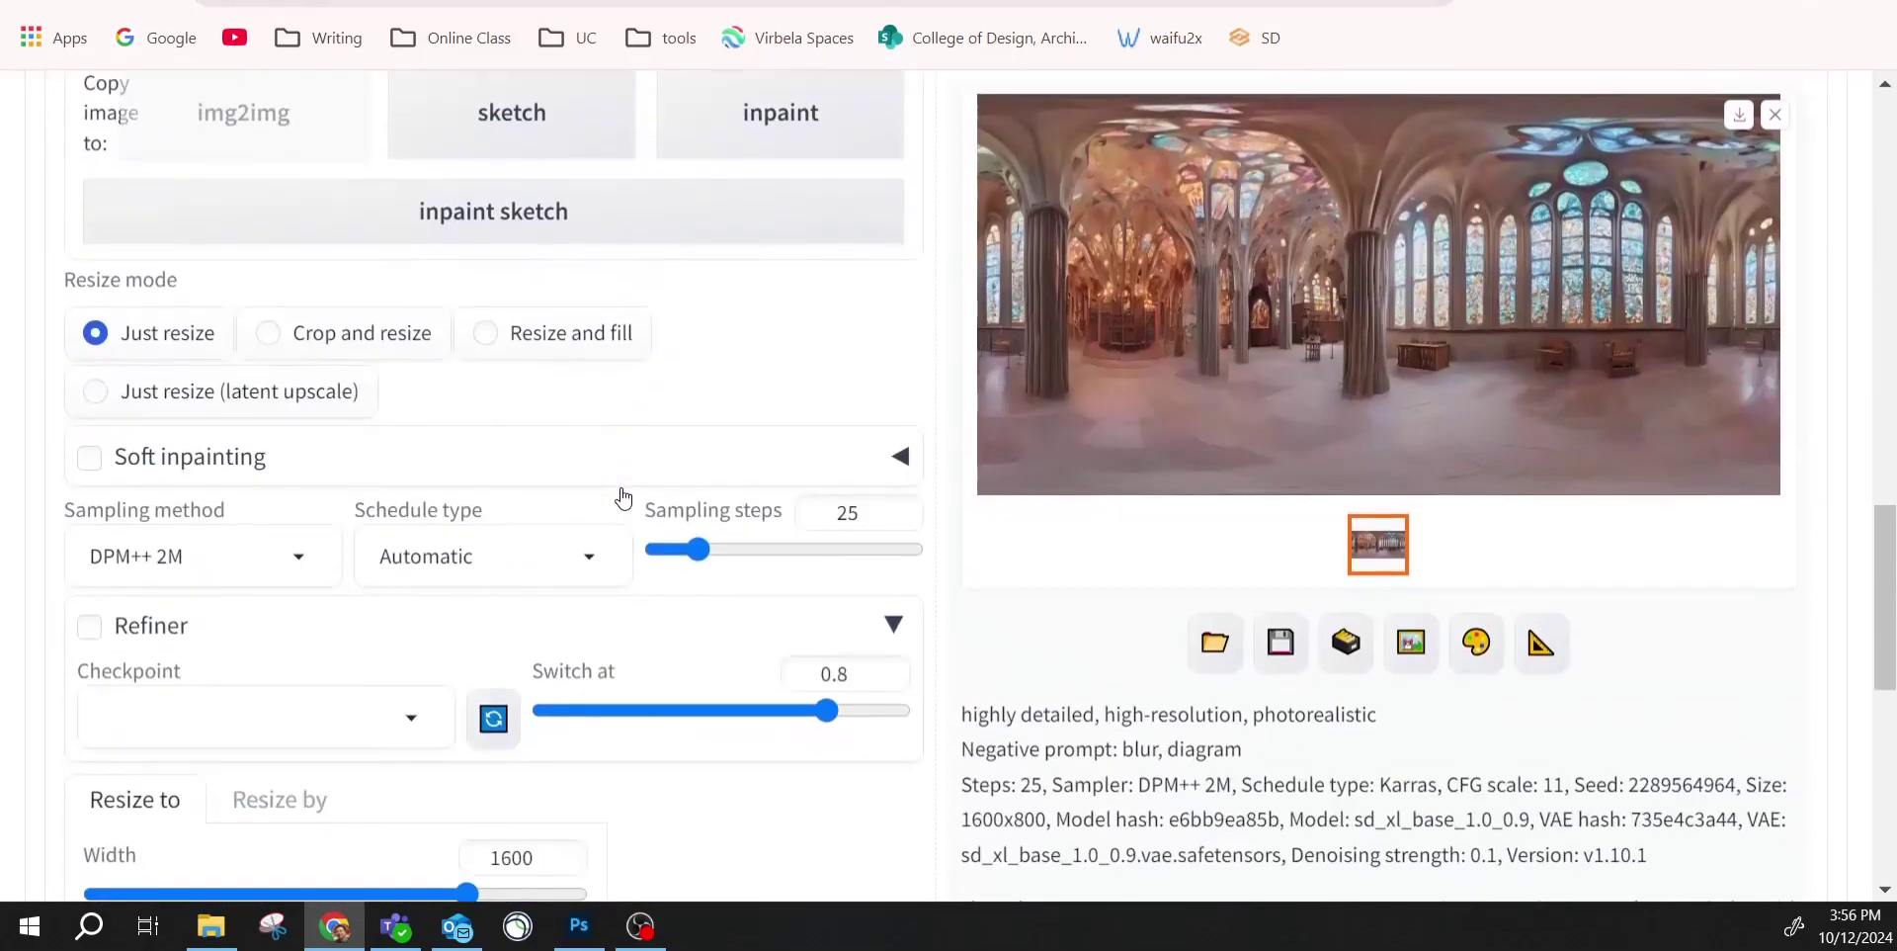
scroll(338, 578, "down", 3)
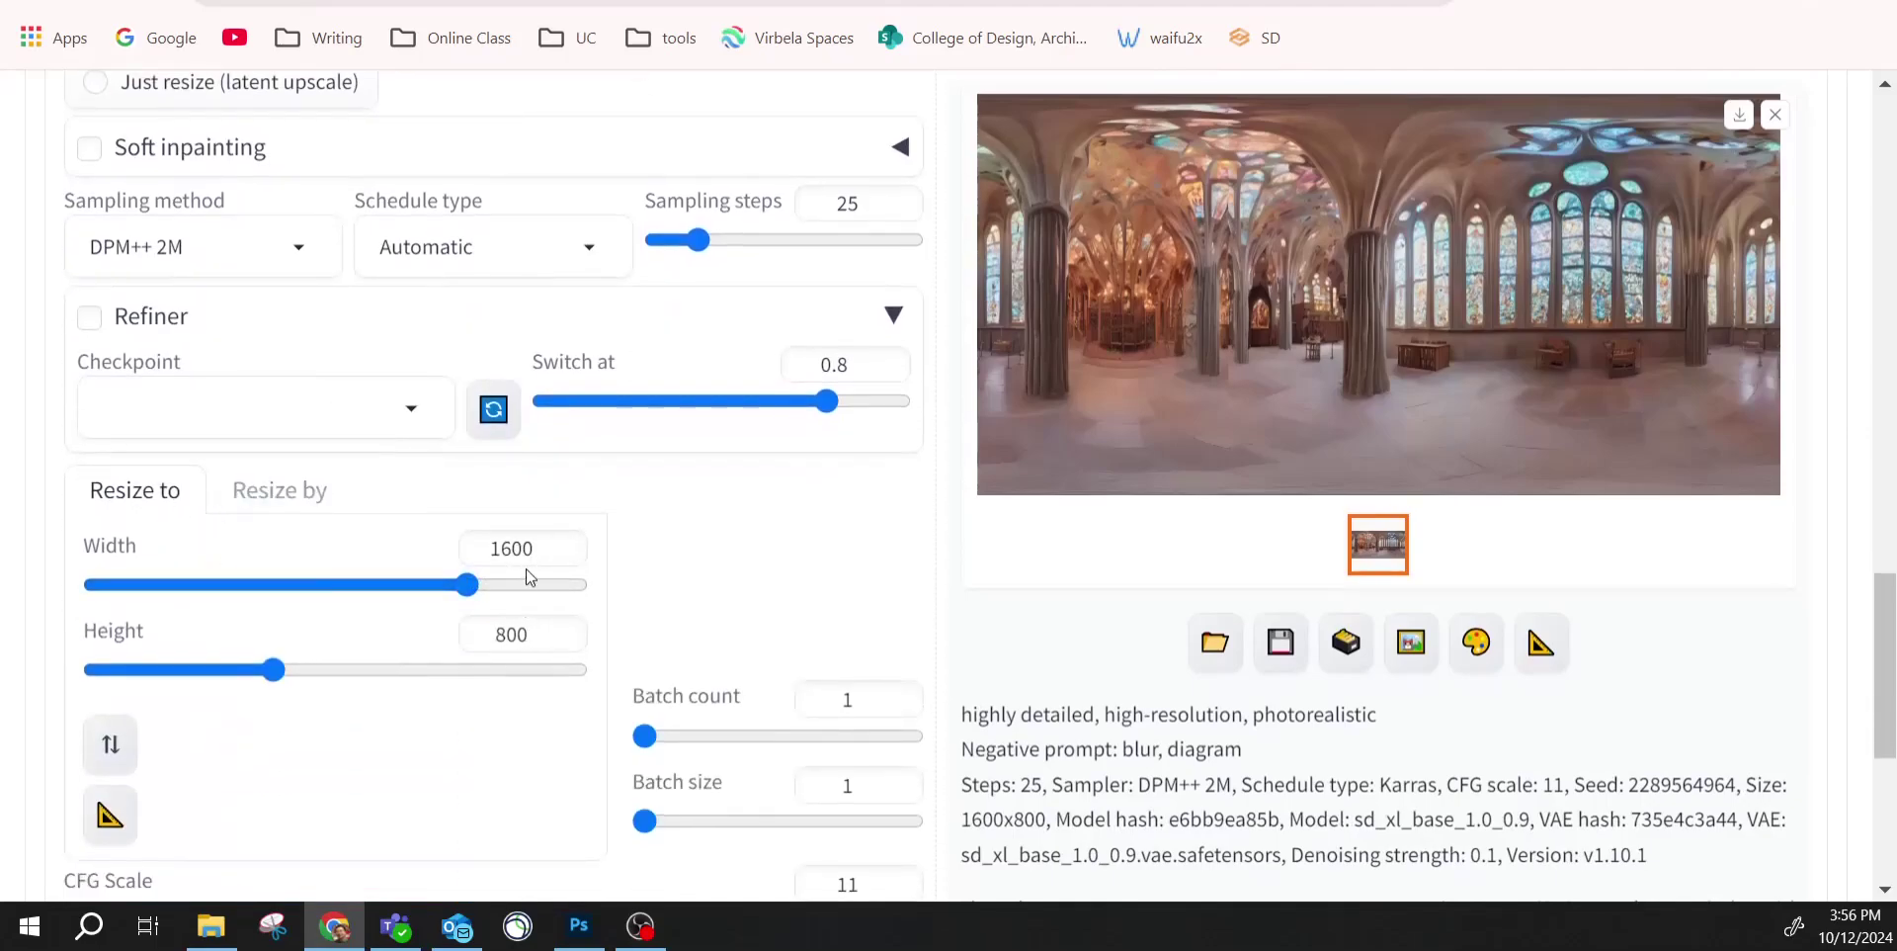
scroll(506, 660, "down", 3)
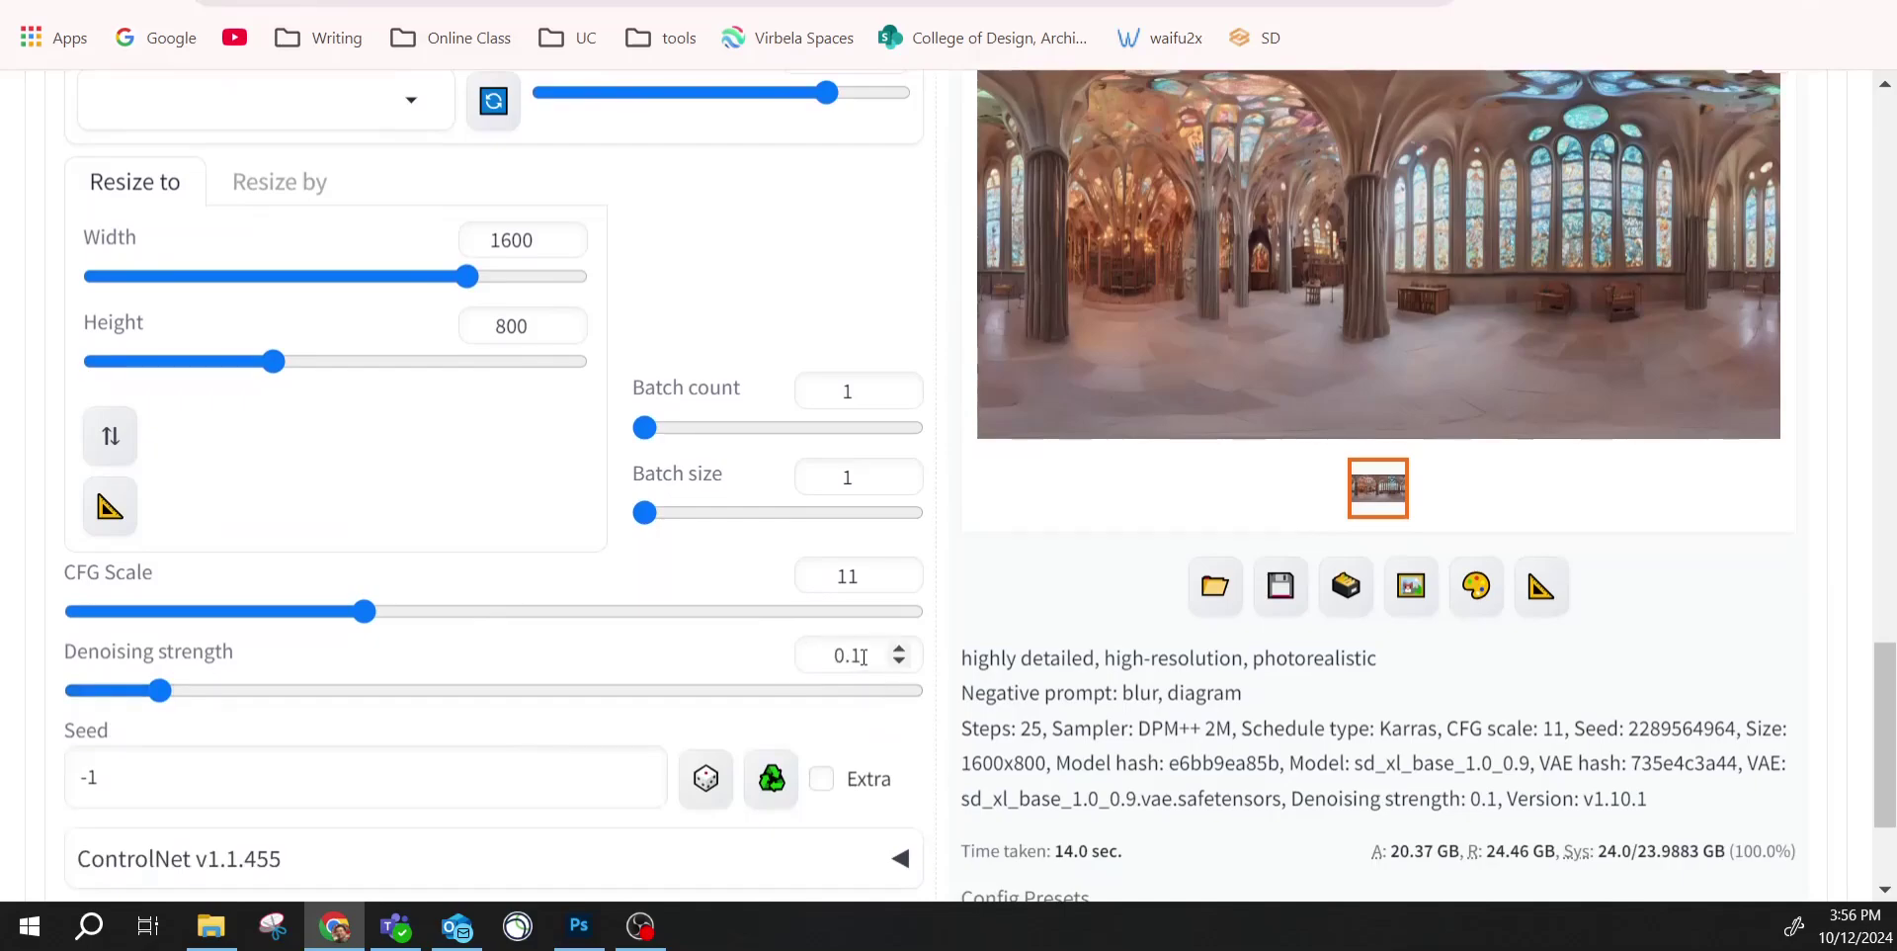
left_click_drag(864, 658, 787, 666)
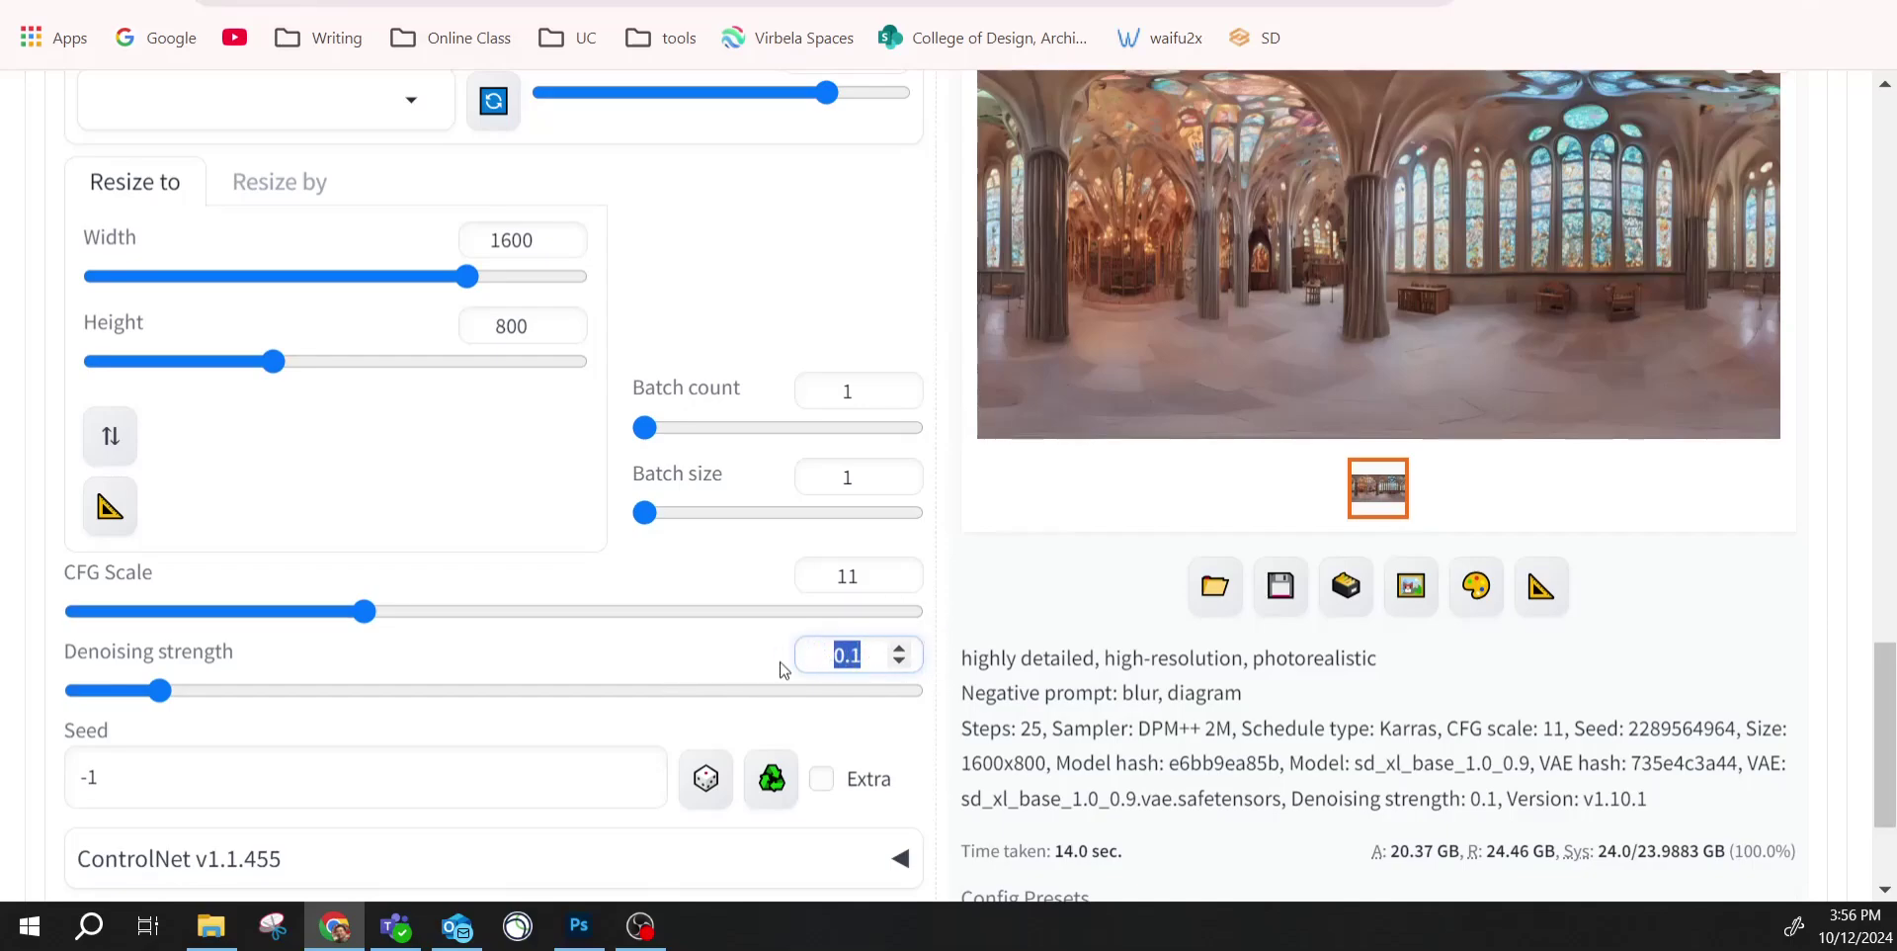
scroll(762, 665, "up", 3)
left_click_drag(531, 550, 443, 554)
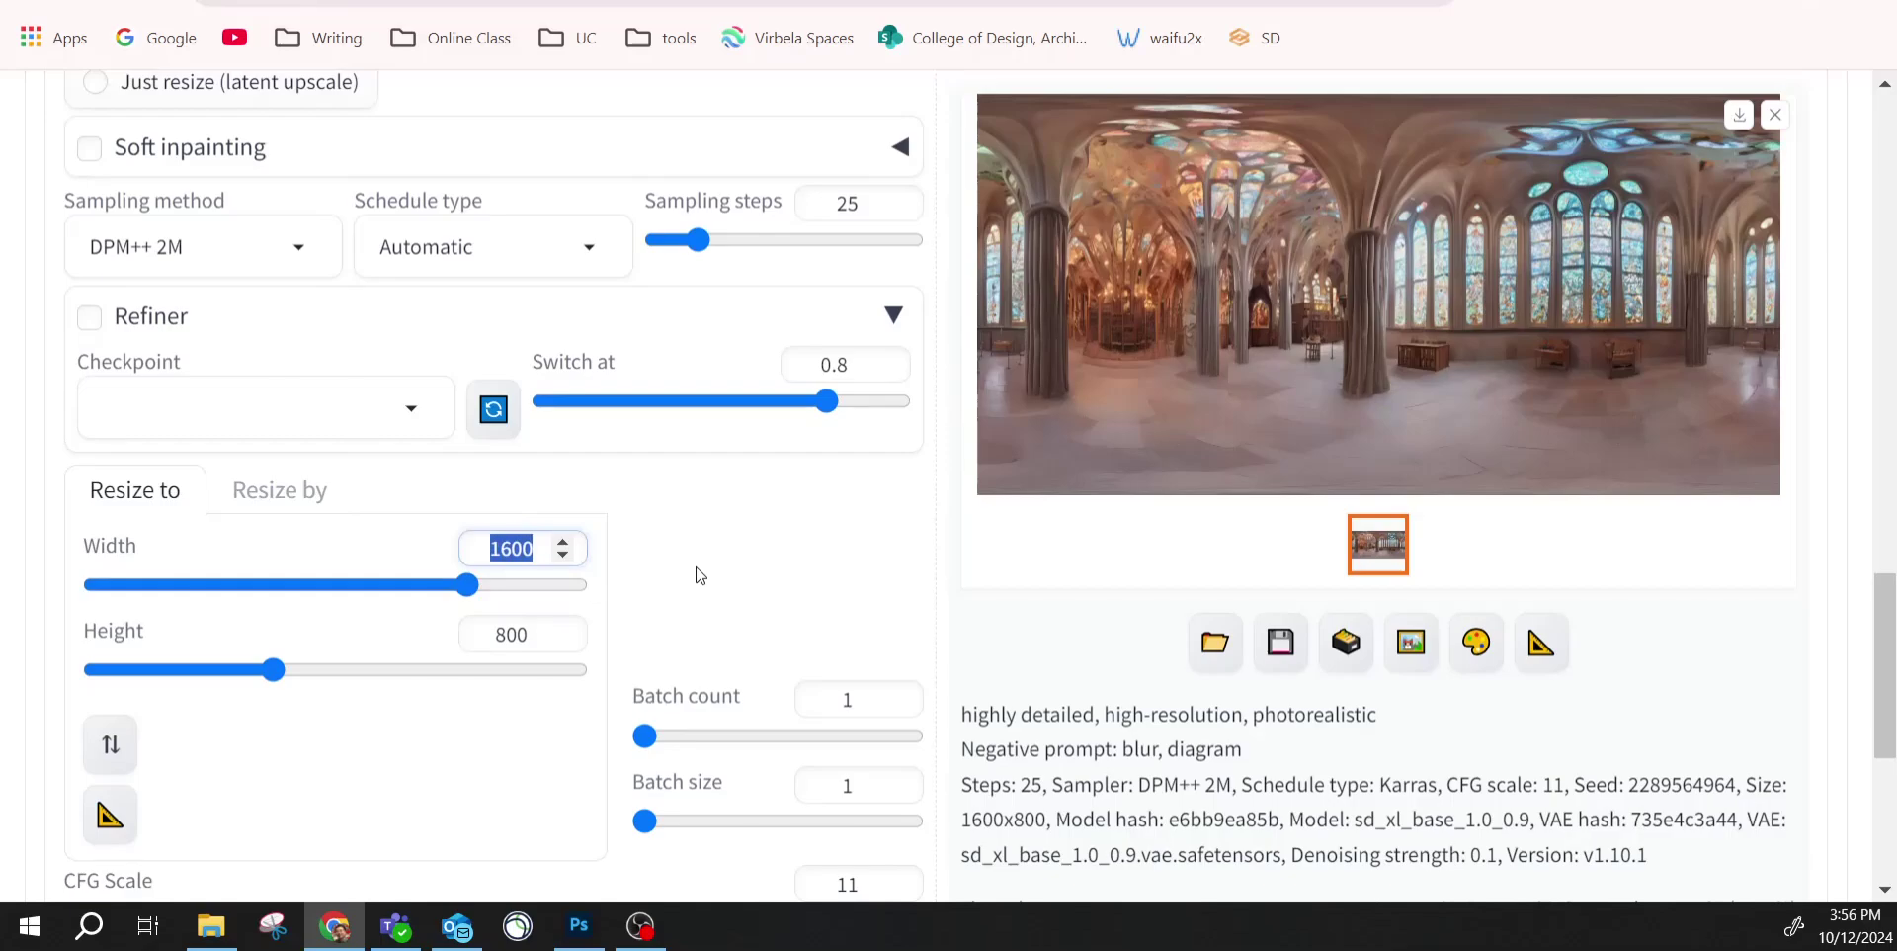
left_click(99, 322)
left_click(98, 322)
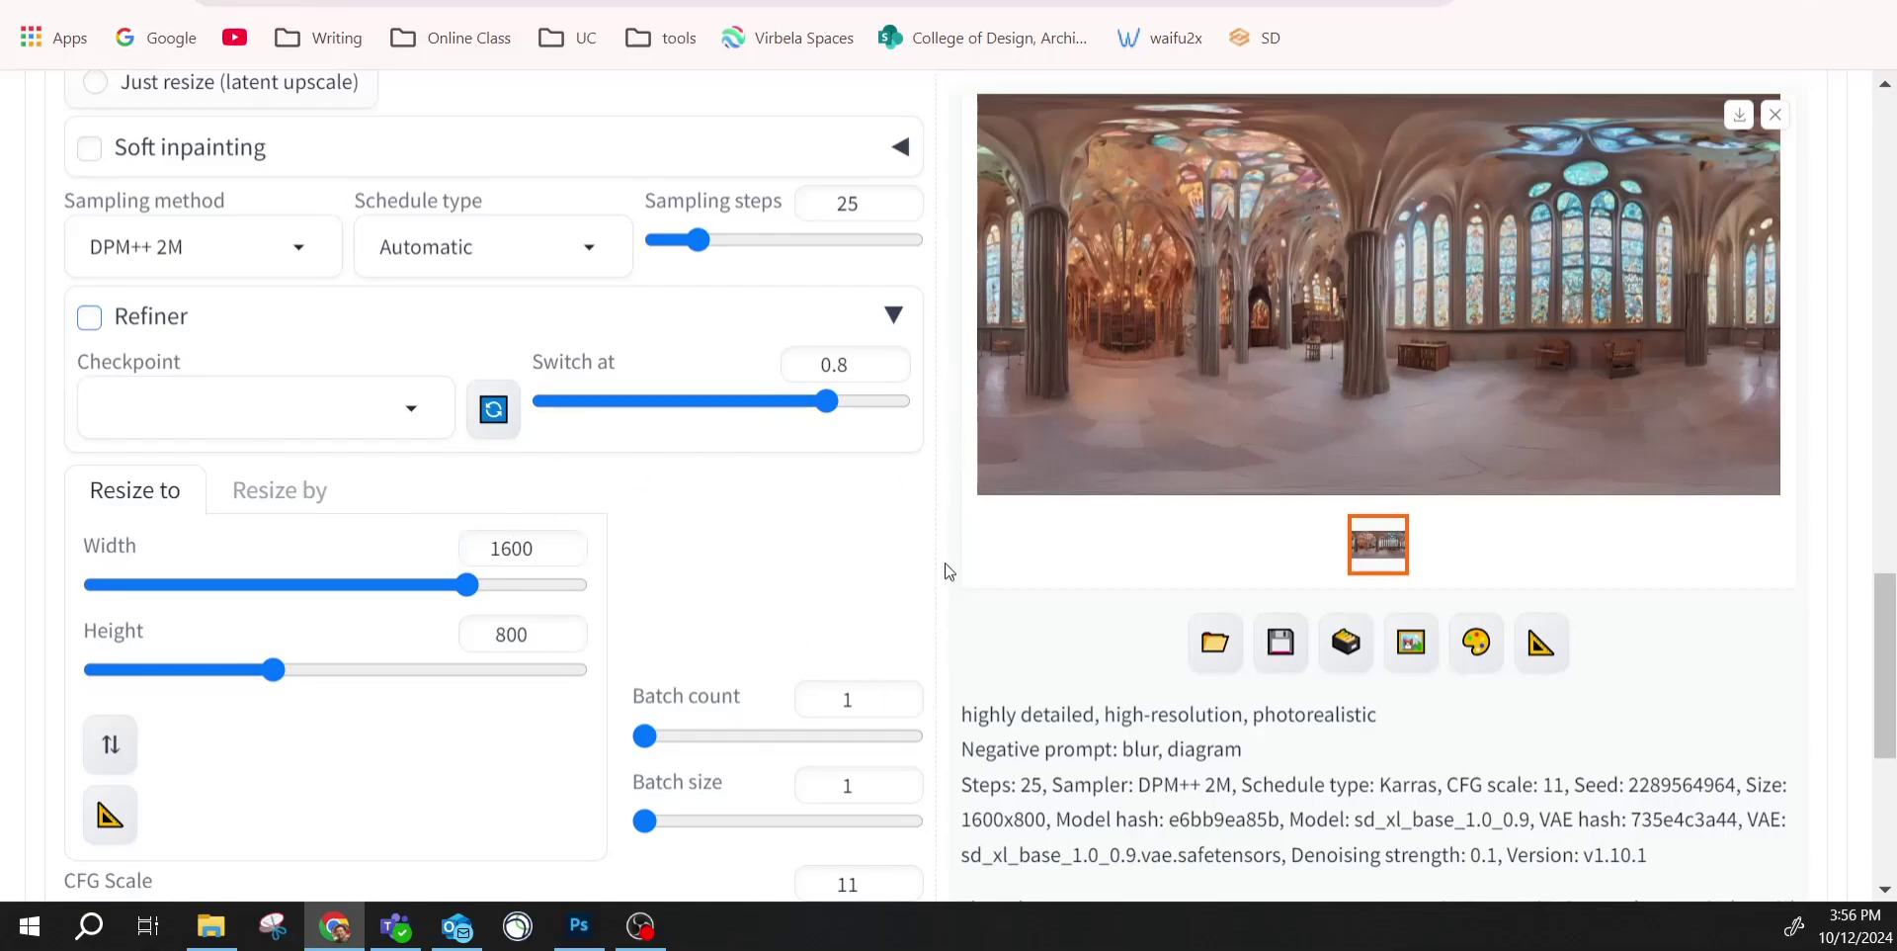
scroll(751, 655, "up", 3)
scroll(499, 526, "up", 8)
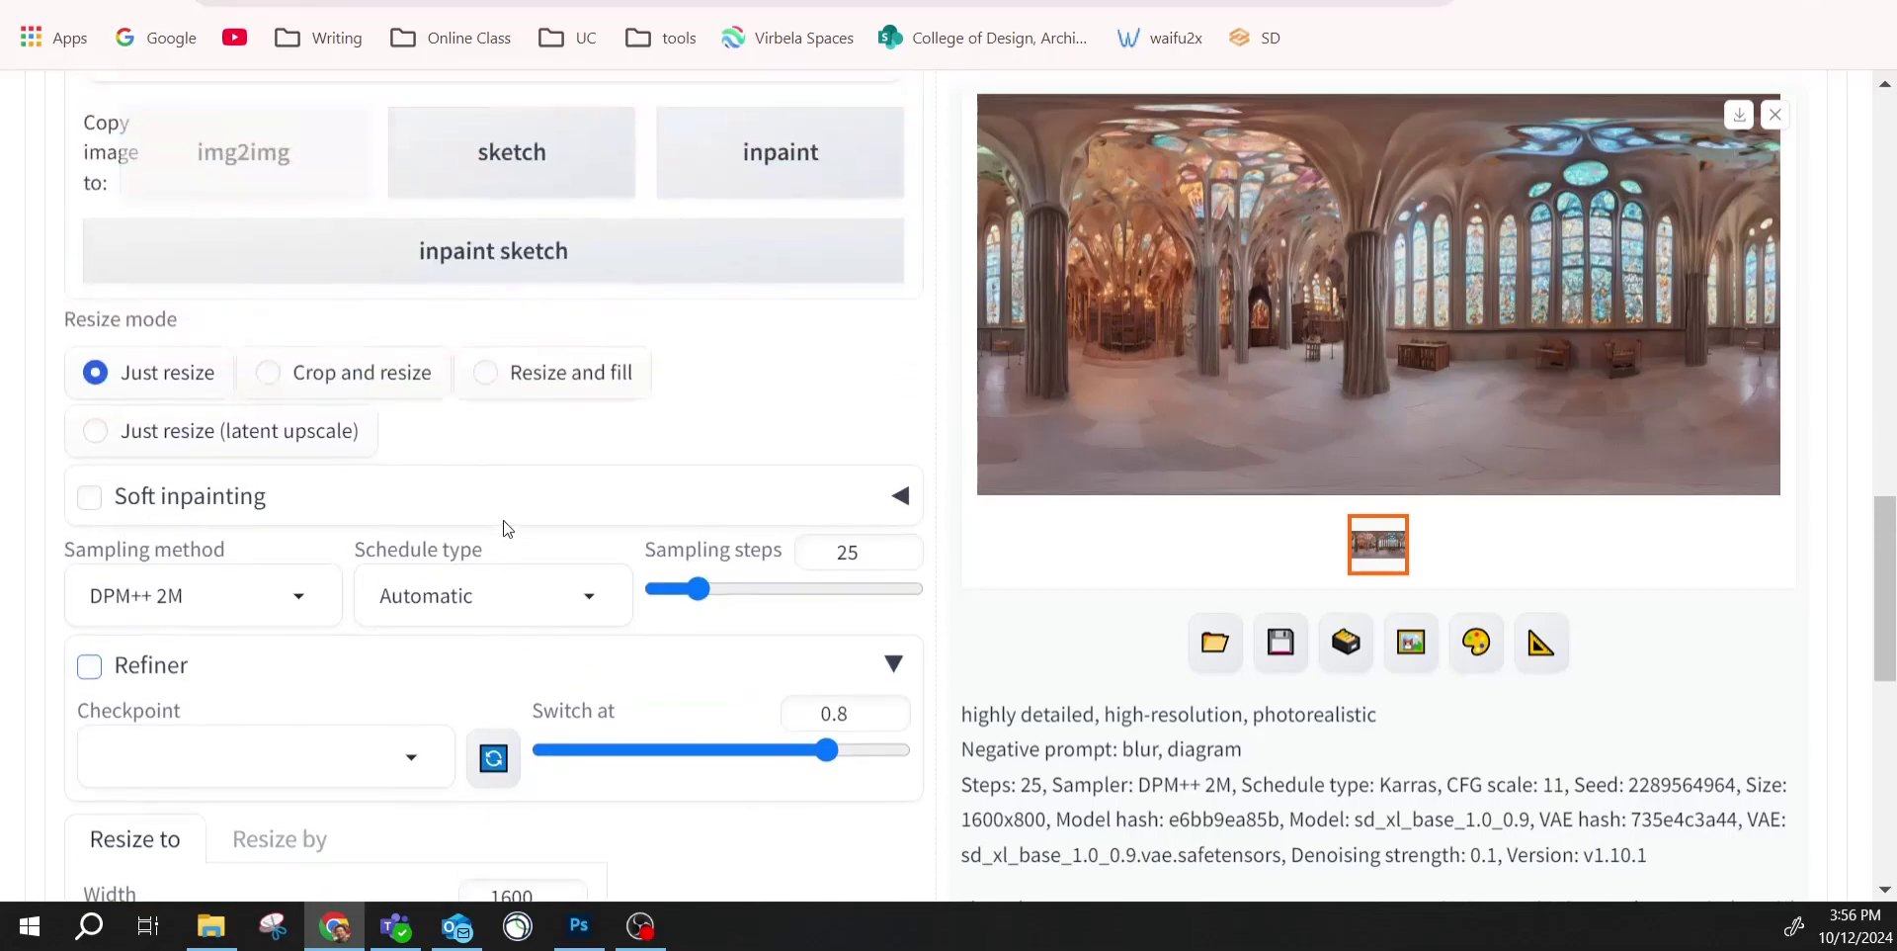
scroll(497, 509, "up", 5)
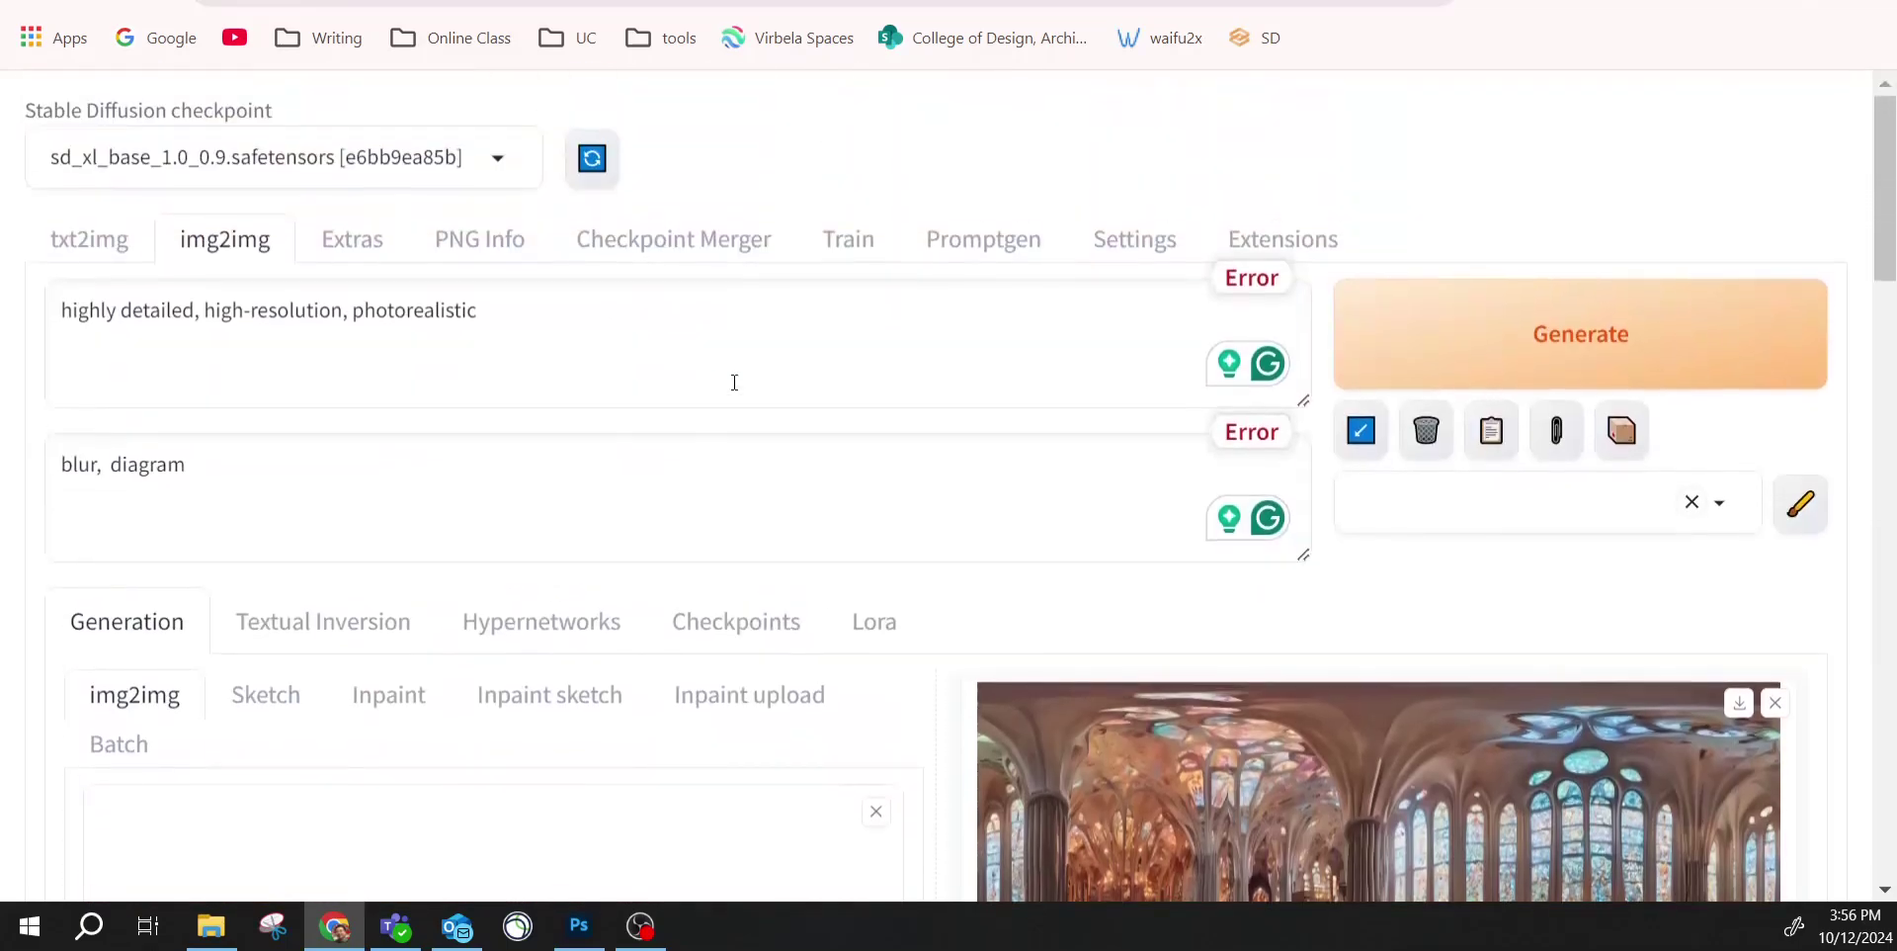
On the Extras tab, browse the Upscaler 1 models and leave SwinIR 4x selected.
left_click(344, 245)
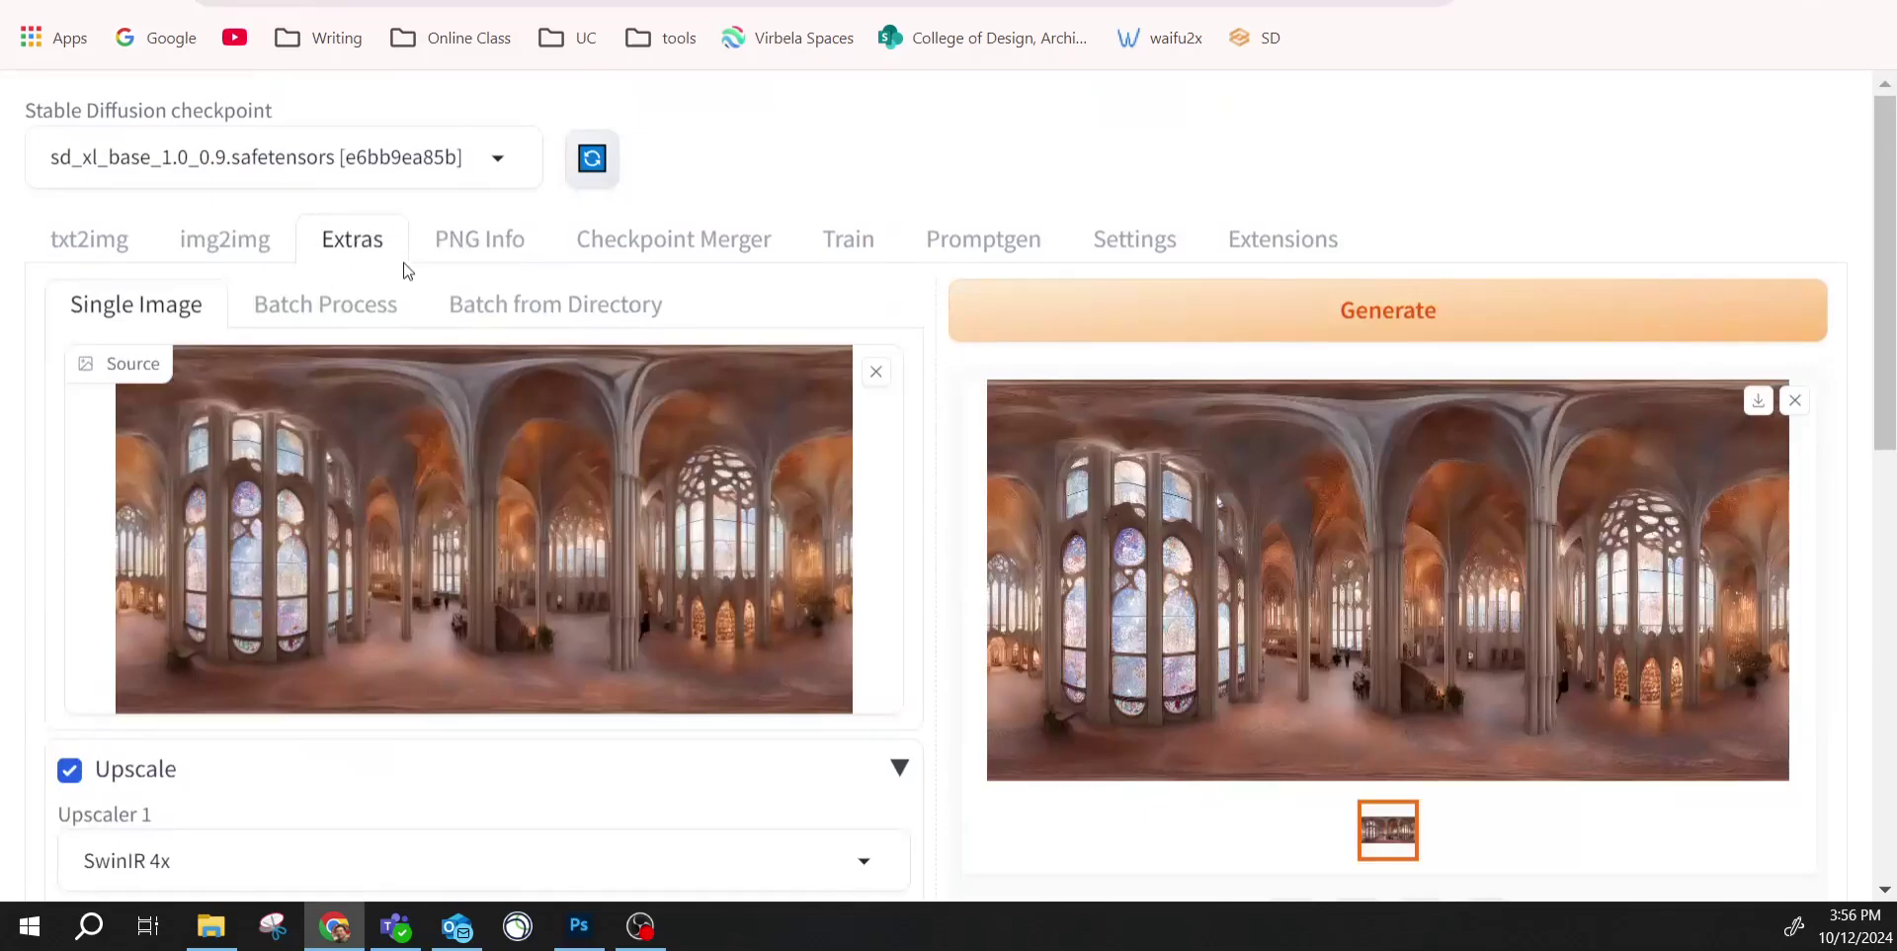
scroll(484, 648, "down", 3)
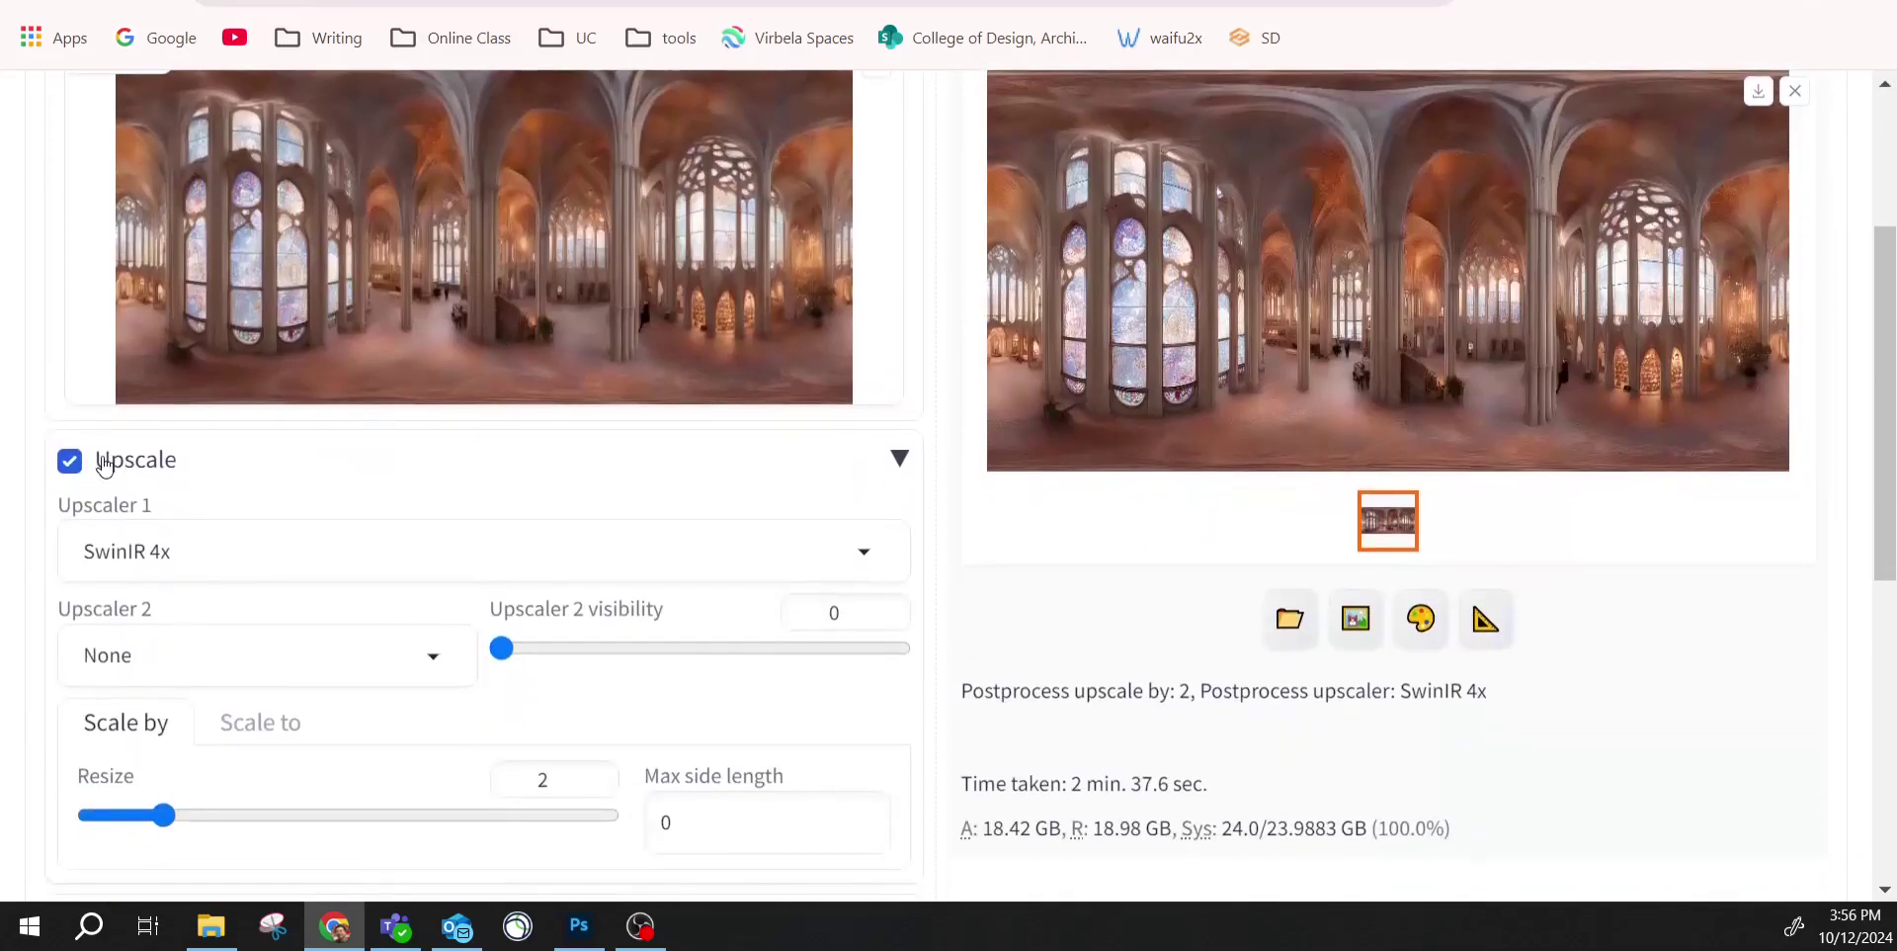
left_click(247, 544)
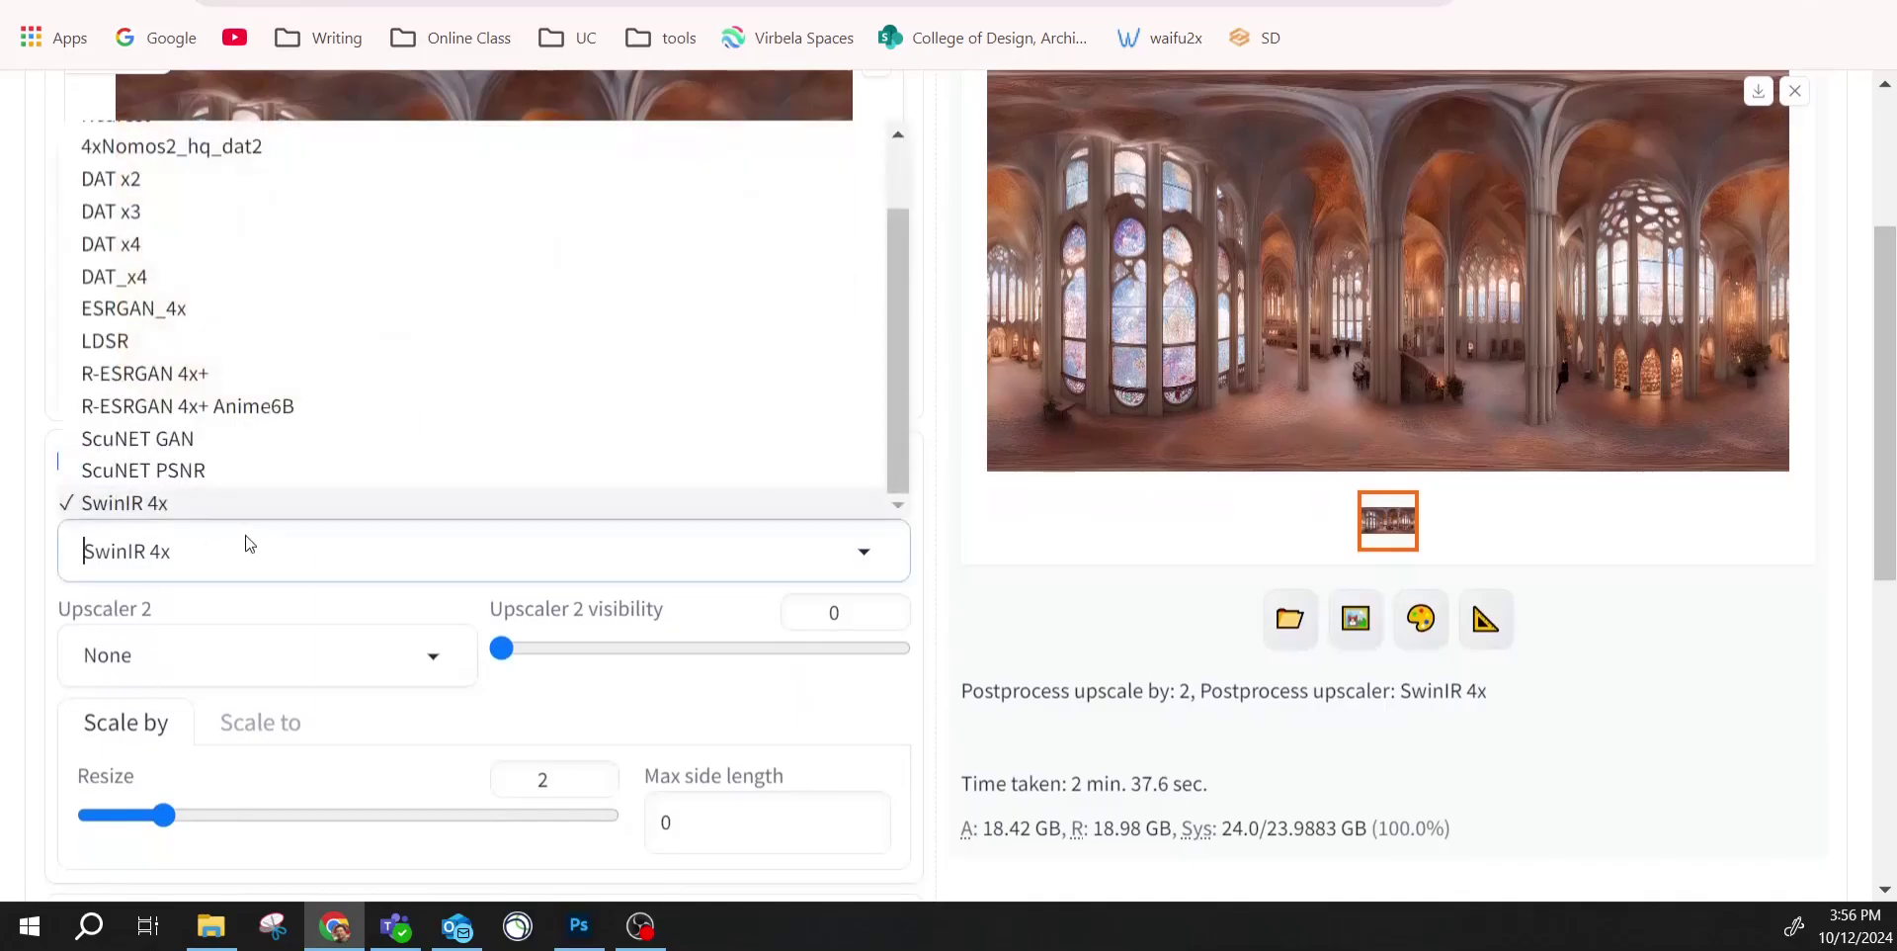
left_click(243, 540)
scroll(182, 501, "up", 3)
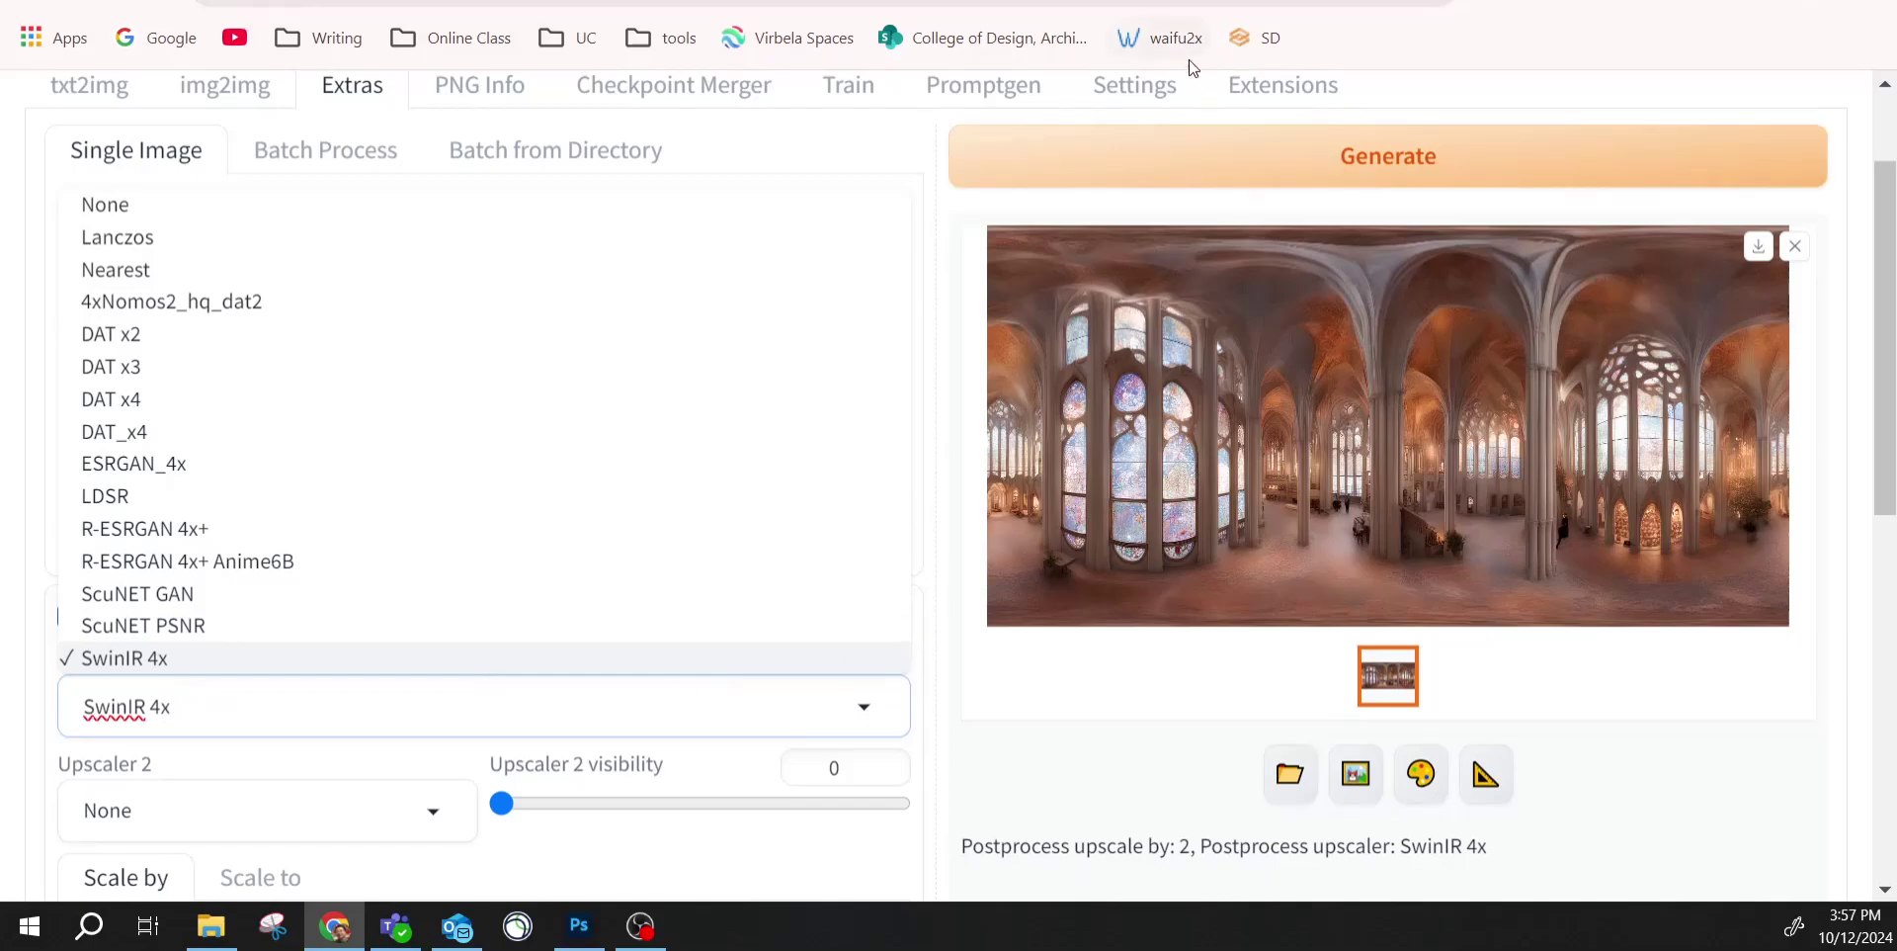
left_click(27, 680)
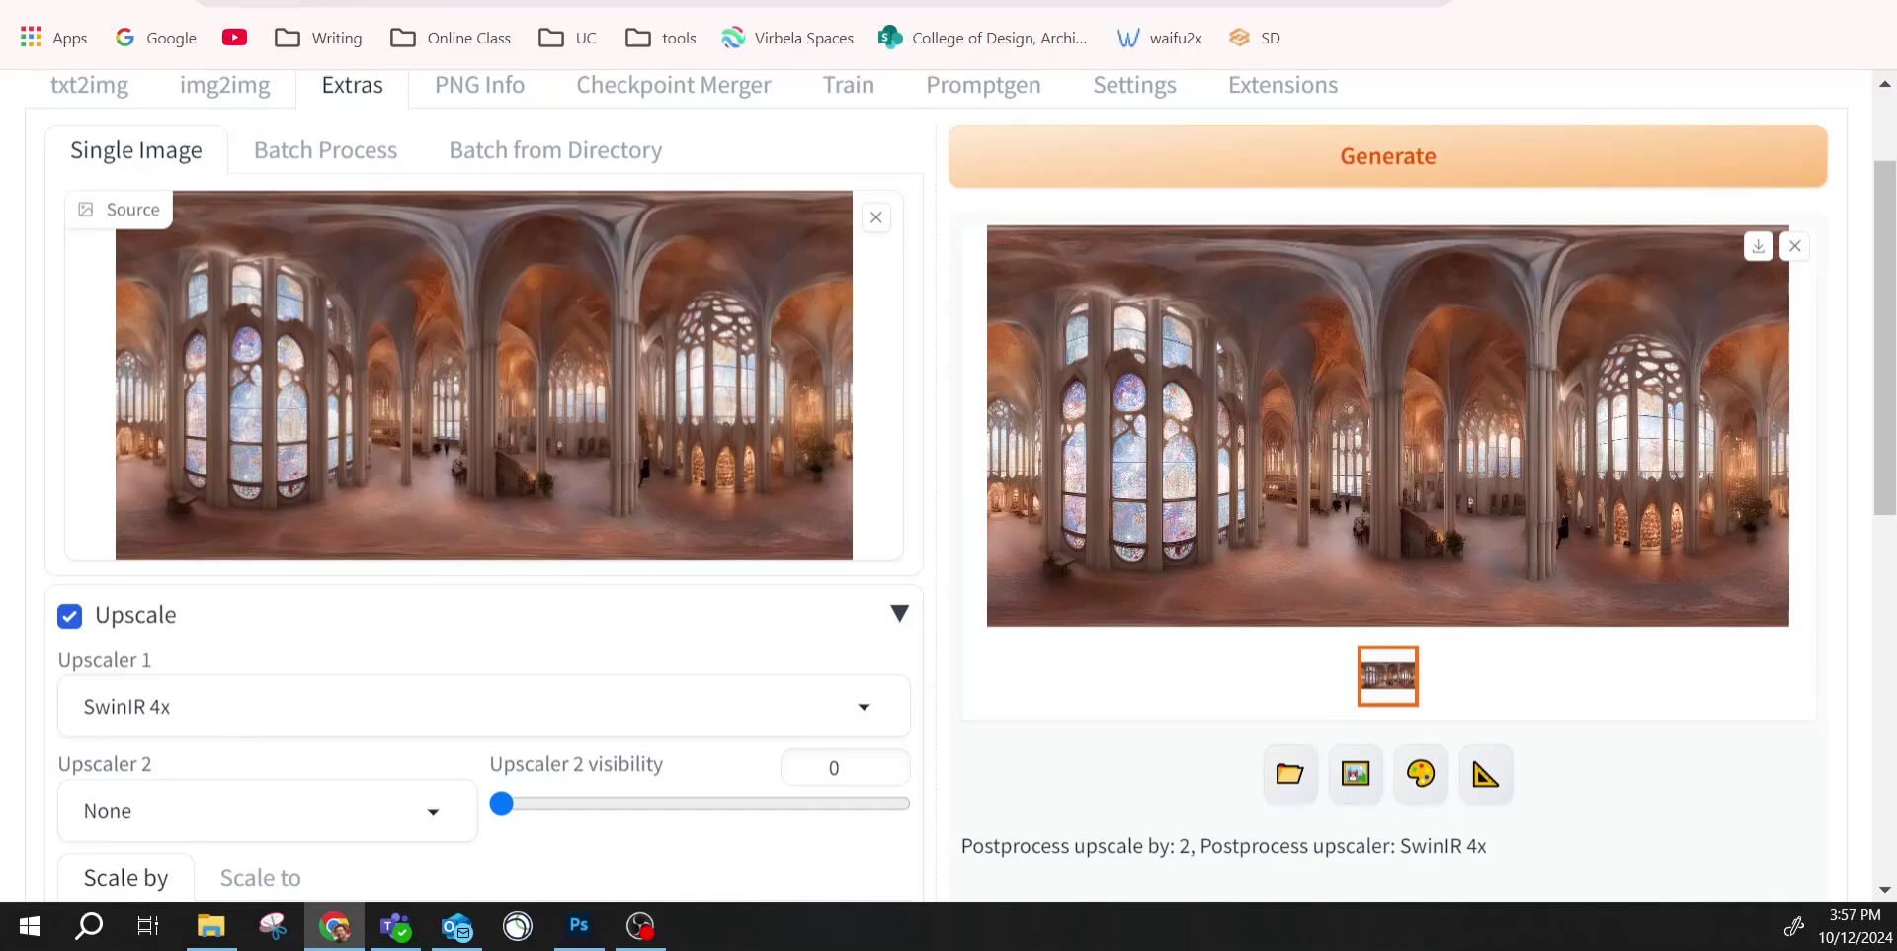
key("ctrl+Tab")
key("ctrl+Tab")
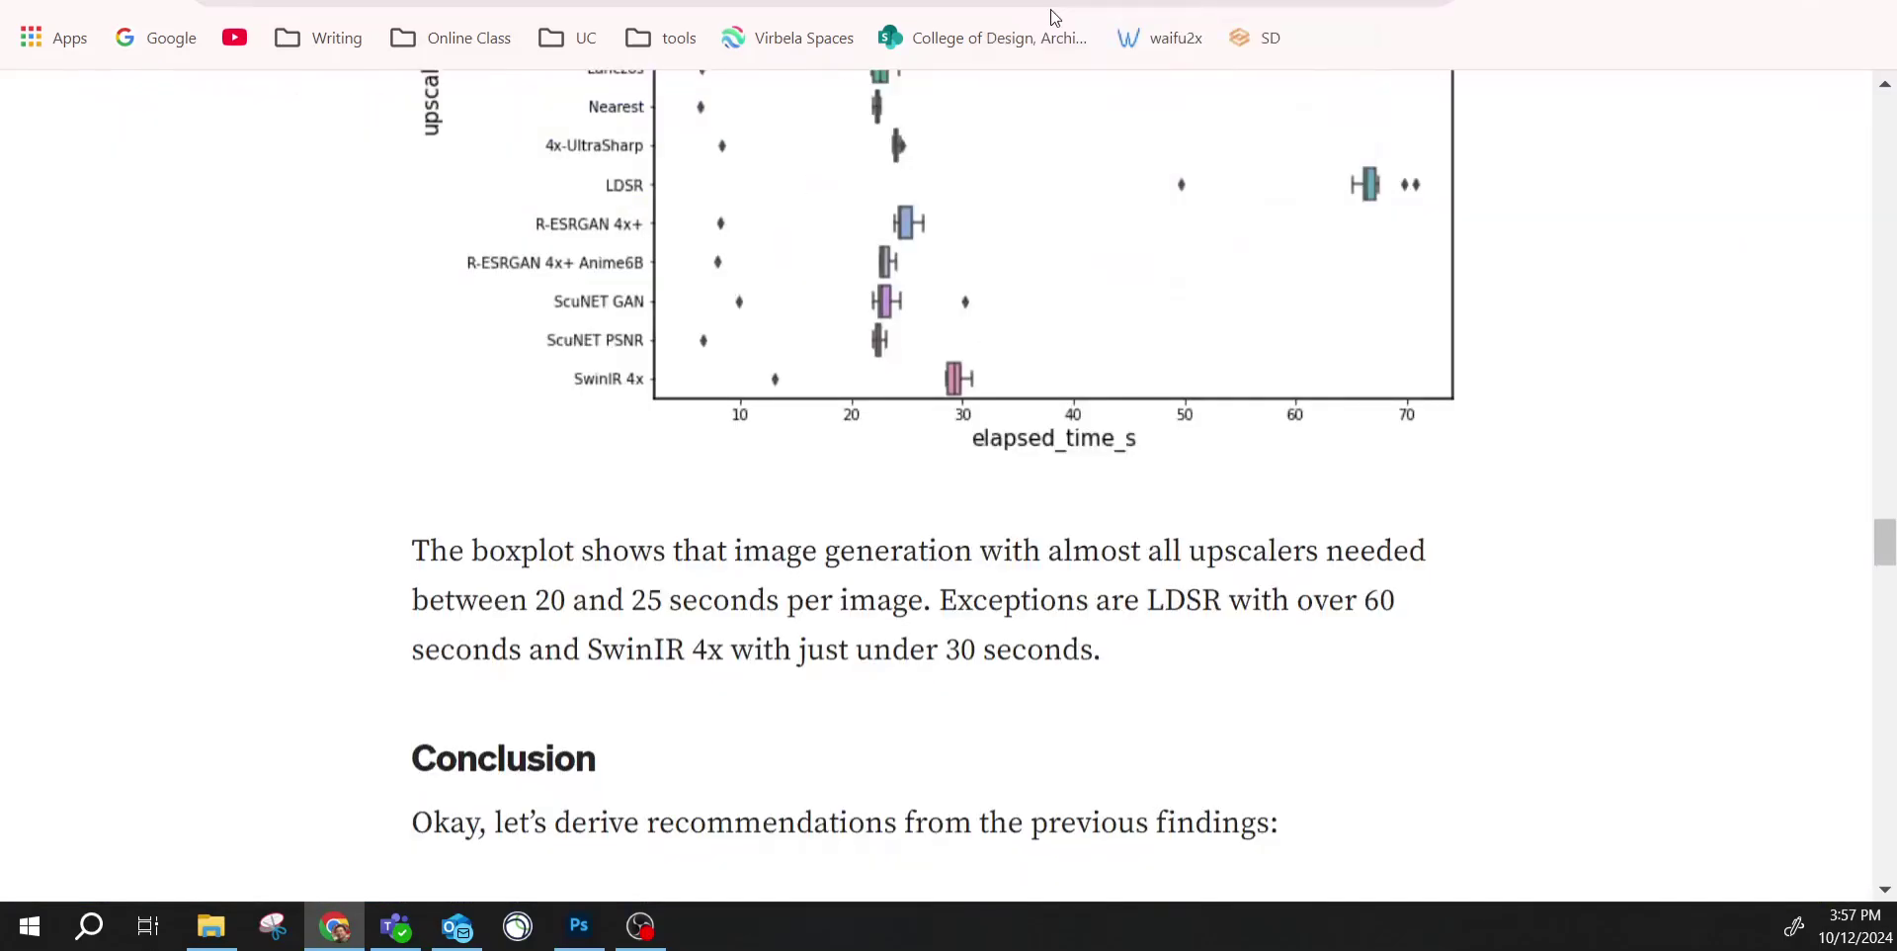
Scroll through the Medium article's upscaler timing boxplot, findings and test-setup prompts.
scroll(606, 444, "up", 5)
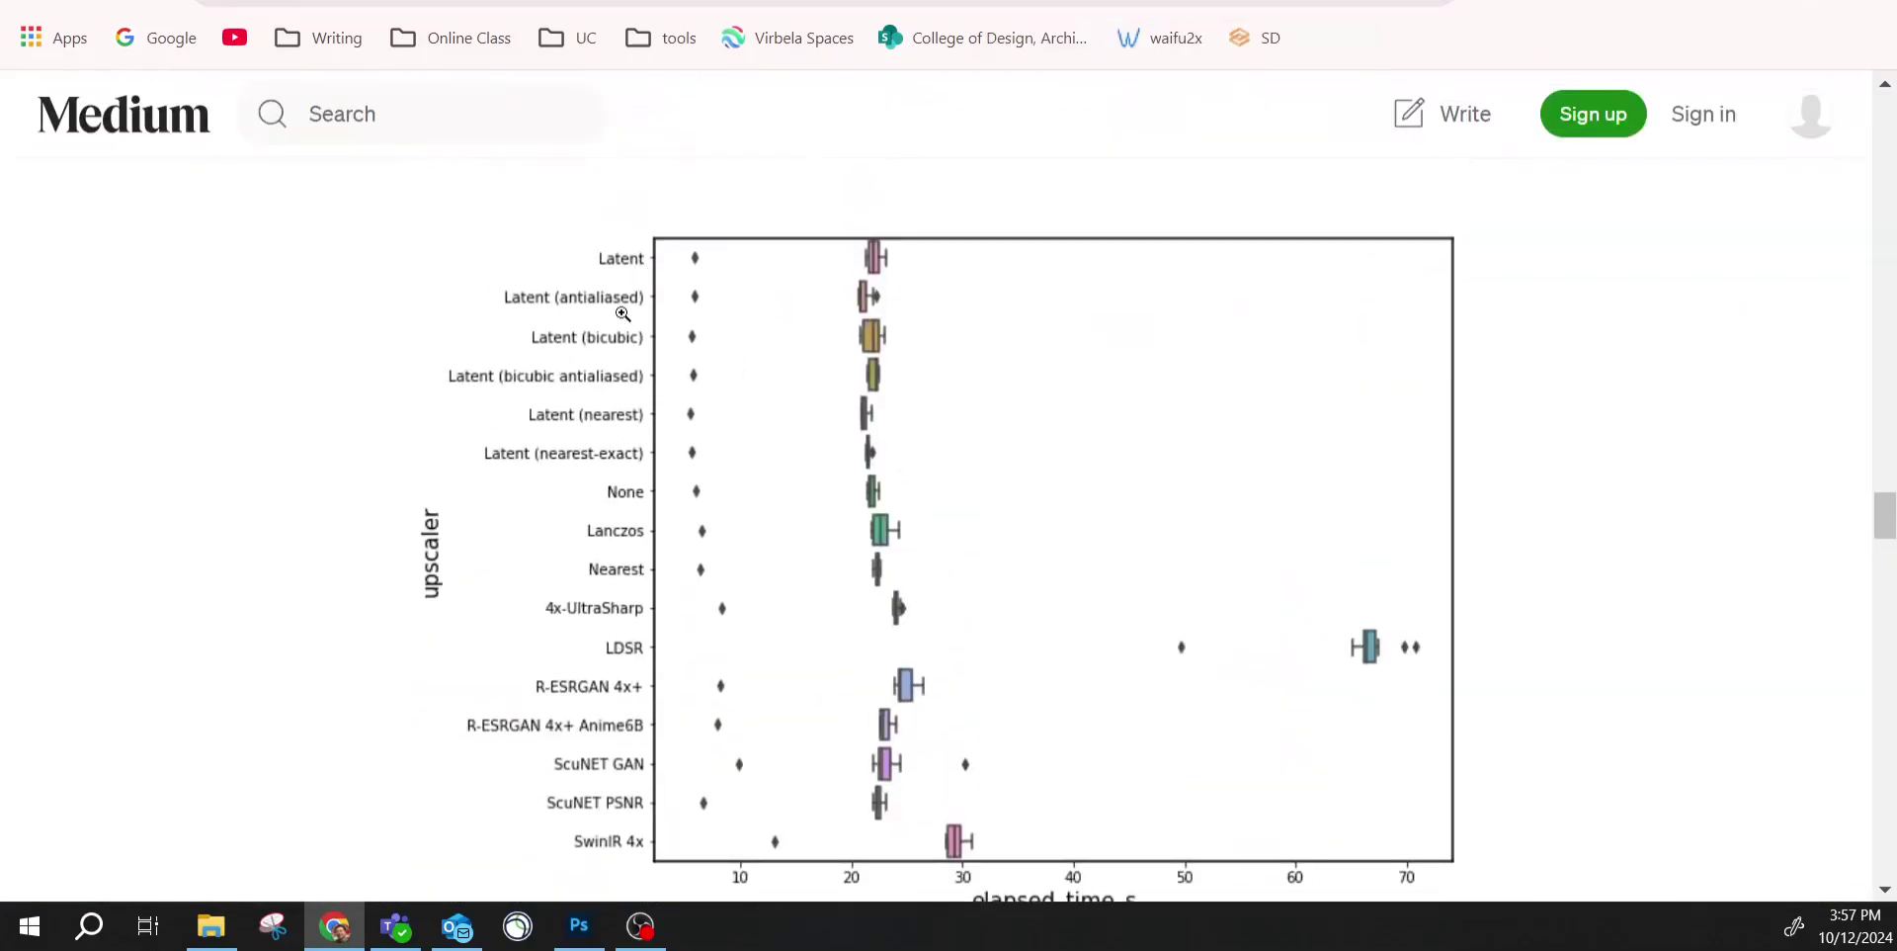
scroll(663, 542, "down", 2)
scroll(601, 535, "down", 5)
scroll(694, 531, "down", 10)
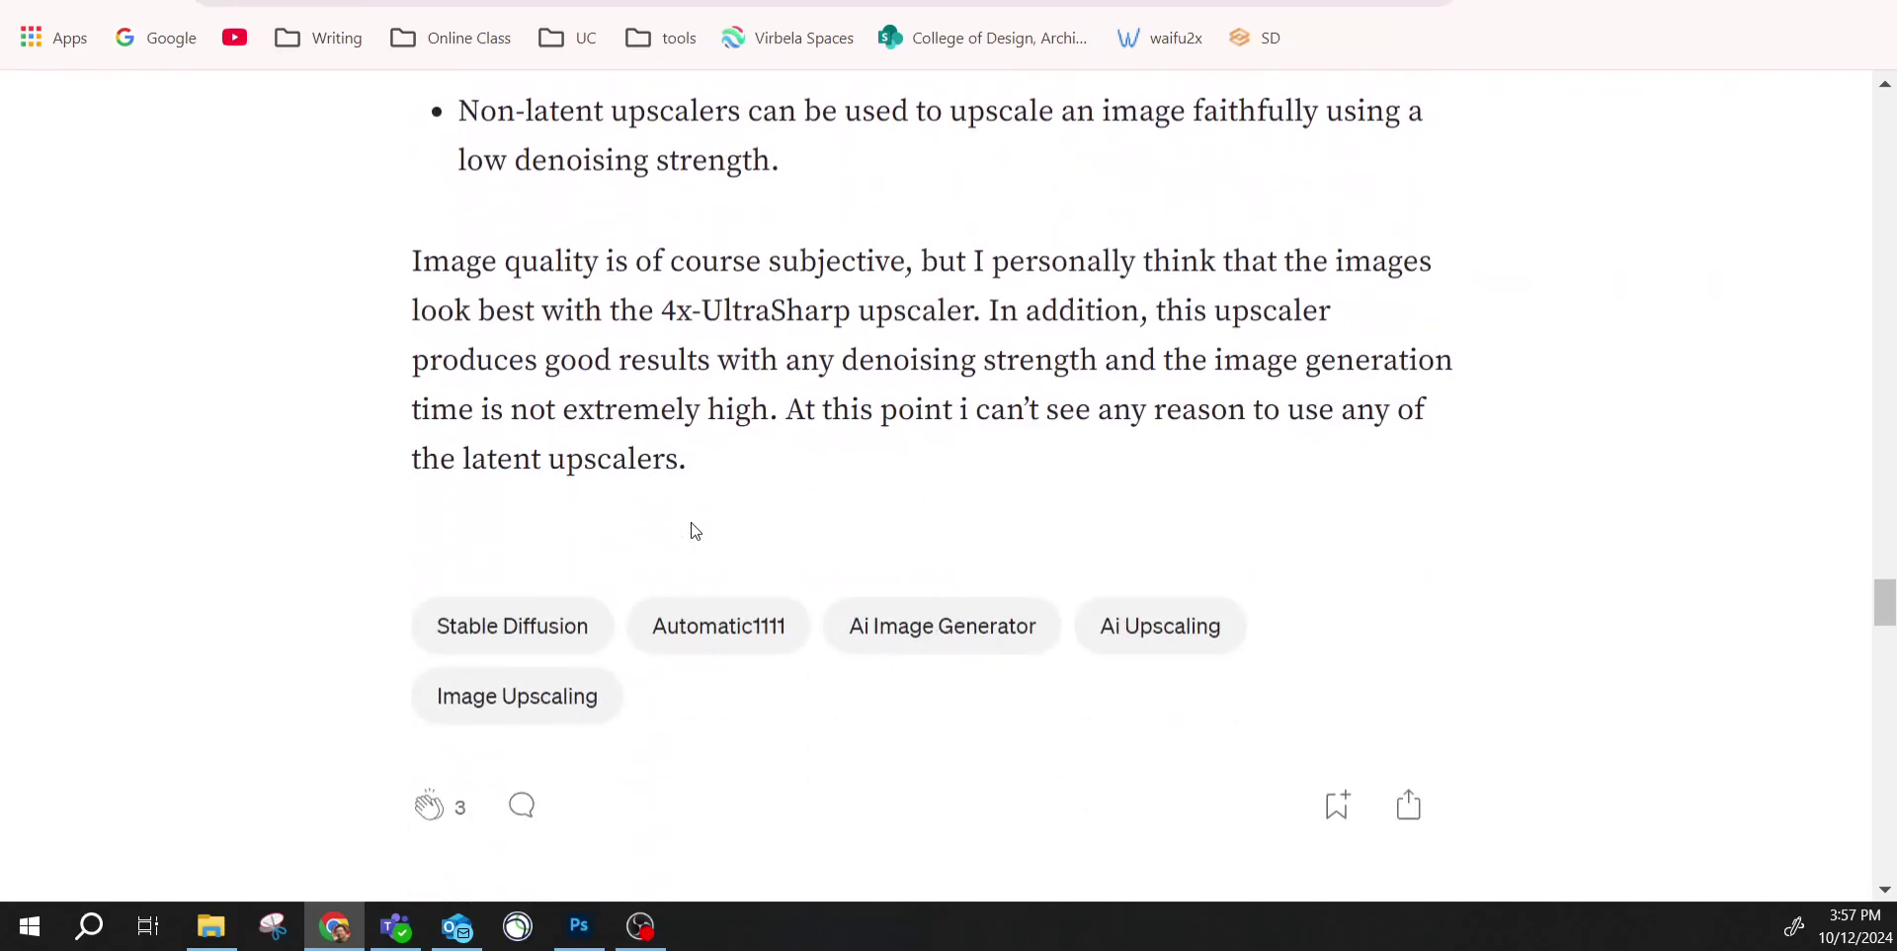
scroll(691, 531, "up", 15)
scroll(704, 503, "up", 15)
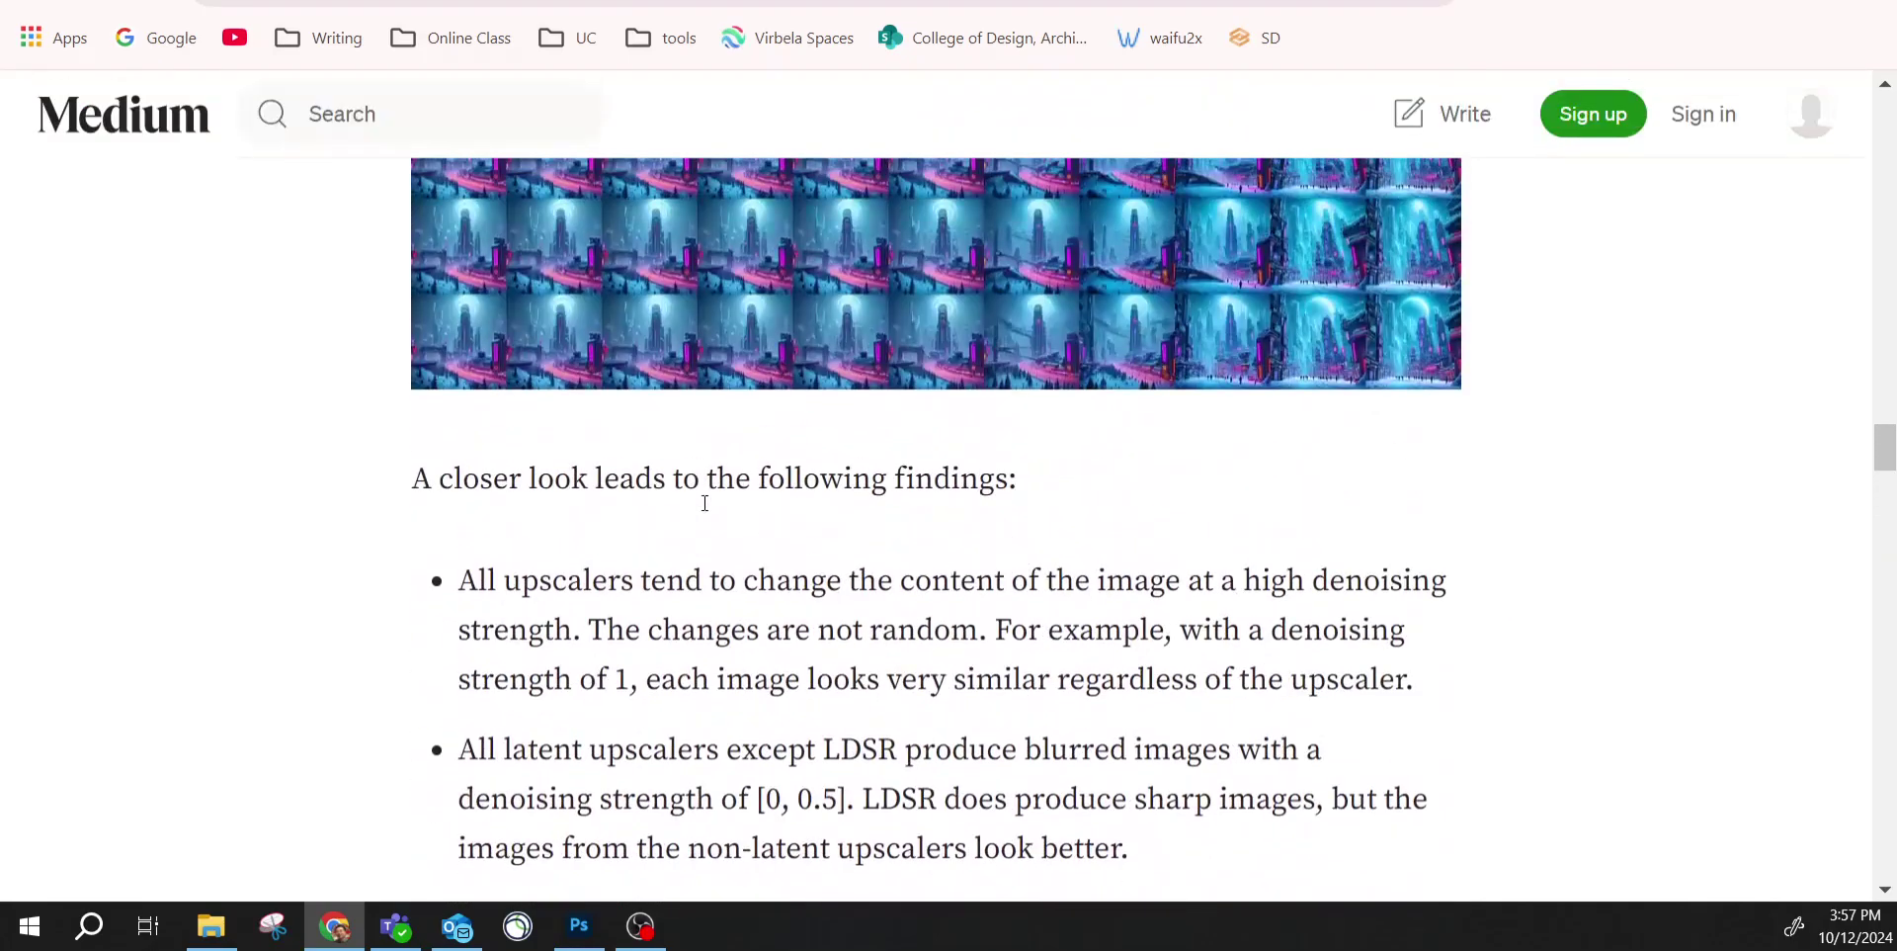
scroll(872, 520, "up", 7)
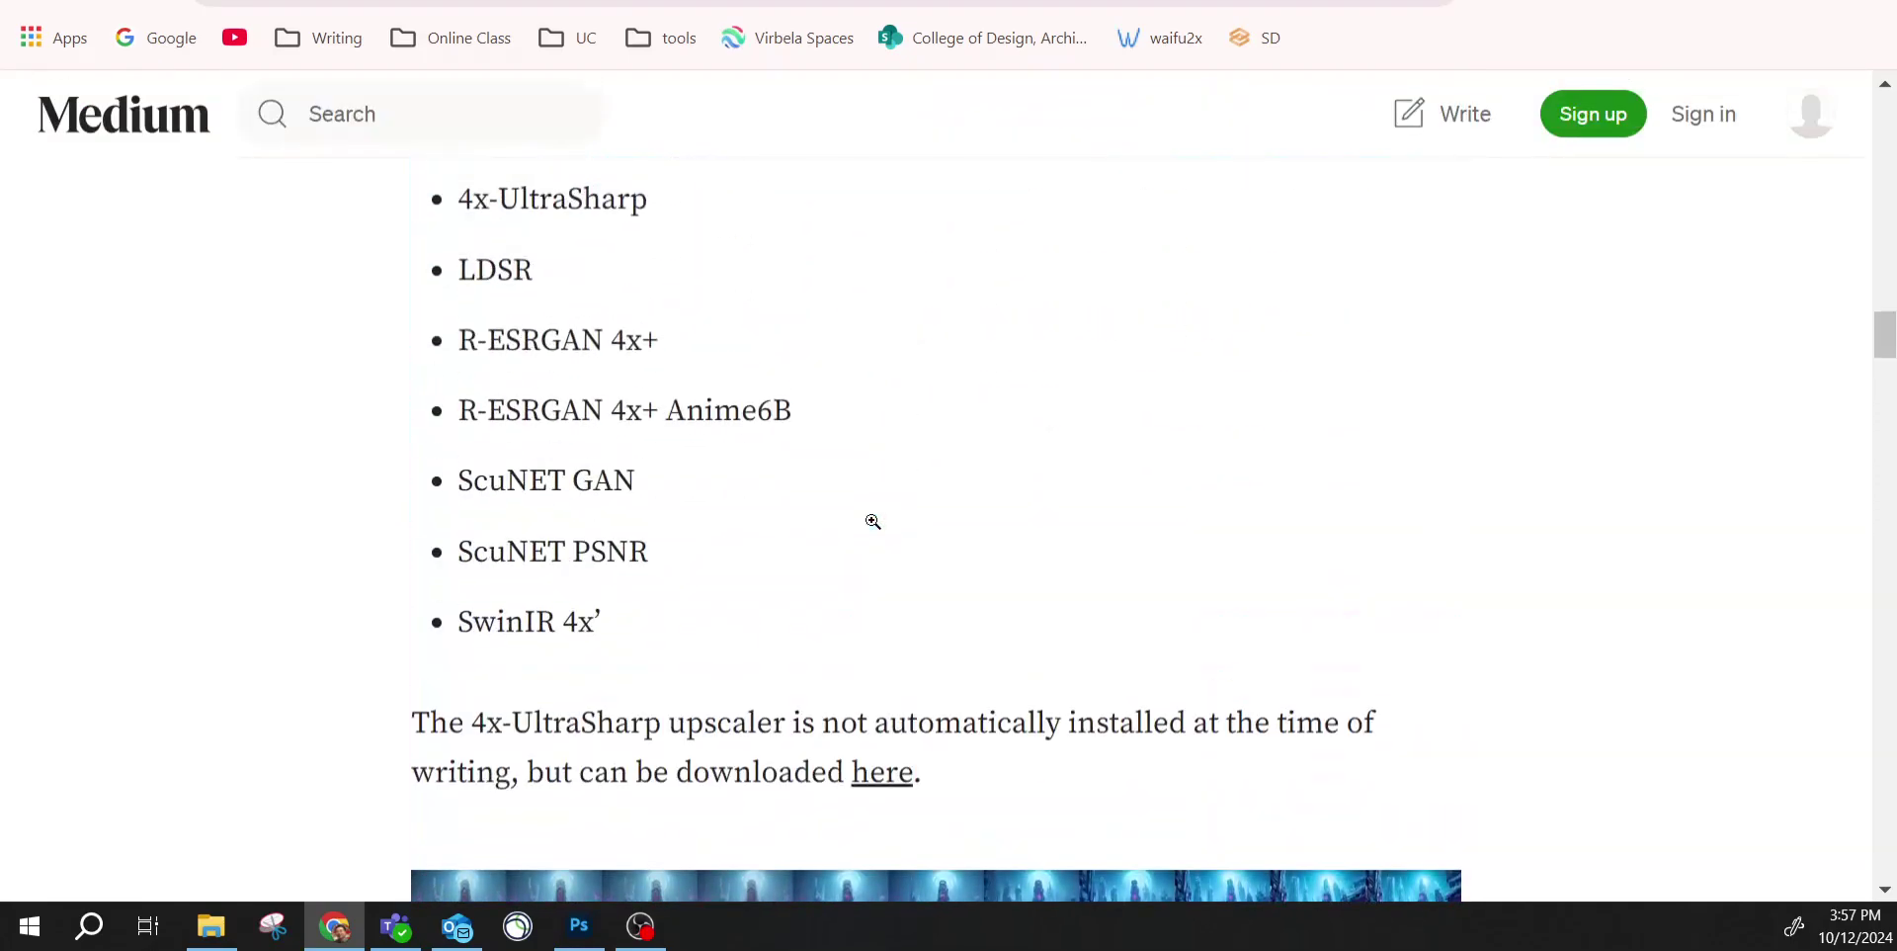
scroll(765, 556, "up", 15)
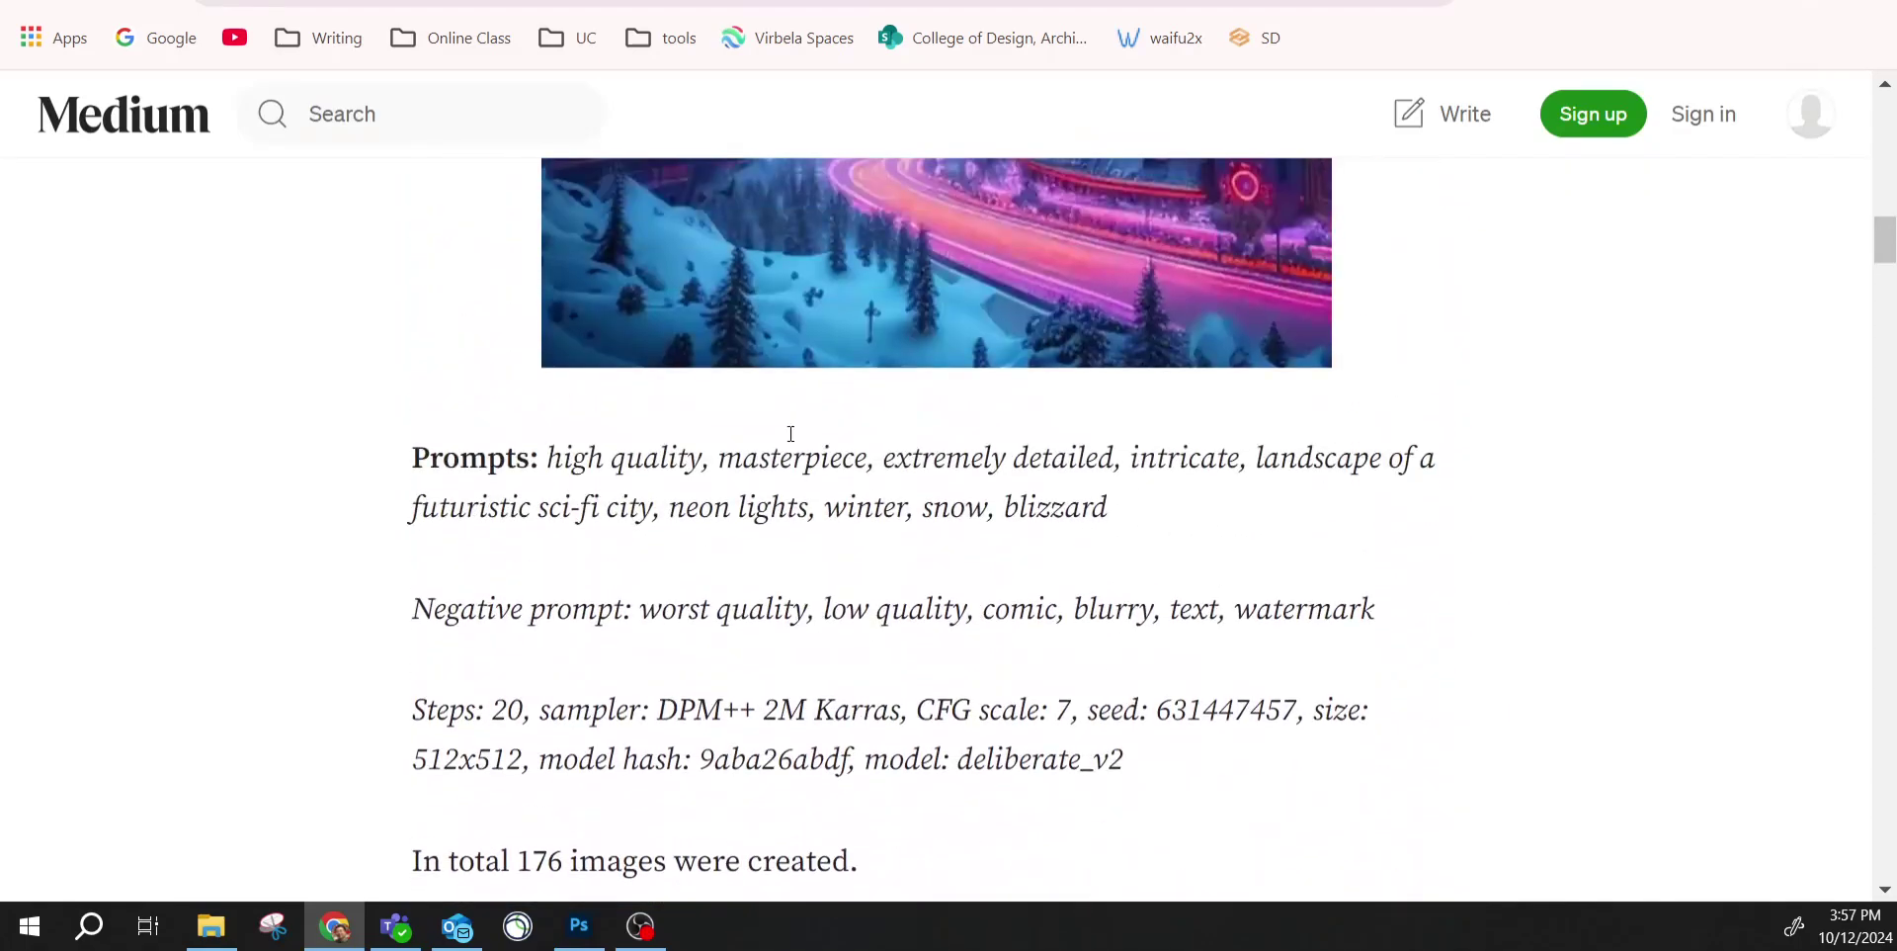
scroll(733, 391, "up", 9)
scroll(809, 384, "down", 10)
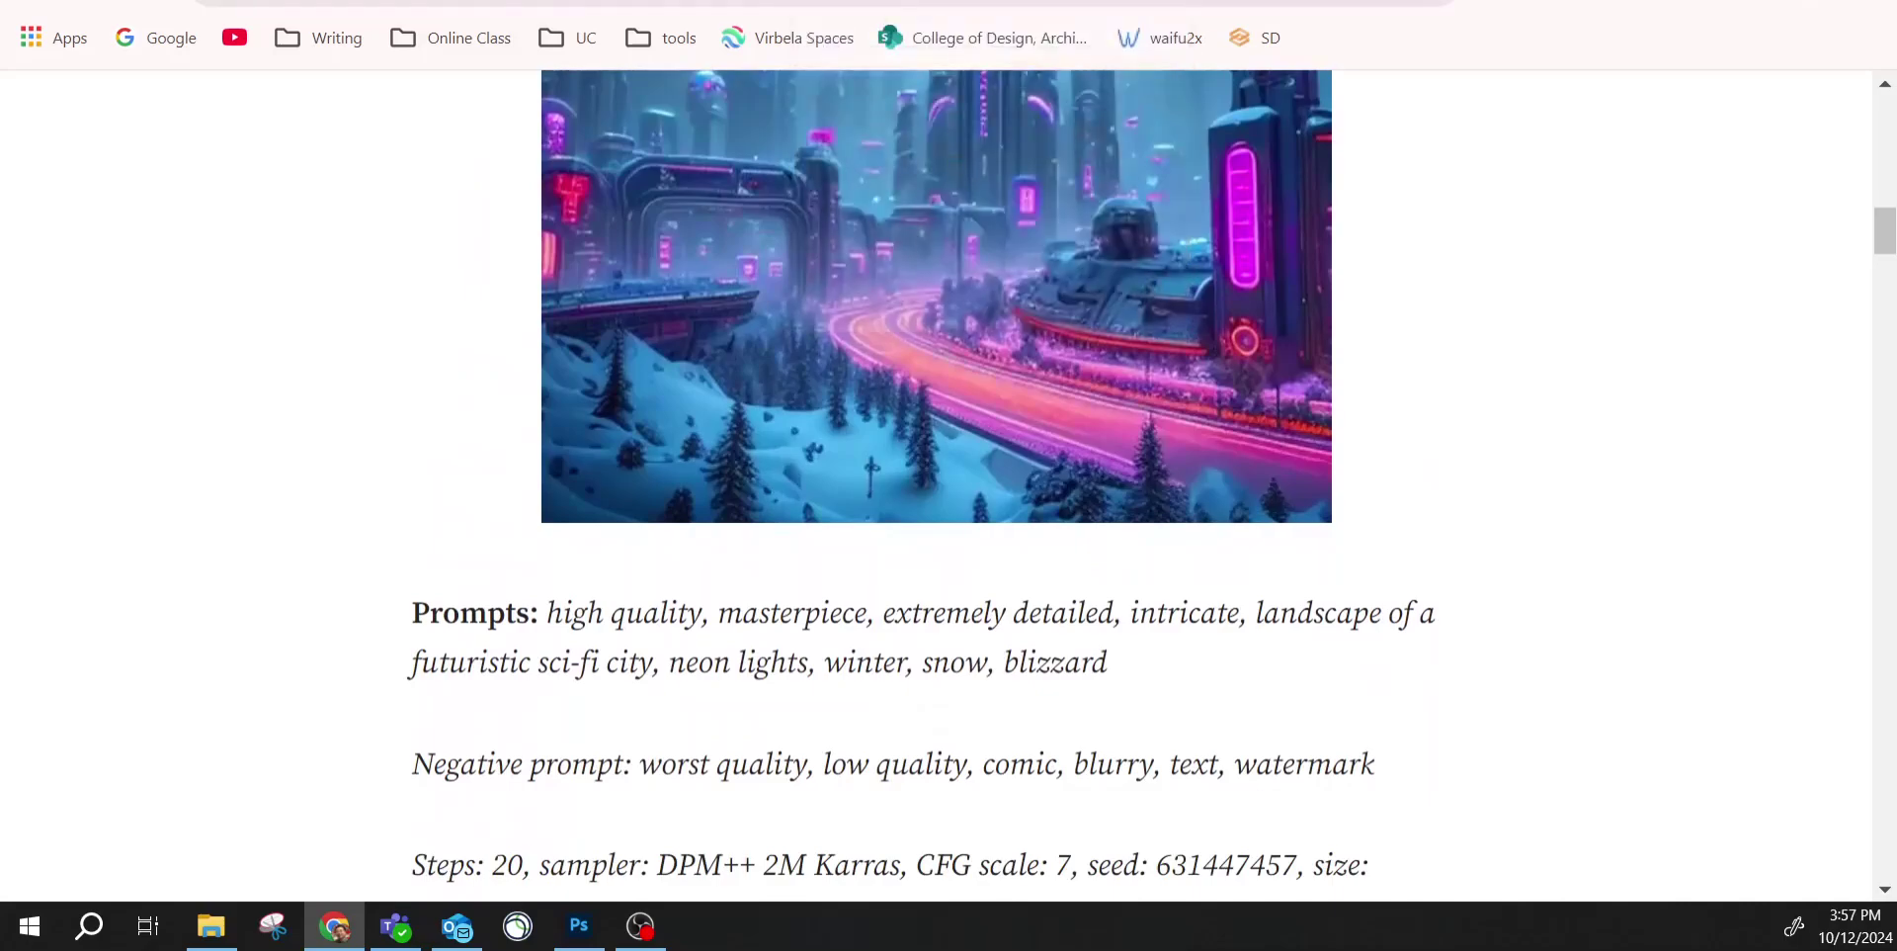
left_click(948, 8)
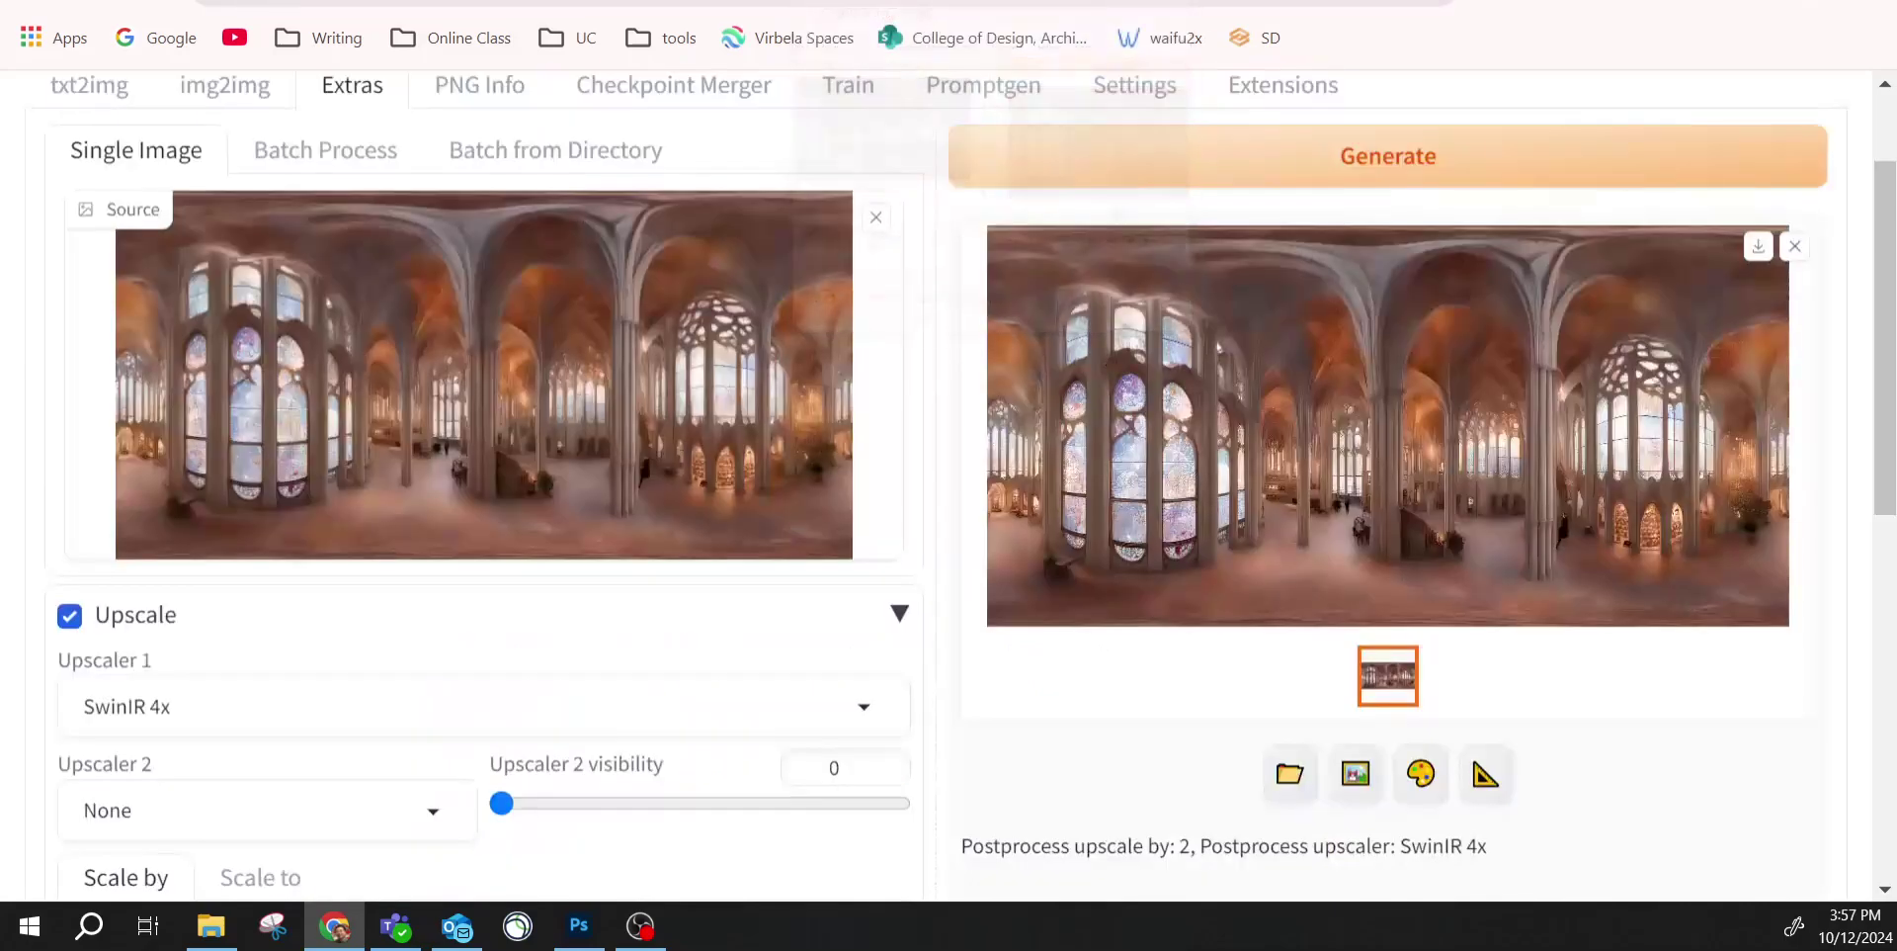
scroll(613, 656, "down", 3)
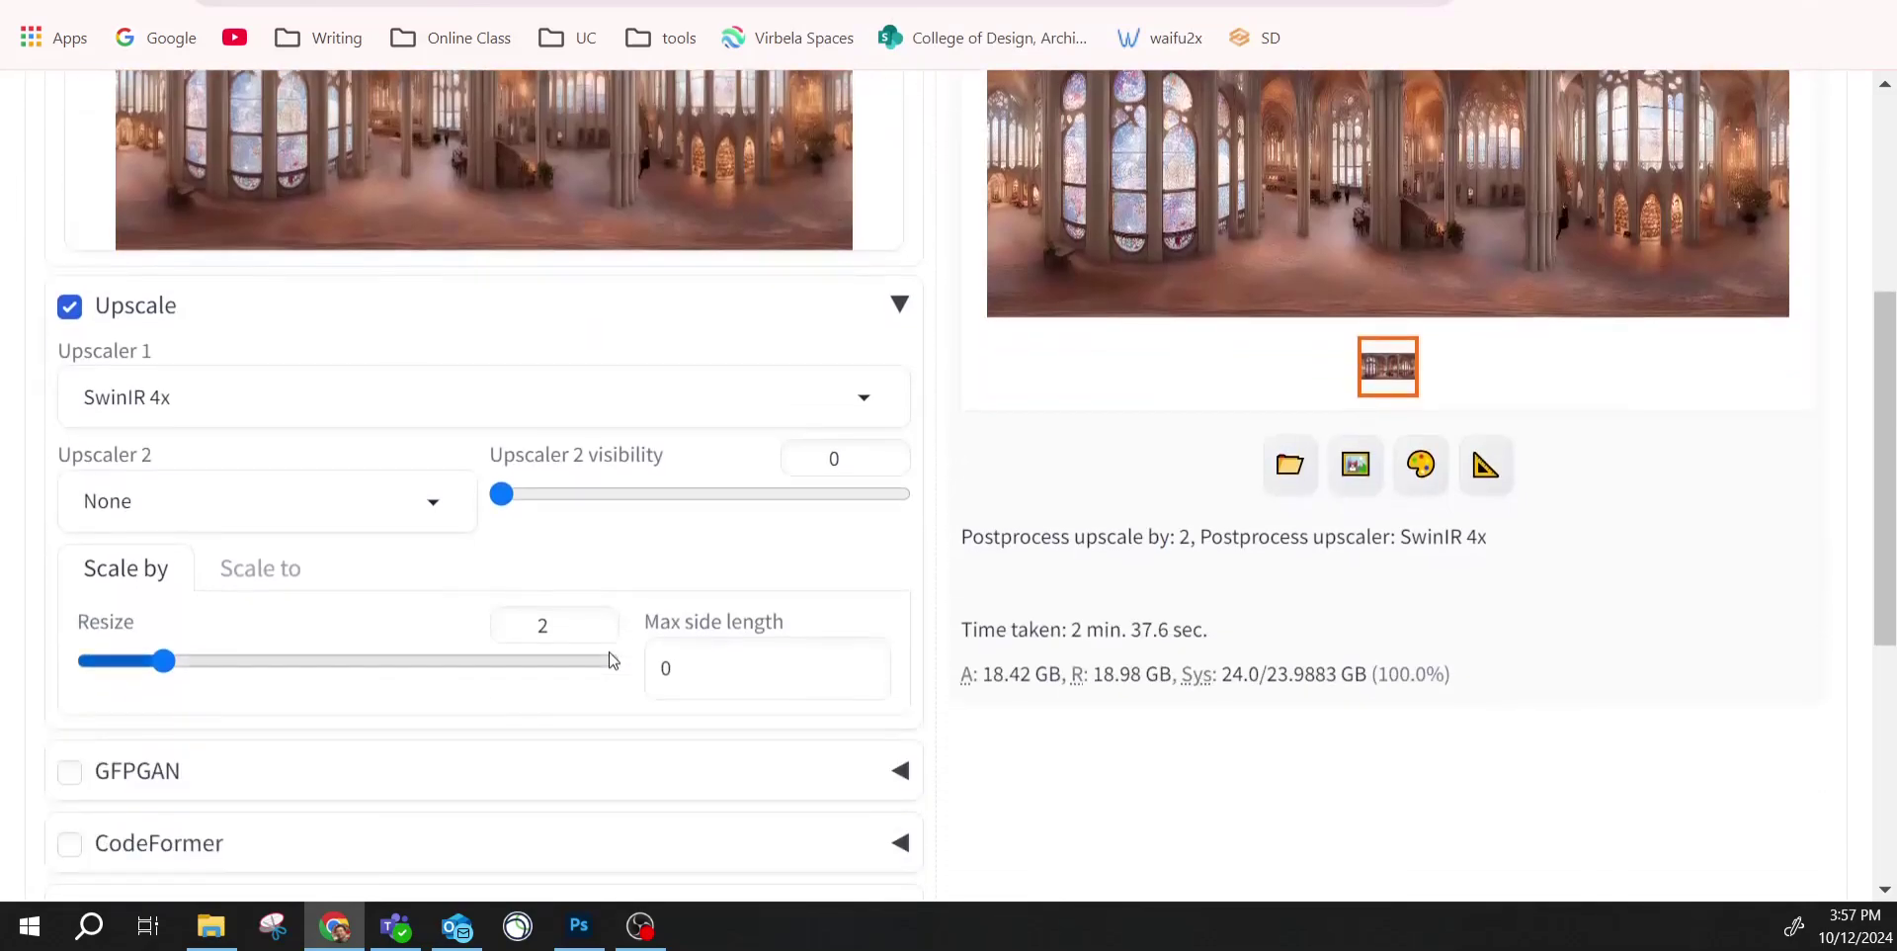
scroll(611, 652, "up", 3)
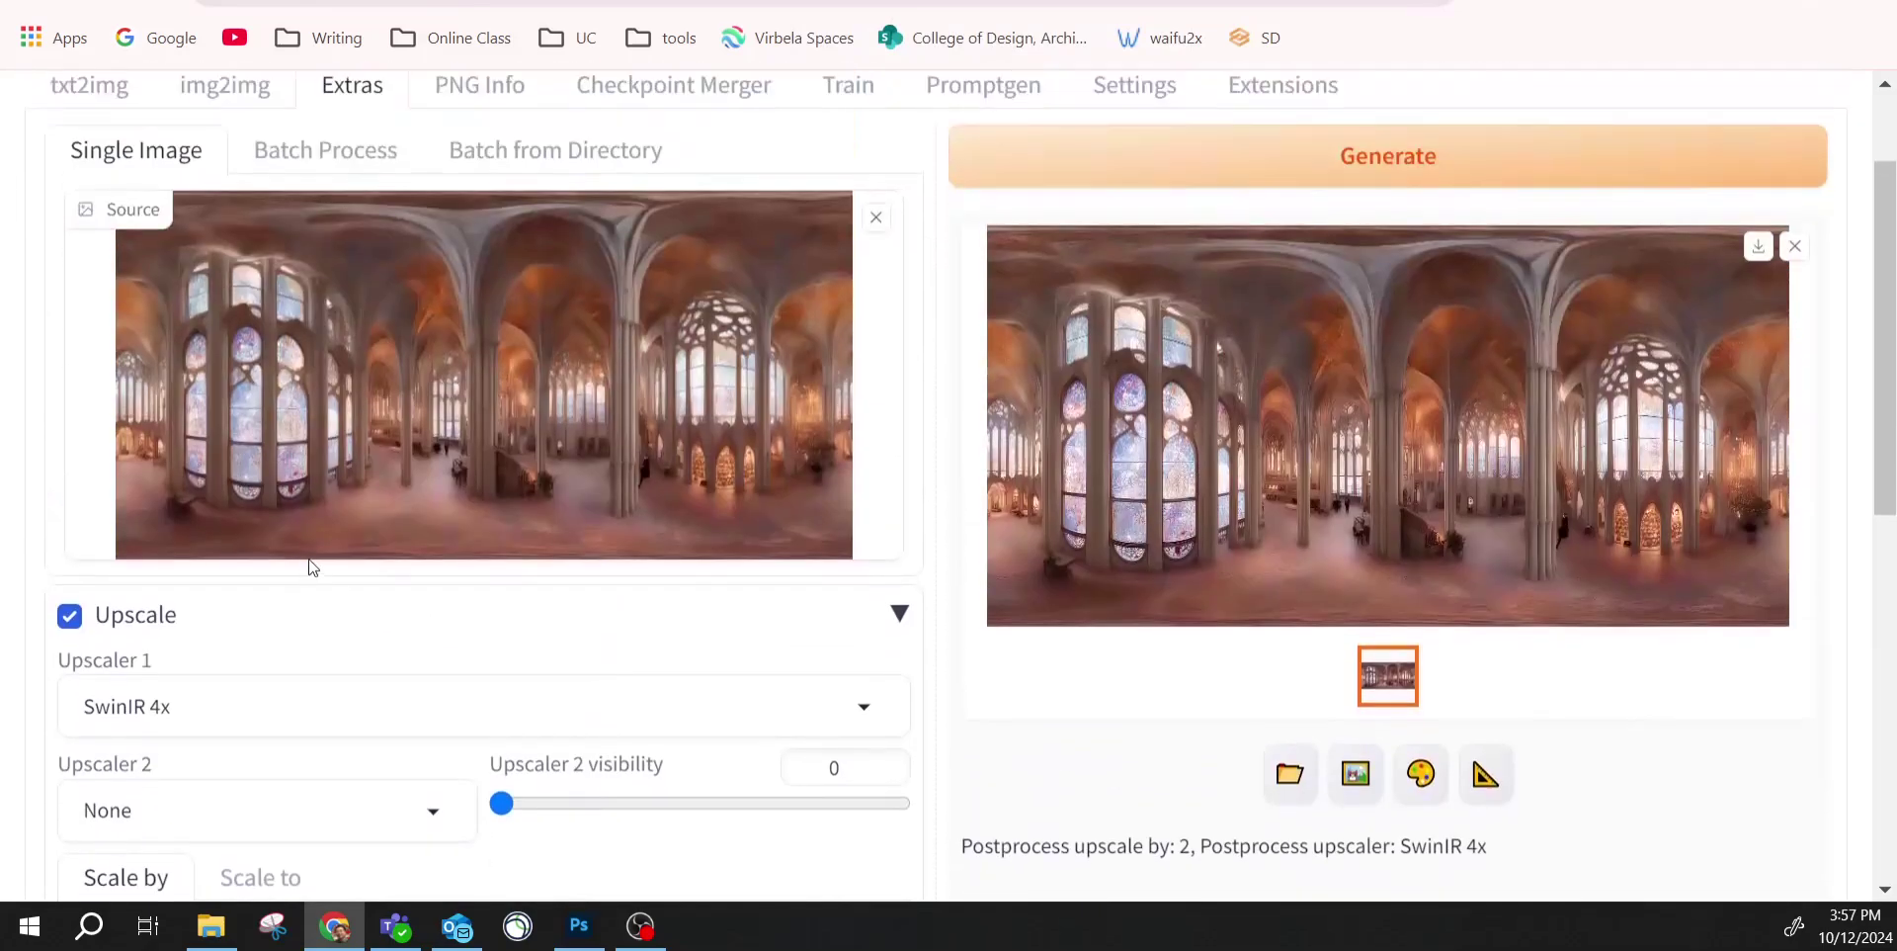
scroll(657, 561, "down", 3)
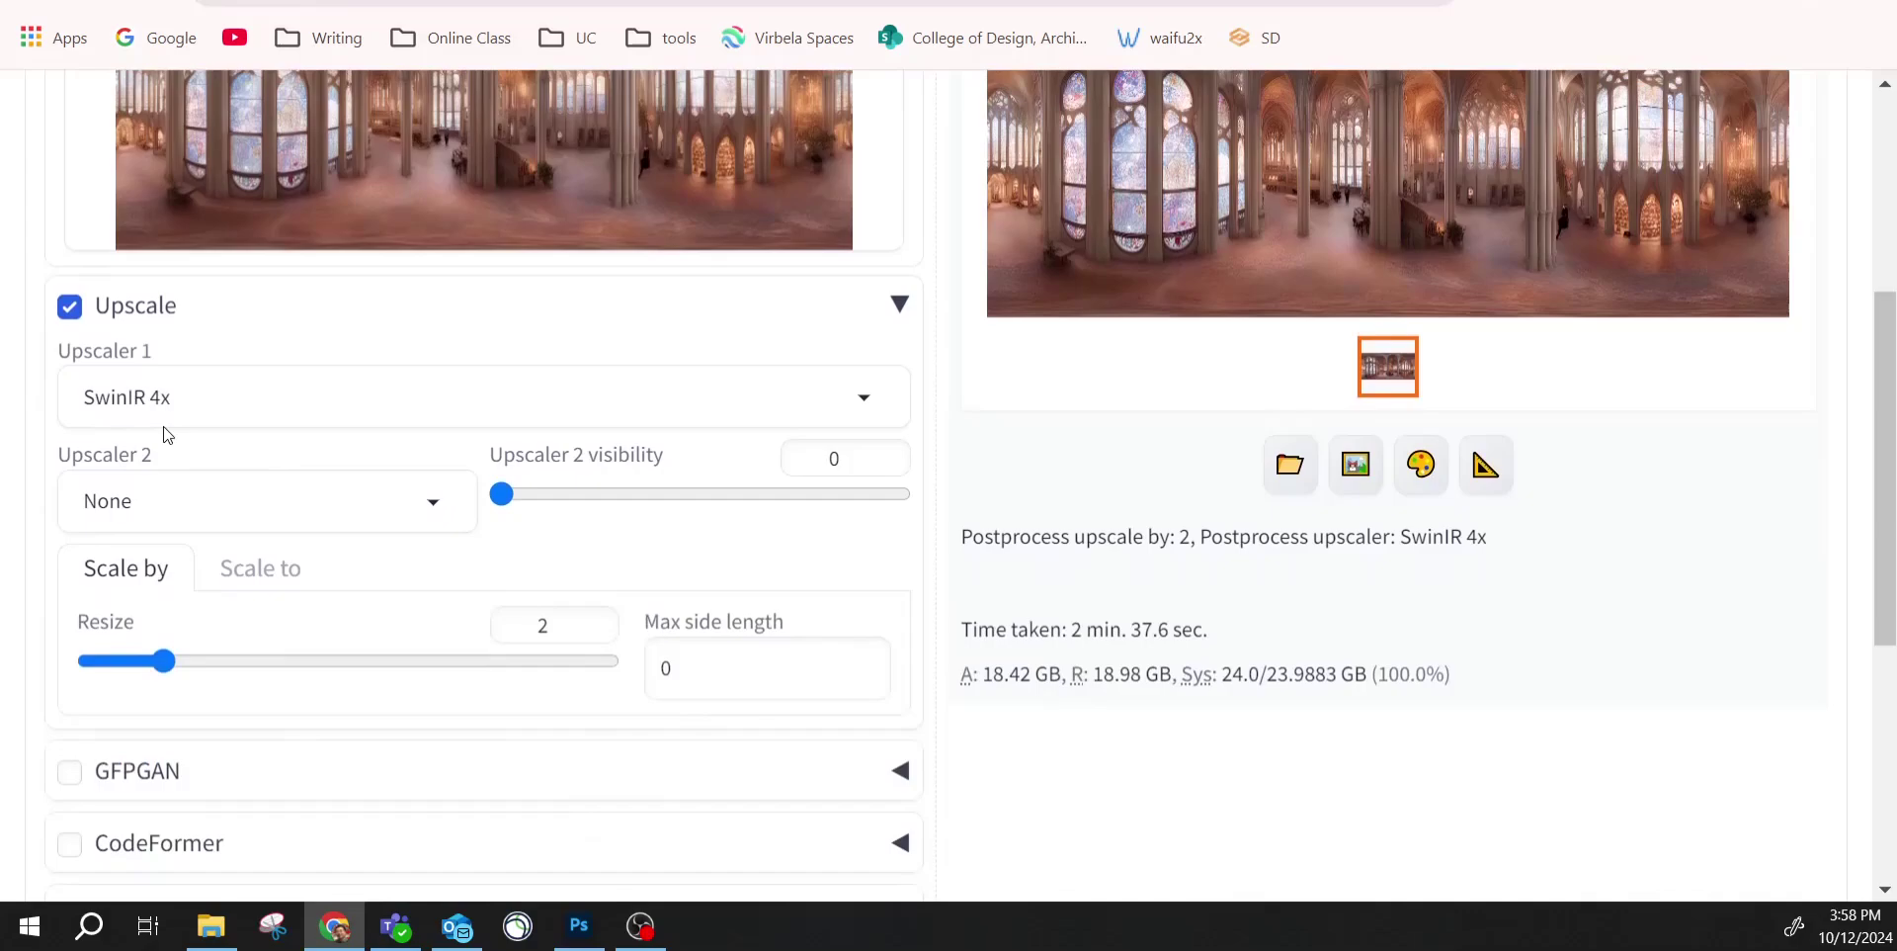
left_click(210, 926)
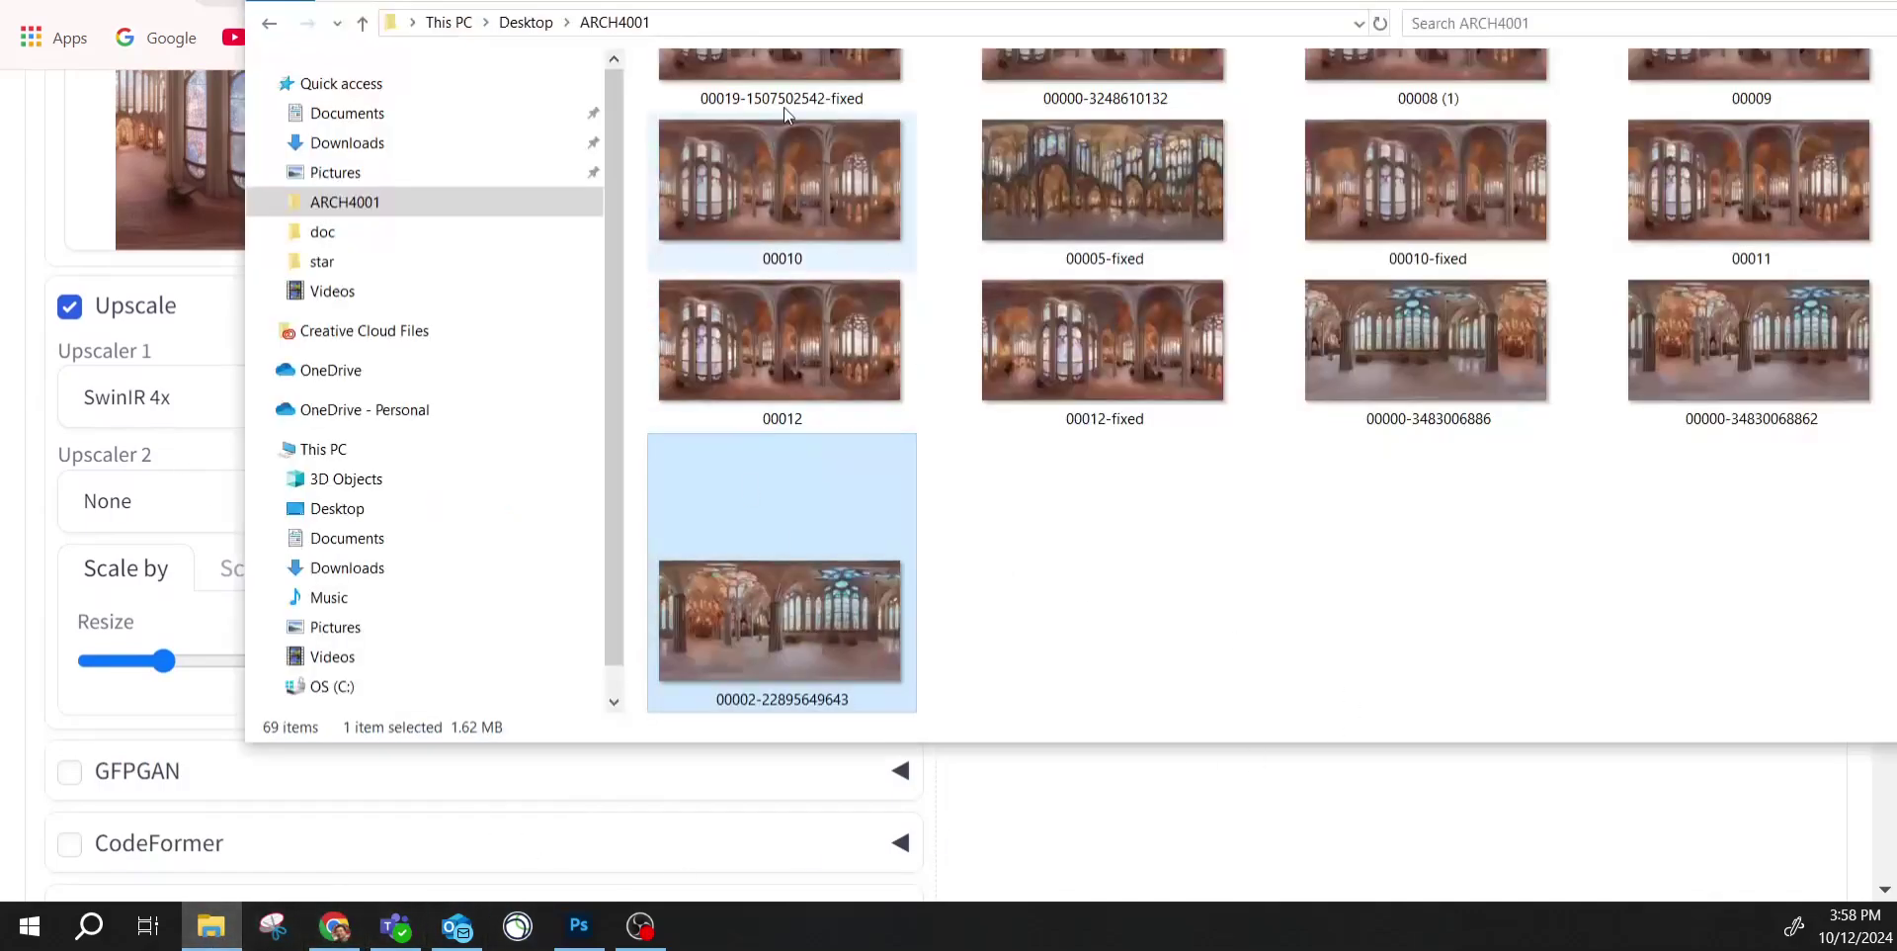
left_click_drag(900, 4, 1226, 42)
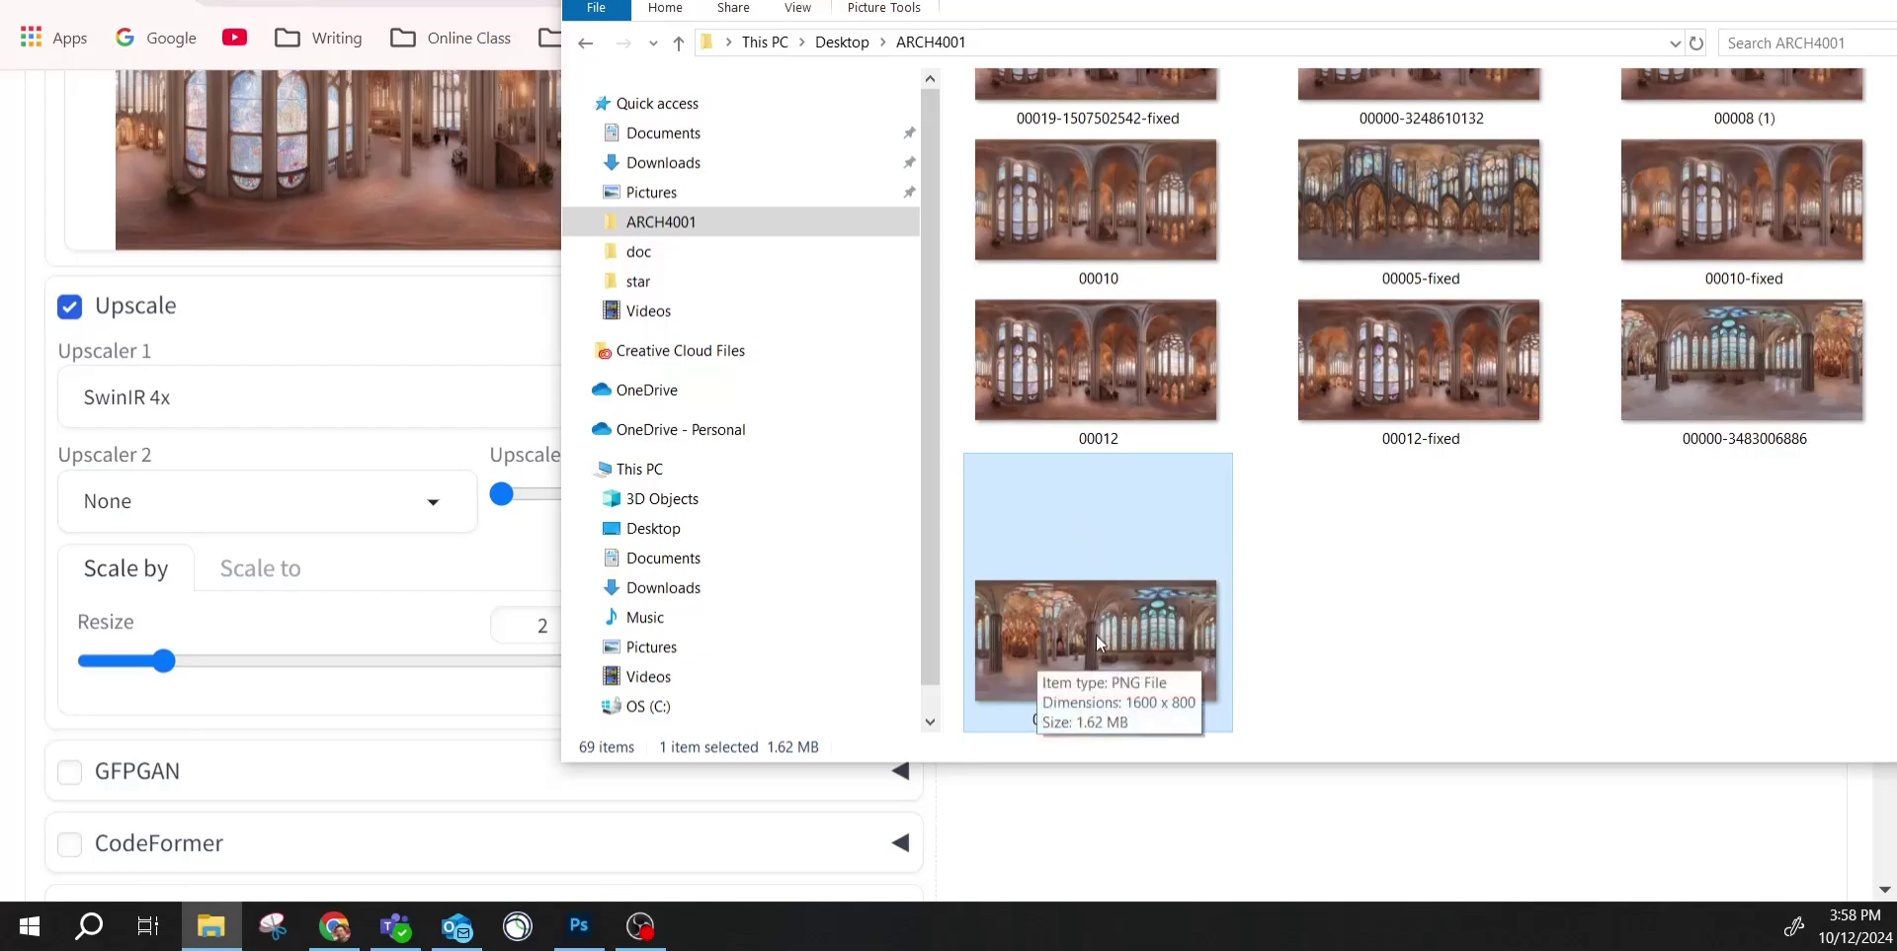
left_click_drag(1089, 638, 267, 203)
scroll(353, 251, "up", 3)
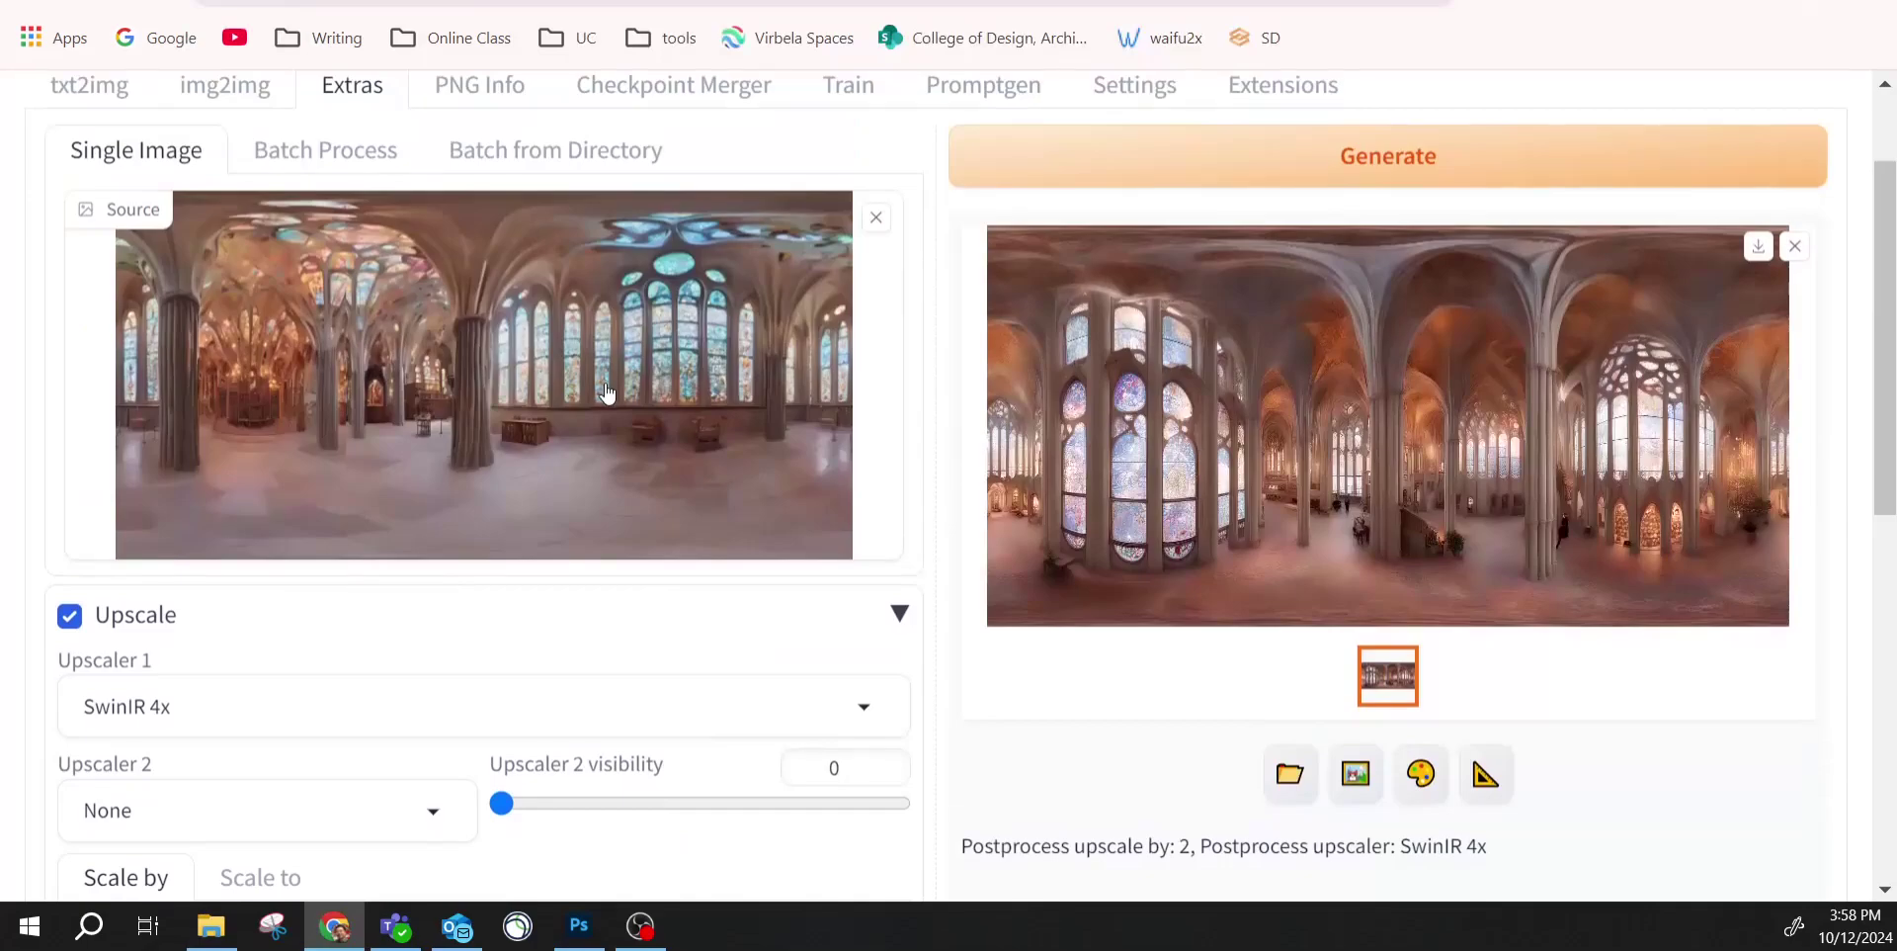
scroll(633, 385, "down", 2)
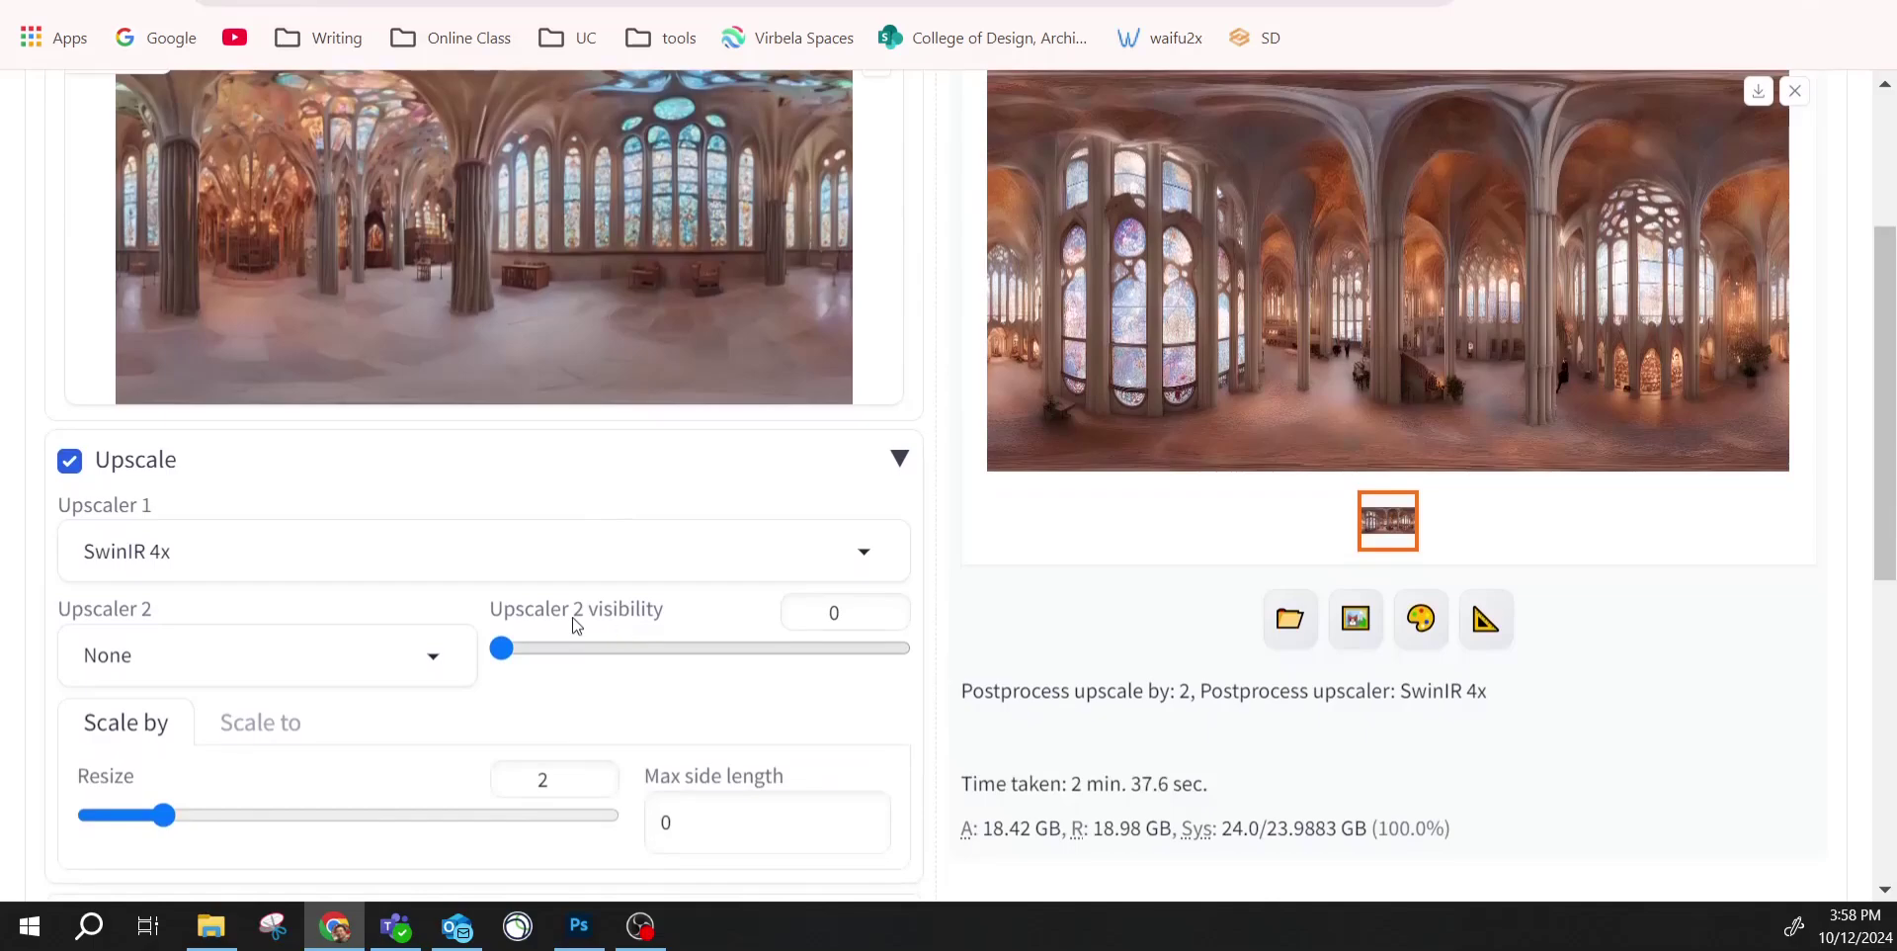
scroll(767, 741, "down", 3)
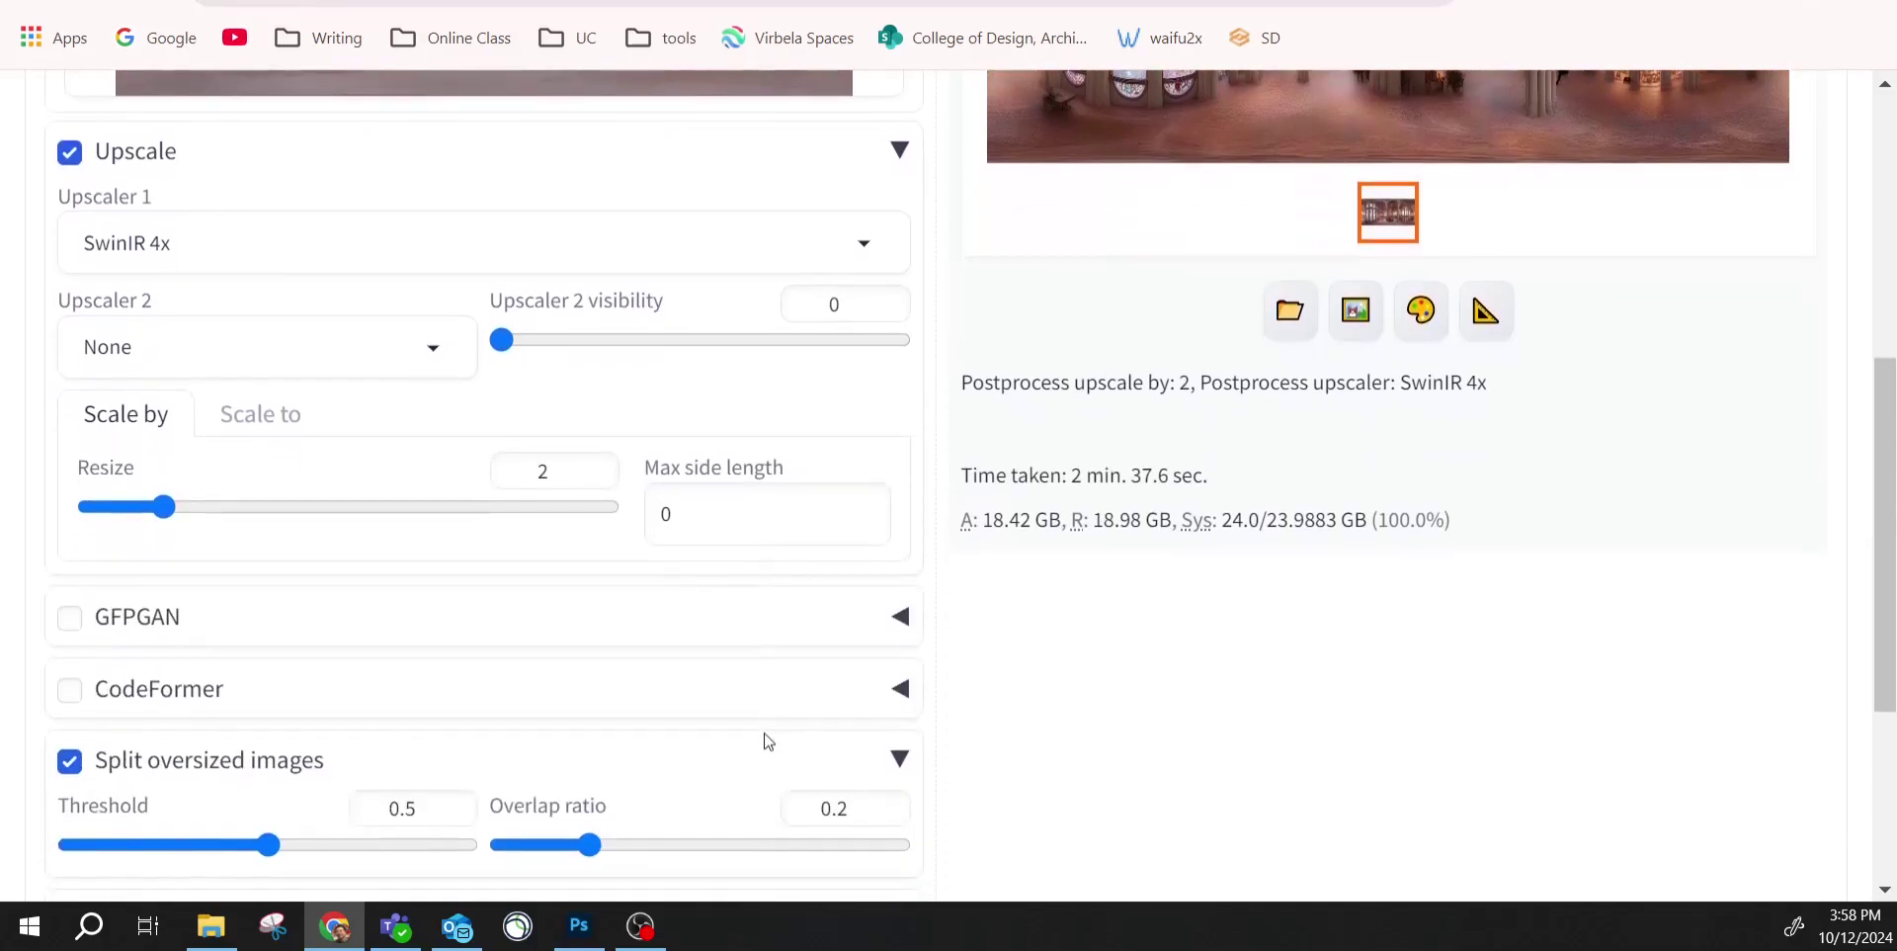
scroll(768, 741, "down", 3)
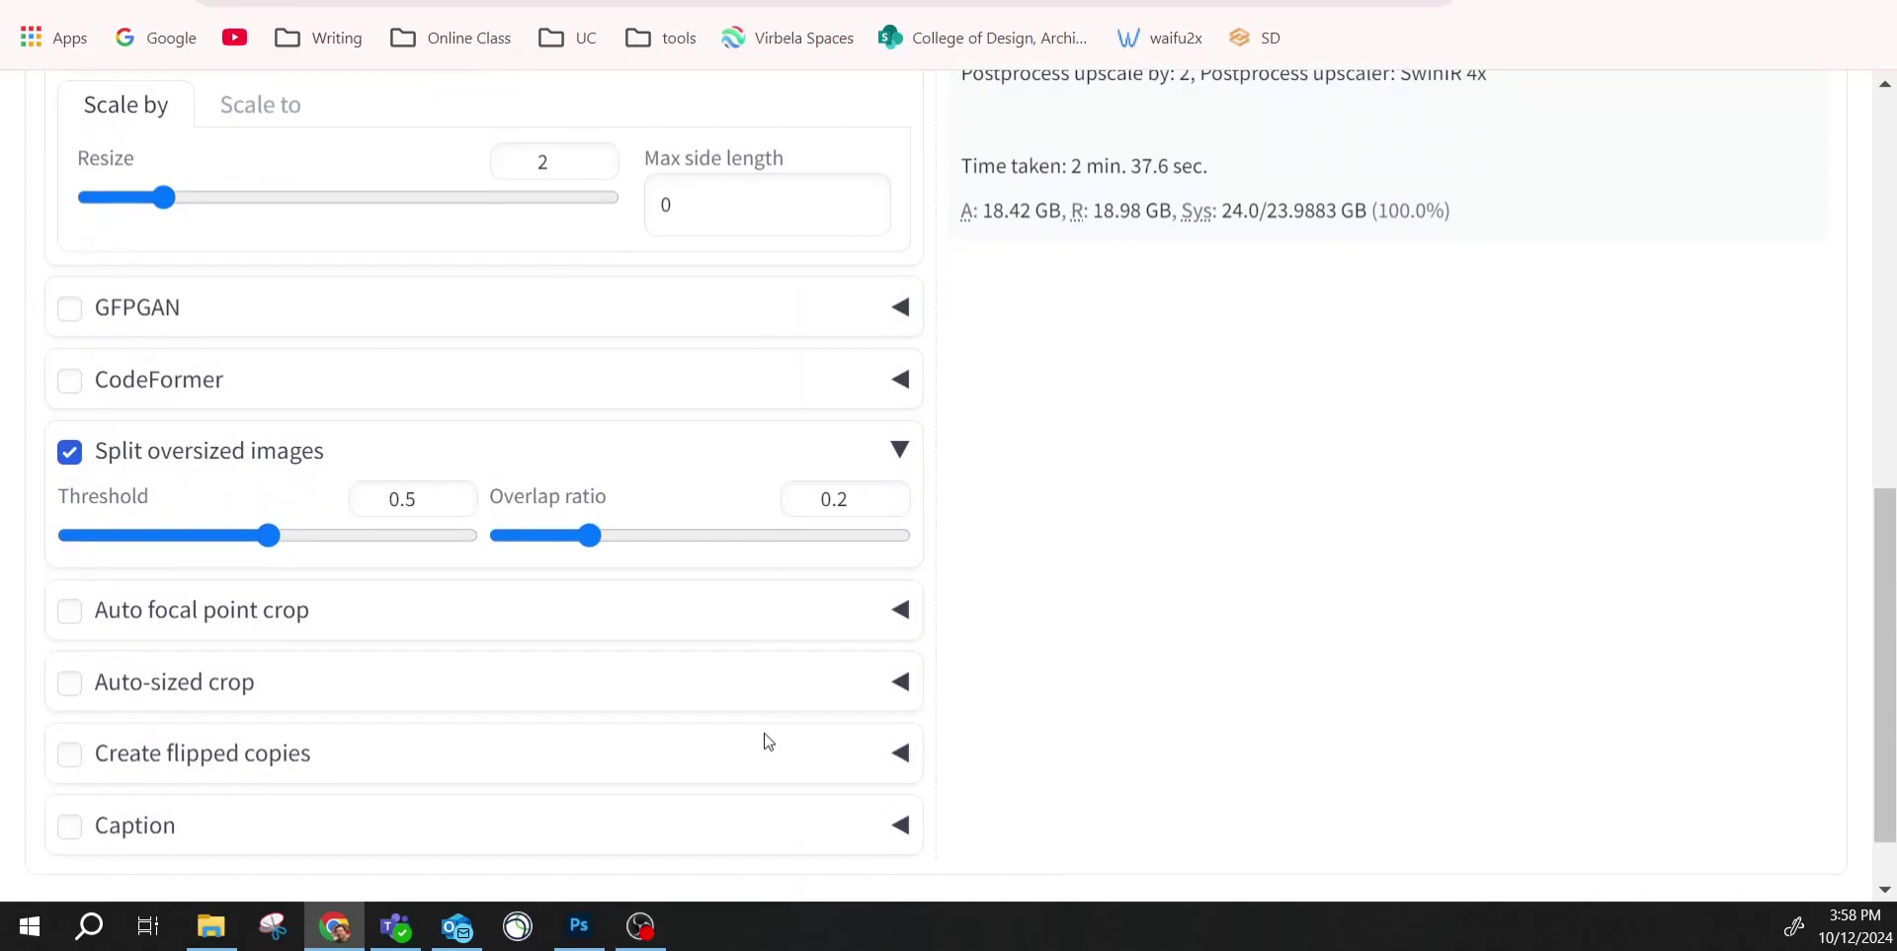
scroll(482, 513, "down", 1)
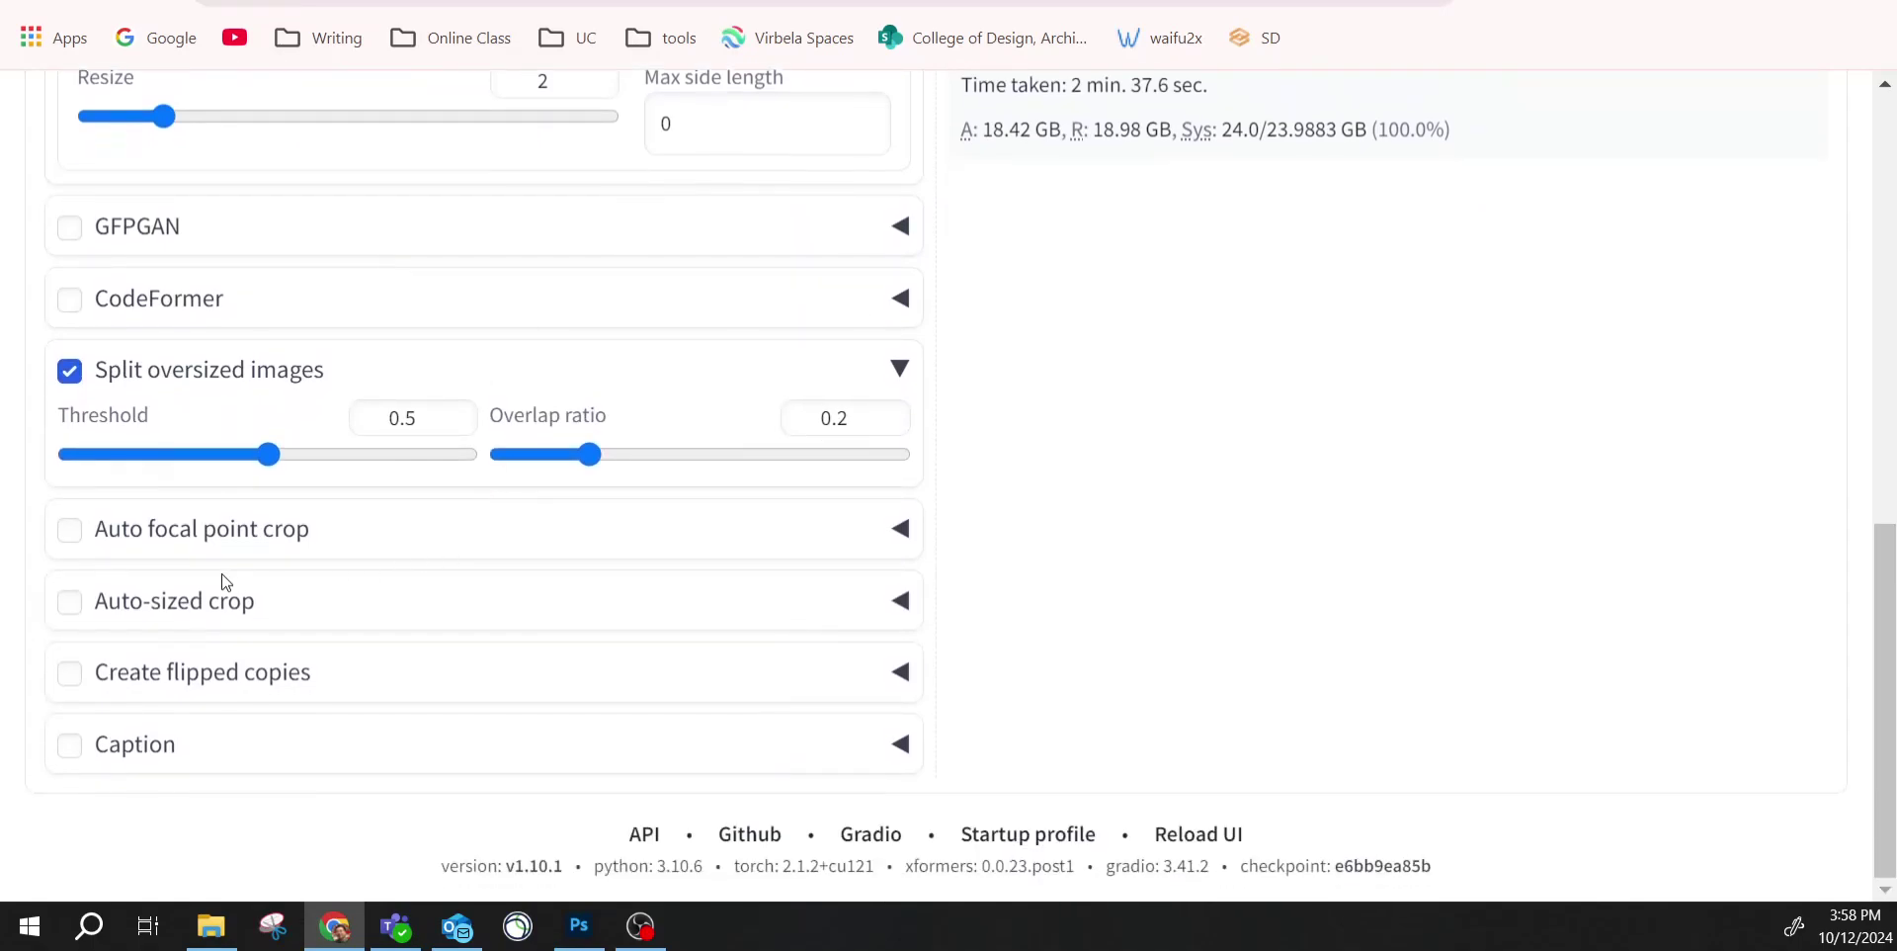
left_click(69, 373)
left_click(69, 372)
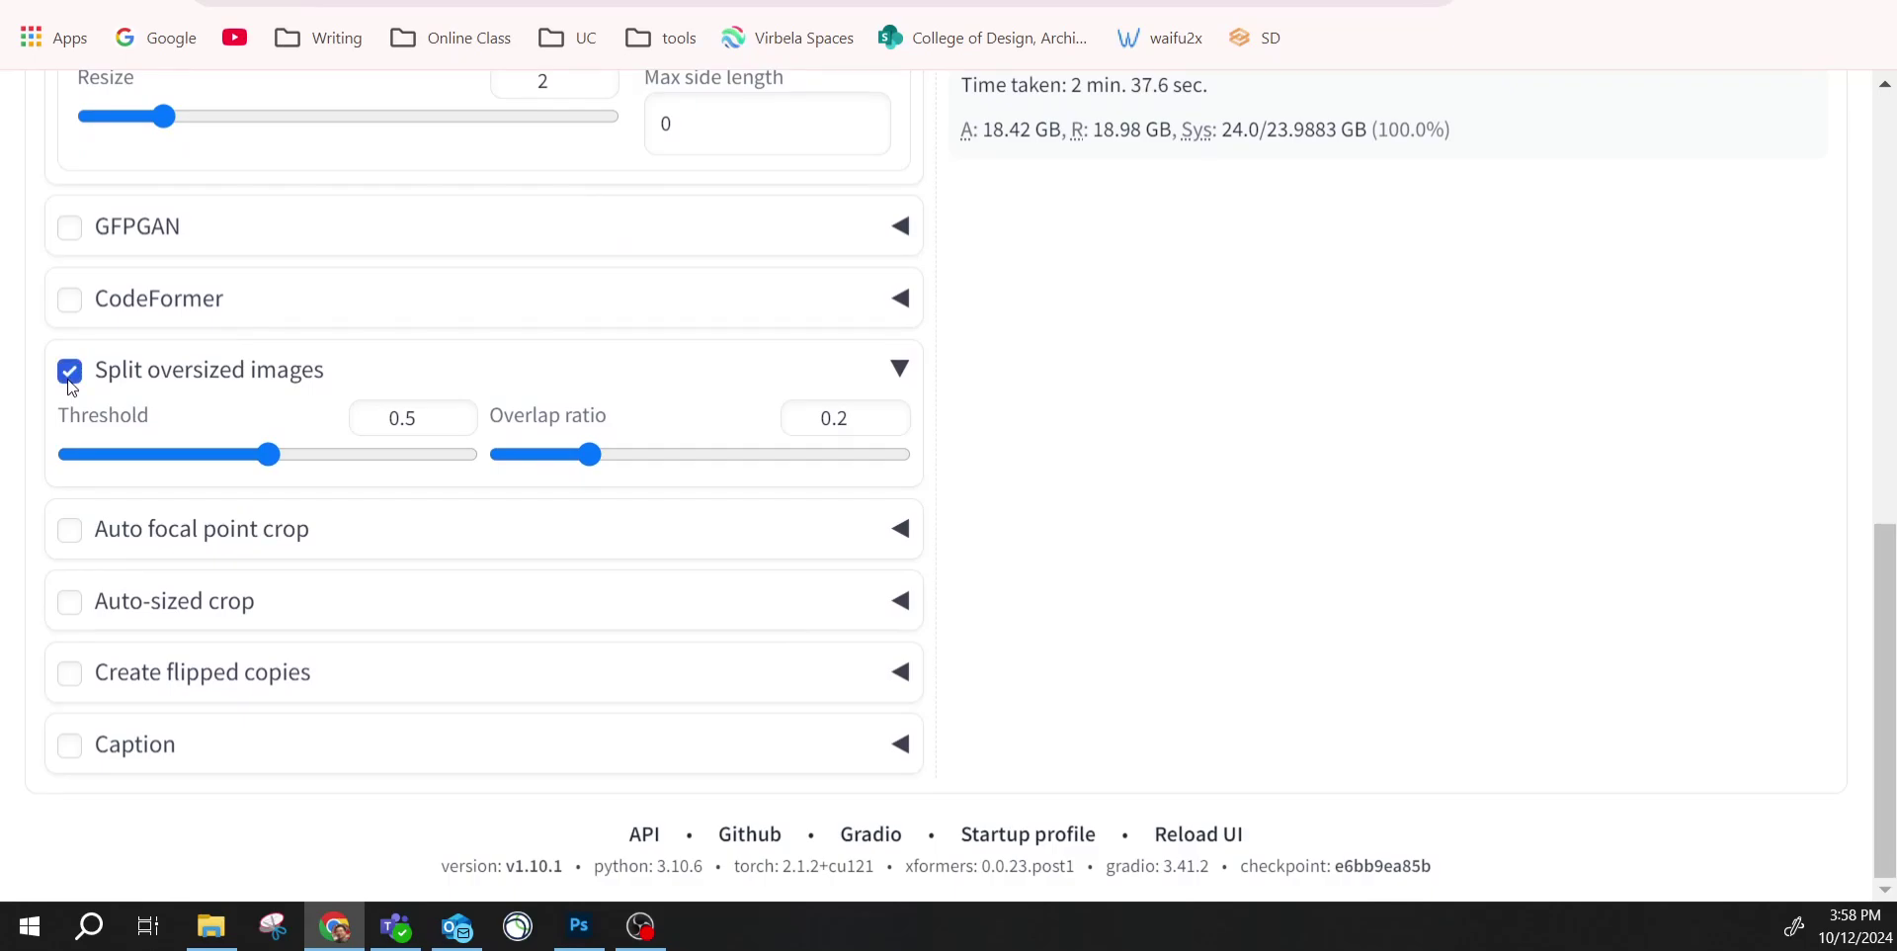
left_click(899, 369)
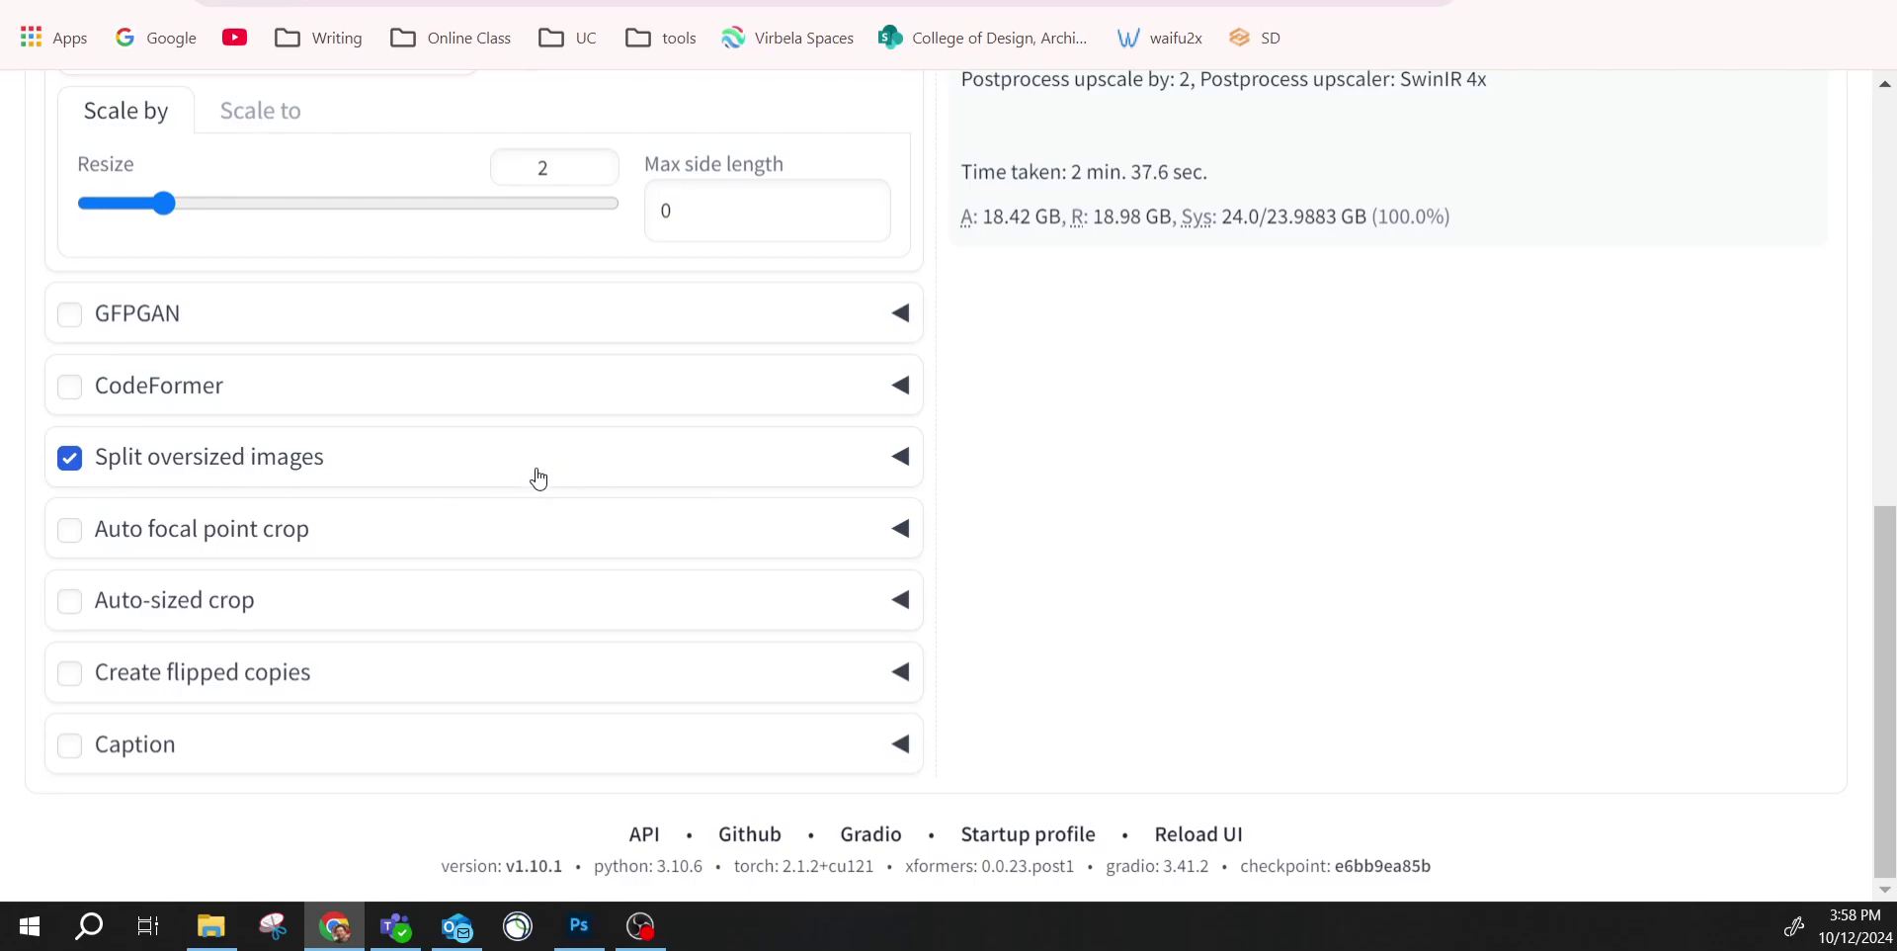
scroll(377, 504, "up", 1)
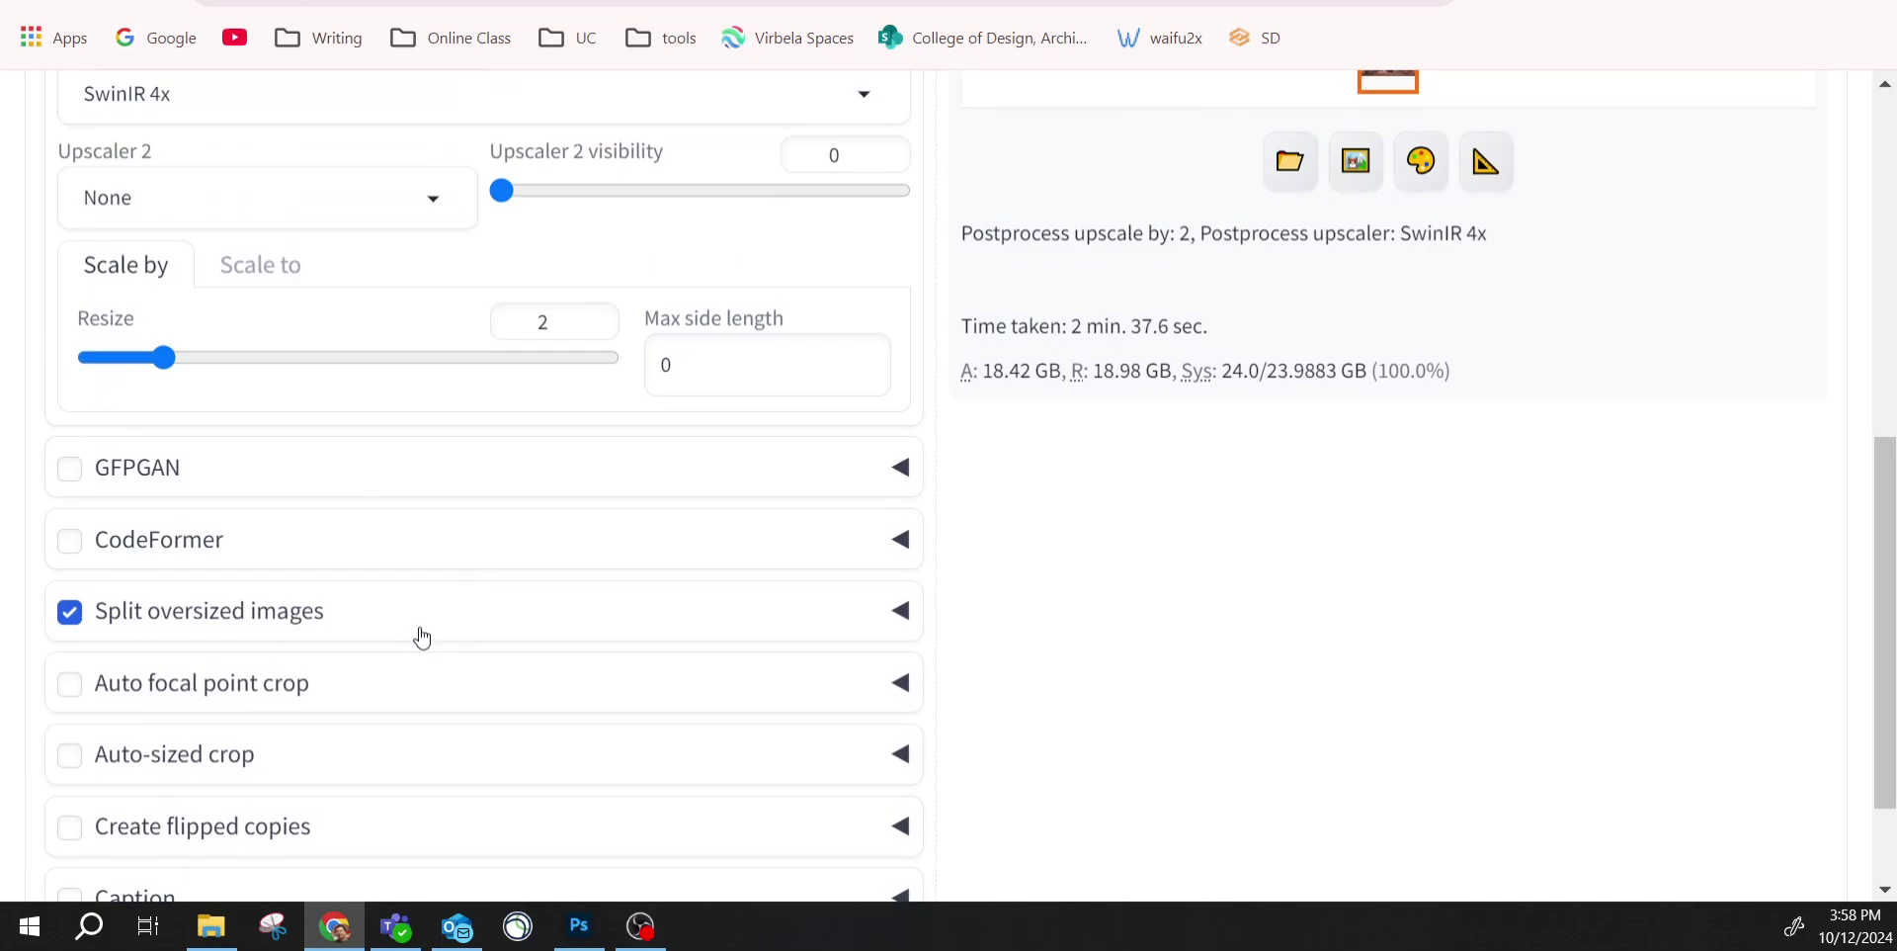
left_click(898, 621)
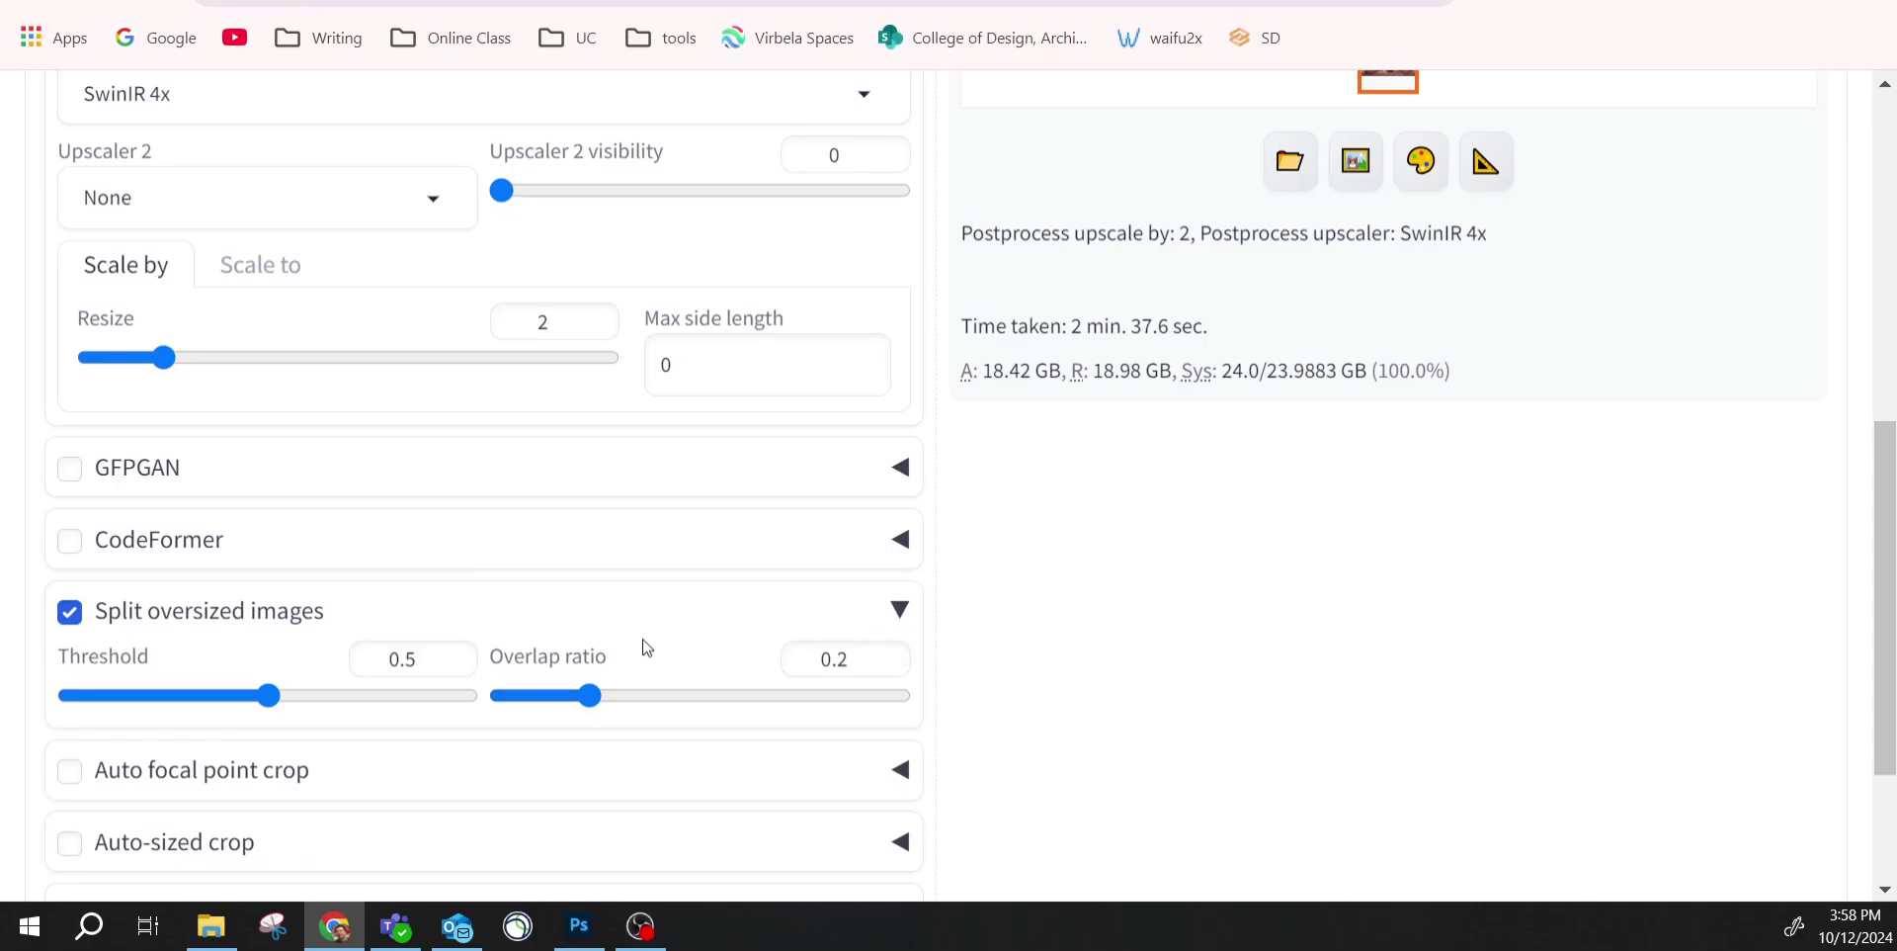
left_click(899, 606)
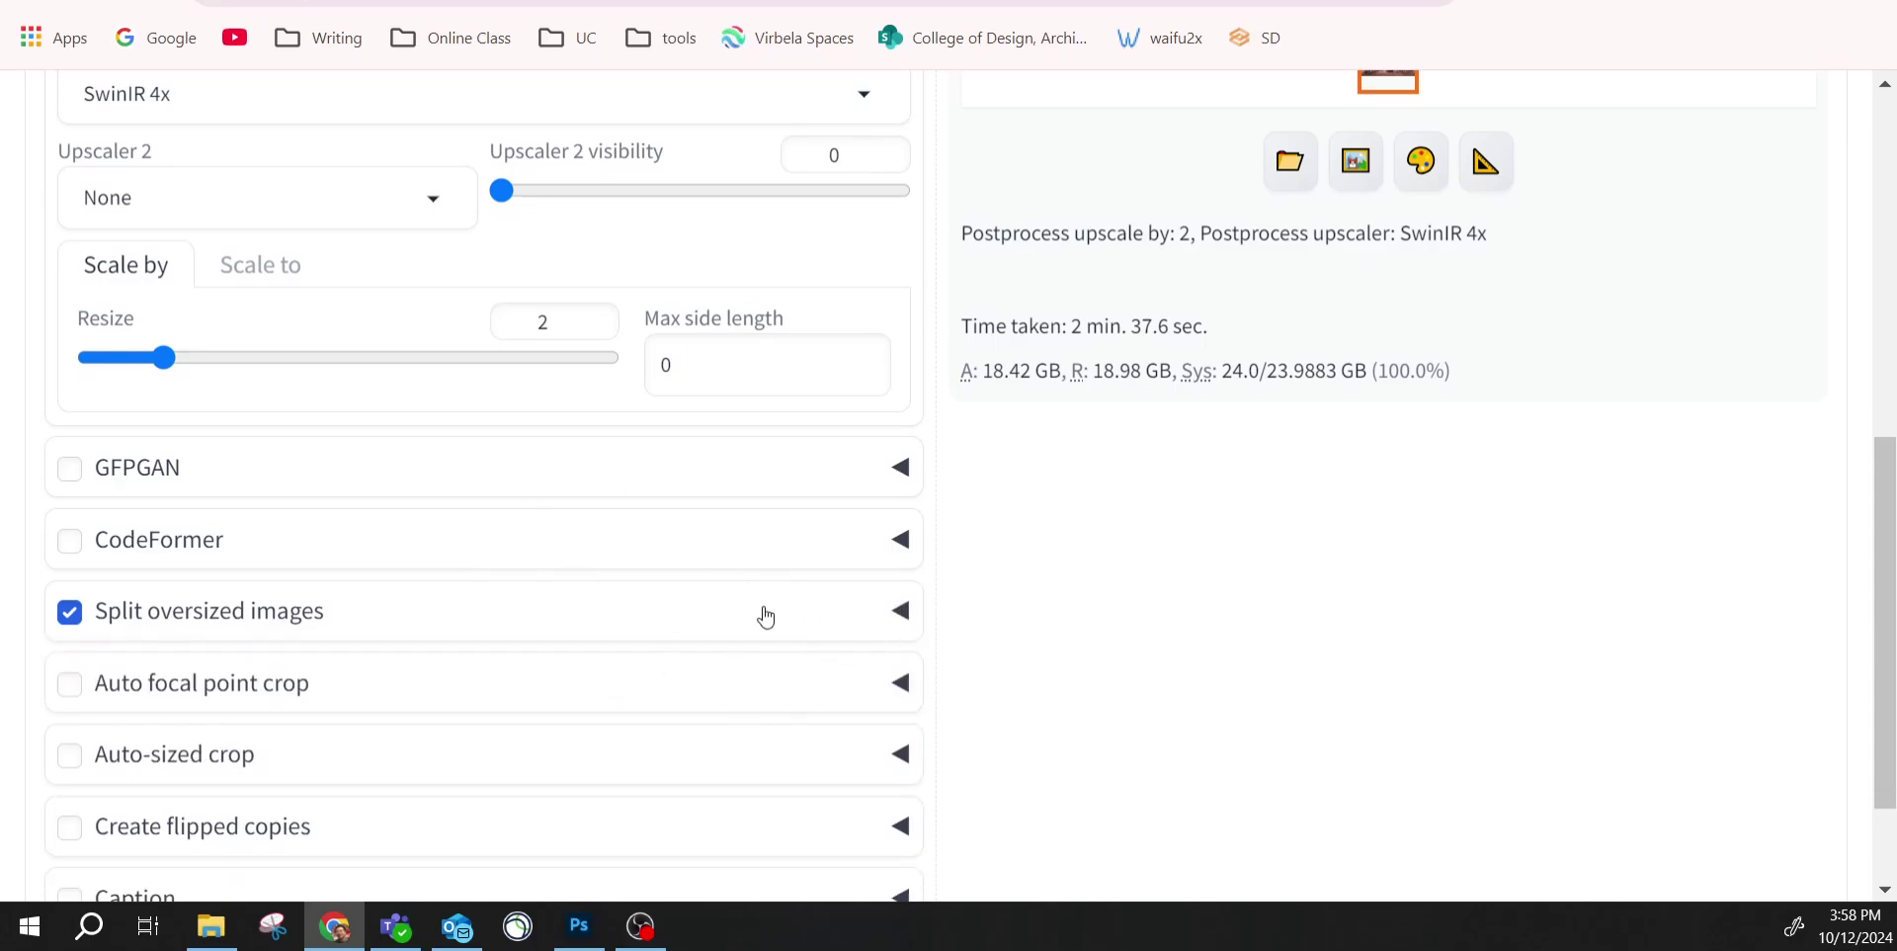
scroll(762, 614, "up", 3)
scroll(766, 613, "up", 4)
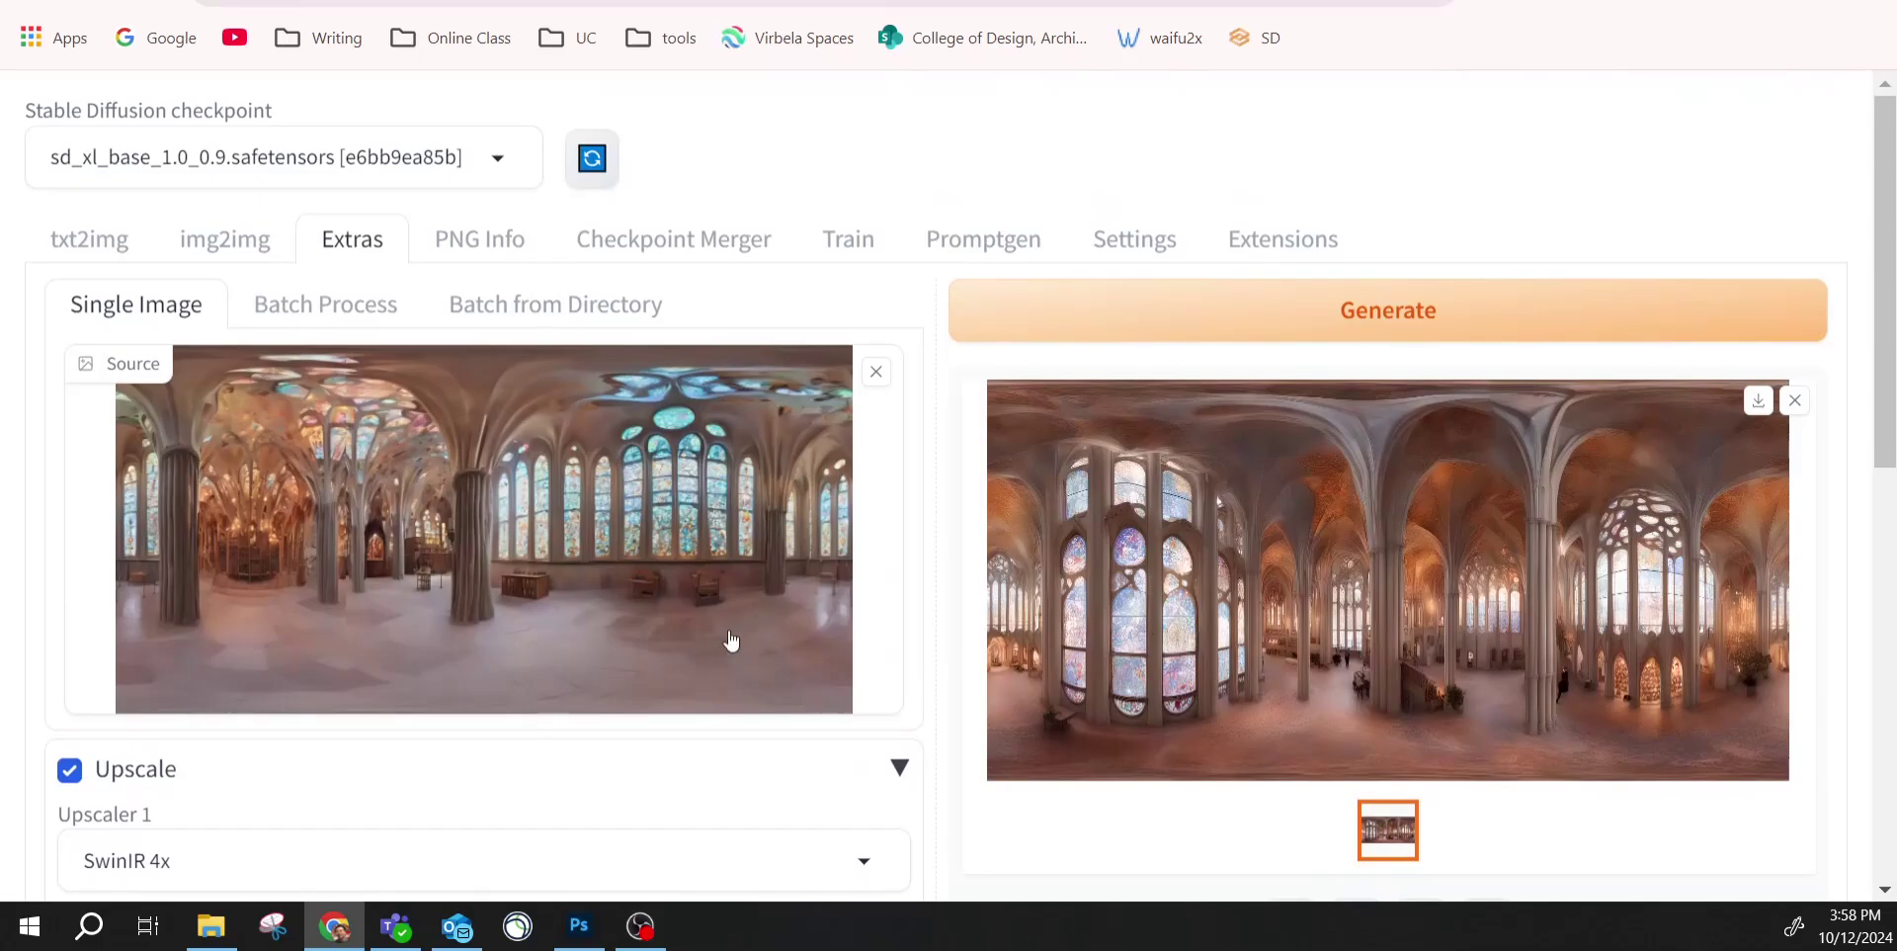
scroll(471, 717, "down", 5)
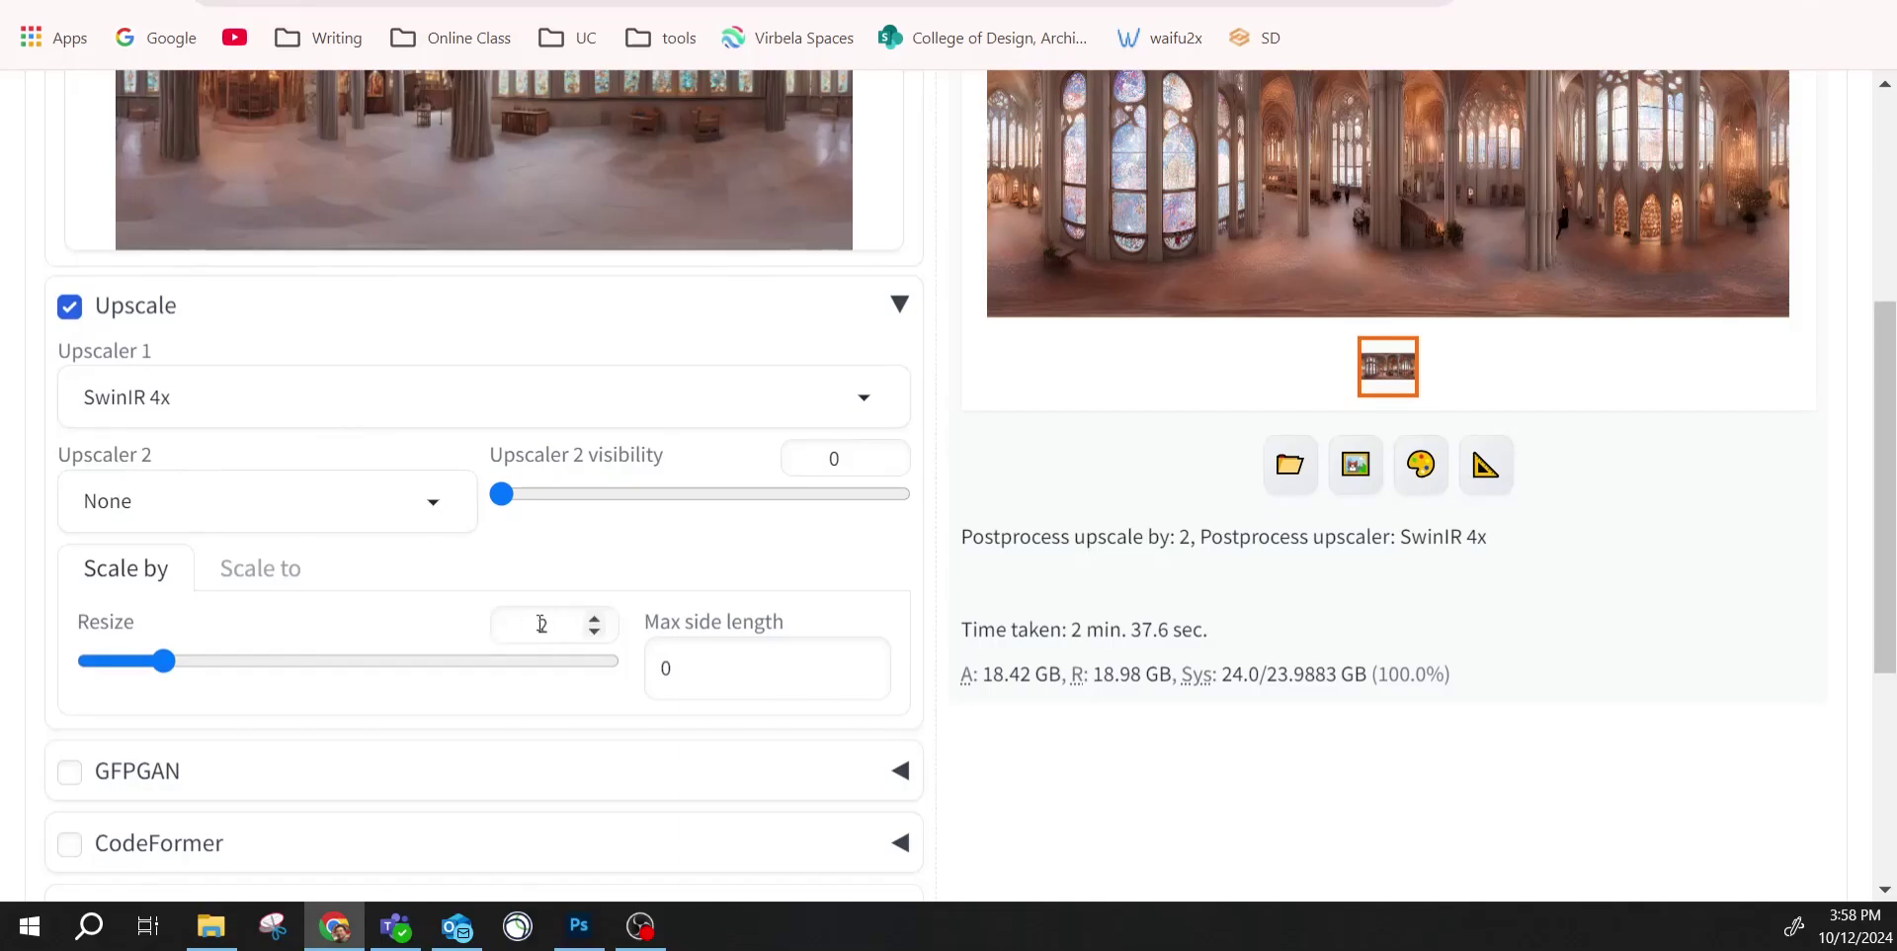
scroll(1342, 405, "up", 5)
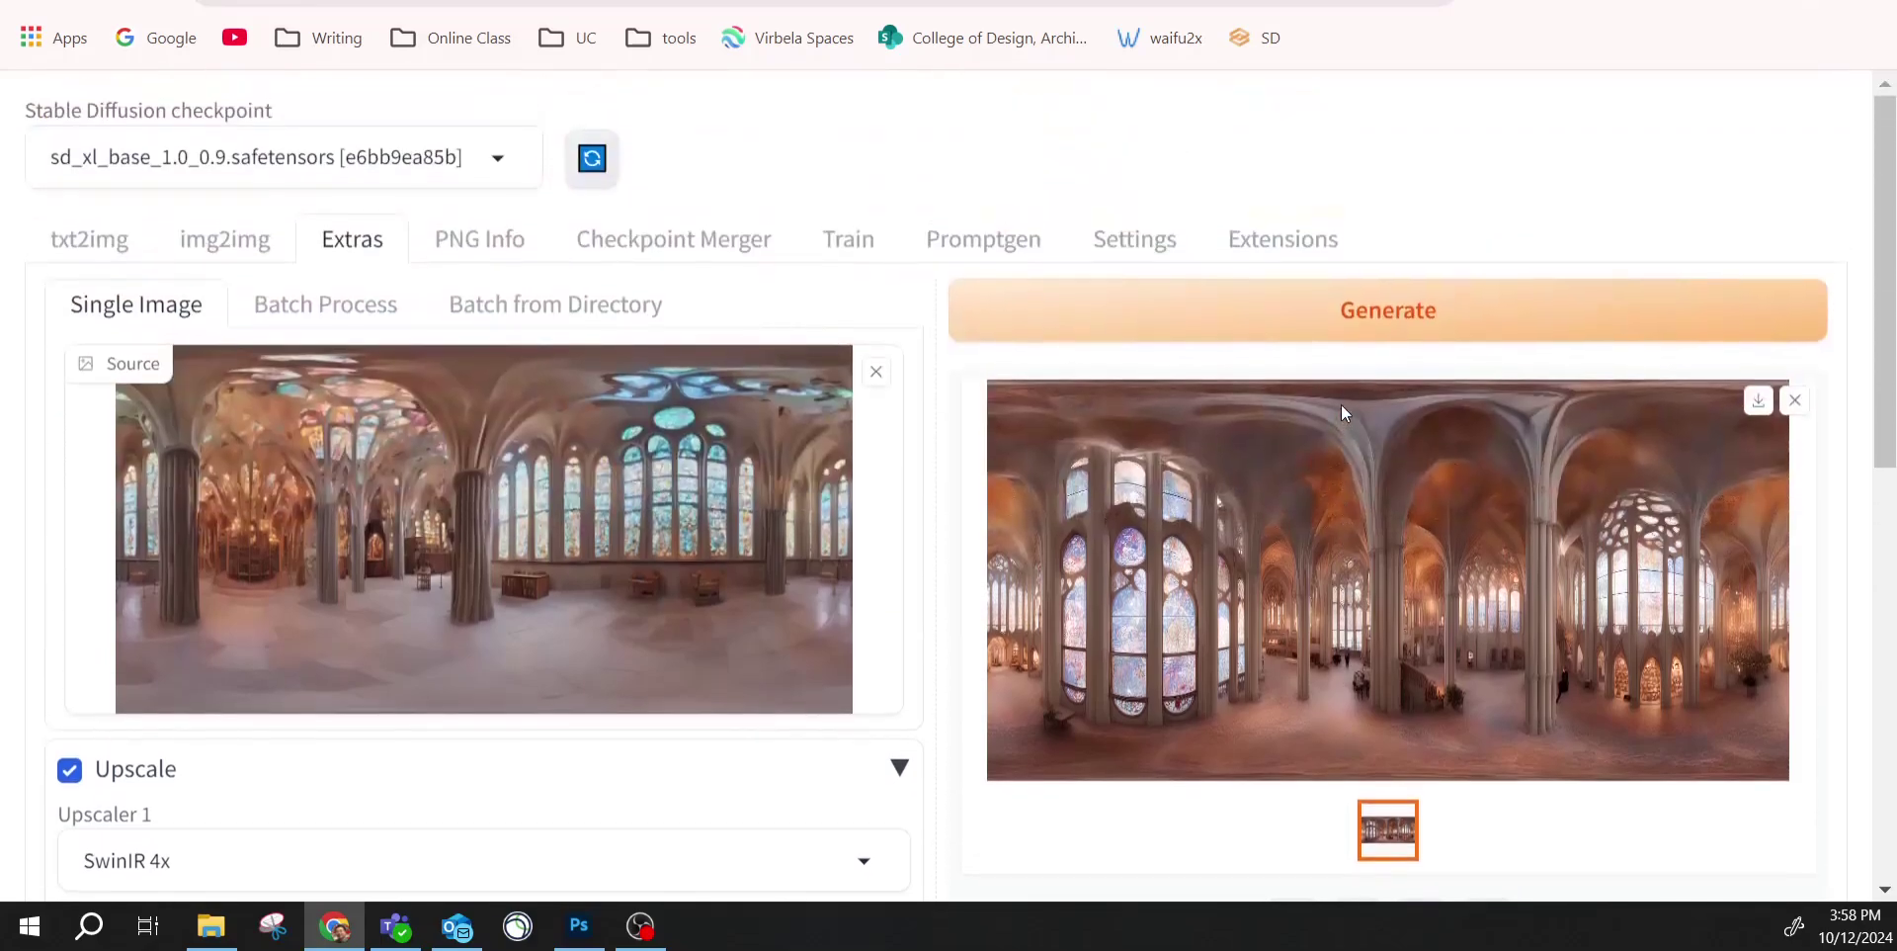
Run the Extras upscale on the cathedral panorama with SwinIR 4x at resize 2.
left_click(1405, 341)
scroll(1084, 578, "down", 2)
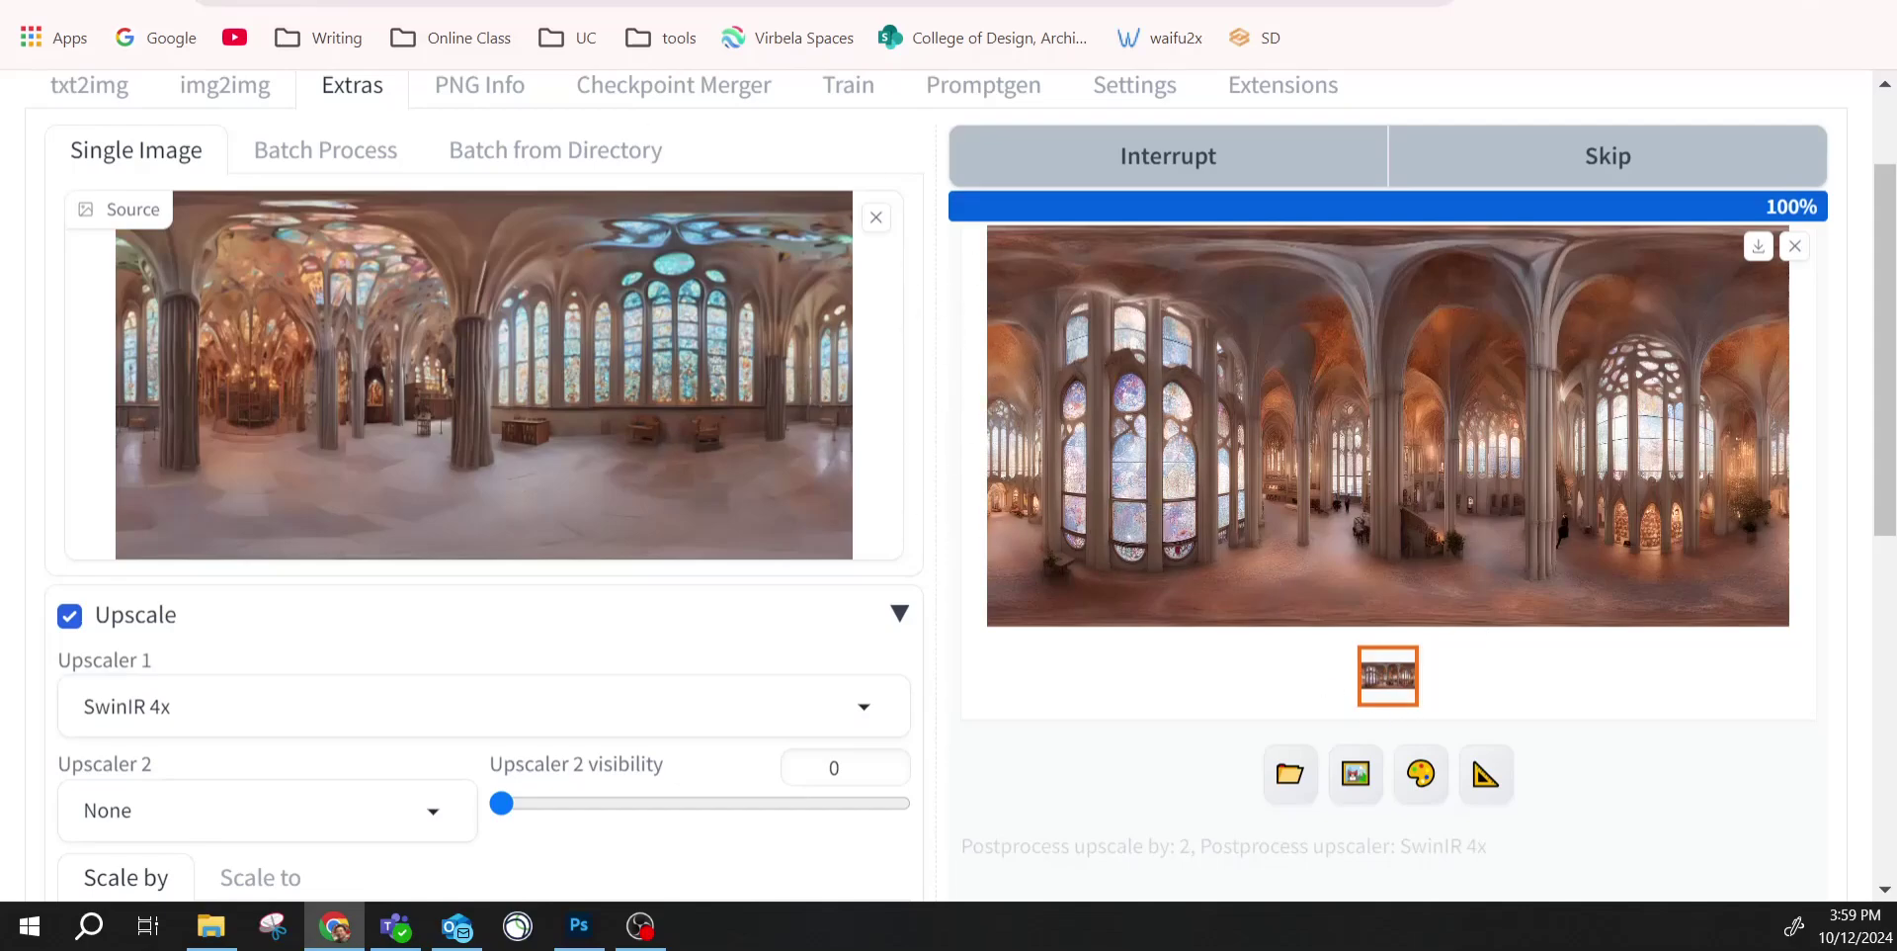
left_click(640, 924)
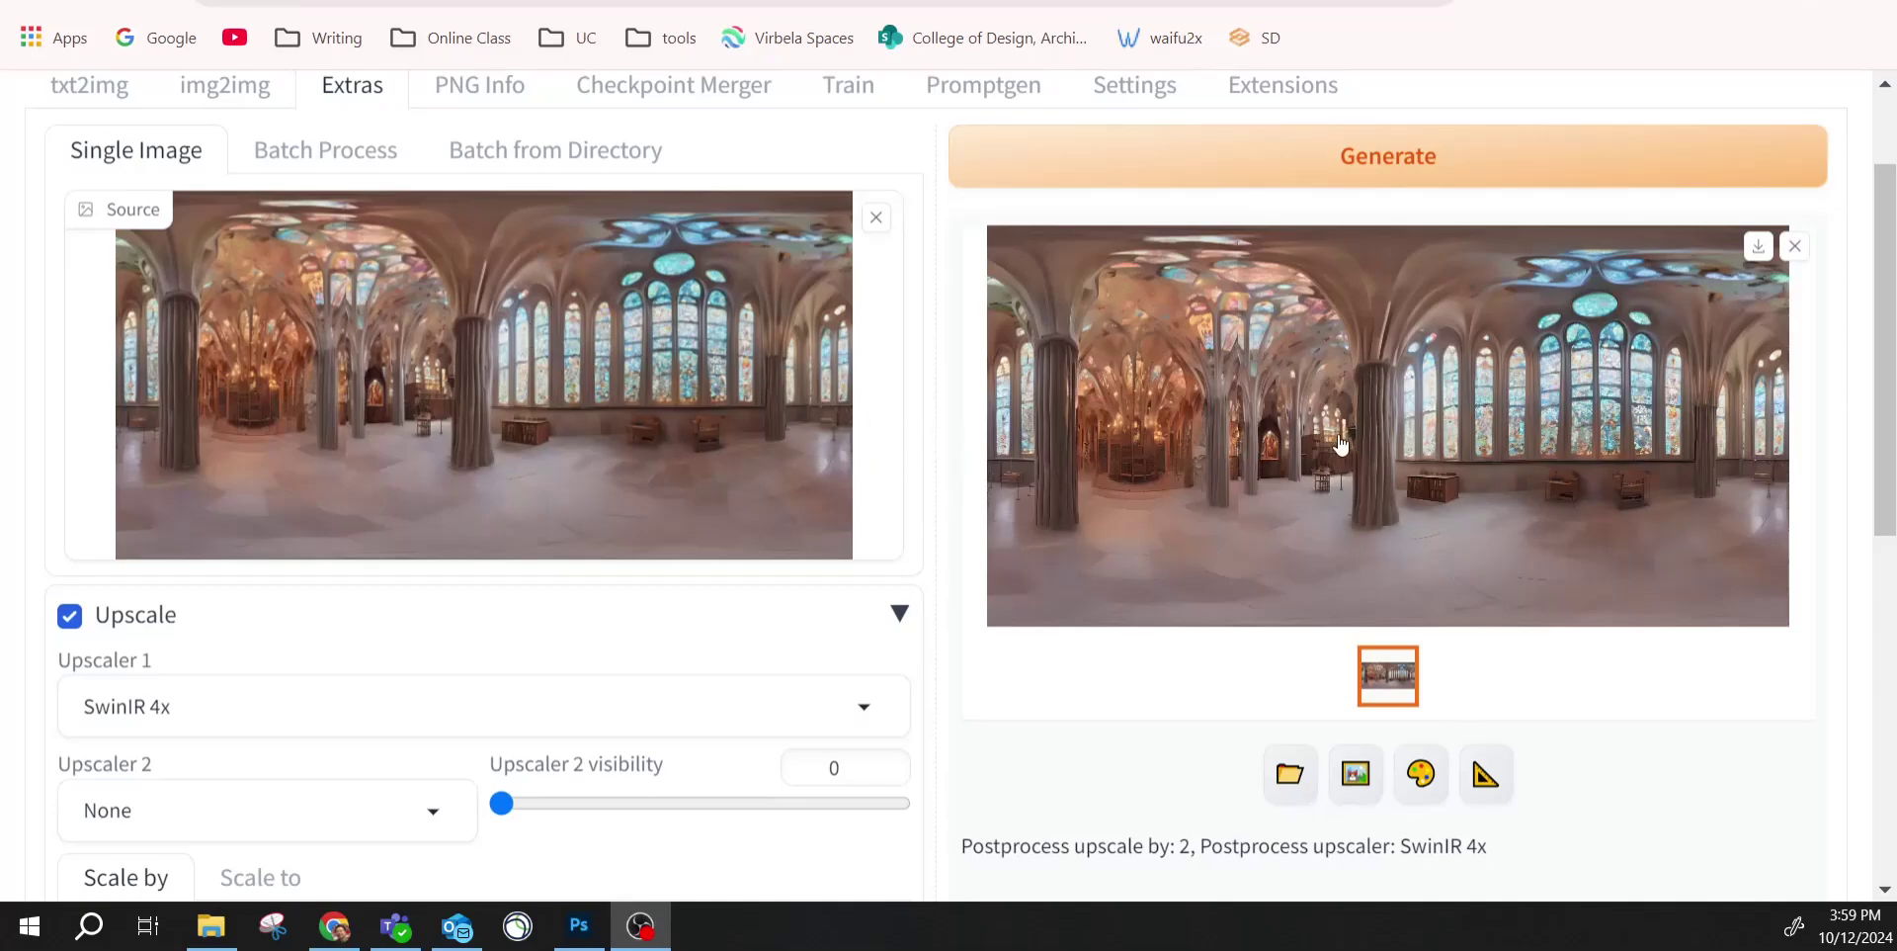
Save the upscaled panorama from the full-size view as 00013.png.
left_click(1265, 415)
left_click(919, 435)
left_click(1270, 420)
right_click(802, 383)
left_click(909, 471)
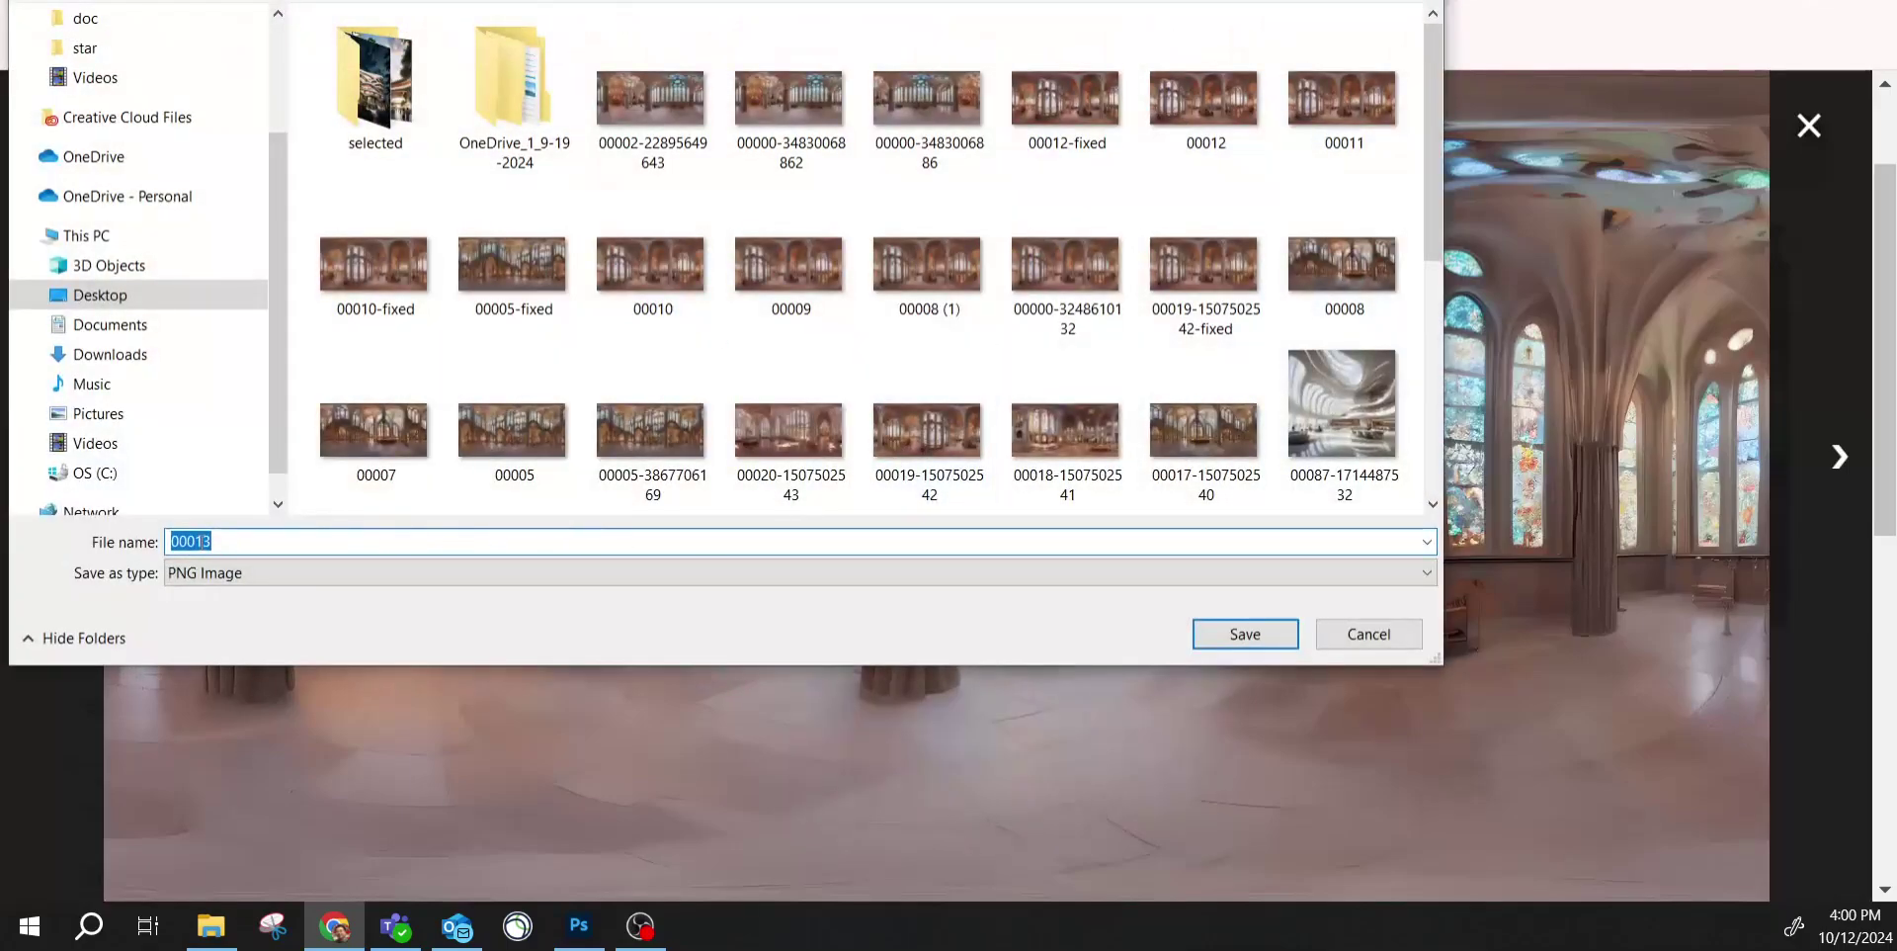
left_click(1271, 643)
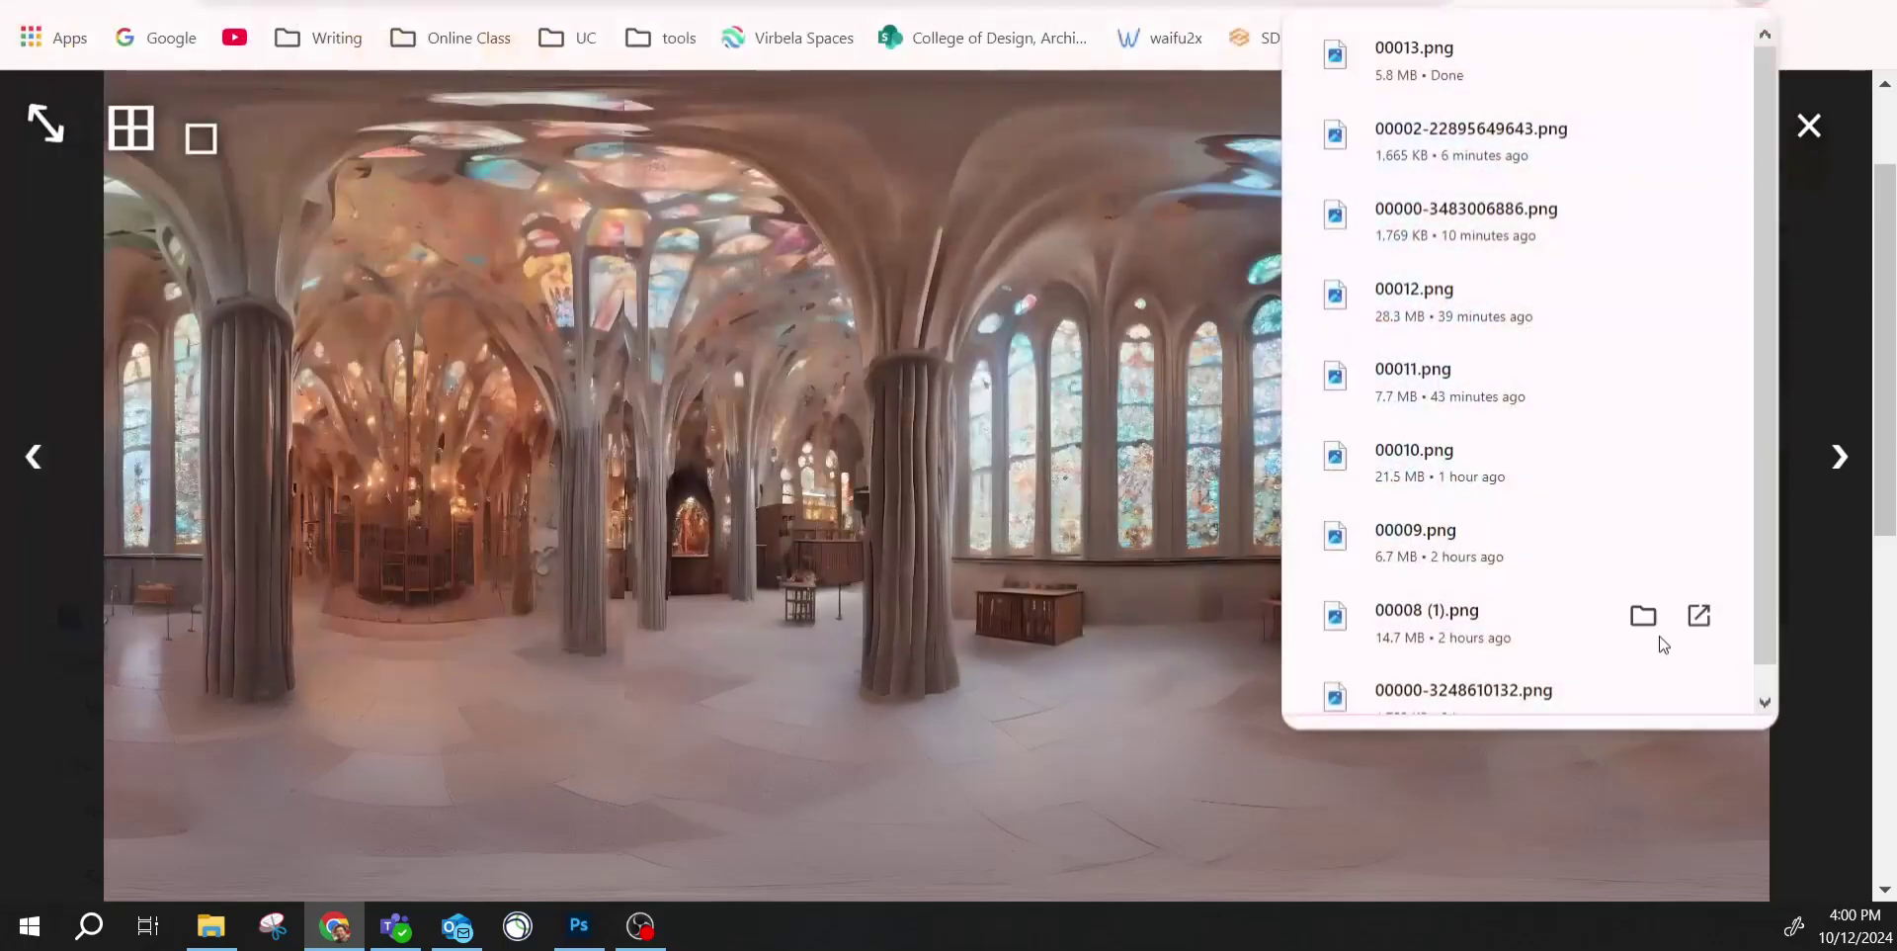
Select the saved 00013 image in the ARCH4001 folder.
left_click(210, 929)
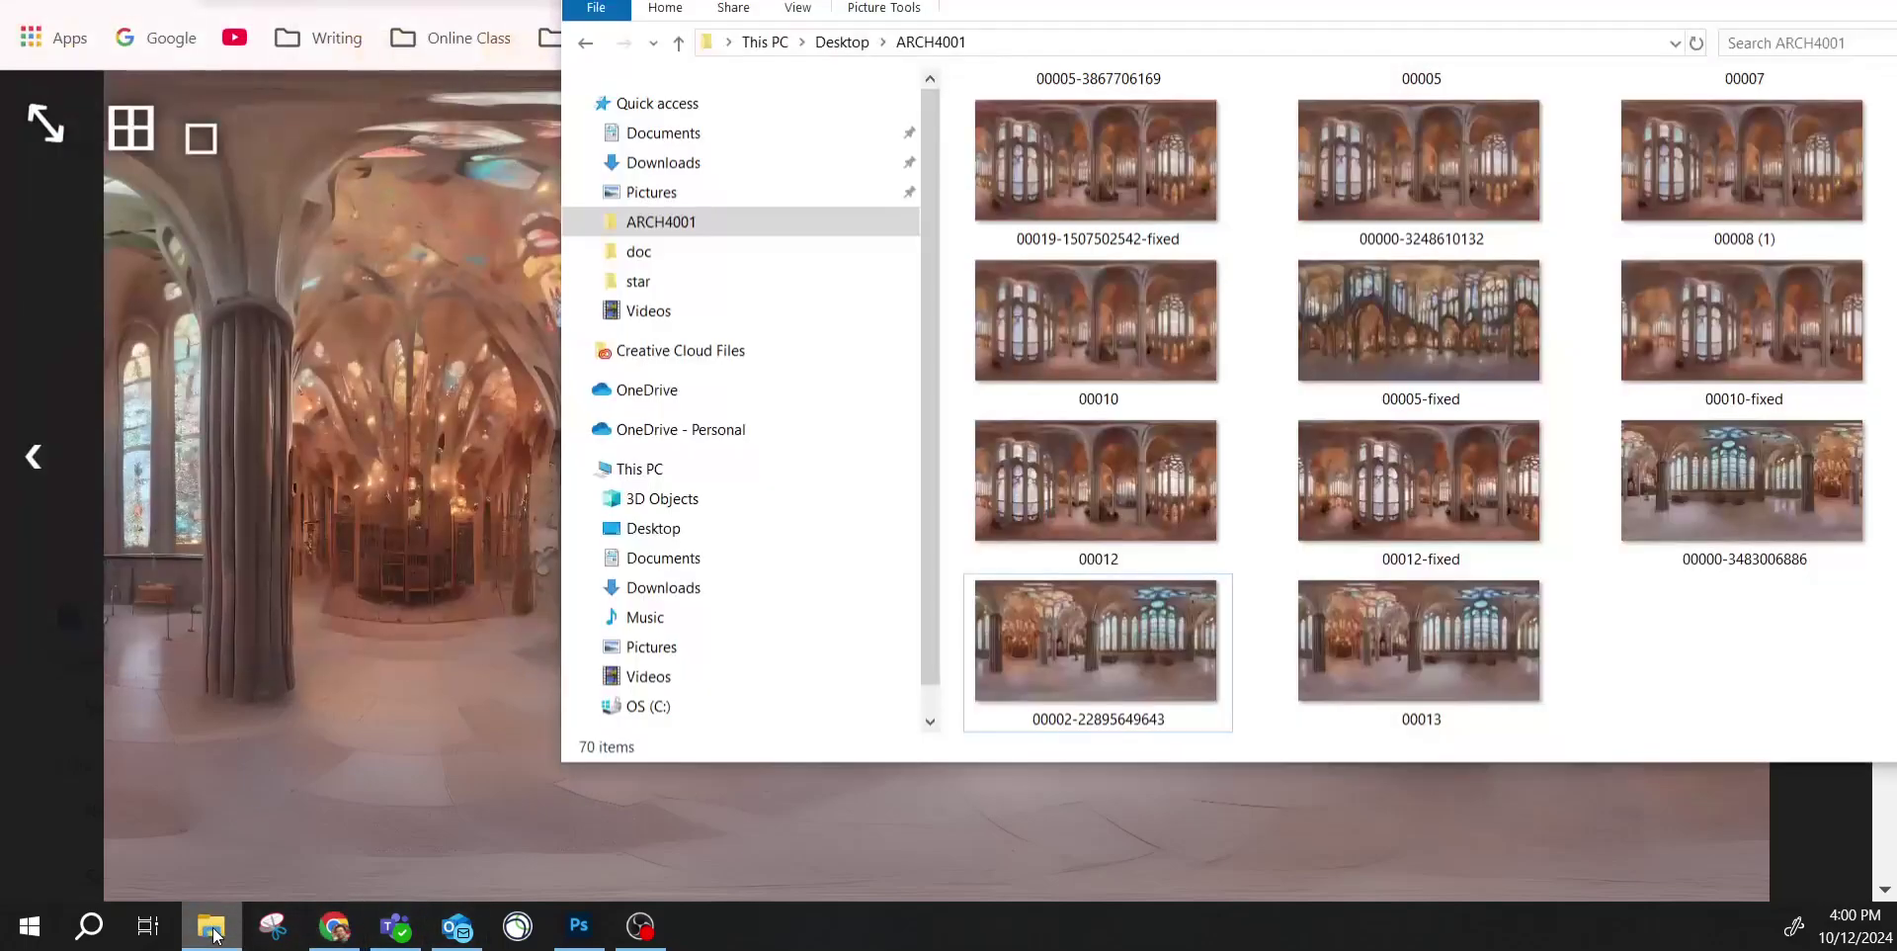
left_click(1441, 664)
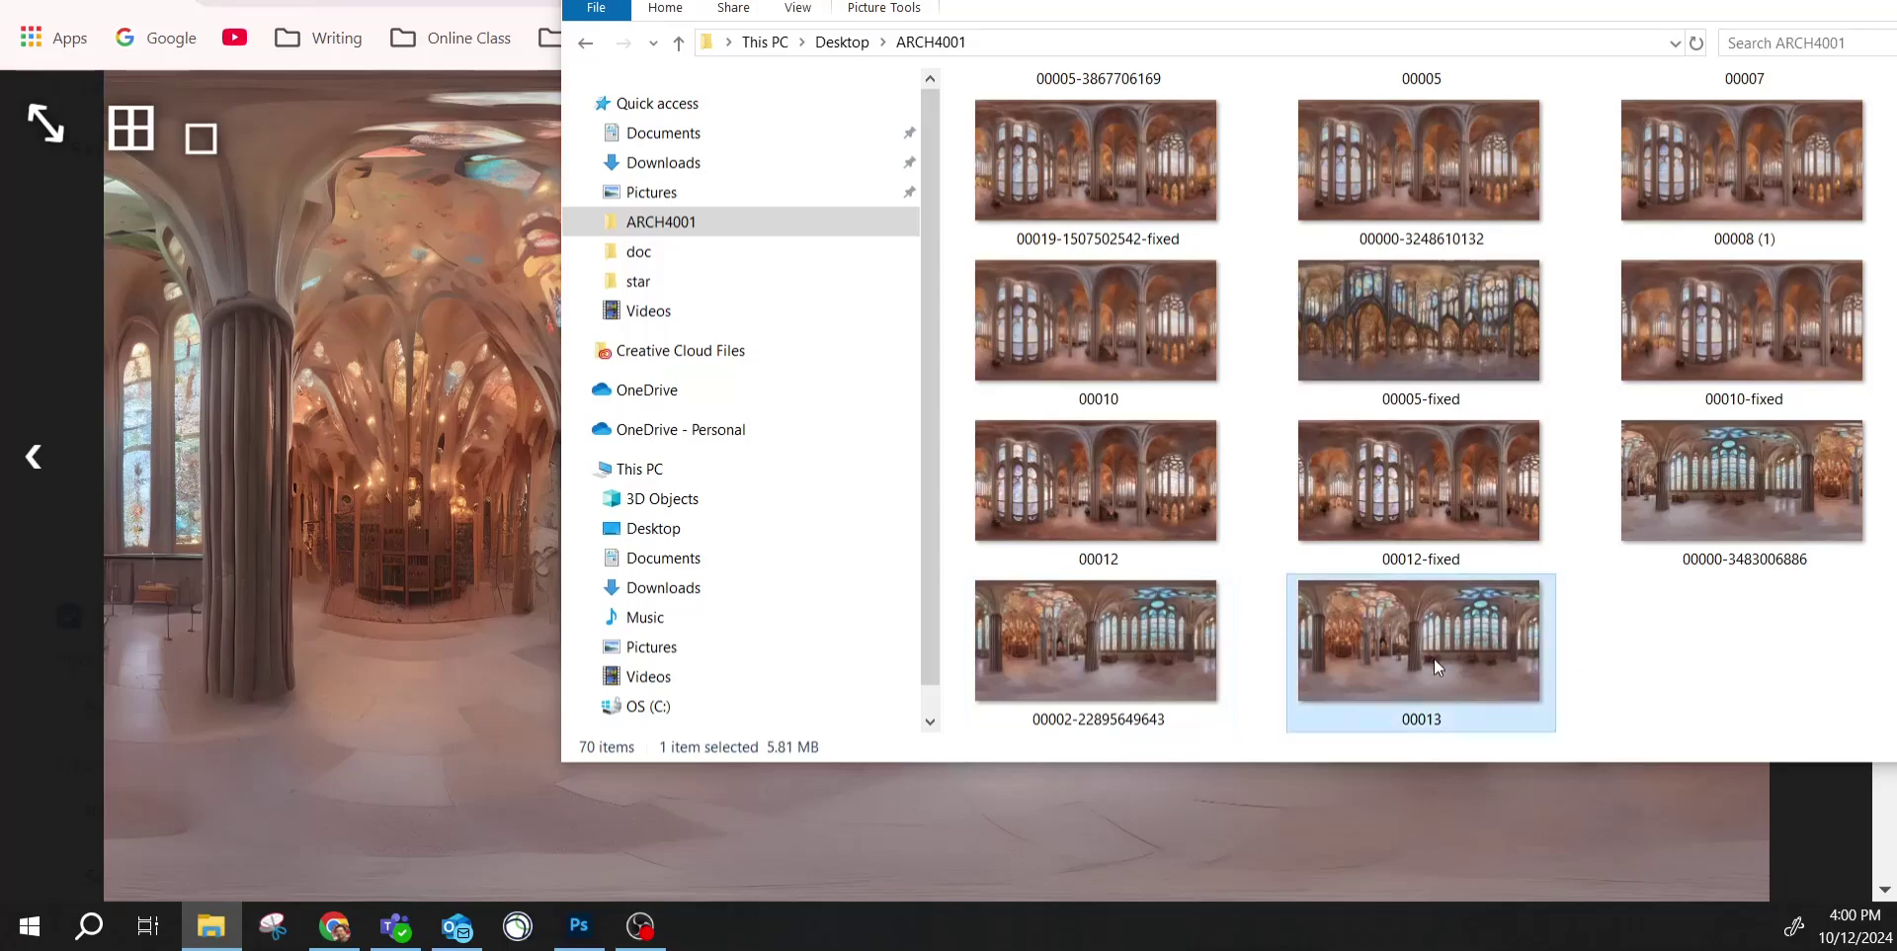
mouse_move(1446, 668)
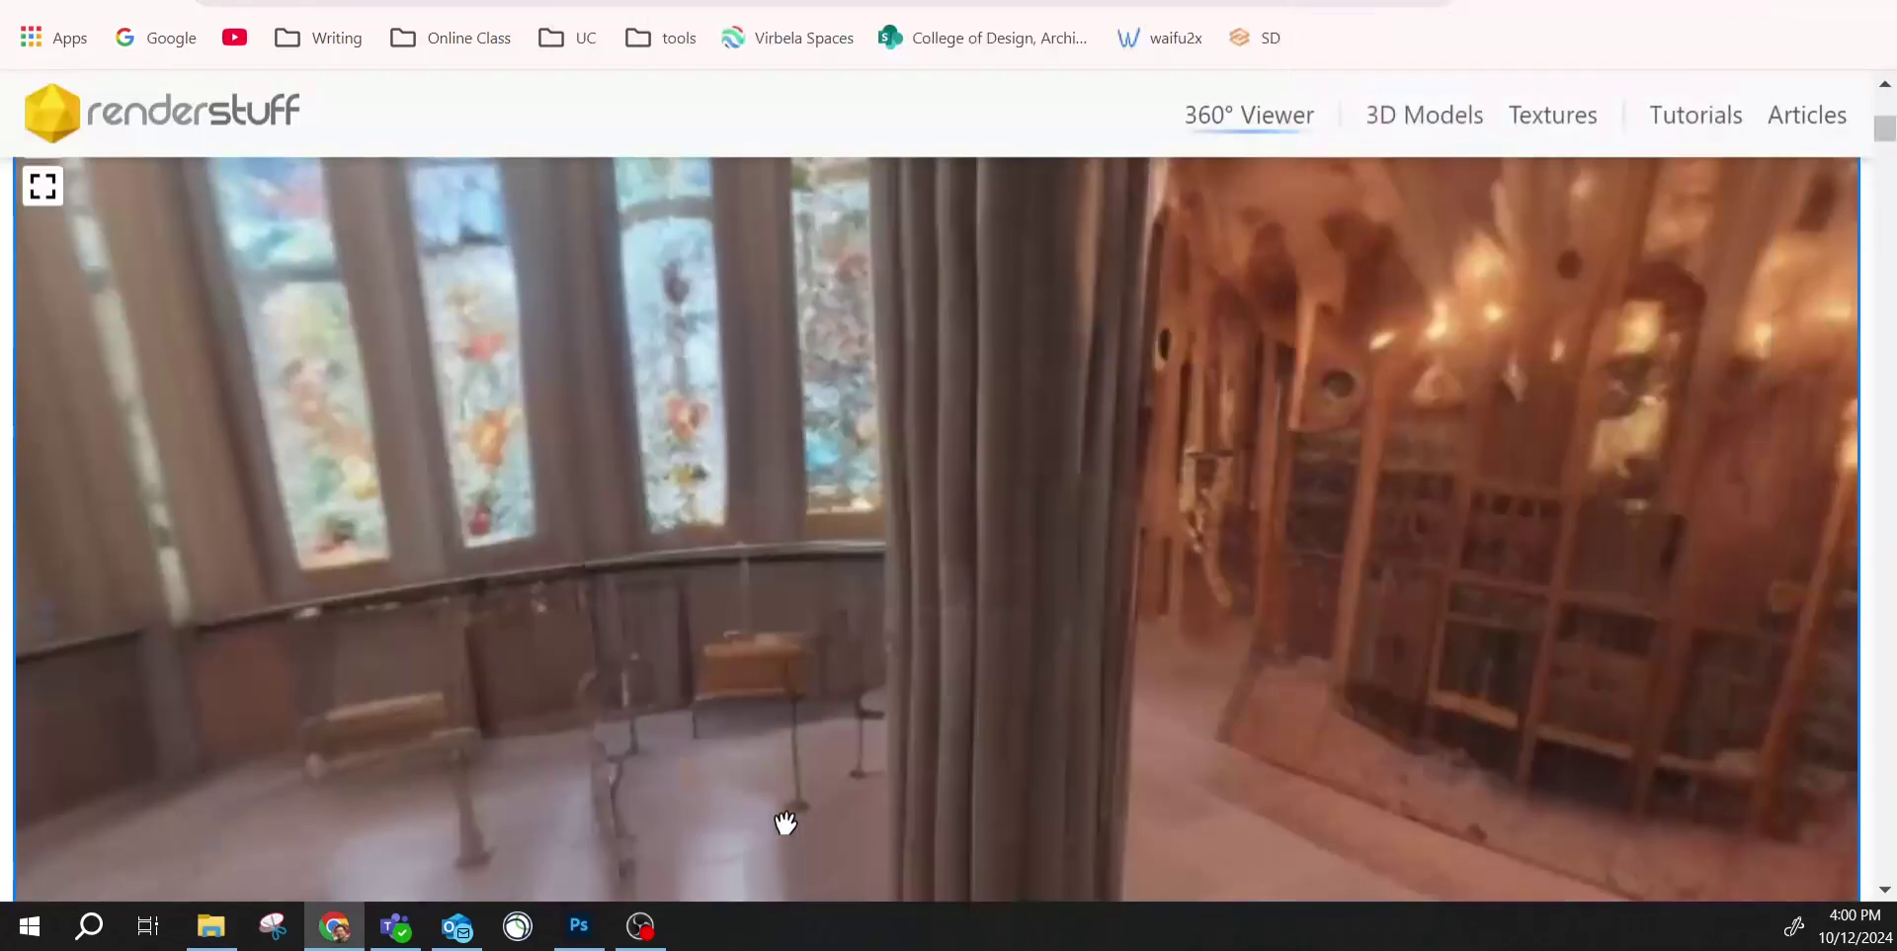
Drag 00013 from the ARCH4001 folder into the RenderStuff 360 Viewer.
left_click(210, 926)
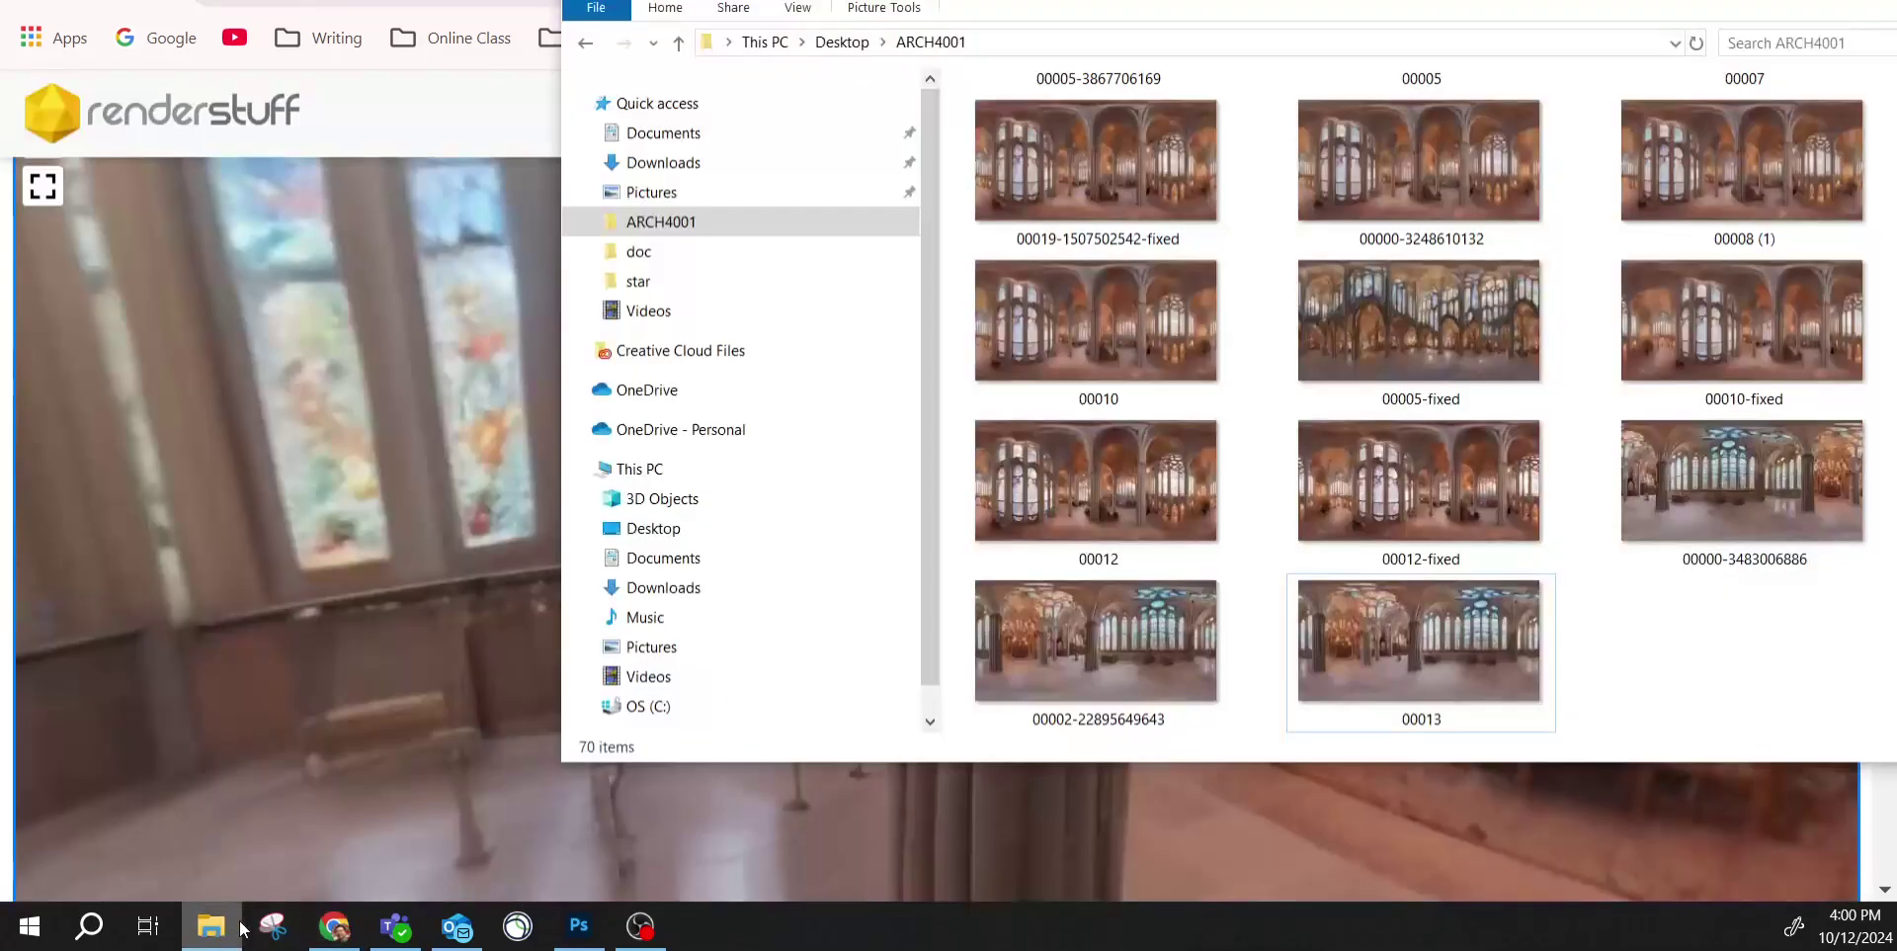
left_click_drag(1423, 647, 358, 496)
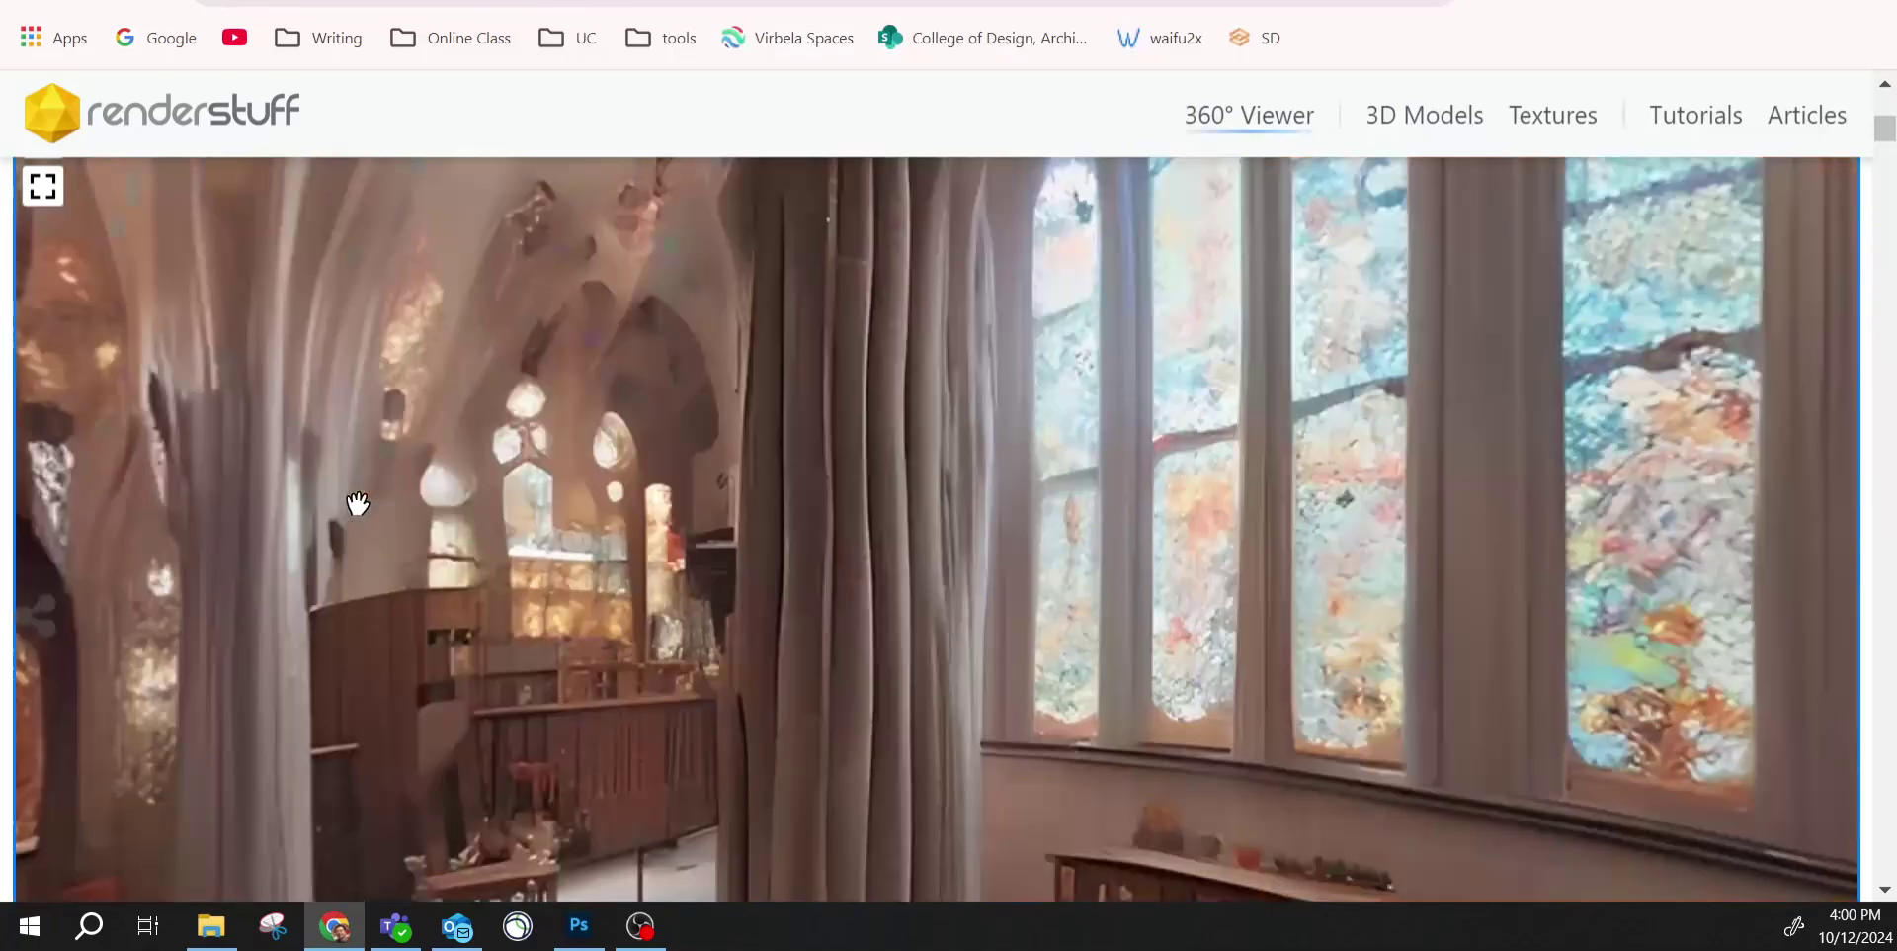
left_click_drag(1114, 658, 932, 682)
Look around the cathedral interior, then return to Stable Diffusion WebUI.
left_click_drag(964, 457, 791, 478)
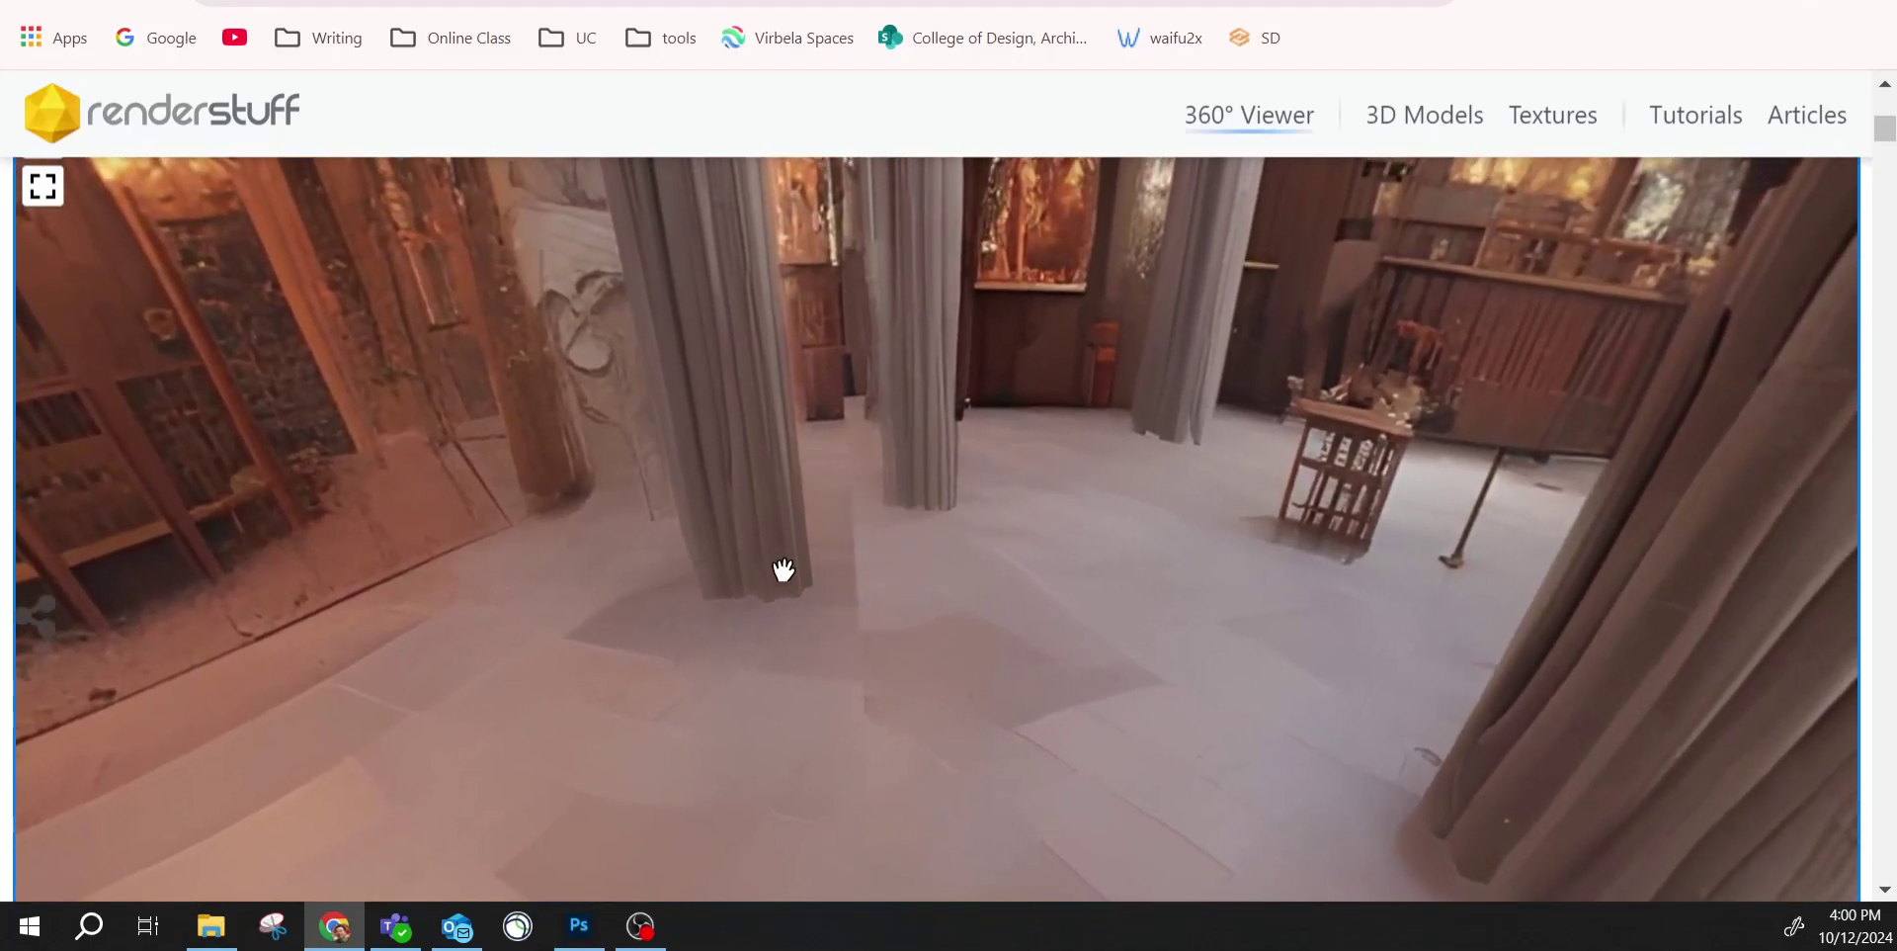
left_click_drag(795, 573, 774, 627)
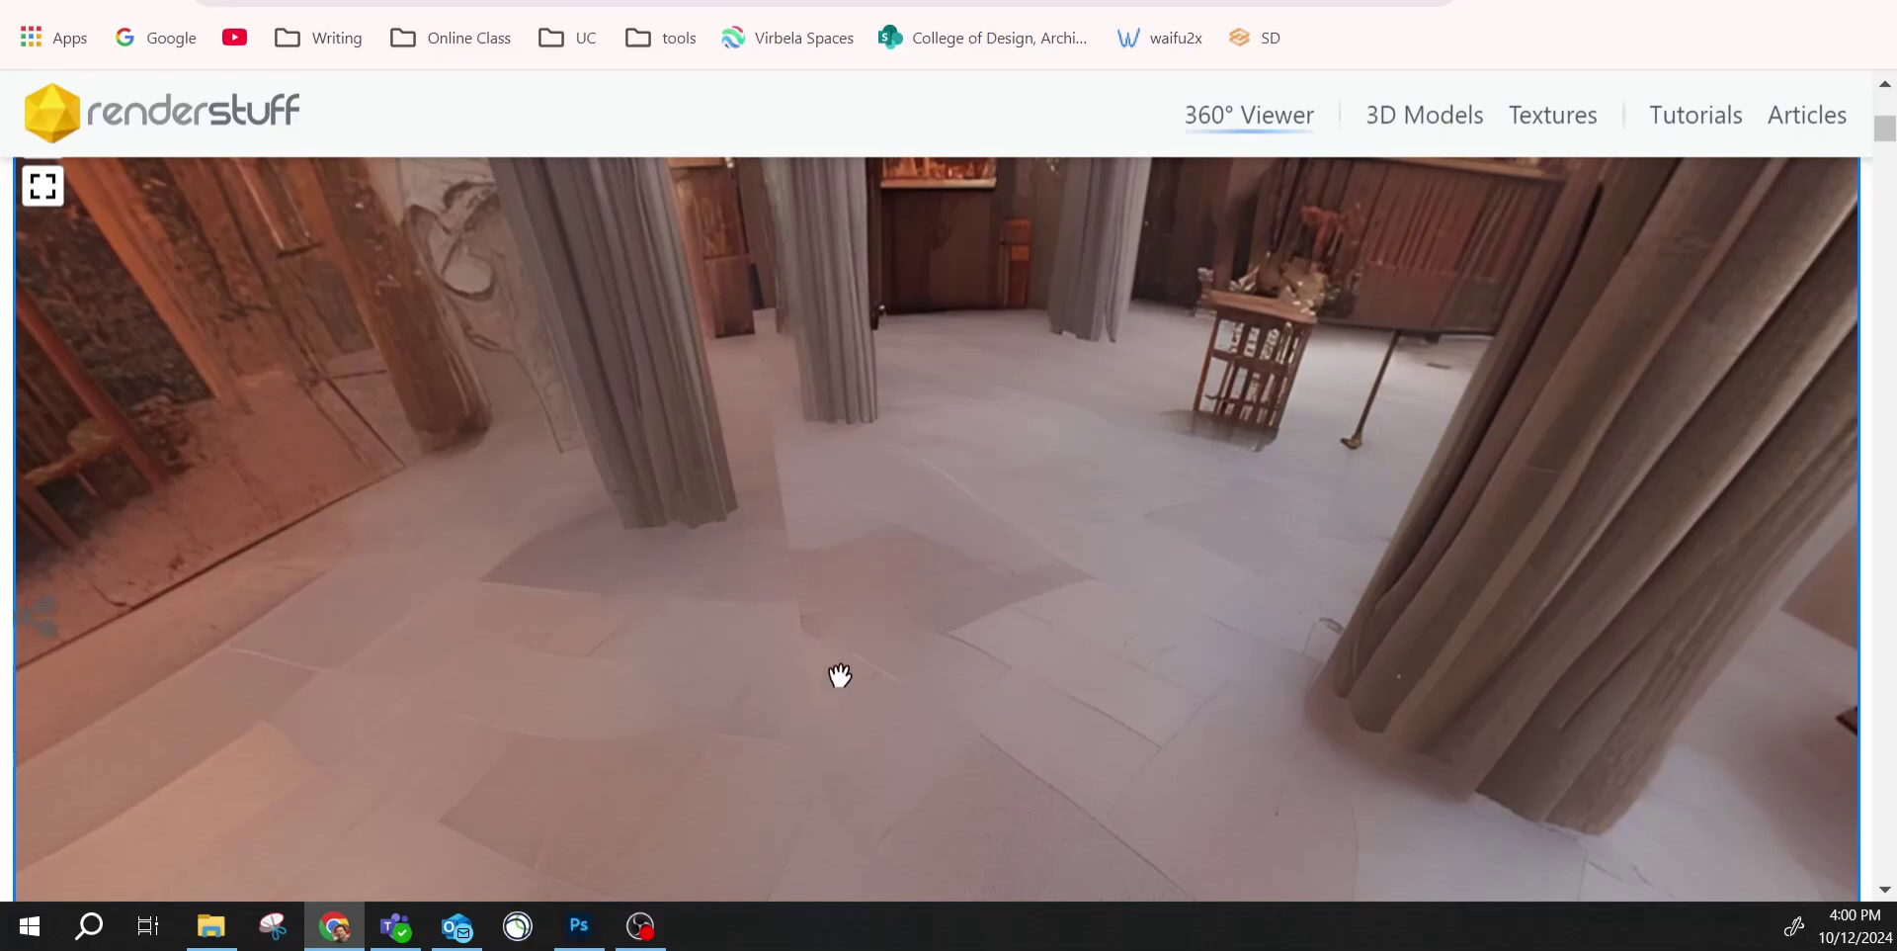
left_click_drag(800, 590, 966, 242)
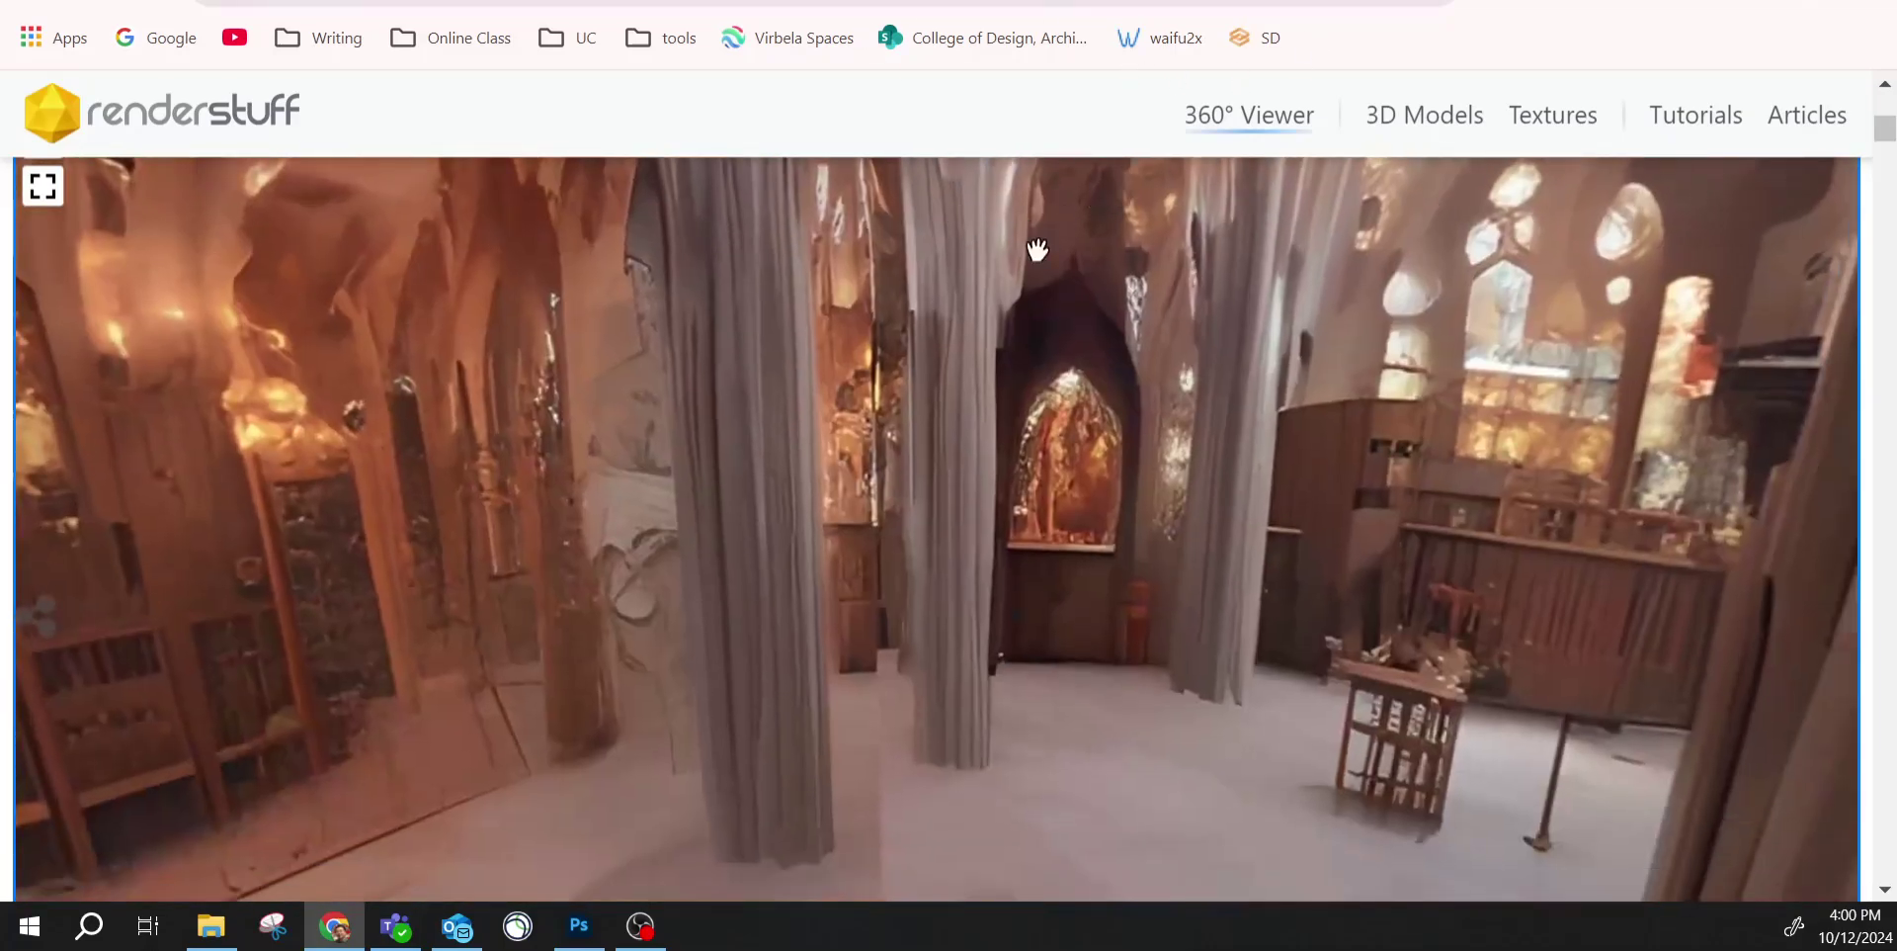
left_click_drag(851, 440, 515, 727)
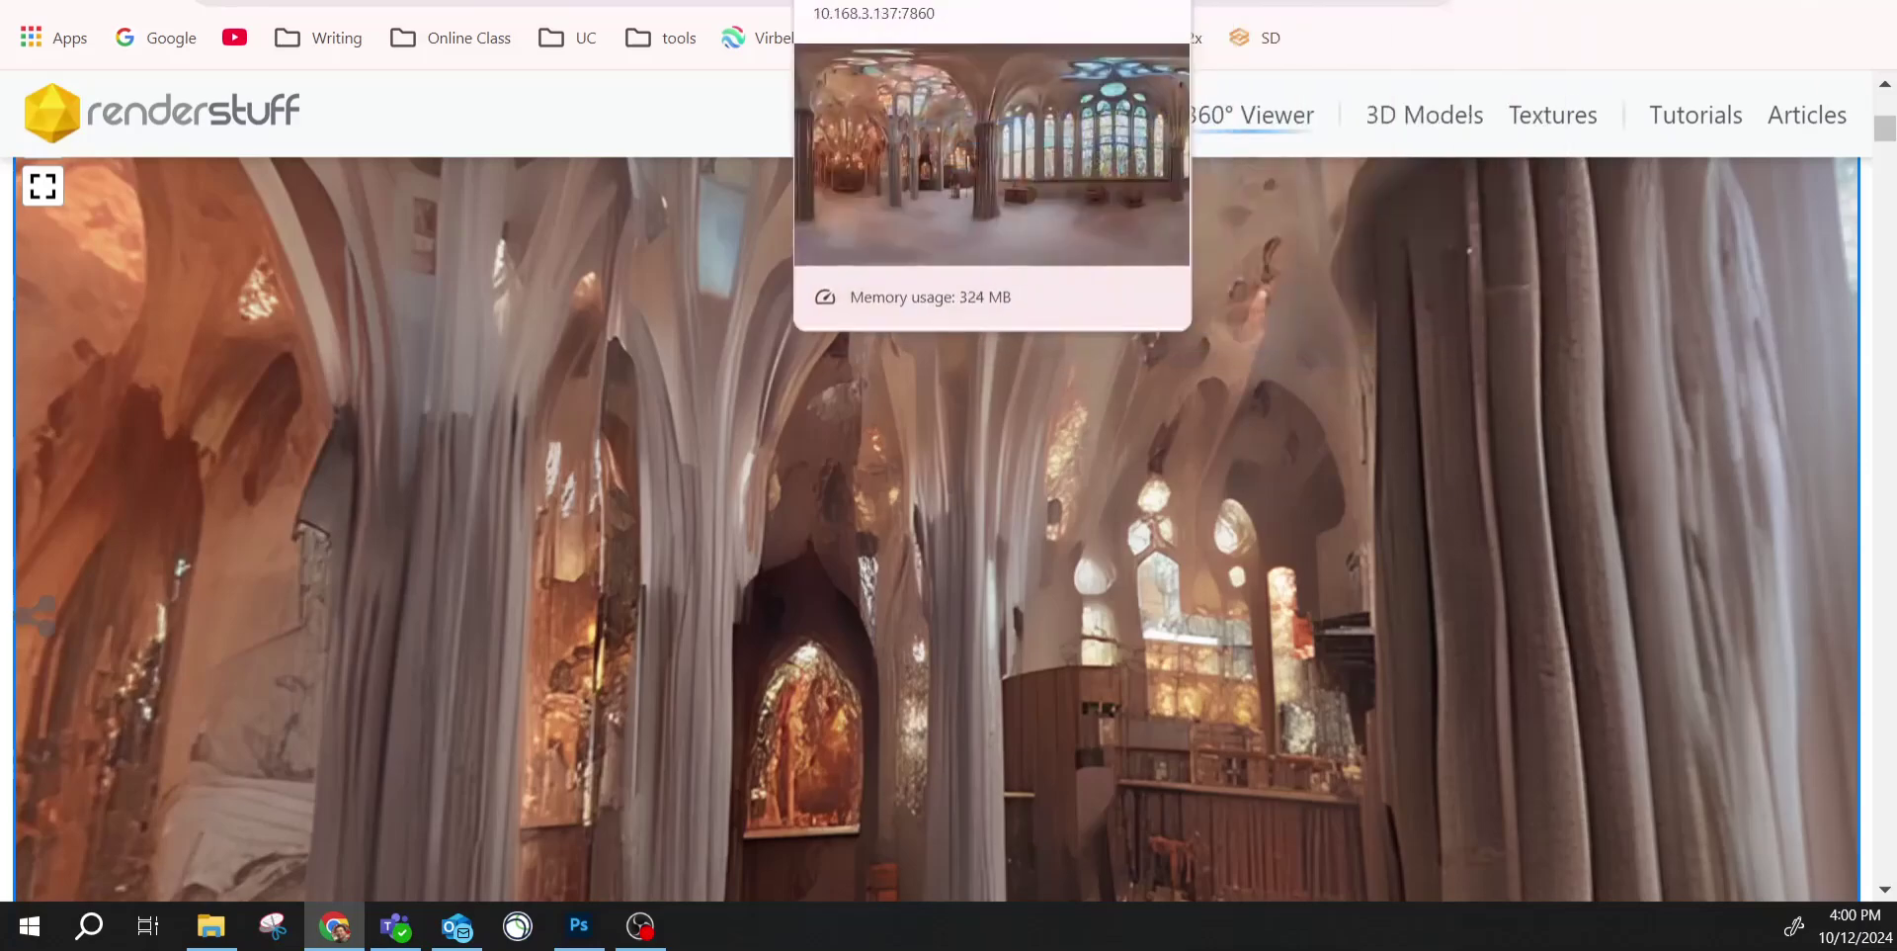
left_click(919, 2)
Close the full-size view and make 00013 the Extras source image.
left_click(1800, 138)
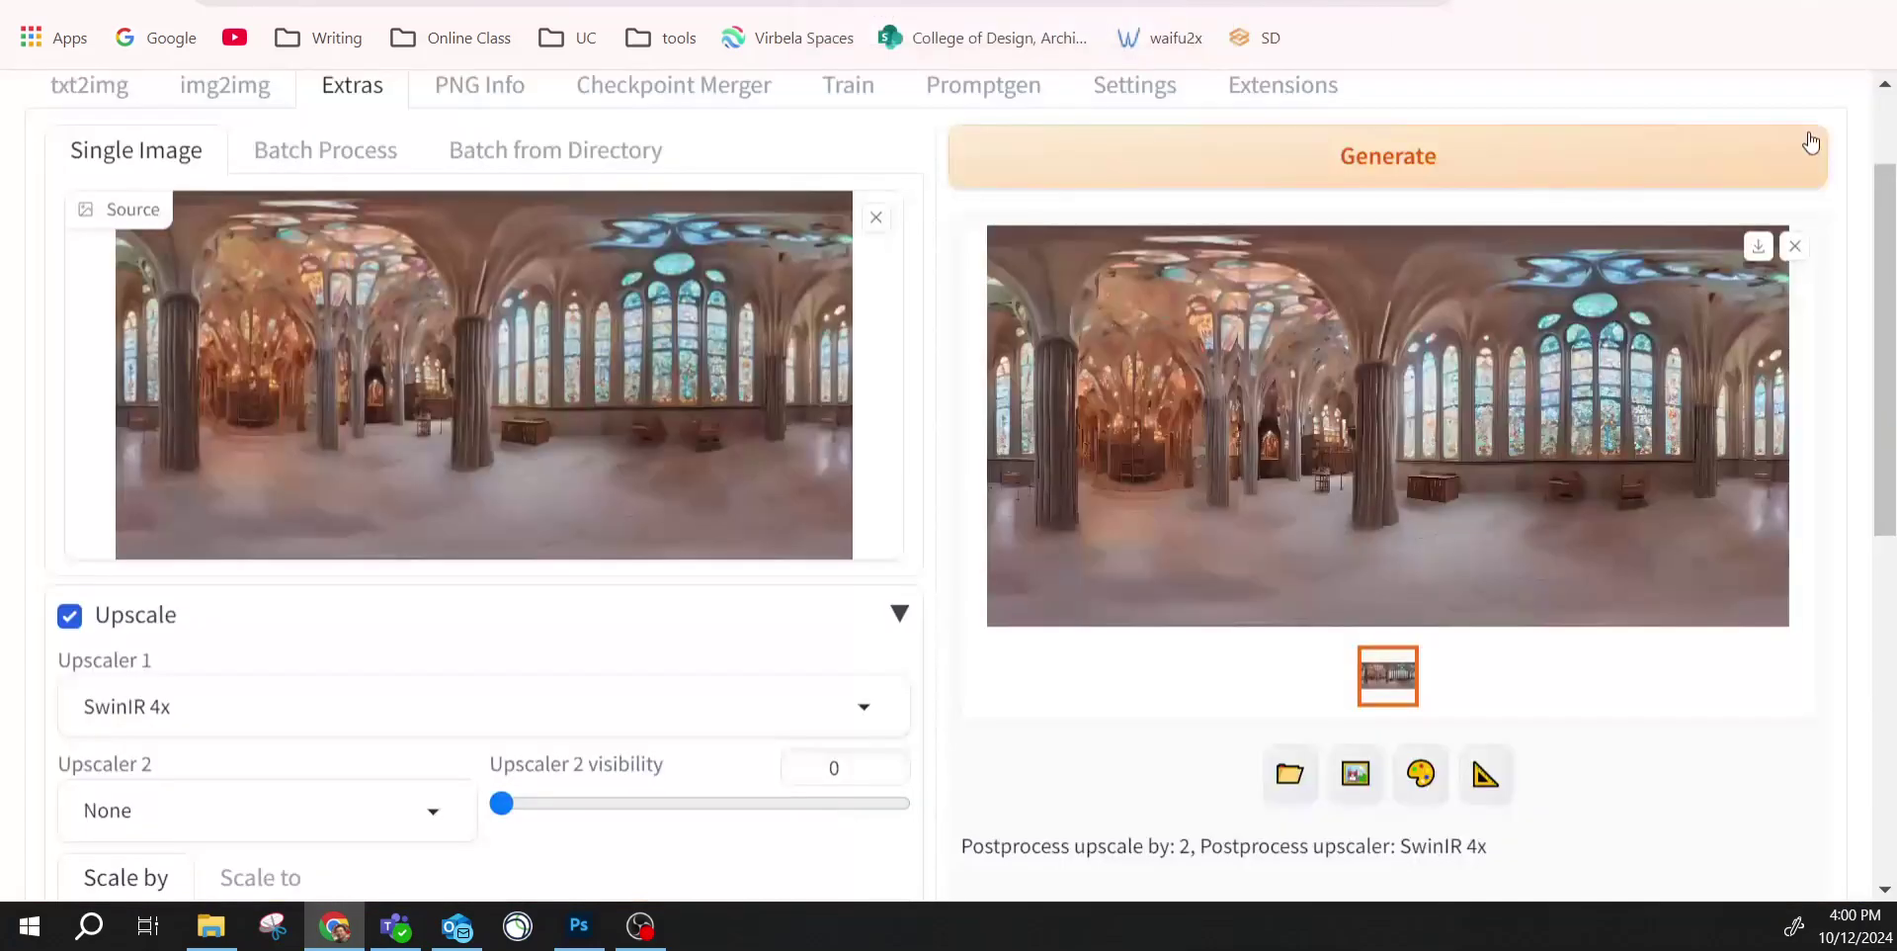
left_click(214, 929)
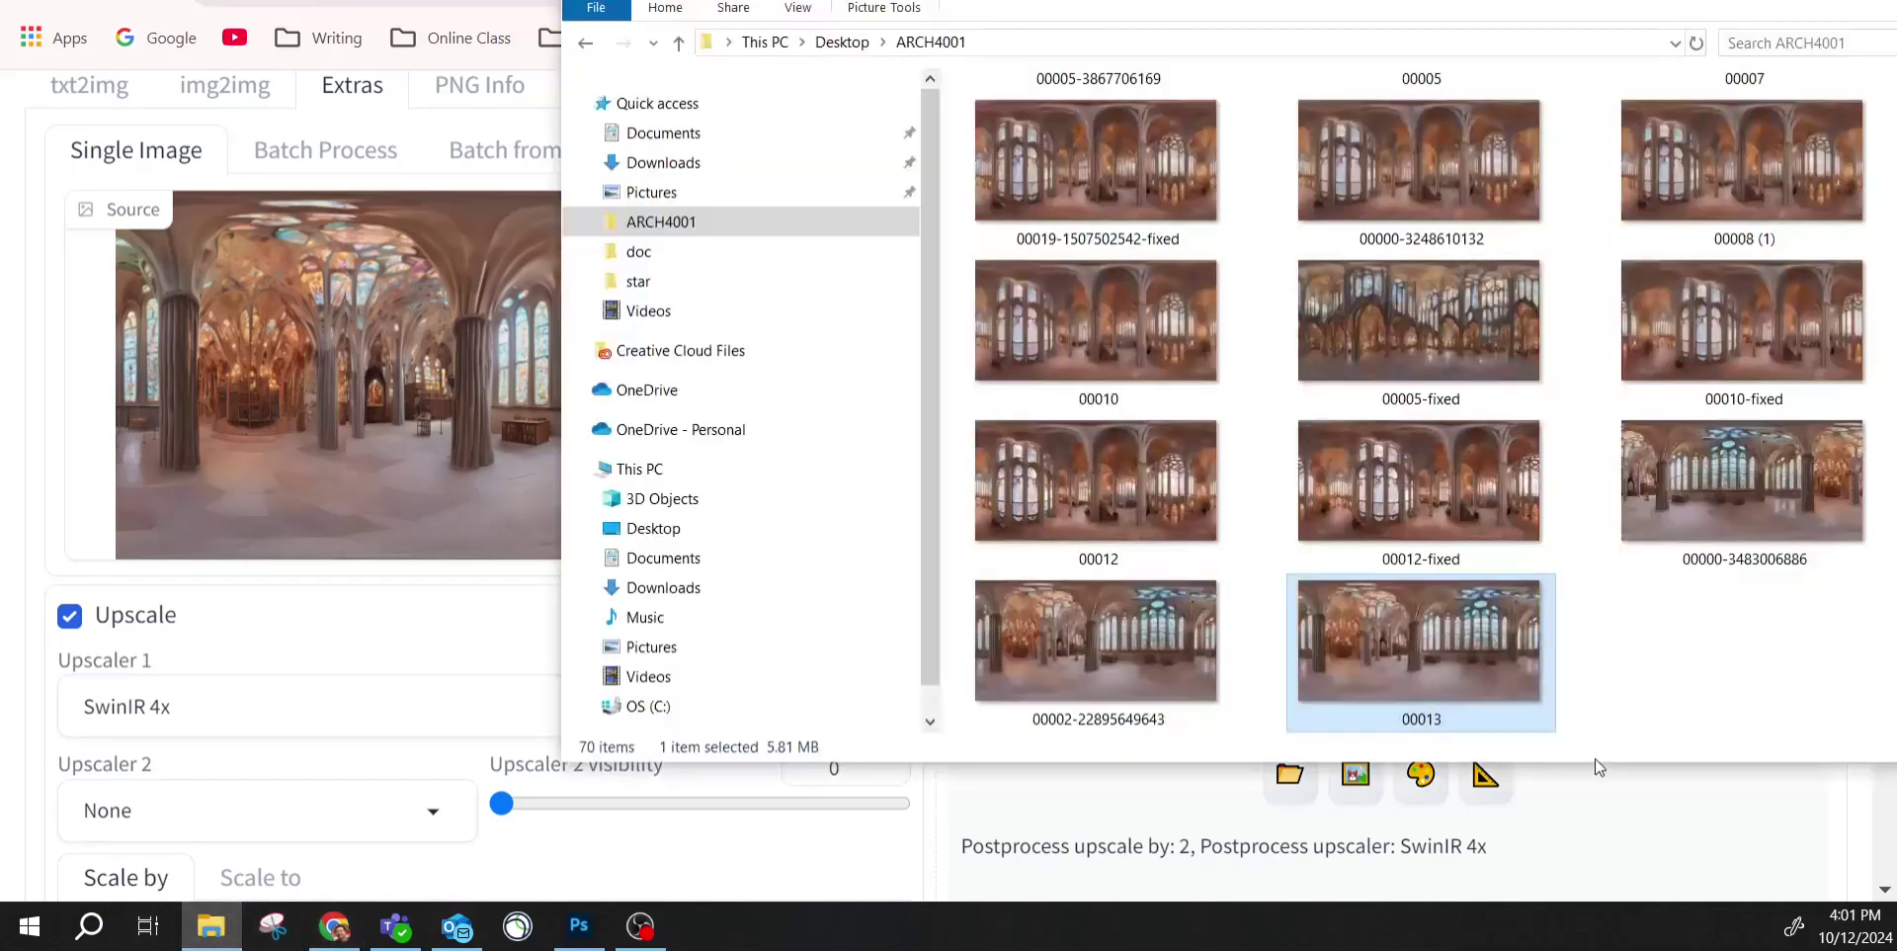
left_click_drag(1453, 669, 342, 425)
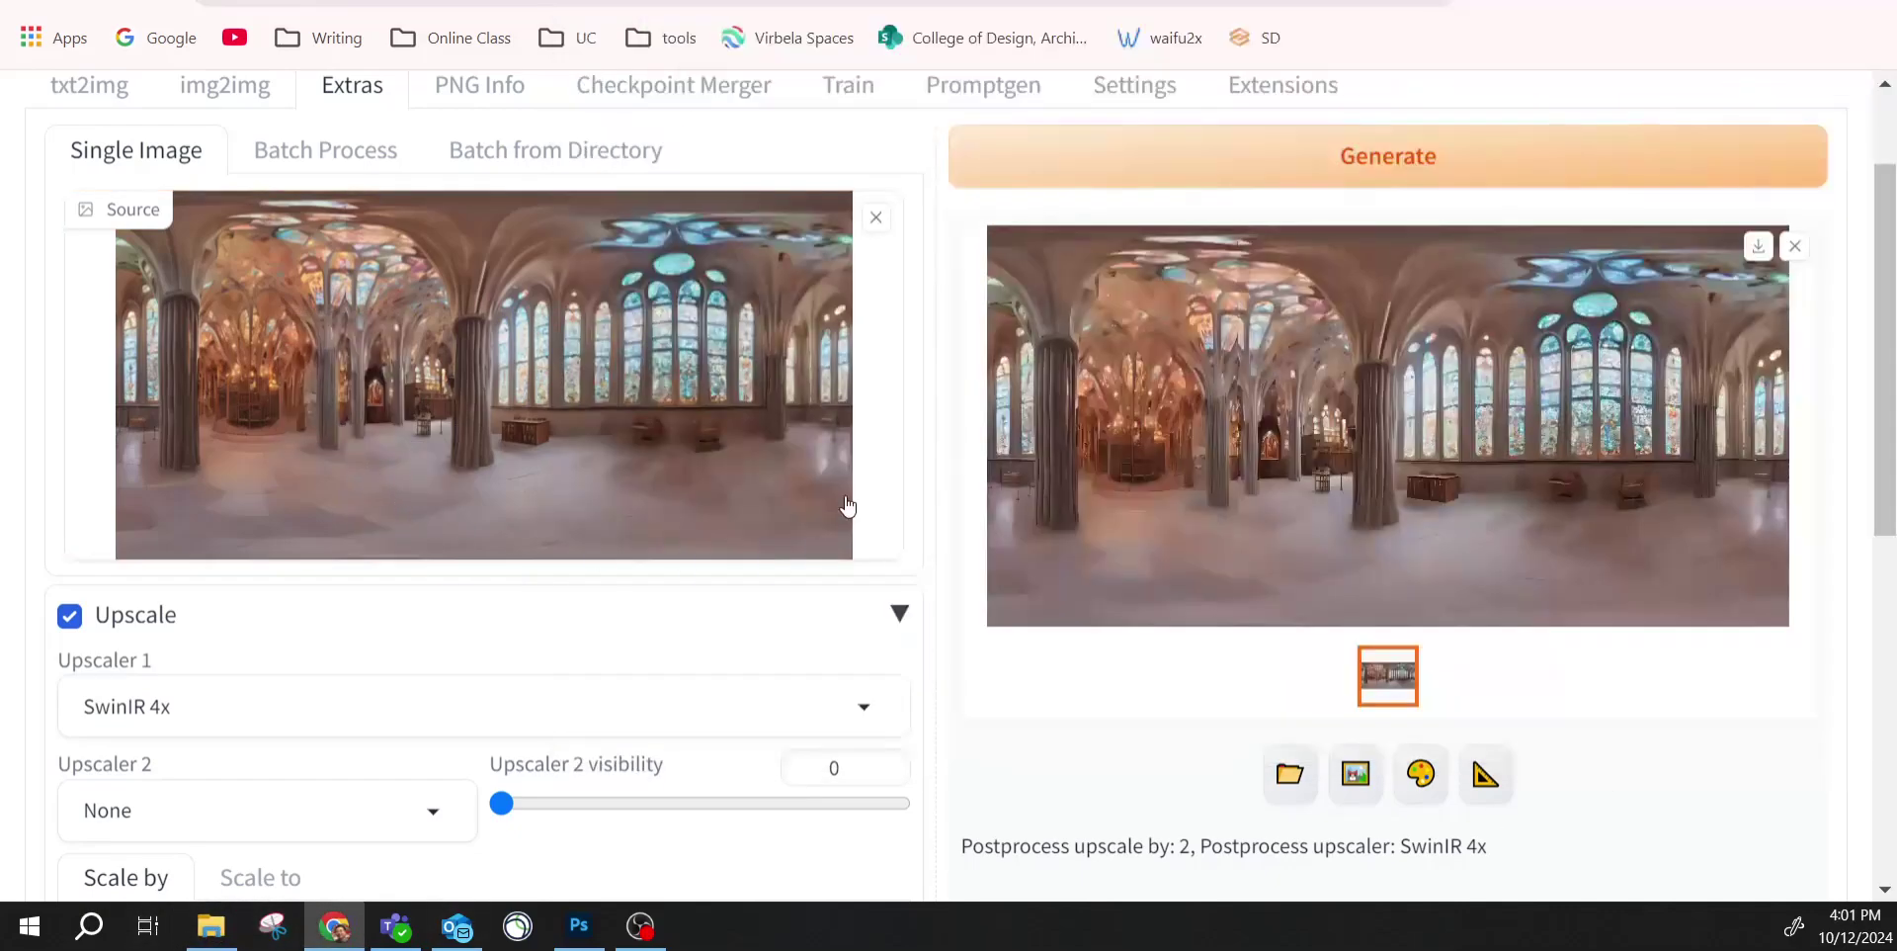
scroll(751, 590, "down", 3)
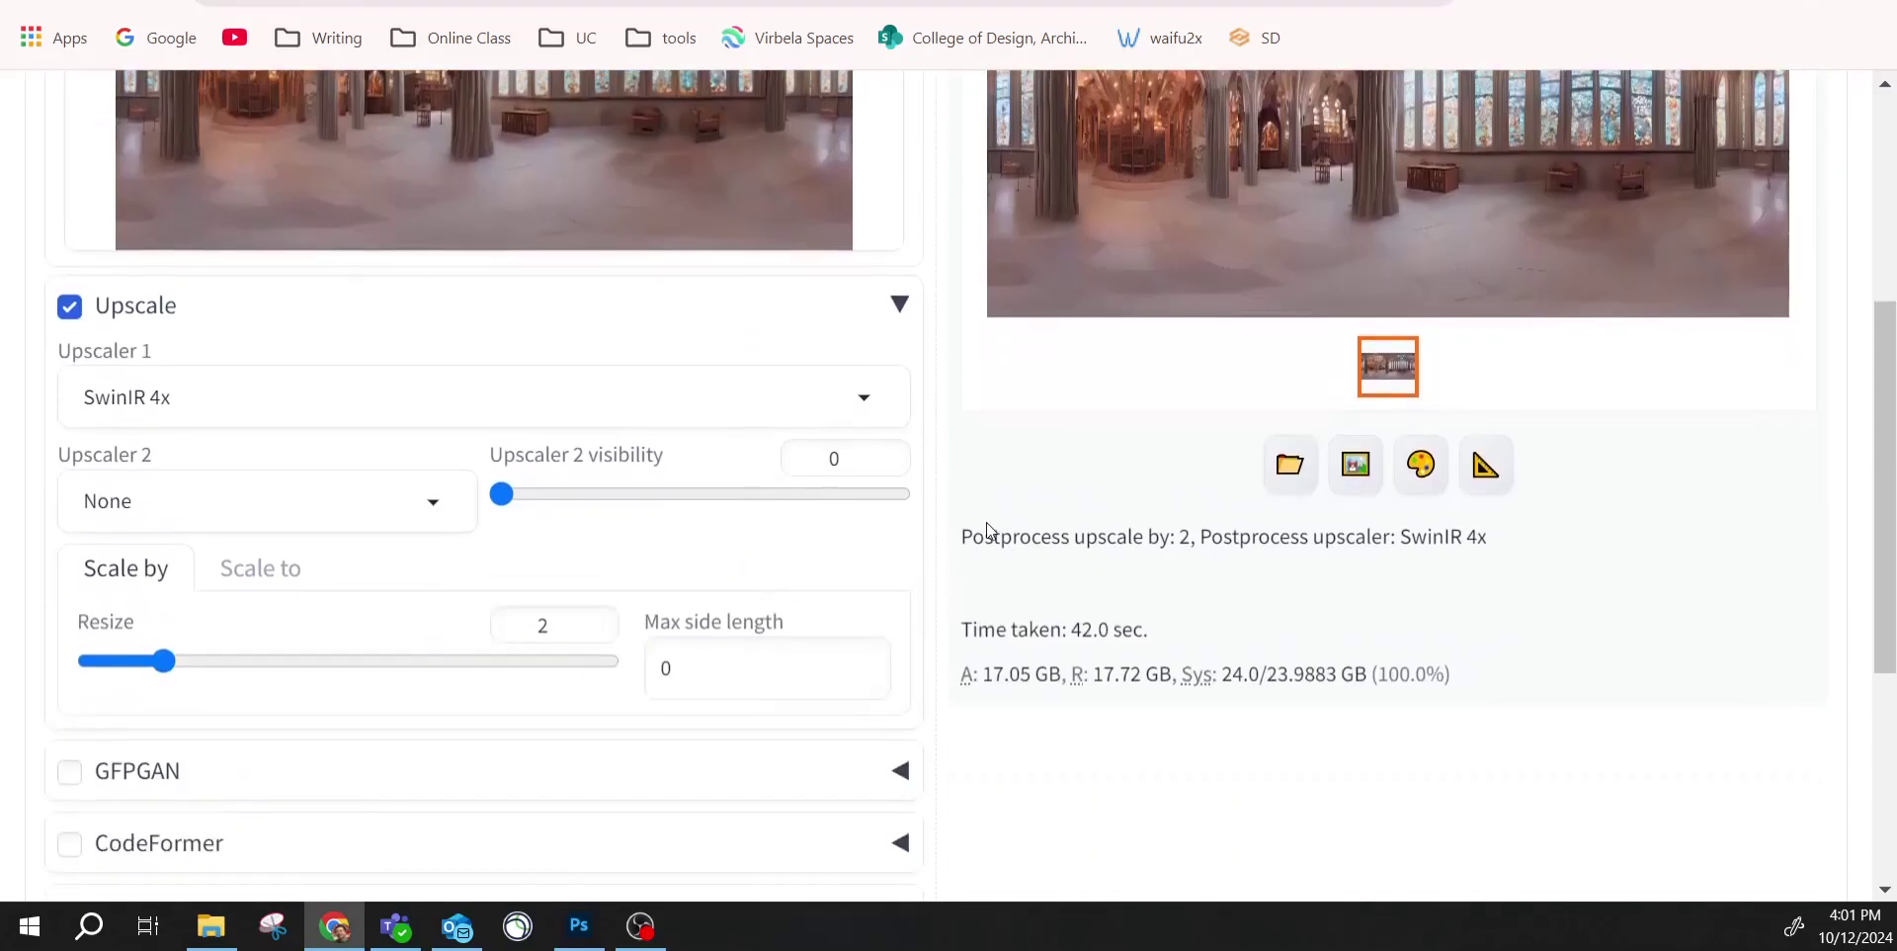
scroll(1054, 508, "up", 5)
Generate another 2× SwinIR 4x upscale of 00013.
left_click(1353, 333)
scroll(84, 689, "down", 3)
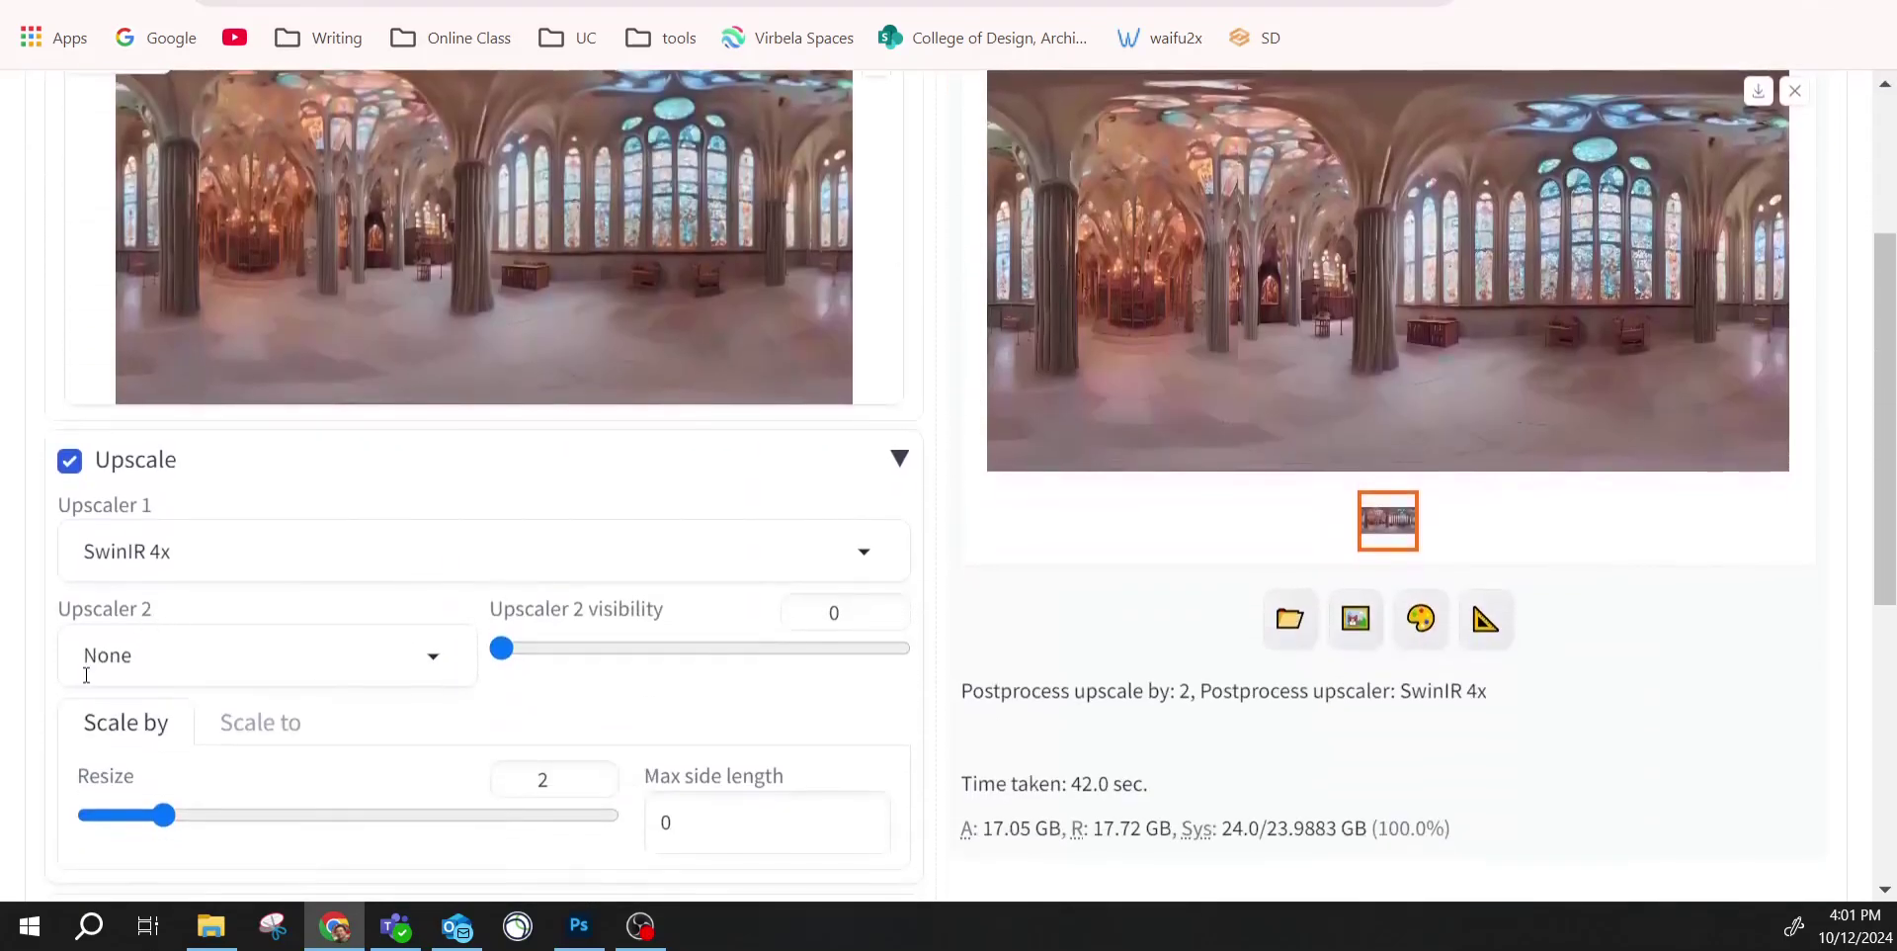
scroll(230, 554, "up", 3)
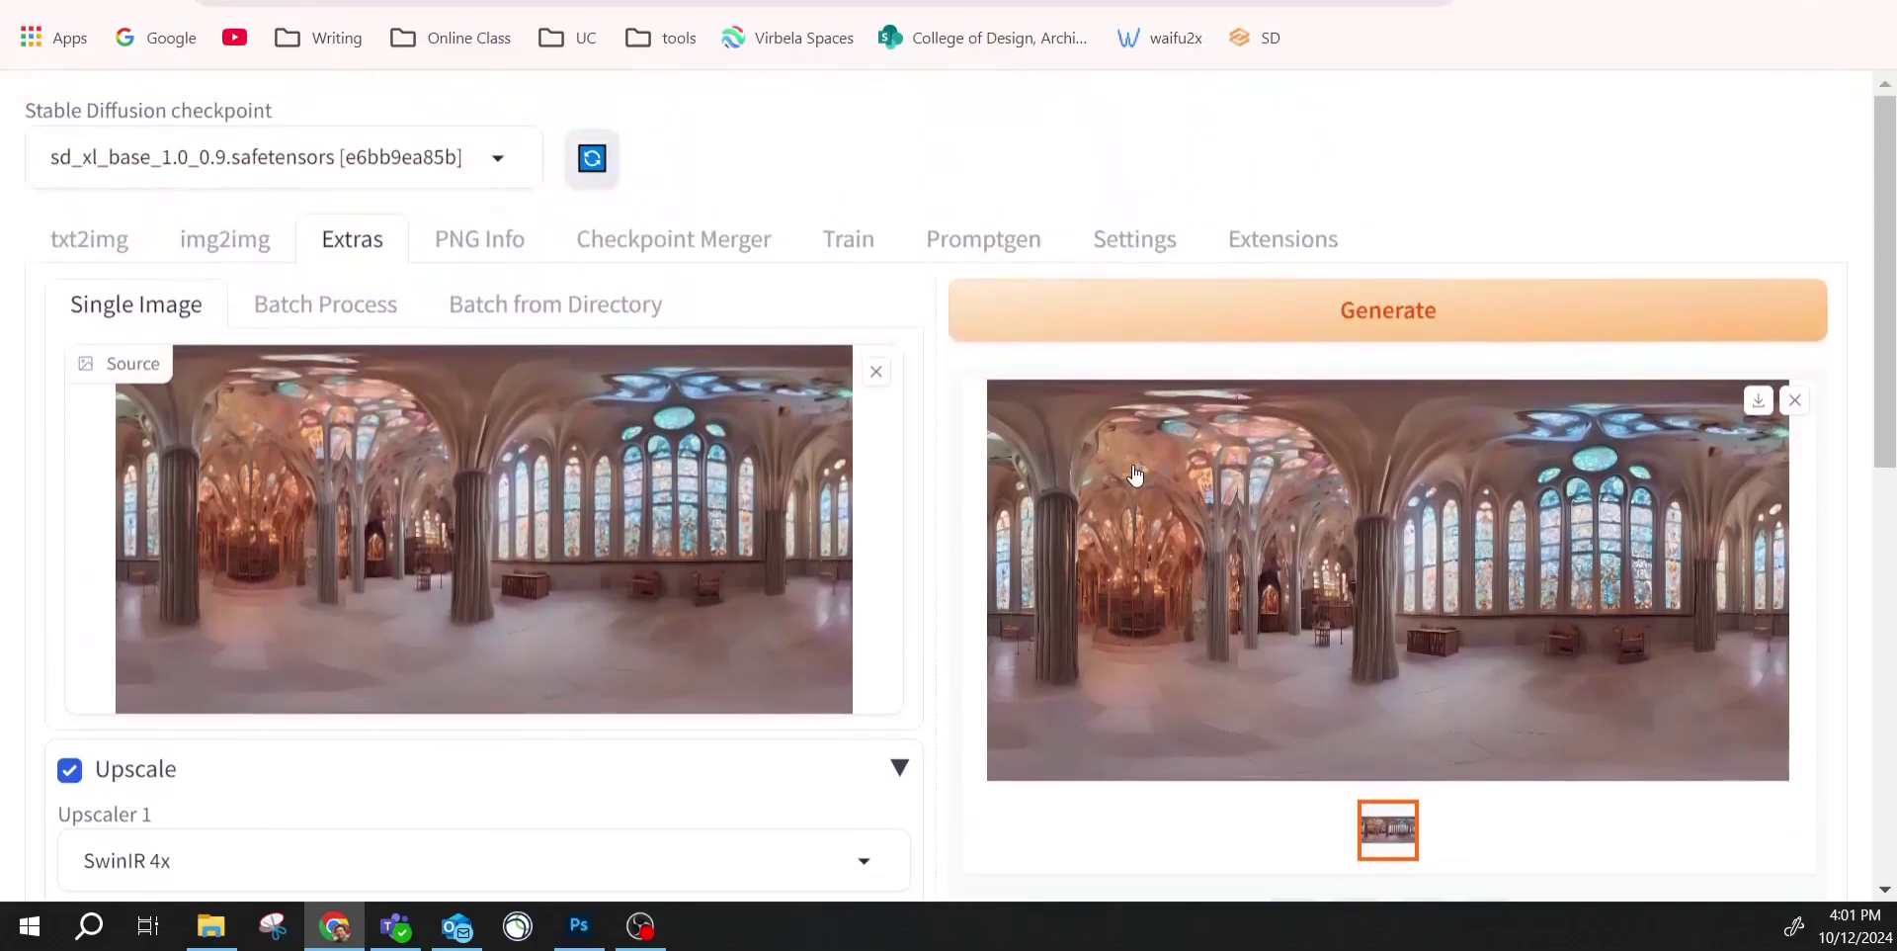
left_click(1382, 336)
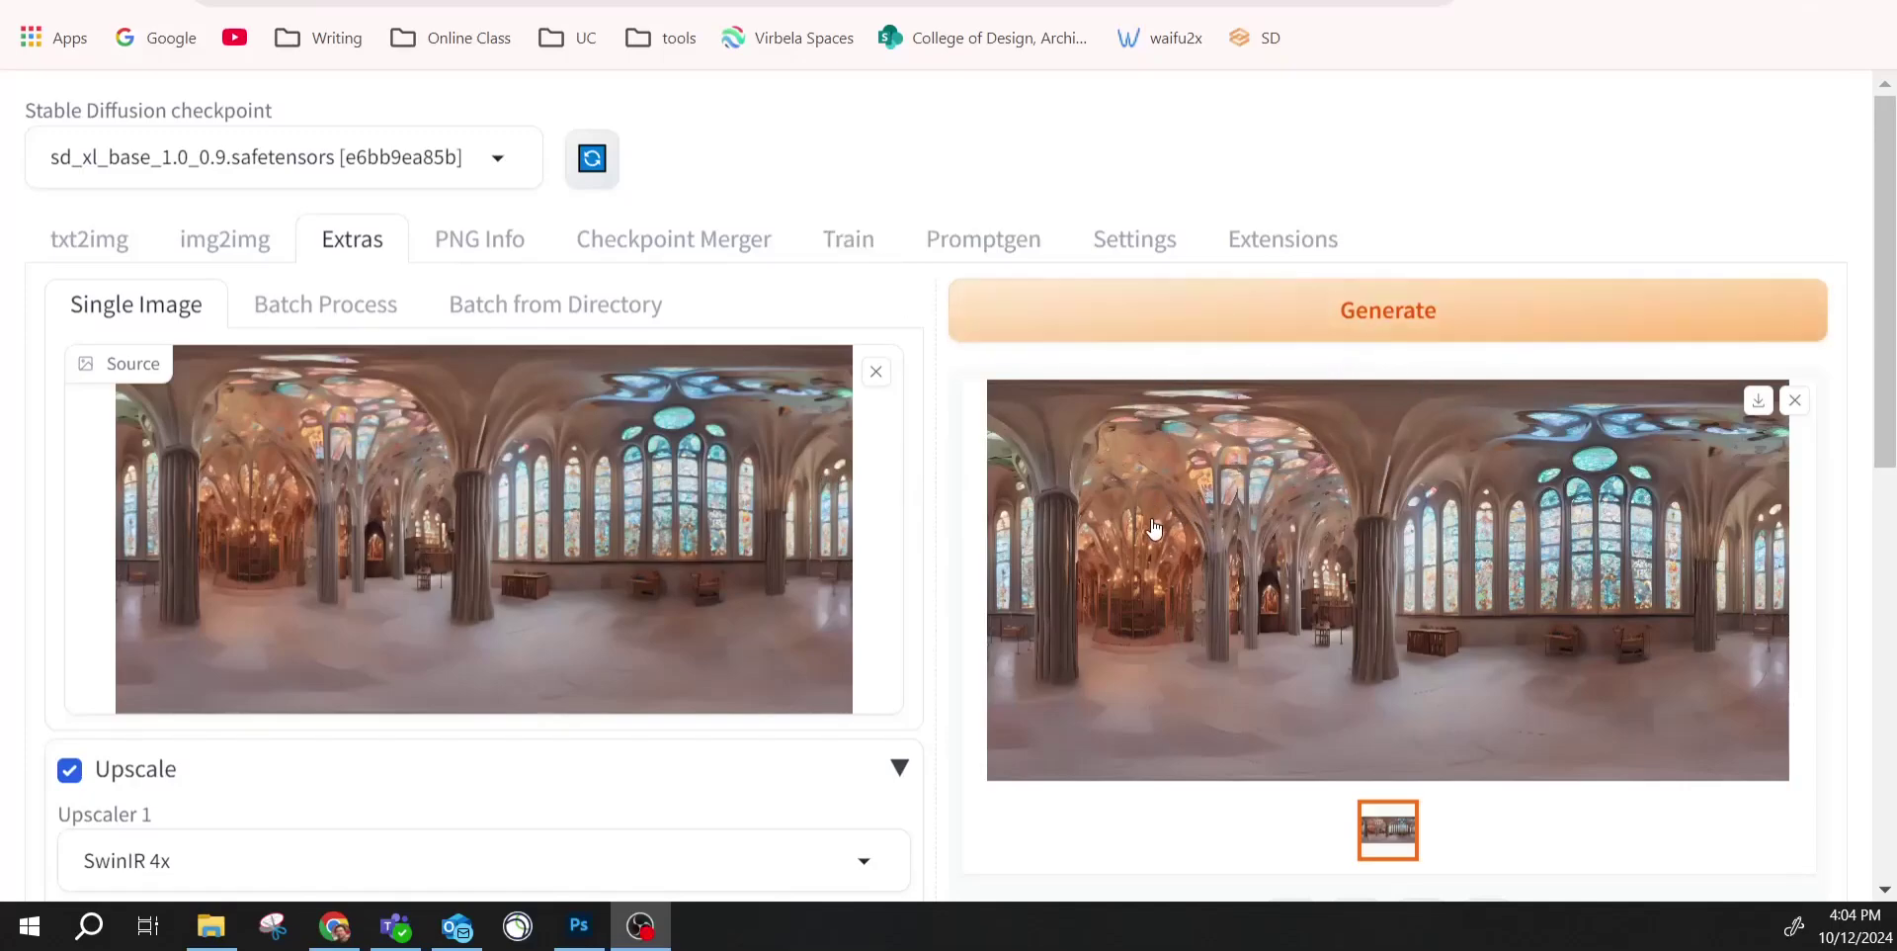
Save the 6400×3200 re-upscaled panorama from the full-size view as 00014.png.
left_click(1276, 536)
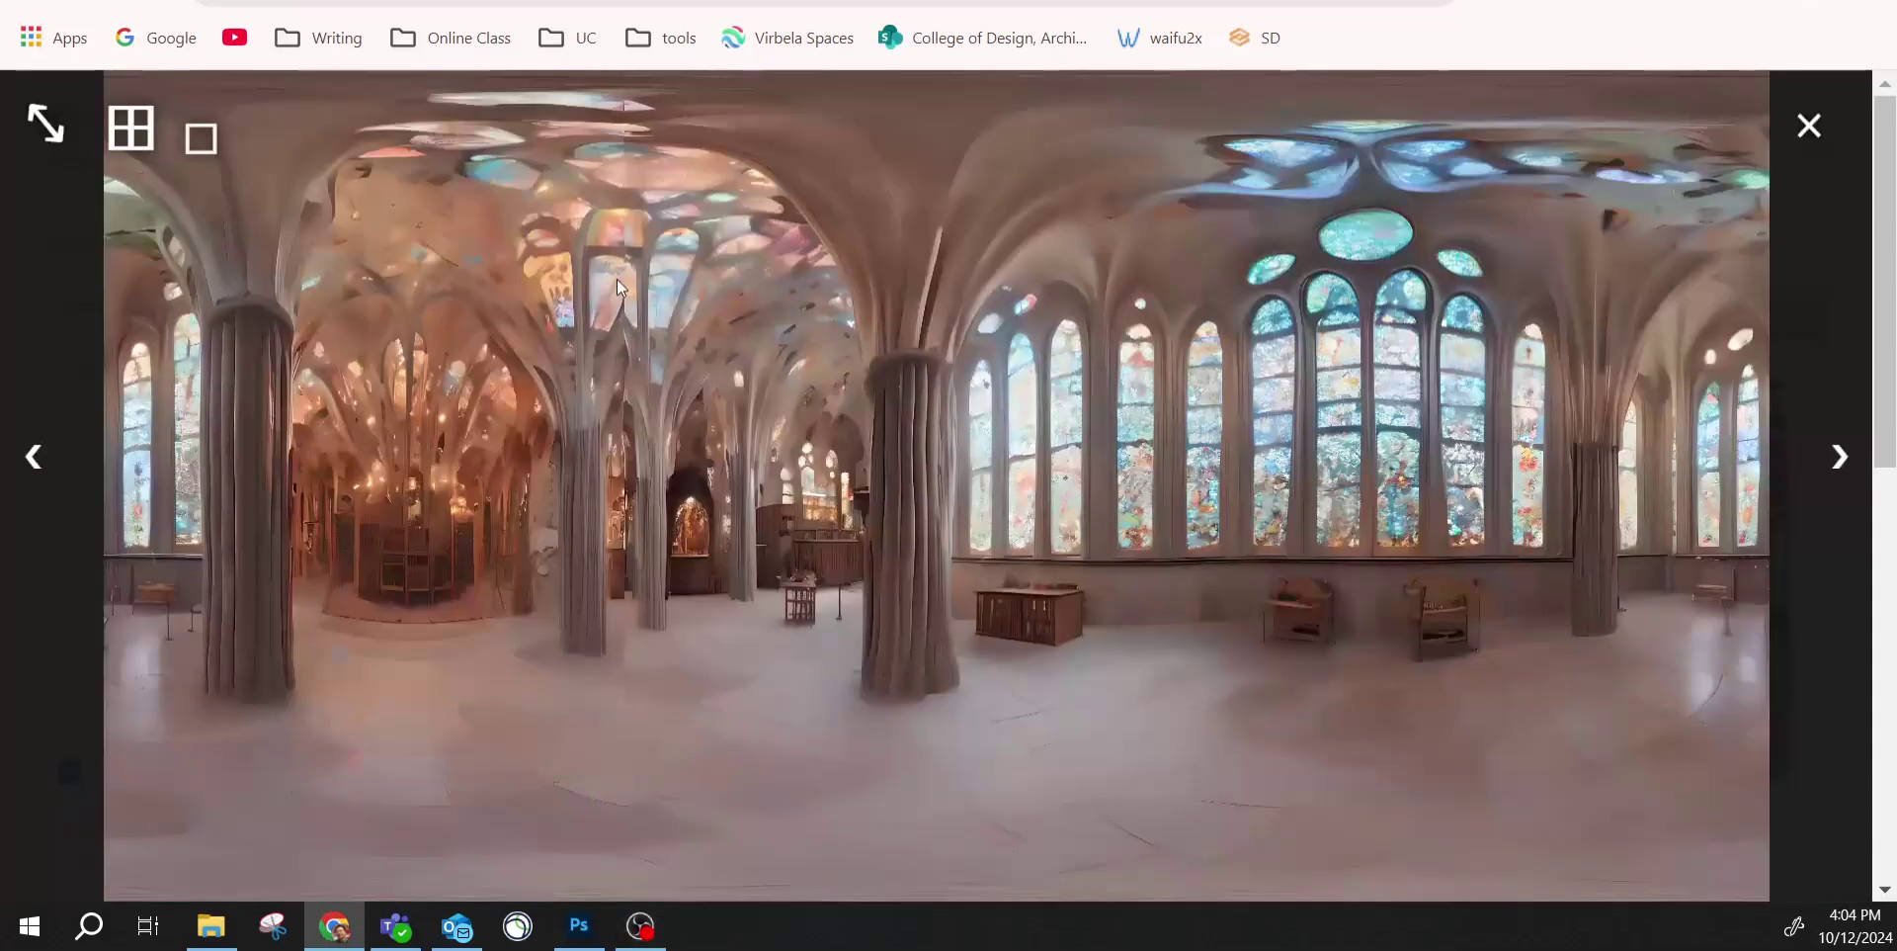
right_click(617, 280)
left_click(749, 359)
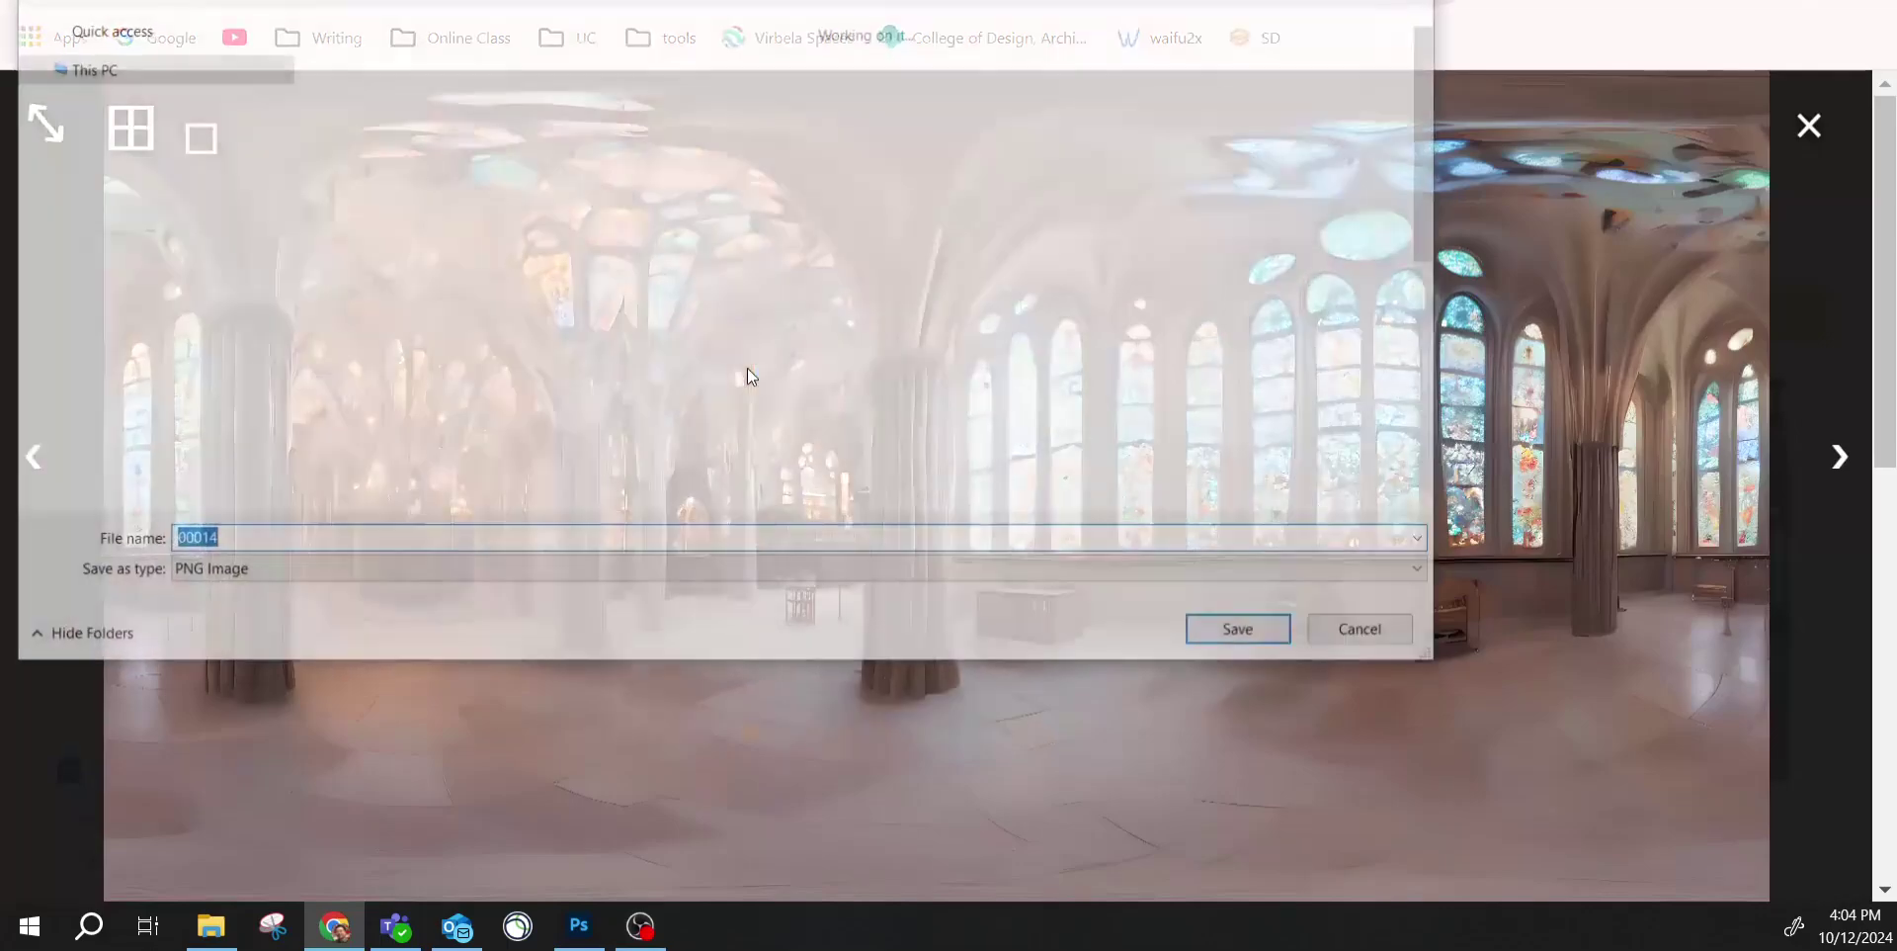
left_click(1233, 637)
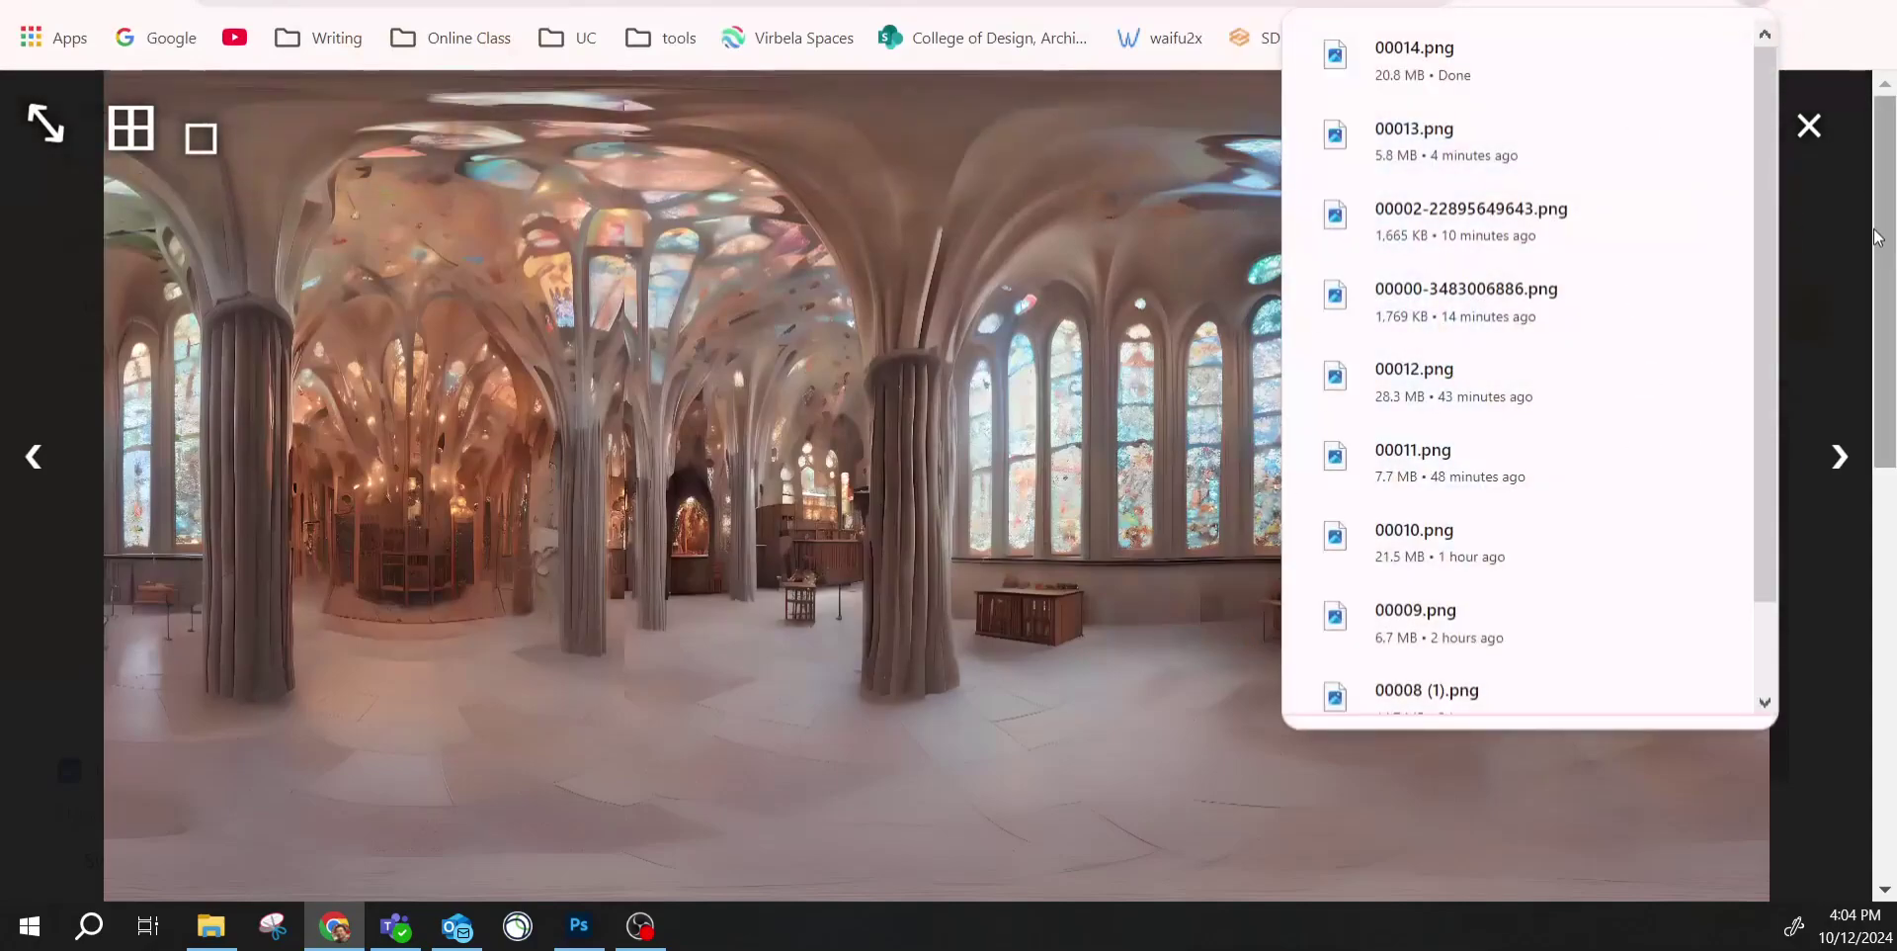
Close the full-size view, check 00014 in the ARCH4001 folder, and return to the 360 viewer.
left_click(1809, 125)
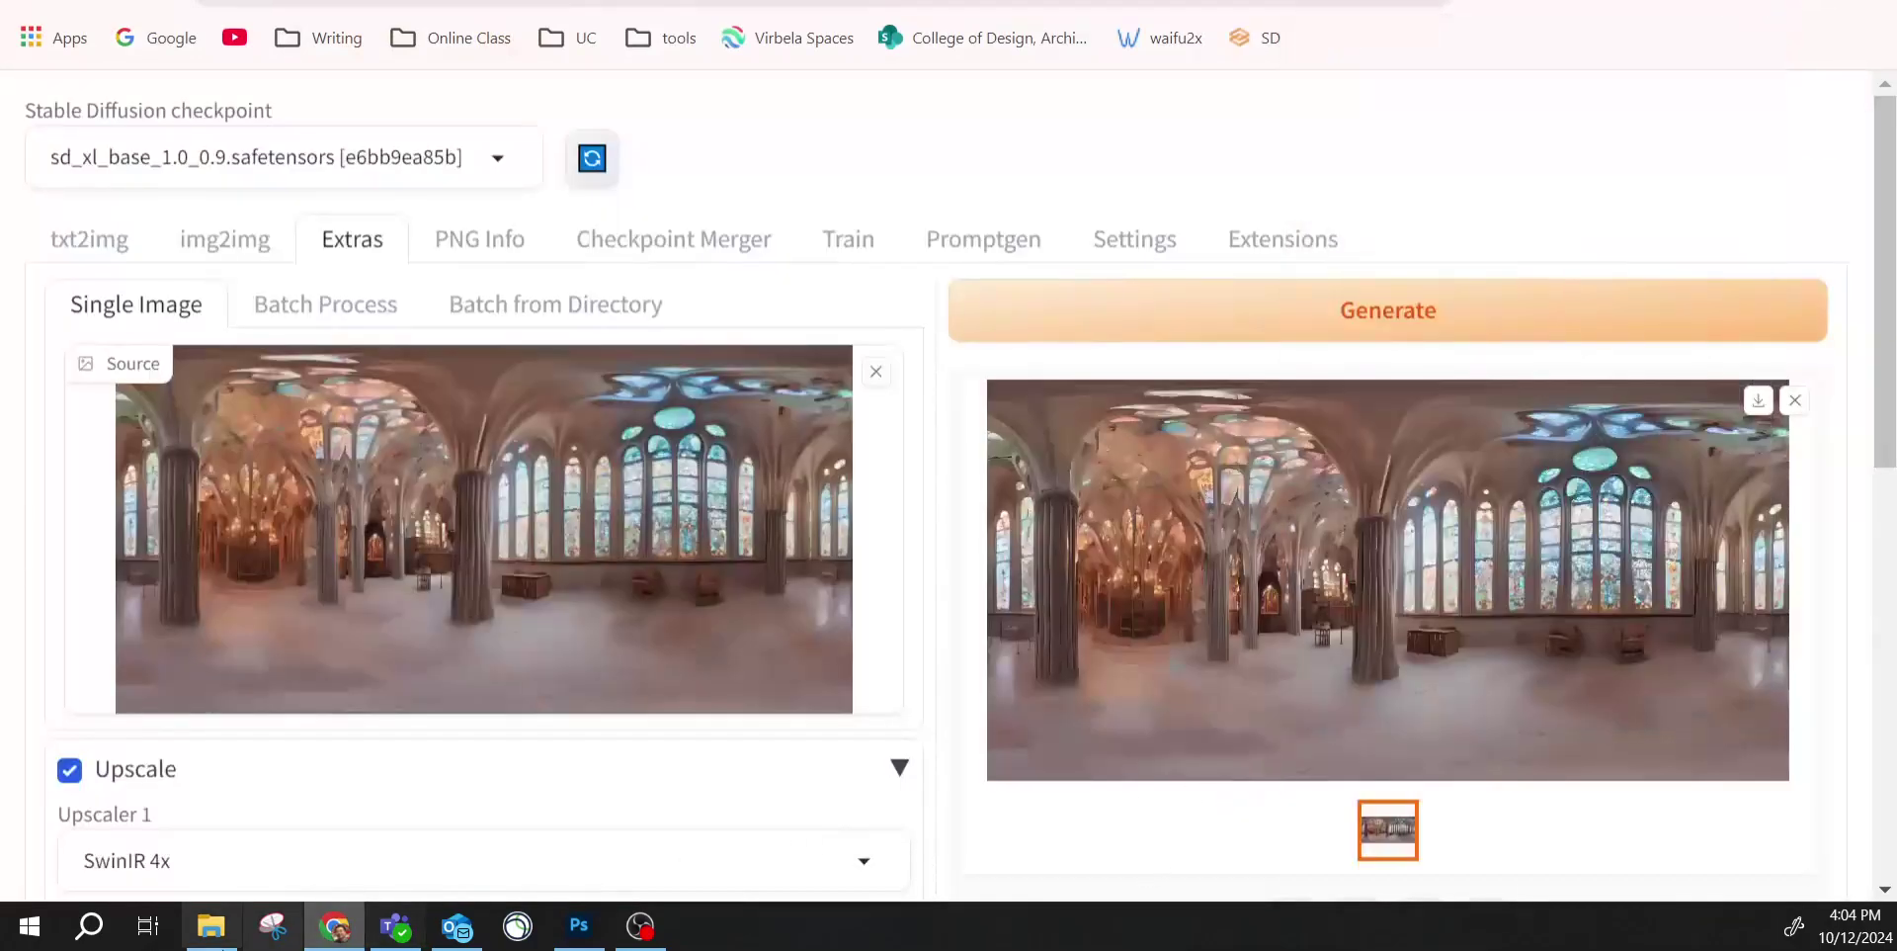
left_click(210, 926)
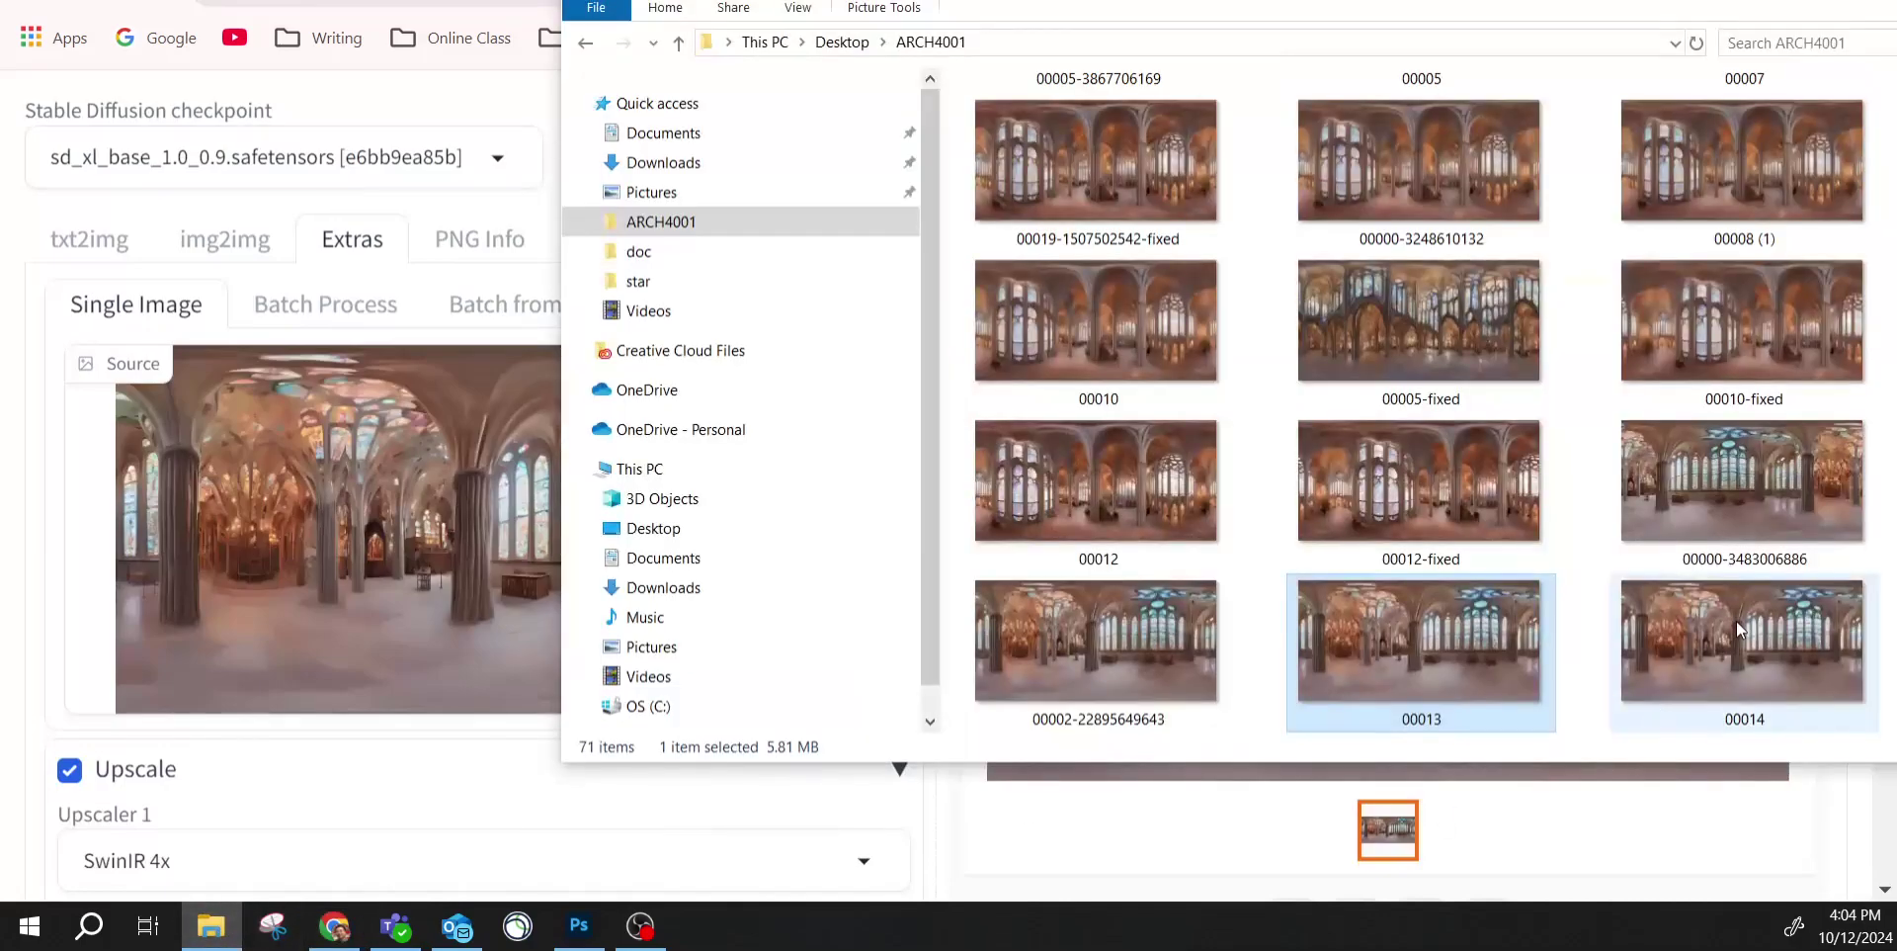
mouse_move(1735, 621)
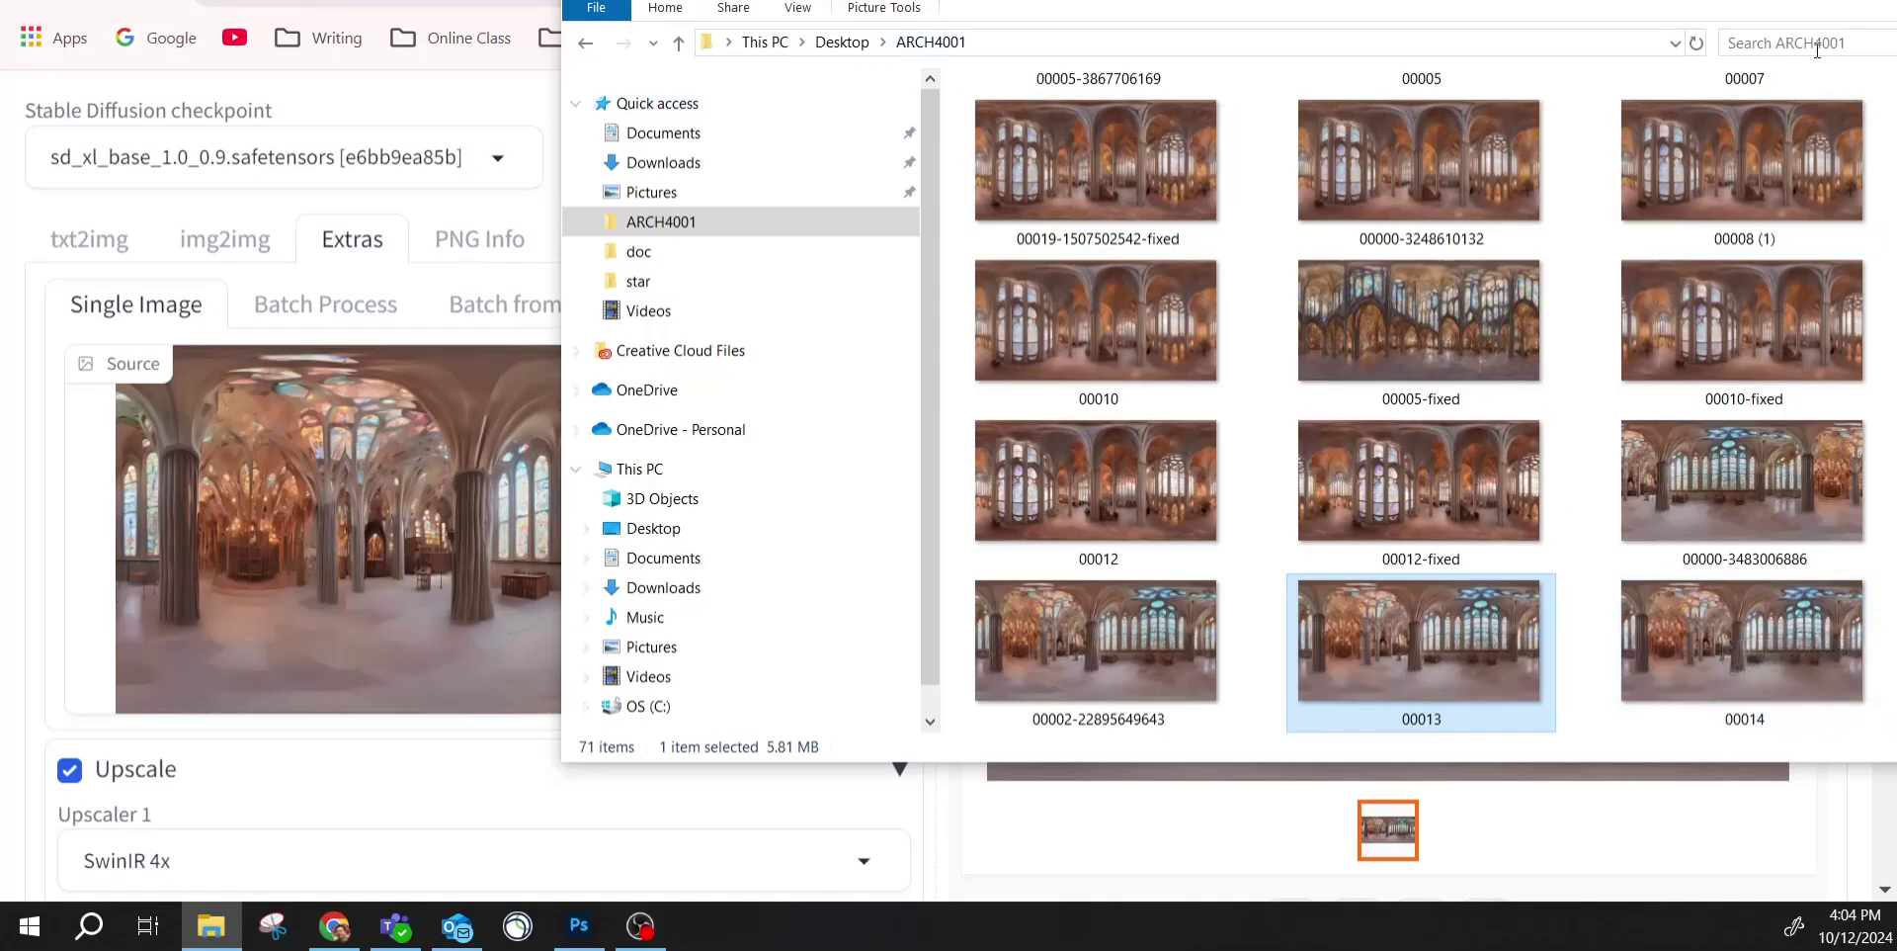
key("alt+Tab")
key("ctrl+Tab")
left_click_drag(296, 583, 555, 797)
Load 00014 into the 360 viewer and turn toward the stained-glass windows.
left_click(210, 926)
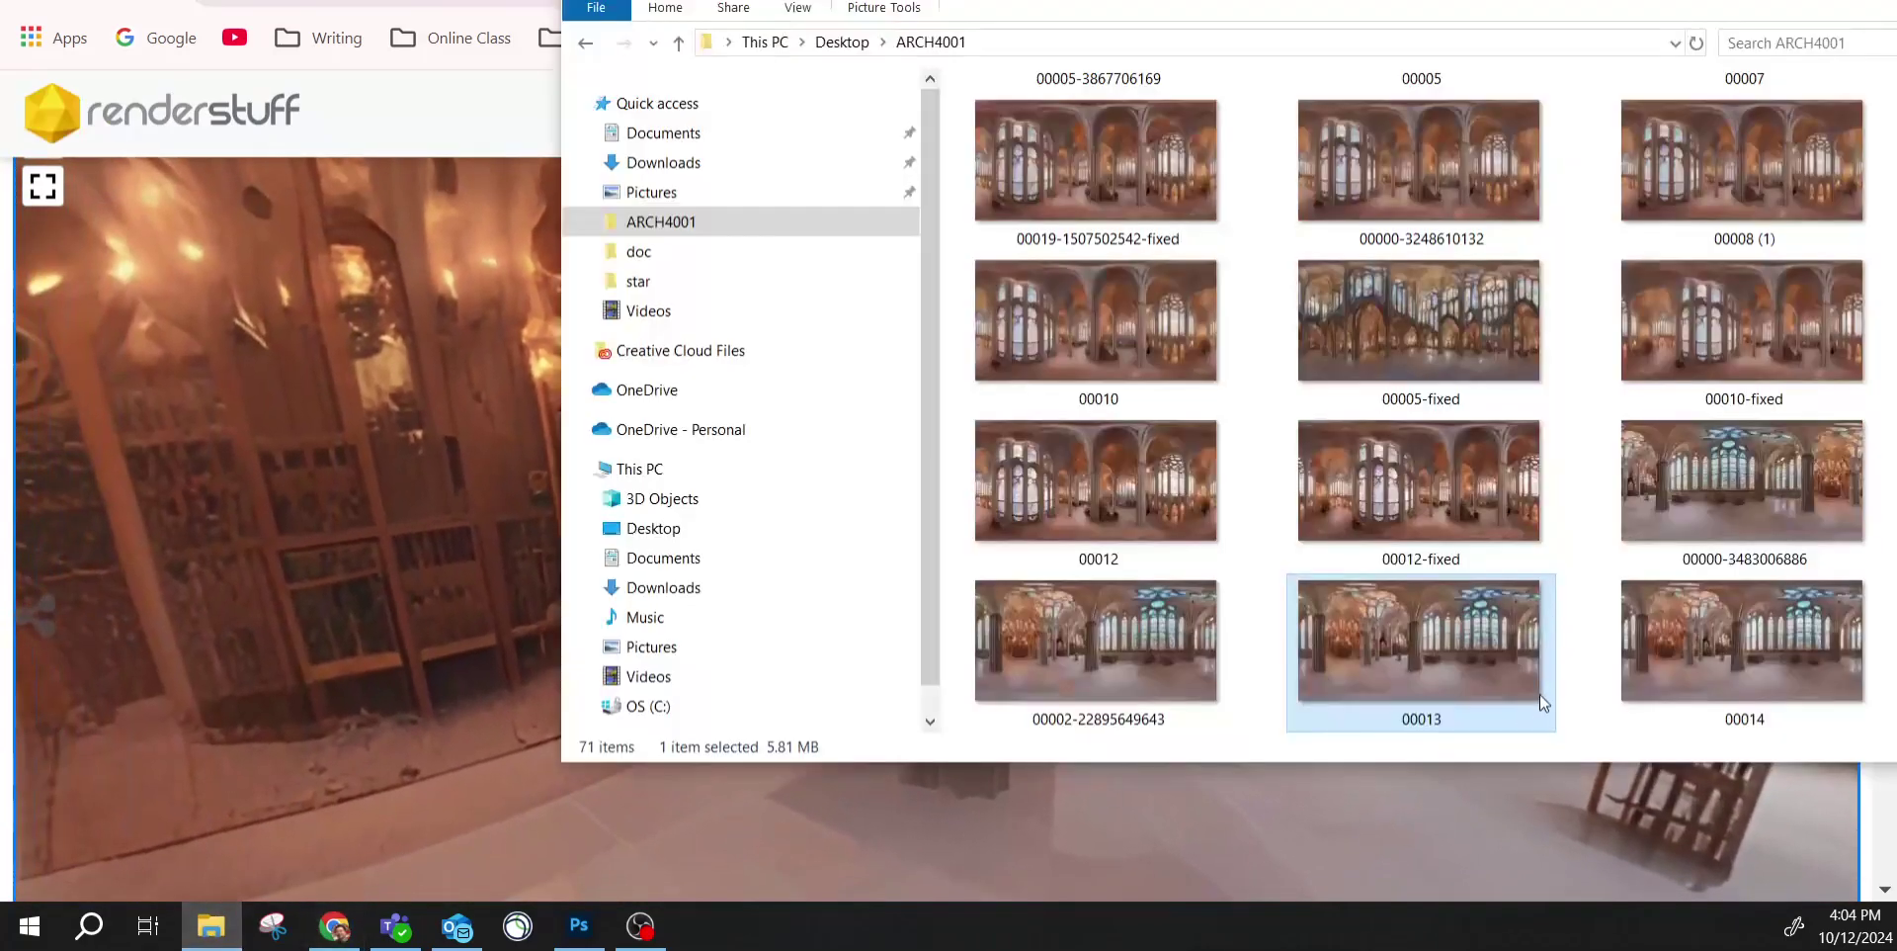
left_click_drag(1710, 644, 305, 609)
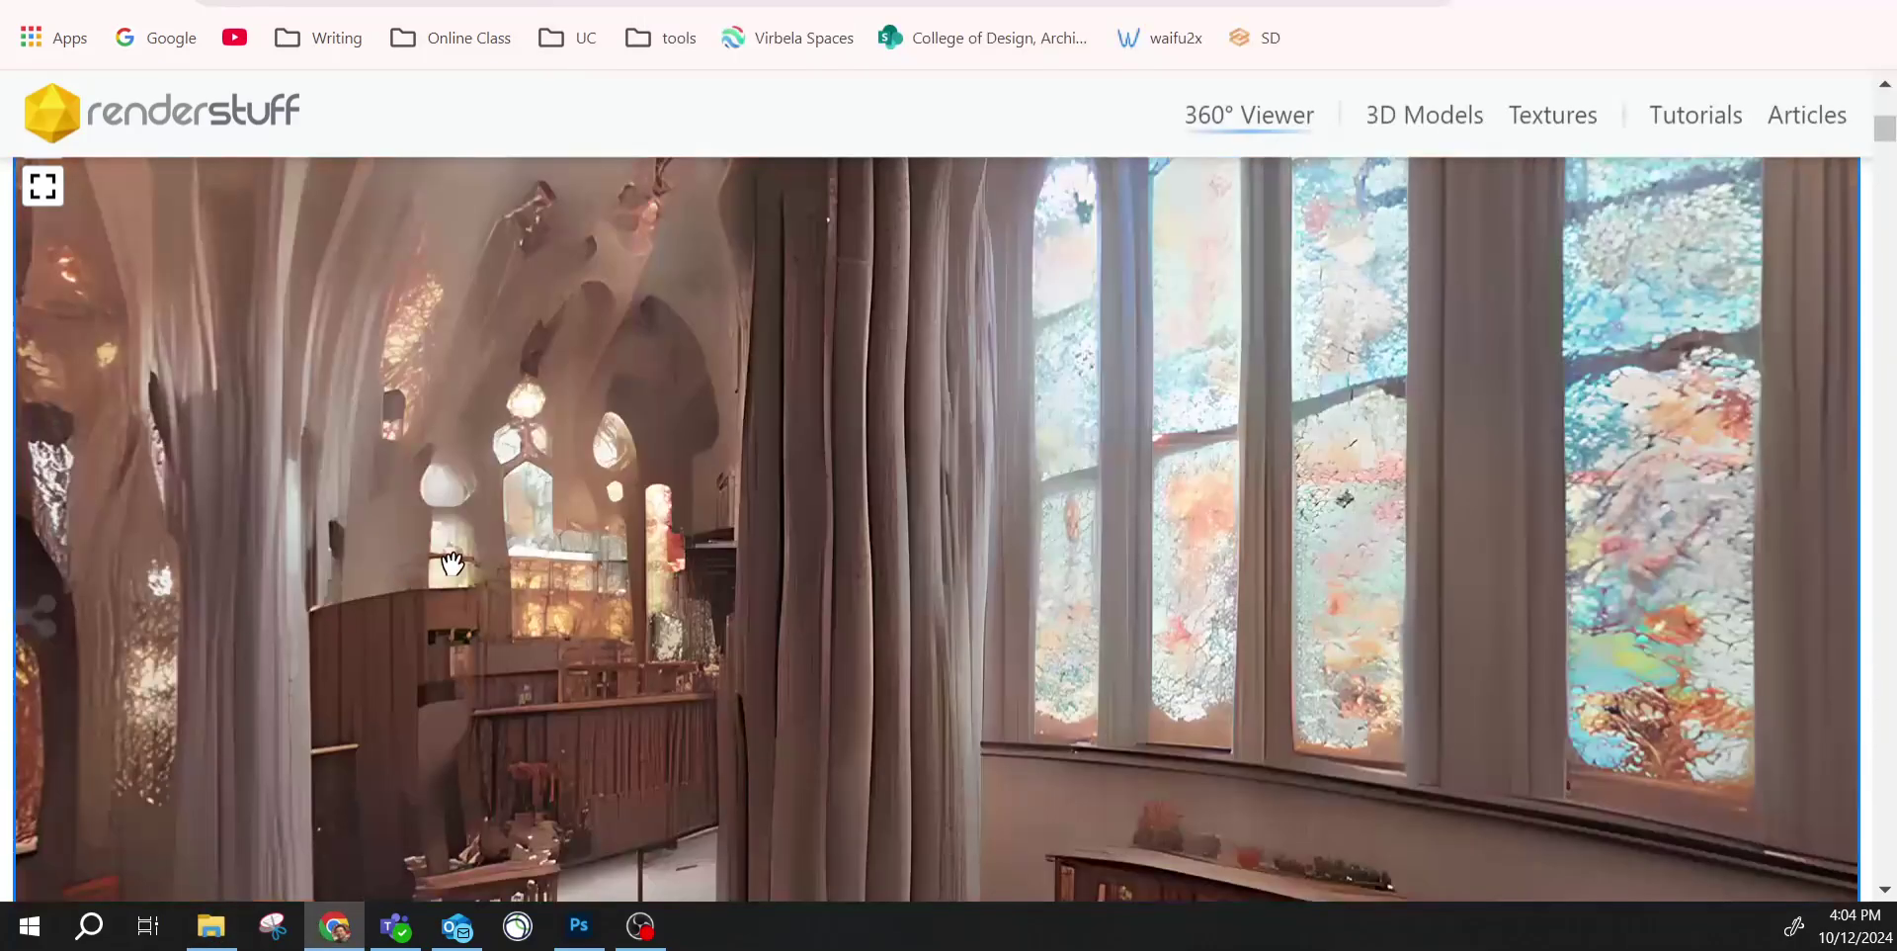
left_click_drag(452, 563, 745, 424)
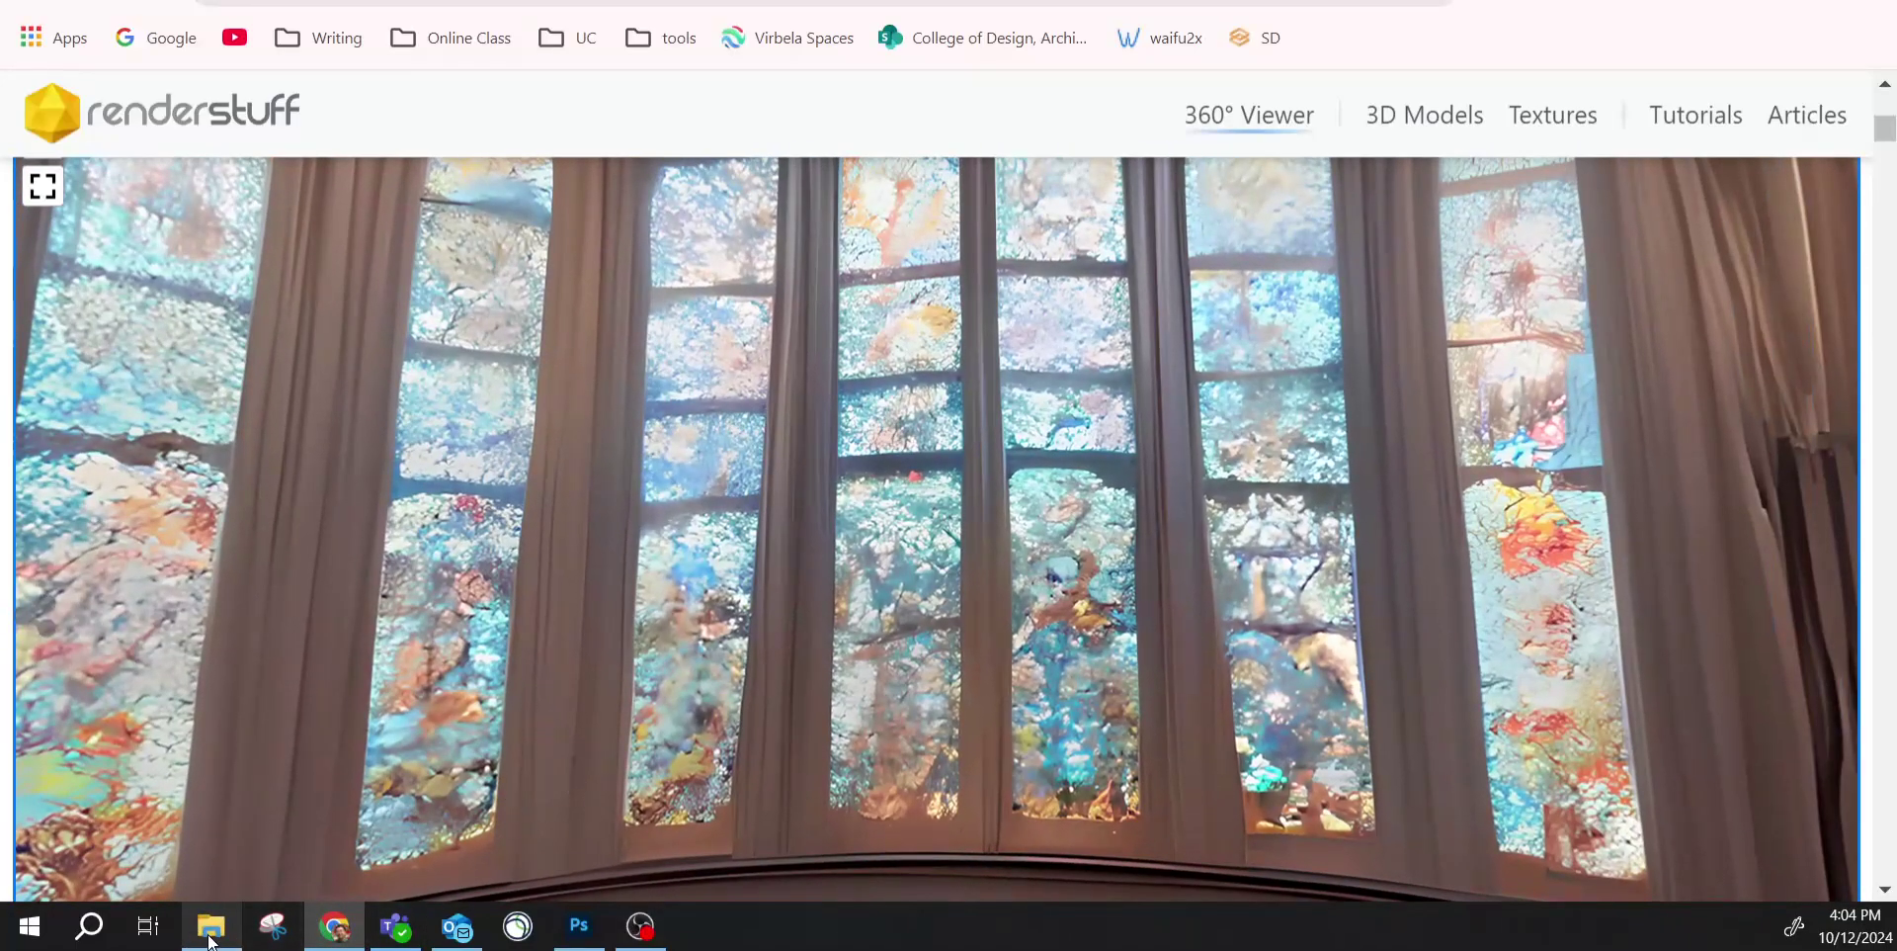
mouse_move(211, 937)
left_click(226, 842)
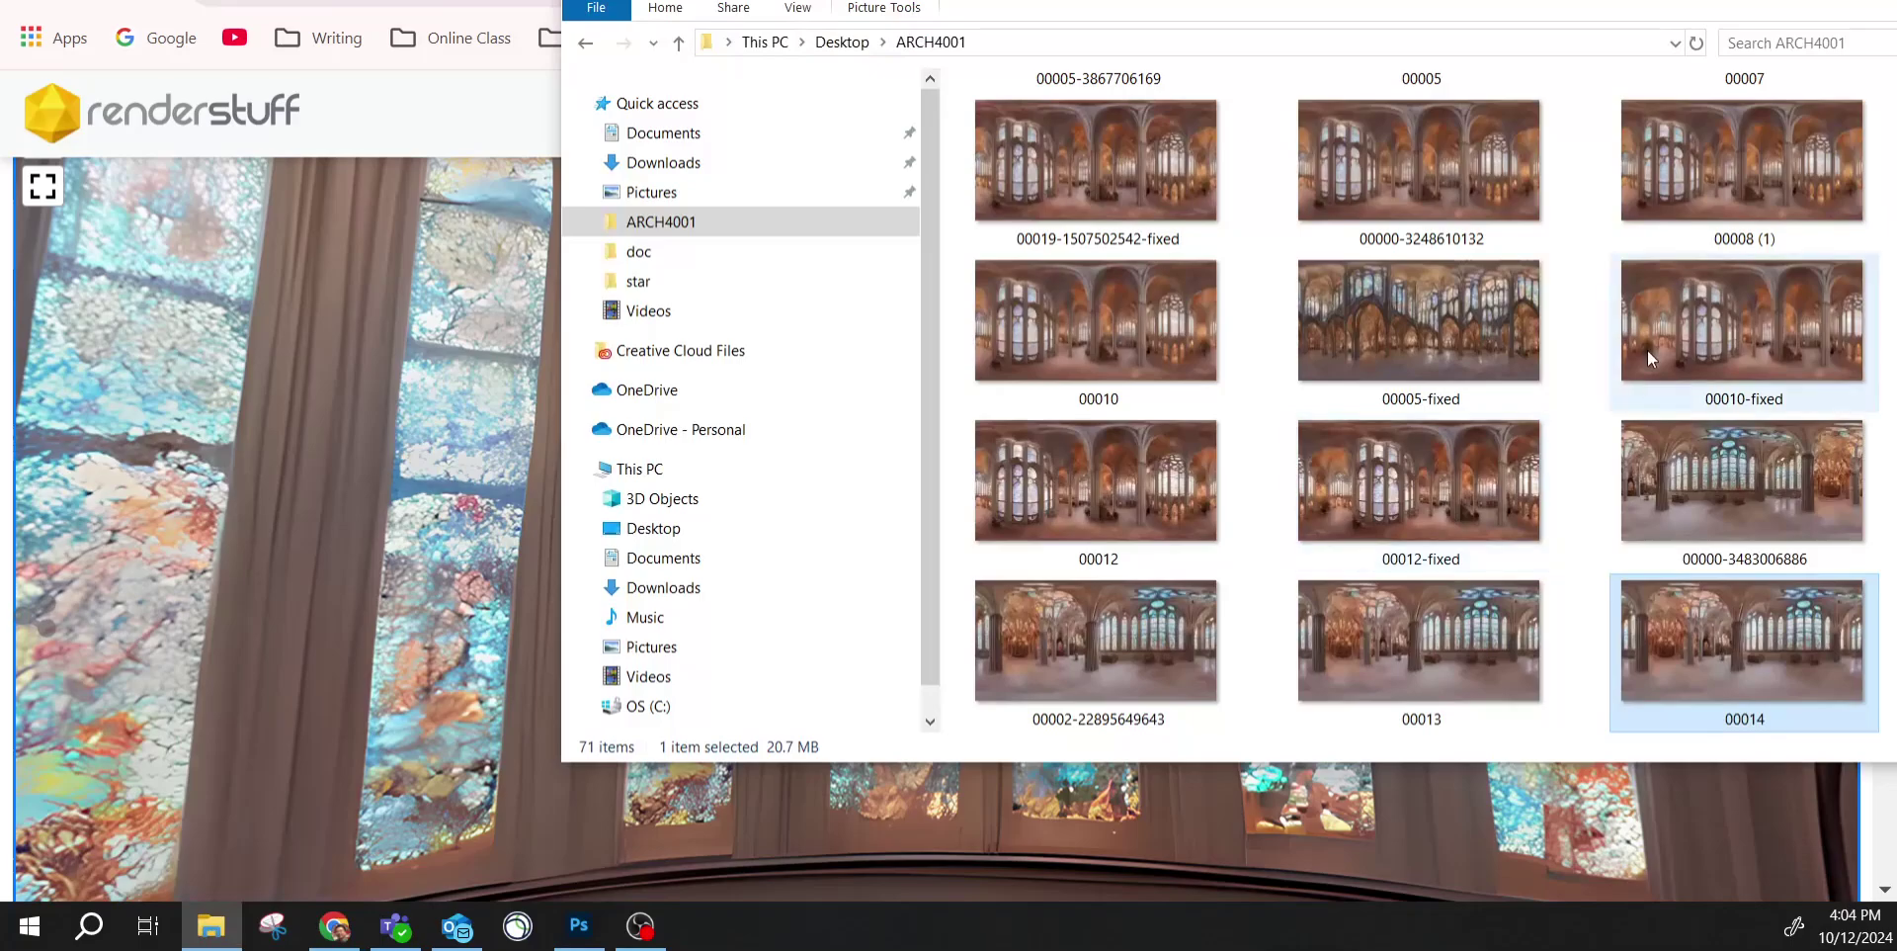
scroll(1646, 348, "up", 3)
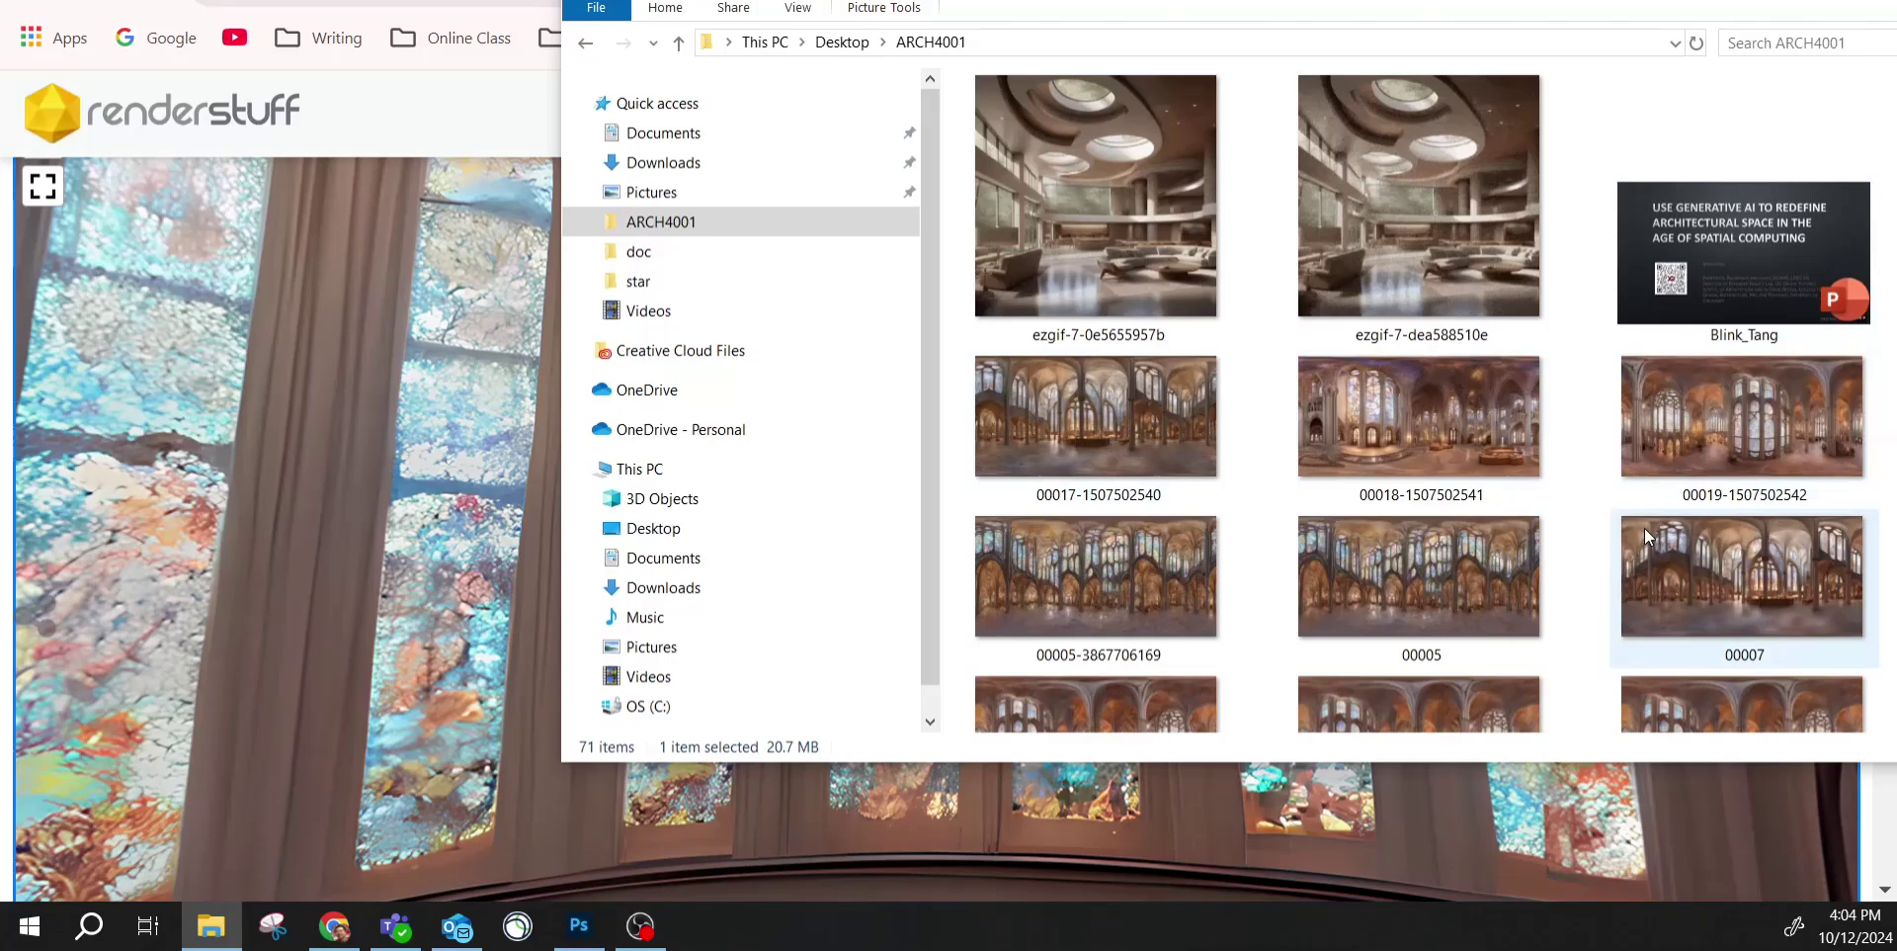
left_click(1389, 444)
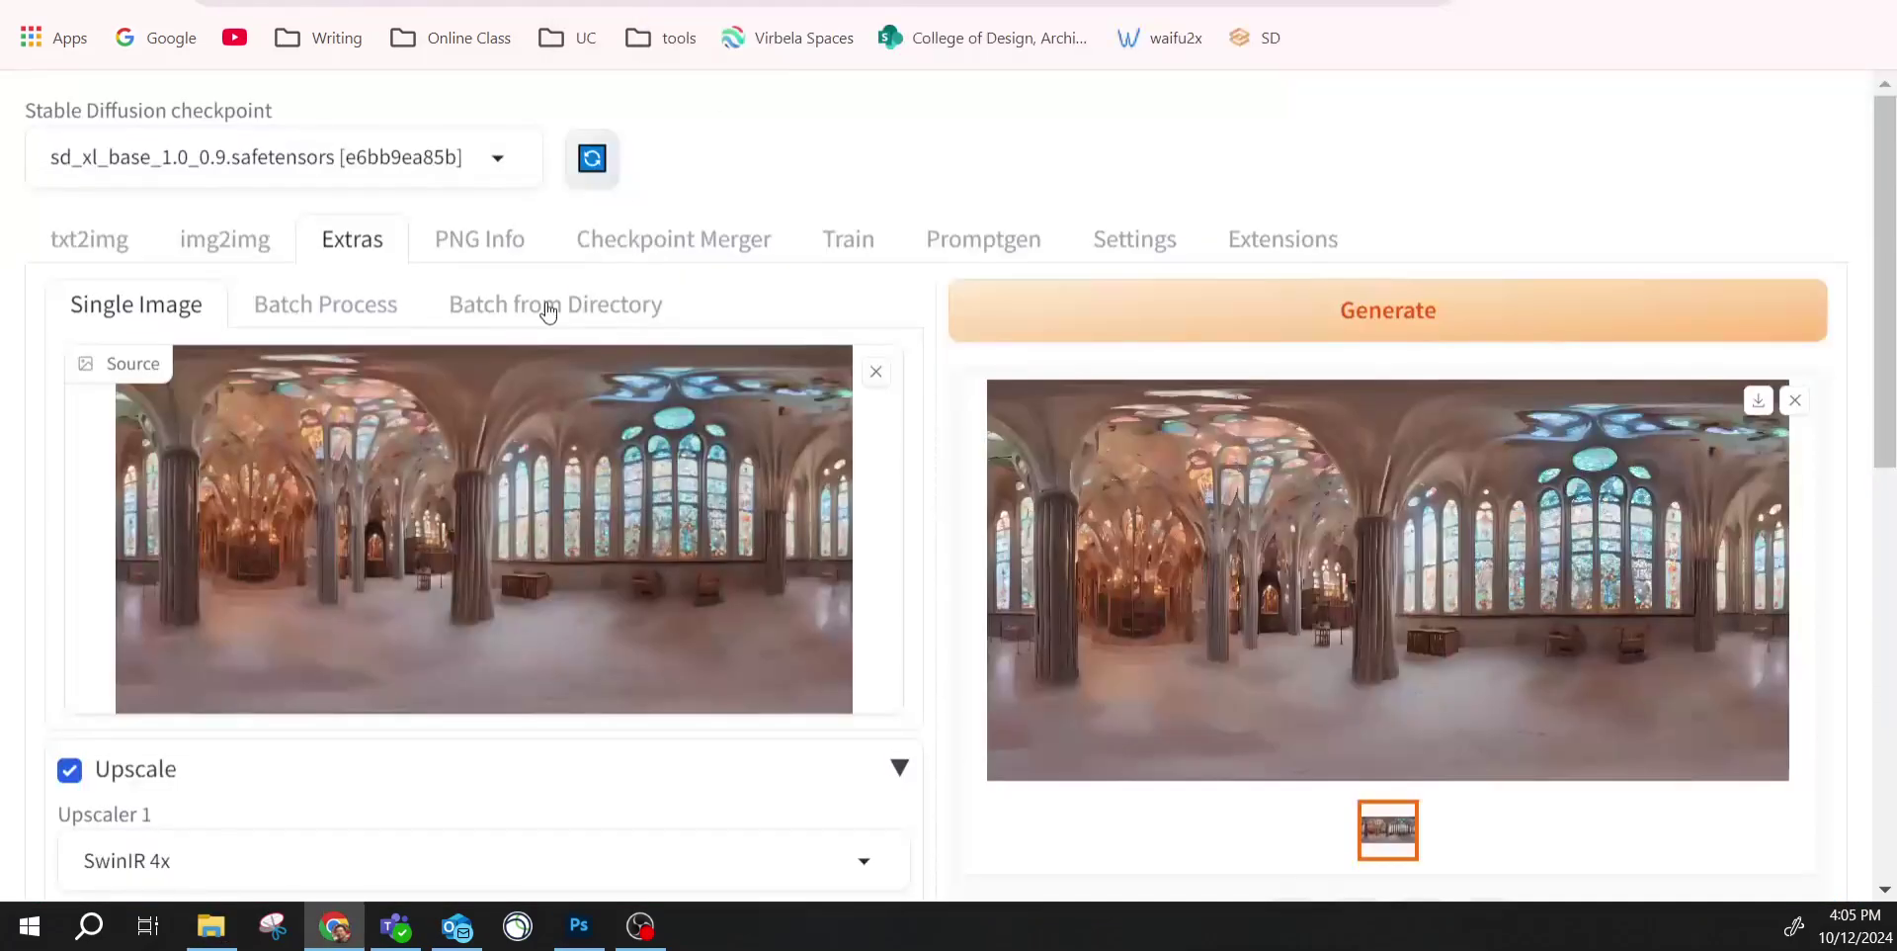
left_click(89, 242)
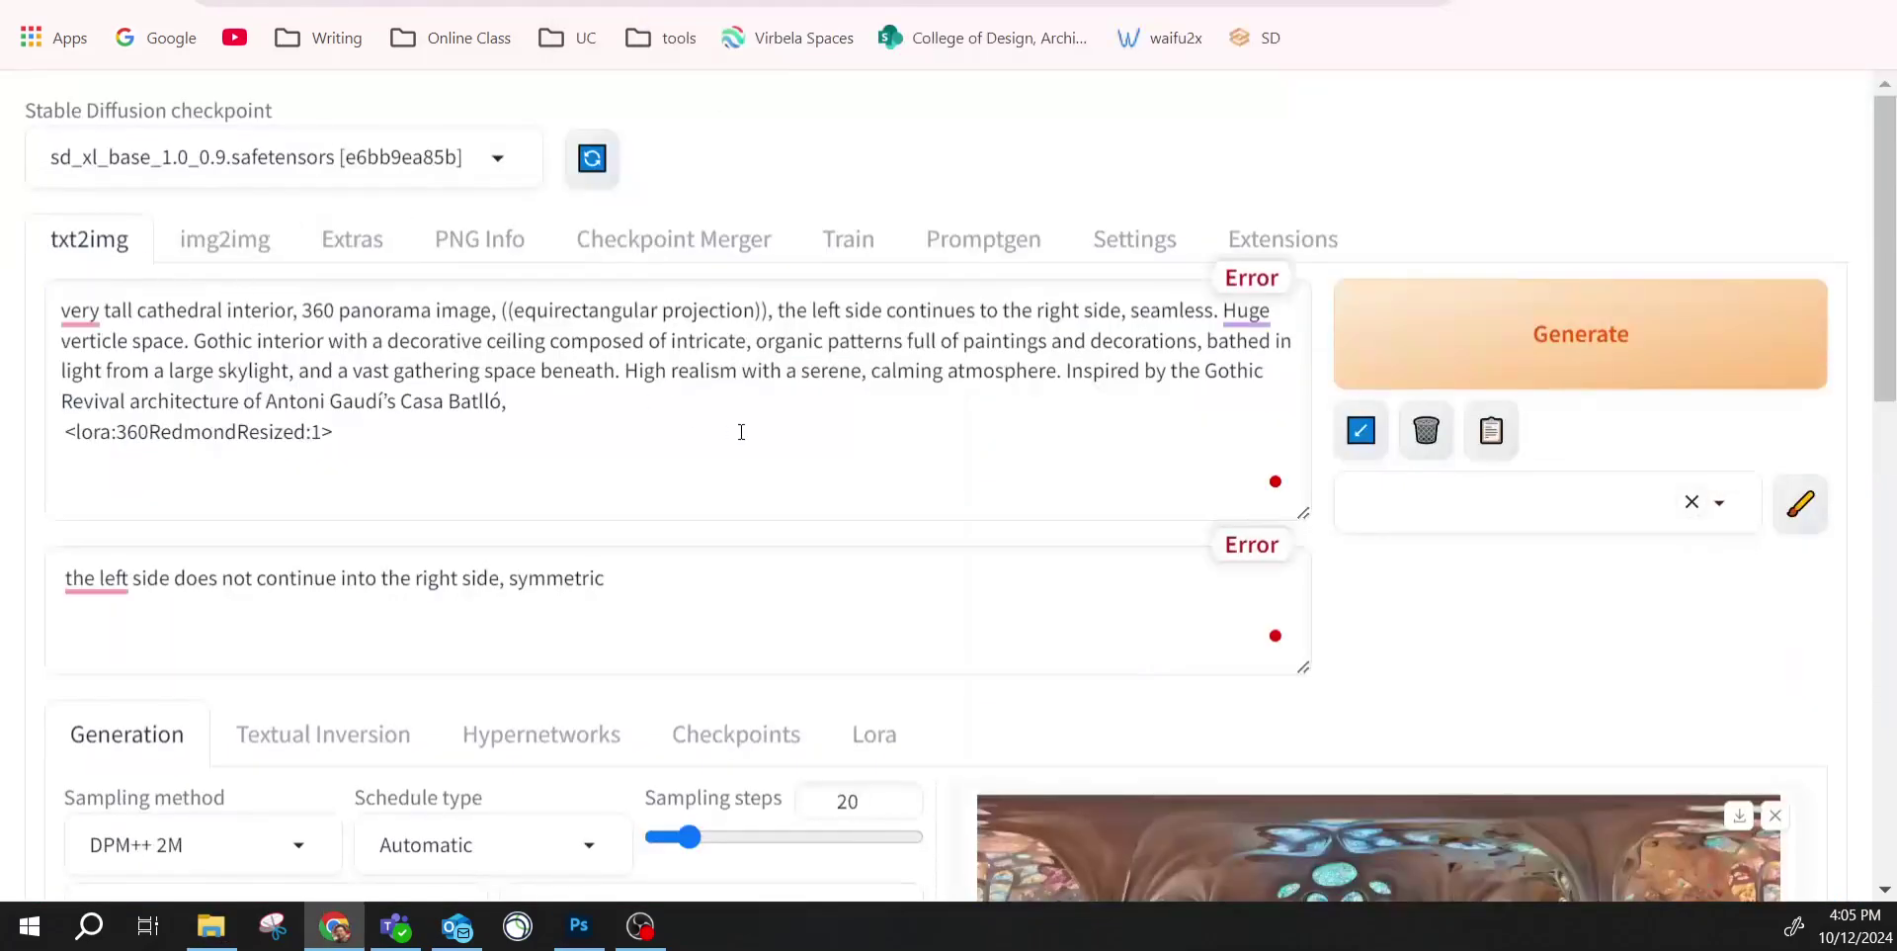
triple_click(248, 436)
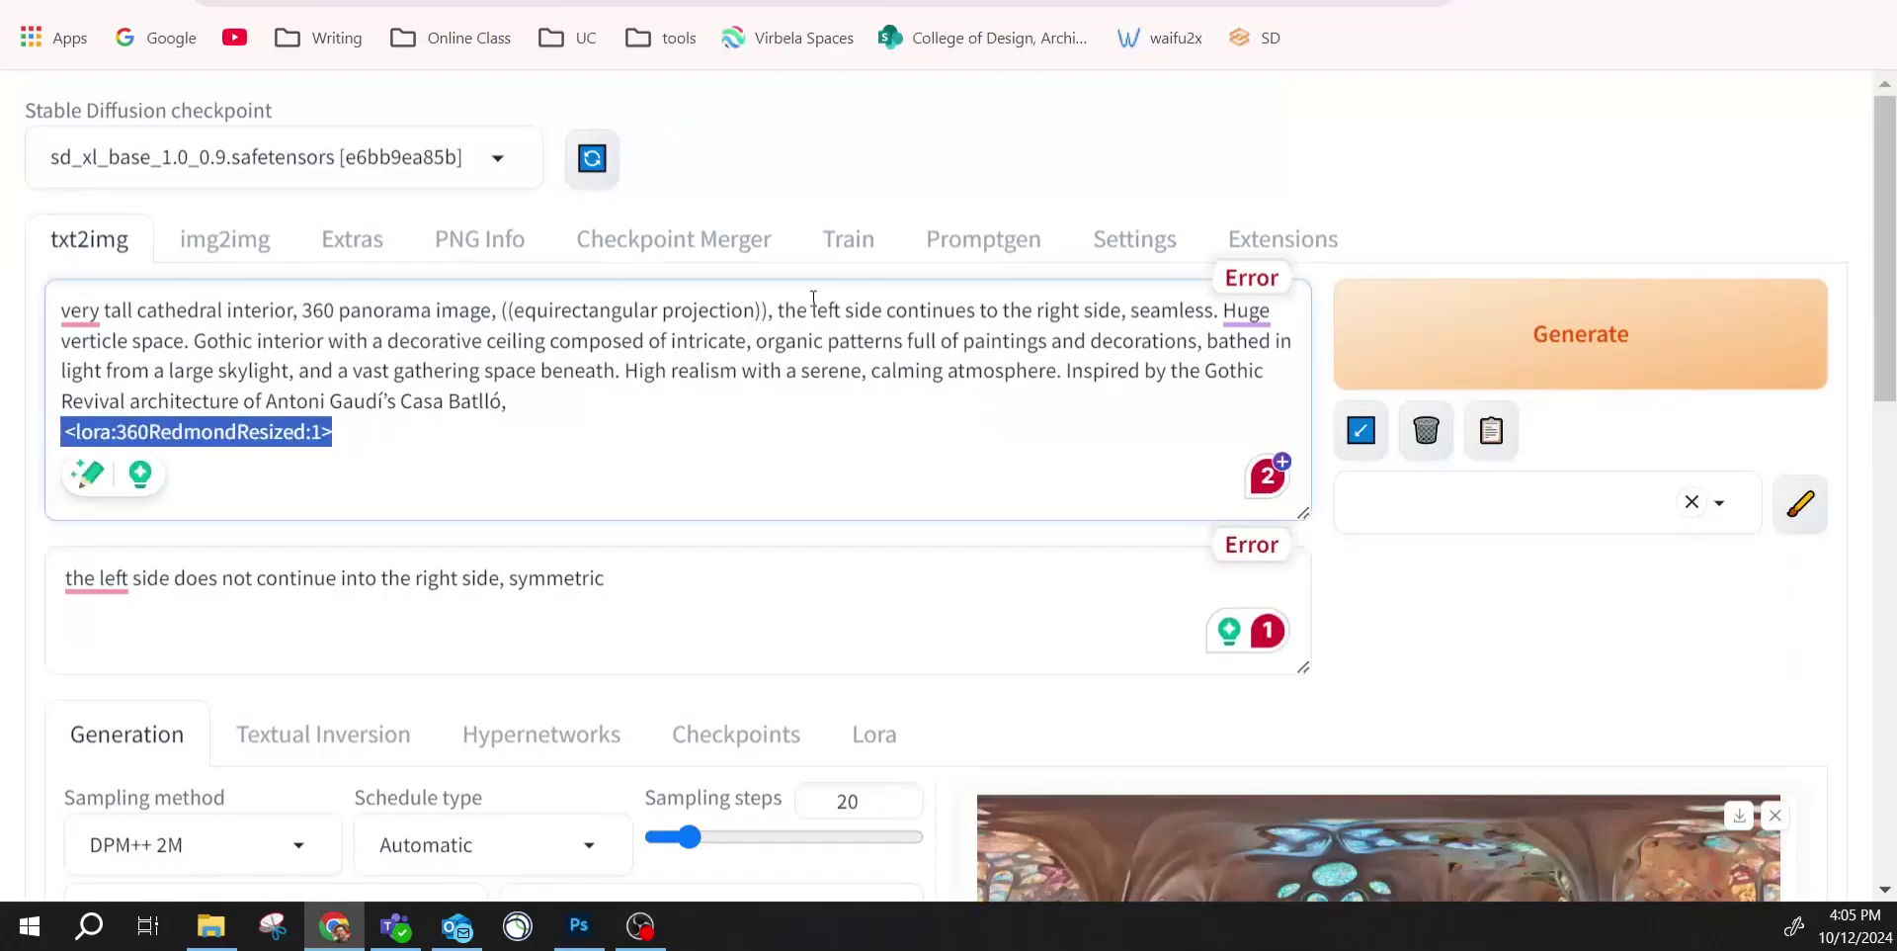
left_click_drag(503, 310, 767, 310)
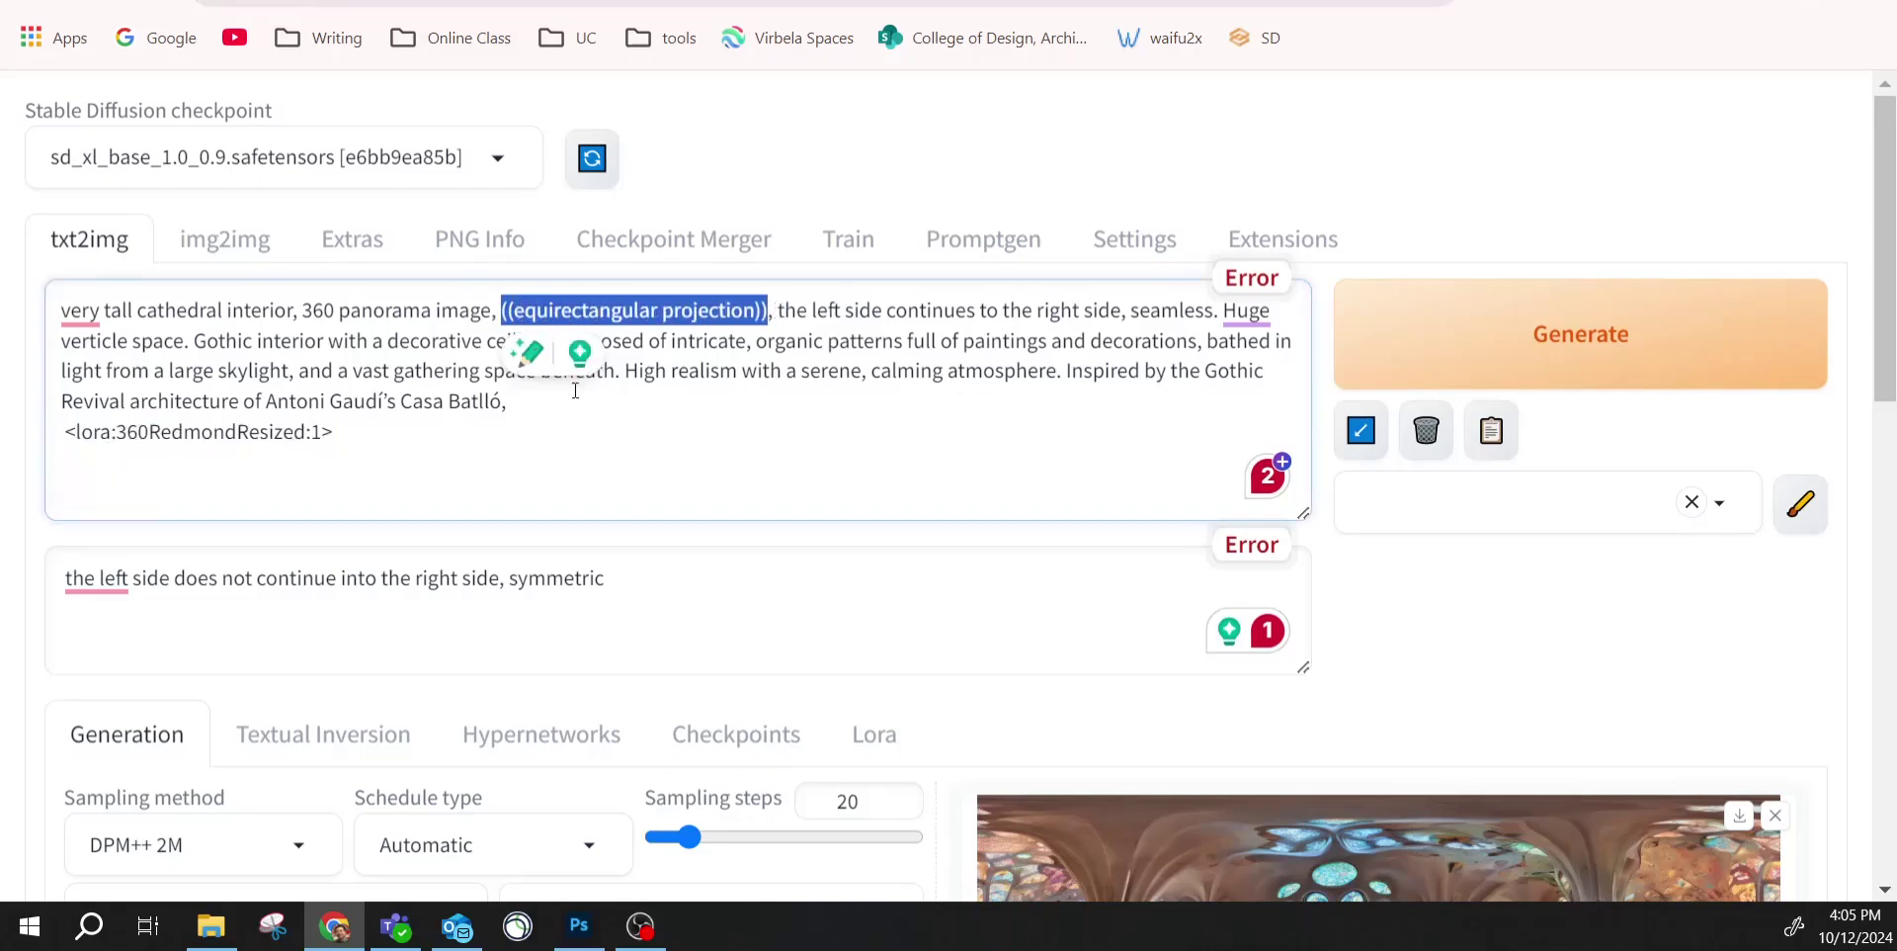
left_click(763, 383)
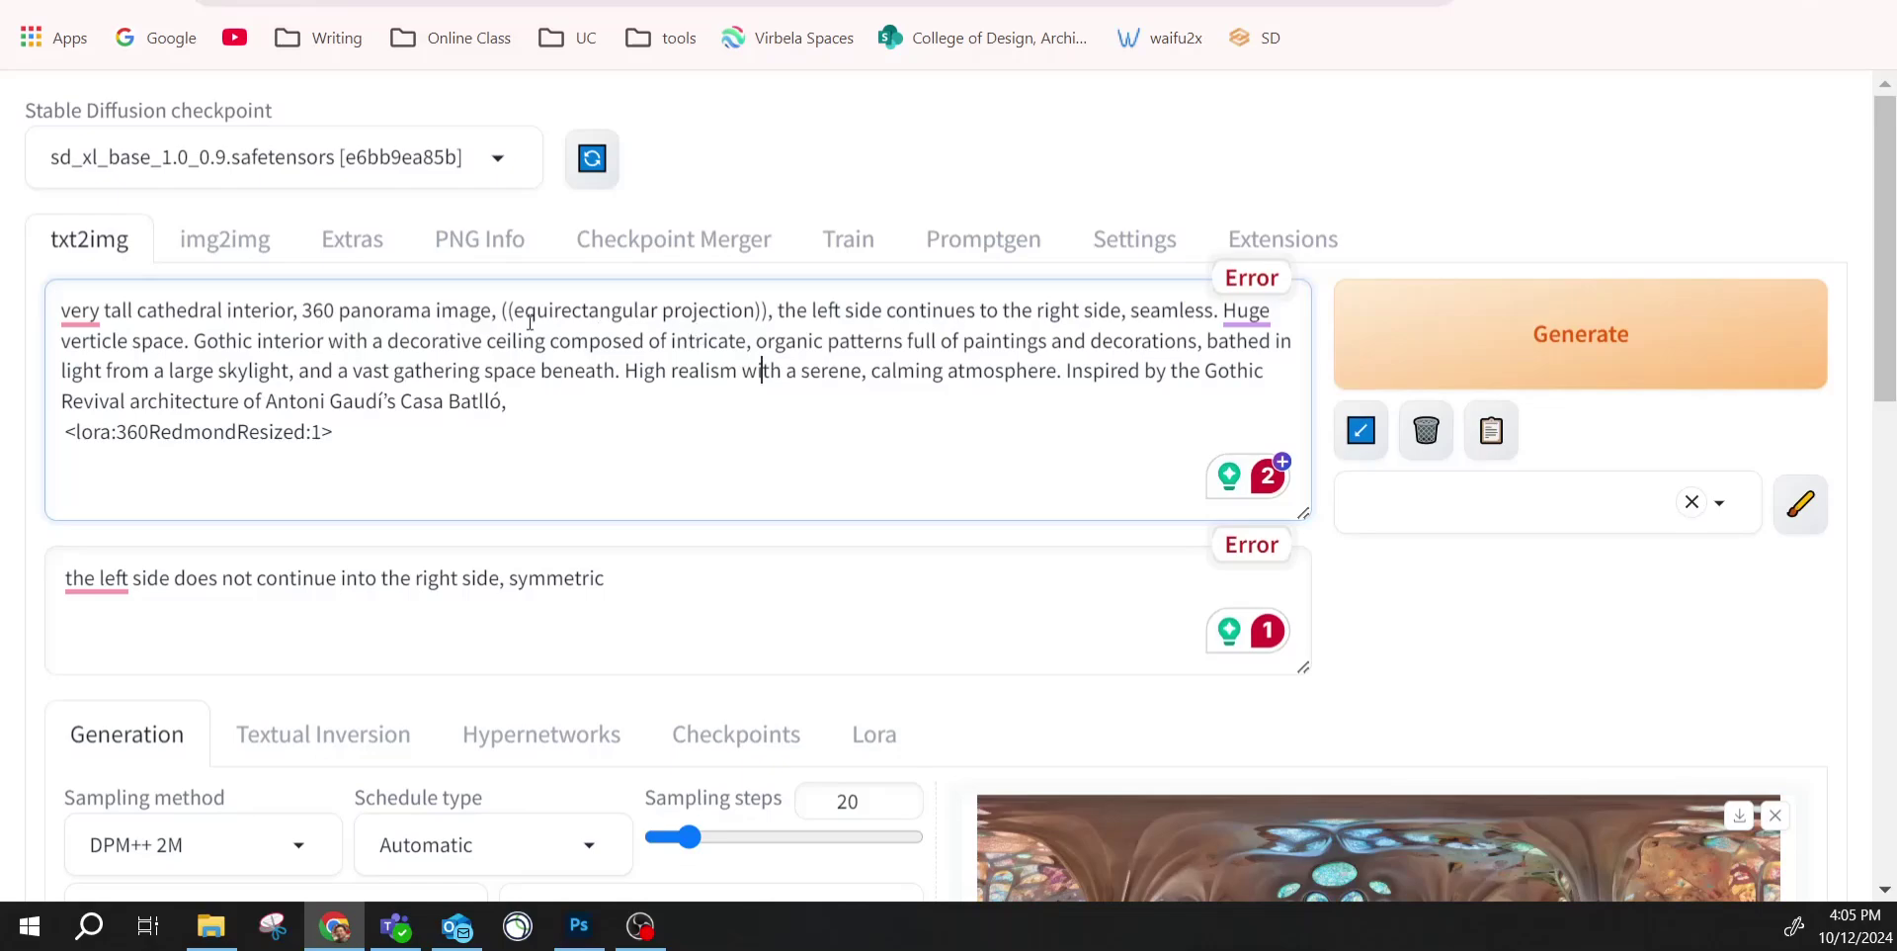
left_click_drag(516, 313, 768, 316)
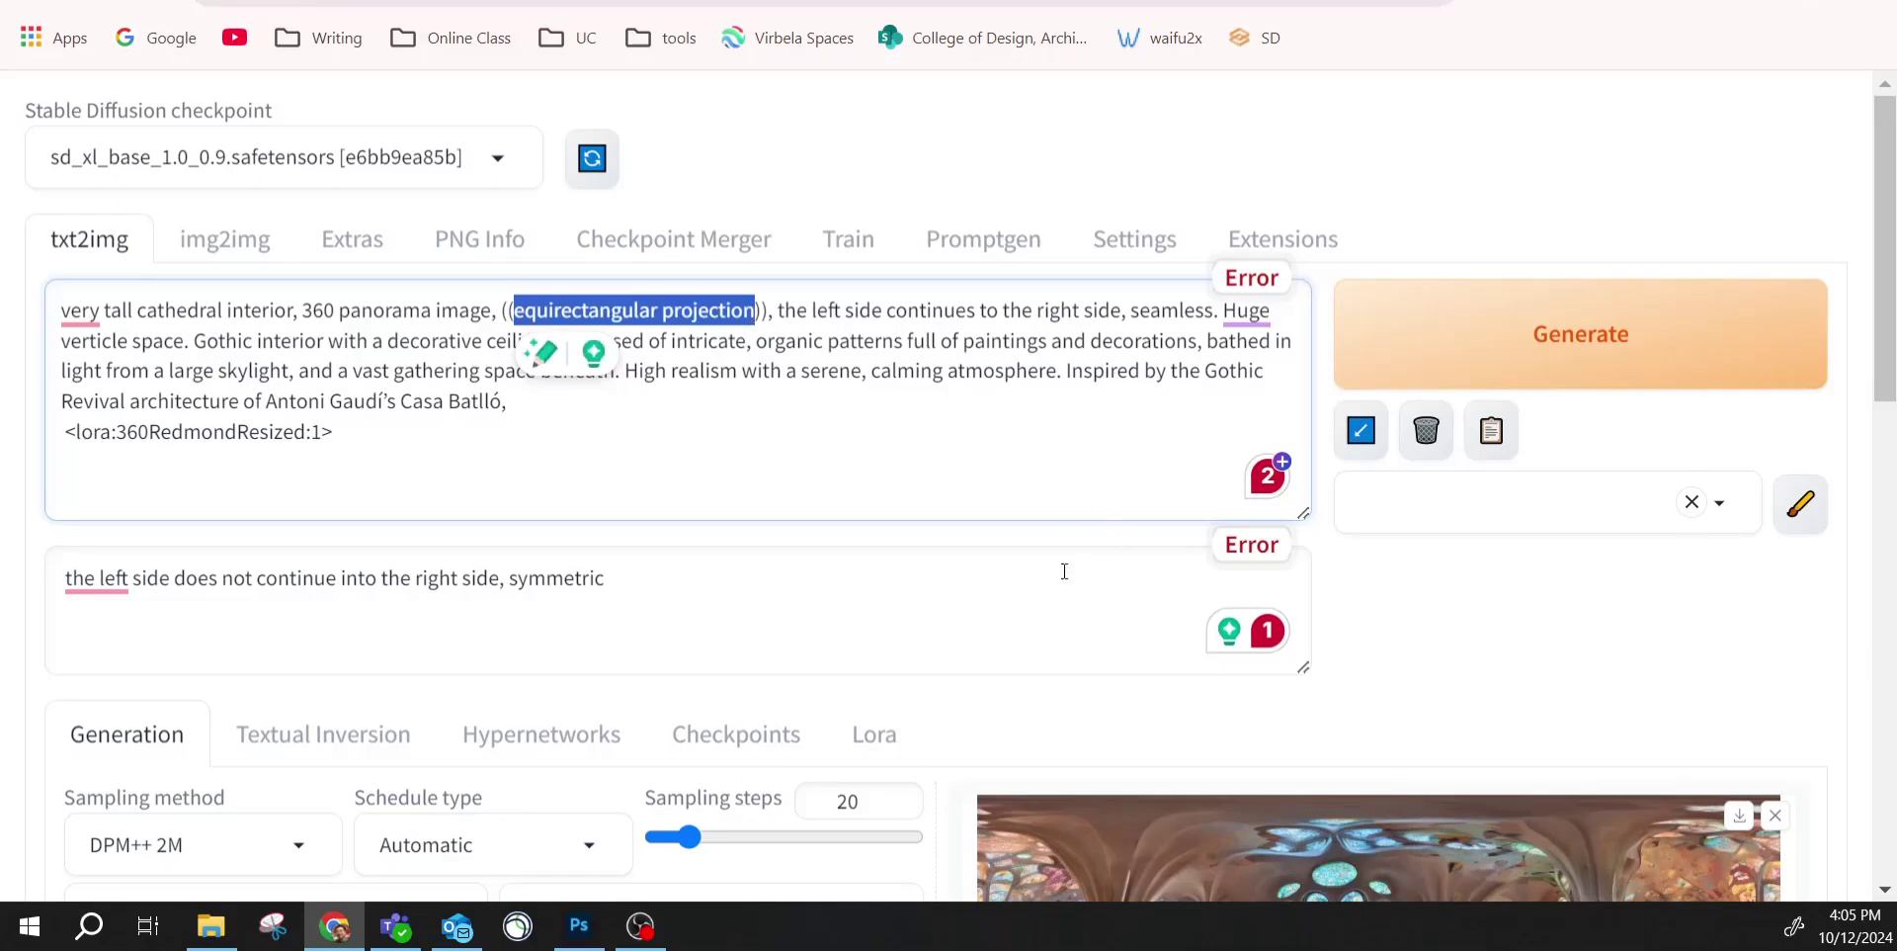
scroll(1064, 572, "down", 3)
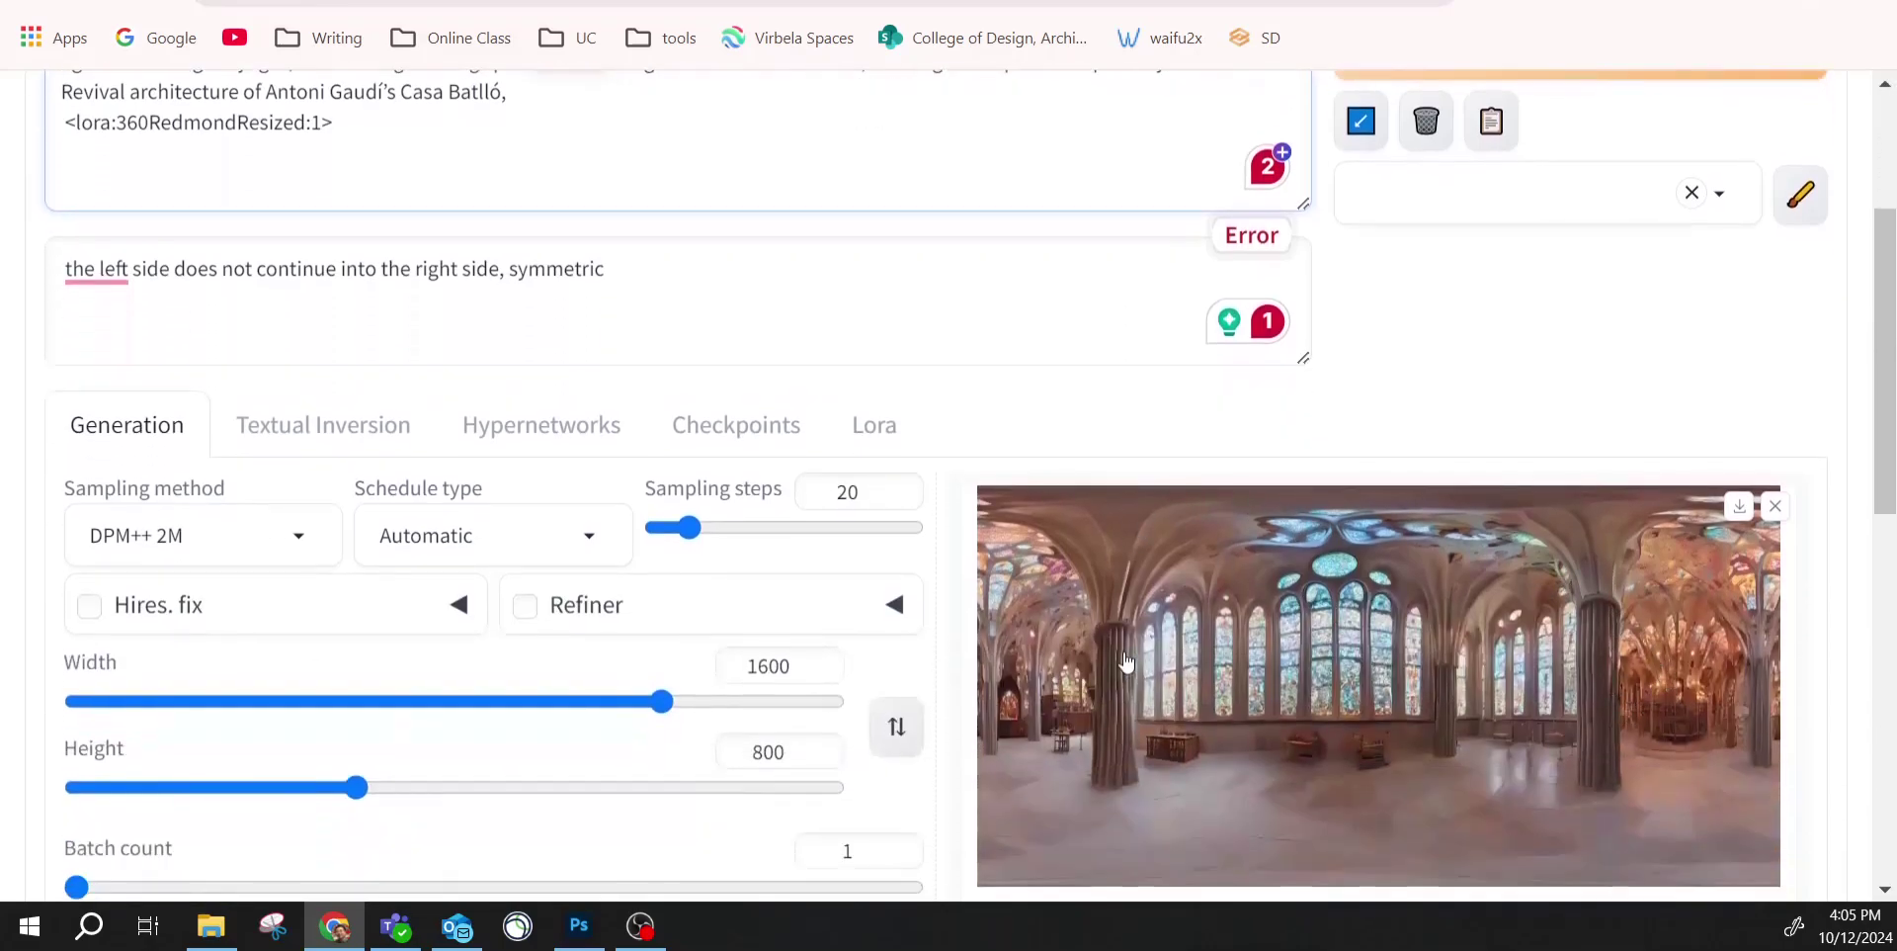
scroll(1253, 613, "up", 3)
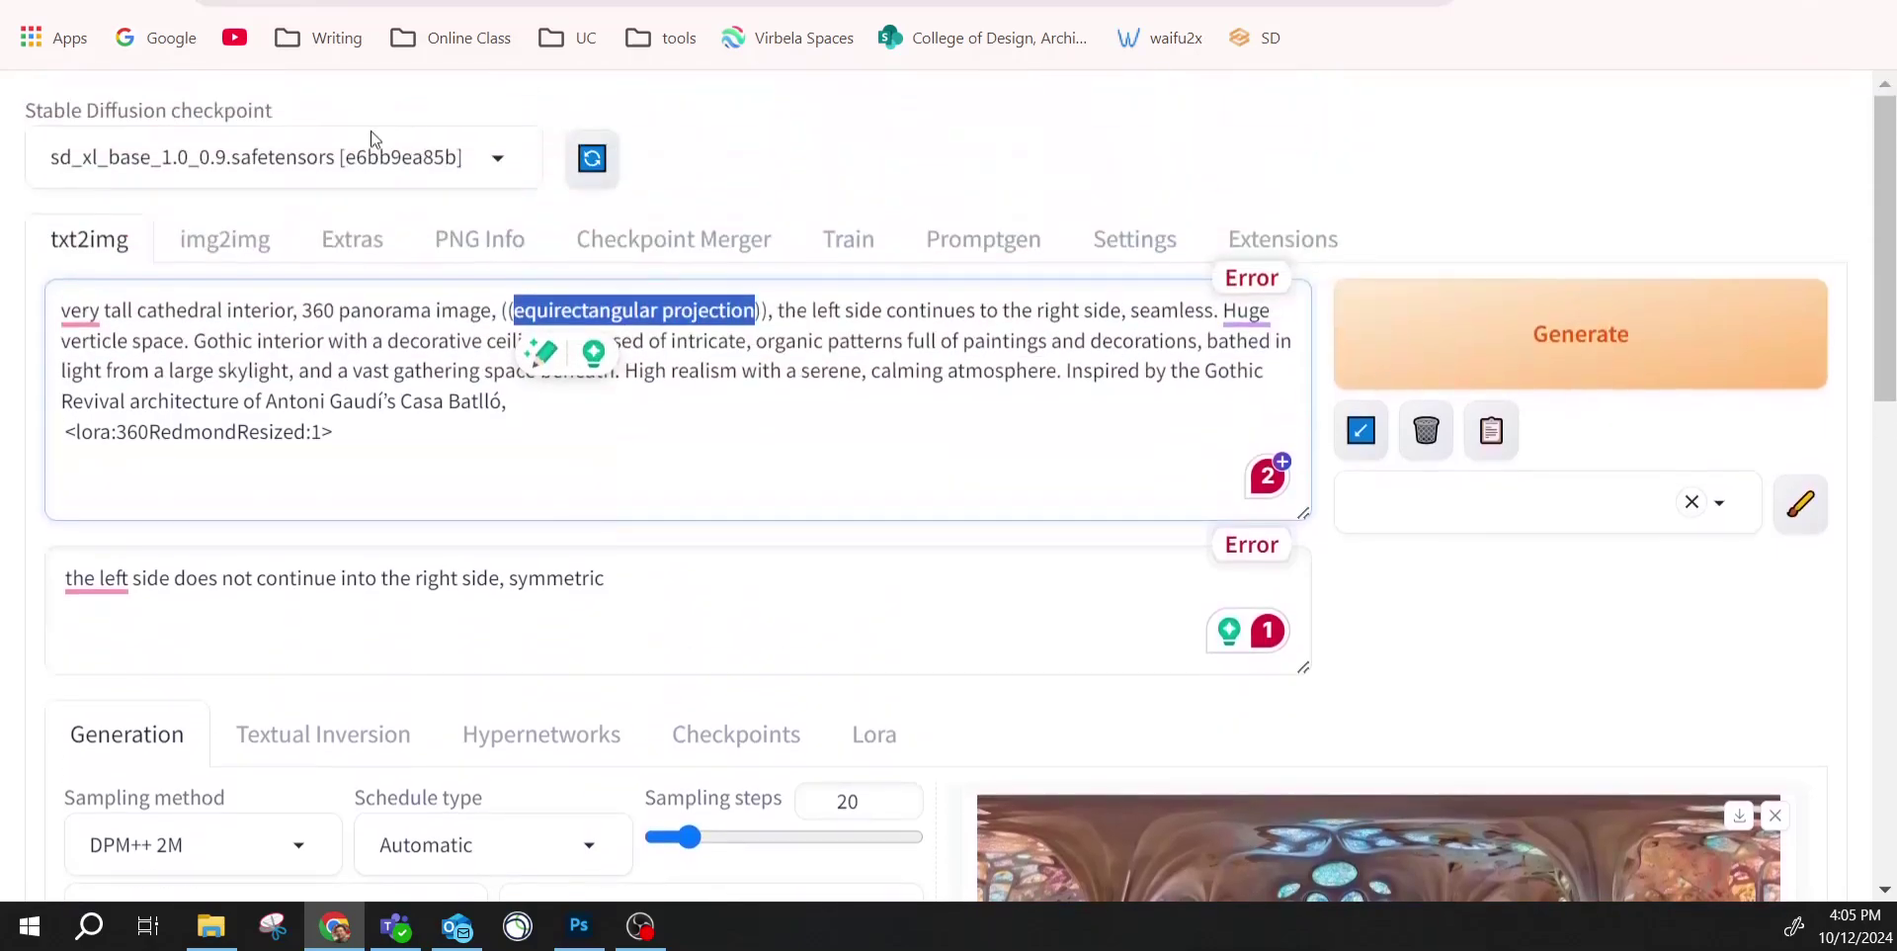
left_click(582, 308)
left_click_drag(497, 310, 774, 313)
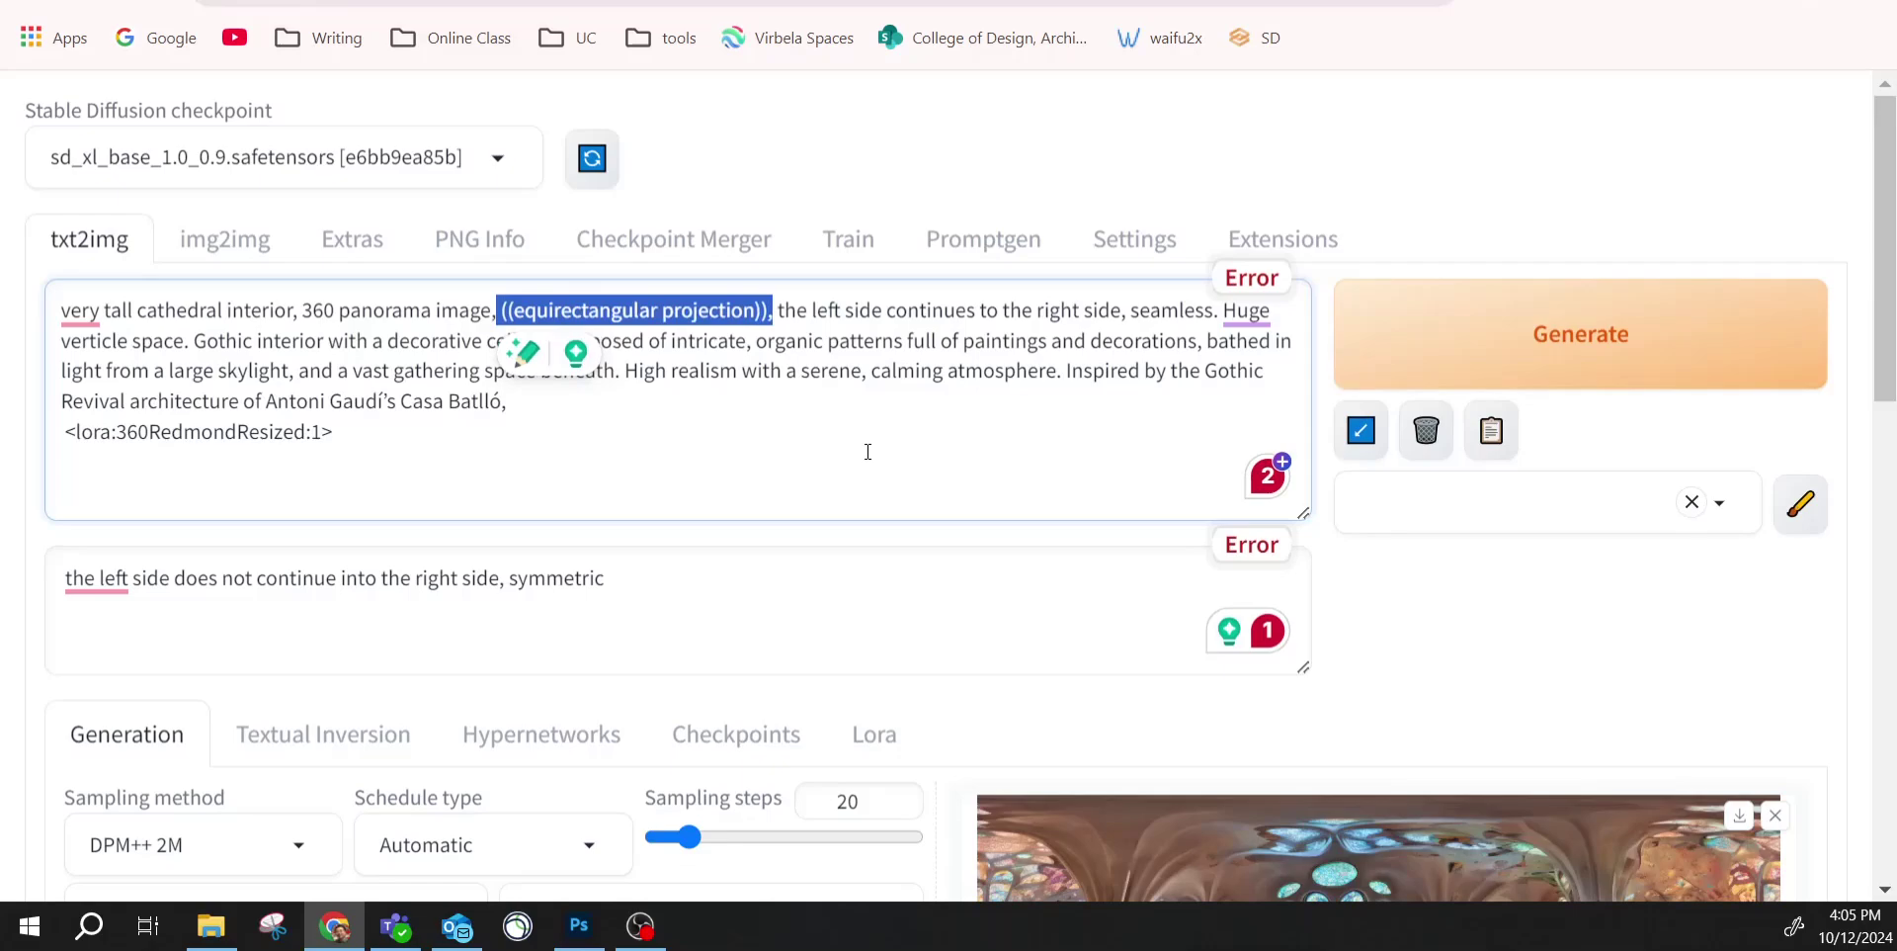
left_click_drag(648, 579, 35, 612)
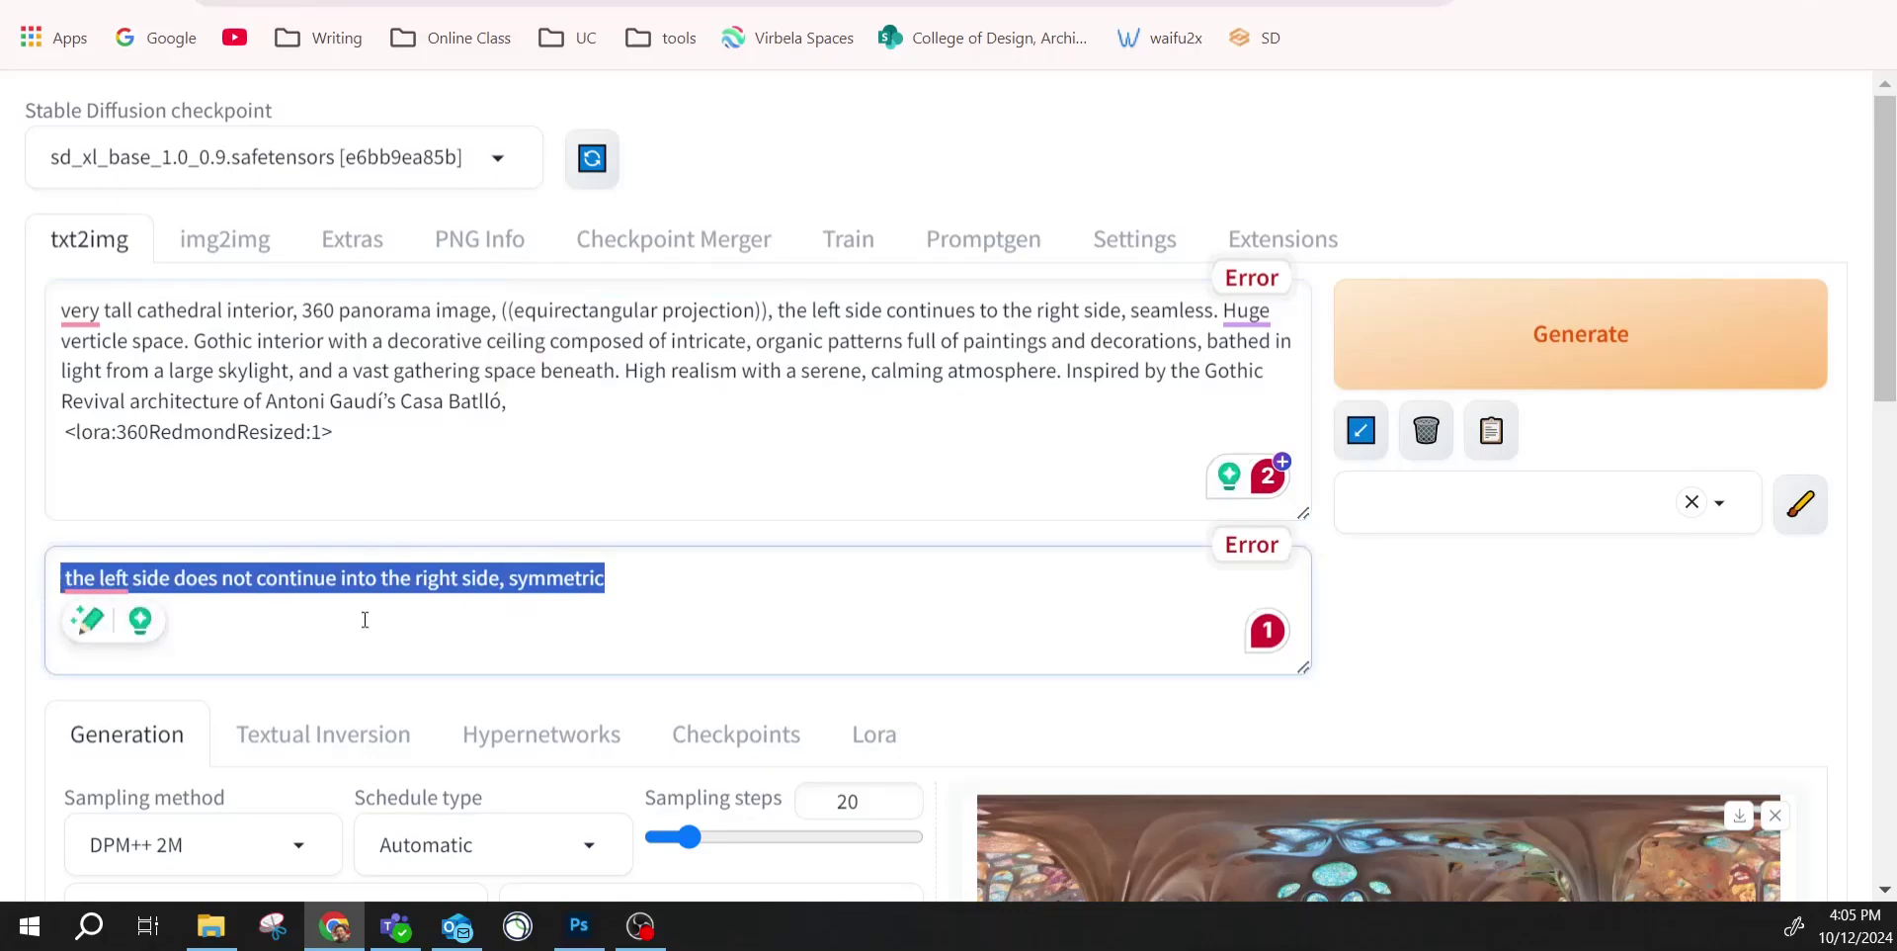
left_click(331, 609)
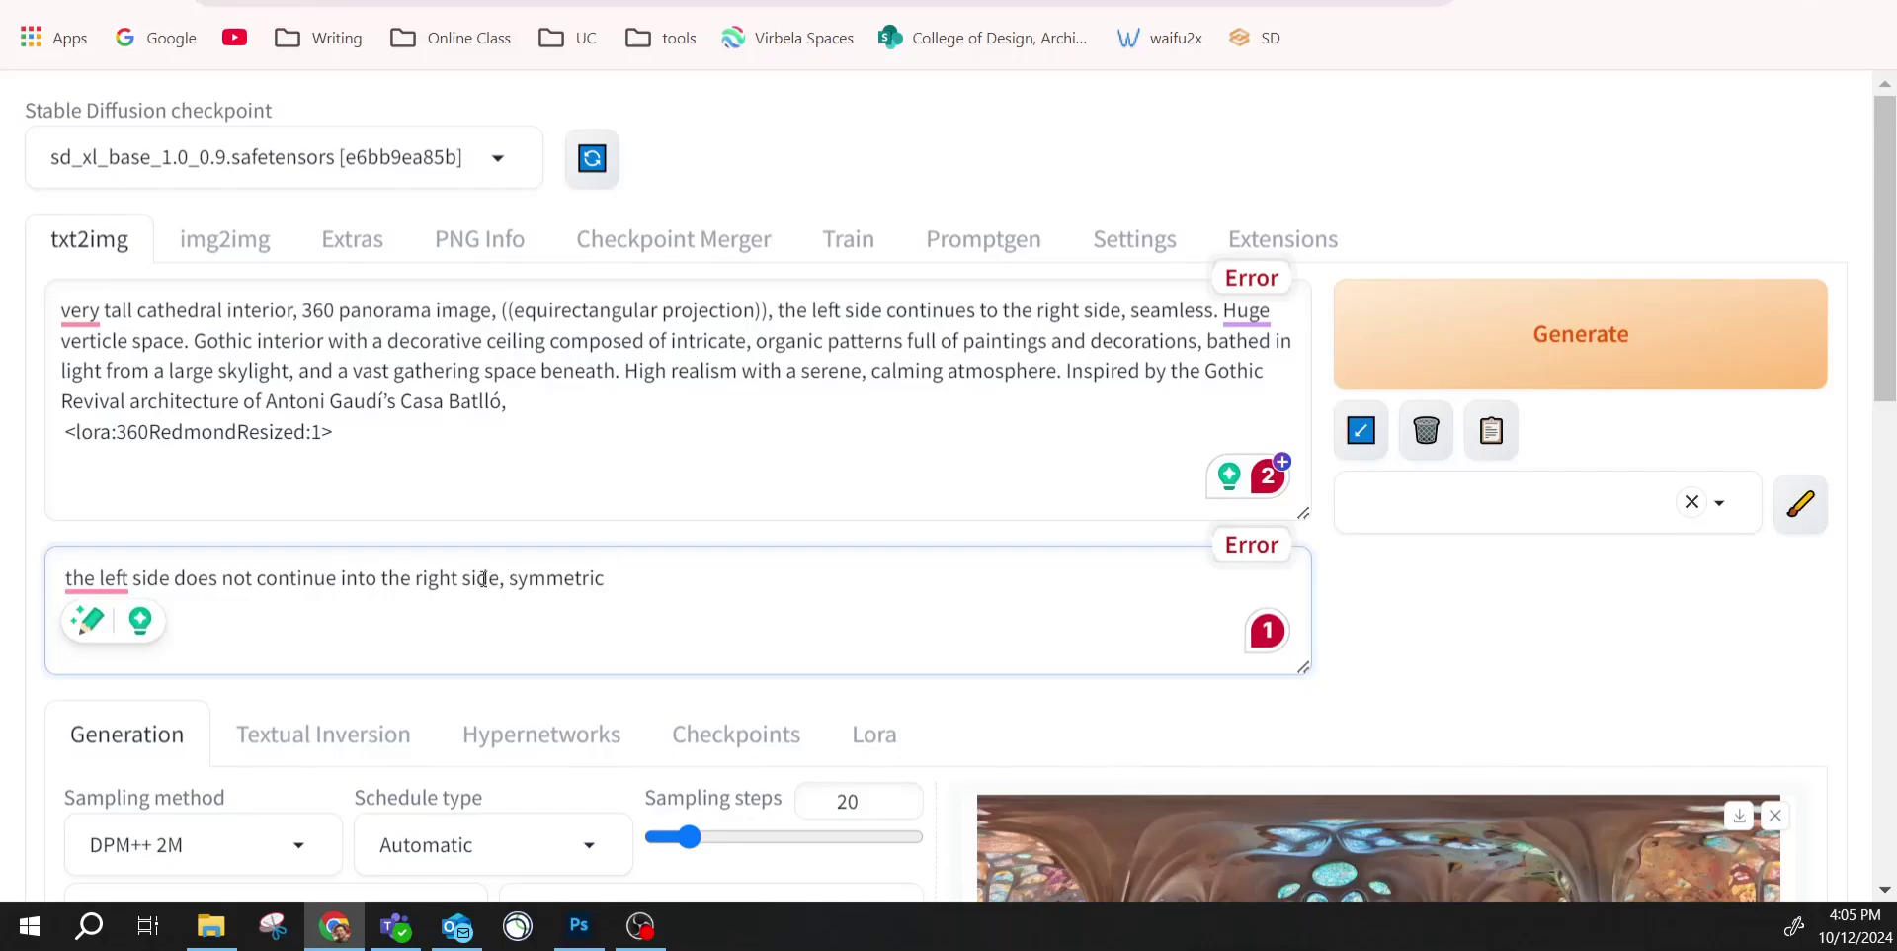
left_click_drag(505, 579, 8, 569)
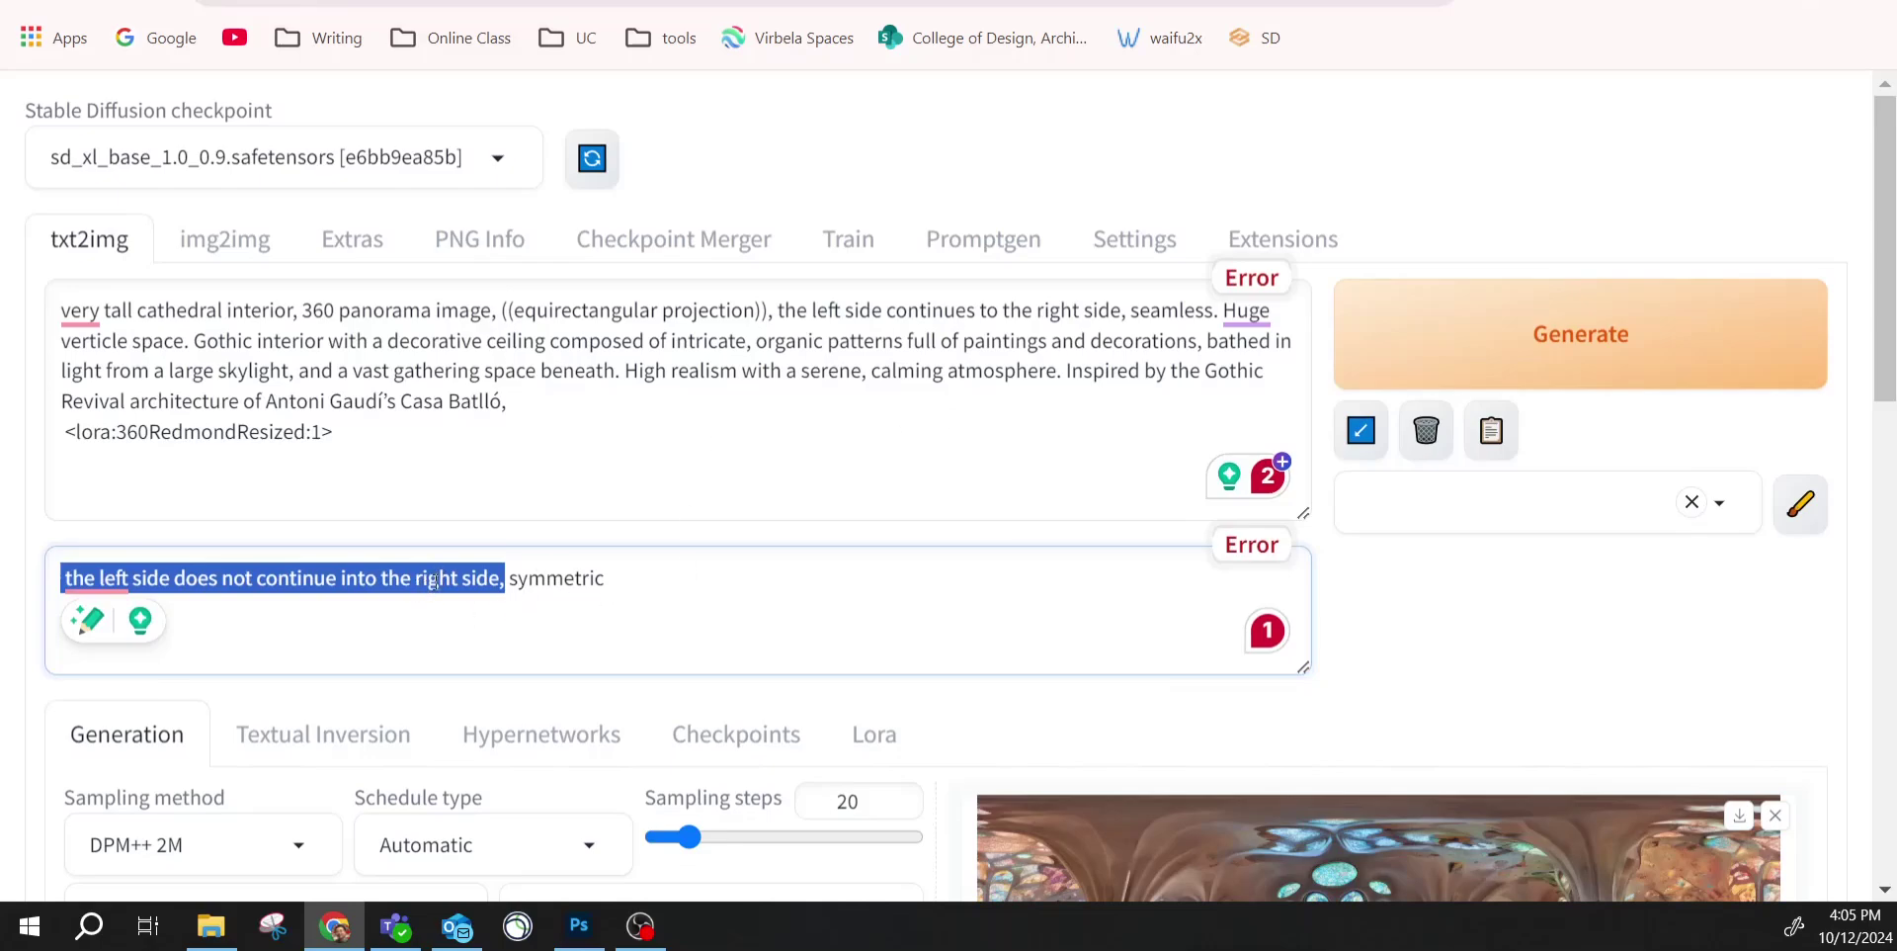
left_click_drag(779, 310, 1122, 313)
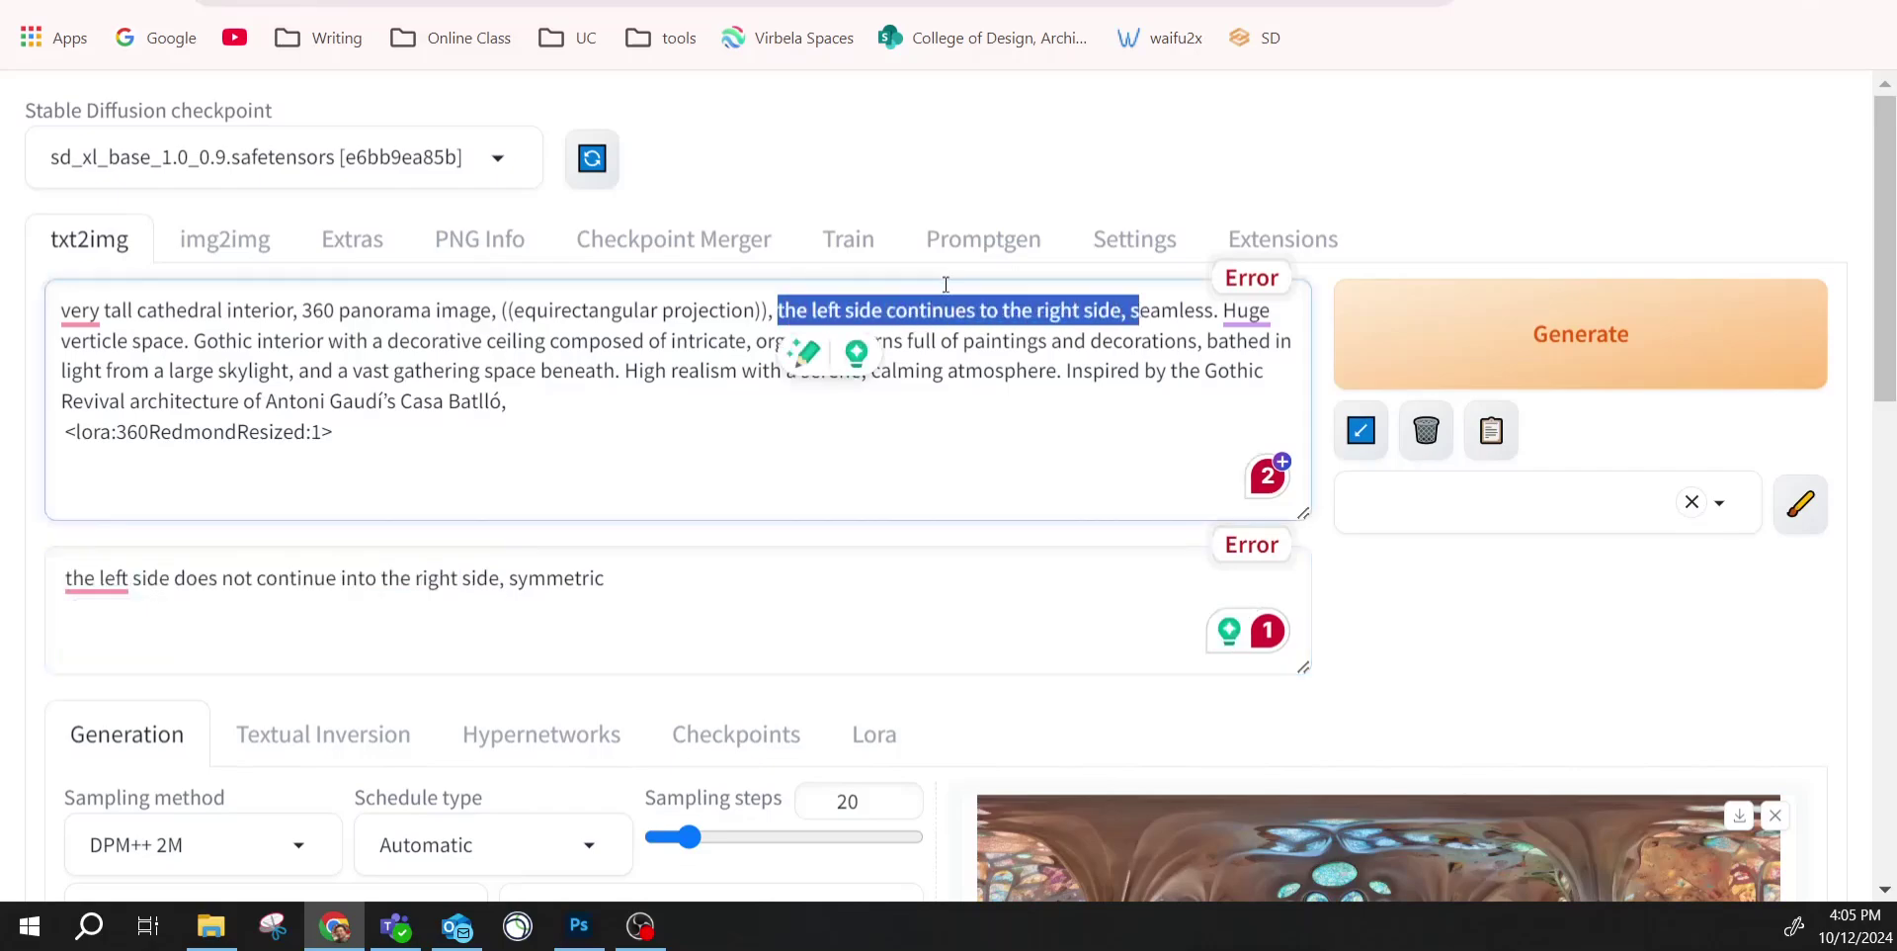
scroll(1389, 587, "down", 3)
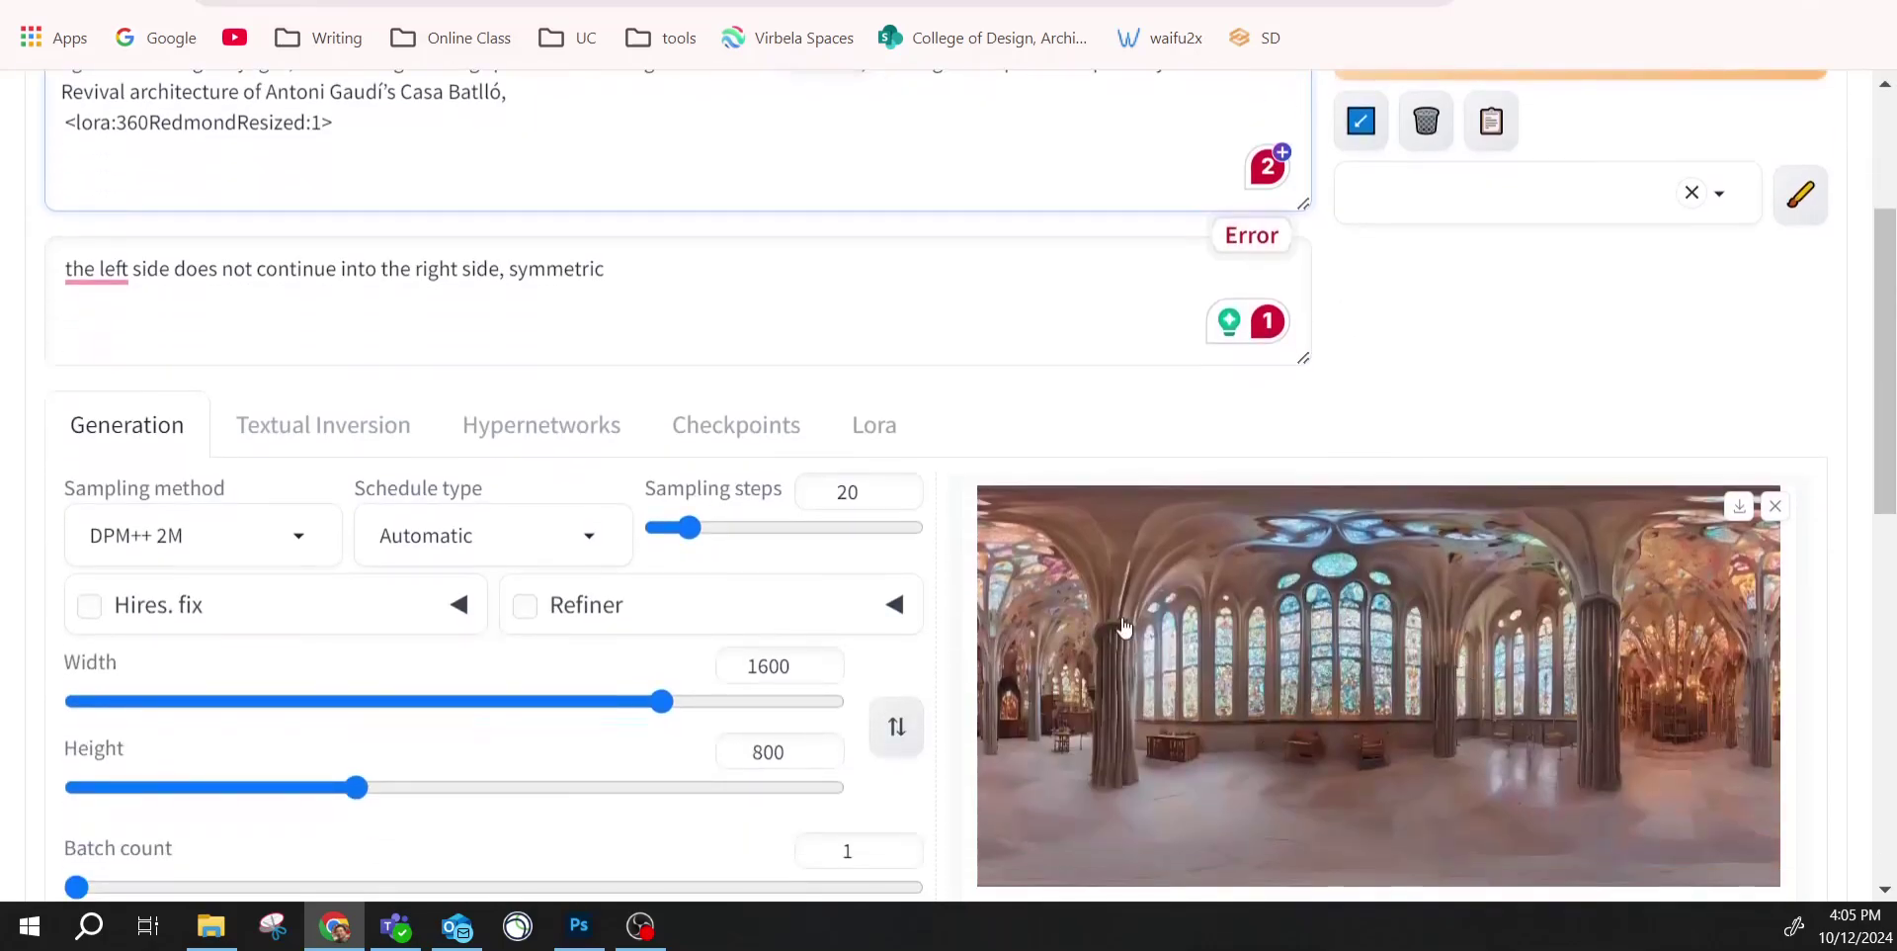
scroll(1096, 630, "up", 2)
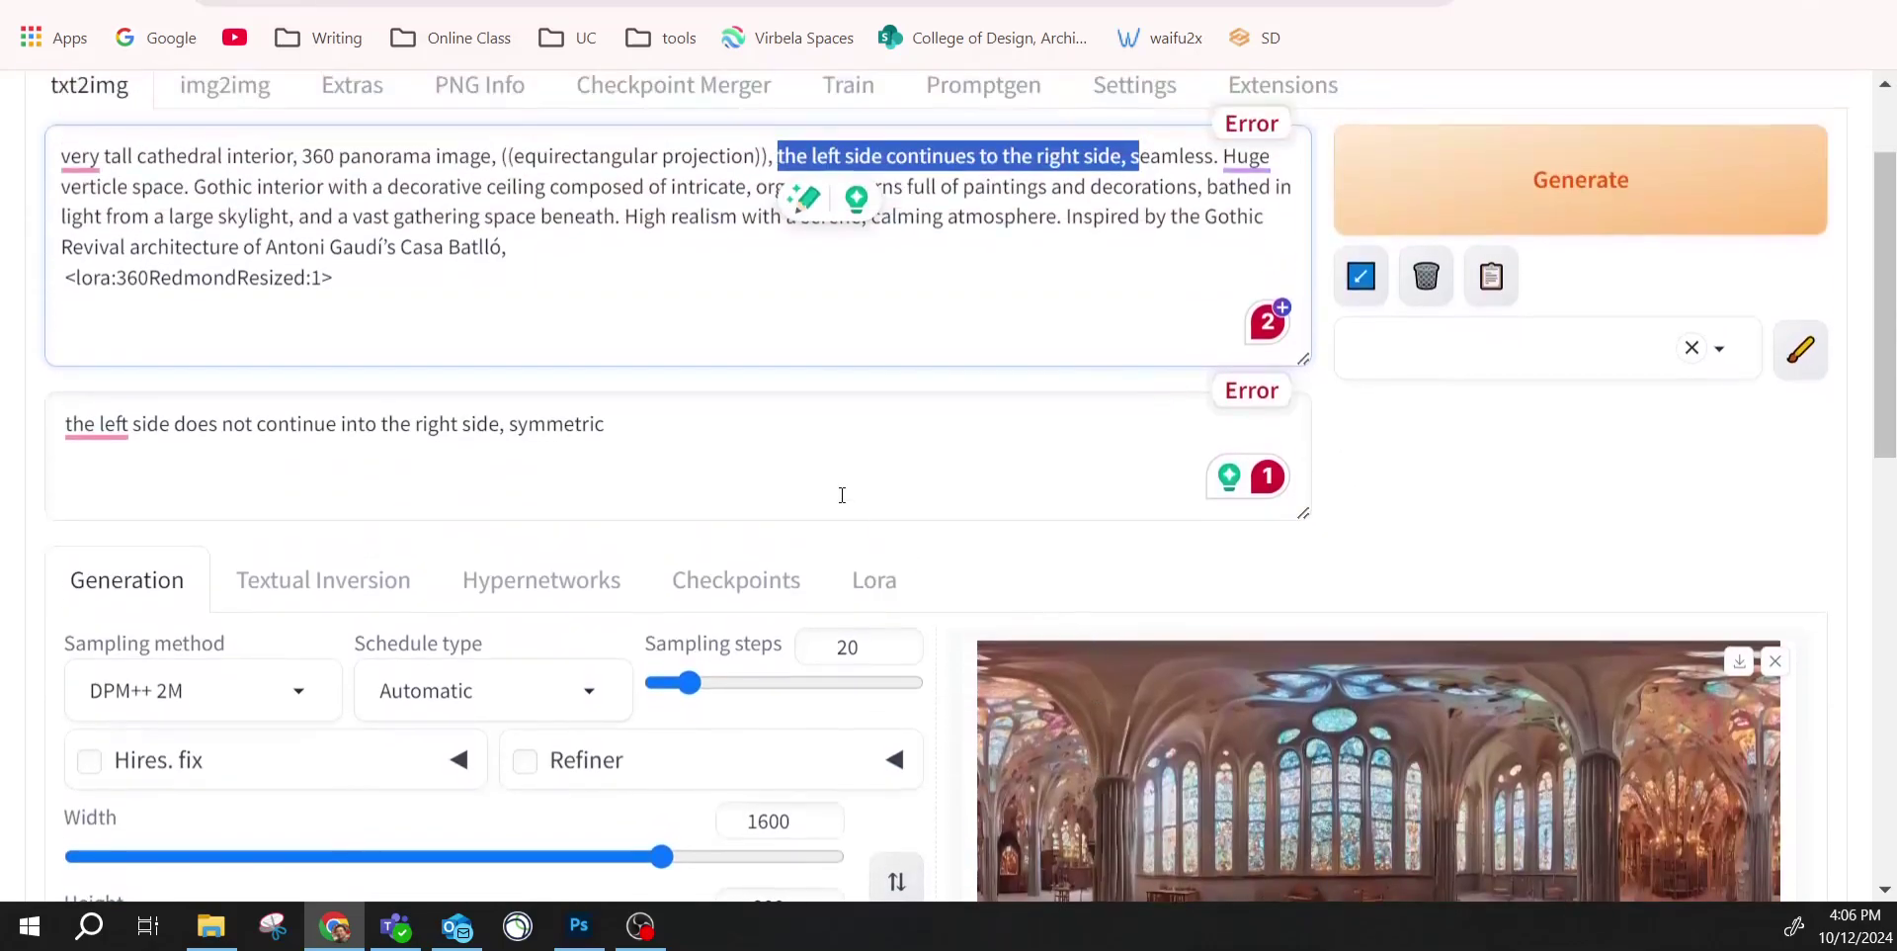
scroll(842, 495, "down", 3)
scroll(907, 423, "up", 3)
Drag 00005 from ARCH4001 into the 360 viewer, pan toward the floor, then return to WebUI.
key("ctrl+Tab")
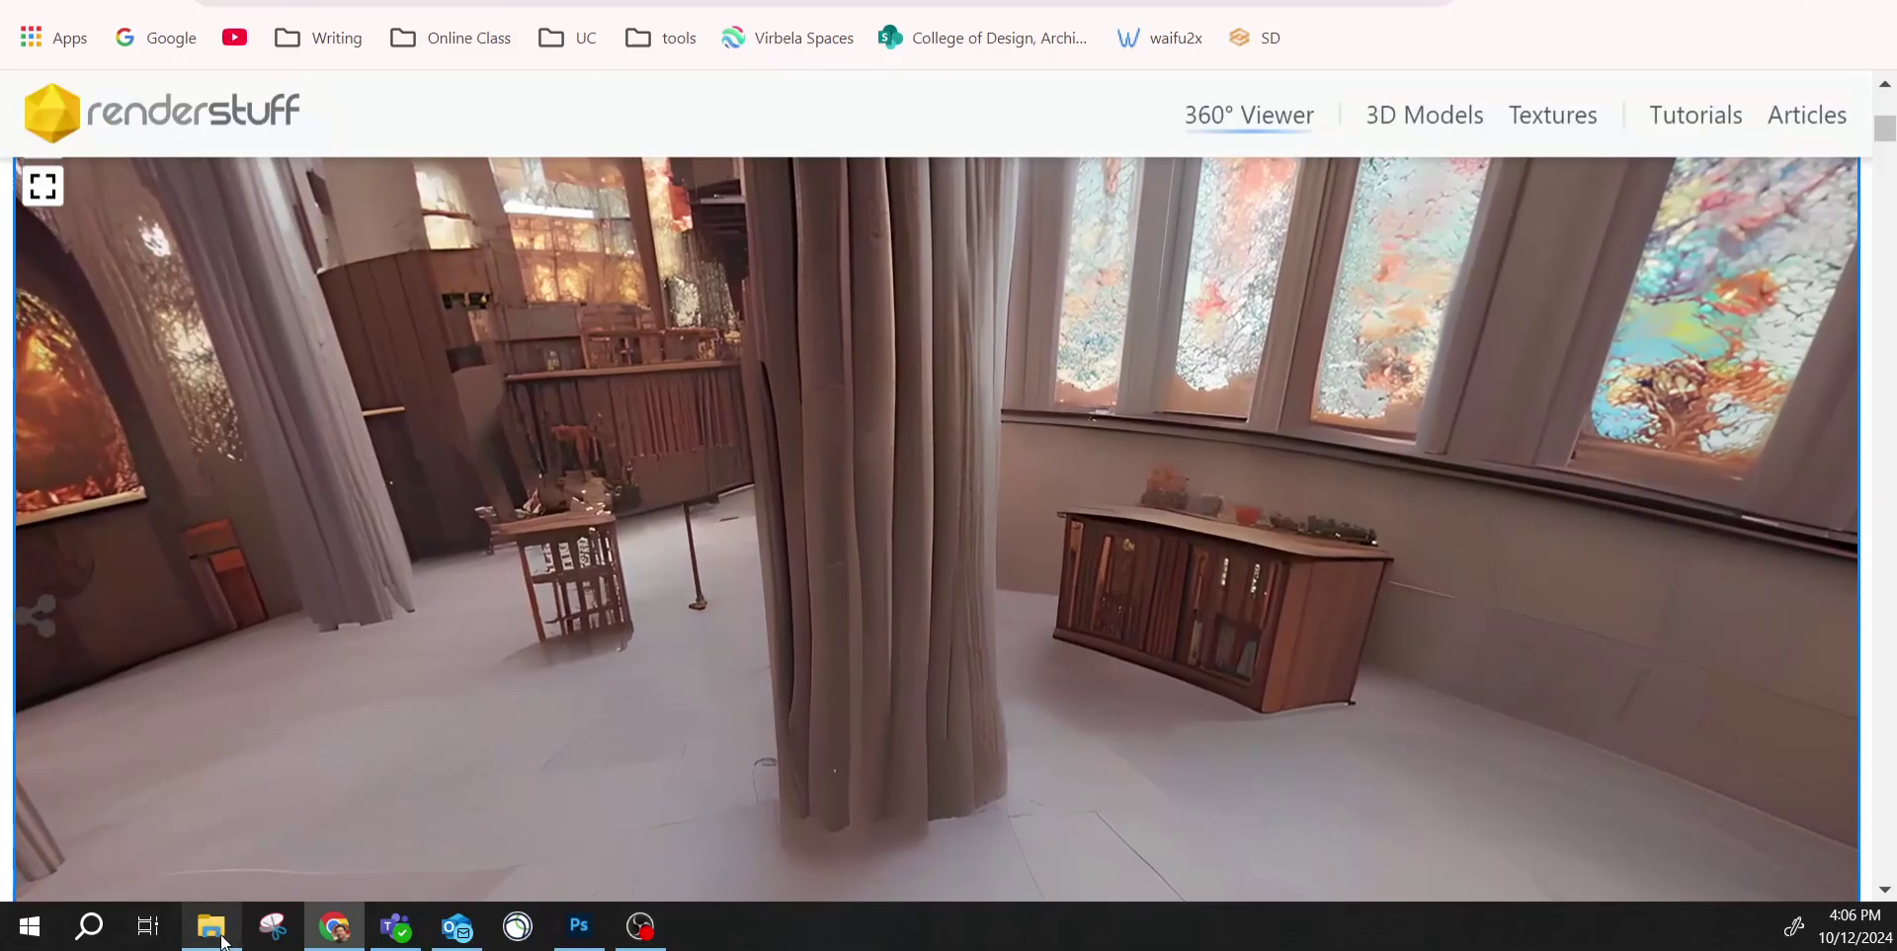
mouse_move(224, 940)
left_click(203, 821)
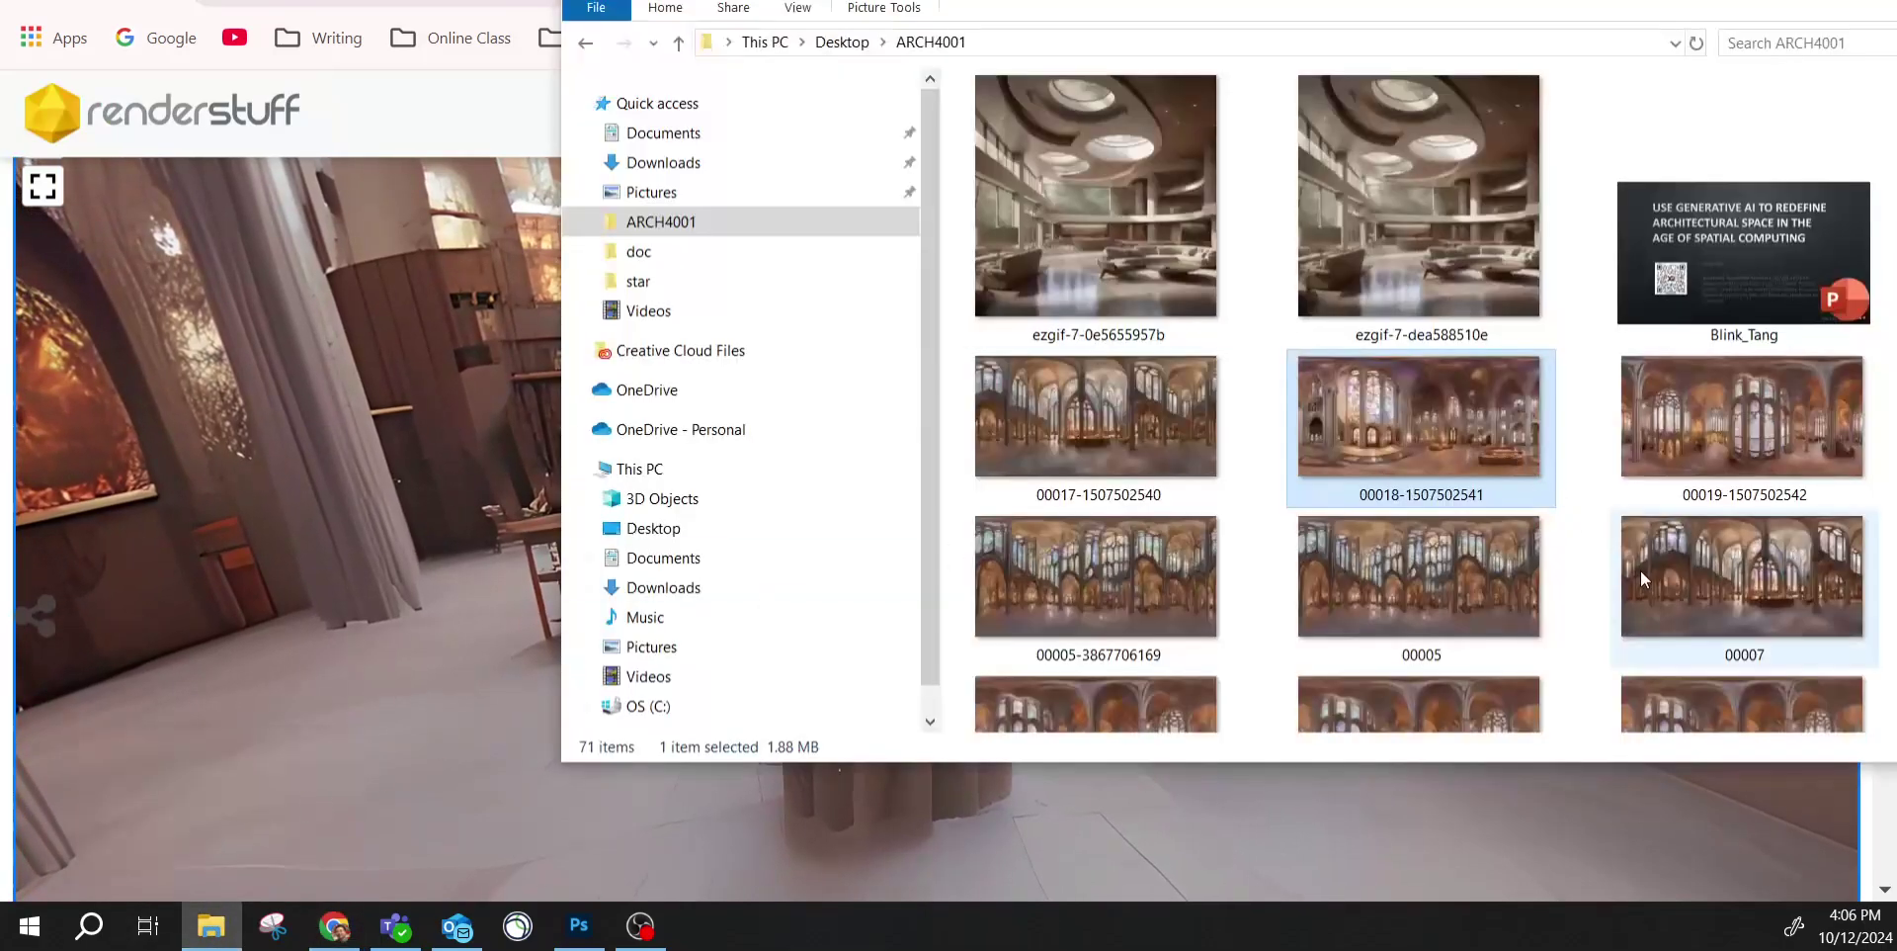
scroll(1645, 573, "down", 3)
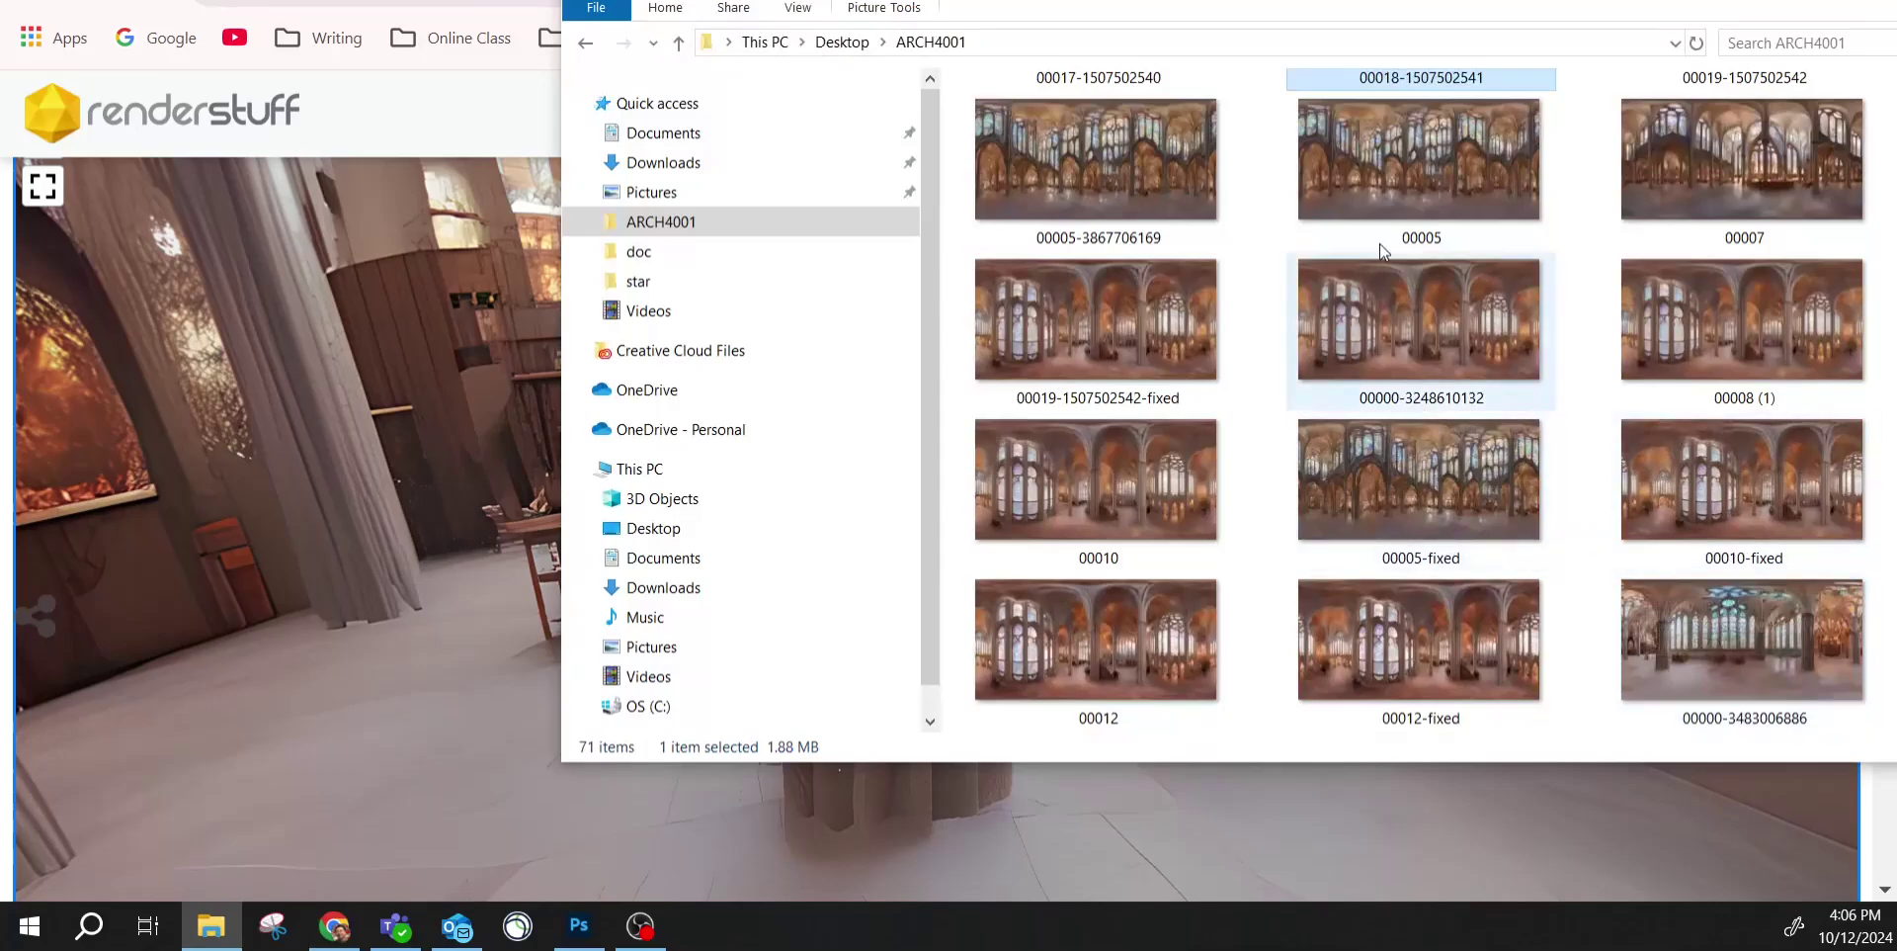
mouse_move(1423, 175)
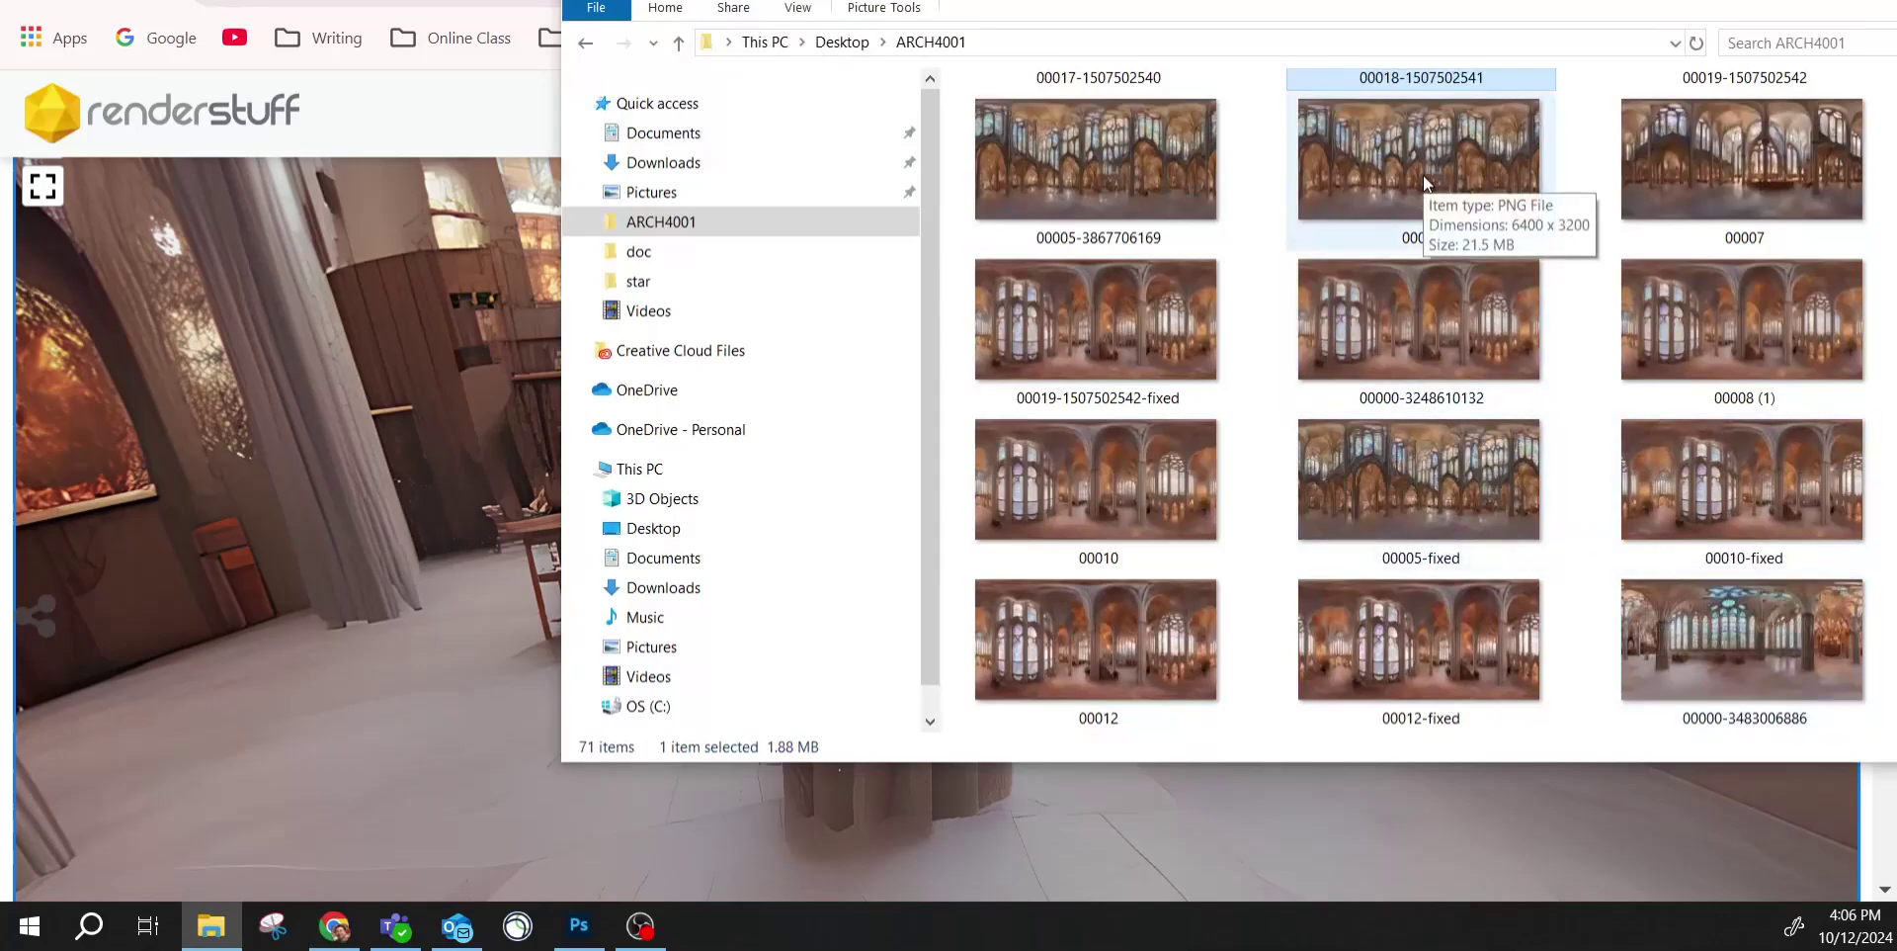
left_click_drag(1423, 175, 240, 489)
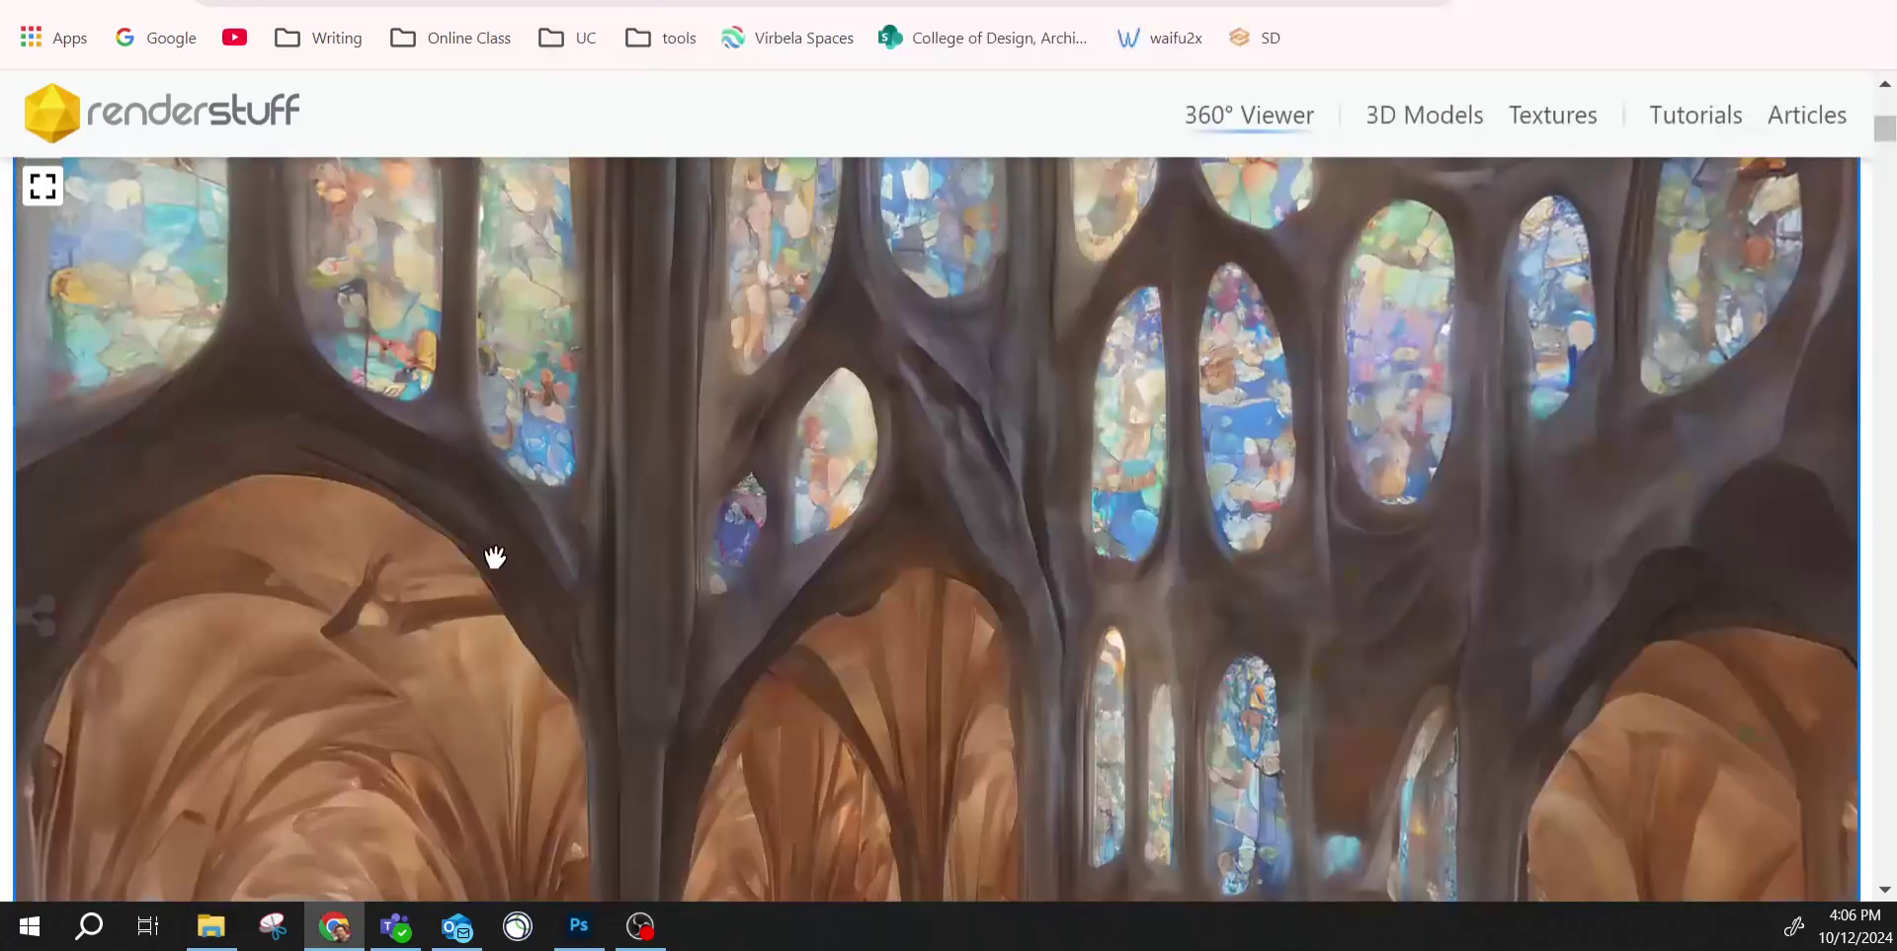
left_click_drag(495, 557, 929, 415)
key("ctrl+Tab")
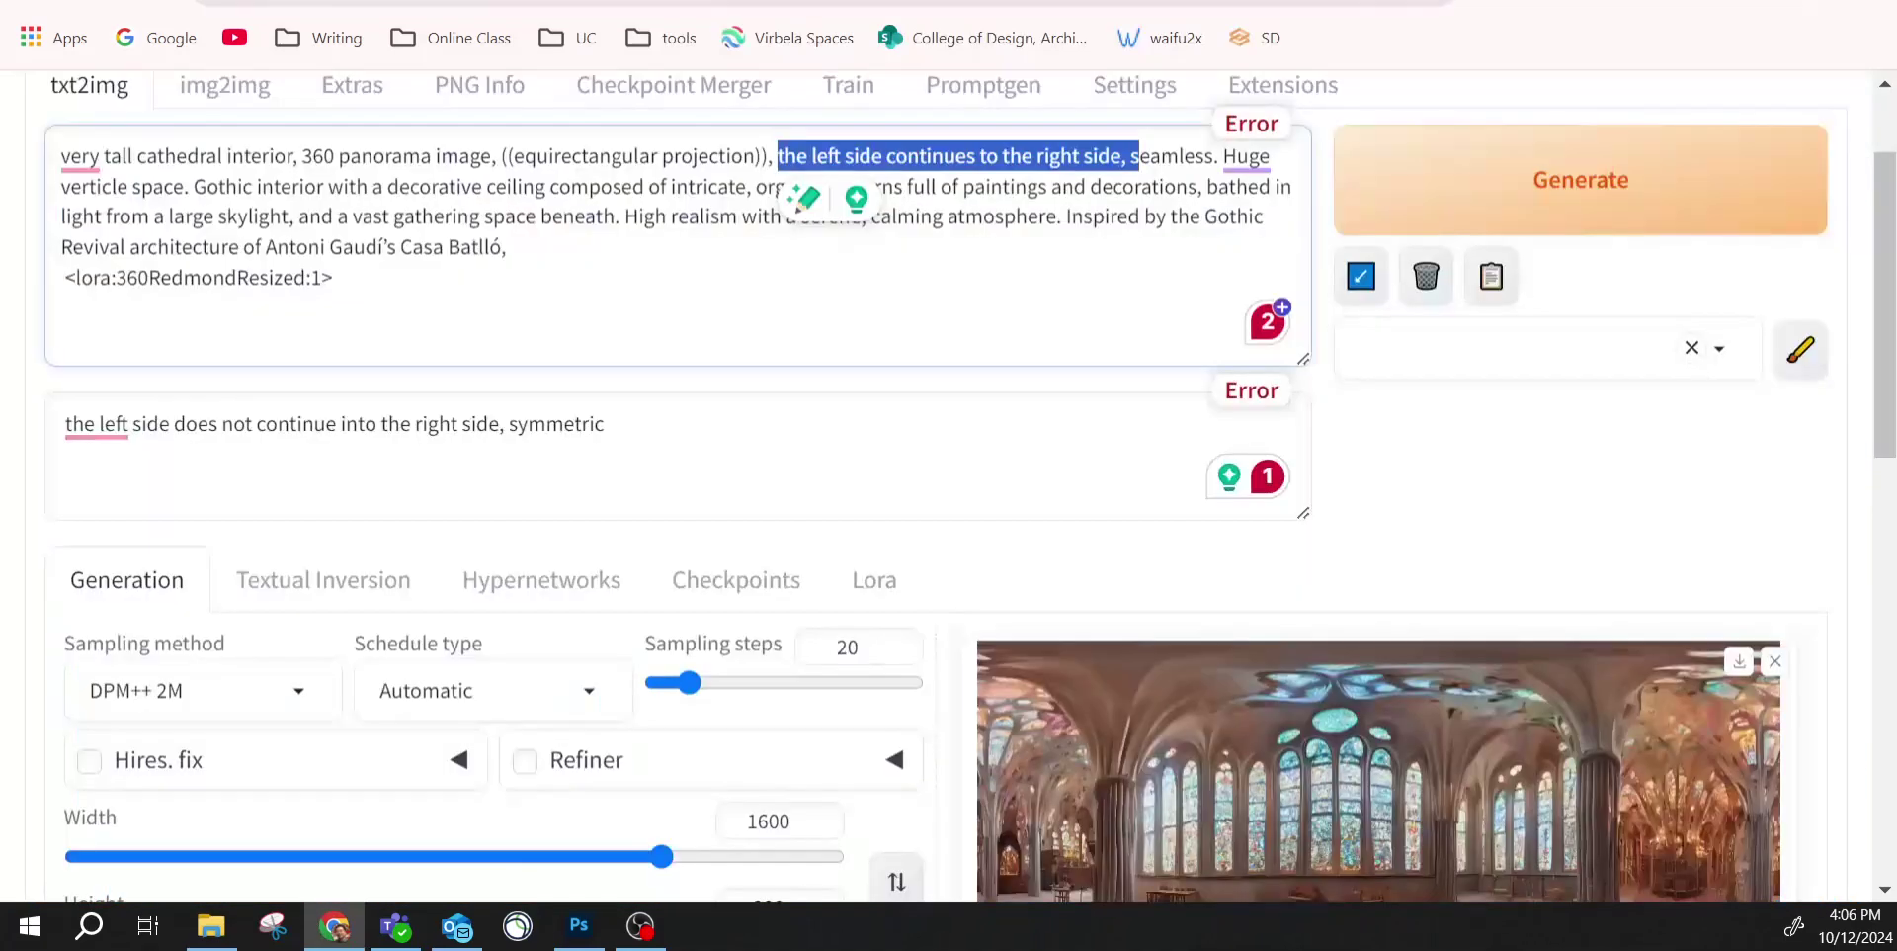
Show the Extras Upscaler 1 list with SwinIR 4x, then tilt the viewer up to the stained-glass ceiling.
scroll(294, 238, "up", 2)
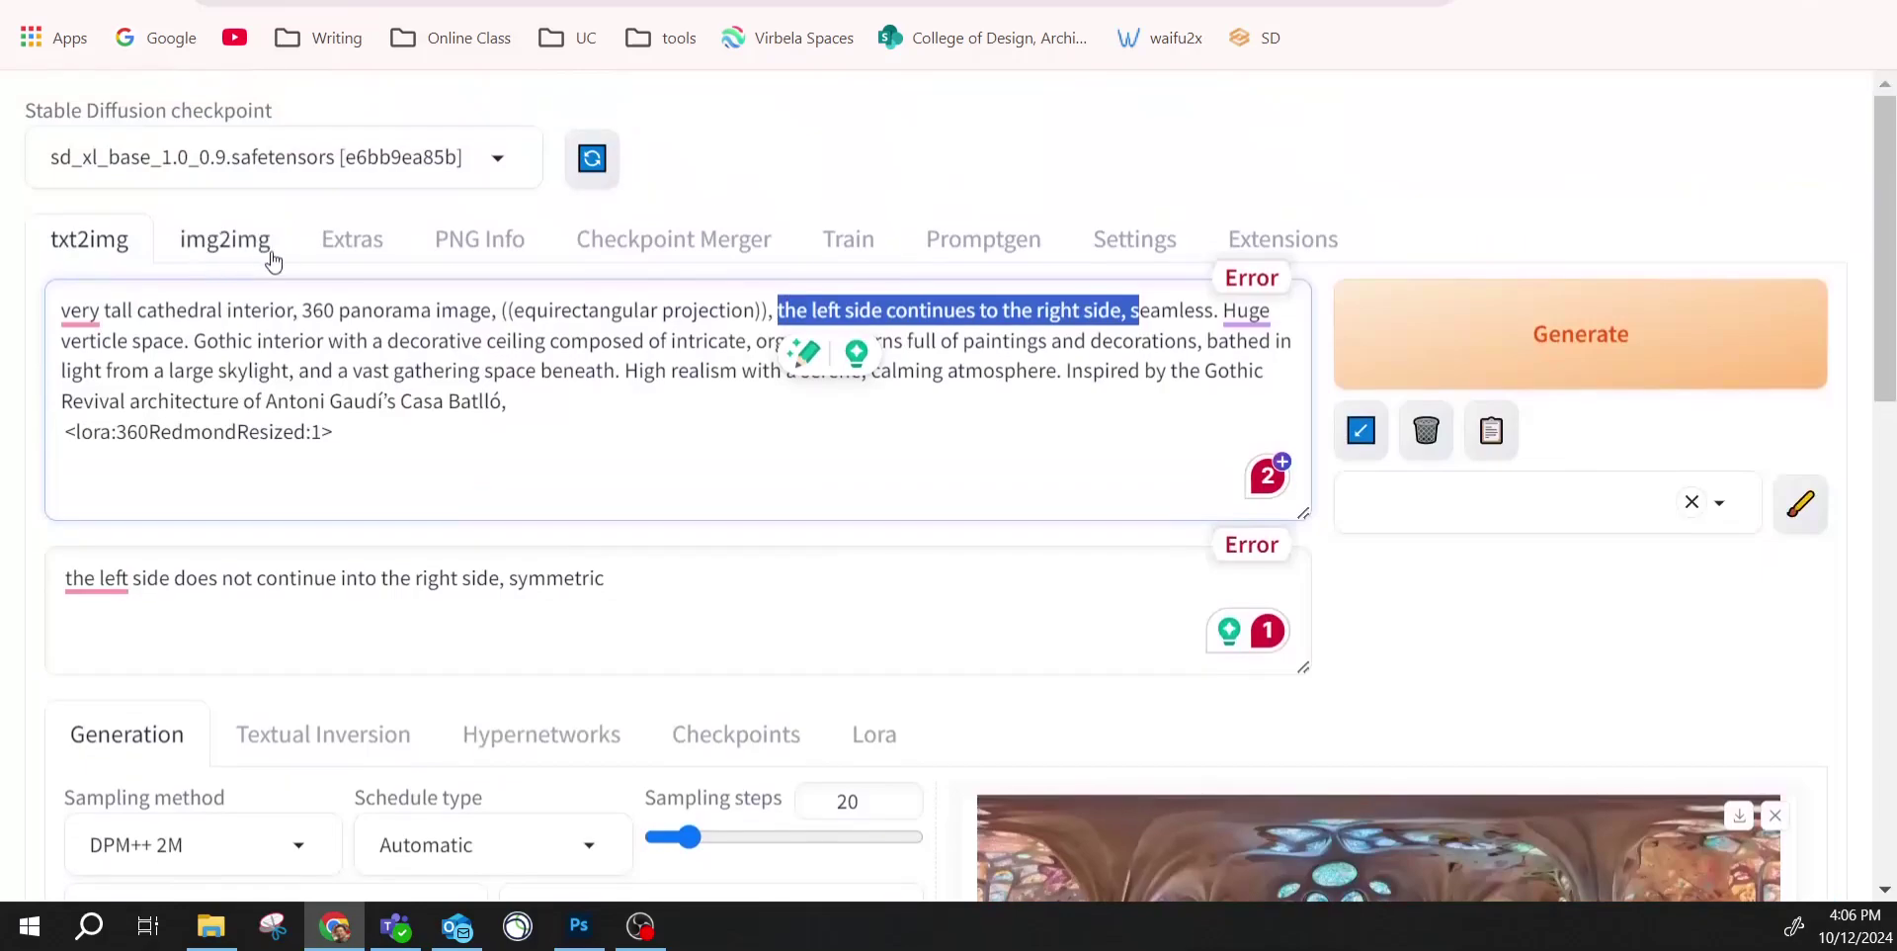
left_click(350, 245)
scroll(563, 555, "down", 8)
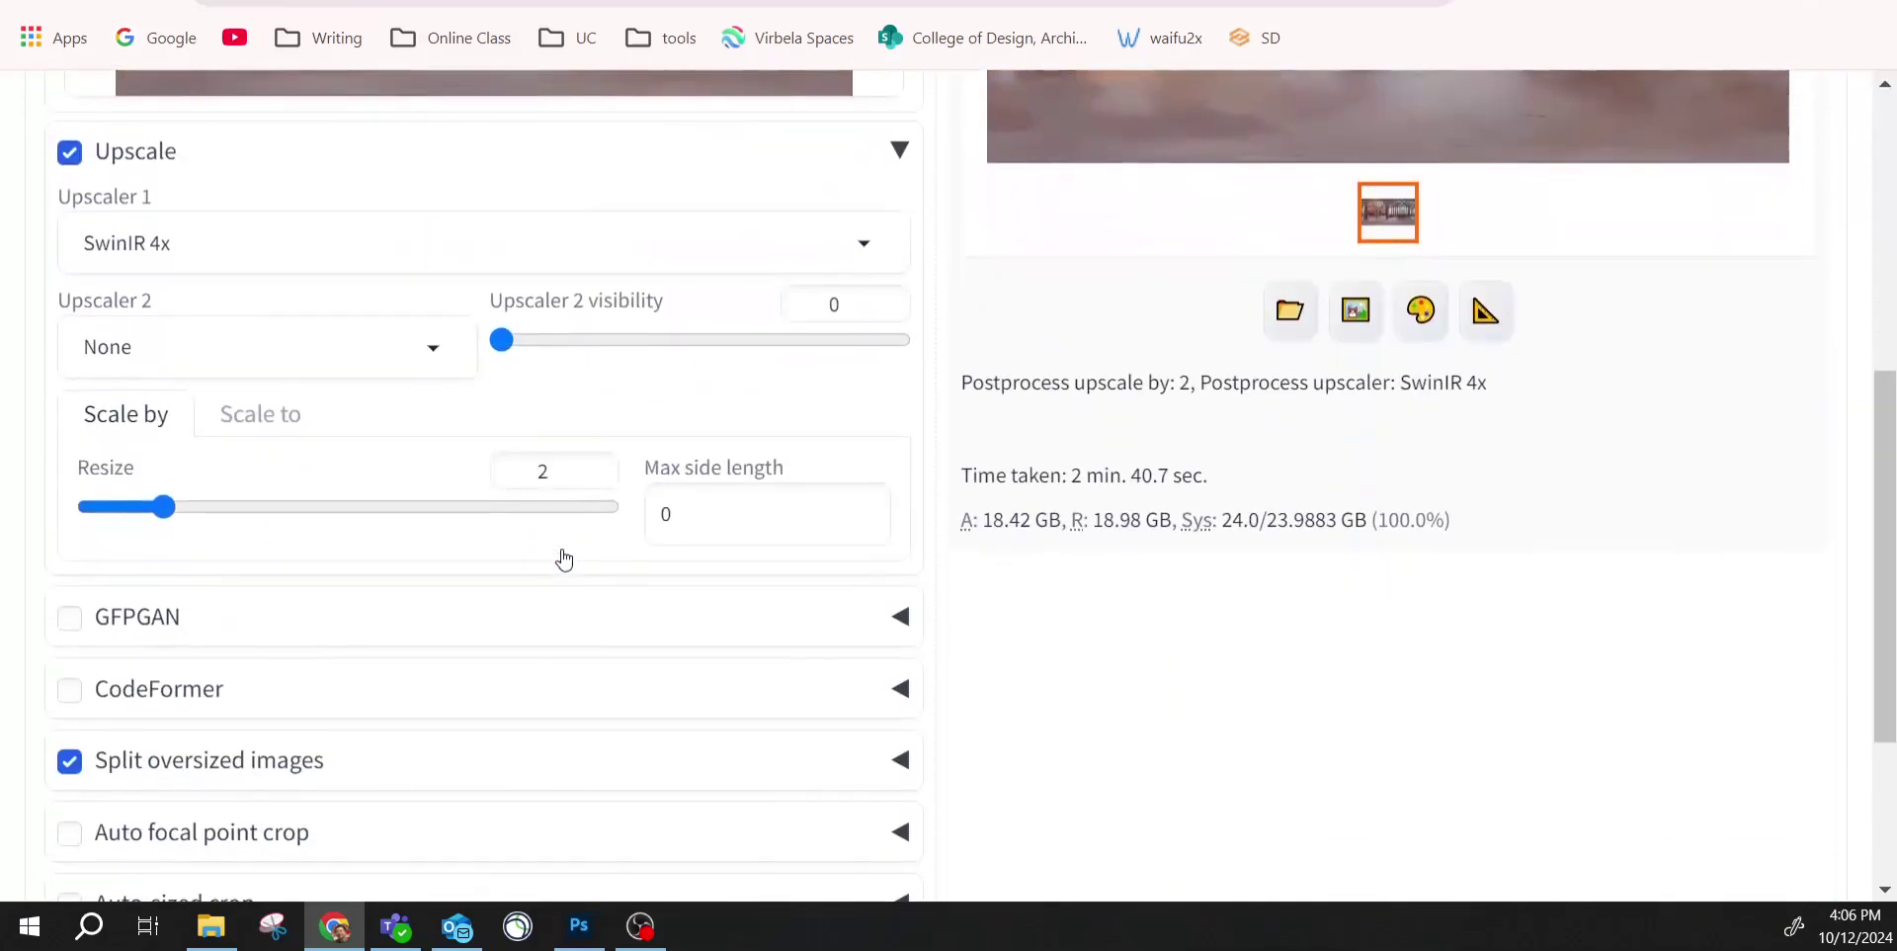
left_click(425, 243)
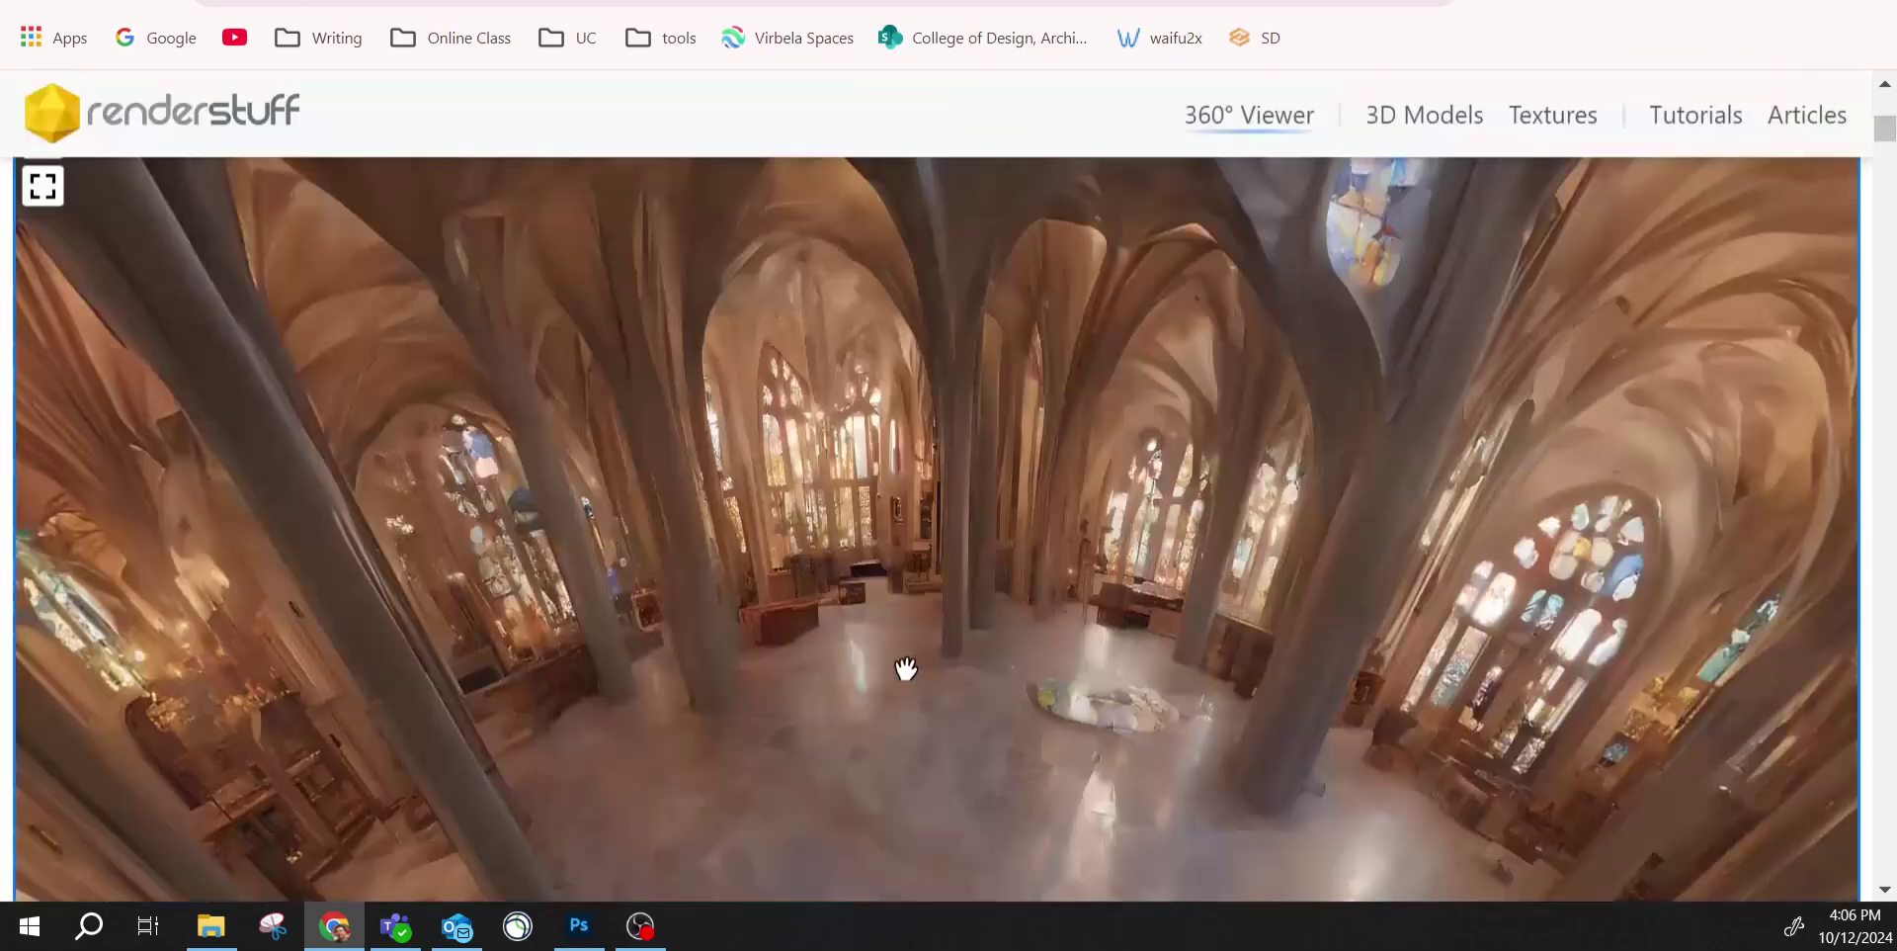
left_click_drag(905, 669, 712, 692)
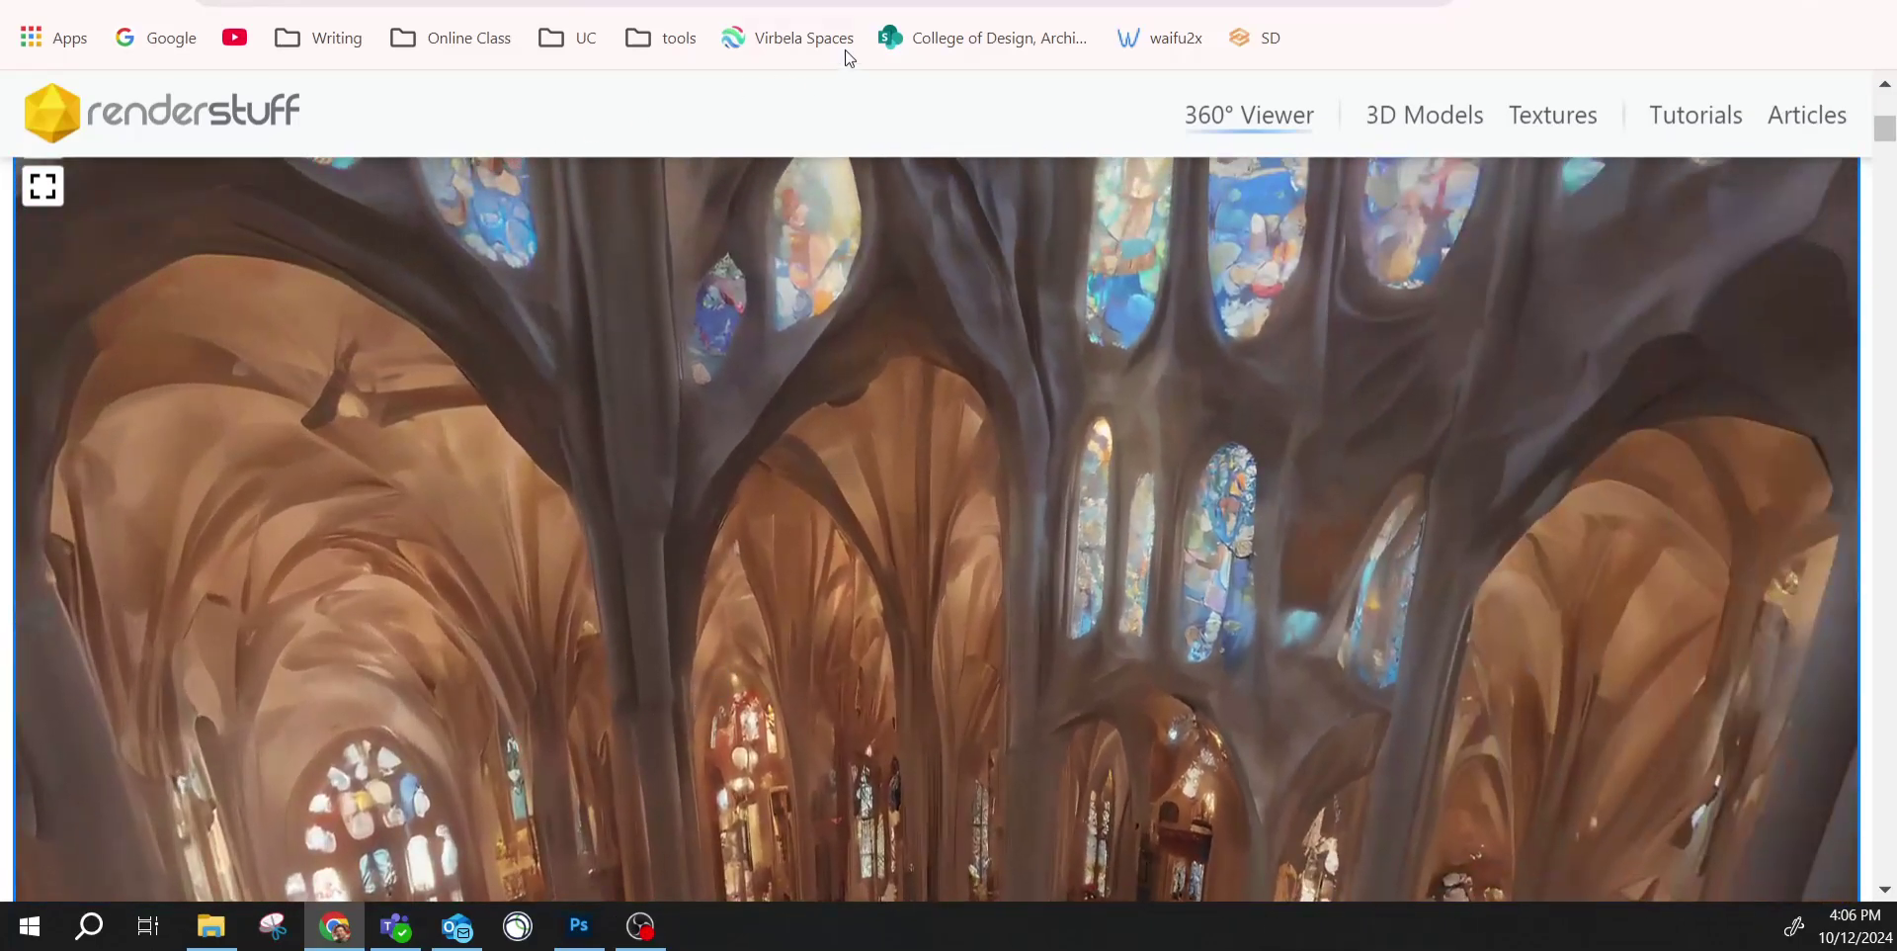
Drag the 00012 panorama from the ARCH4001 folder into the 360 viewer.
left_click(210, 926)
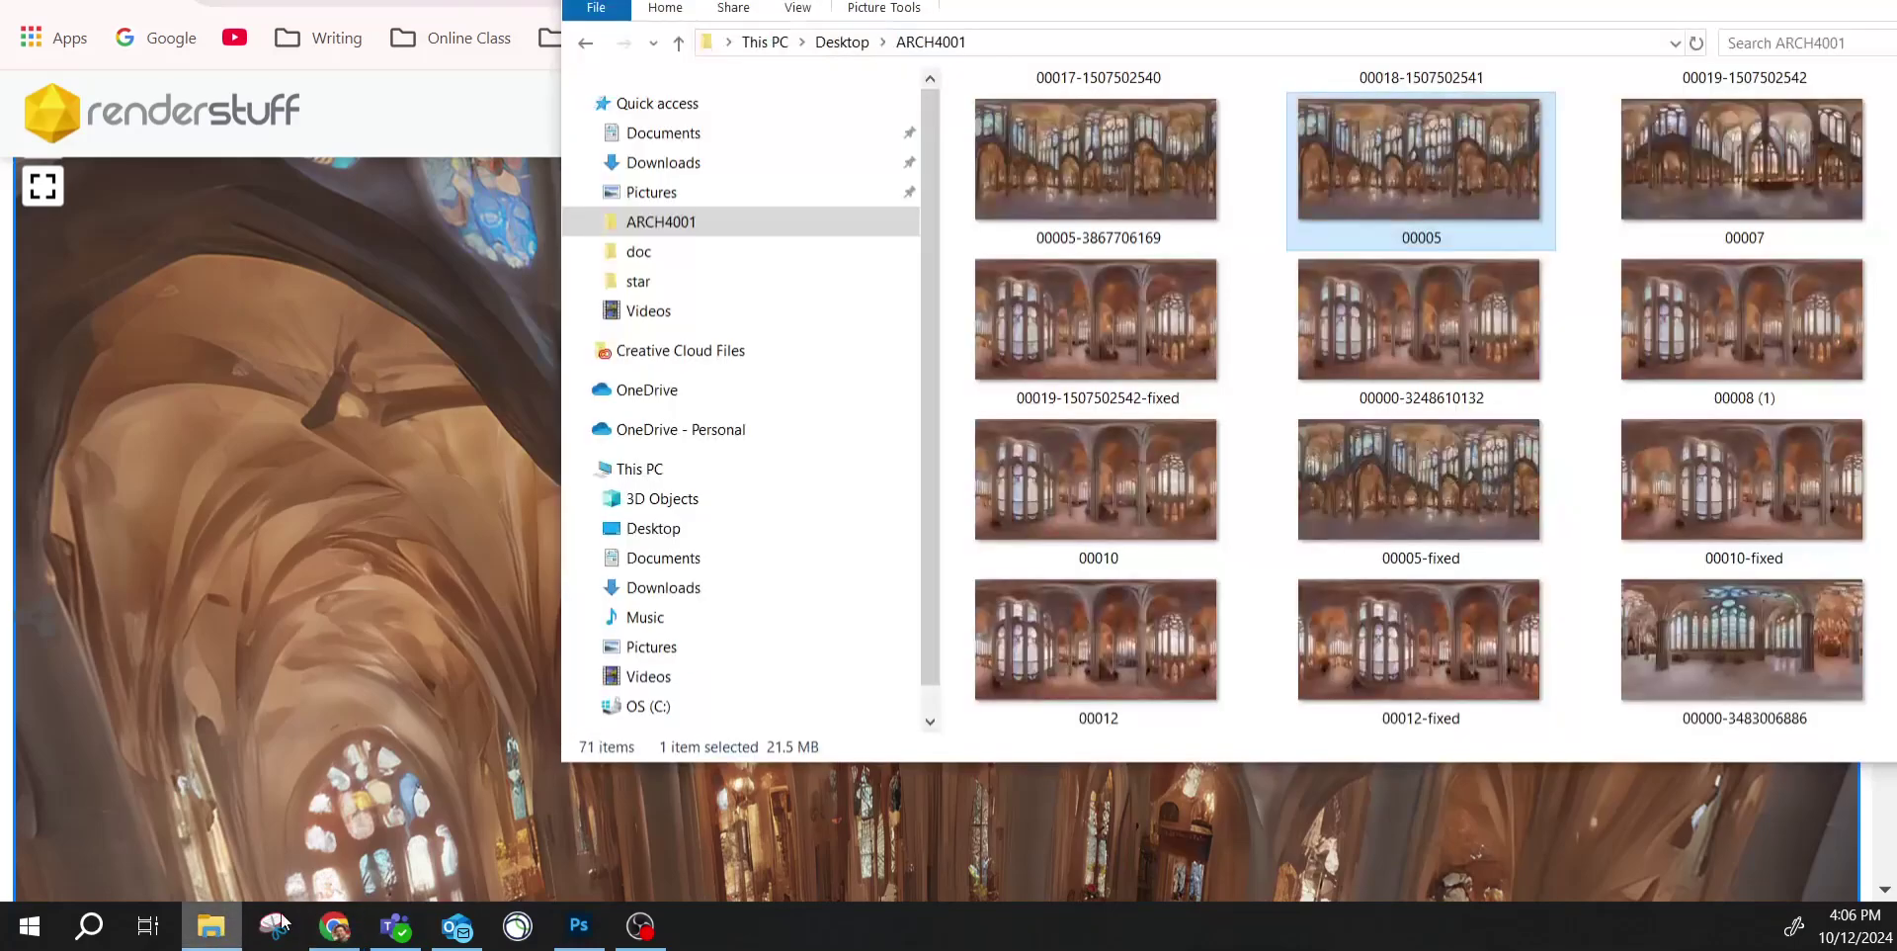
scroll(1581, 454, "up", 3)
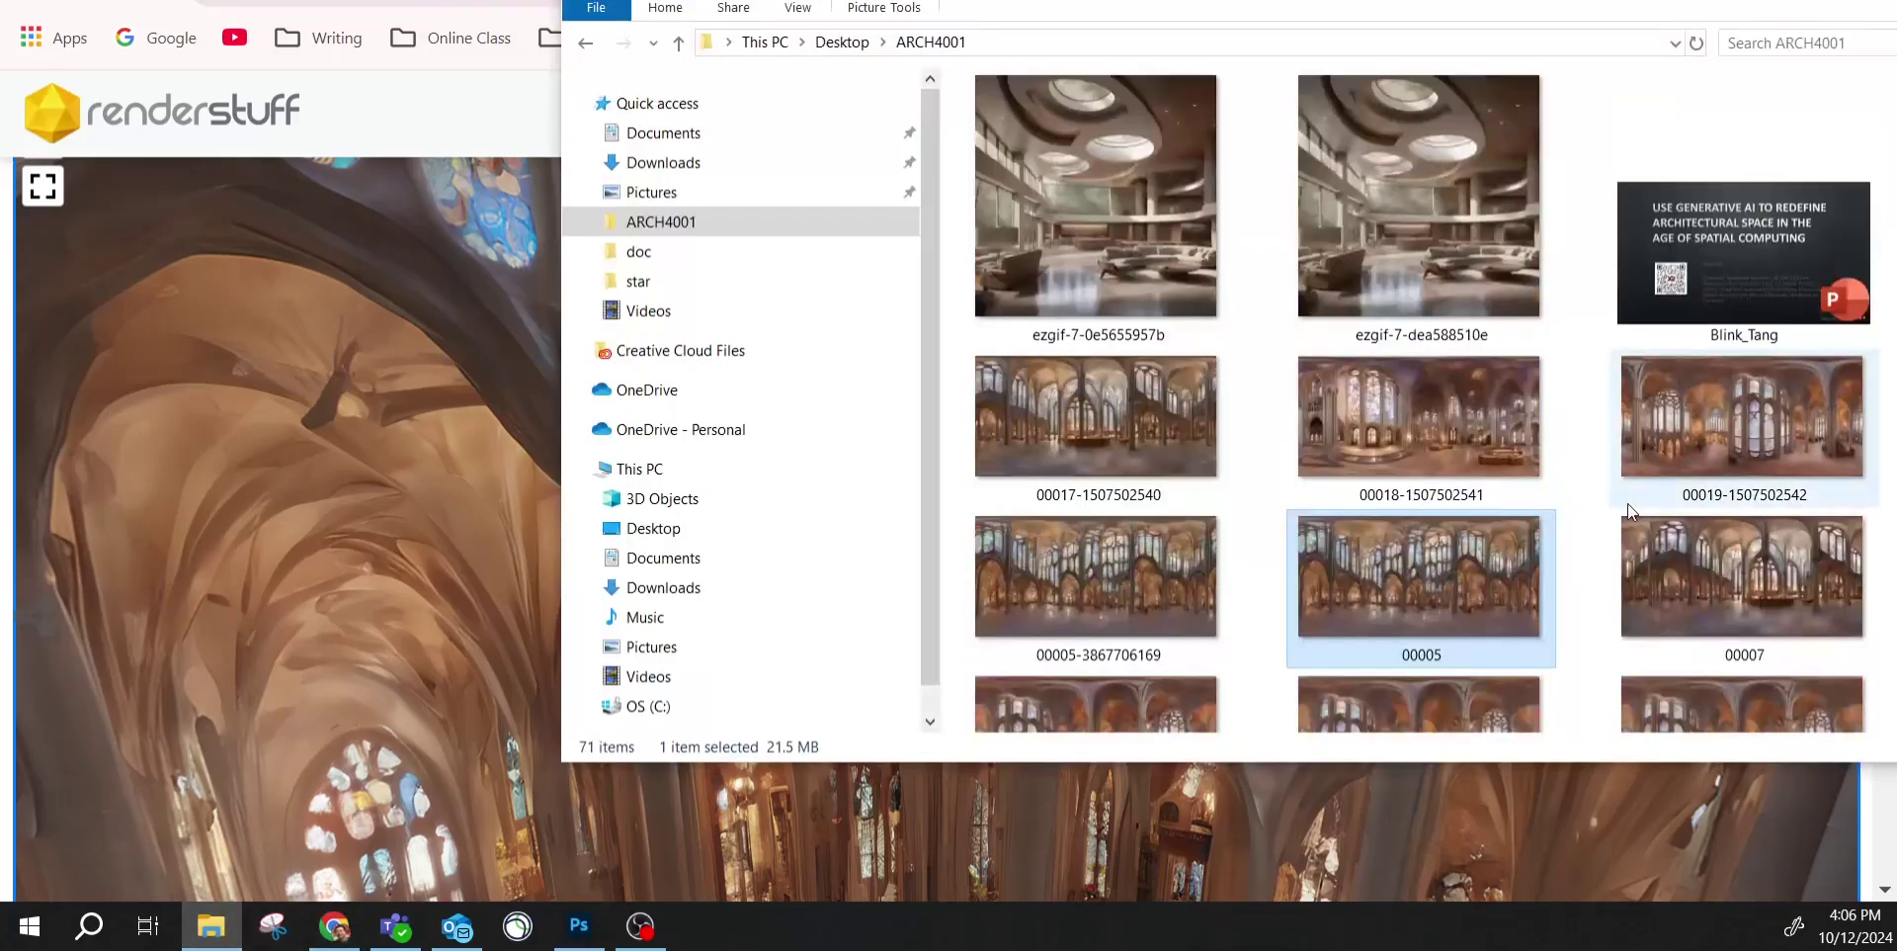
scroll(1707, 583, "down", 3)
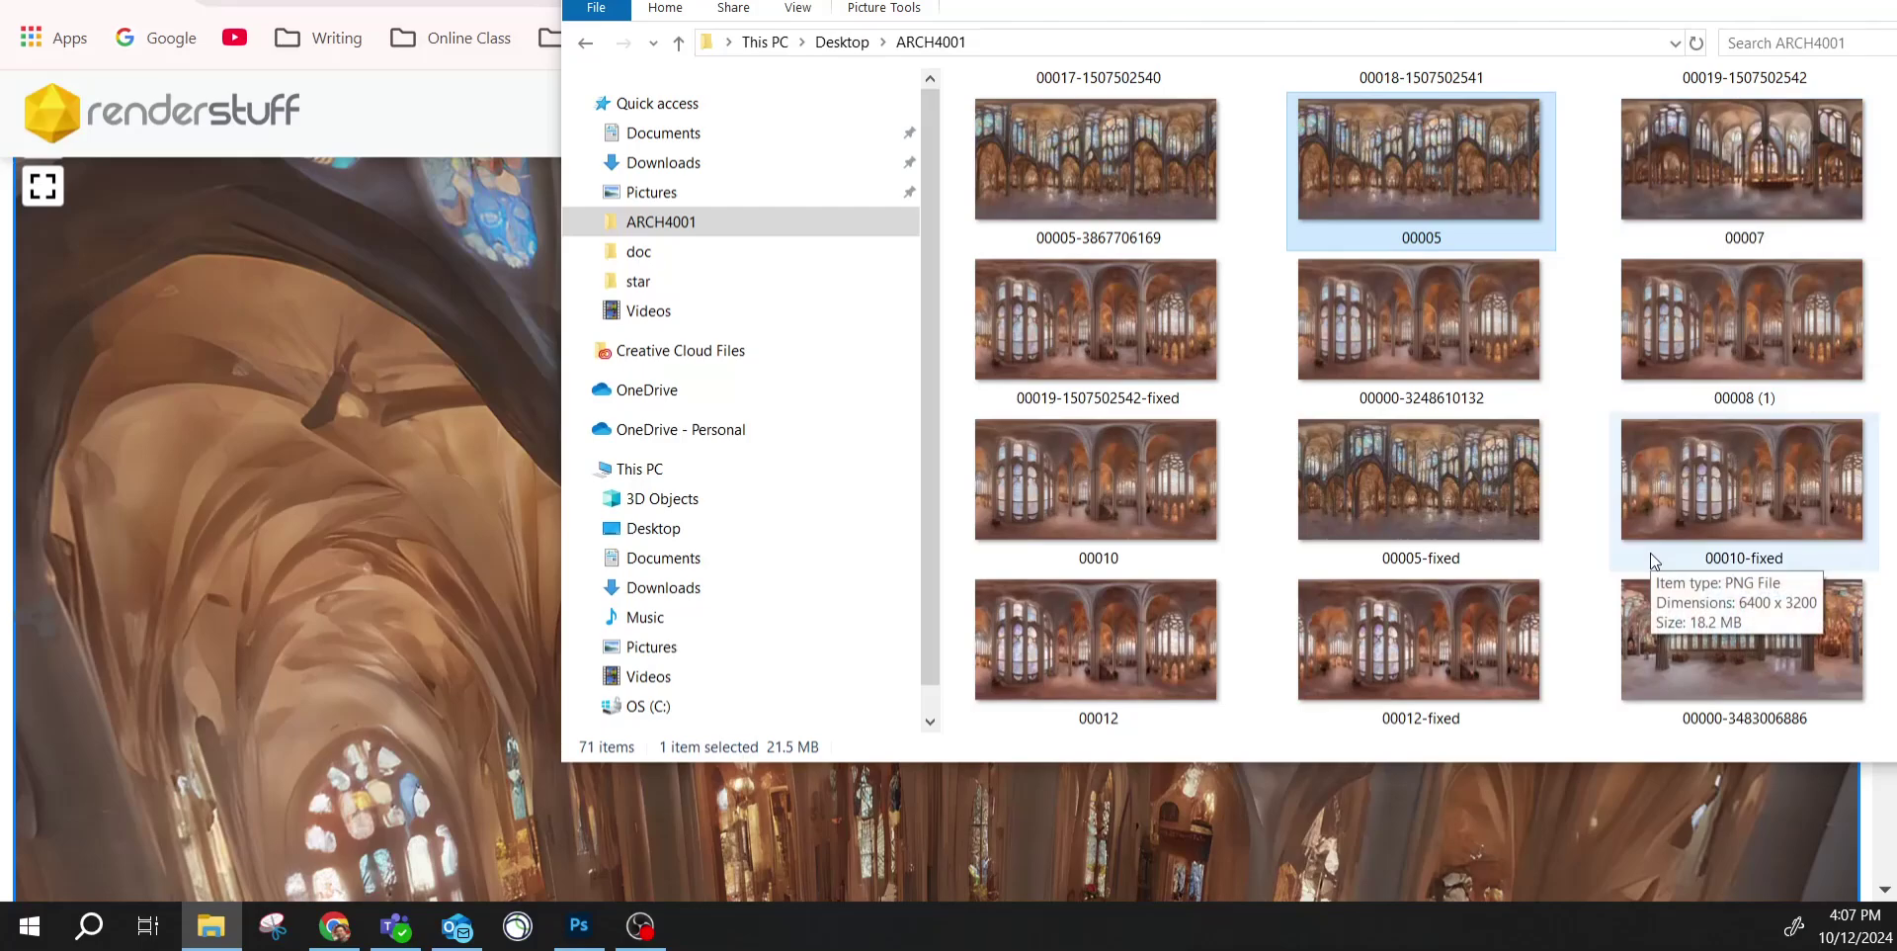
scroll(1654, 559, "down", 1)
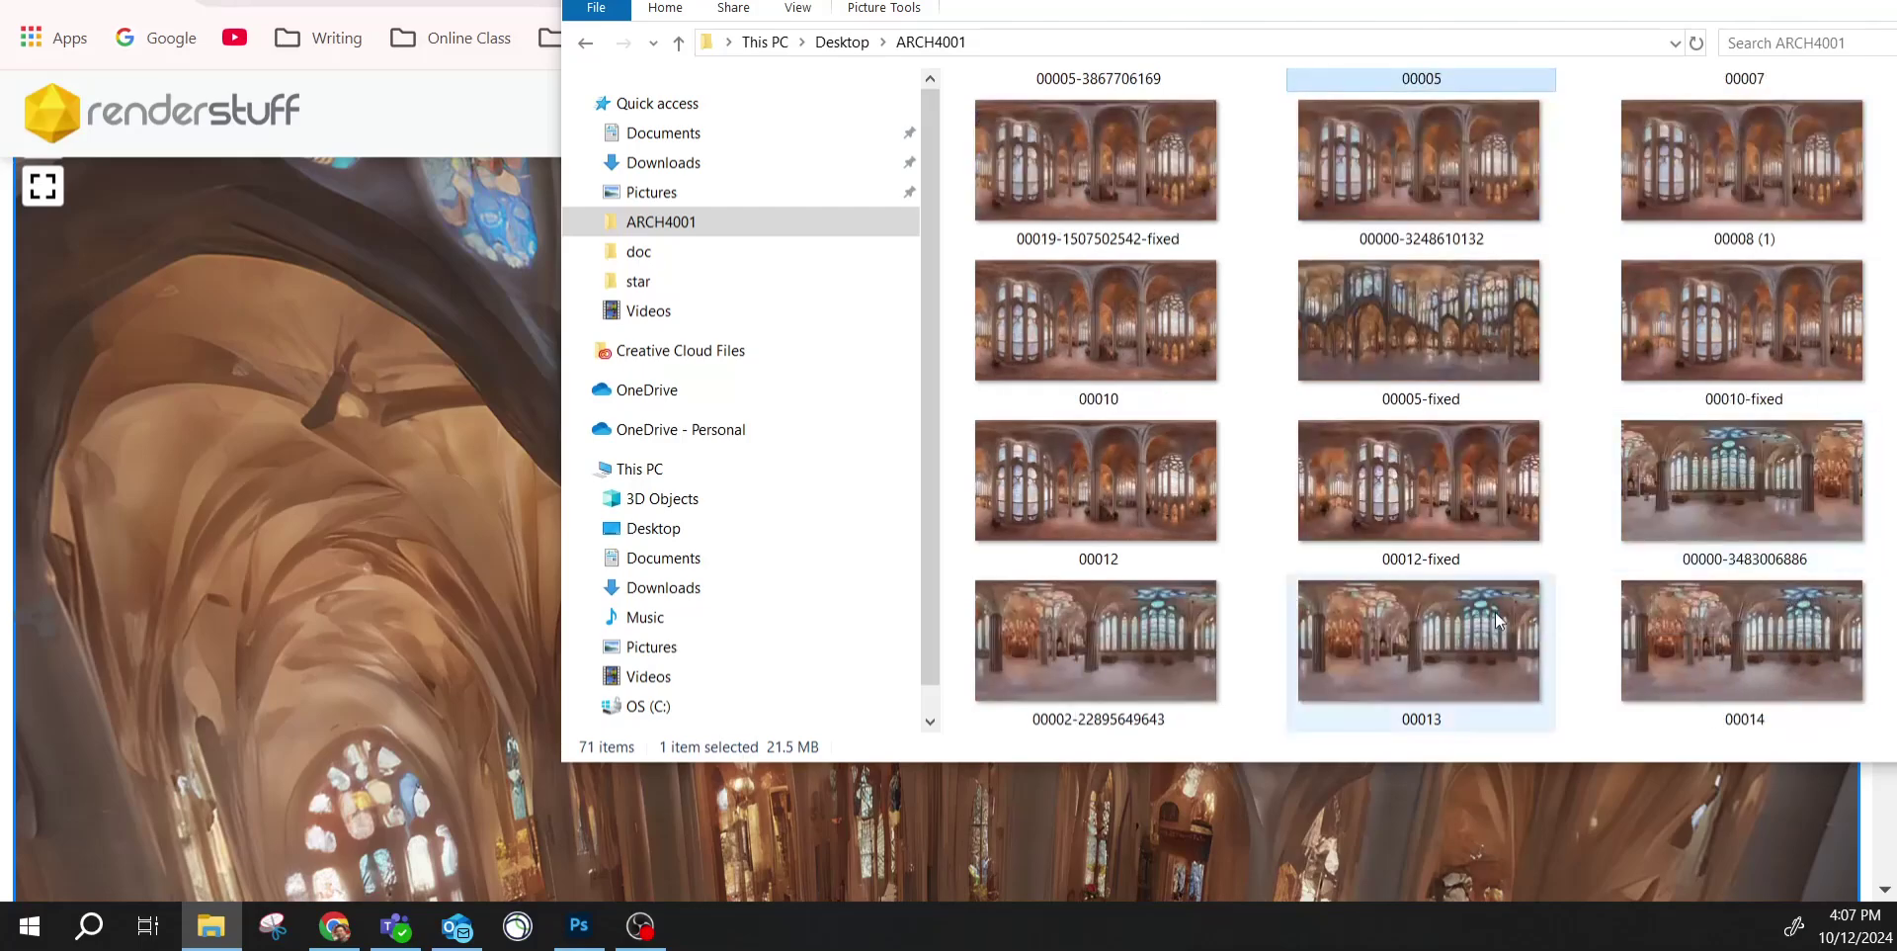
mouse_move(1102, 476)
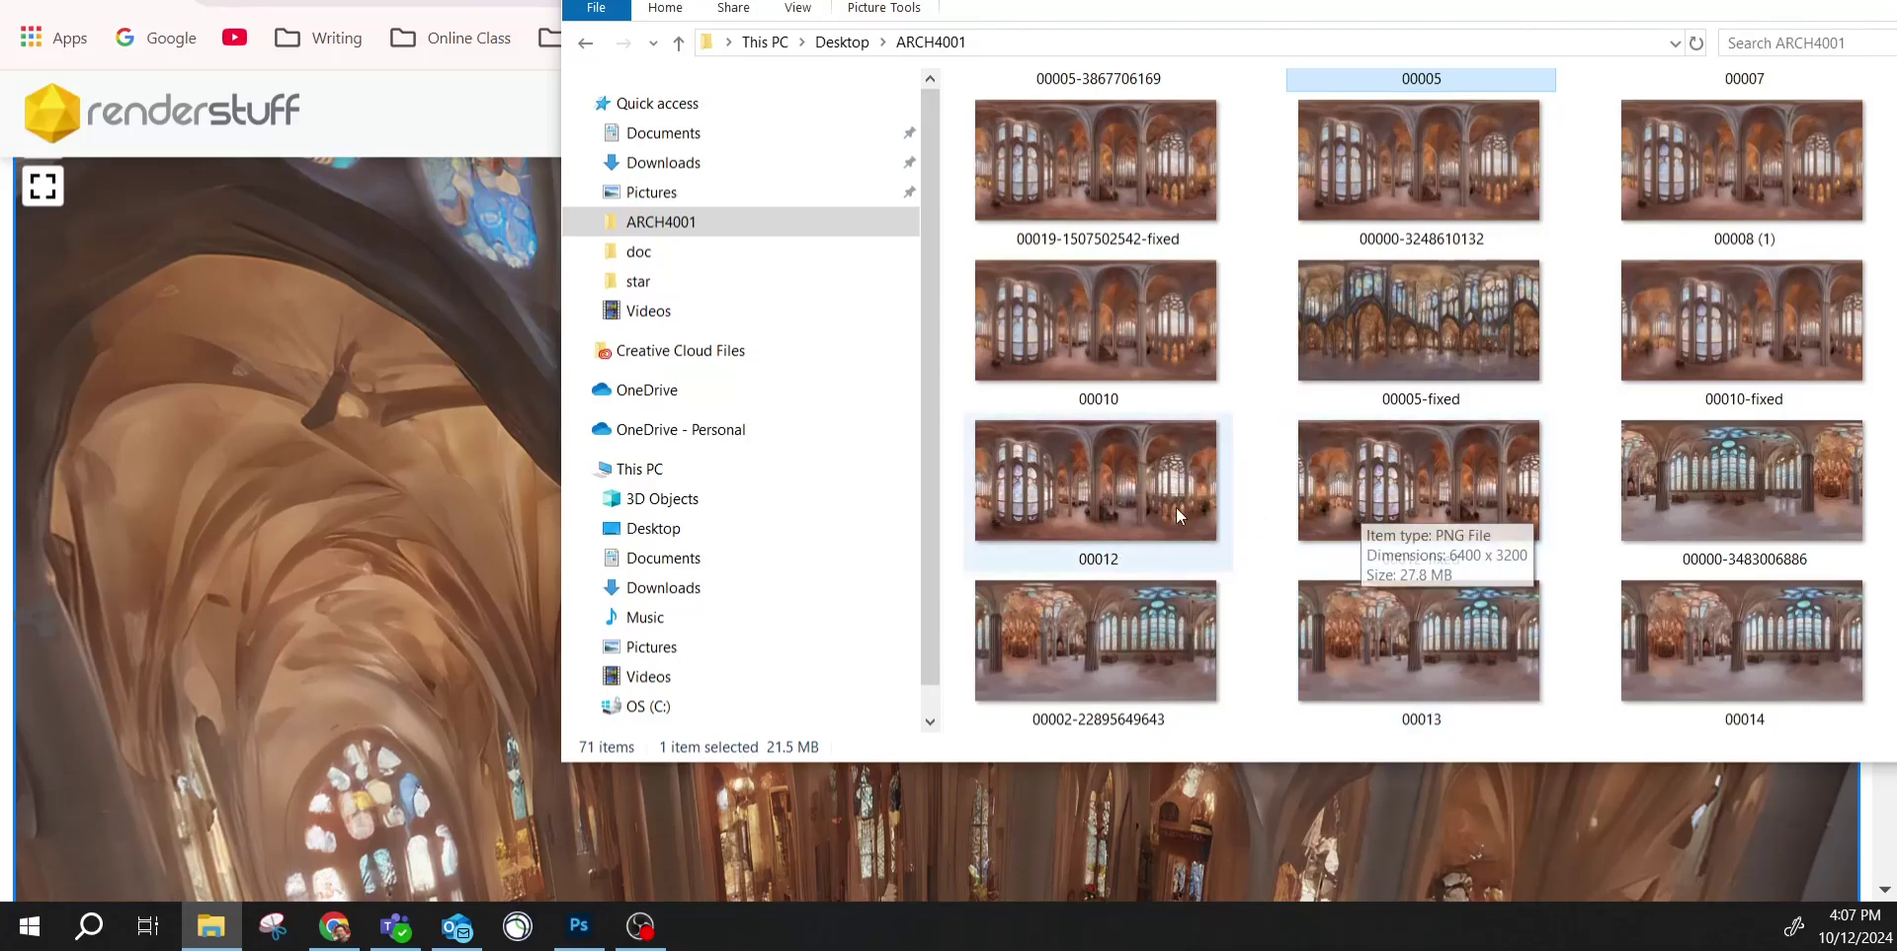
left_click(1155, 507)
left_click_drag(1153, 507, 308, 593)
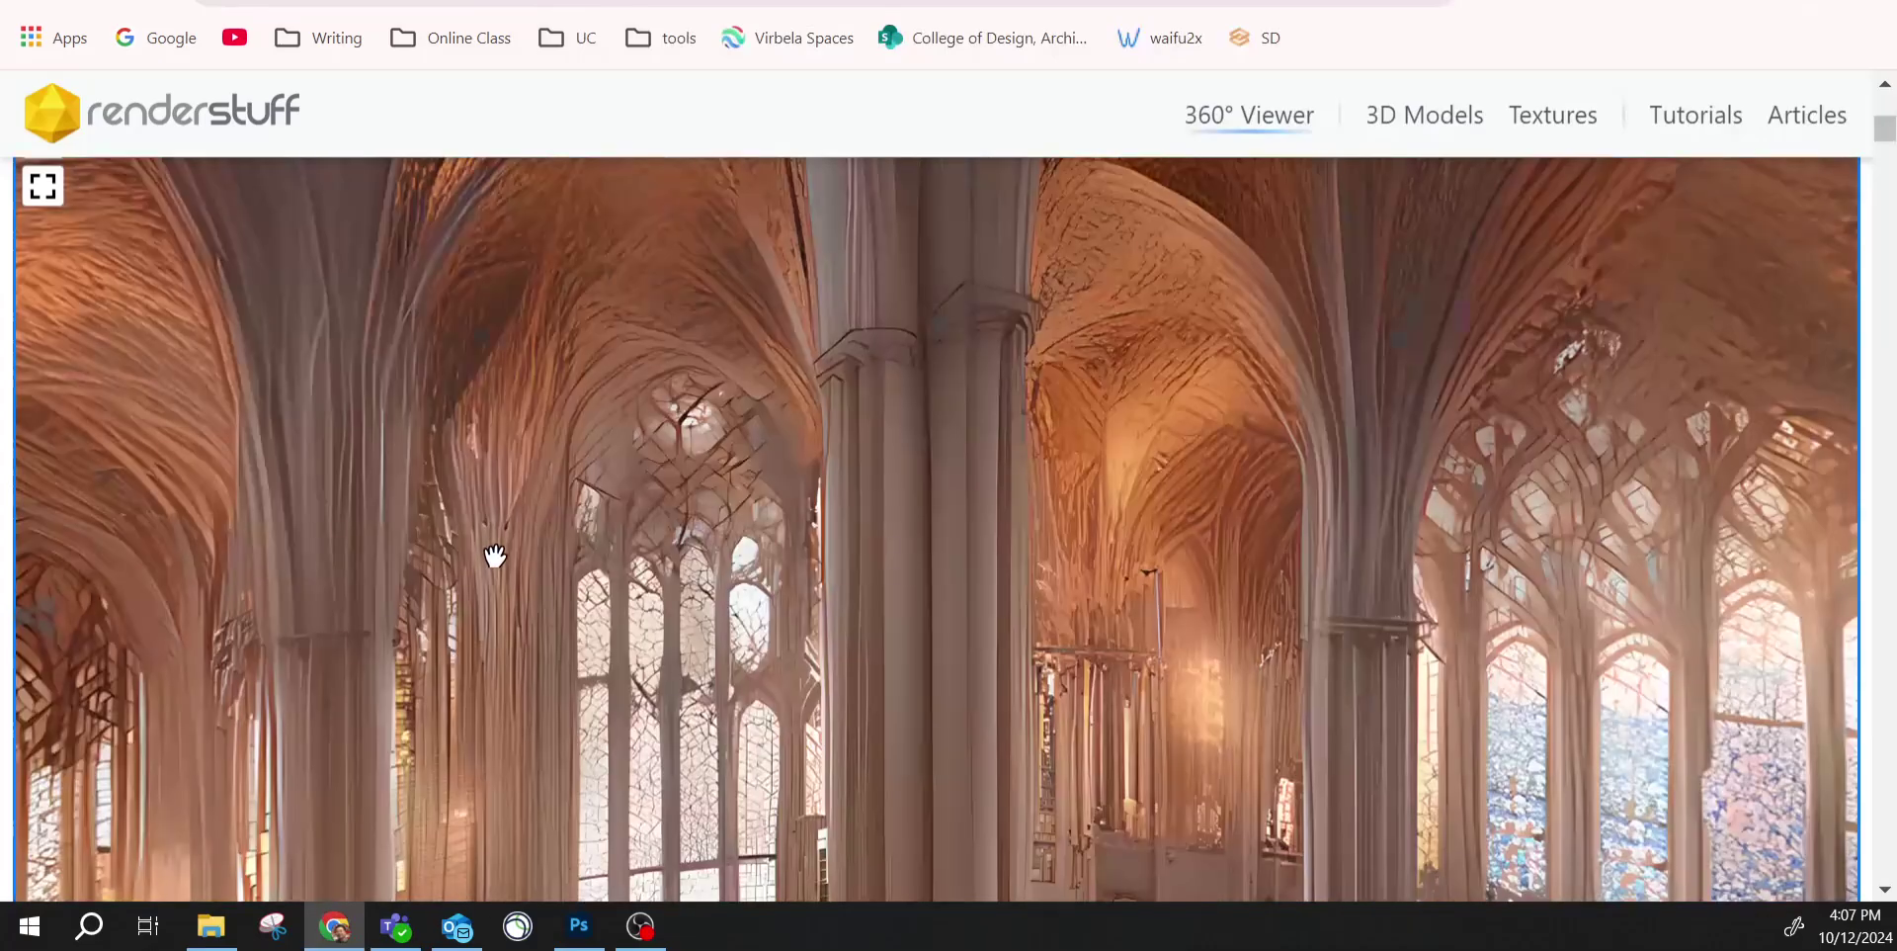
Look around the nave, stained-glass windows, clerestory and vaulted ceiling.
left_click_drag(491, 551, 868, 530)
left_click_drag(1246, 524, 724, 465)
left_click_drag(759, 574, 970, 346)
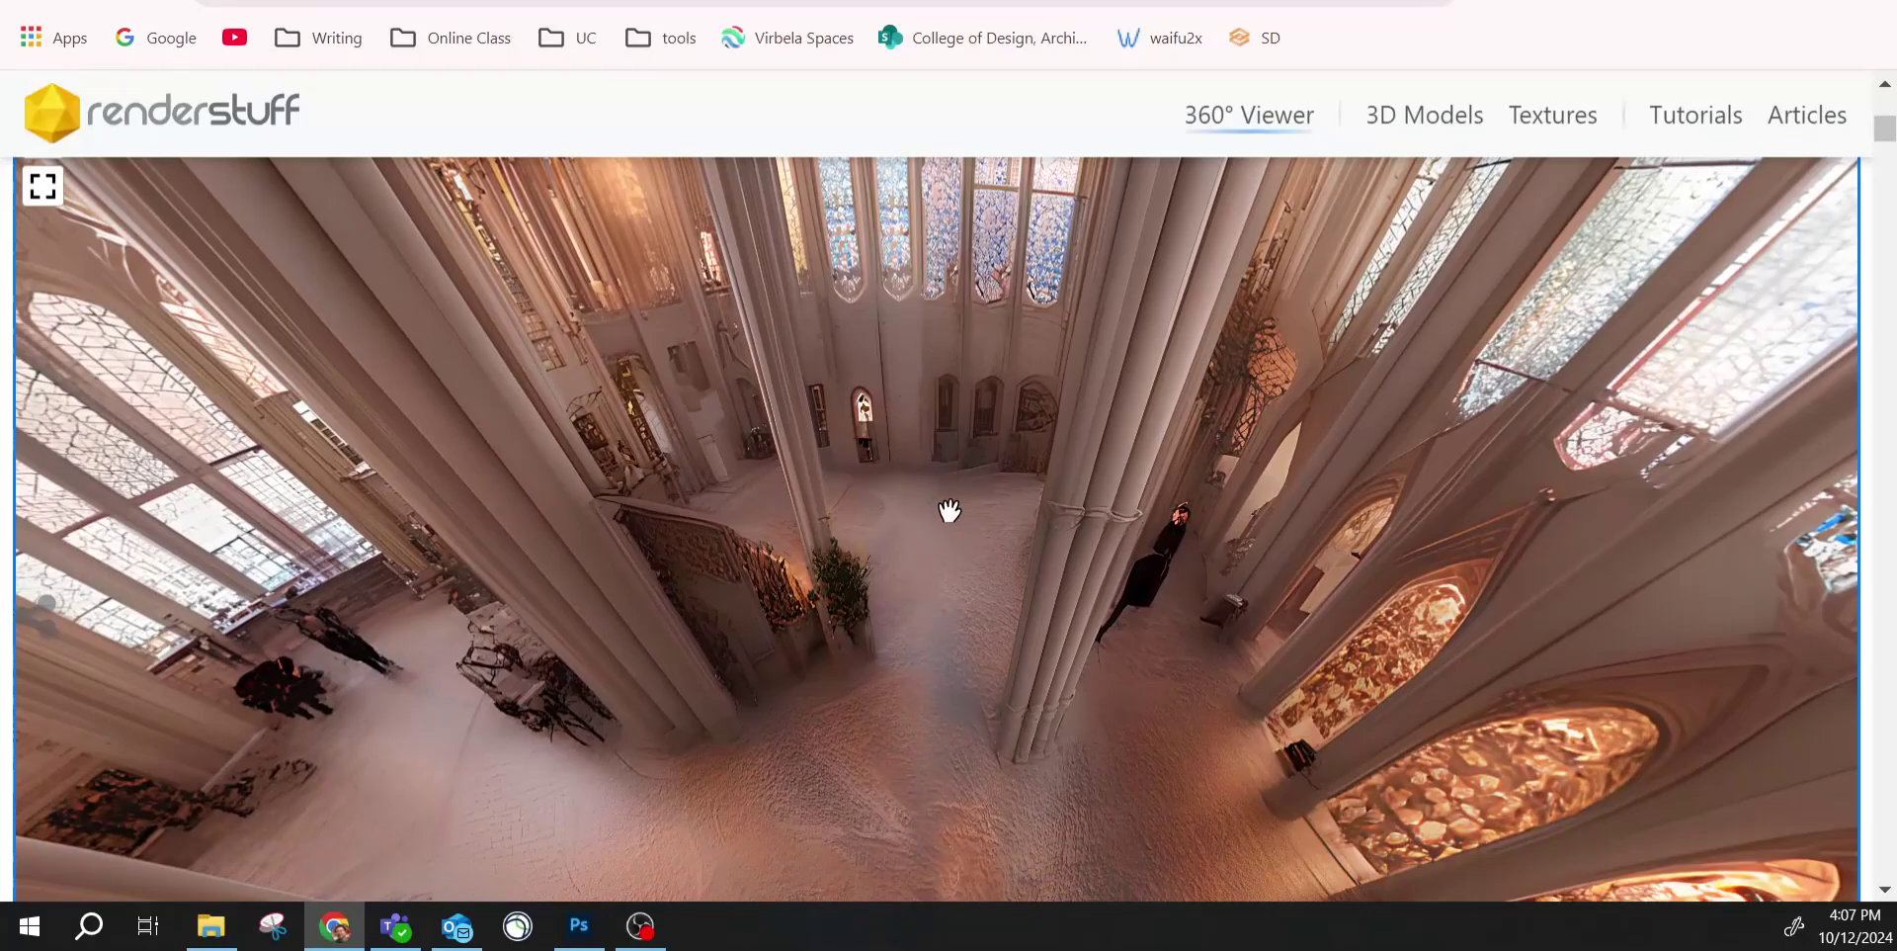
left_click_drag(985, 871, 964, 262)
left_click_drag(934, 686, 966, 581)
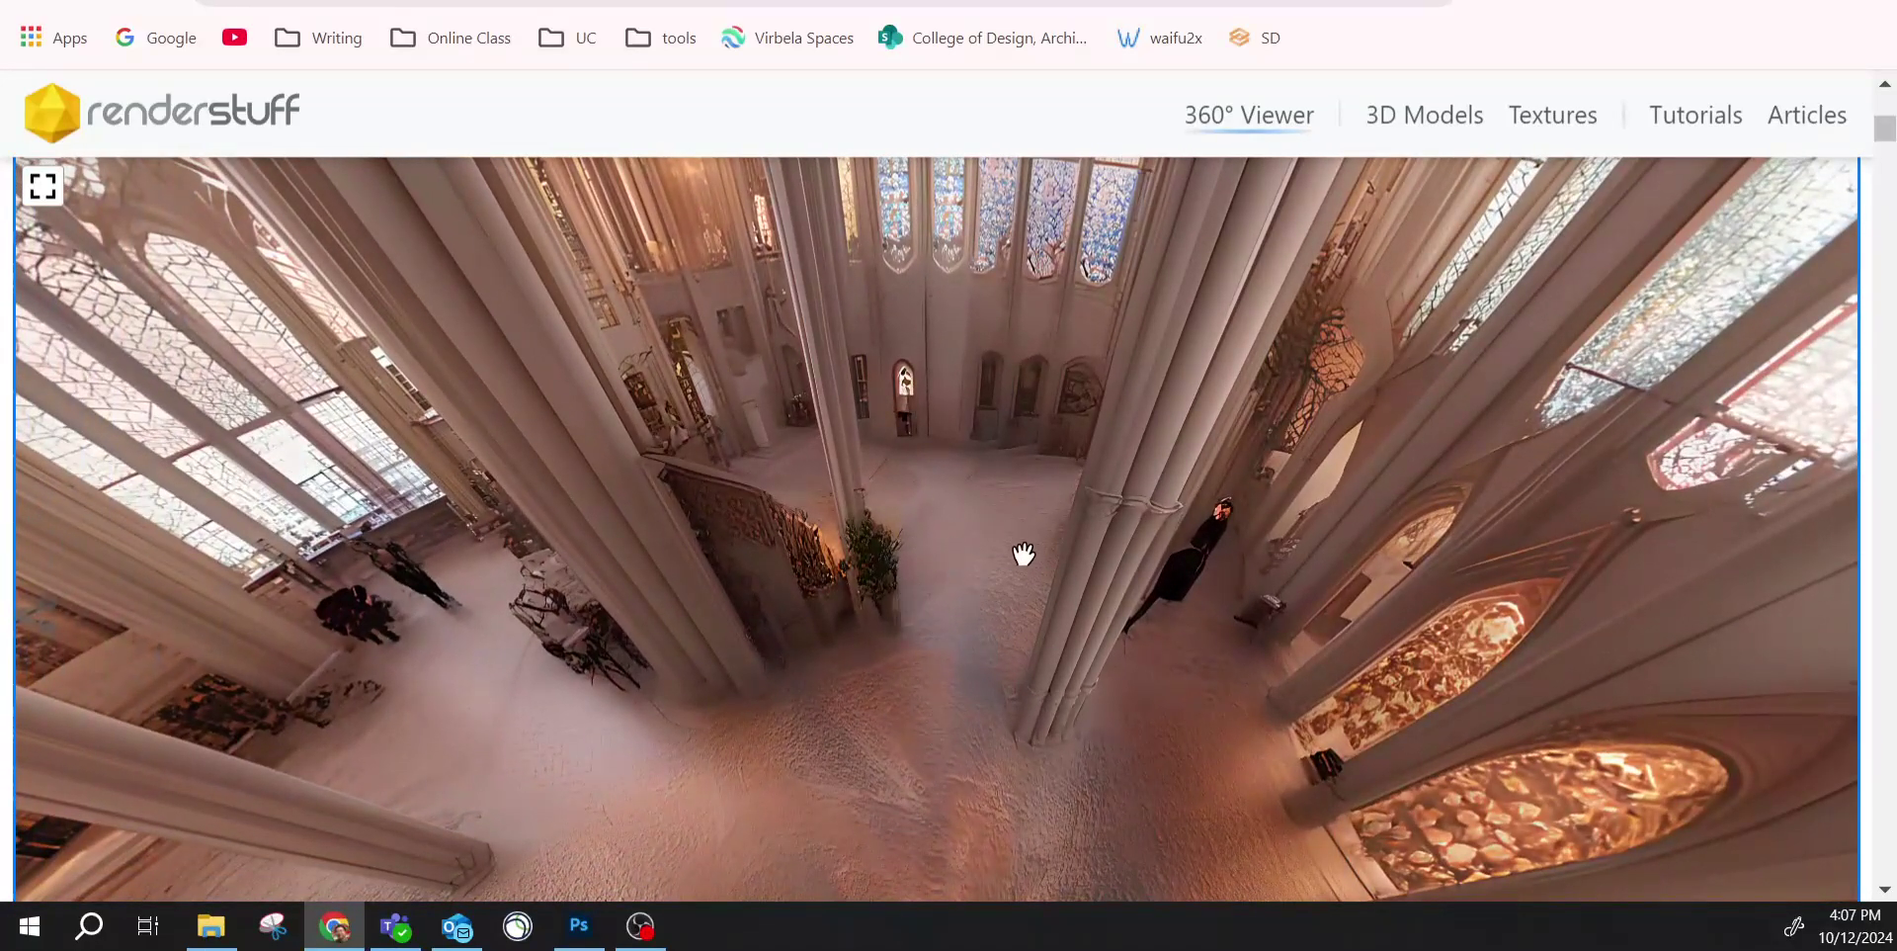
left_click_drag(986, 547, 942, 648)
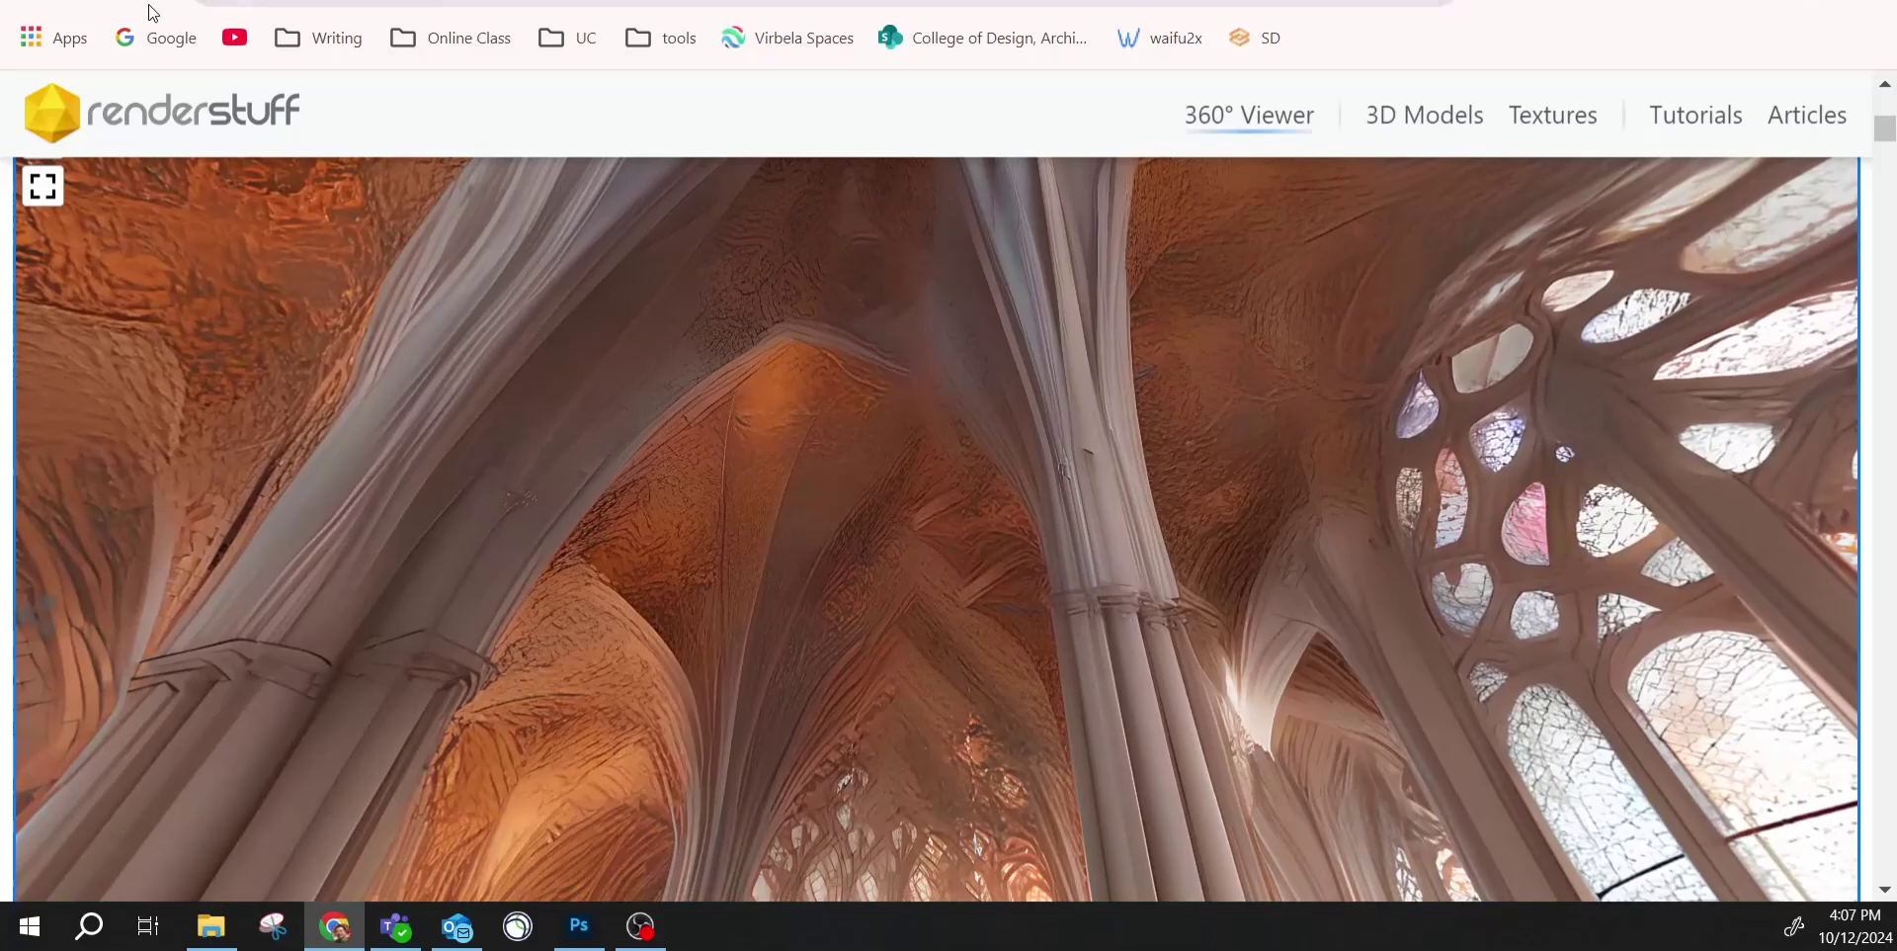
Load the 00012-fixed panorama from the ARCH4001 folder into the 360° viewer.
left_click(217, 933)
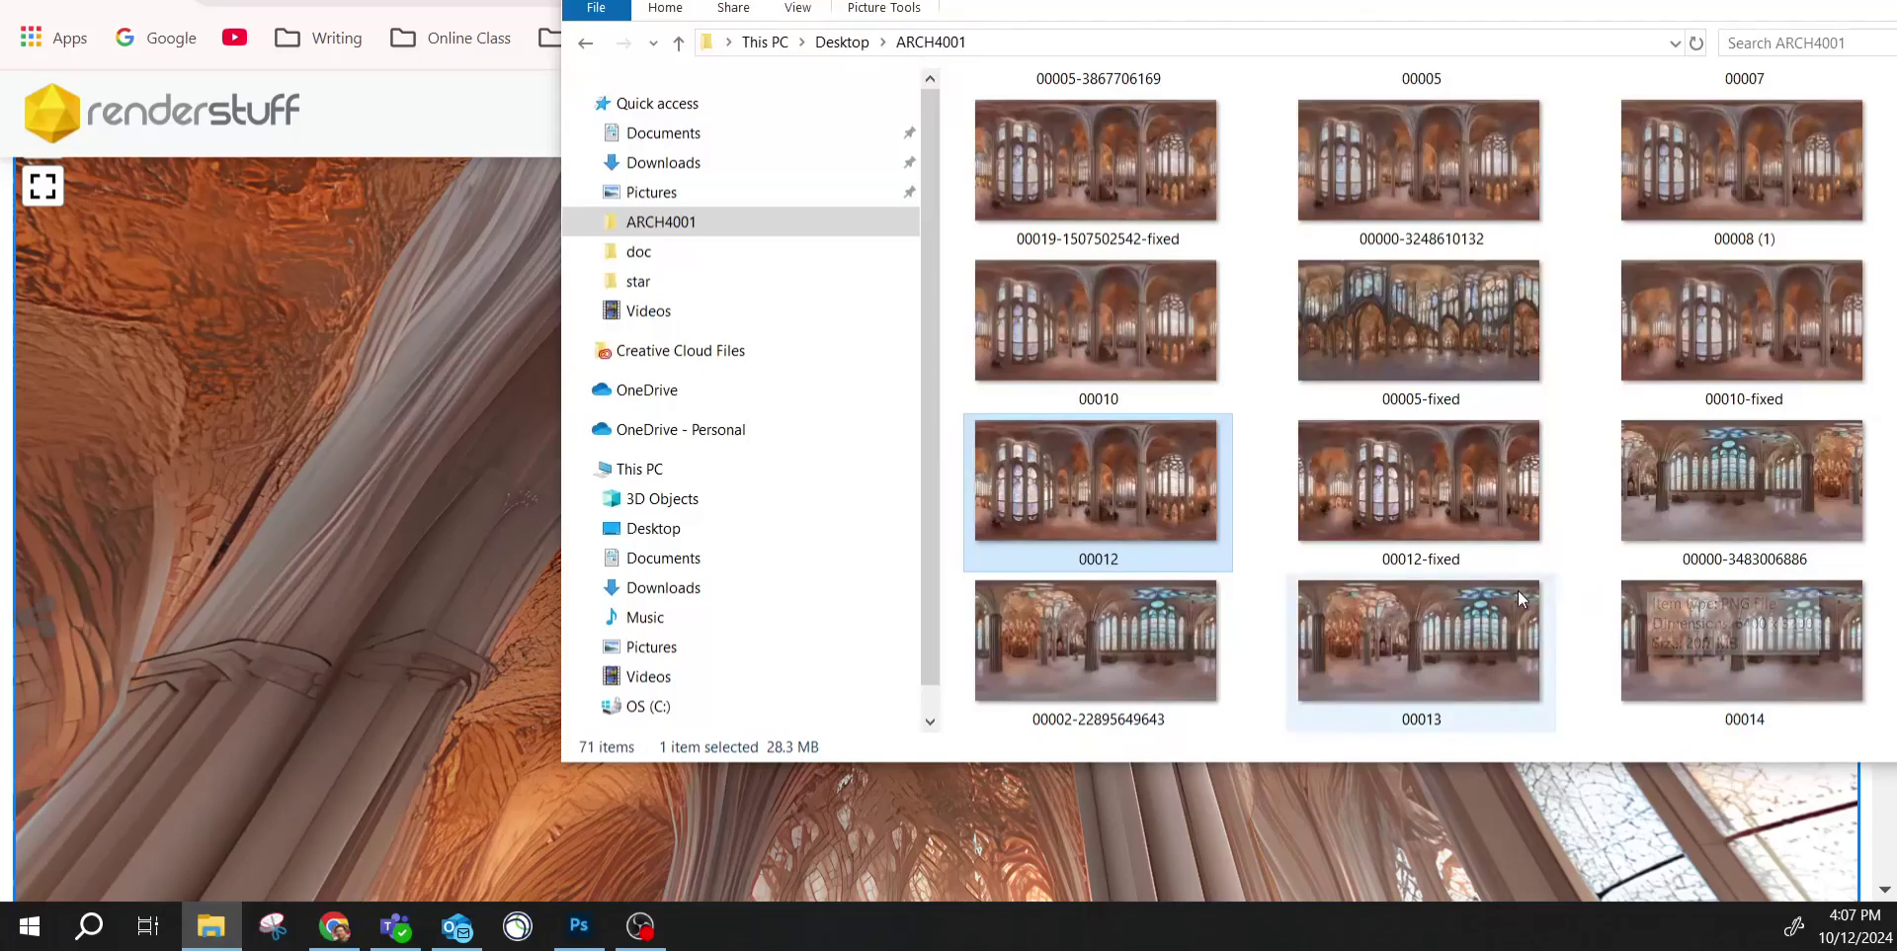
left_click(1397, 486)
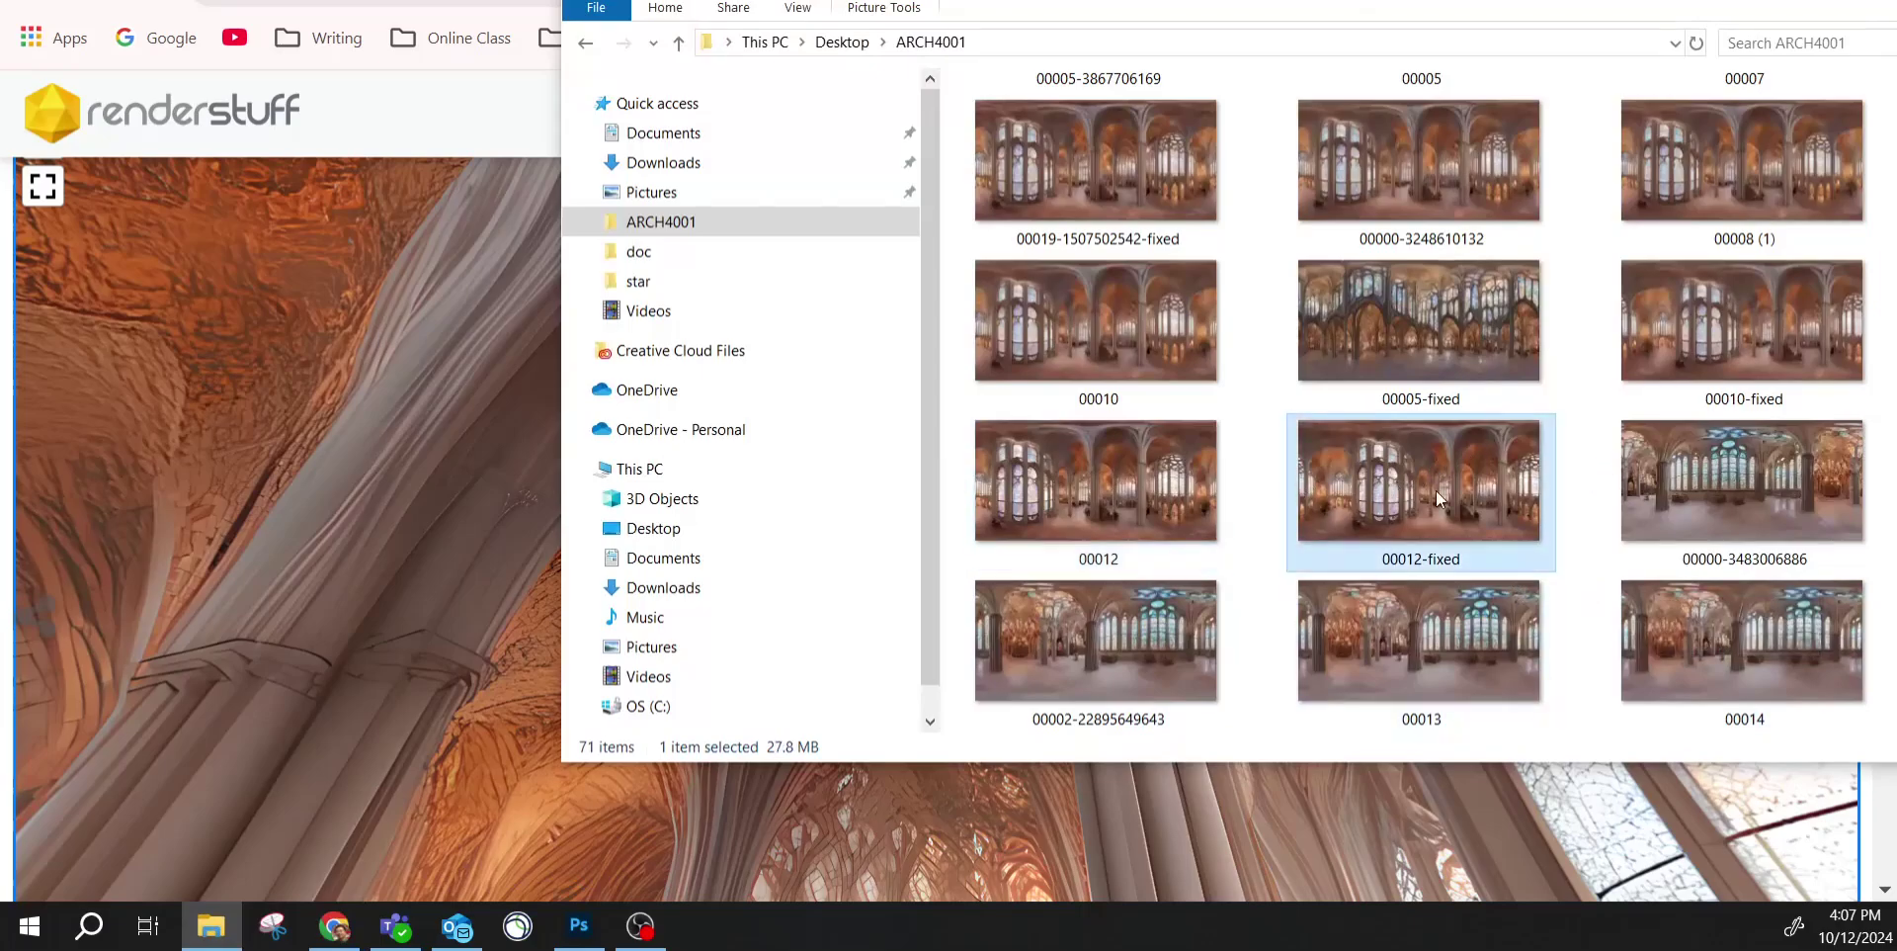
left_click_drag(1437, 490, 282, 682)
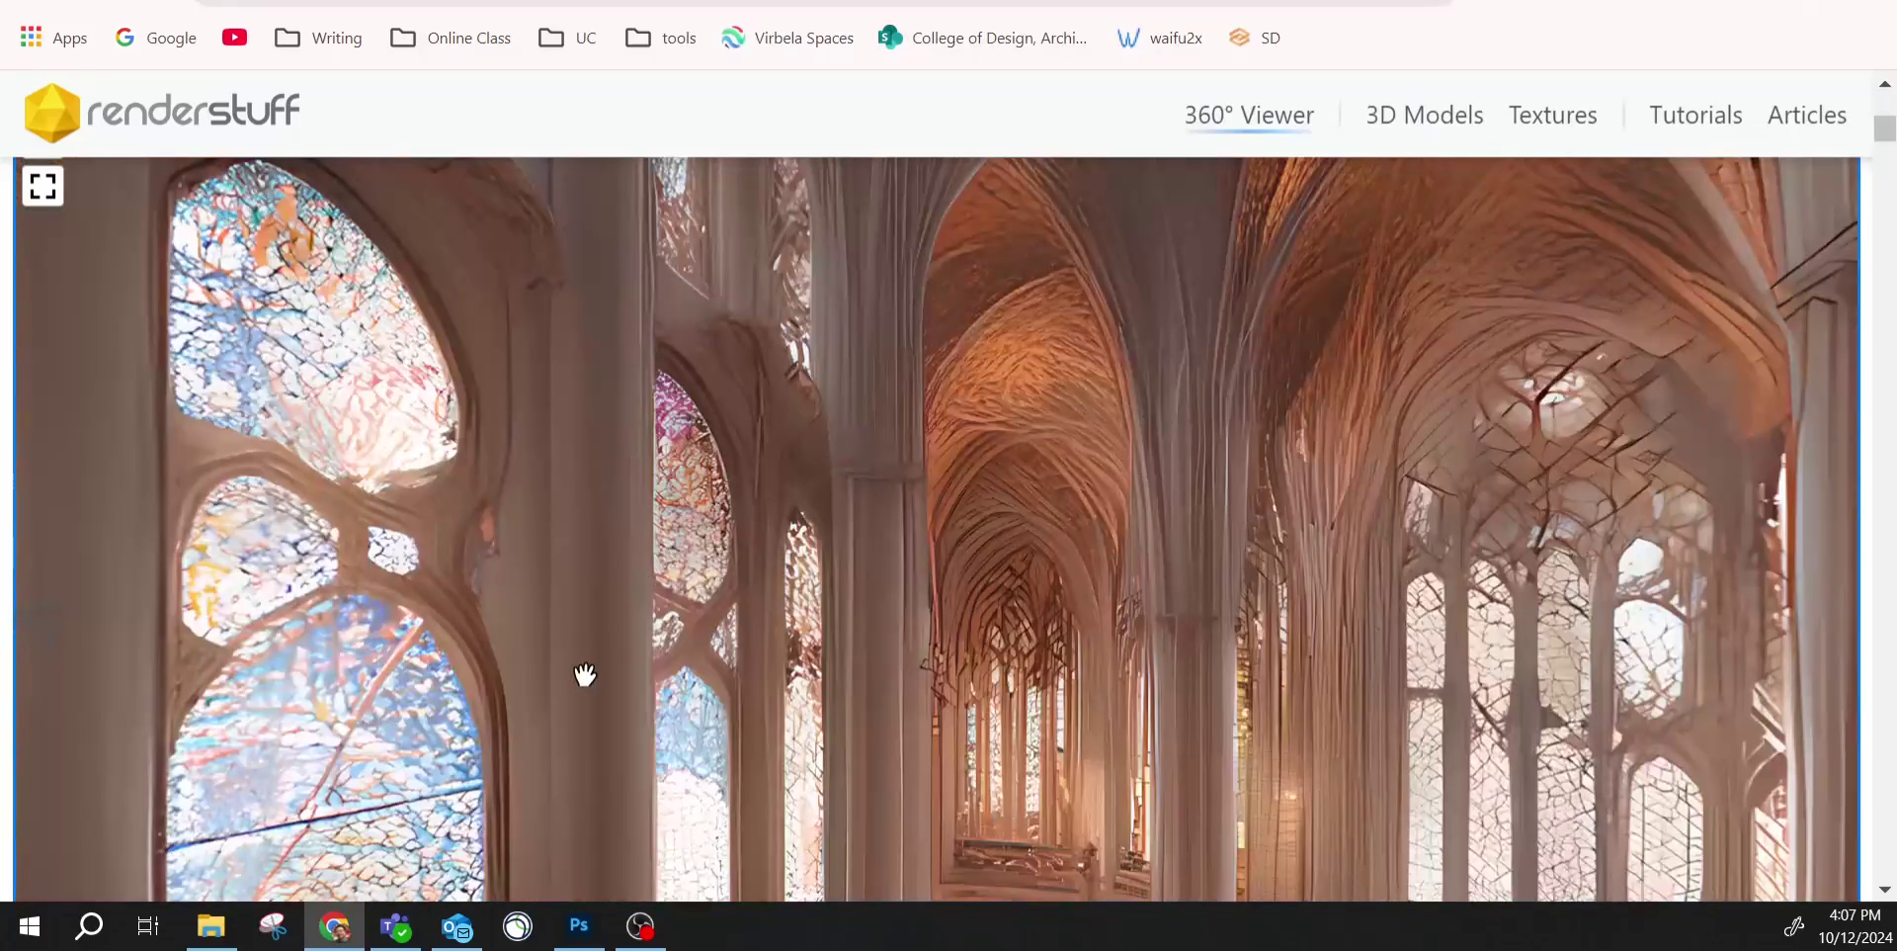
Look around the hall, stained-glass windows, floor and columns to check the edge fix.
left_click_drag(575, 681, 717, 219)
left_click_drag(1231, 502, 1025, 646)
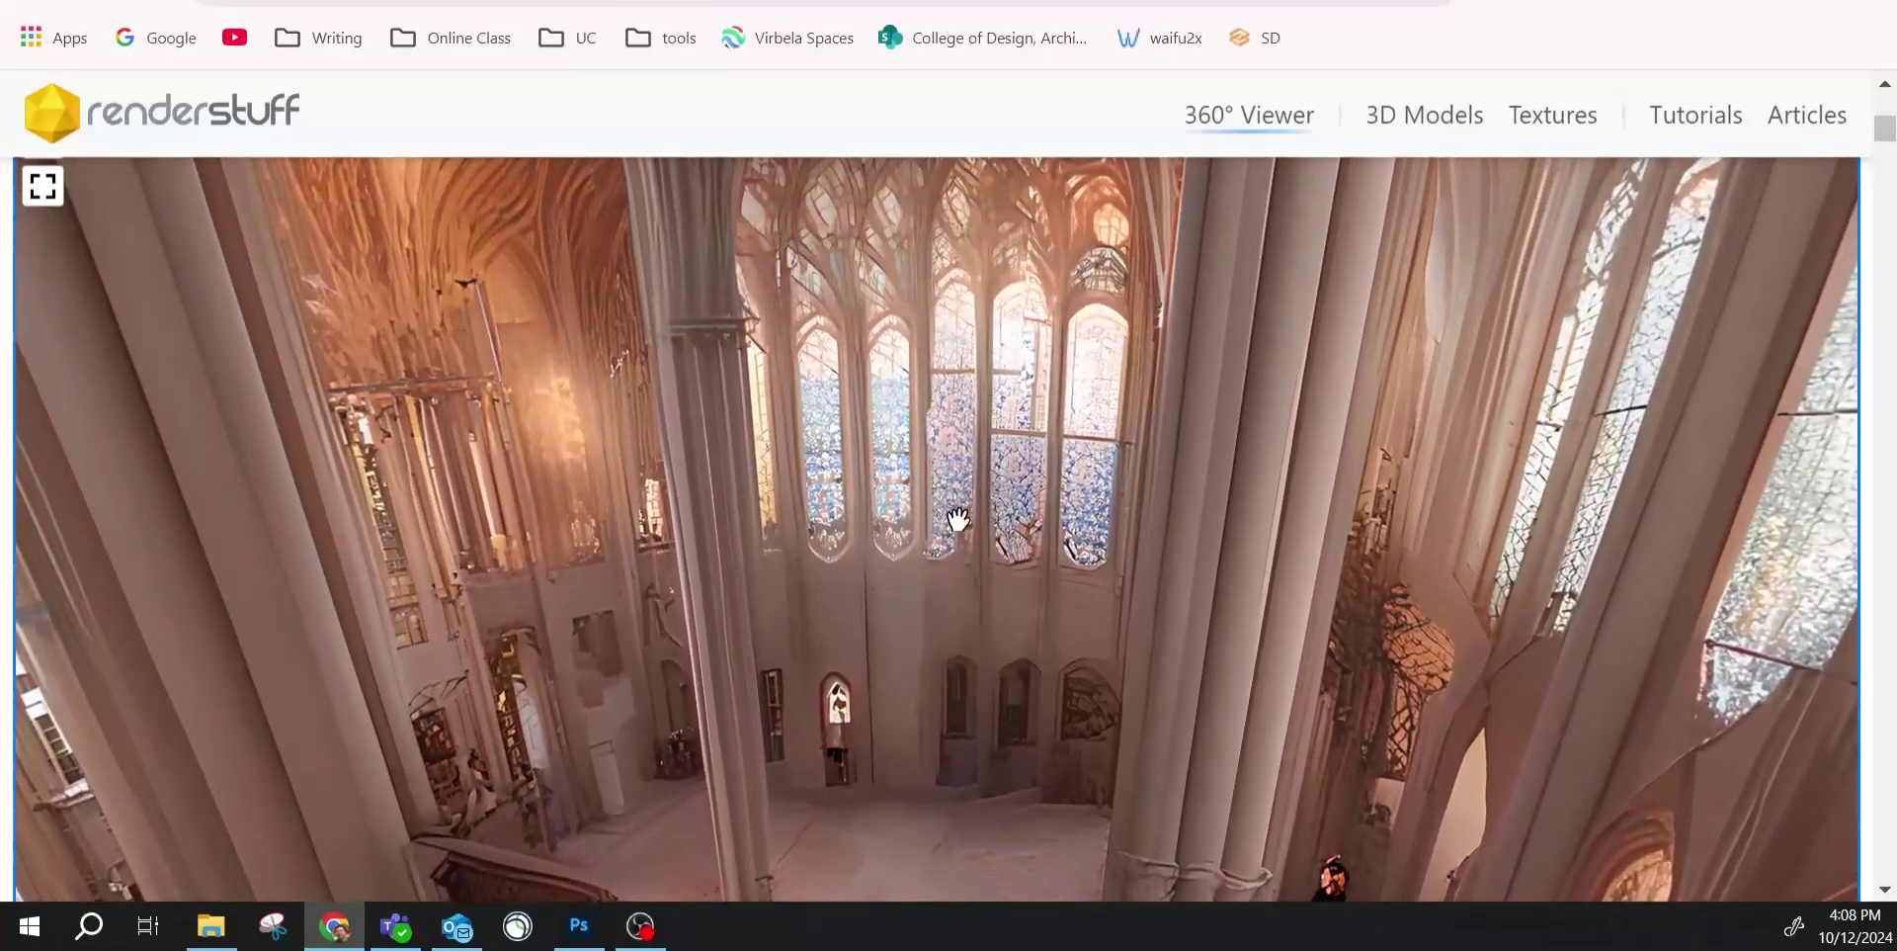
left_click_drag(945, 810, 1104, 641)
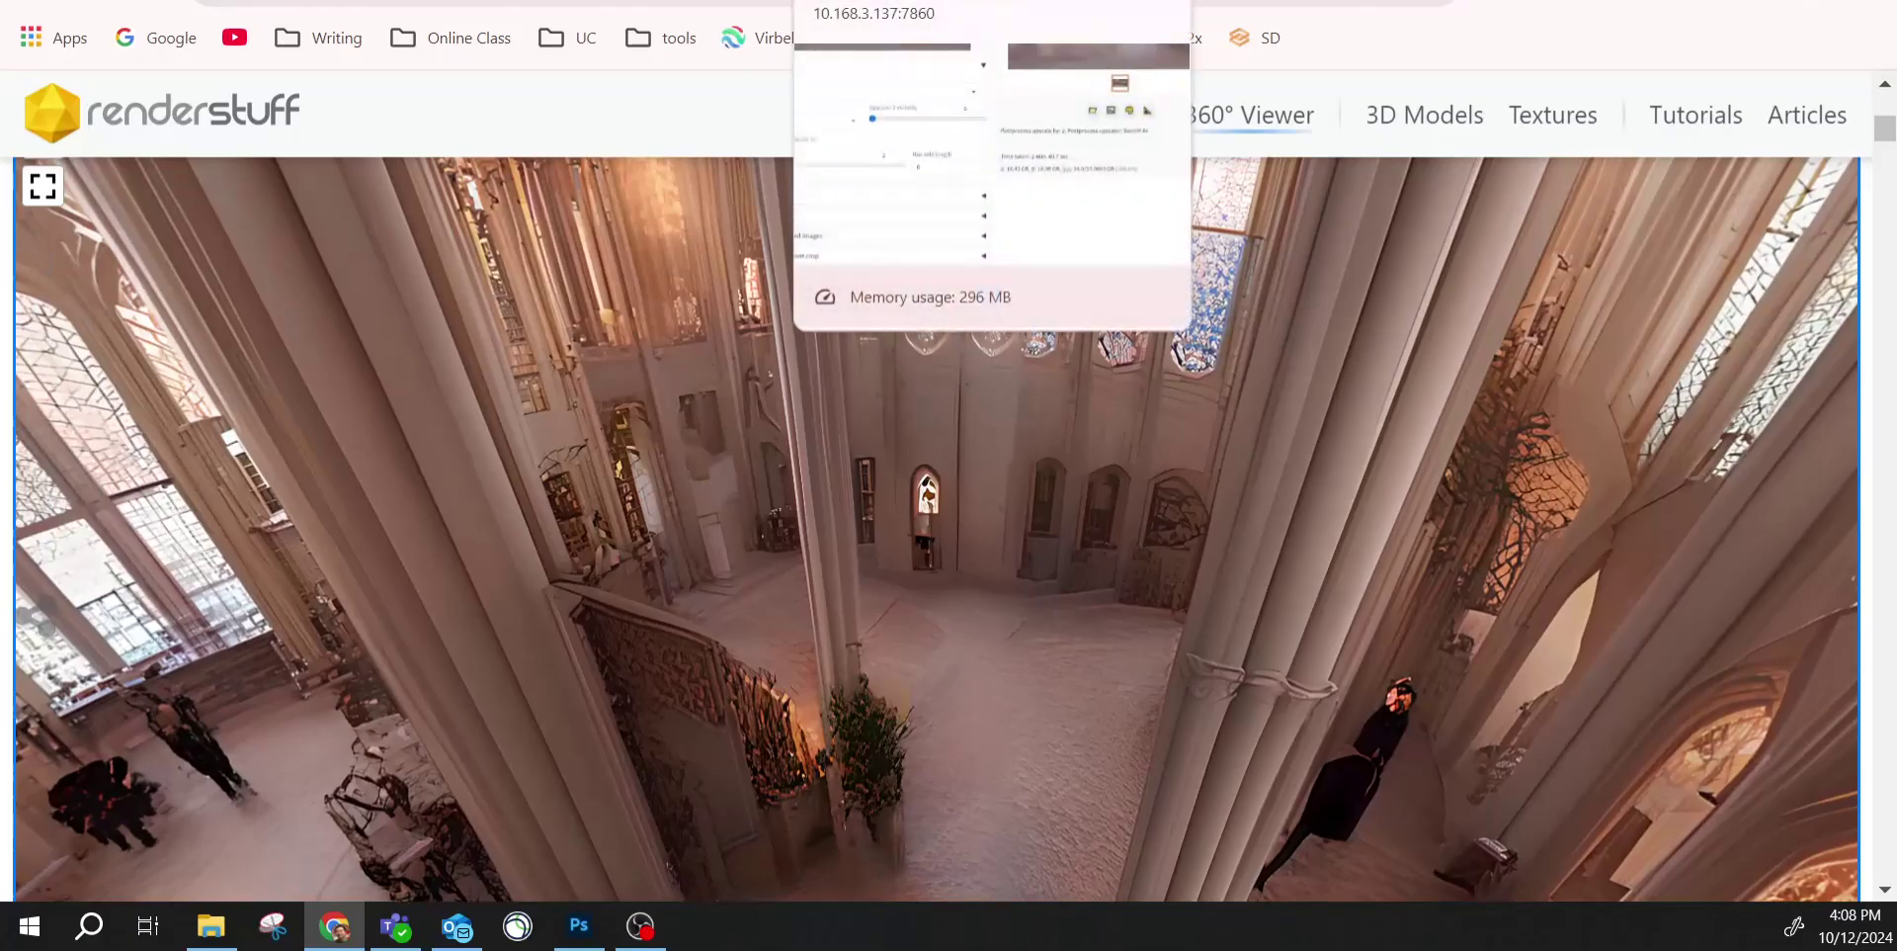
left_click_drag(1076, 475, 1063, 451)
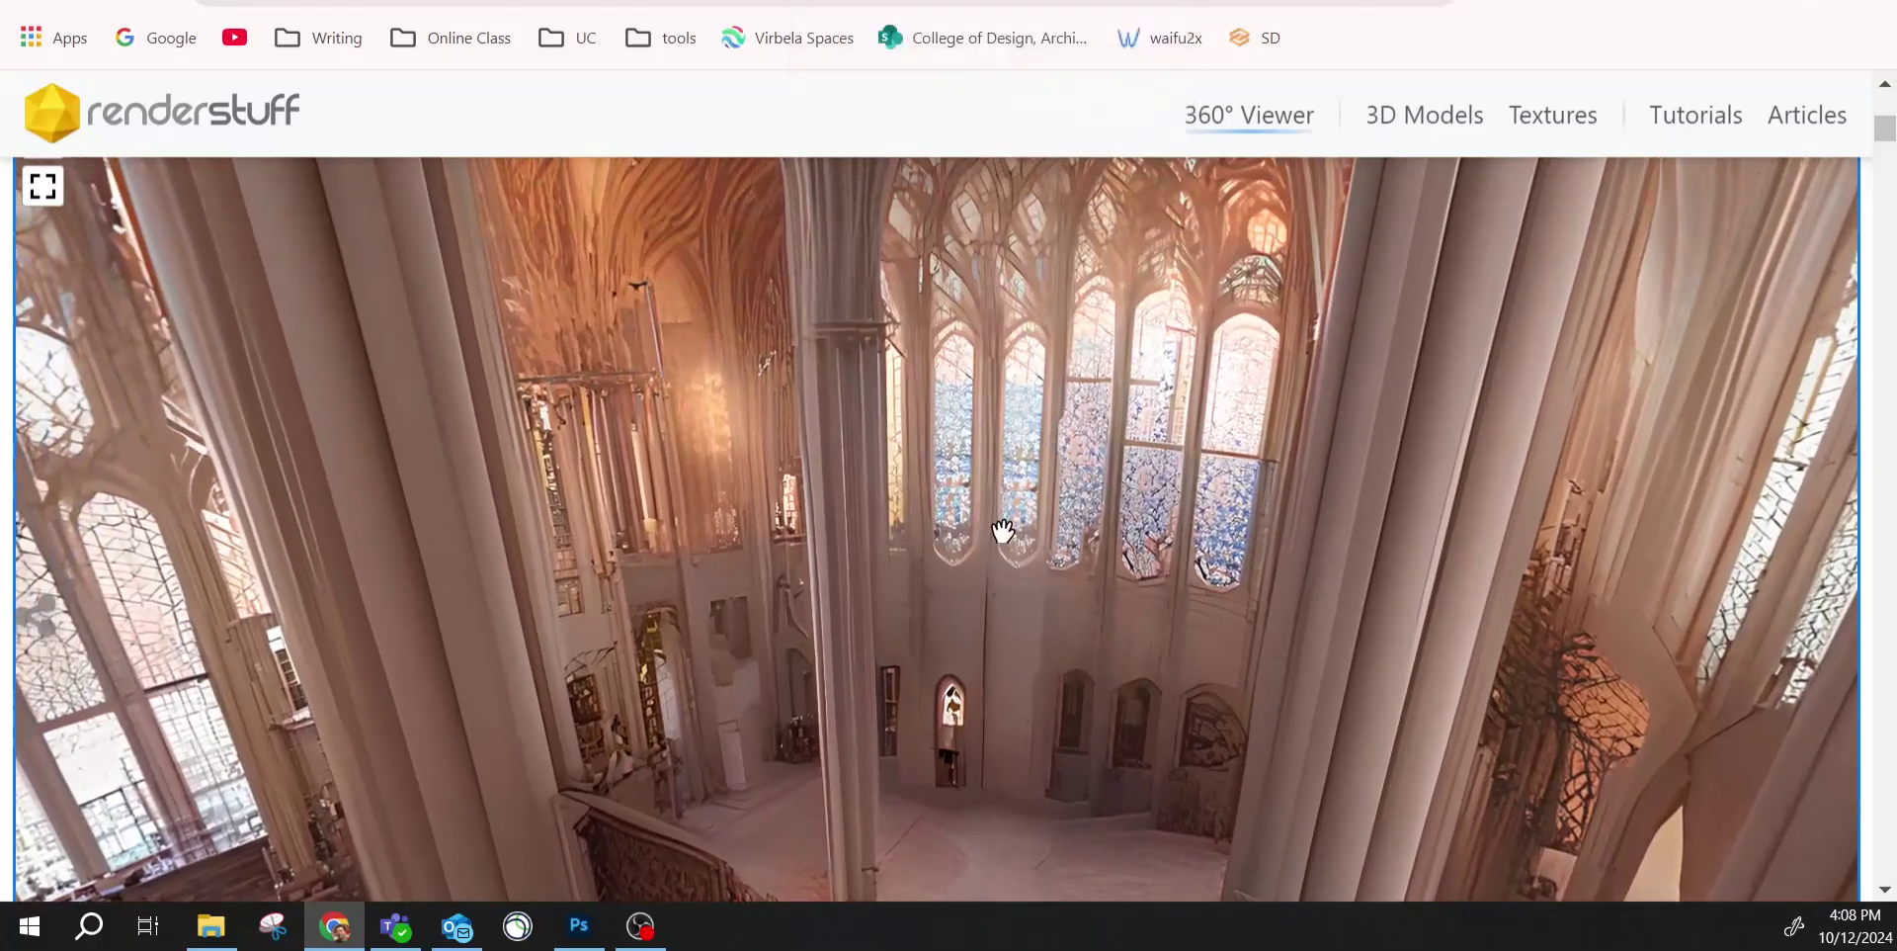
left_click(589, 924)
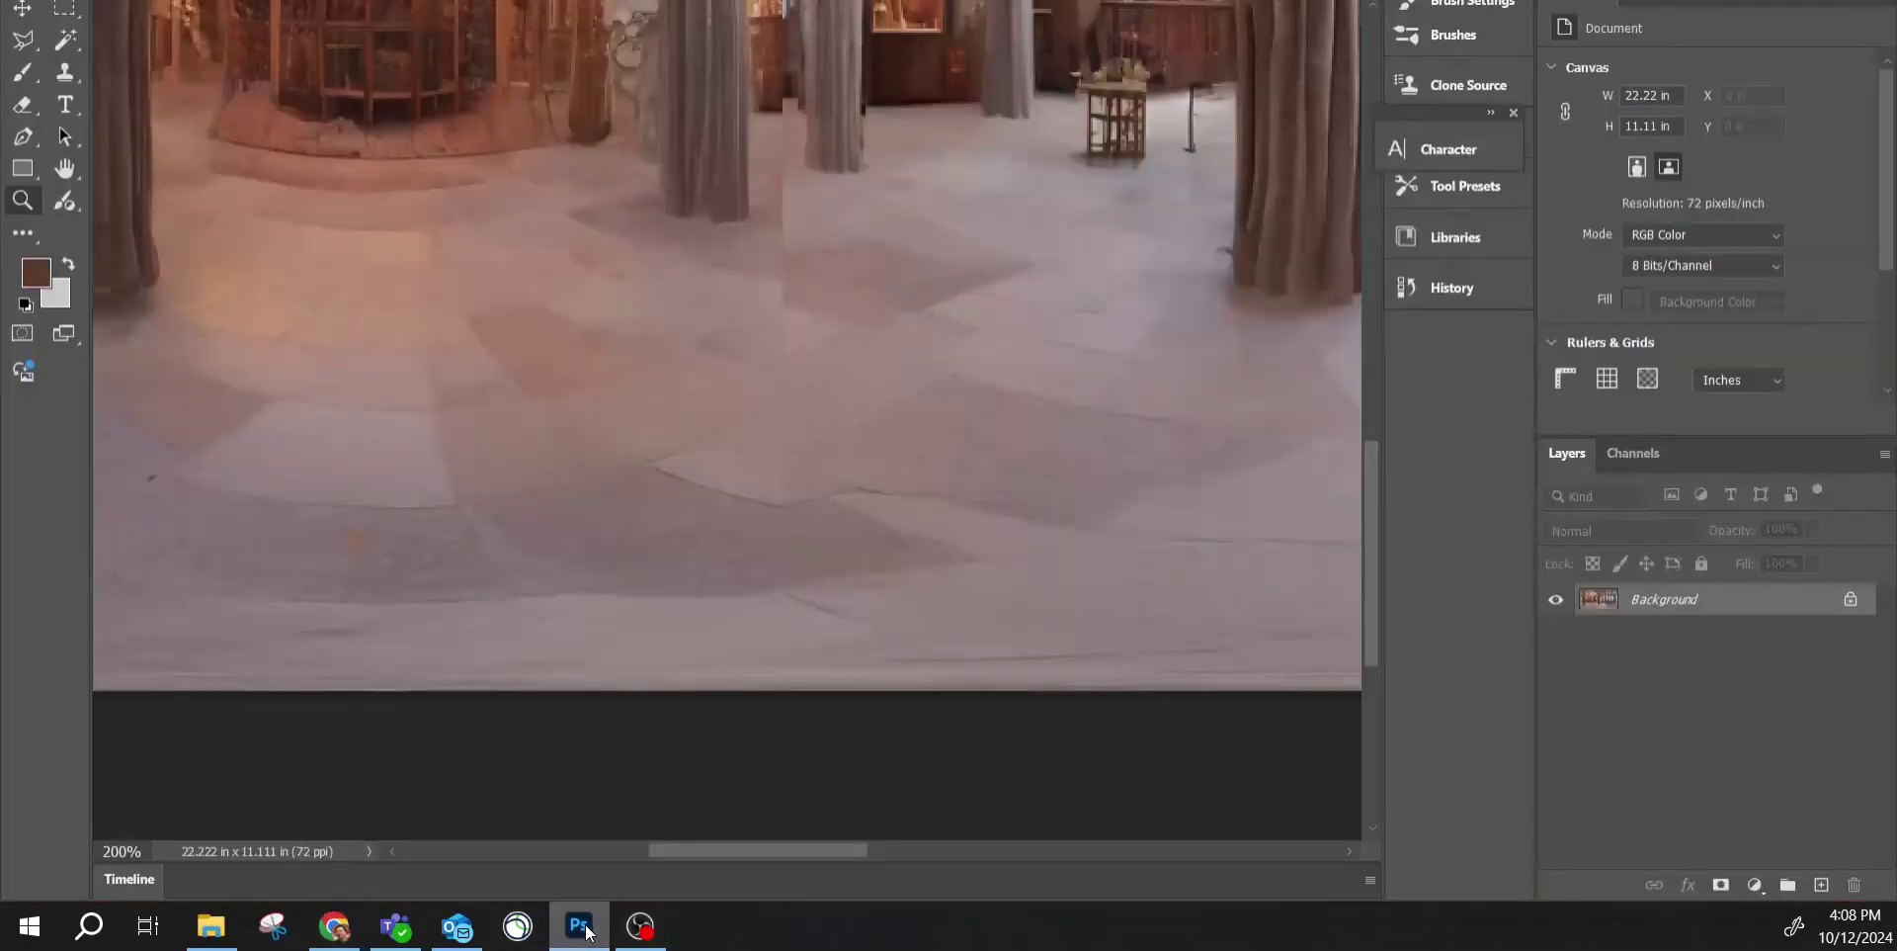
left_click(386, 0)
mouse_move(341, 0)
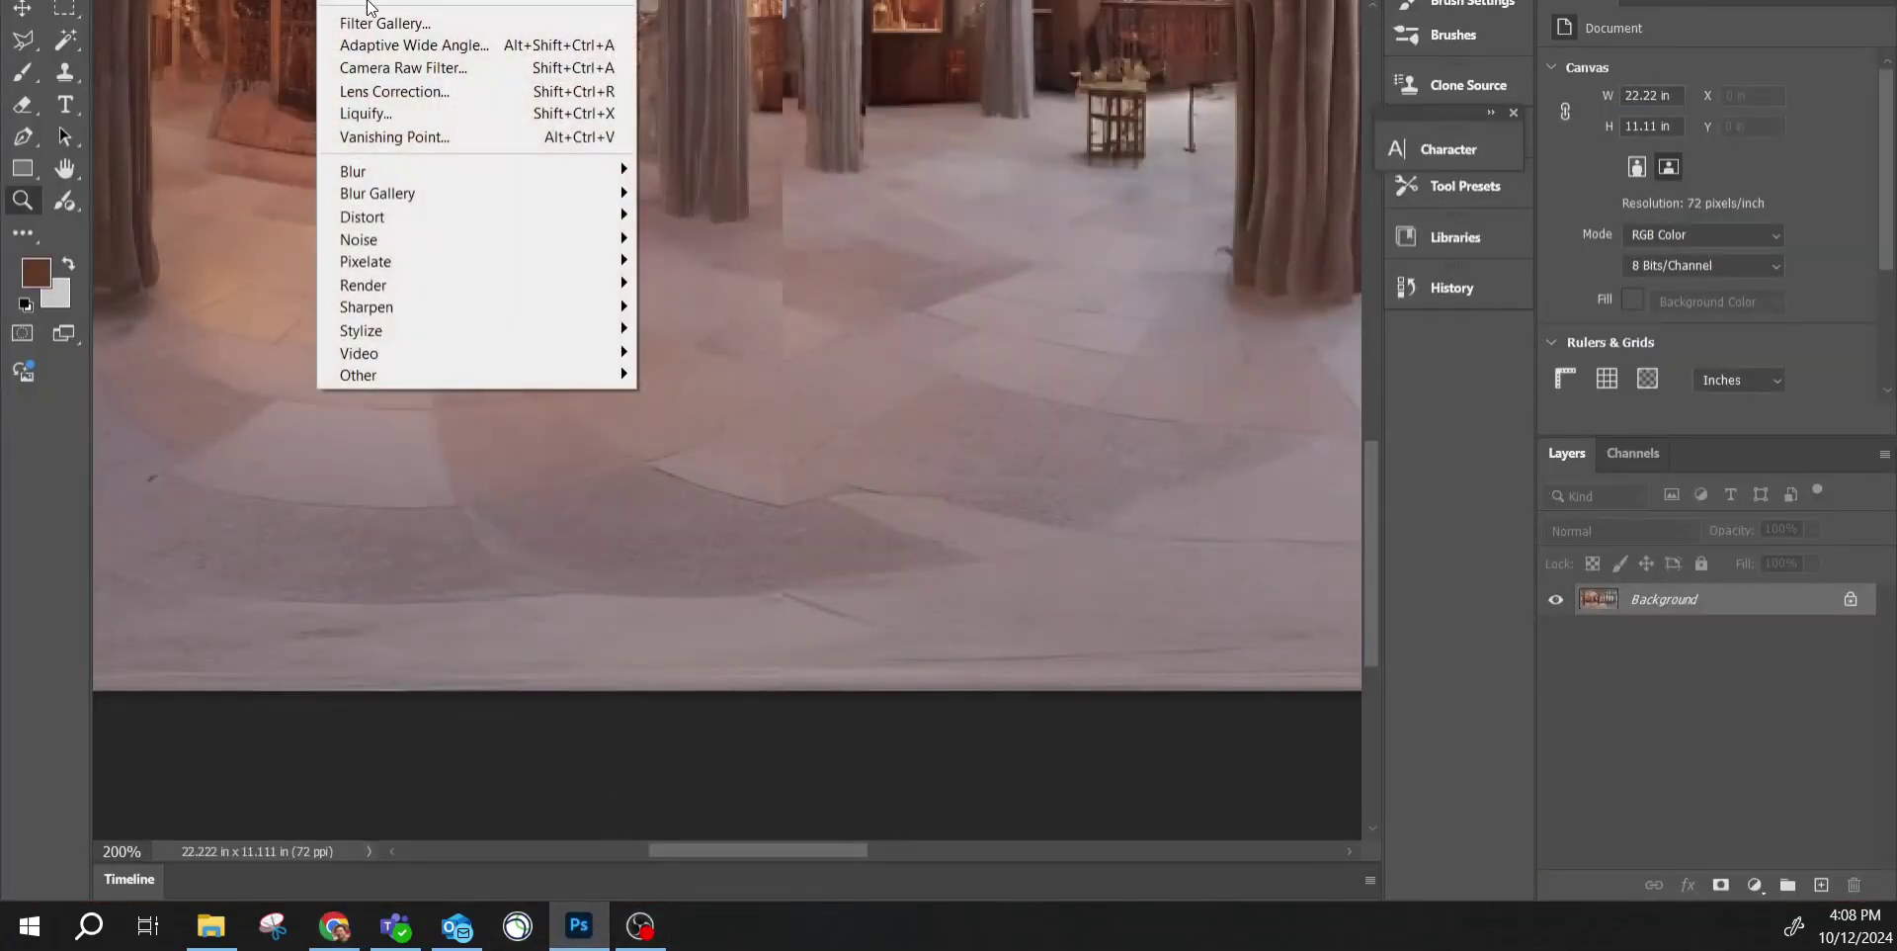
mouse_move(484, 375)
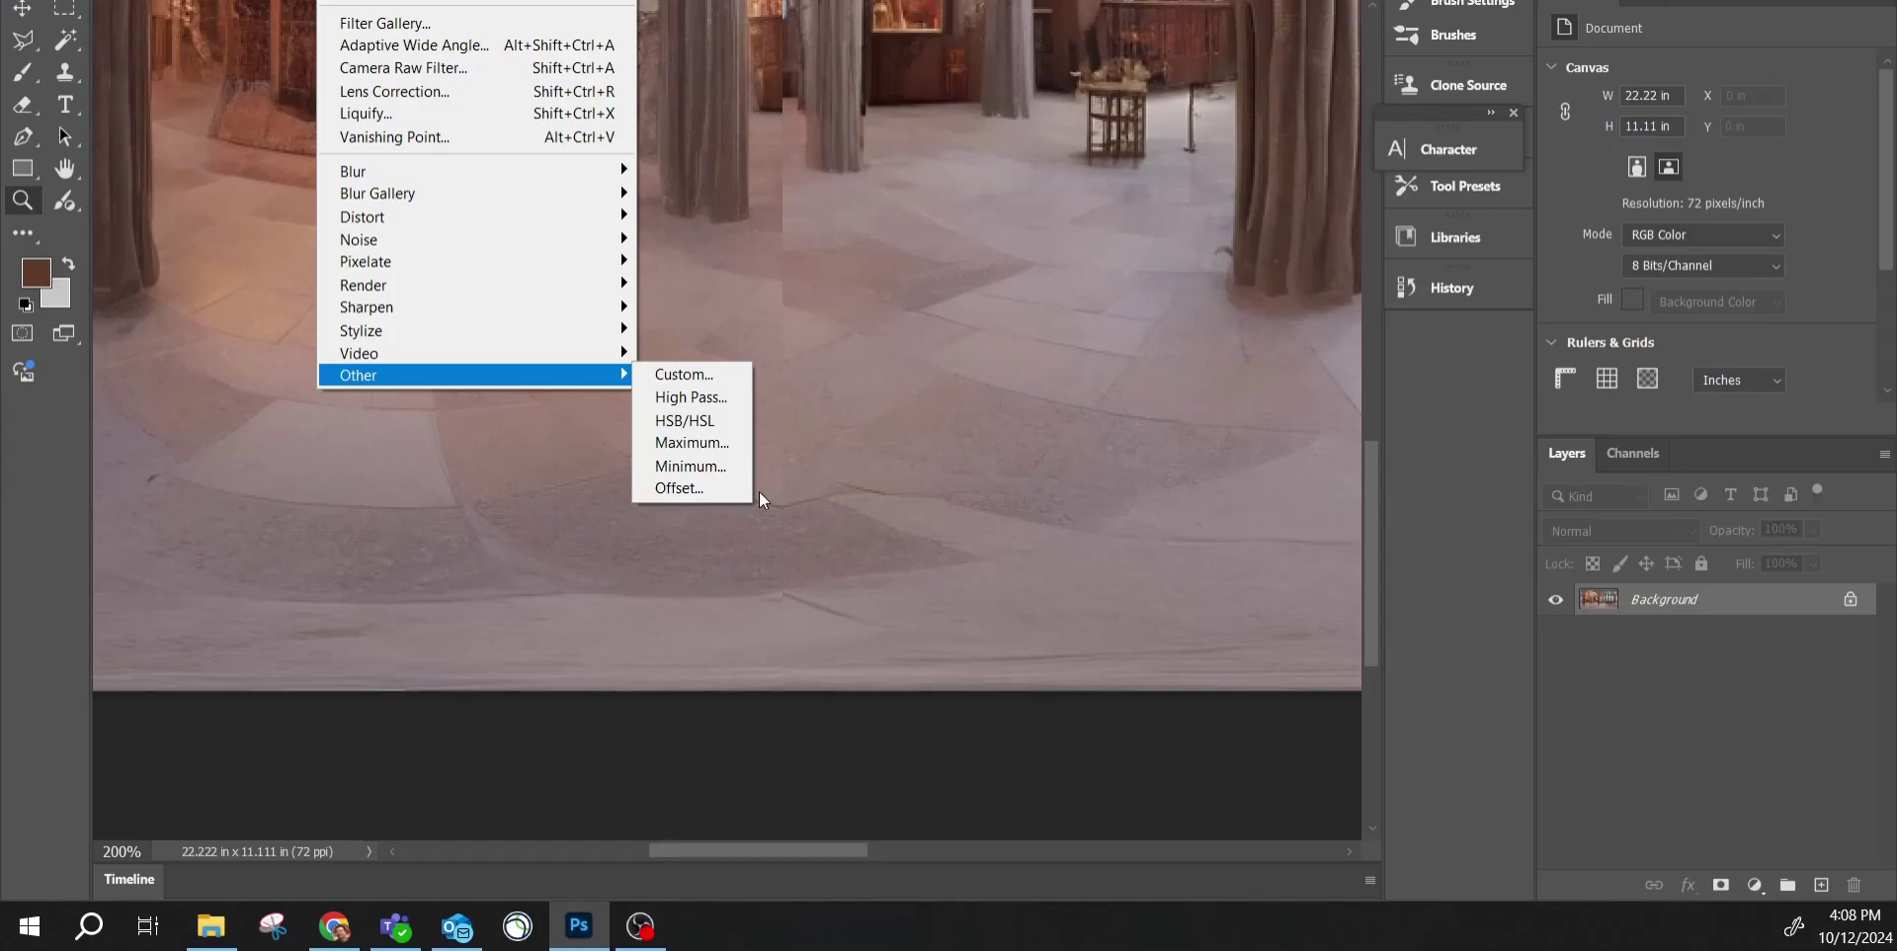
left_click(889, 540)
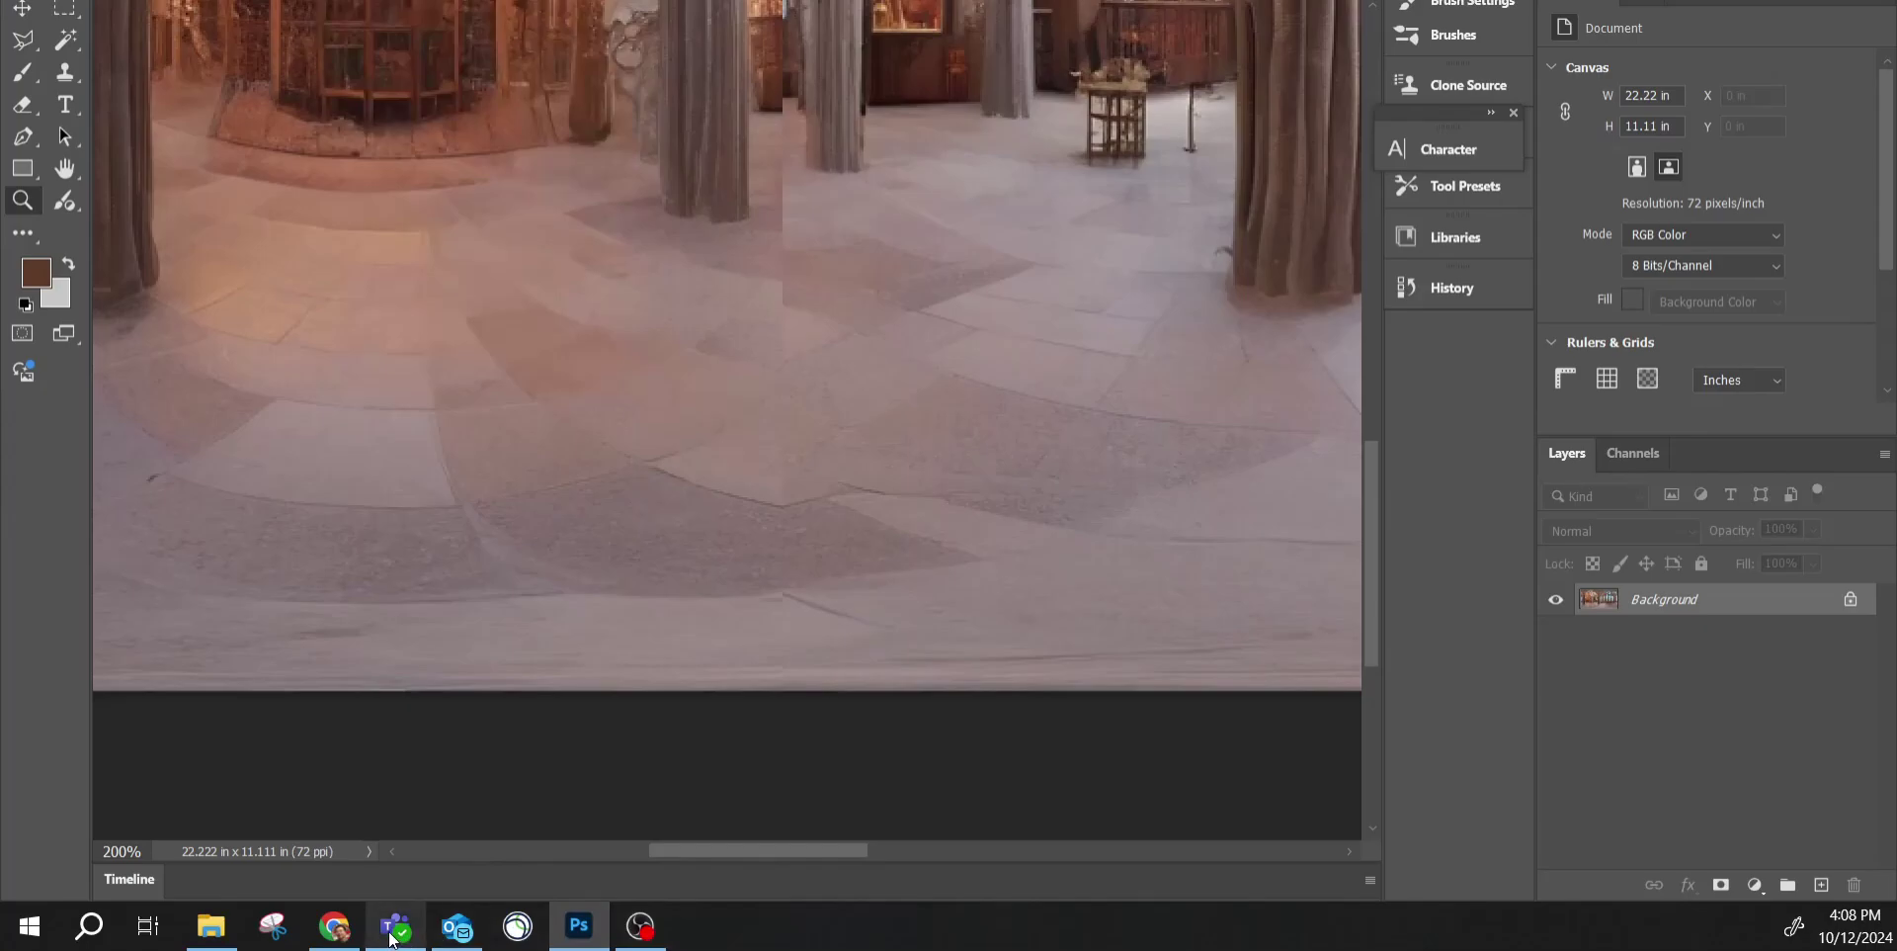
mouse_move(455, 932)
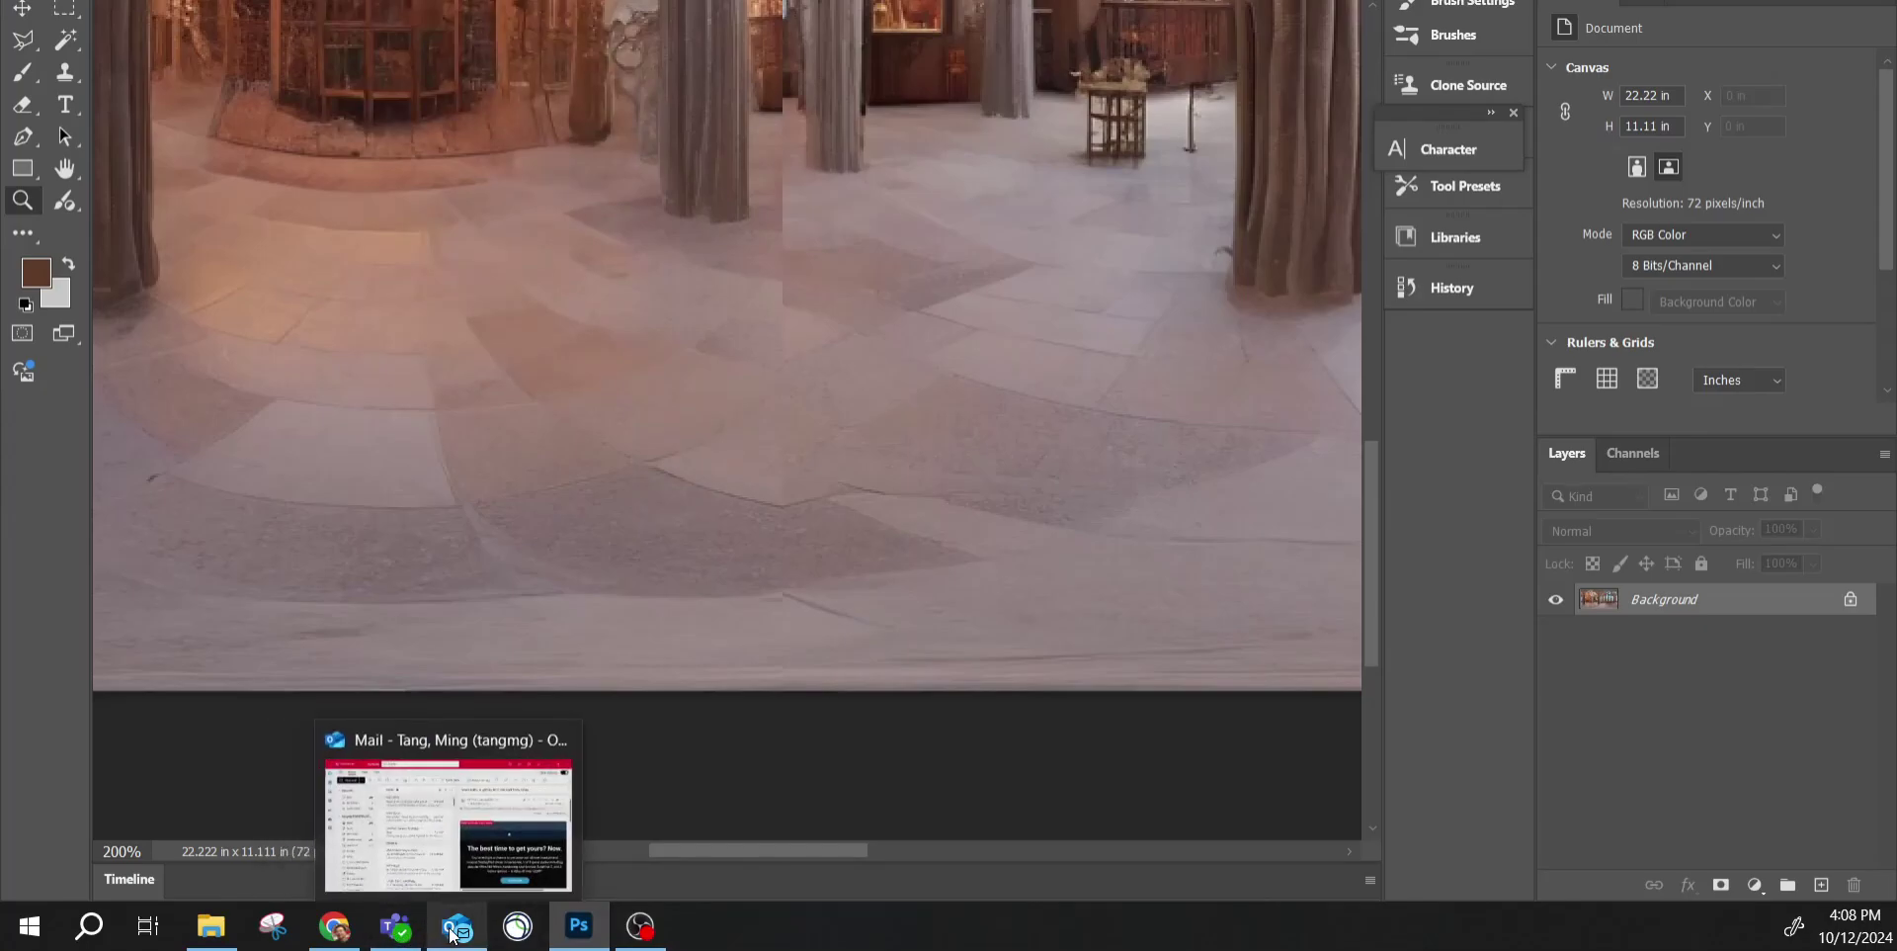
left_click(334, 926)
Rotate the fixed panorama across the windows and hall floor, then return to the Extras tab.
left_click_drag(673, 322, 1007, 439)
left_click_drag(885, 499, 821, 700)
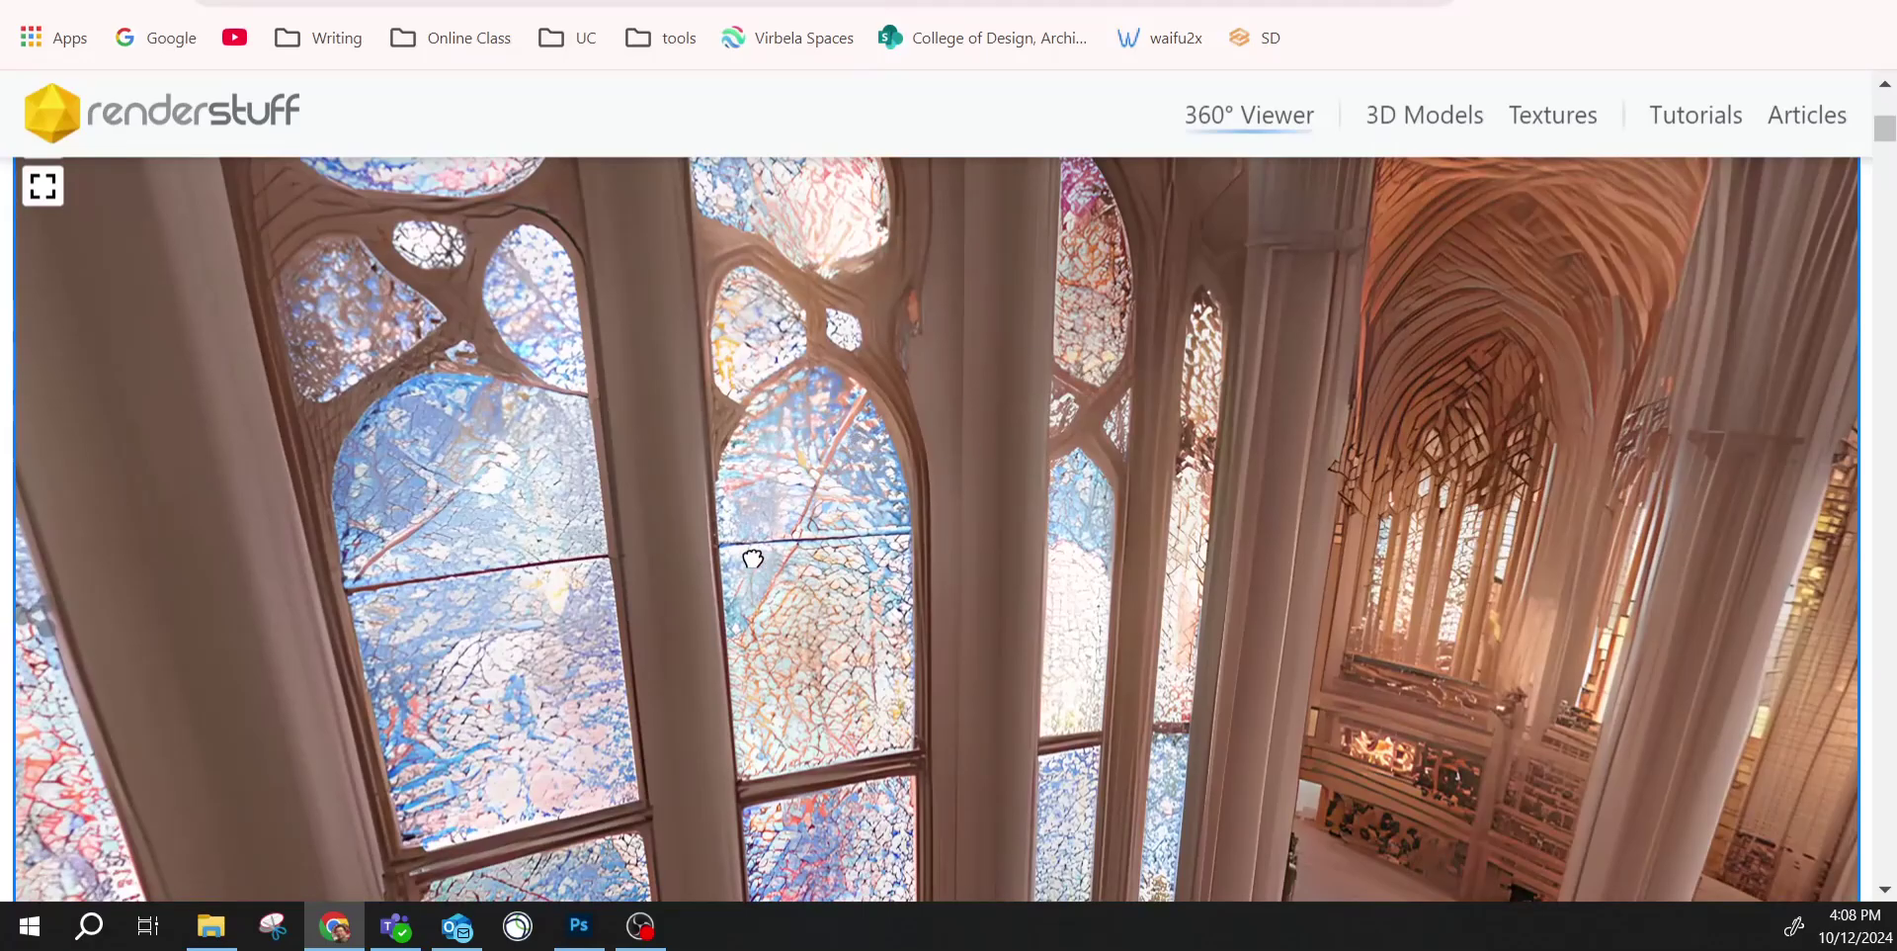
left_click_drag(753, 557, 812, 420)
left_click_drag(1145, 694, 885, 521)
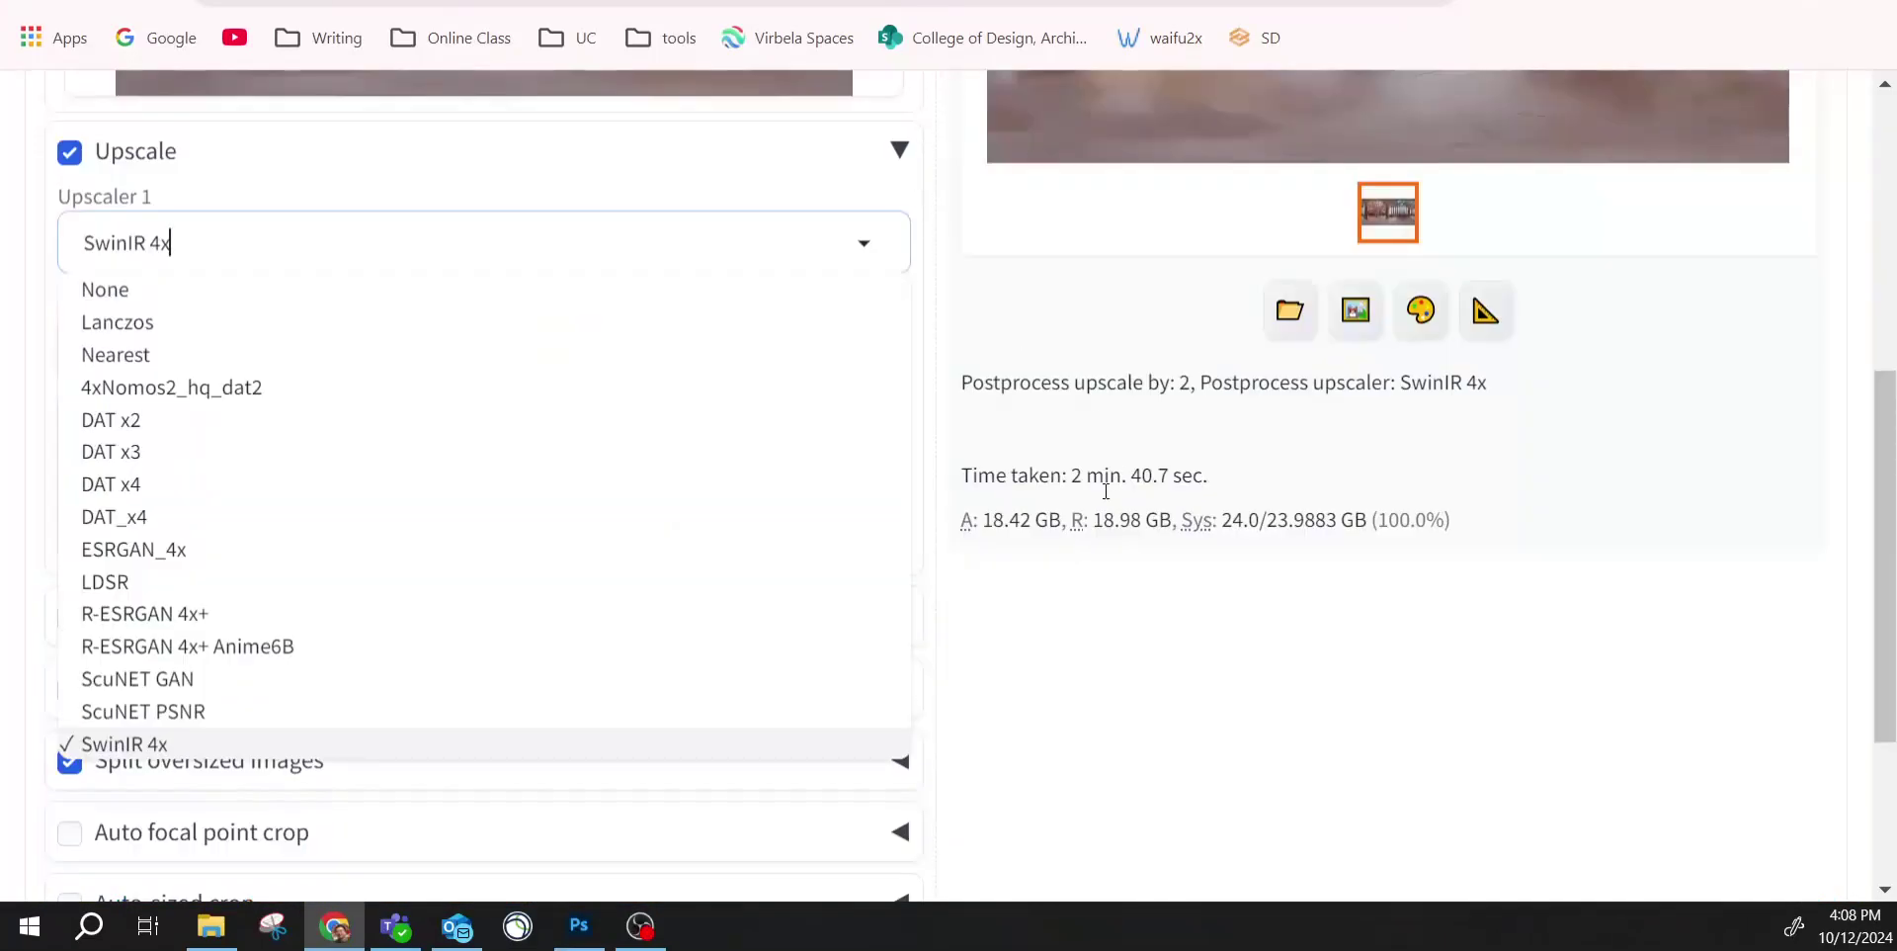
left_click(1101, 682)
scroll(1097, 672, "up", 5)
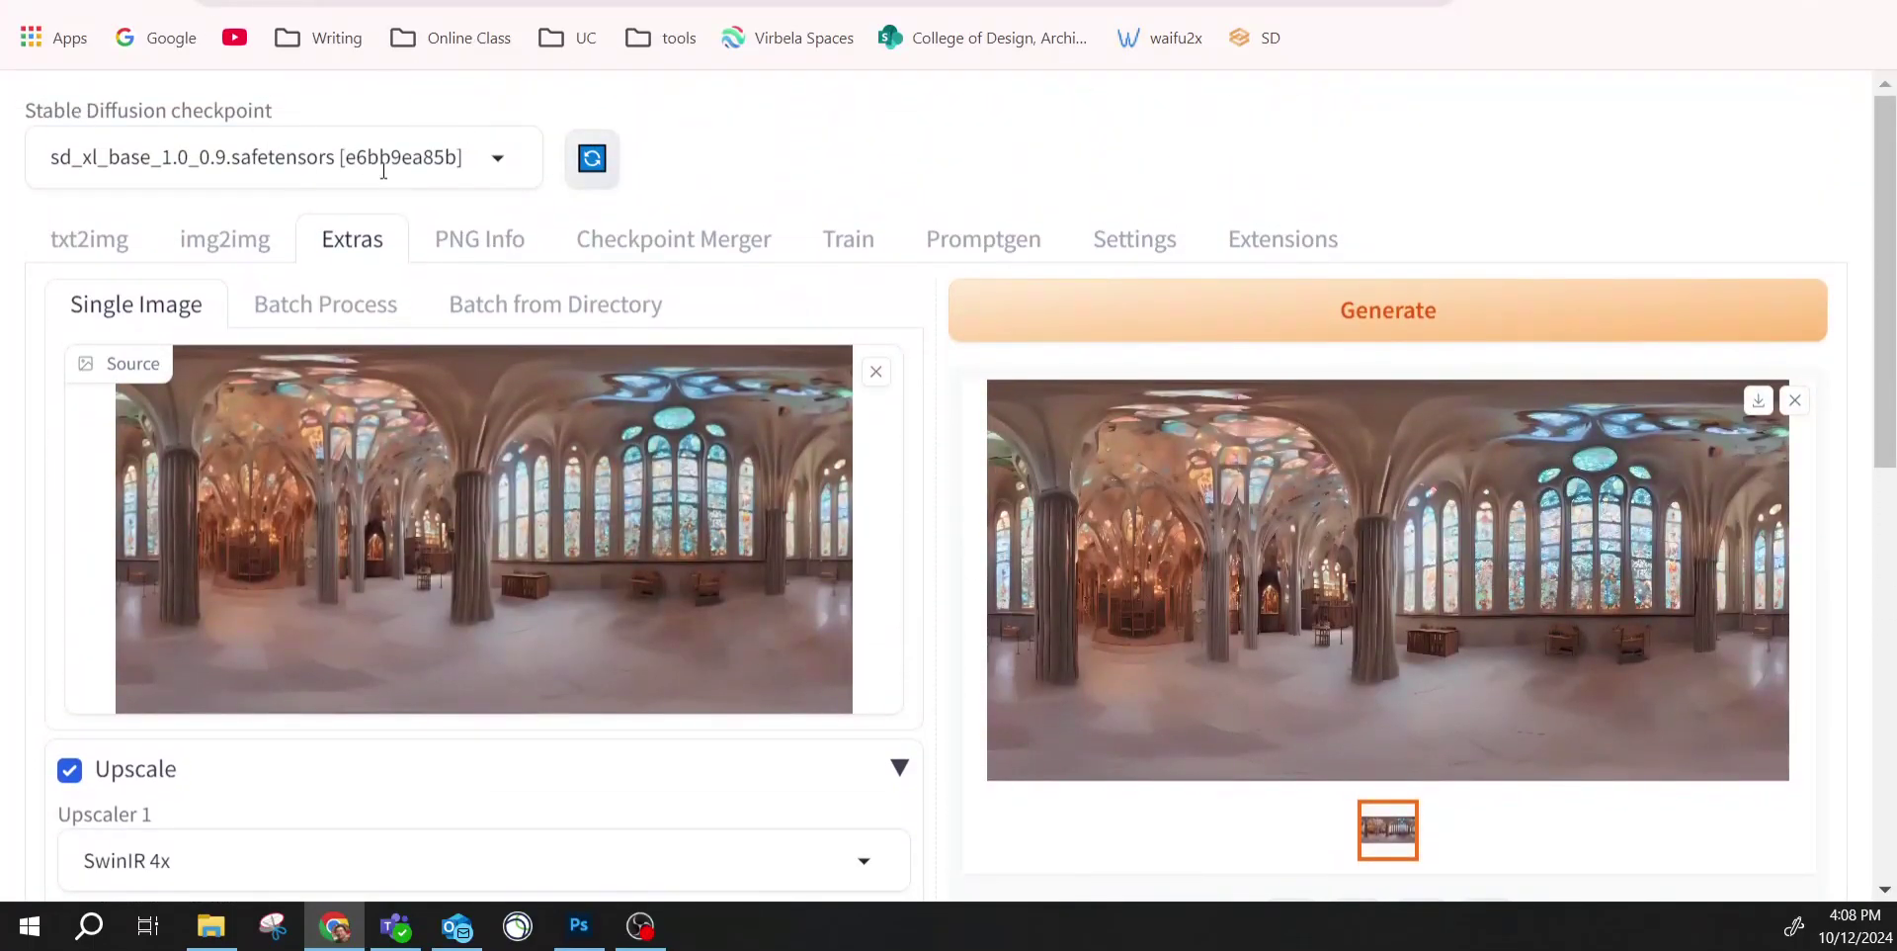
Switch to txt2img, then open the ARCH4001 folder and select the travel-00000 video.
left_click(114, 252)
scroll(316, 448, "down", 10)
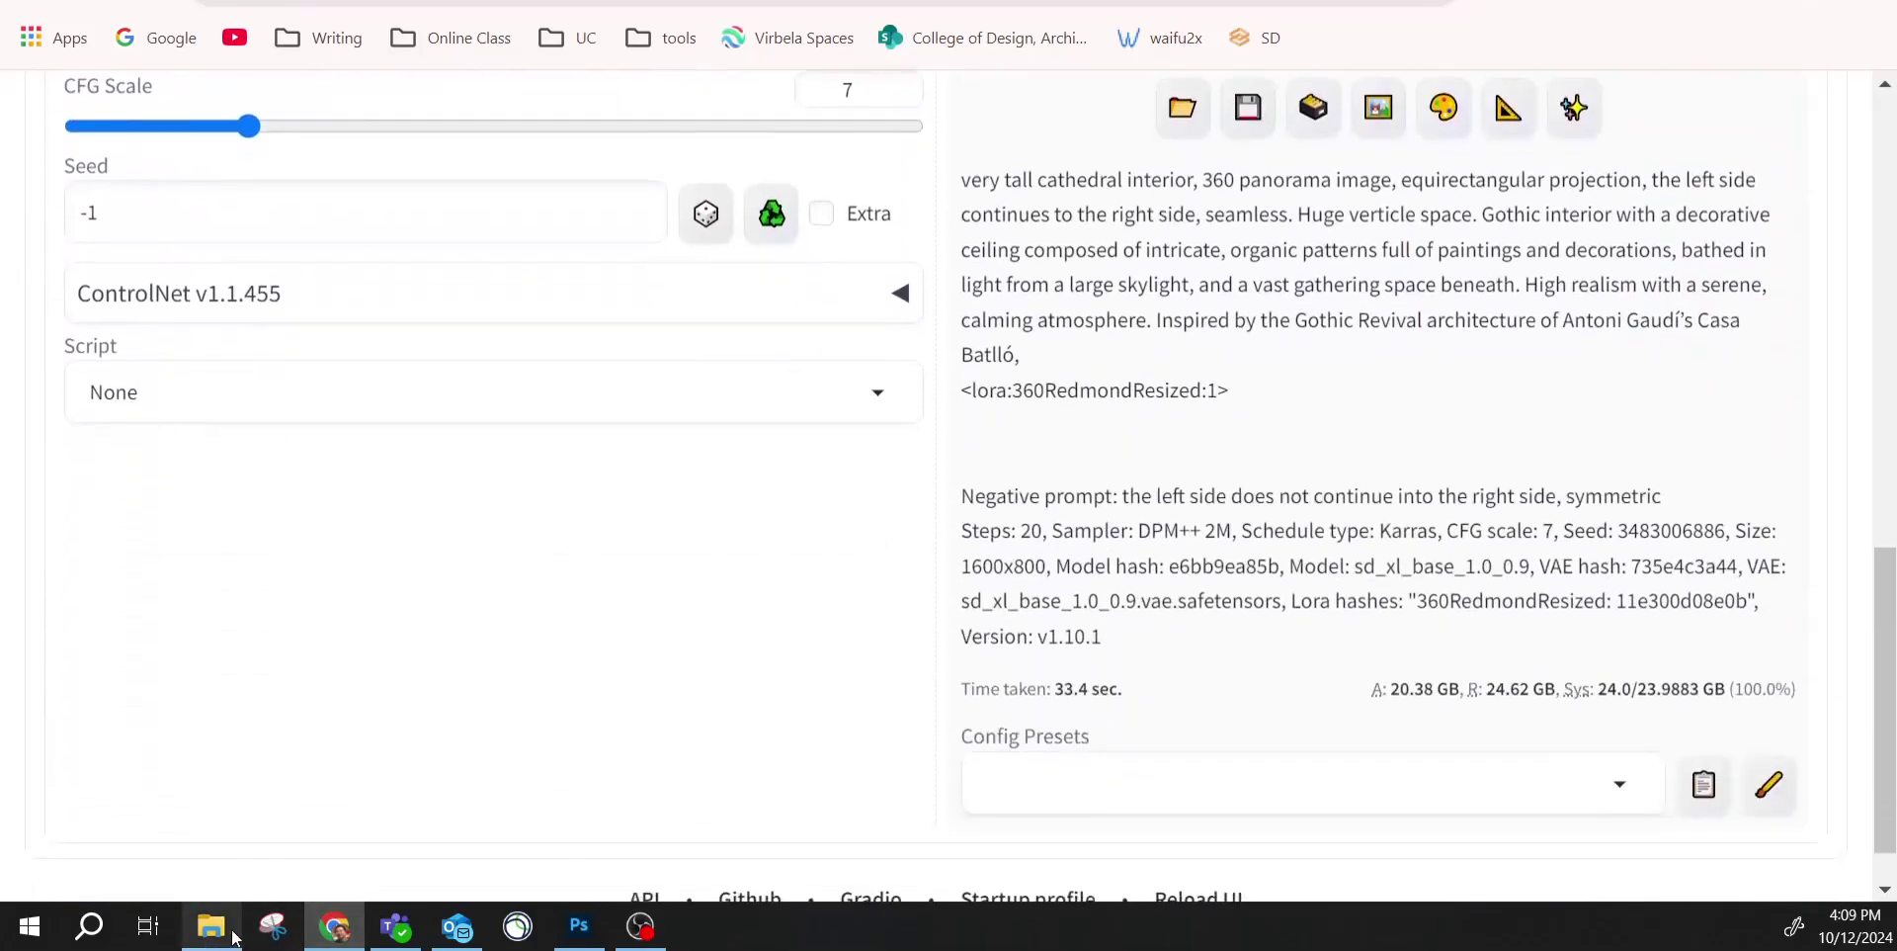
mouse_move(219, 937)
left_click(267, 867)
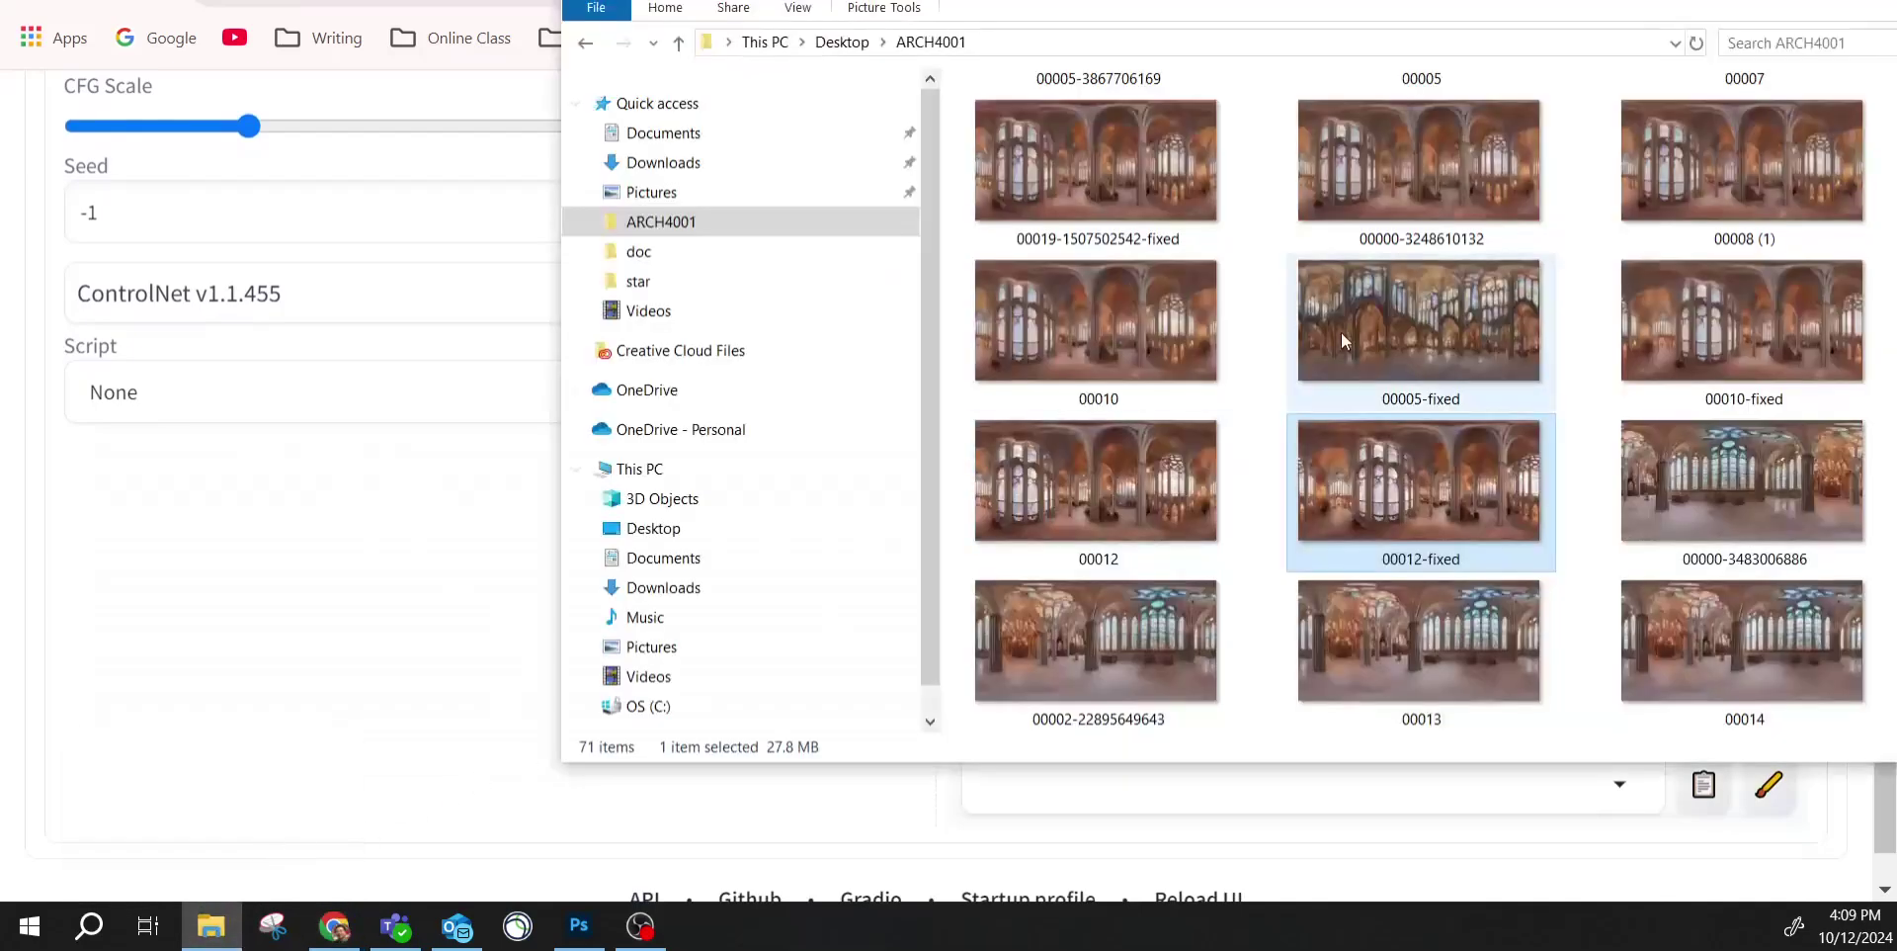
scroll(1413, 405, "down", 1)
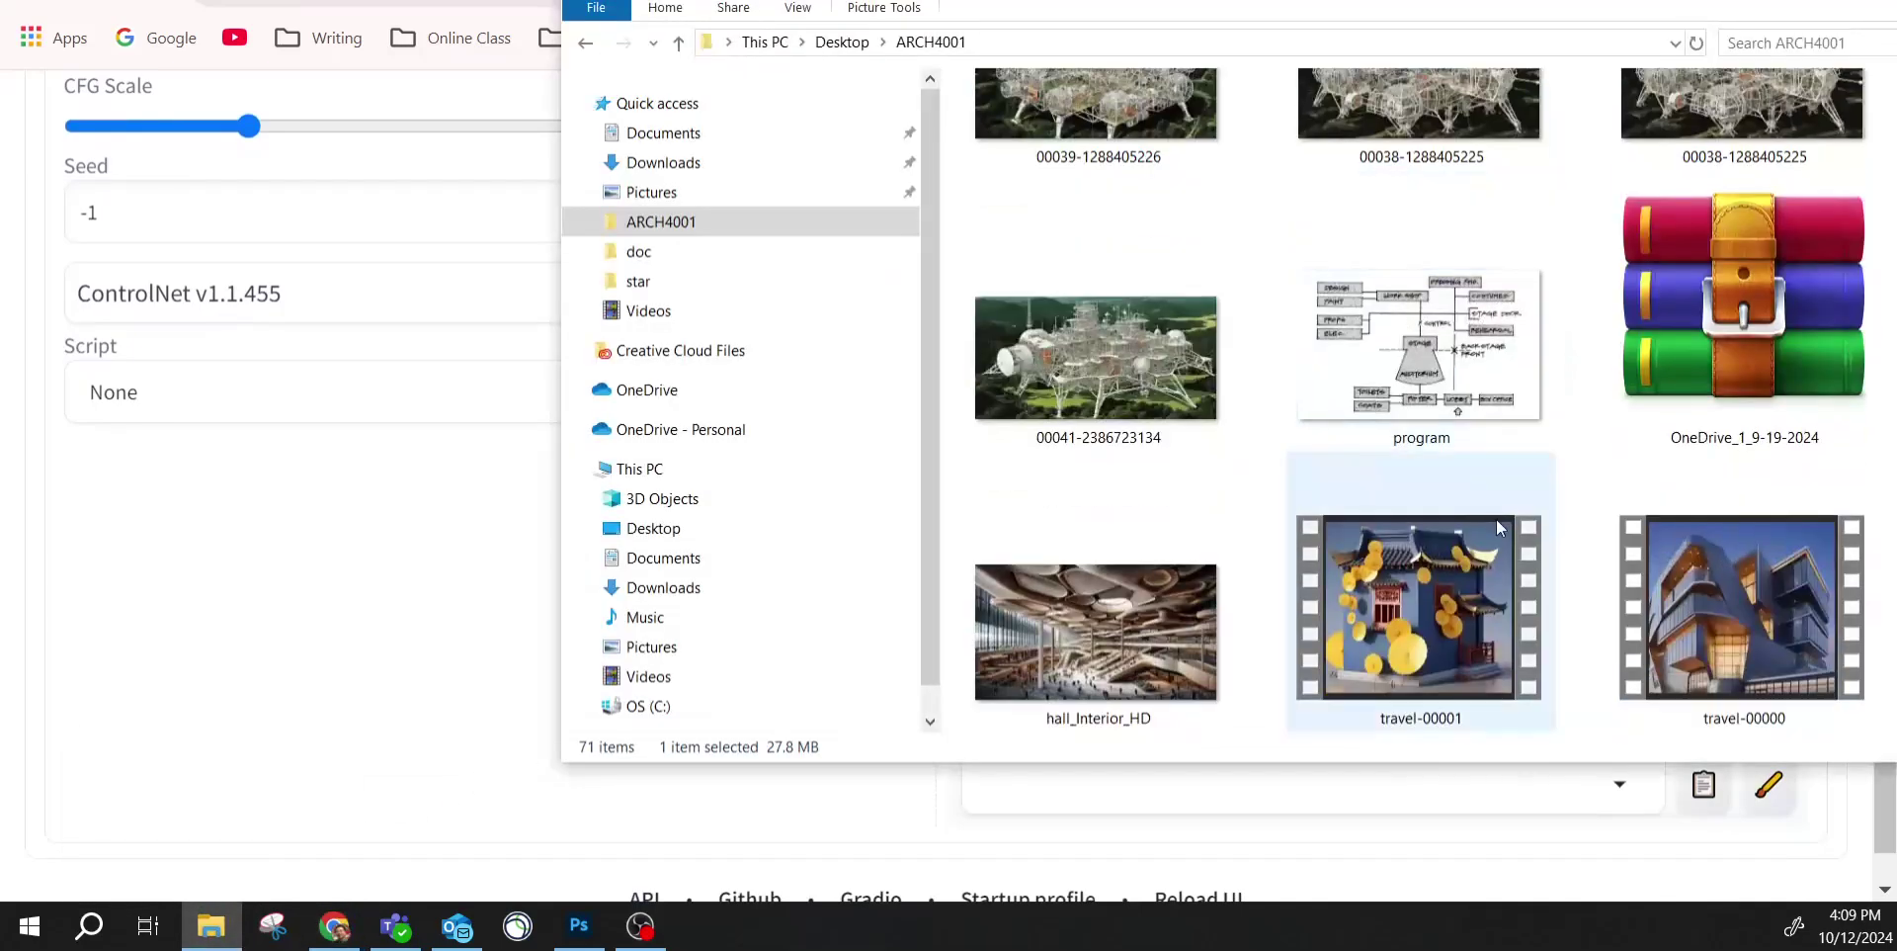
left_click(1616, 617)
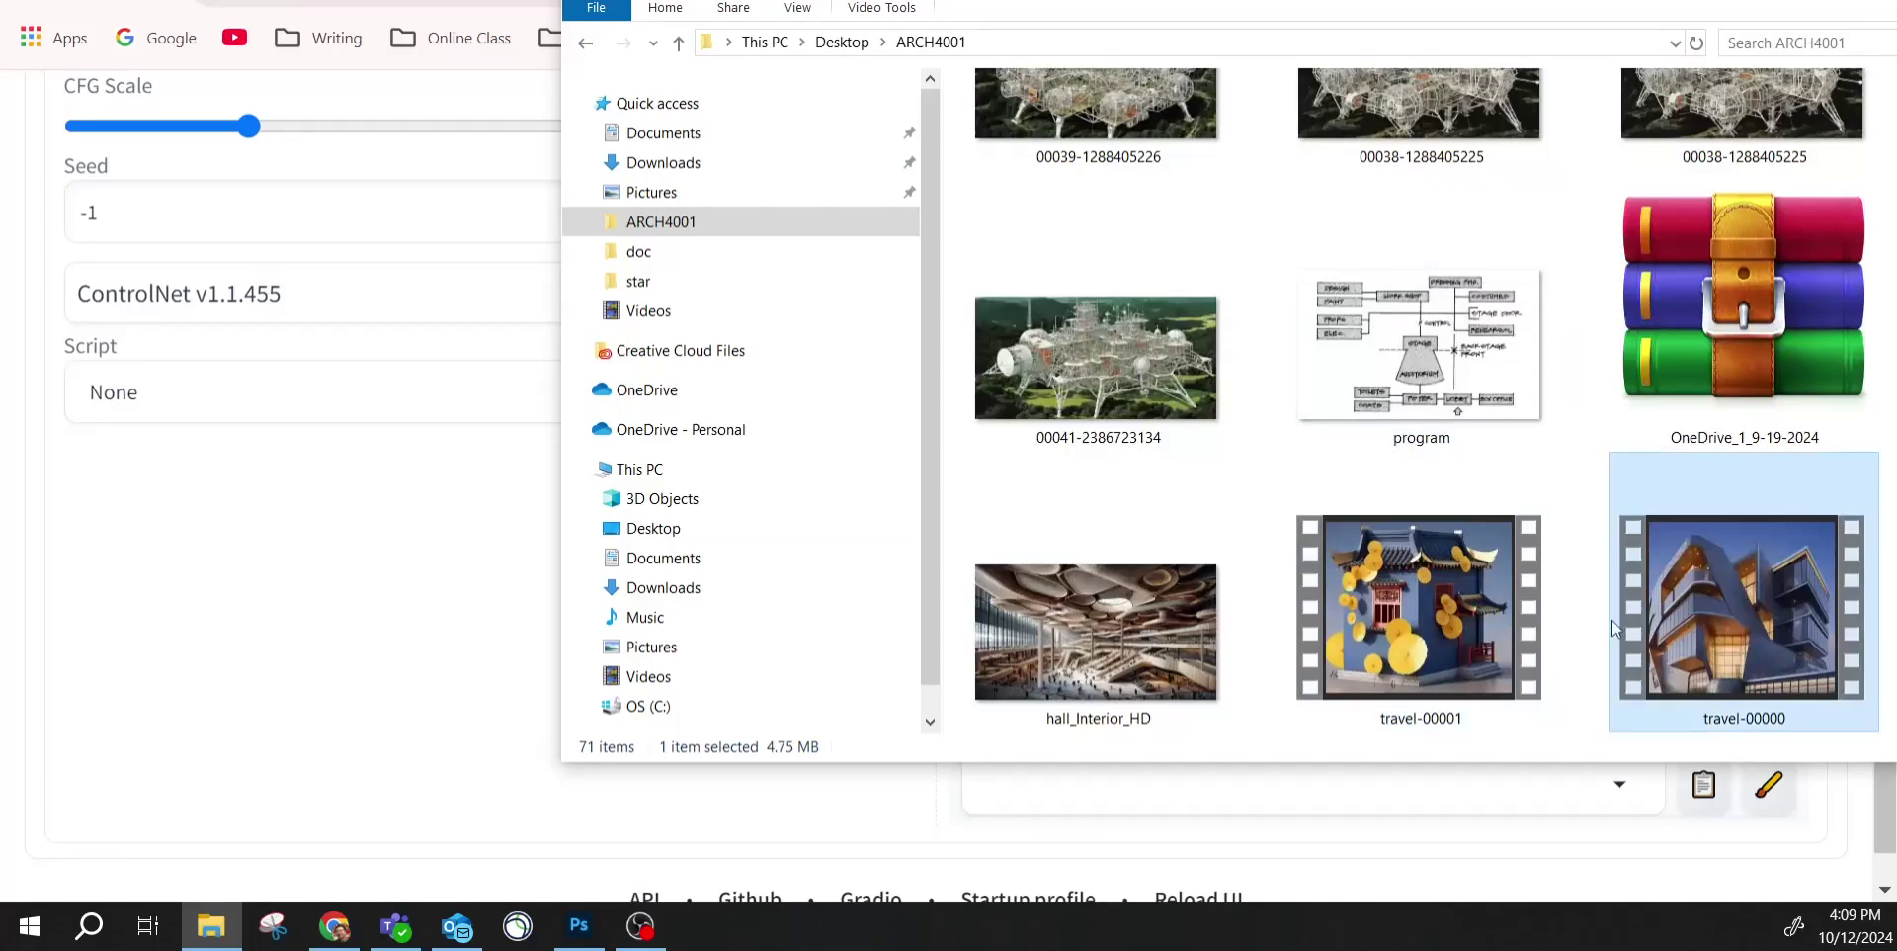
Play the travel-00000 and travel-00001 morphing videos in Windows Media Player.
double_click(1765, 613)
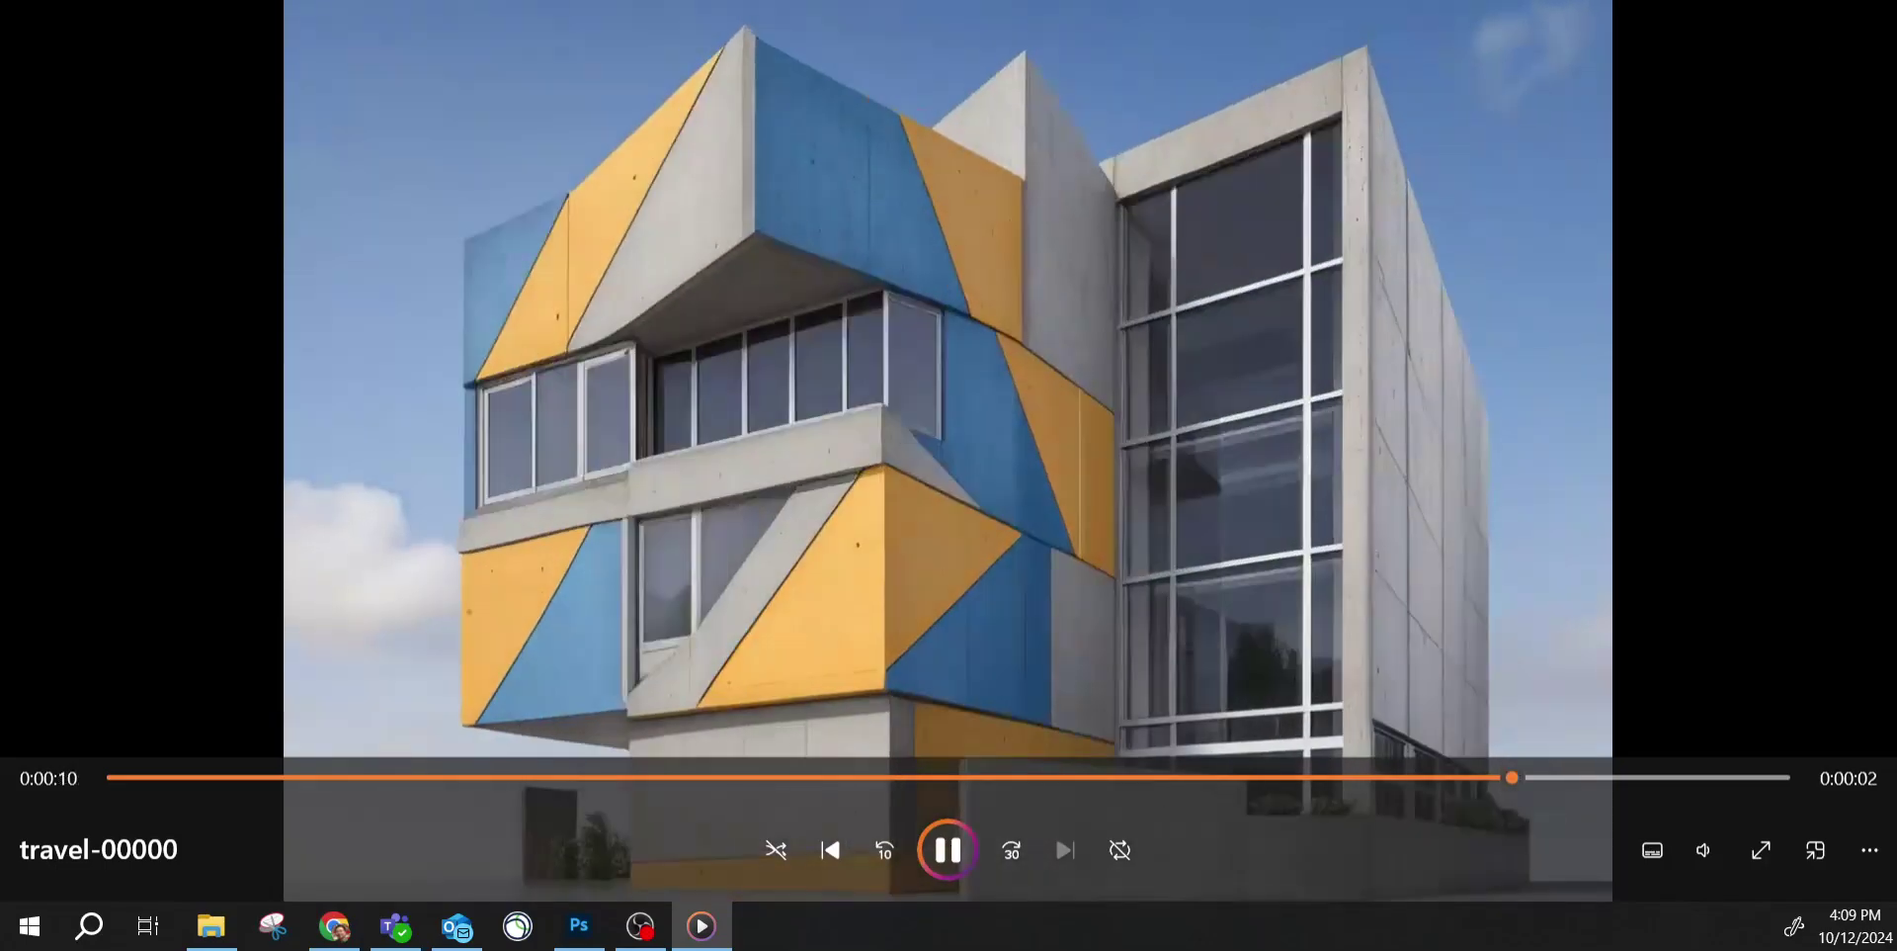
key("alt+F4")
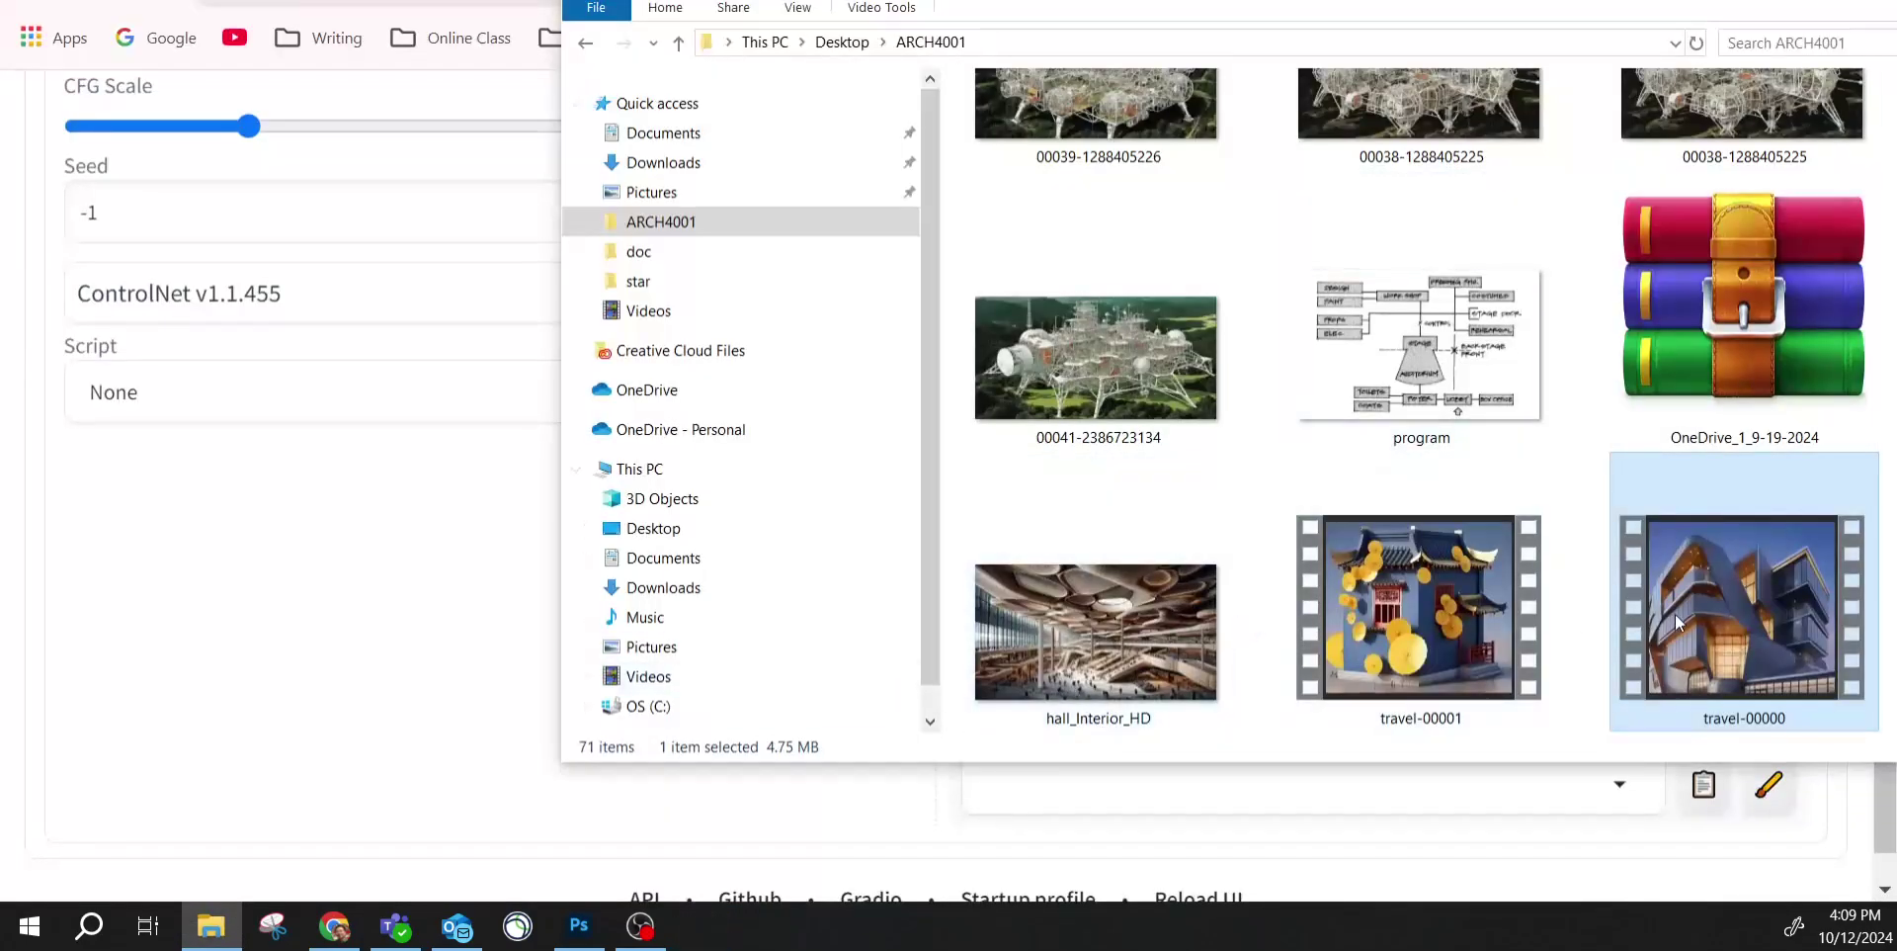
double_click(1399, 635)
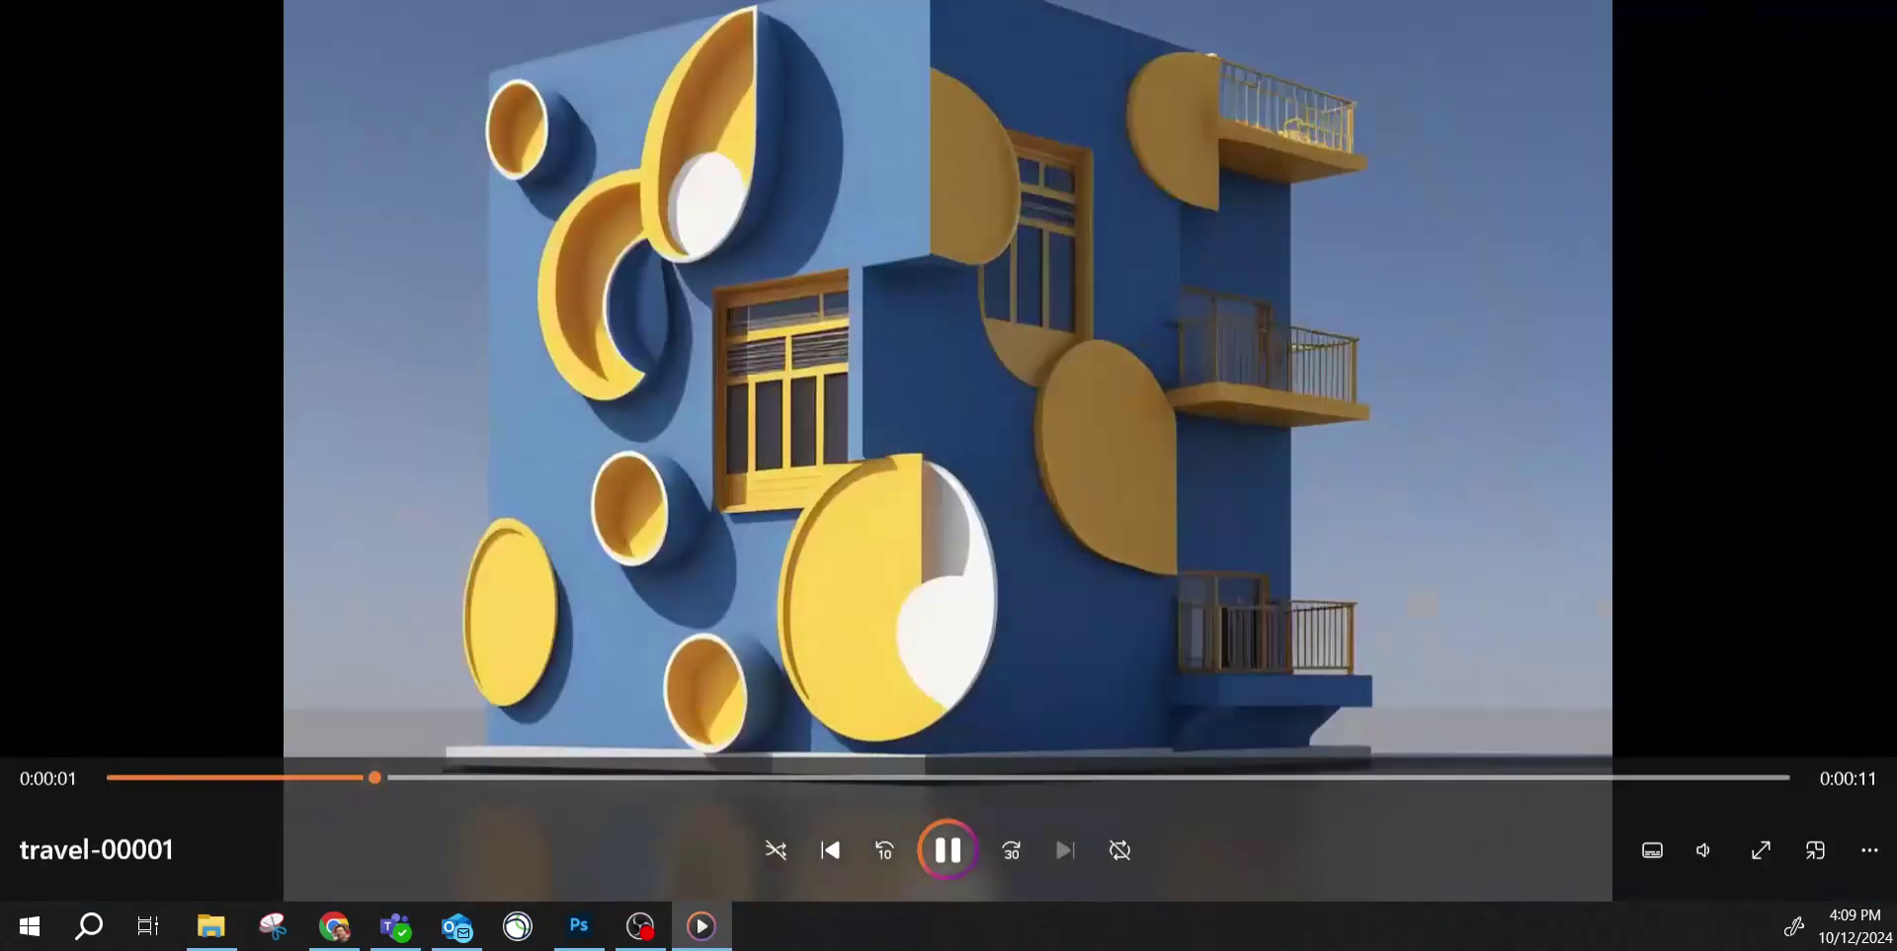
key("alt+F4")
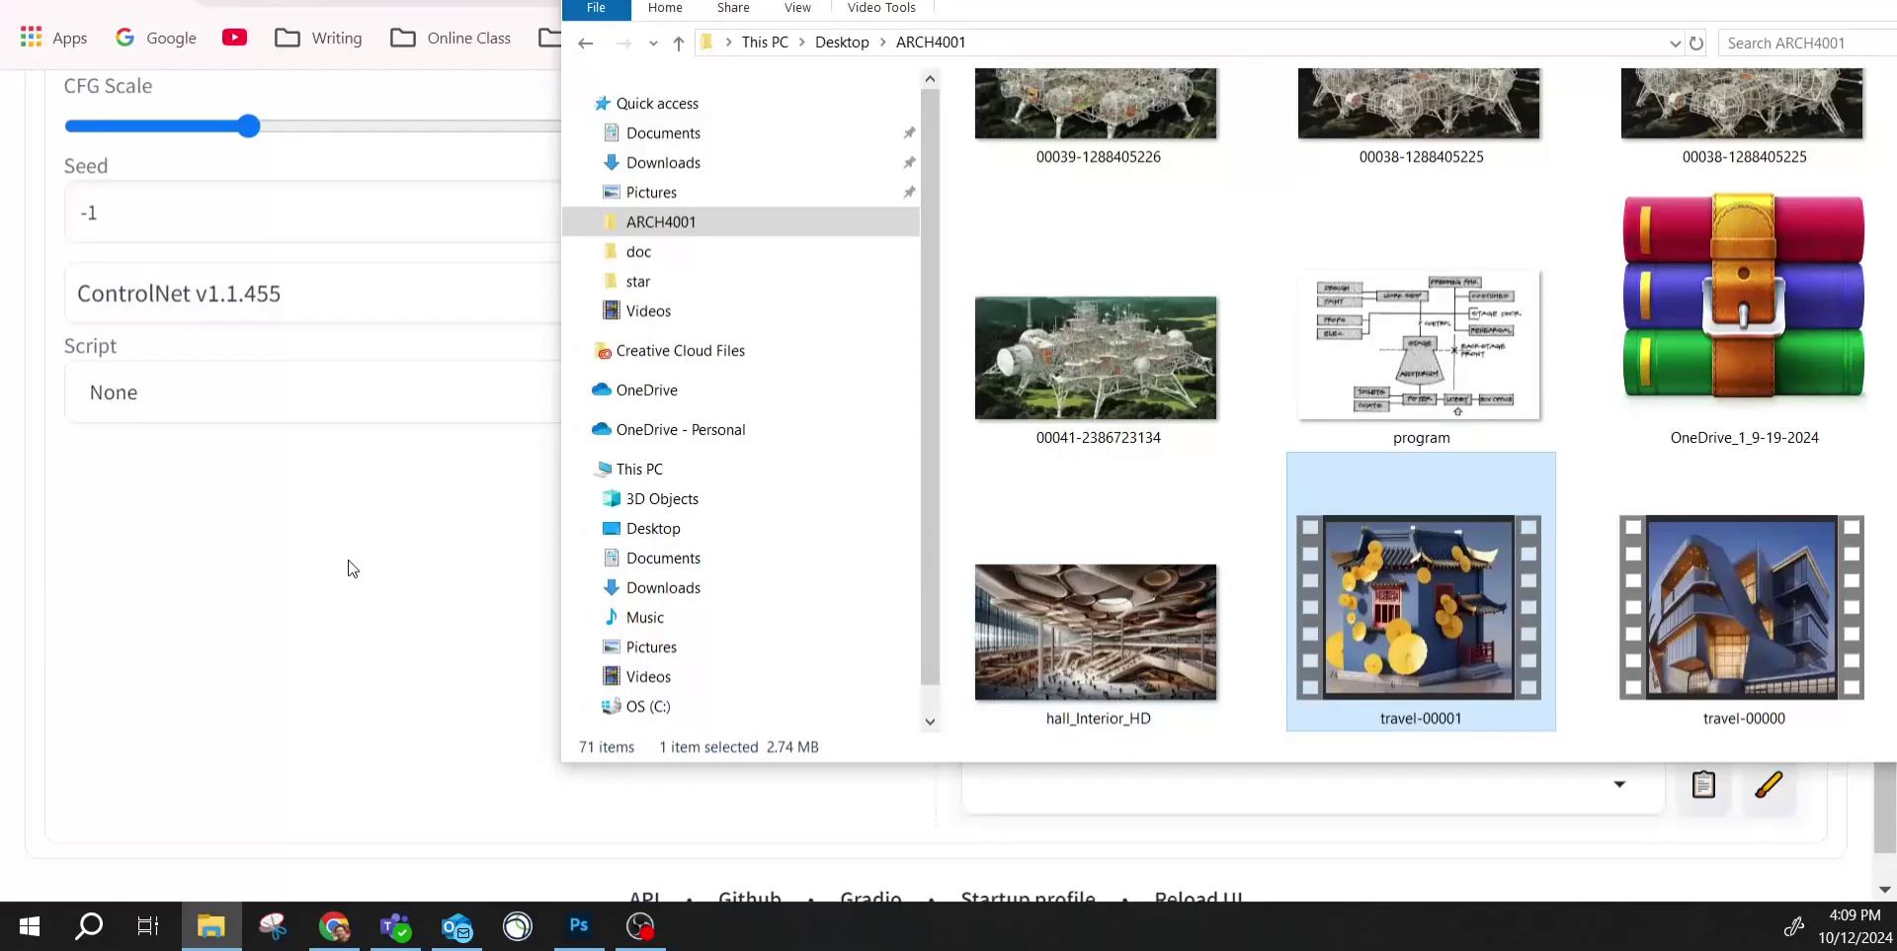
Return to the Stable Diffusion txt2img page.
left_click(350, 571)
scroll(487, 496, "up", 12)
scroll(517, 594, "down", 12)
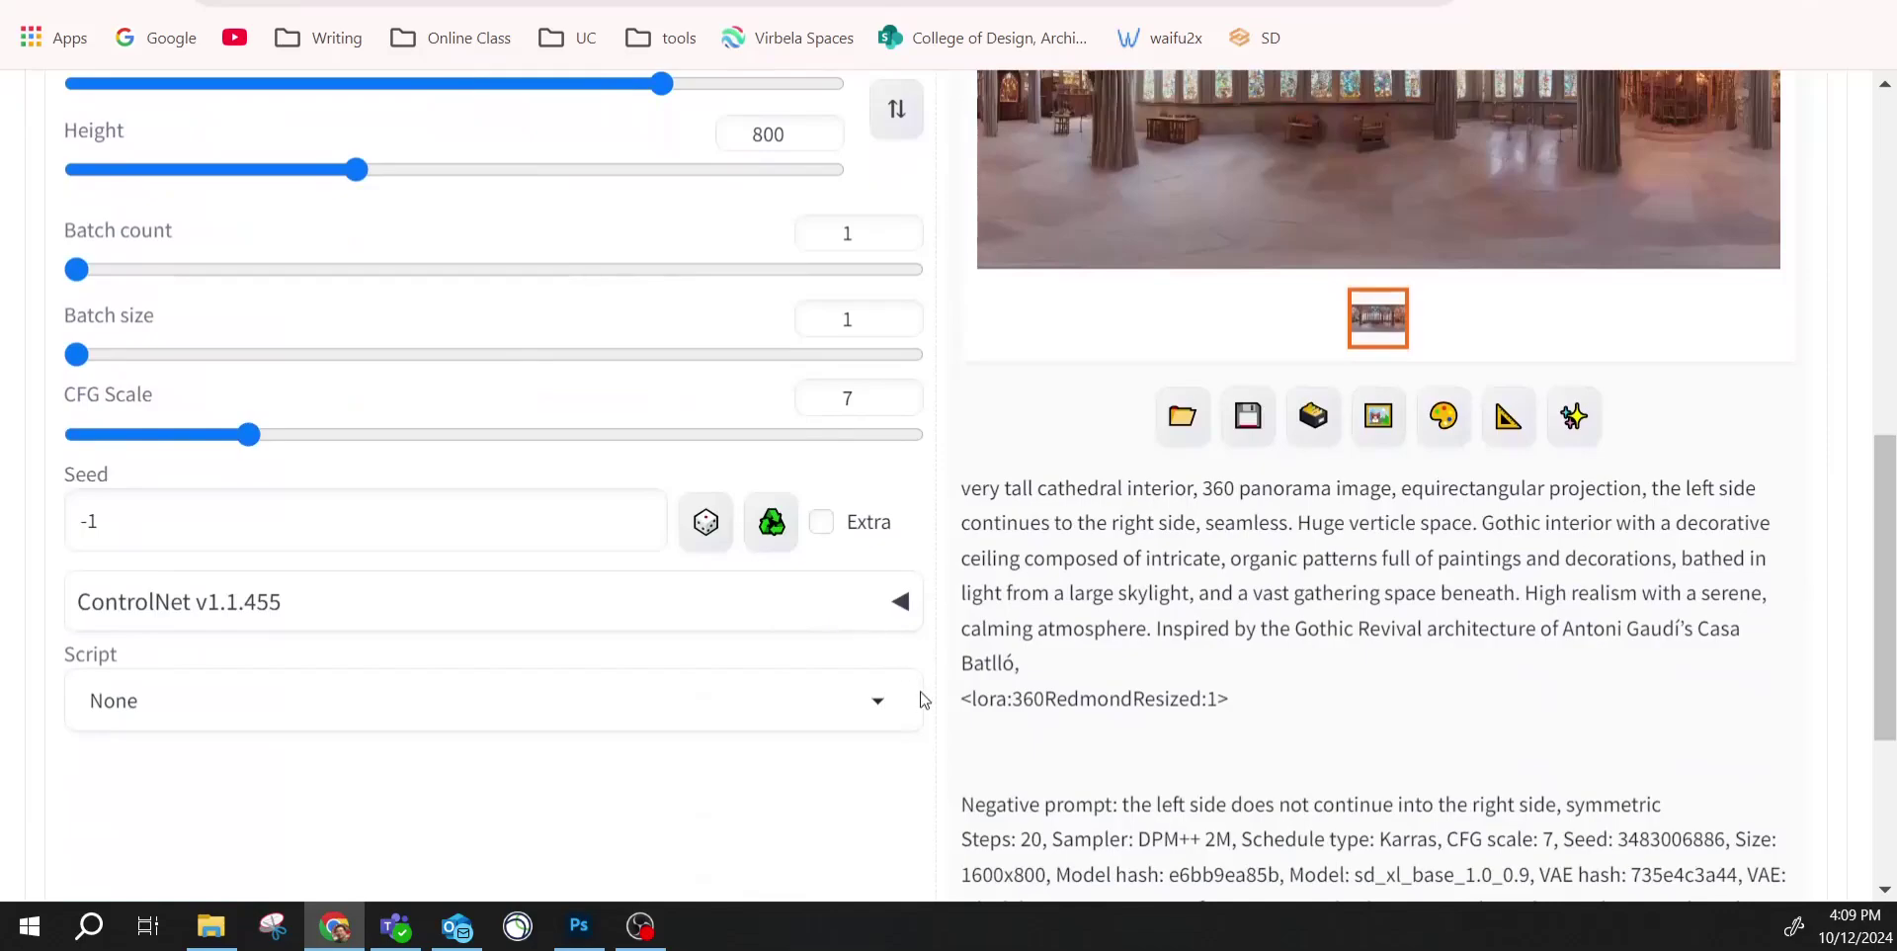
Select the Prompt Travel script and review its settings.
left_click(876, 712)
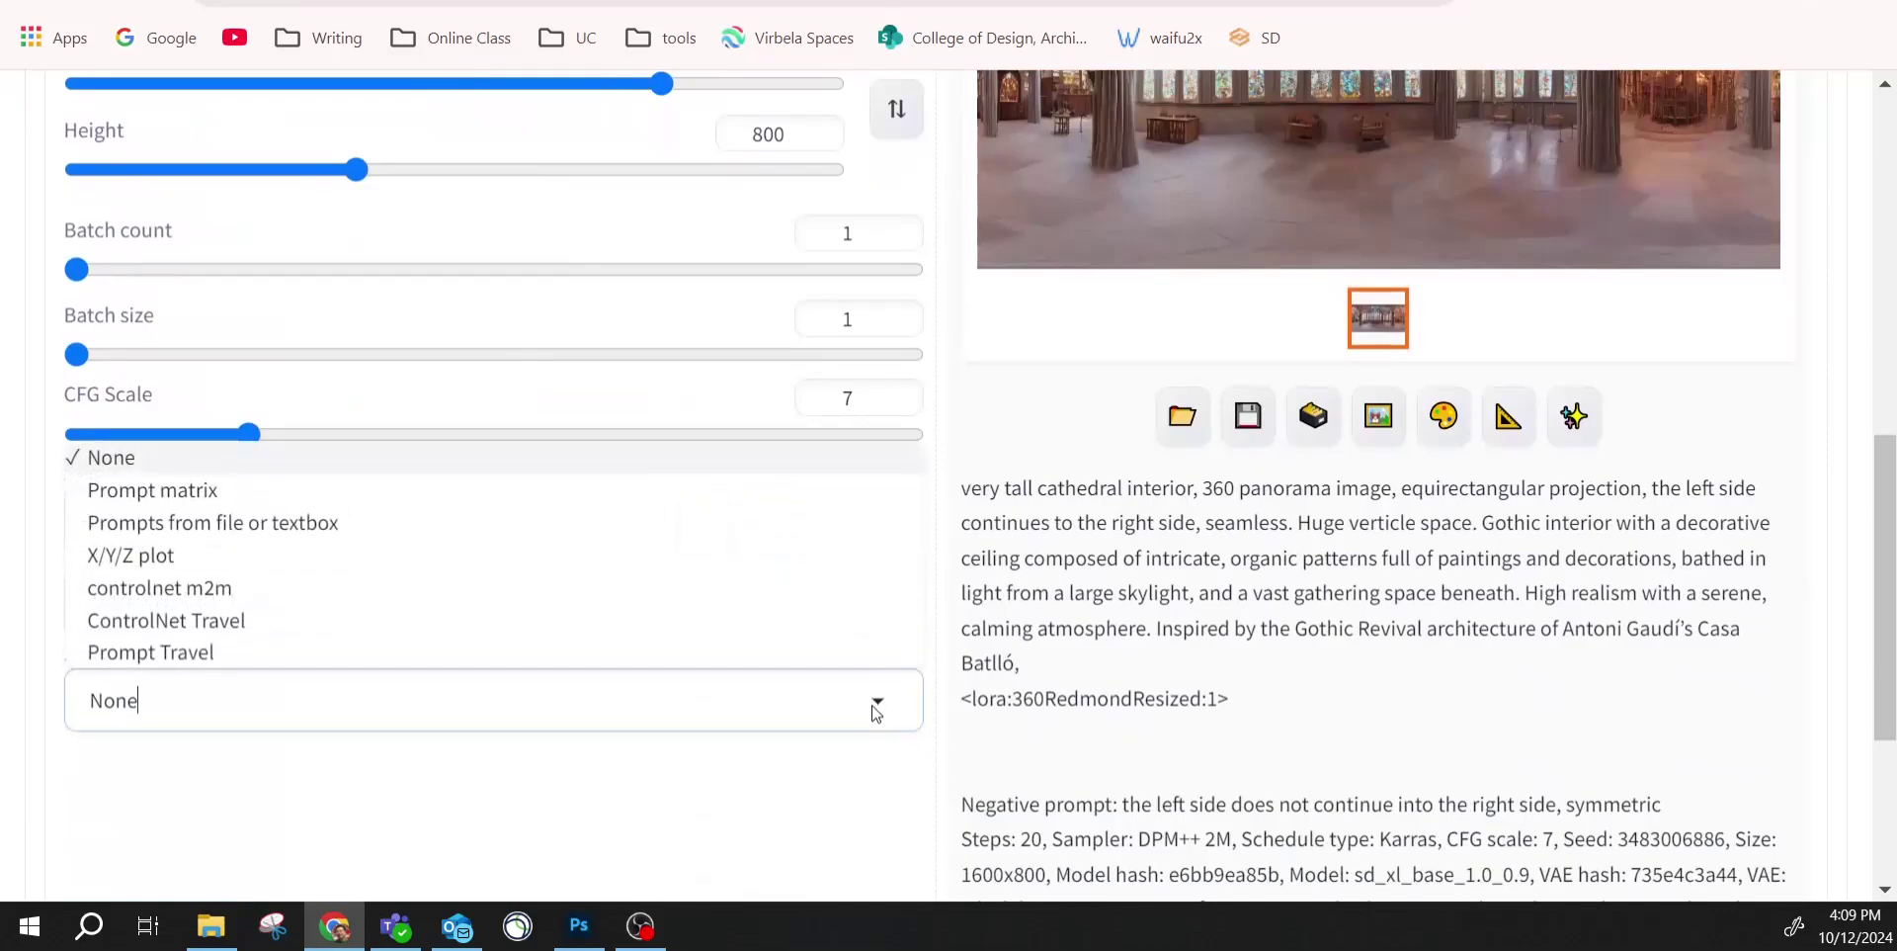
left_click(143, 653)
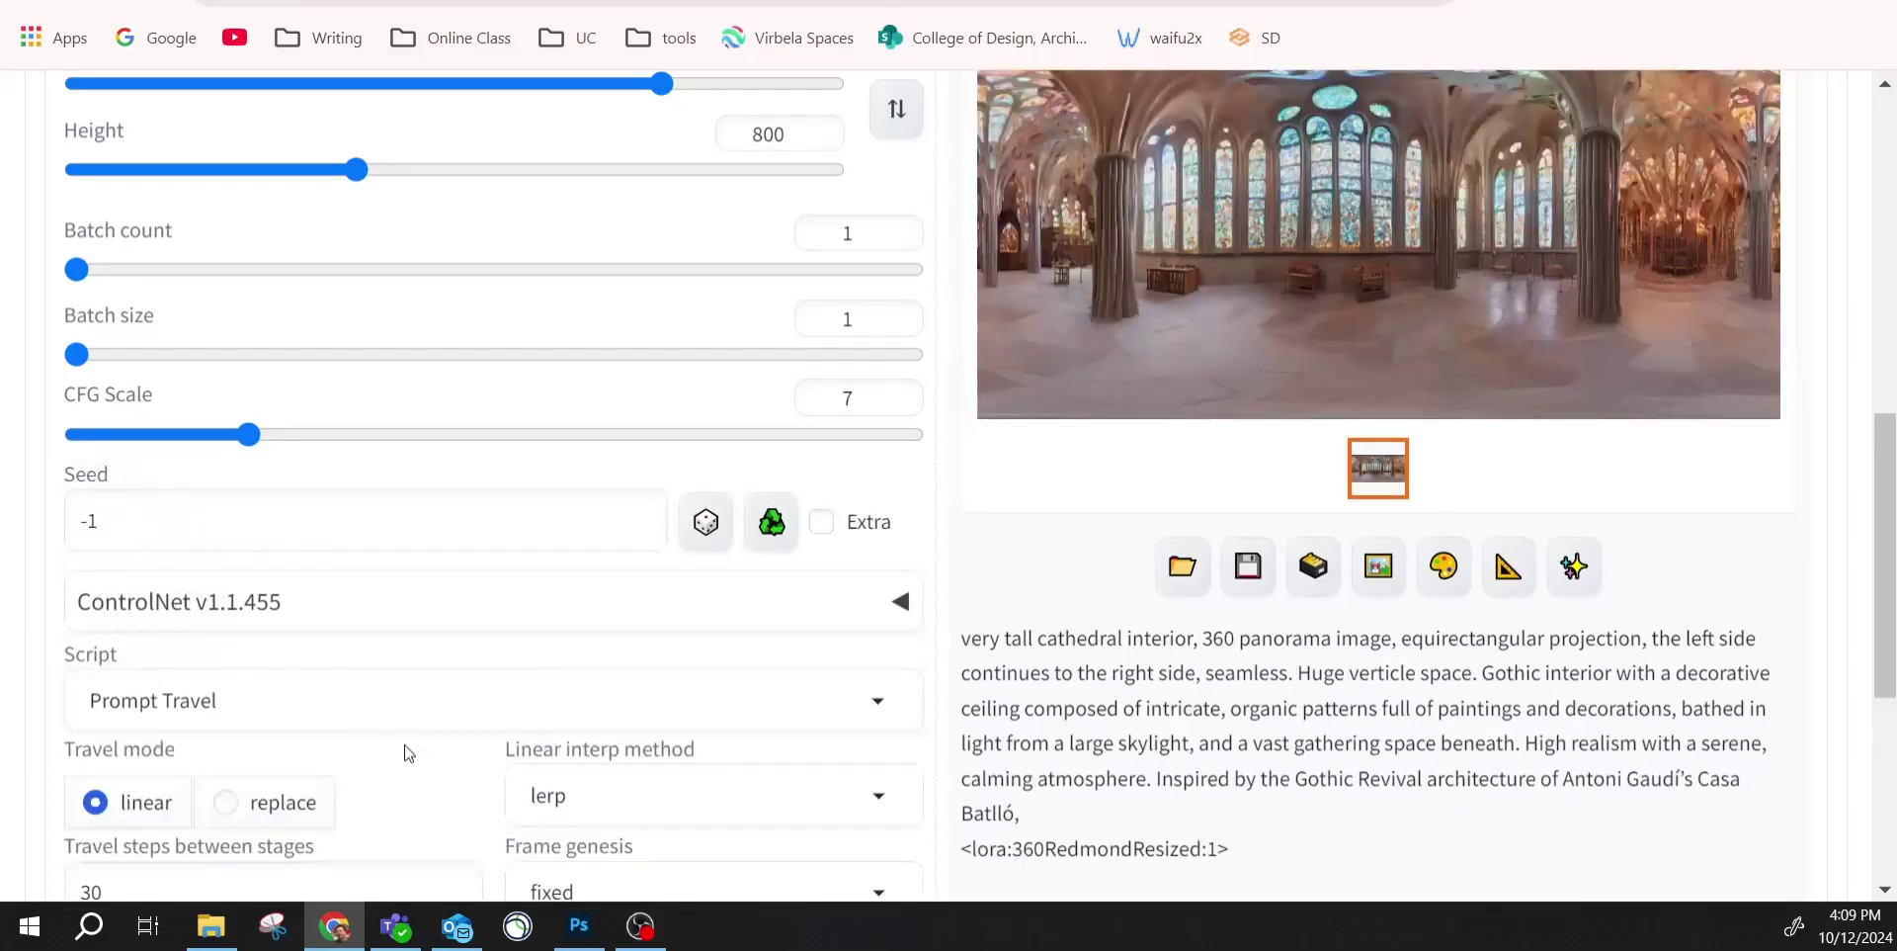
scroll(407, 752, "down", 3)
scroll(408, 753, "down", 2)
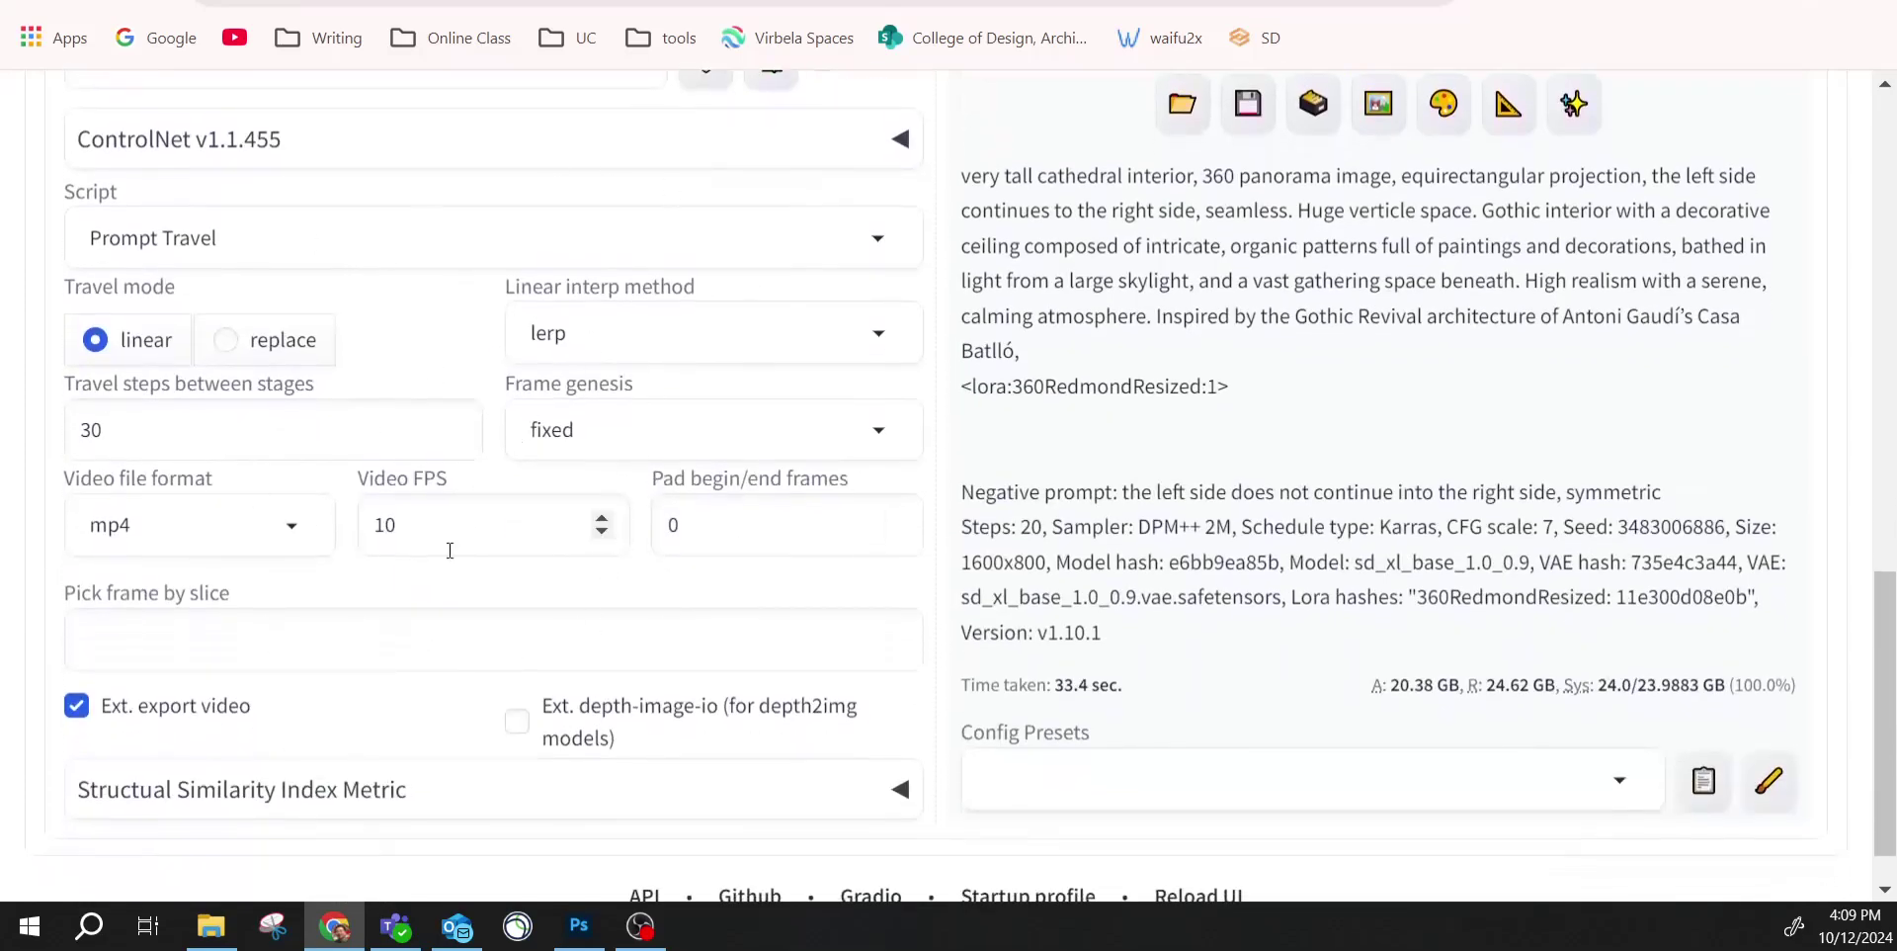
scroll(479, 665, "down", 1)
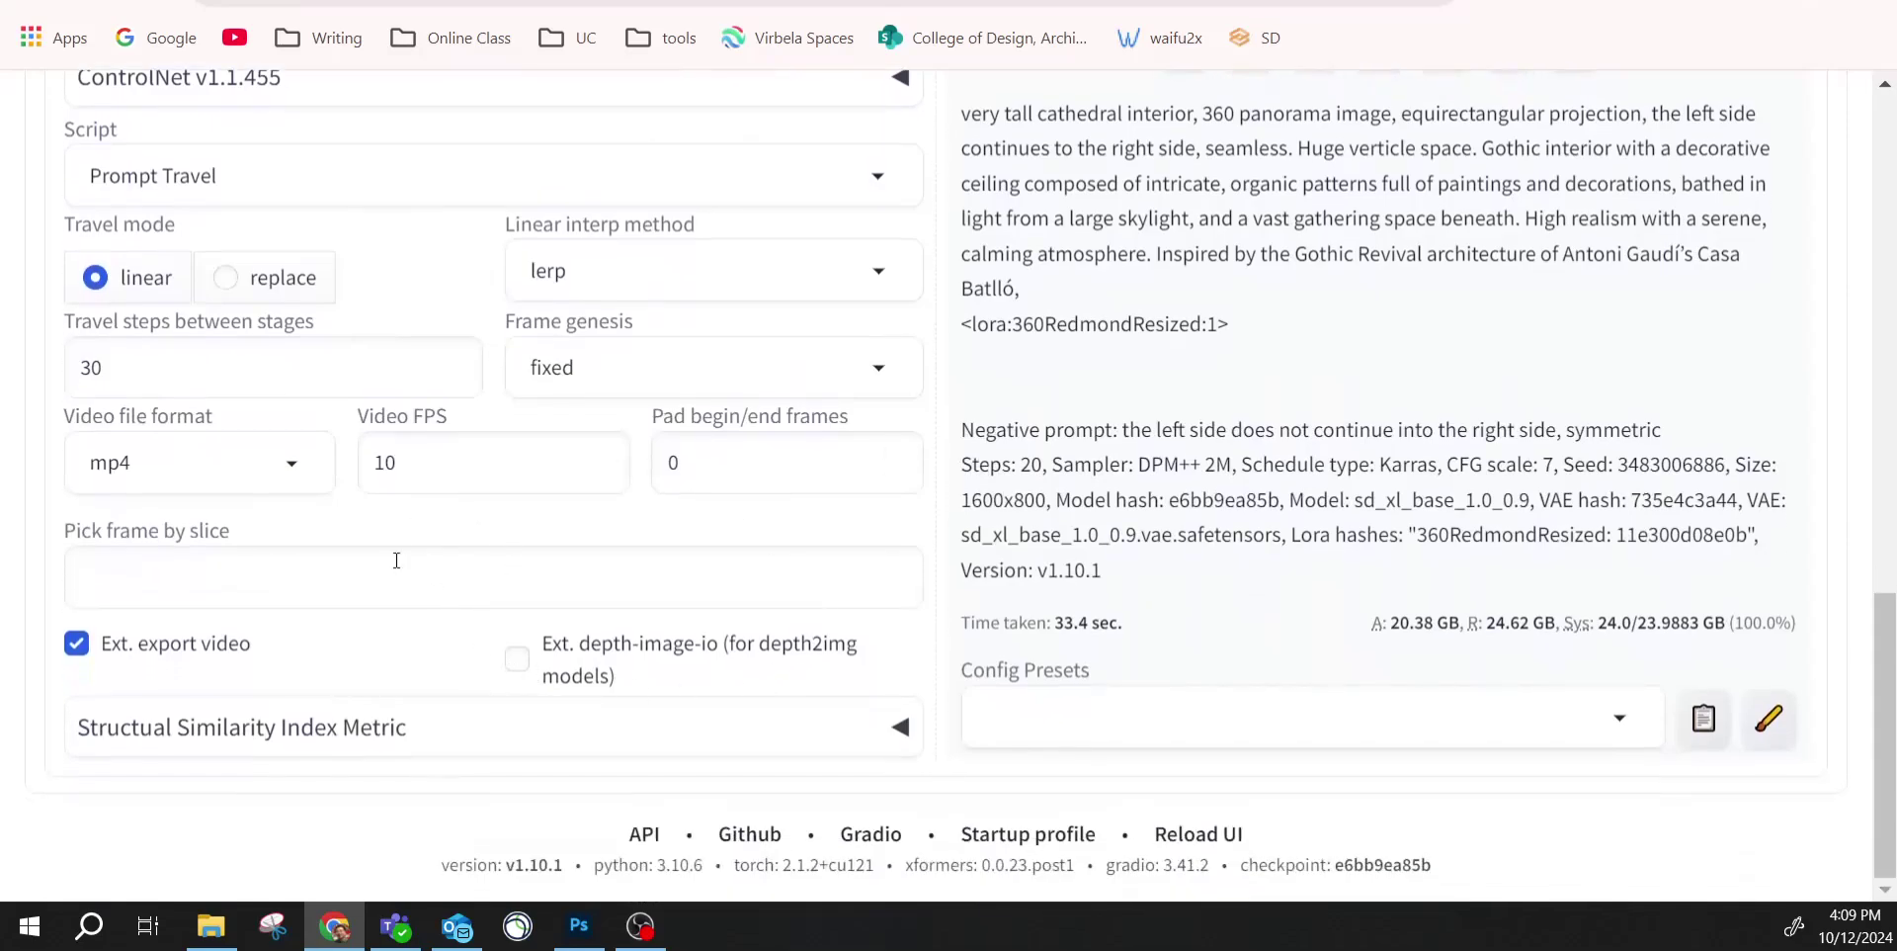
scroll(396, 560, "up", 15)
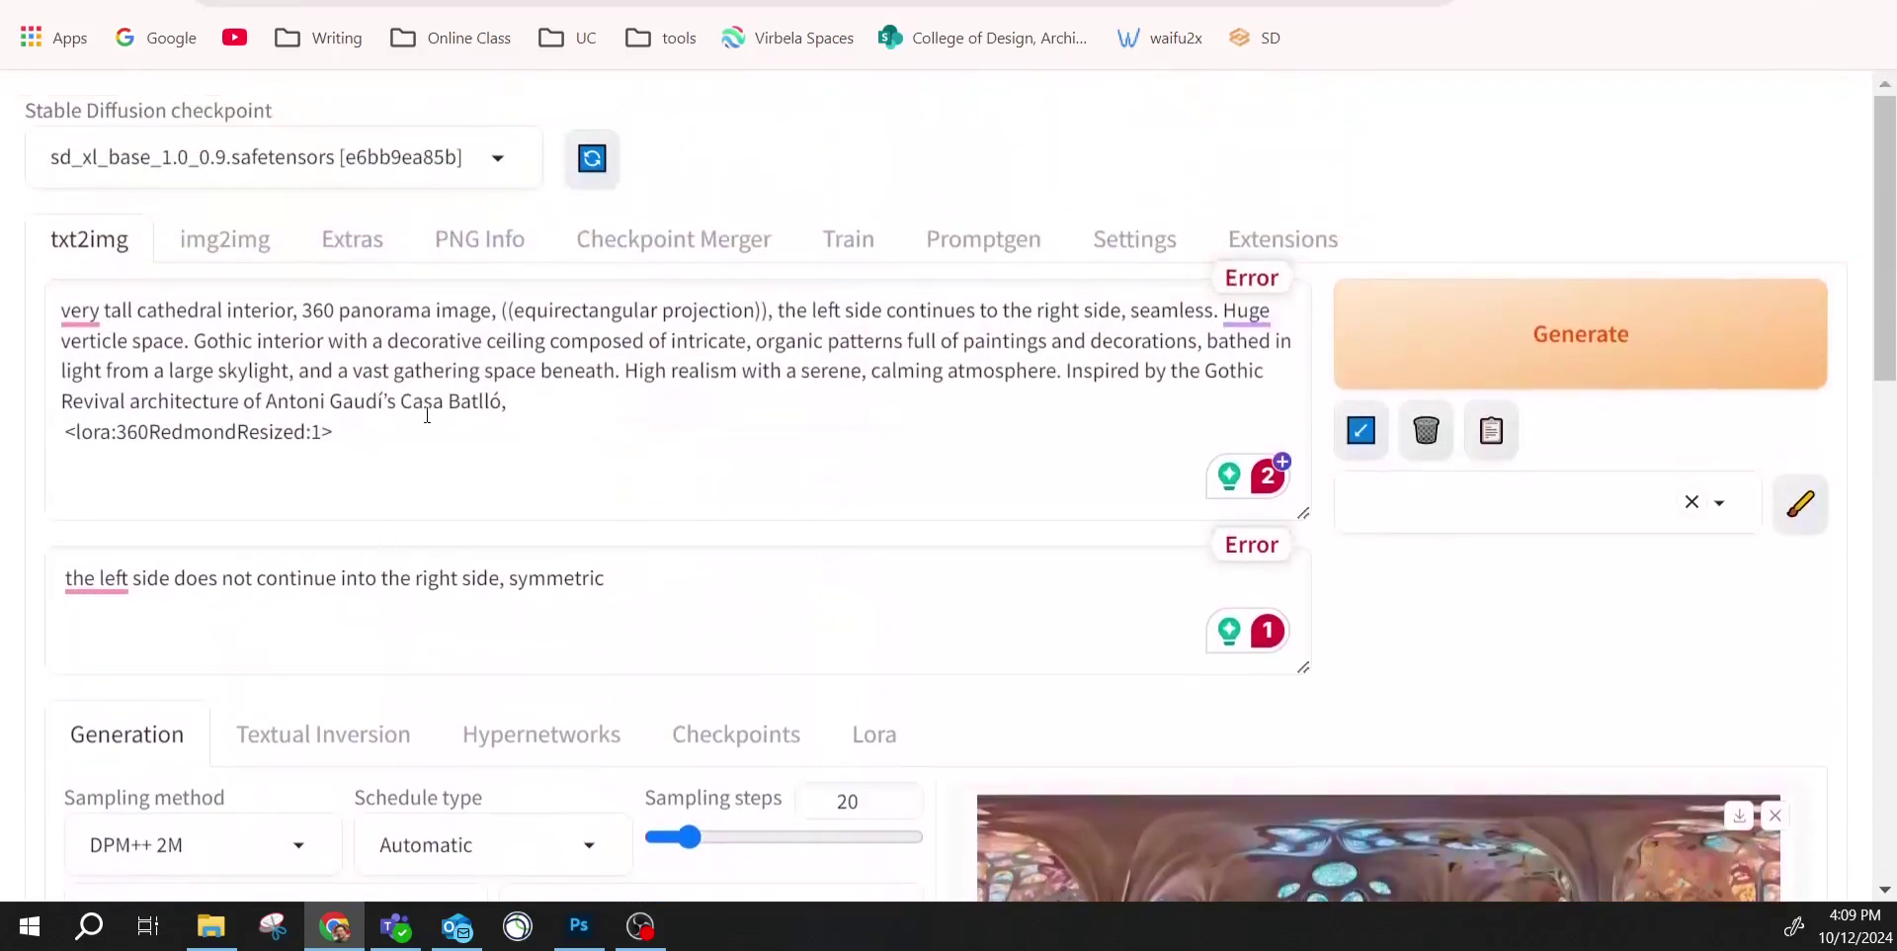
Remove the stray space before the <lora:360RedmondResized:1> tag in the positive prompt.
left_click(418, 437)
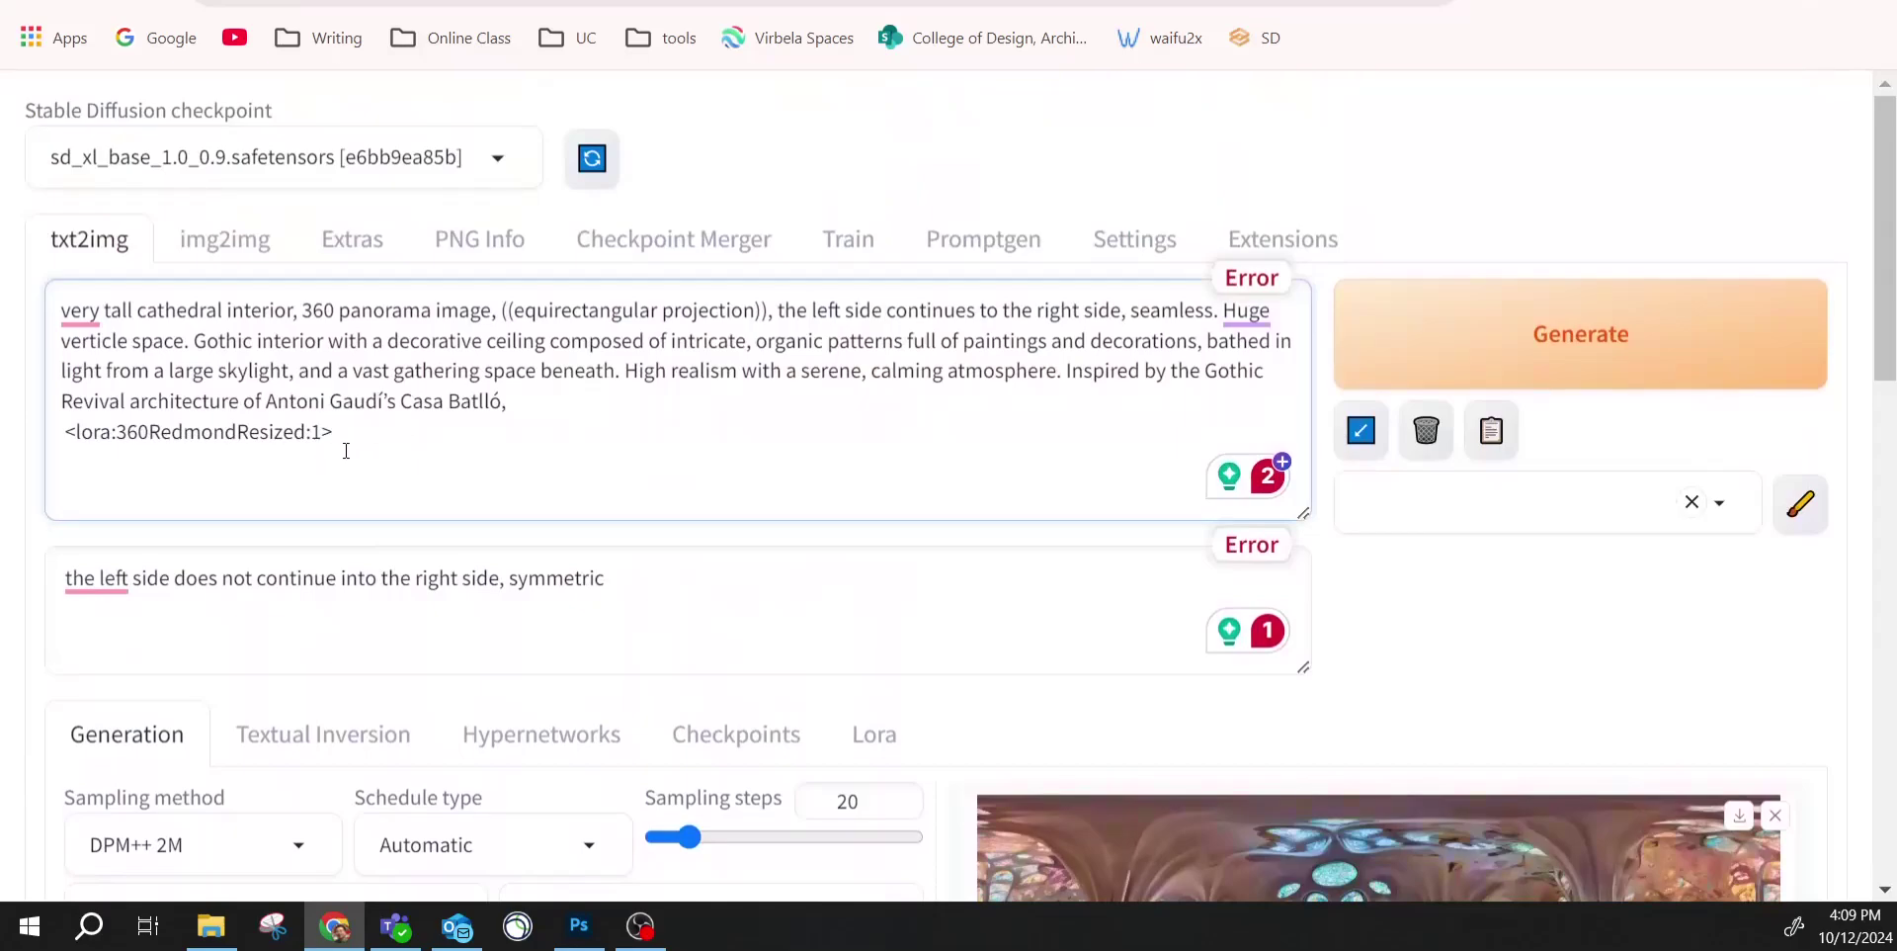
key("Return")
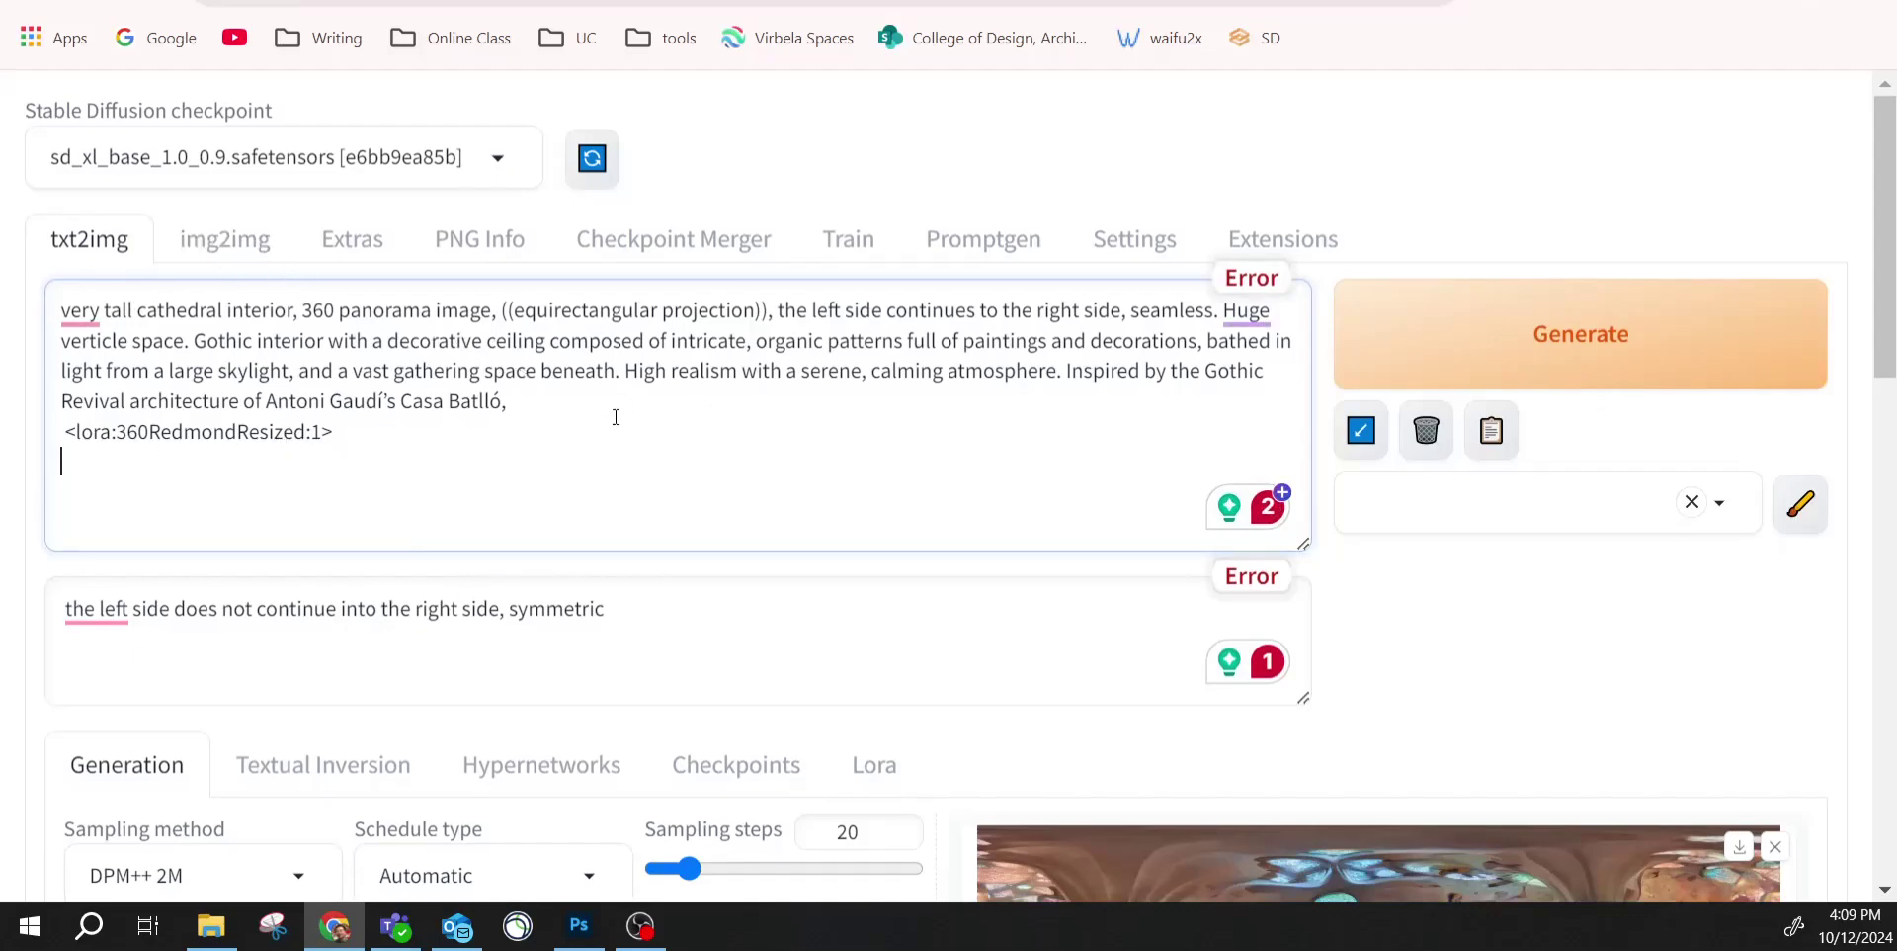
scroll(372, 555, "down", 6)
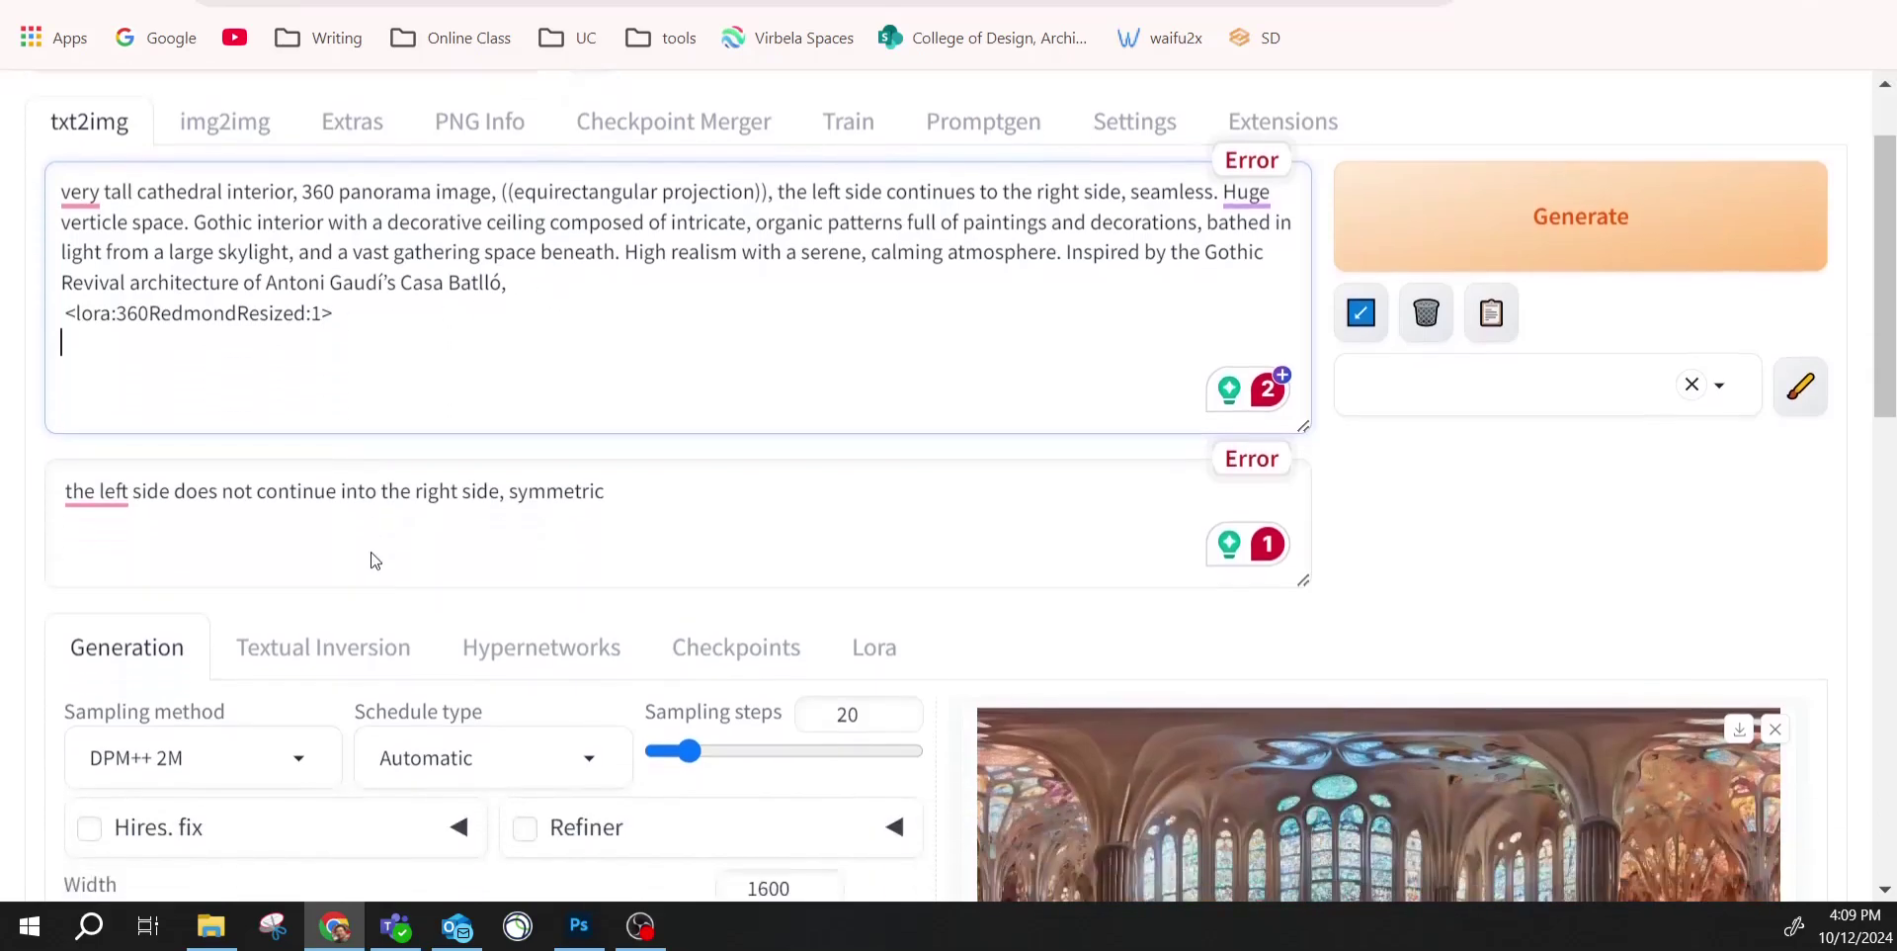
scroll(602, 692, "up", 5)
scroll(610, 644, "up", 1)
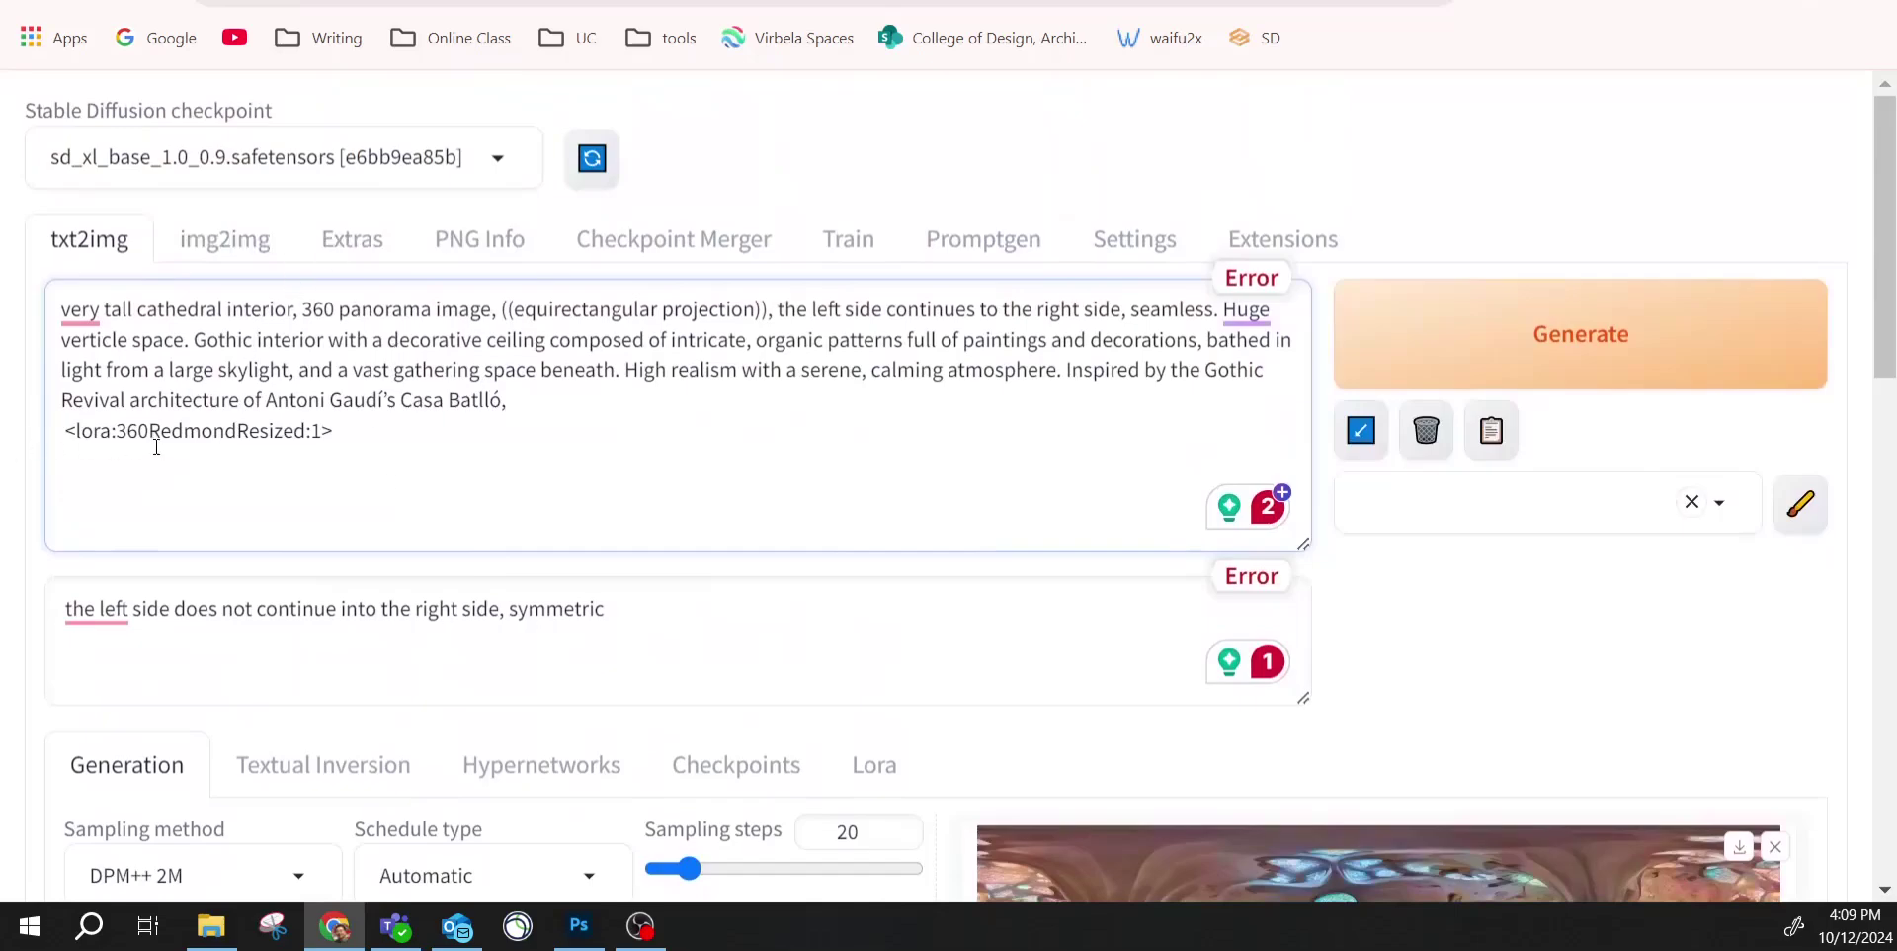
key("BackSpace")
scroll(778, 586, "down", 15)
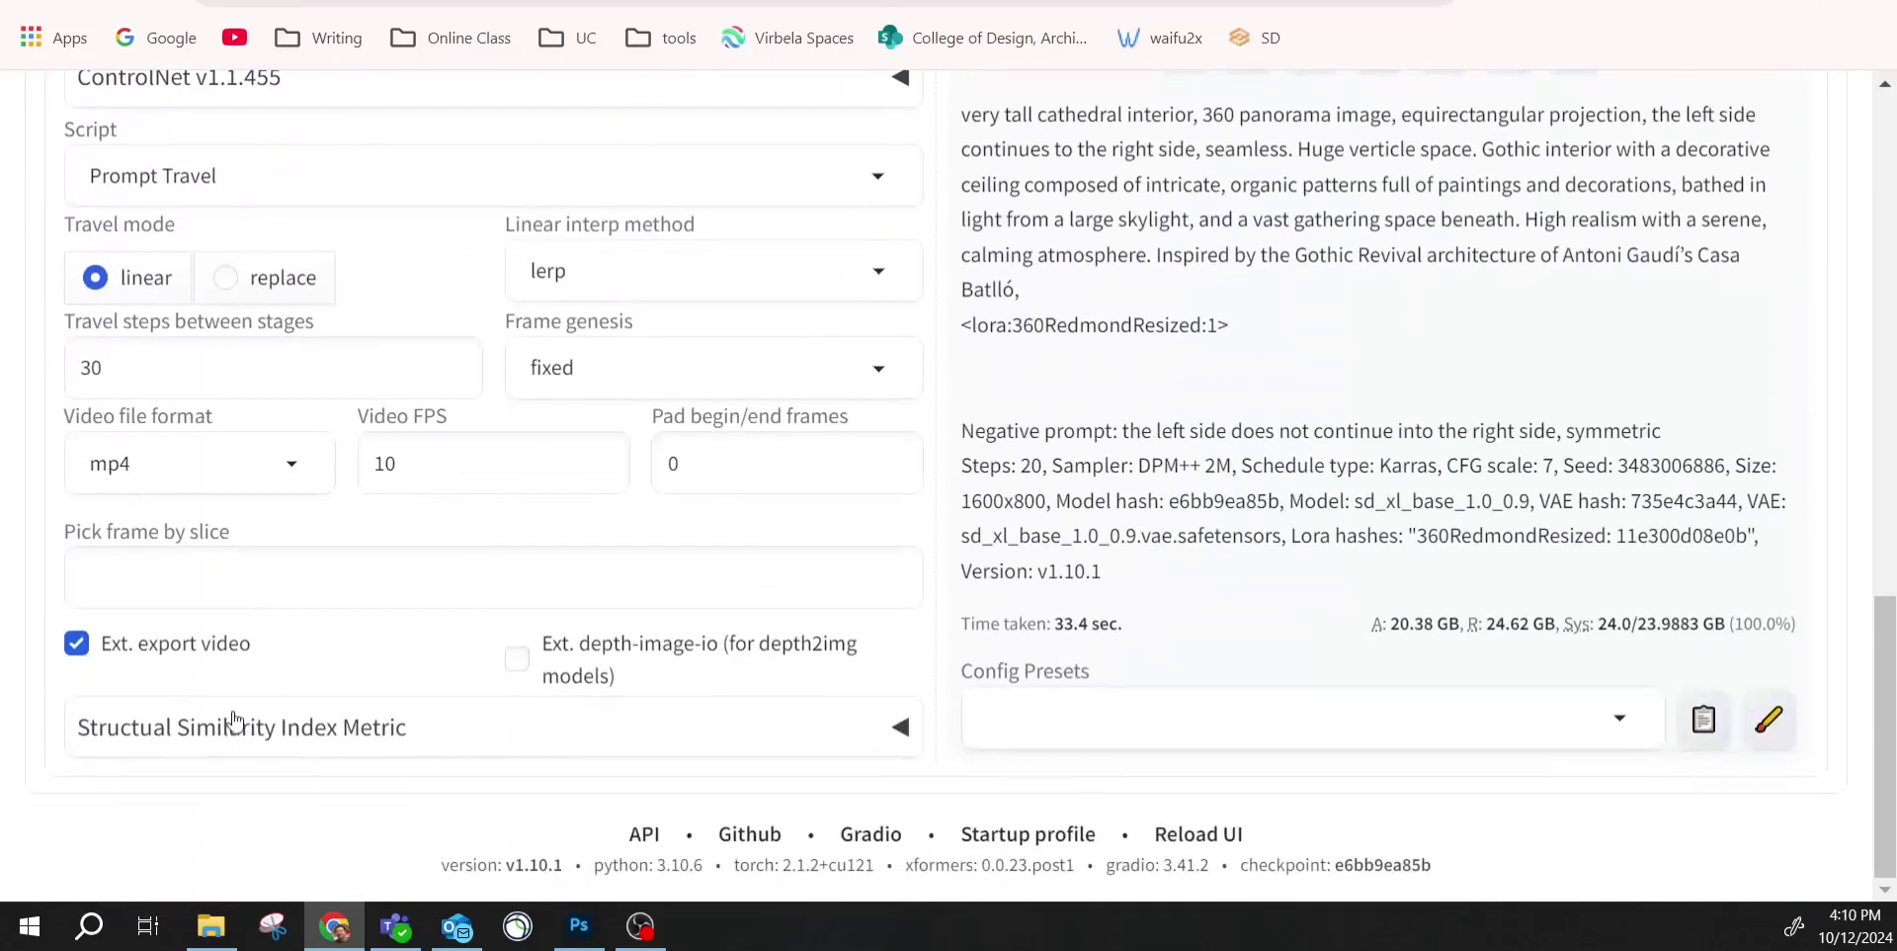
scroll(351, 476, "up", 3)
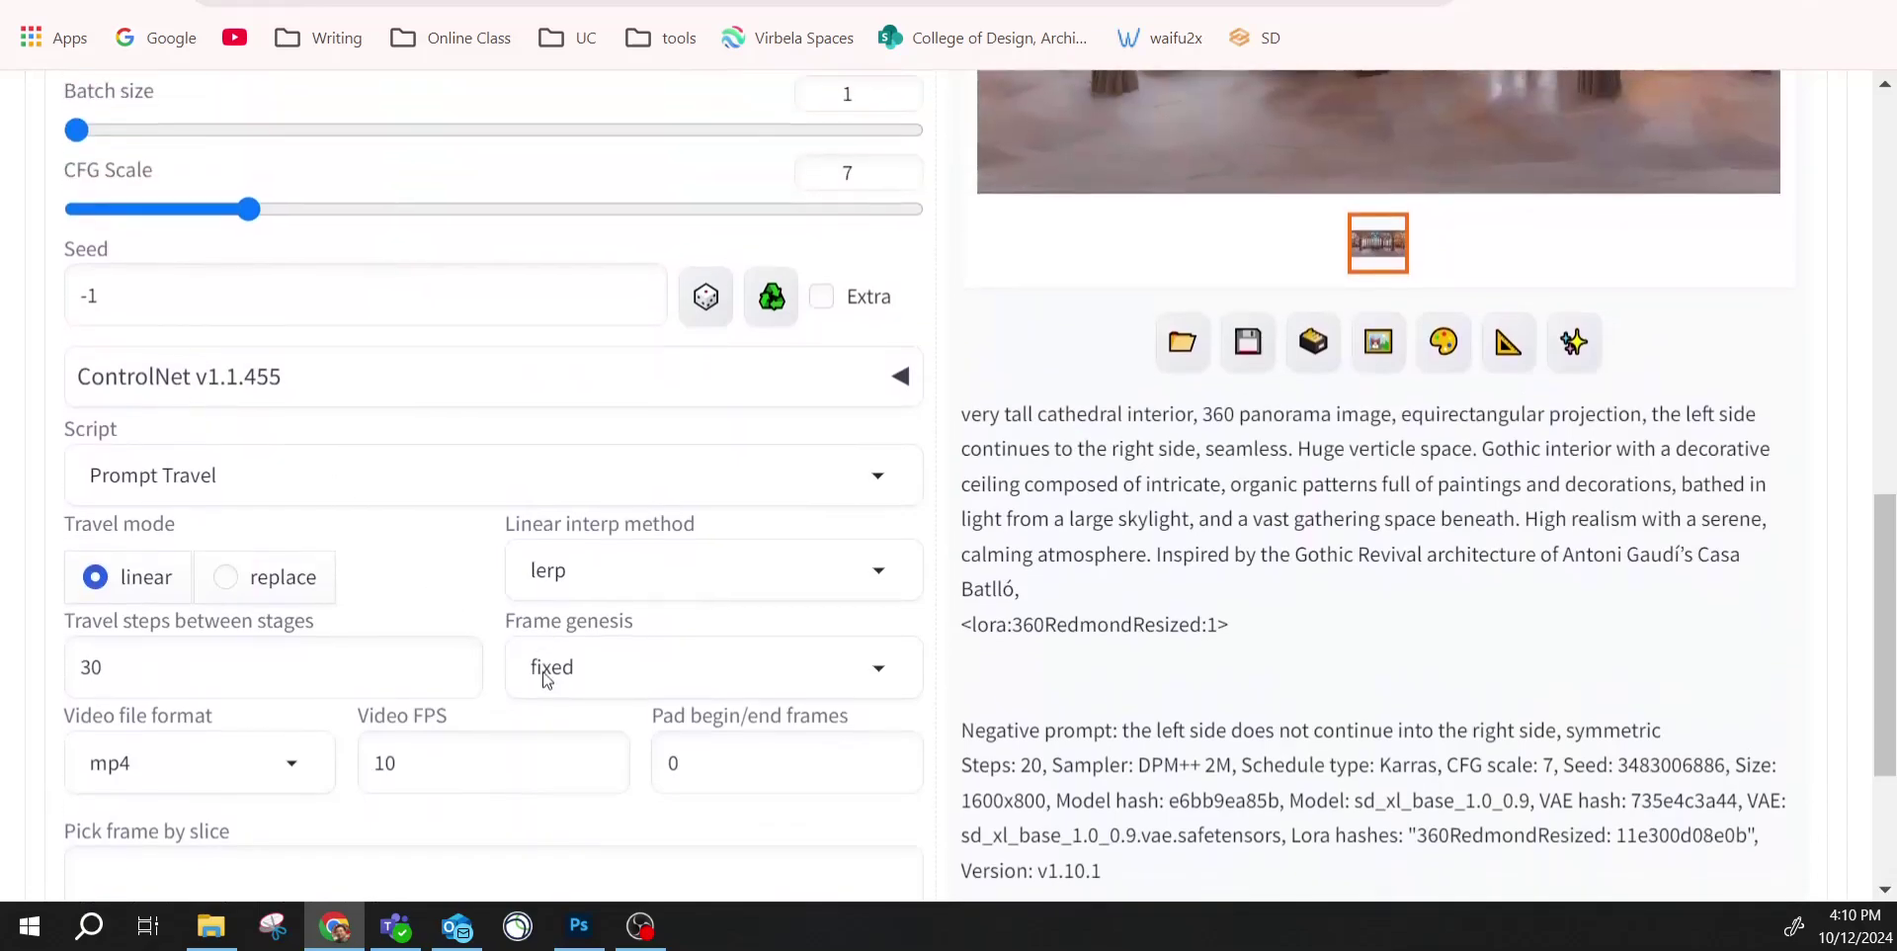
scroll(543, 679, "down", 3)
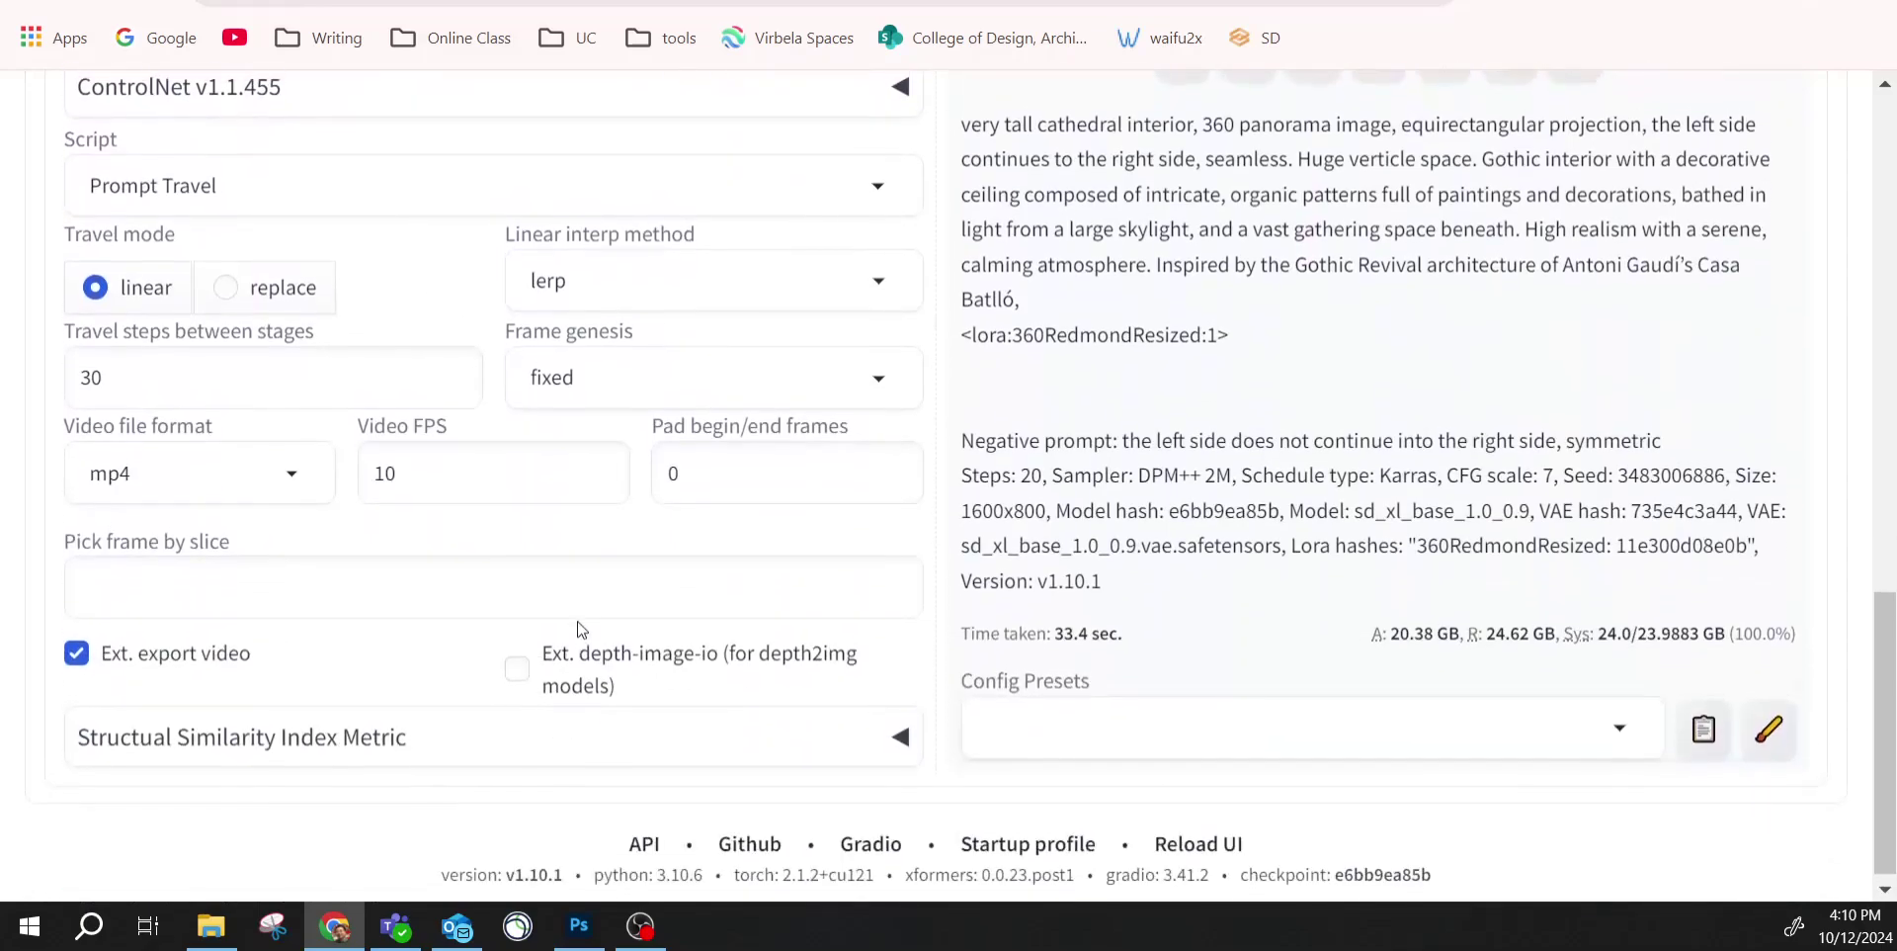
scroll(583, 621, "up", 3)
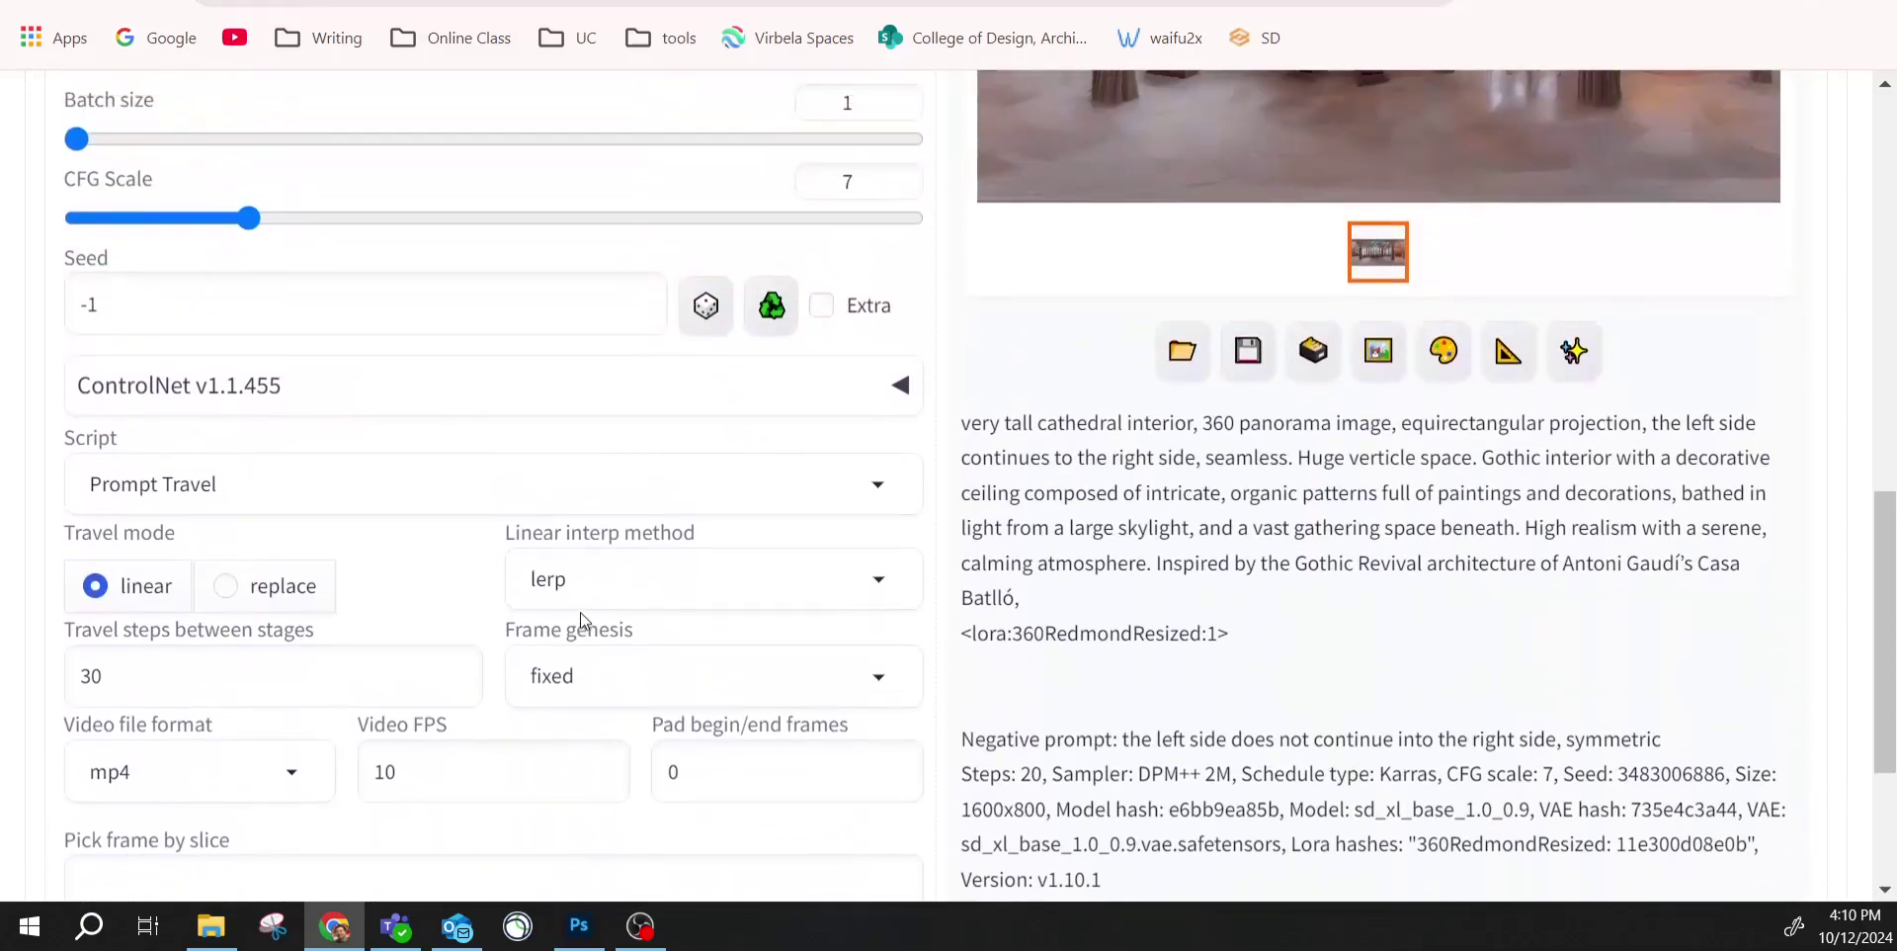
Set the Script back to None.
left_click(879, 489)
left_click(149, 242)
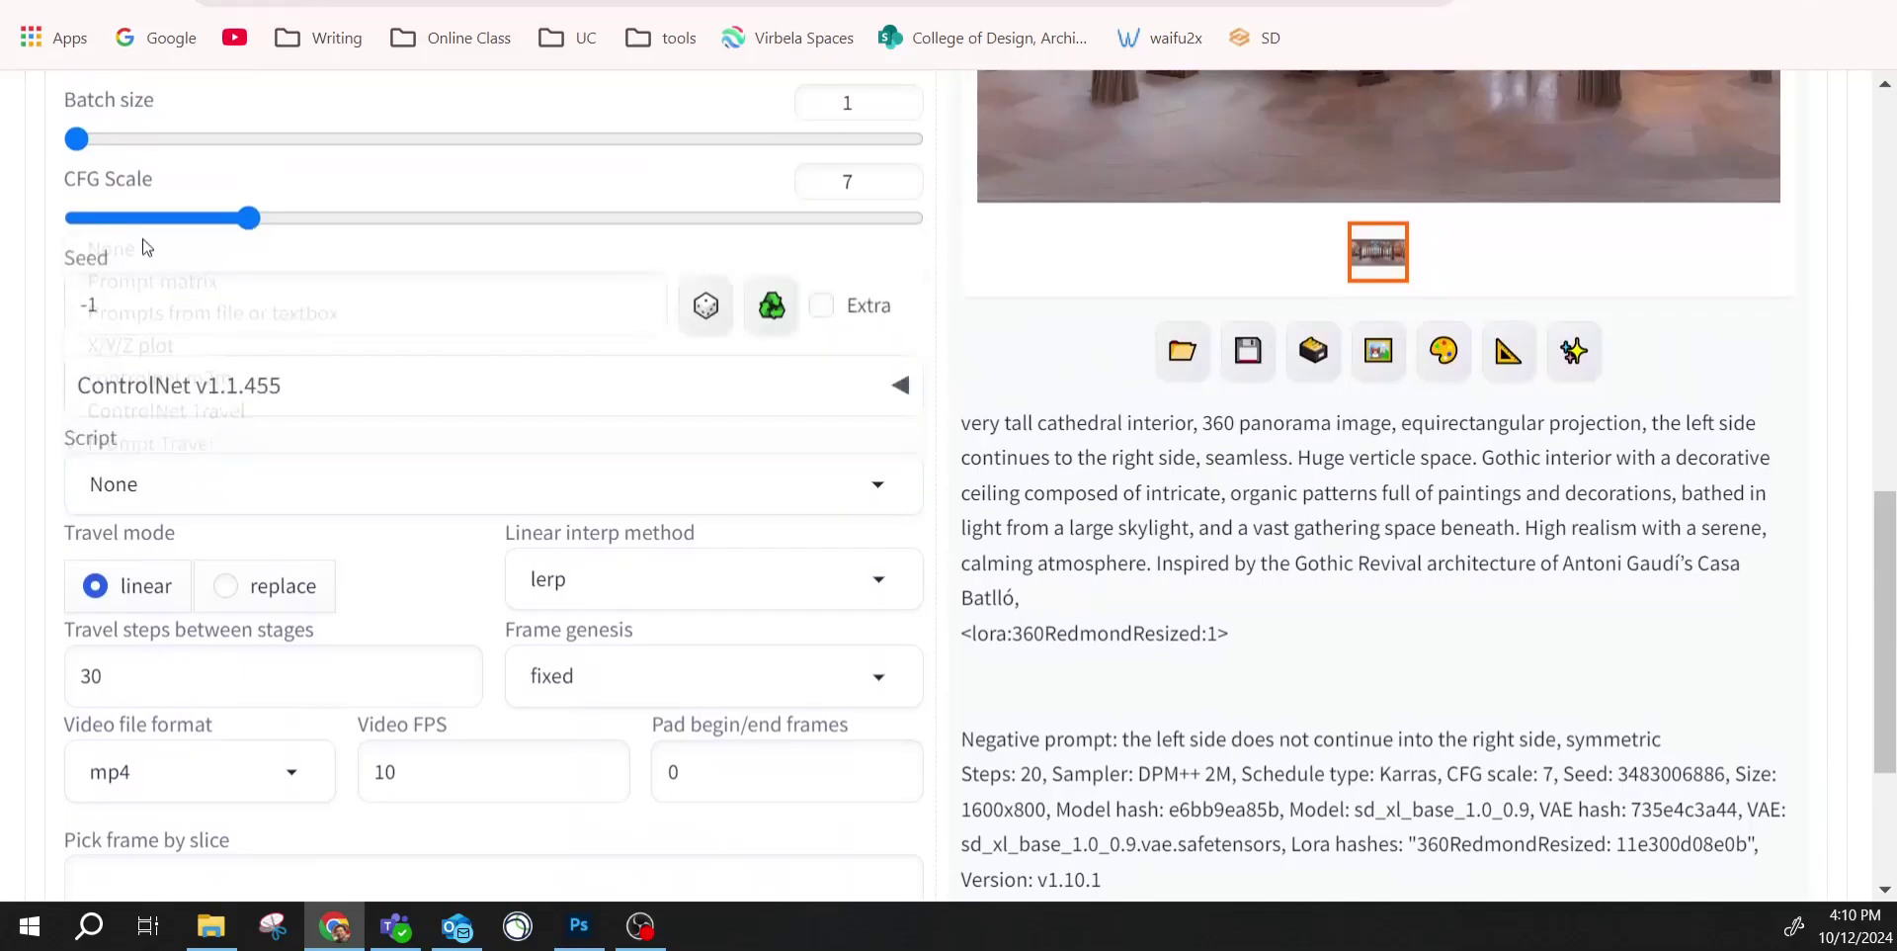
scroll(512, 452, "up", 5)
scroll(512, 451, "up", 5)
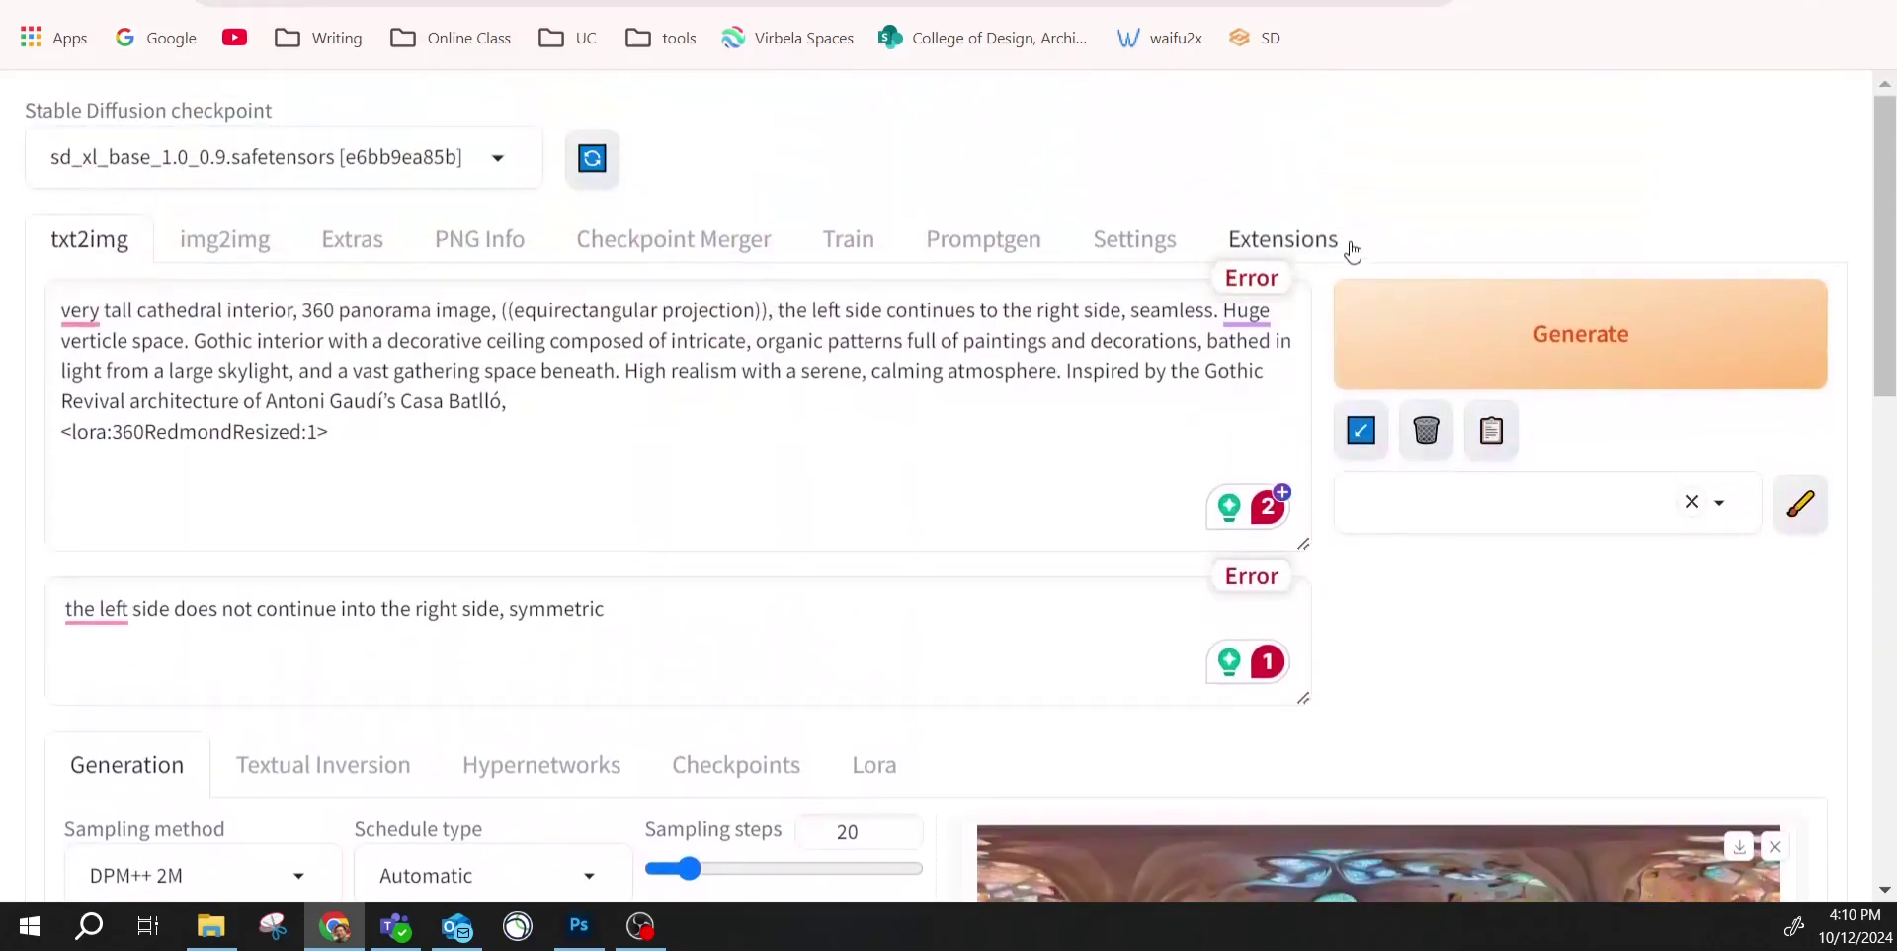
Open the Extensions tab and find stable-diffusion-webui-prompt-travel in the Installed list.
left_click(1316, 245)
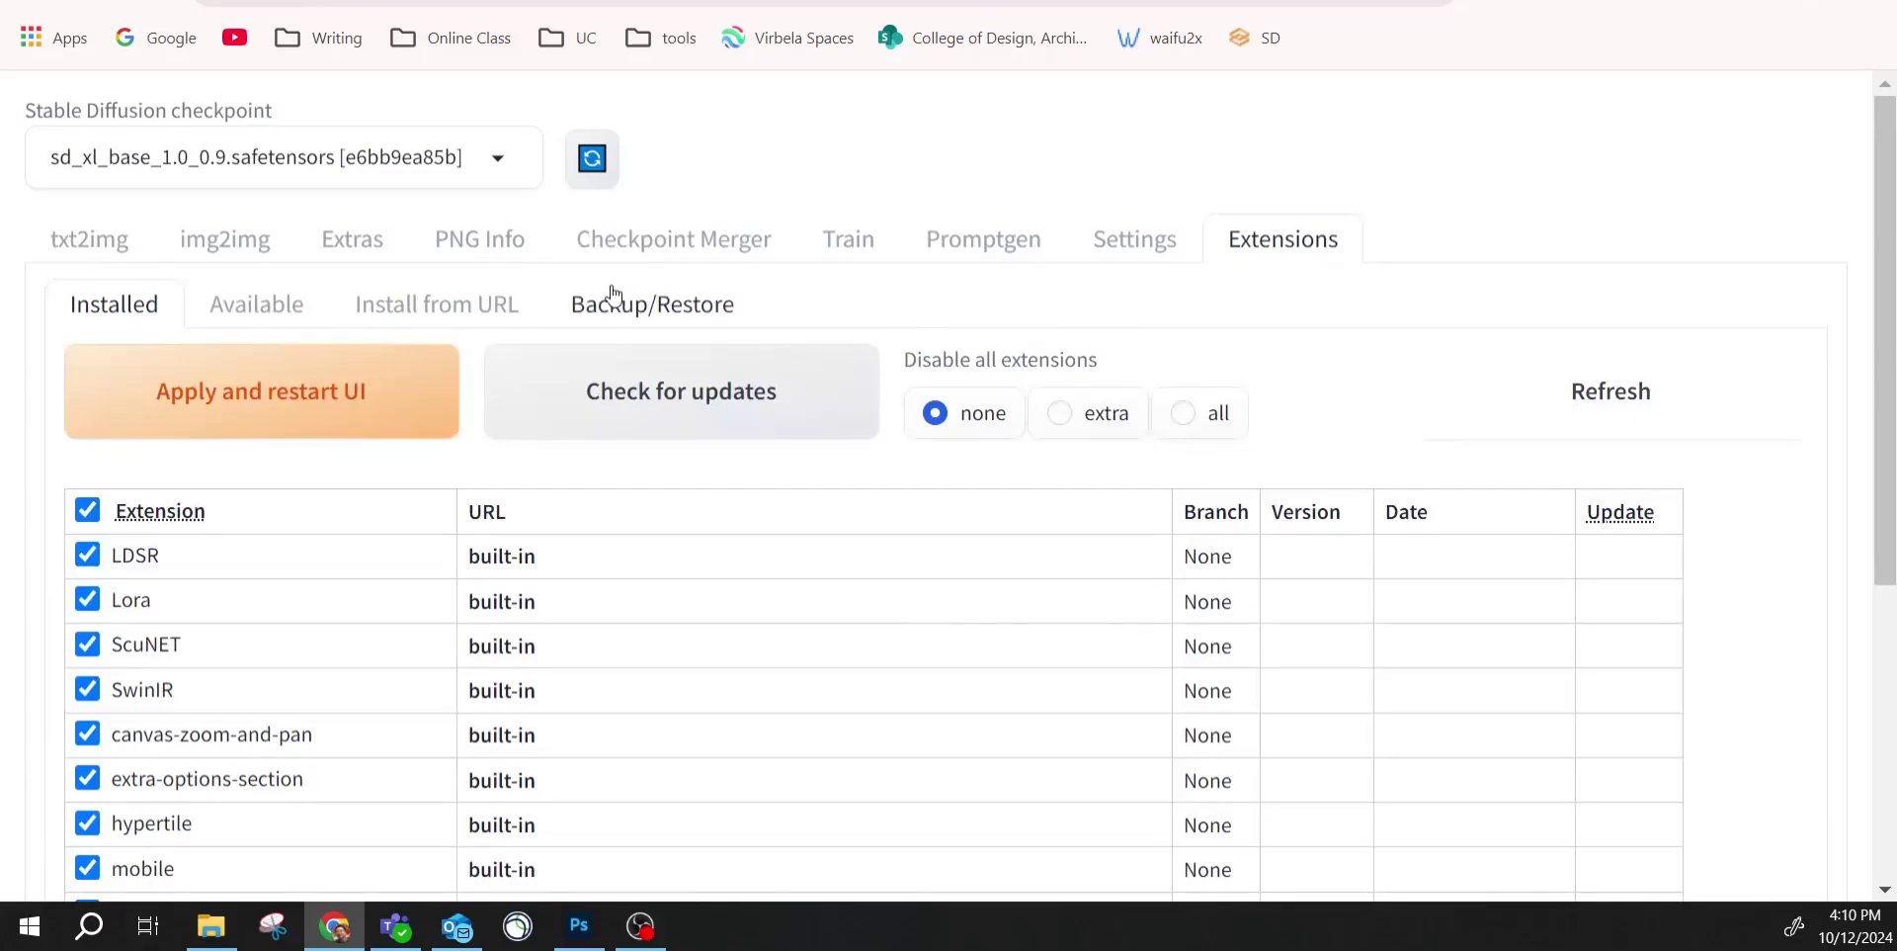
scroll(606, 552, "down", 5)
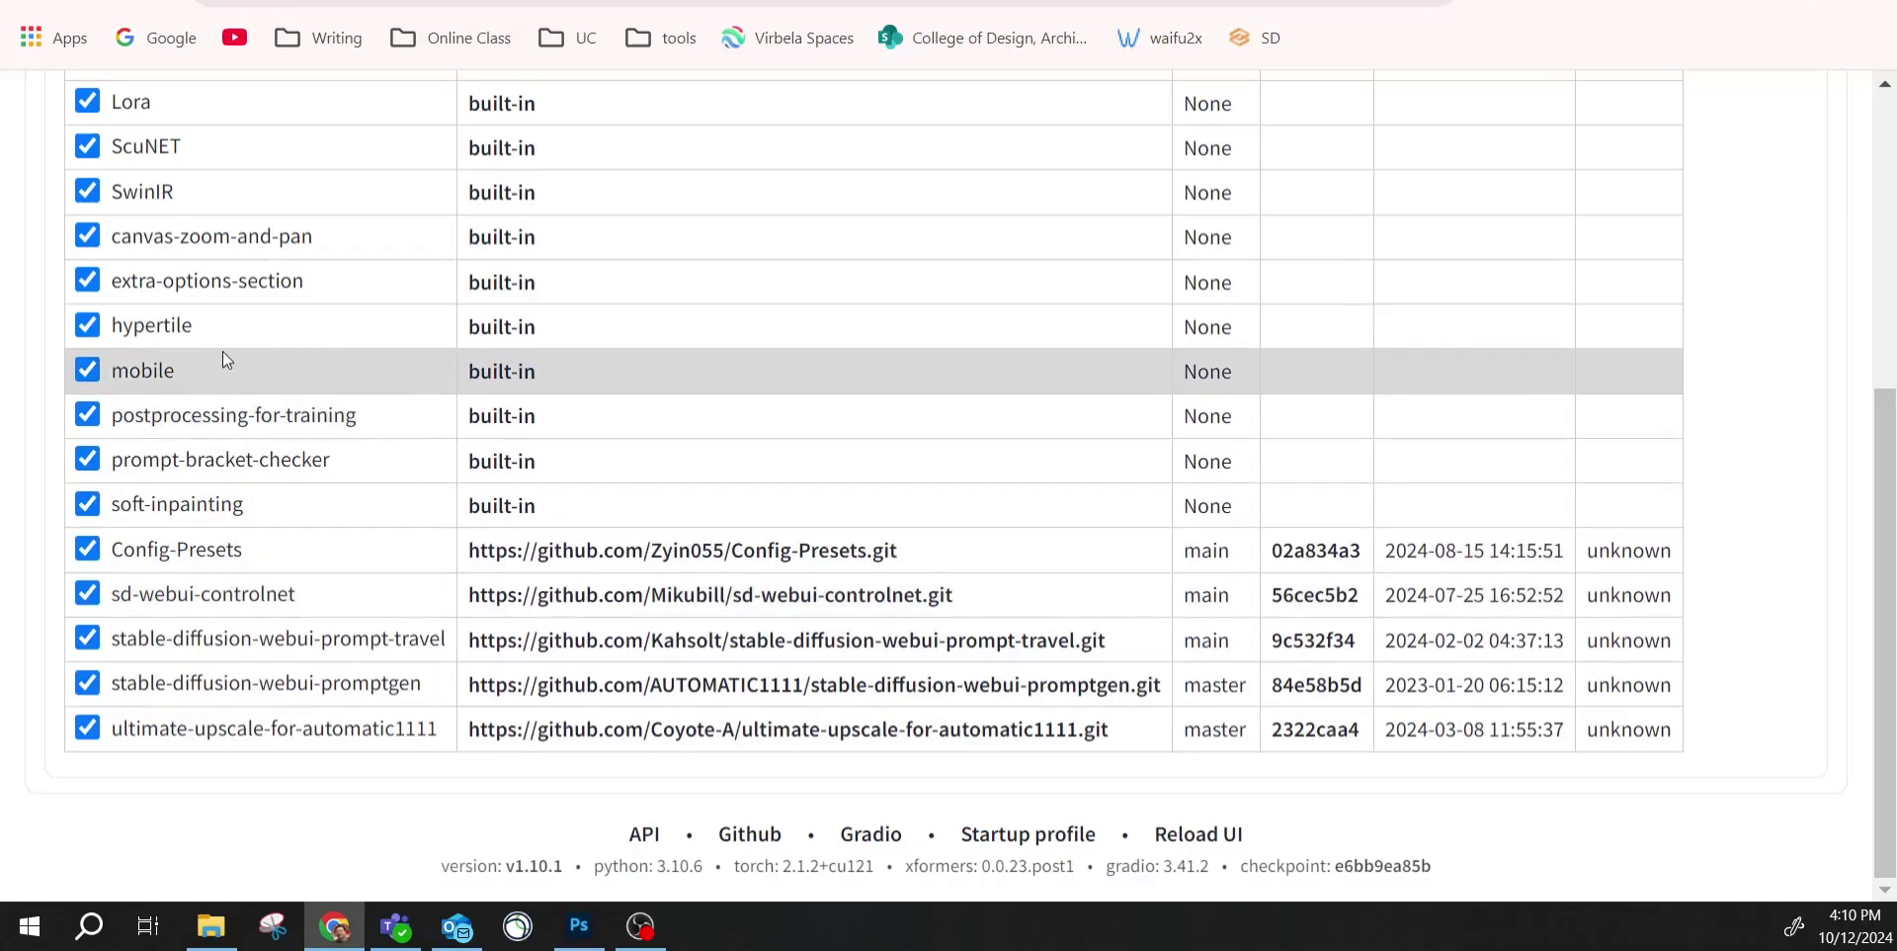
scroll(223, 347, "up", 3)
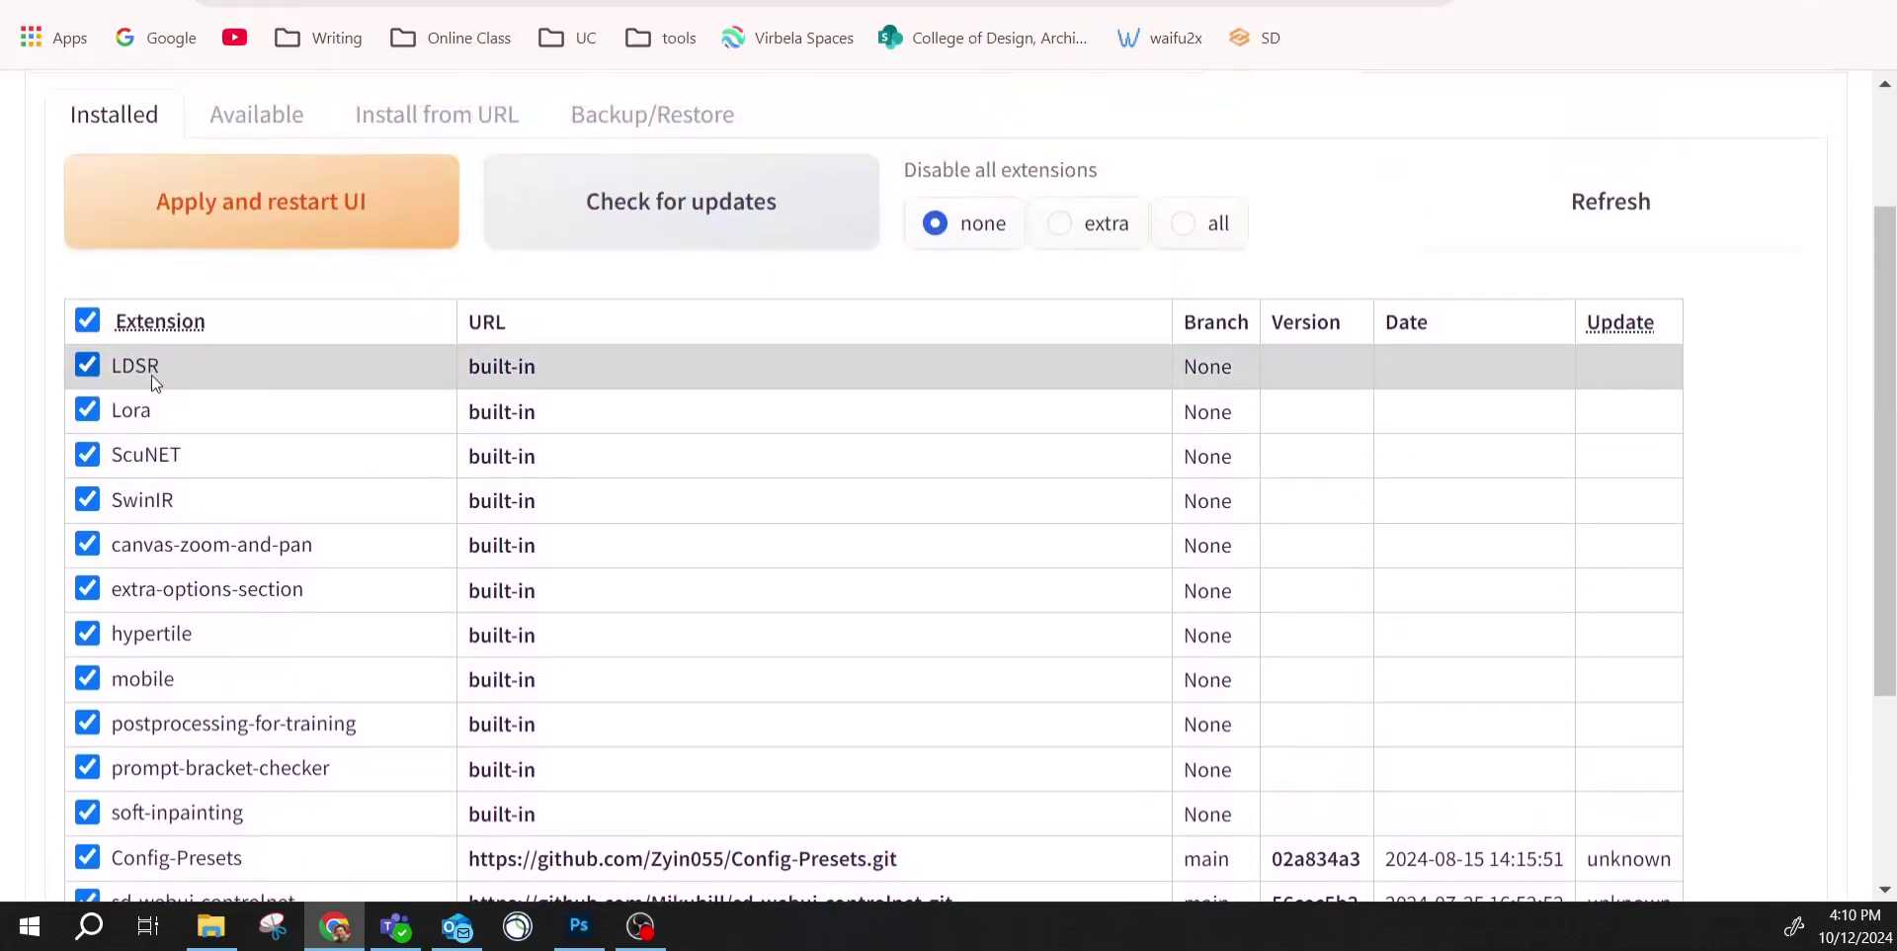
scroll(358, 541, "down", 1)
scroll(357, 542, "down", 3)
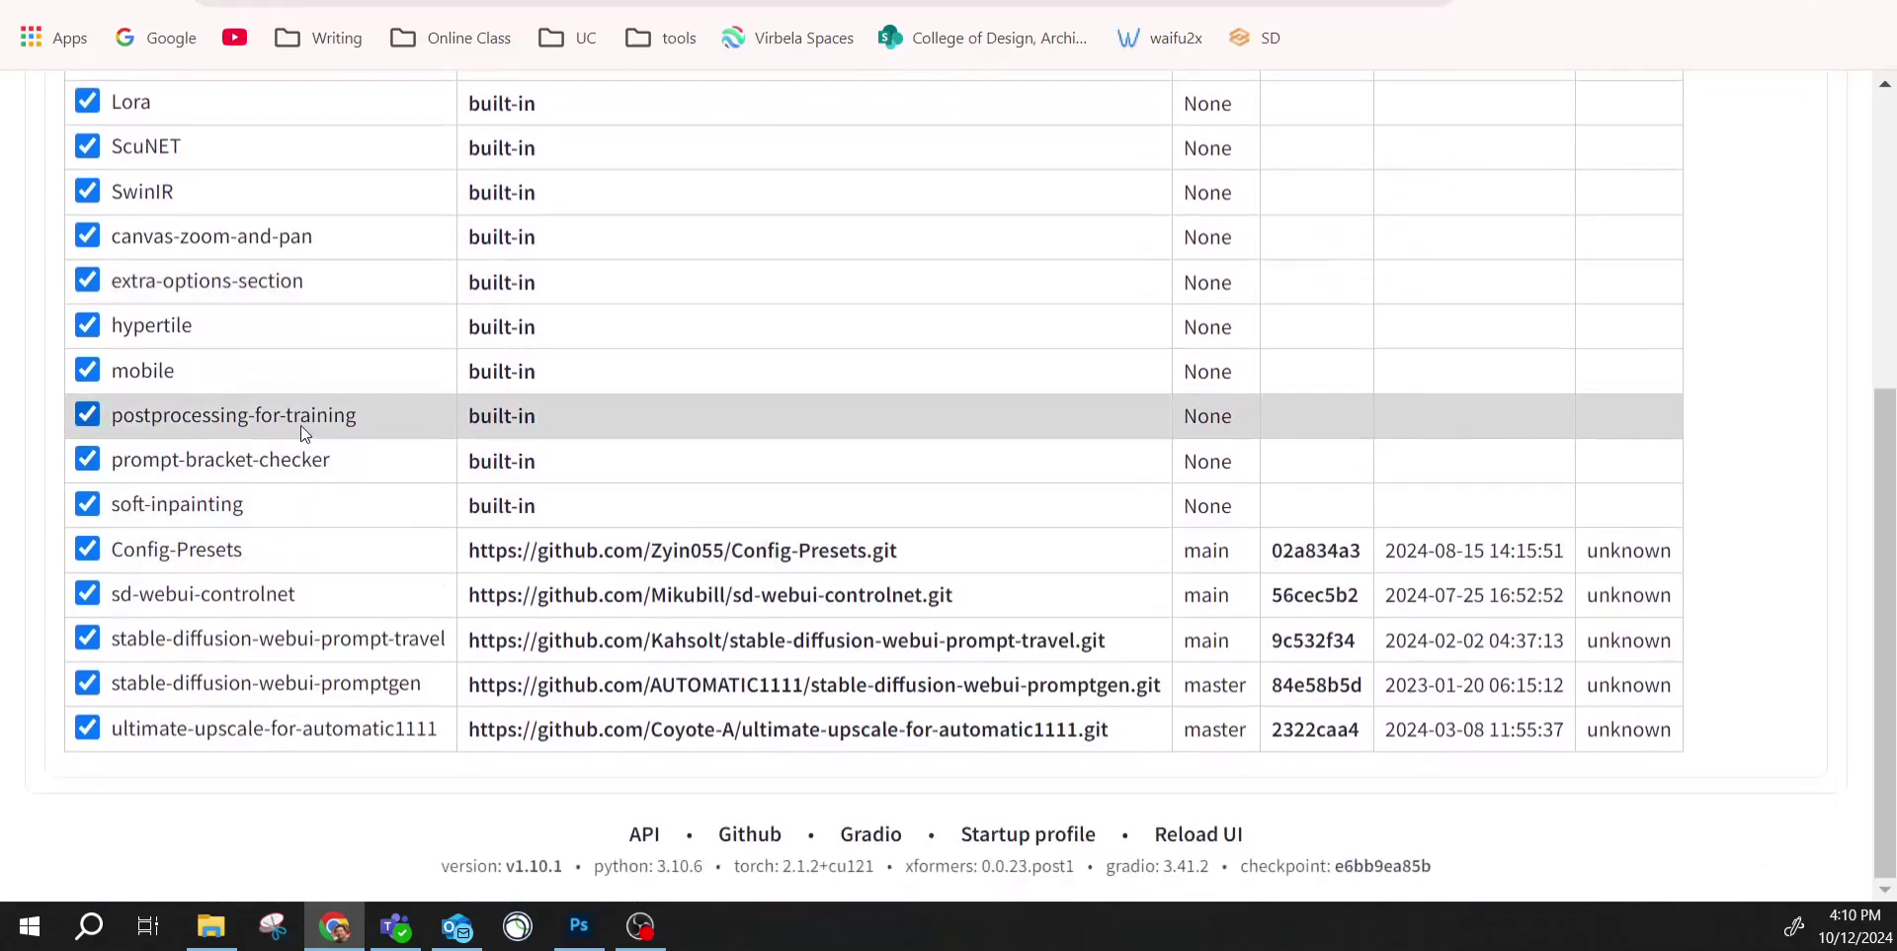
scroll(296, 365, "up", 5)
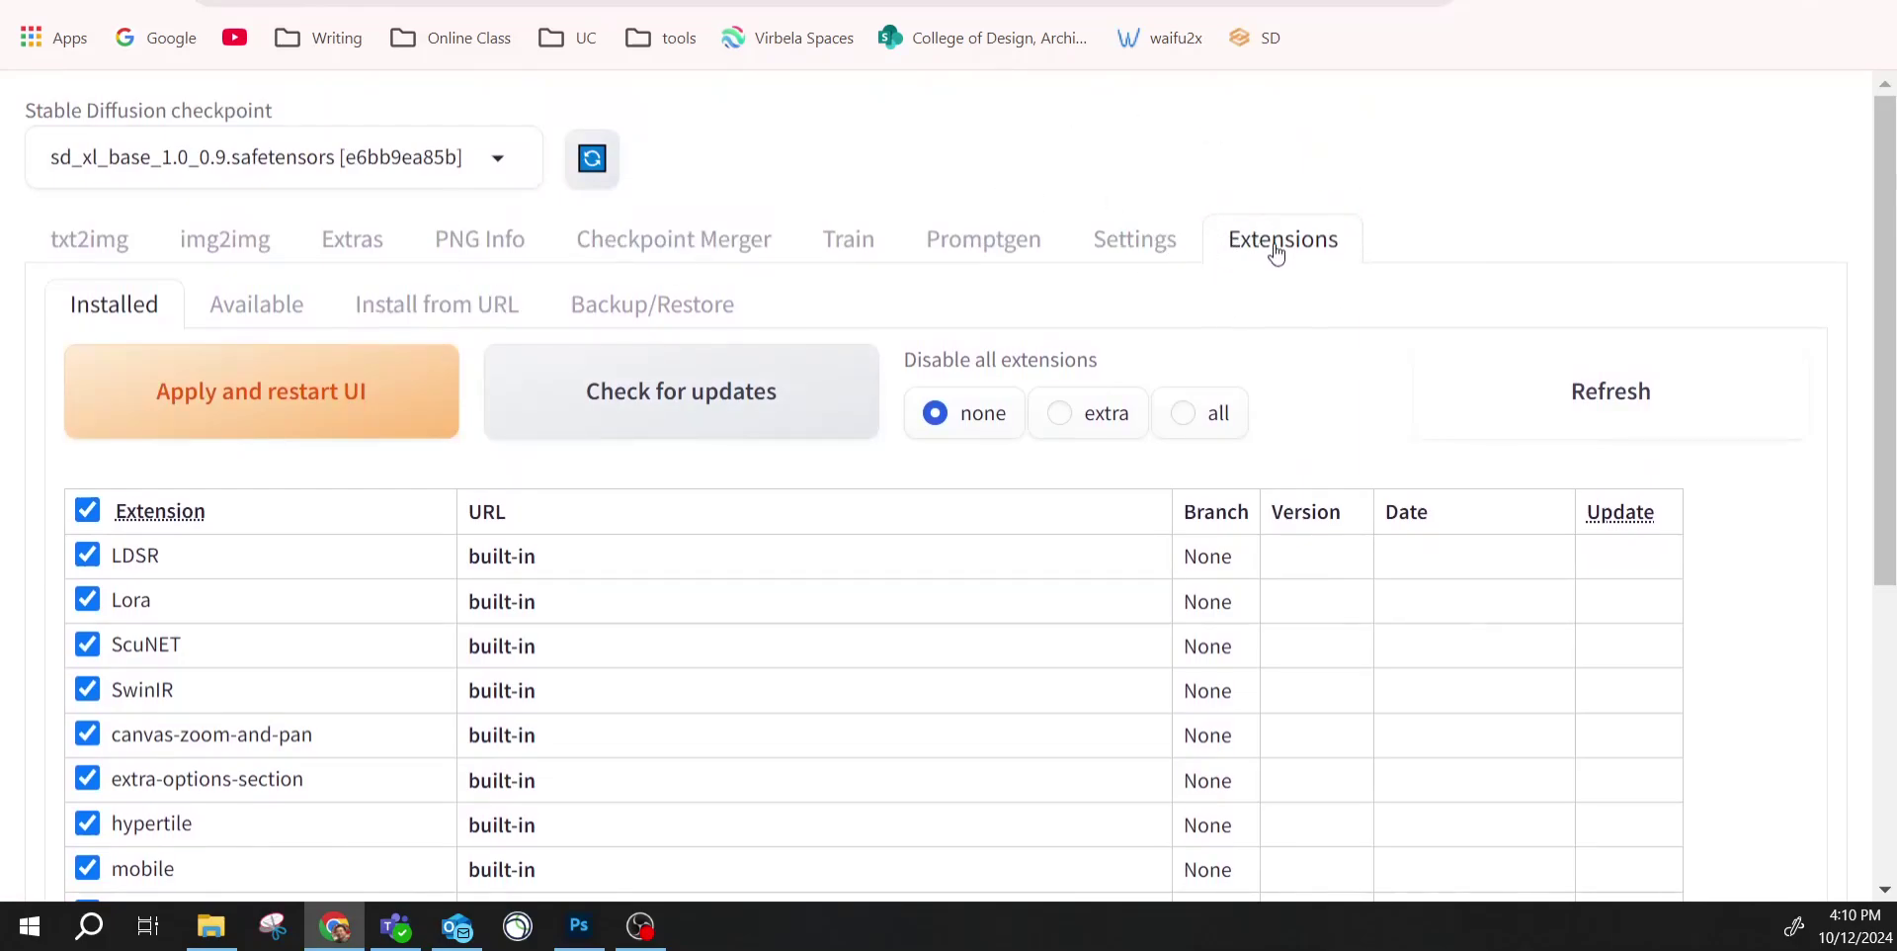
Load the catalogue of extensions on the Available sub-tab.
left_click(274, 322)
left_click(228, 385)
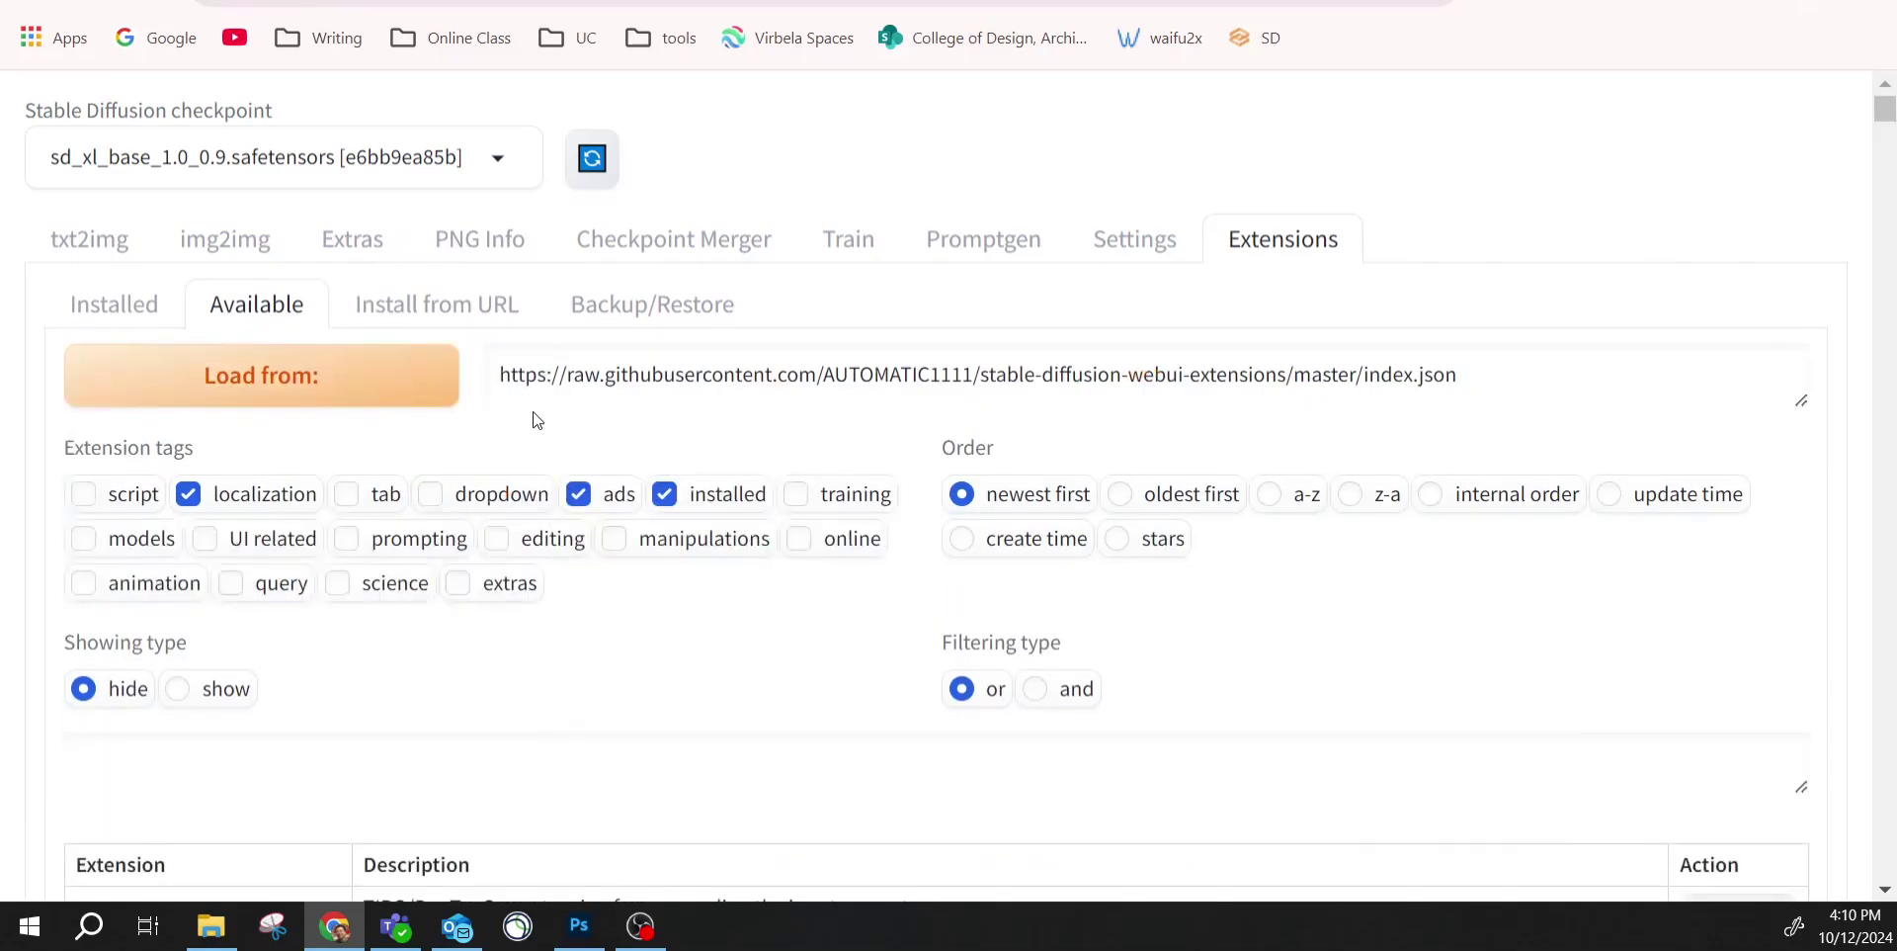
scroll(534, 420, "down", 10)
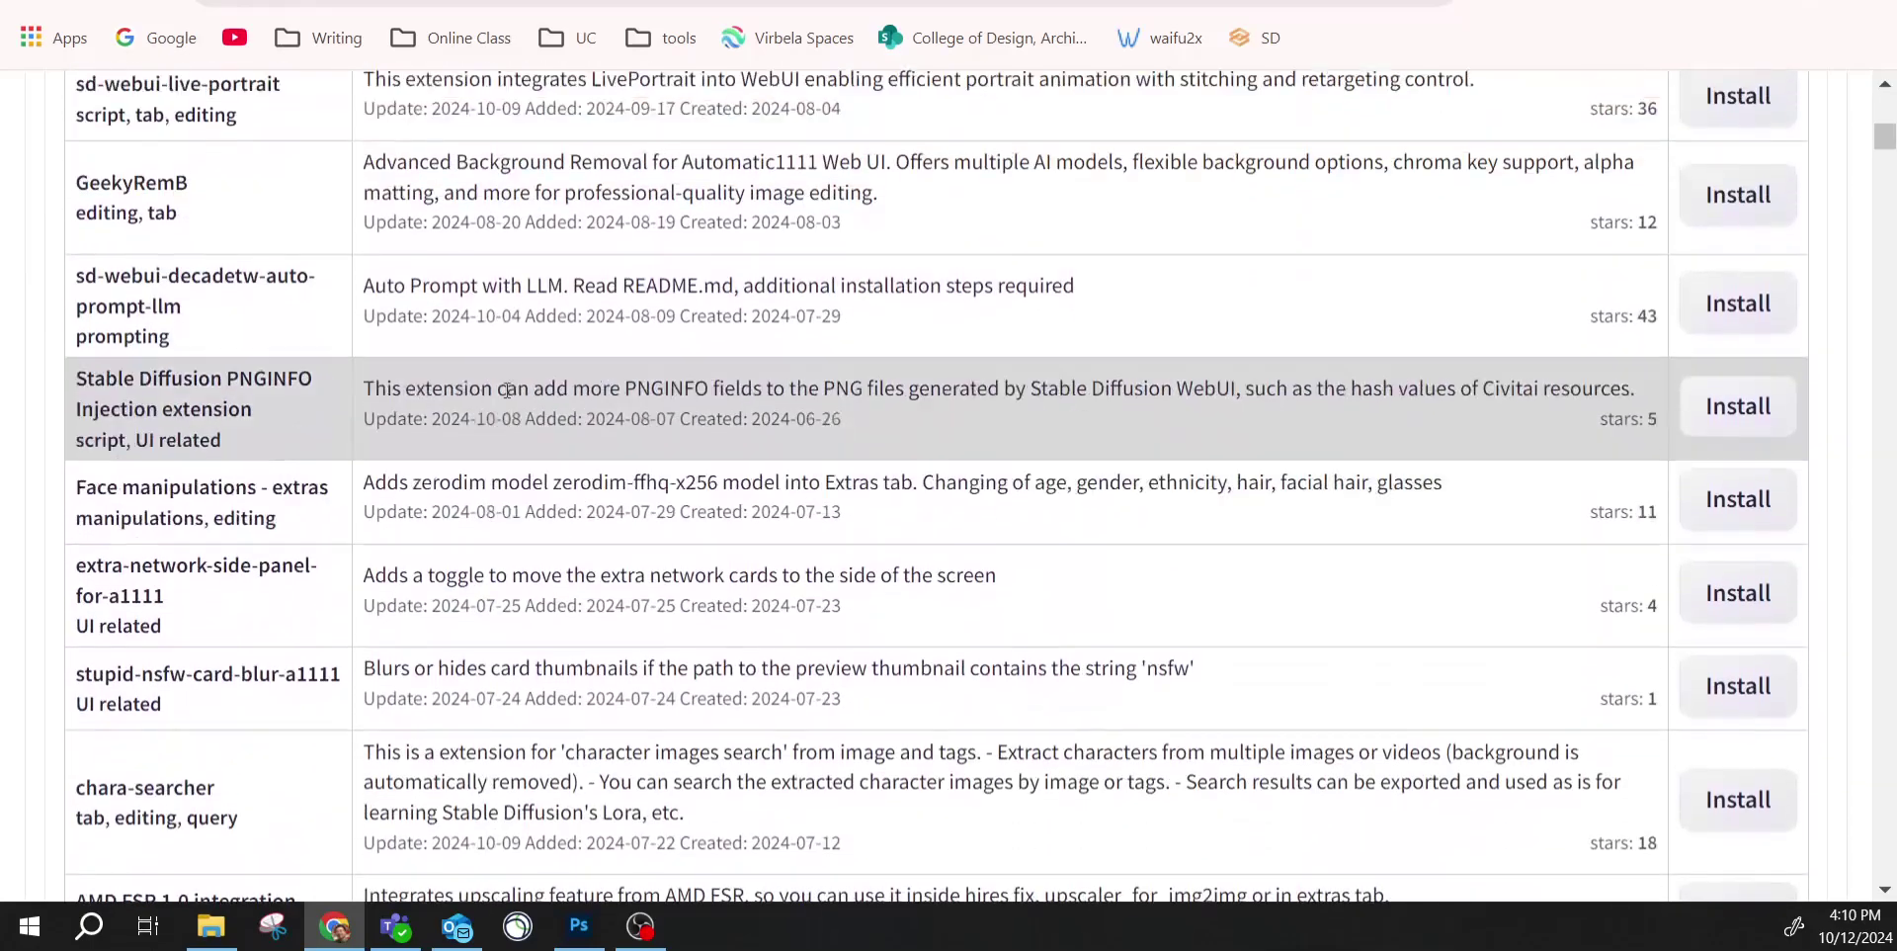
scroll(507, 390, "up", 8)
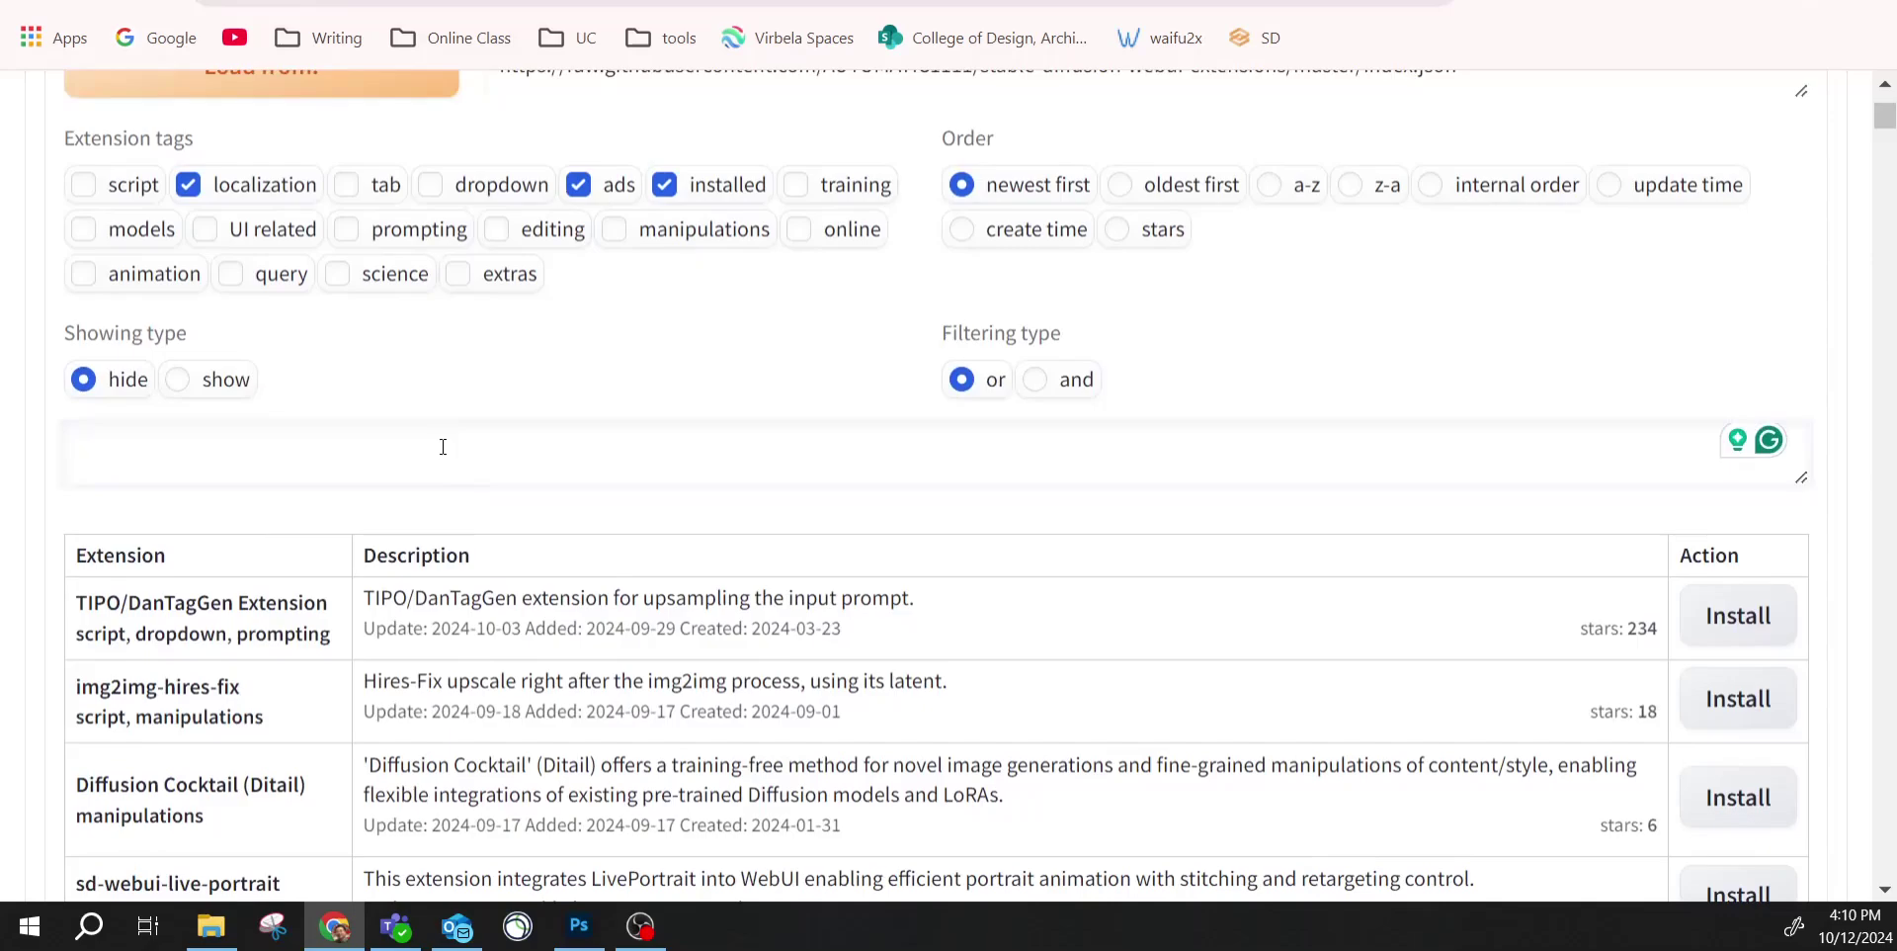
Search the catalogue for 'travel', then clear the search box.
type("travel")
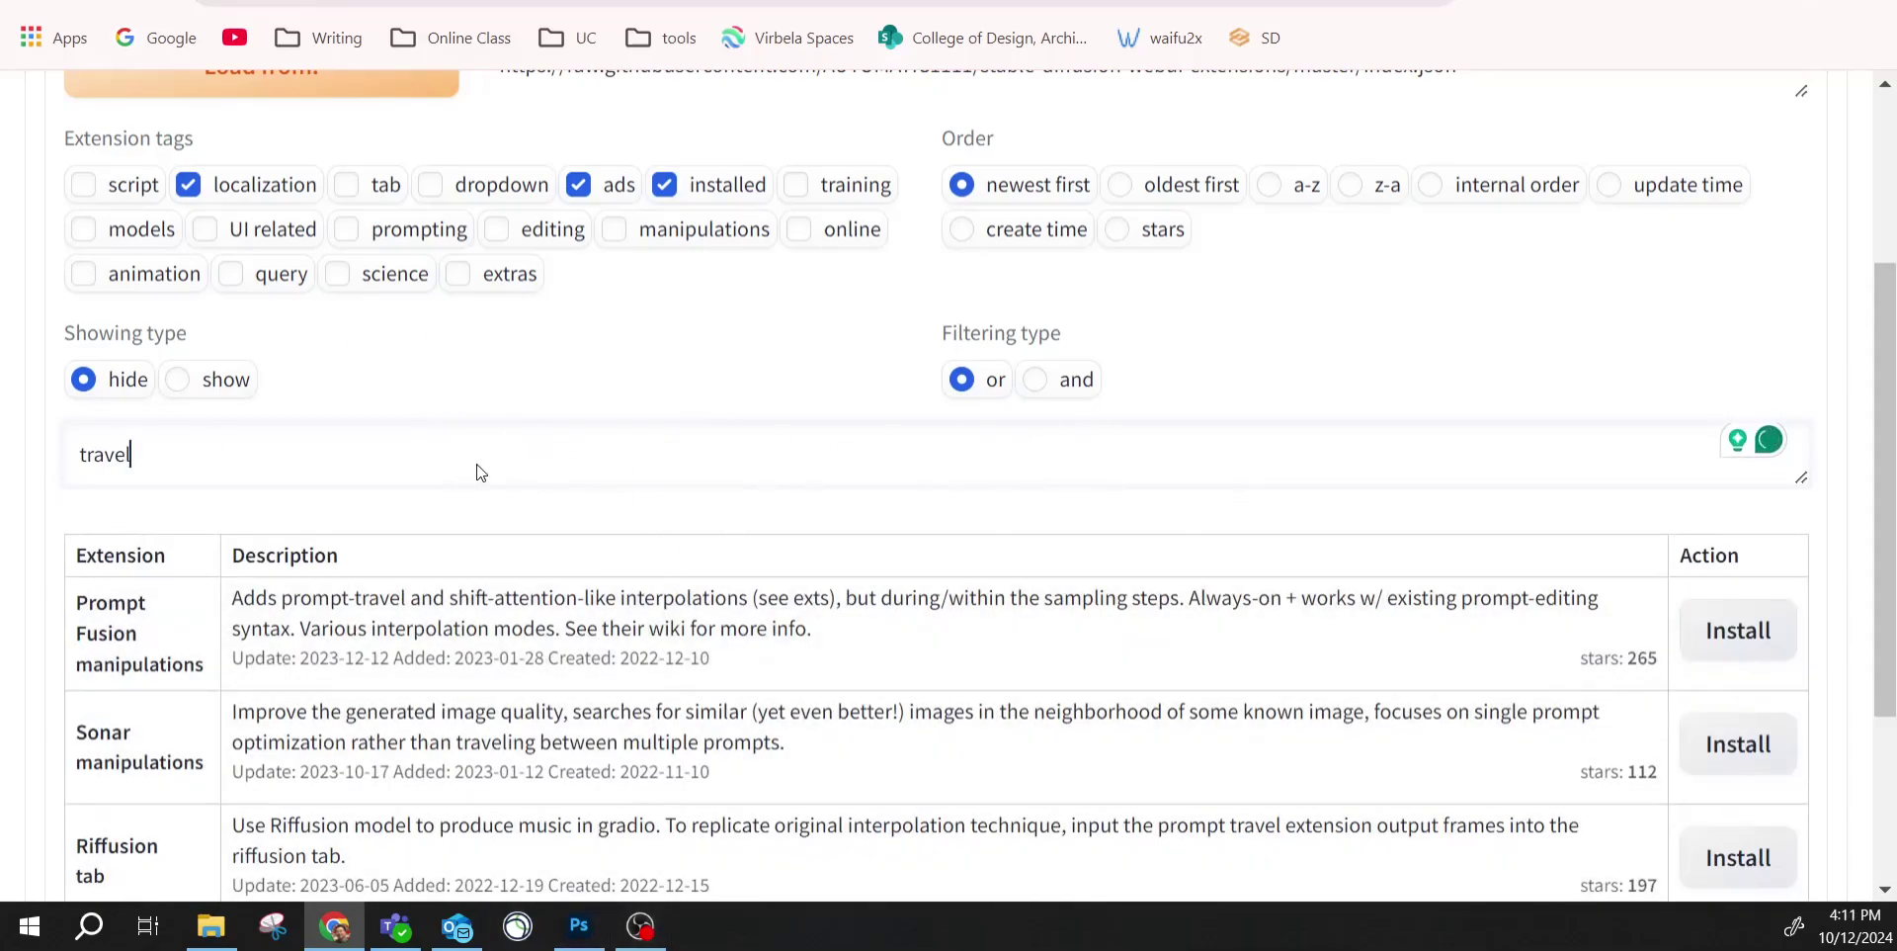
left_click_drag(187, 464, 5, 457)
key("BackSpace")
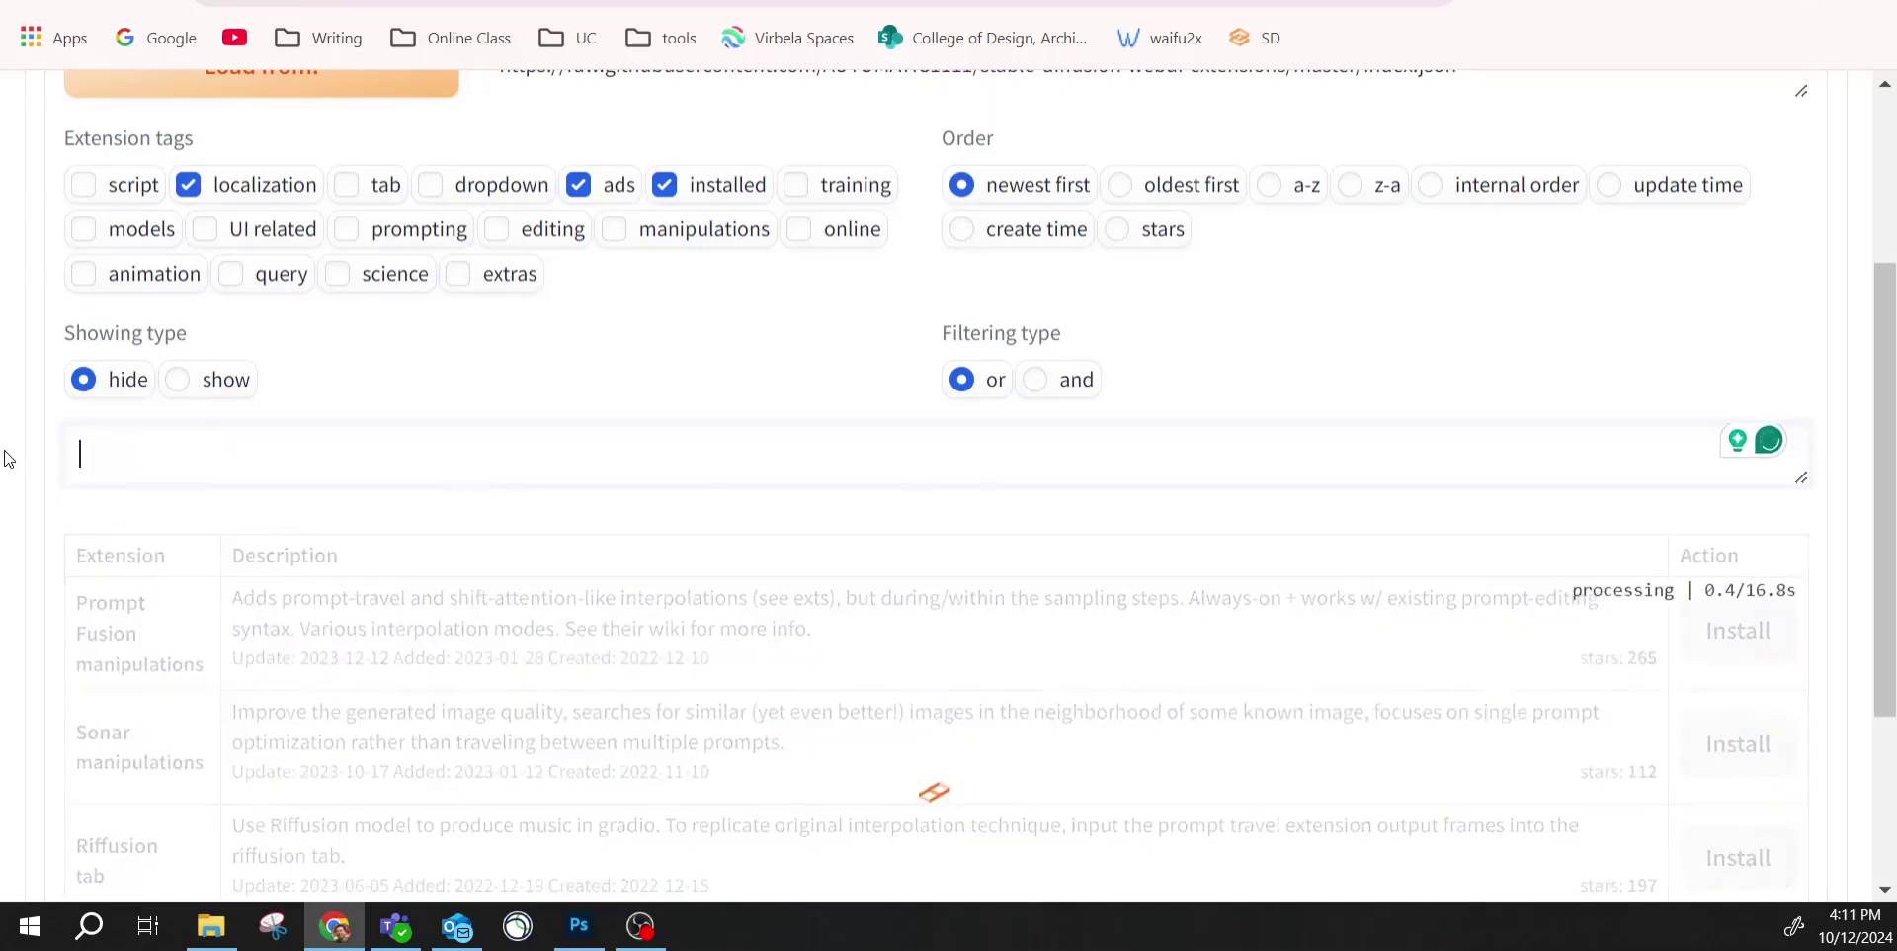
scroll(175, 253, "up", 3)
Return to txt2img with the Script left on None.
left_click(91, 239)
scroll(897, 722, "down", 5)
scroll(898, 723, "down", 6)
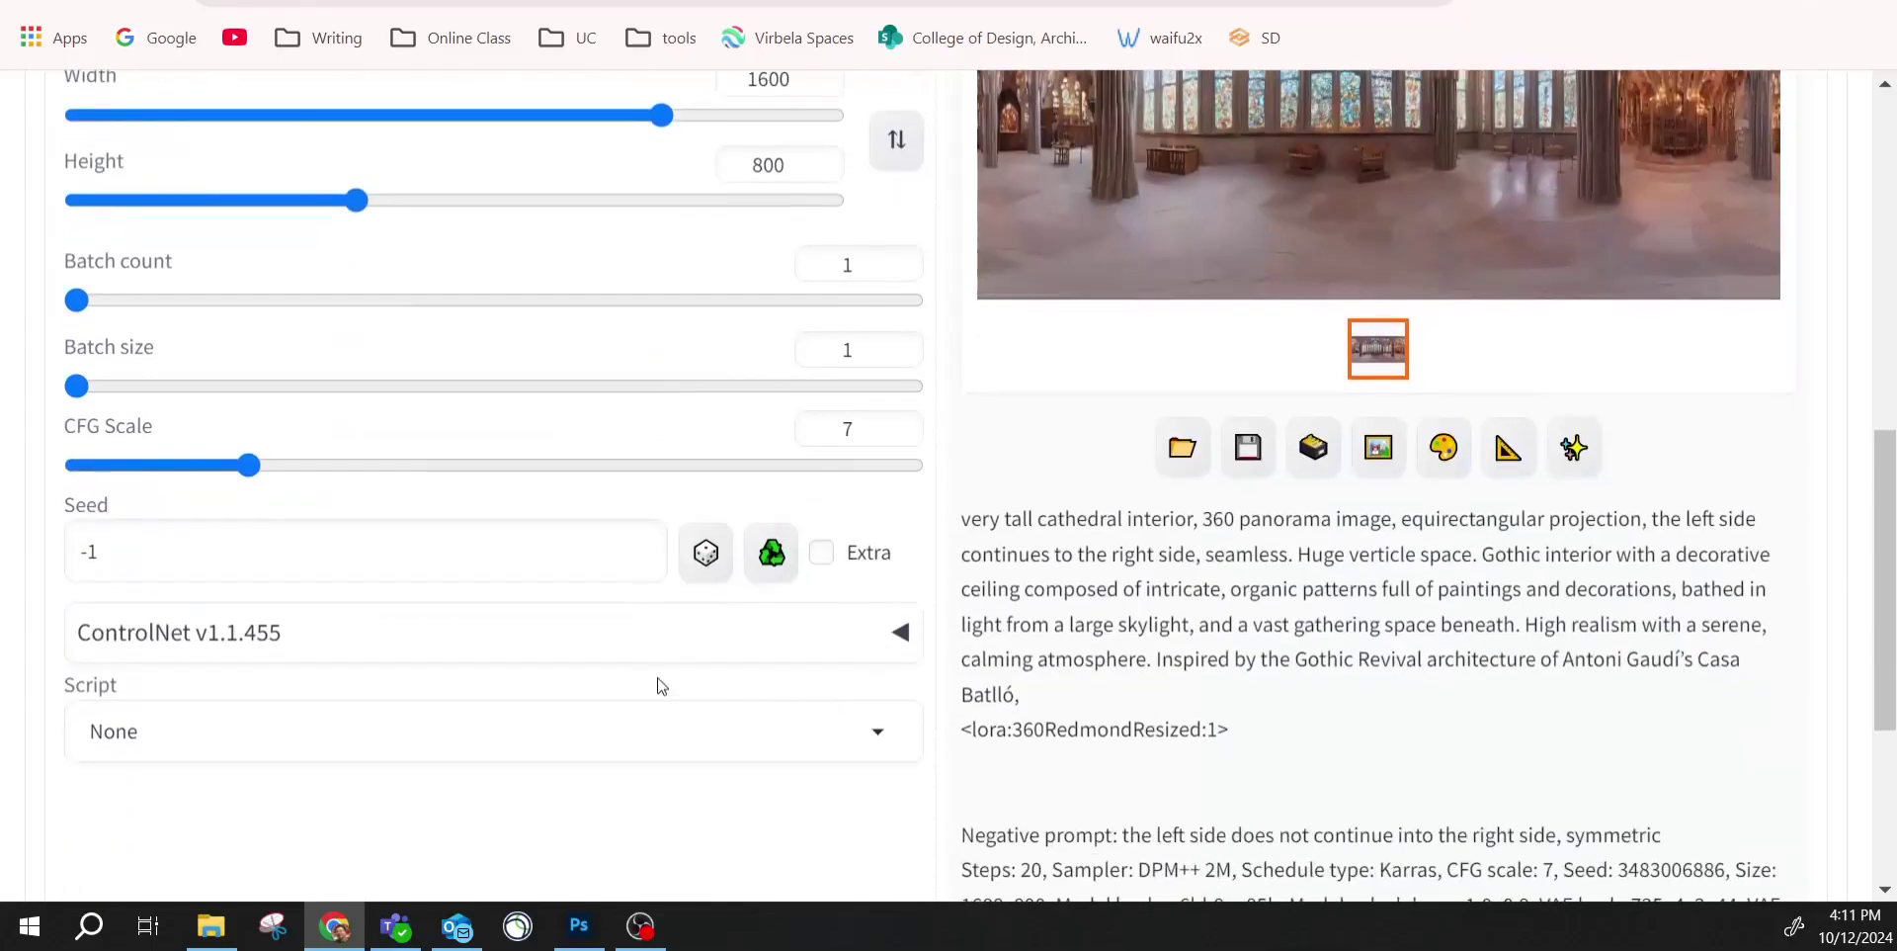
left_click(836, 587)
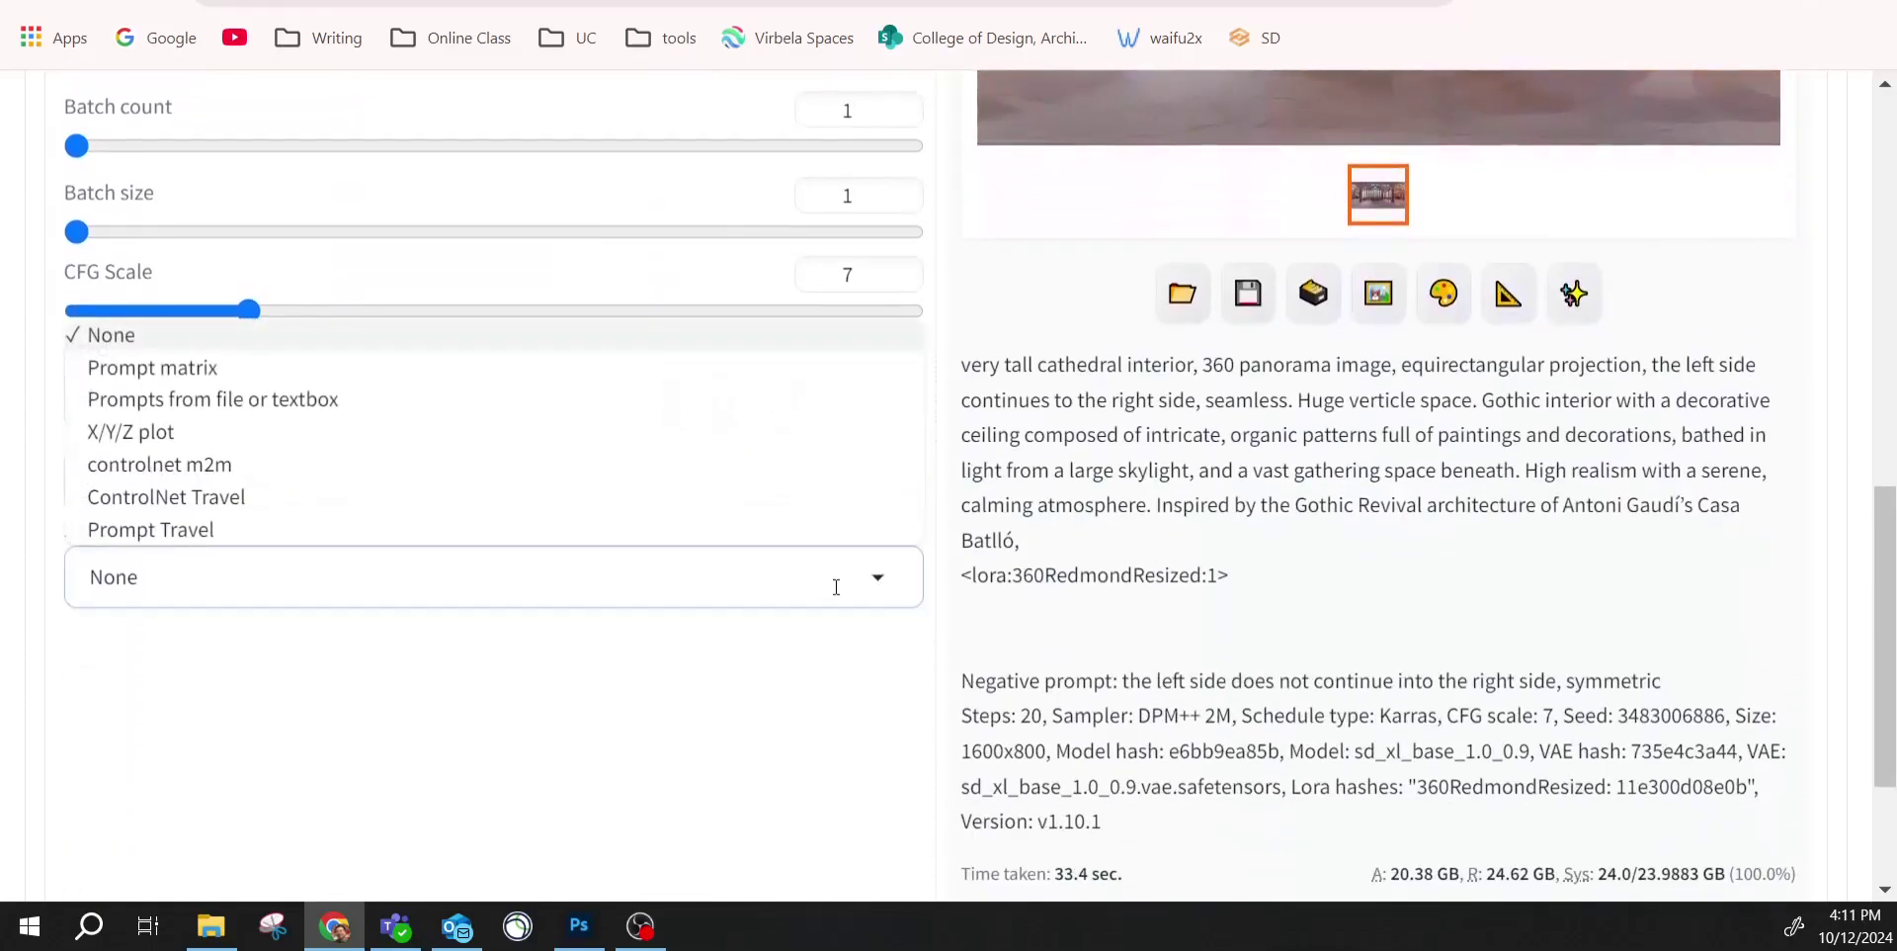
left_click(339, 686)
scroll(779, 670, "up", 8)
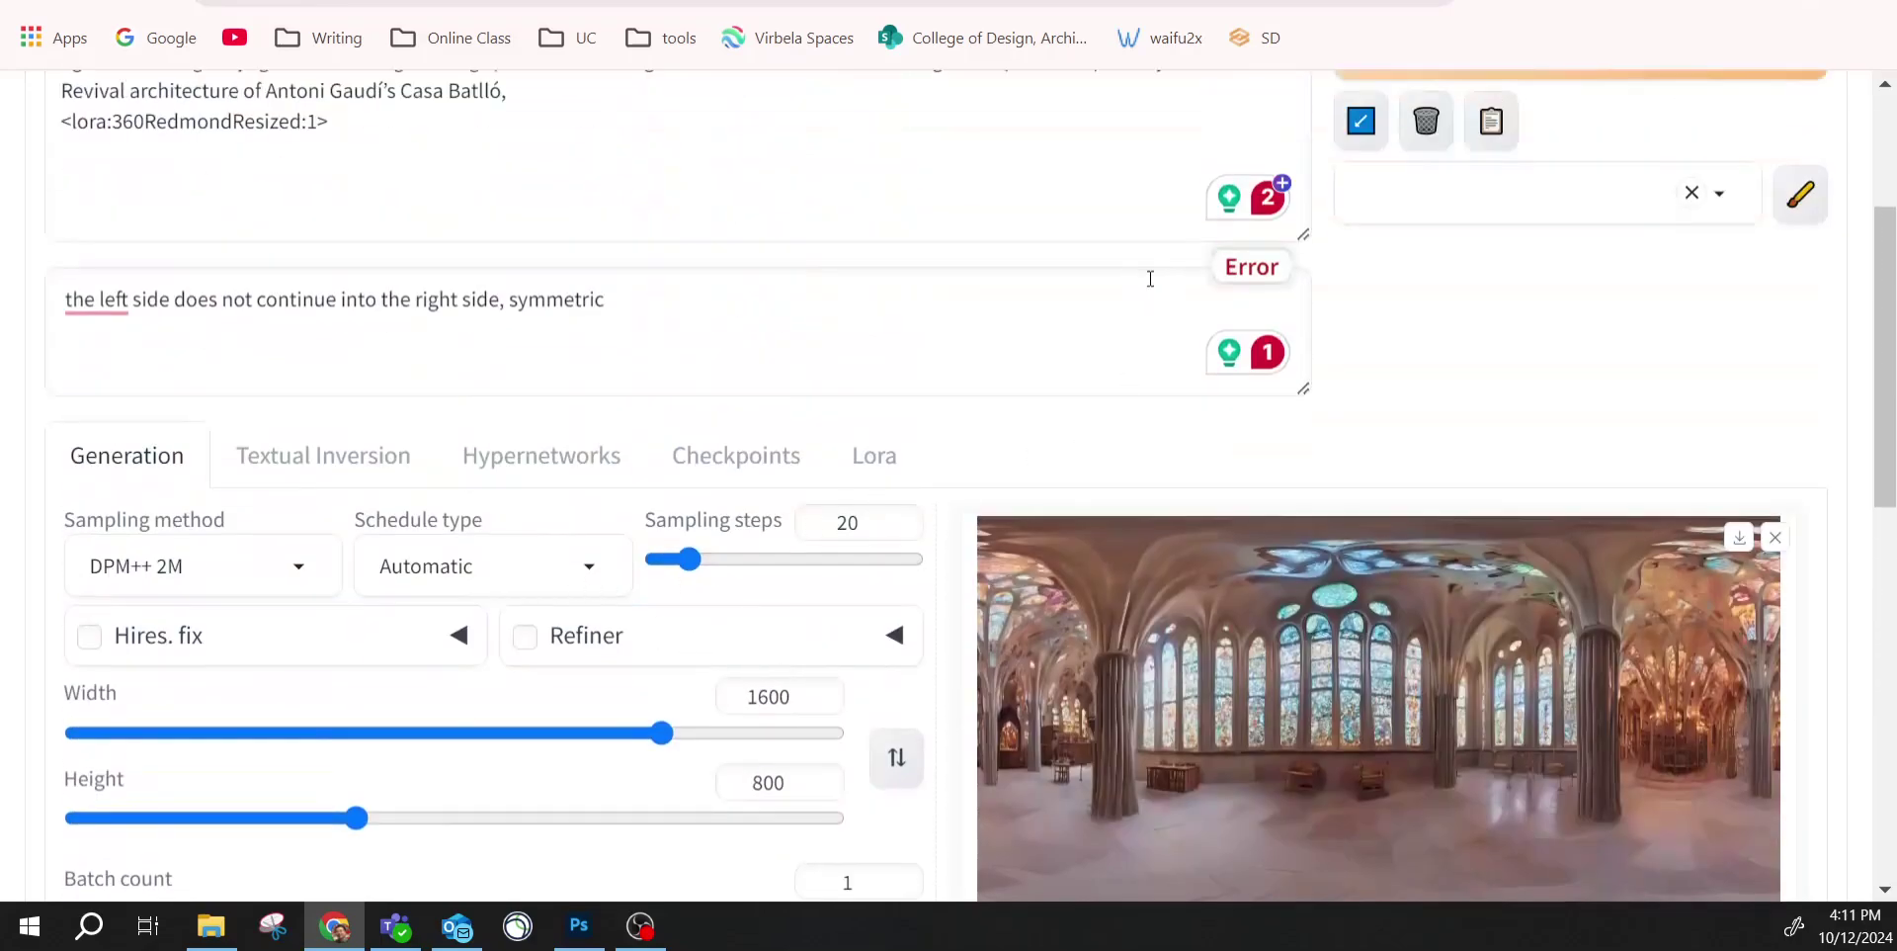
scroll(956, 479, "down", 2)
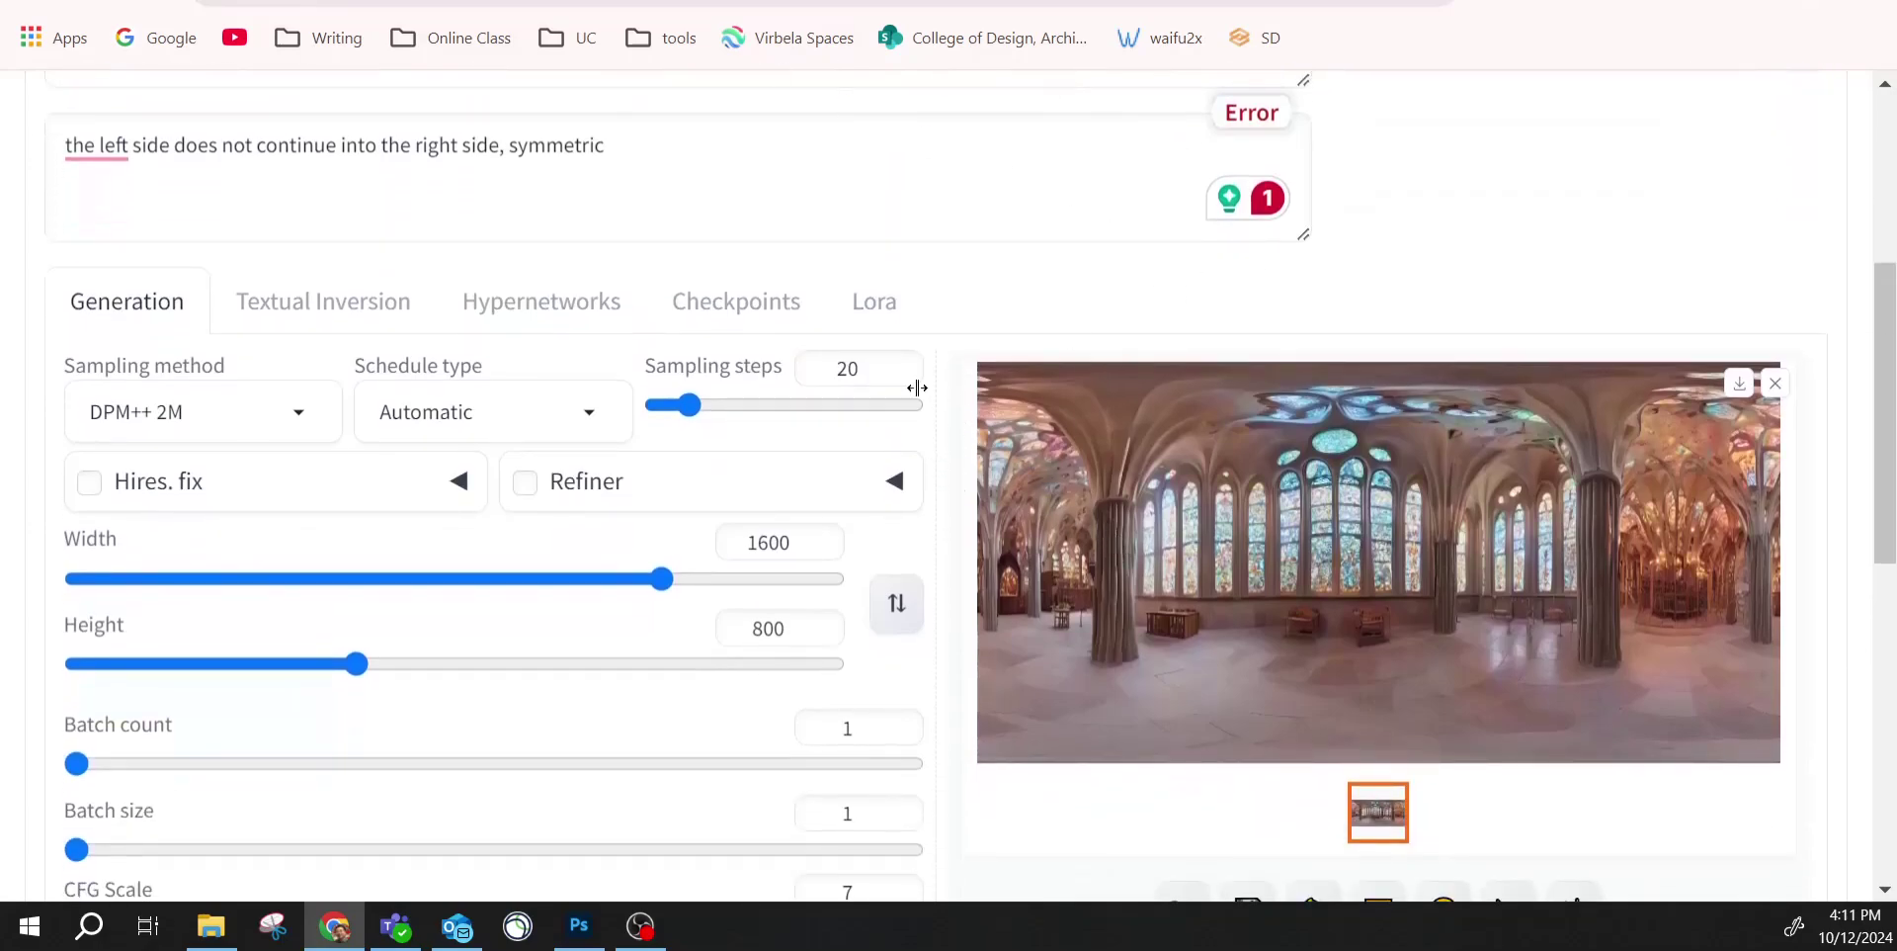
scroll(792, 679, "down", 4)
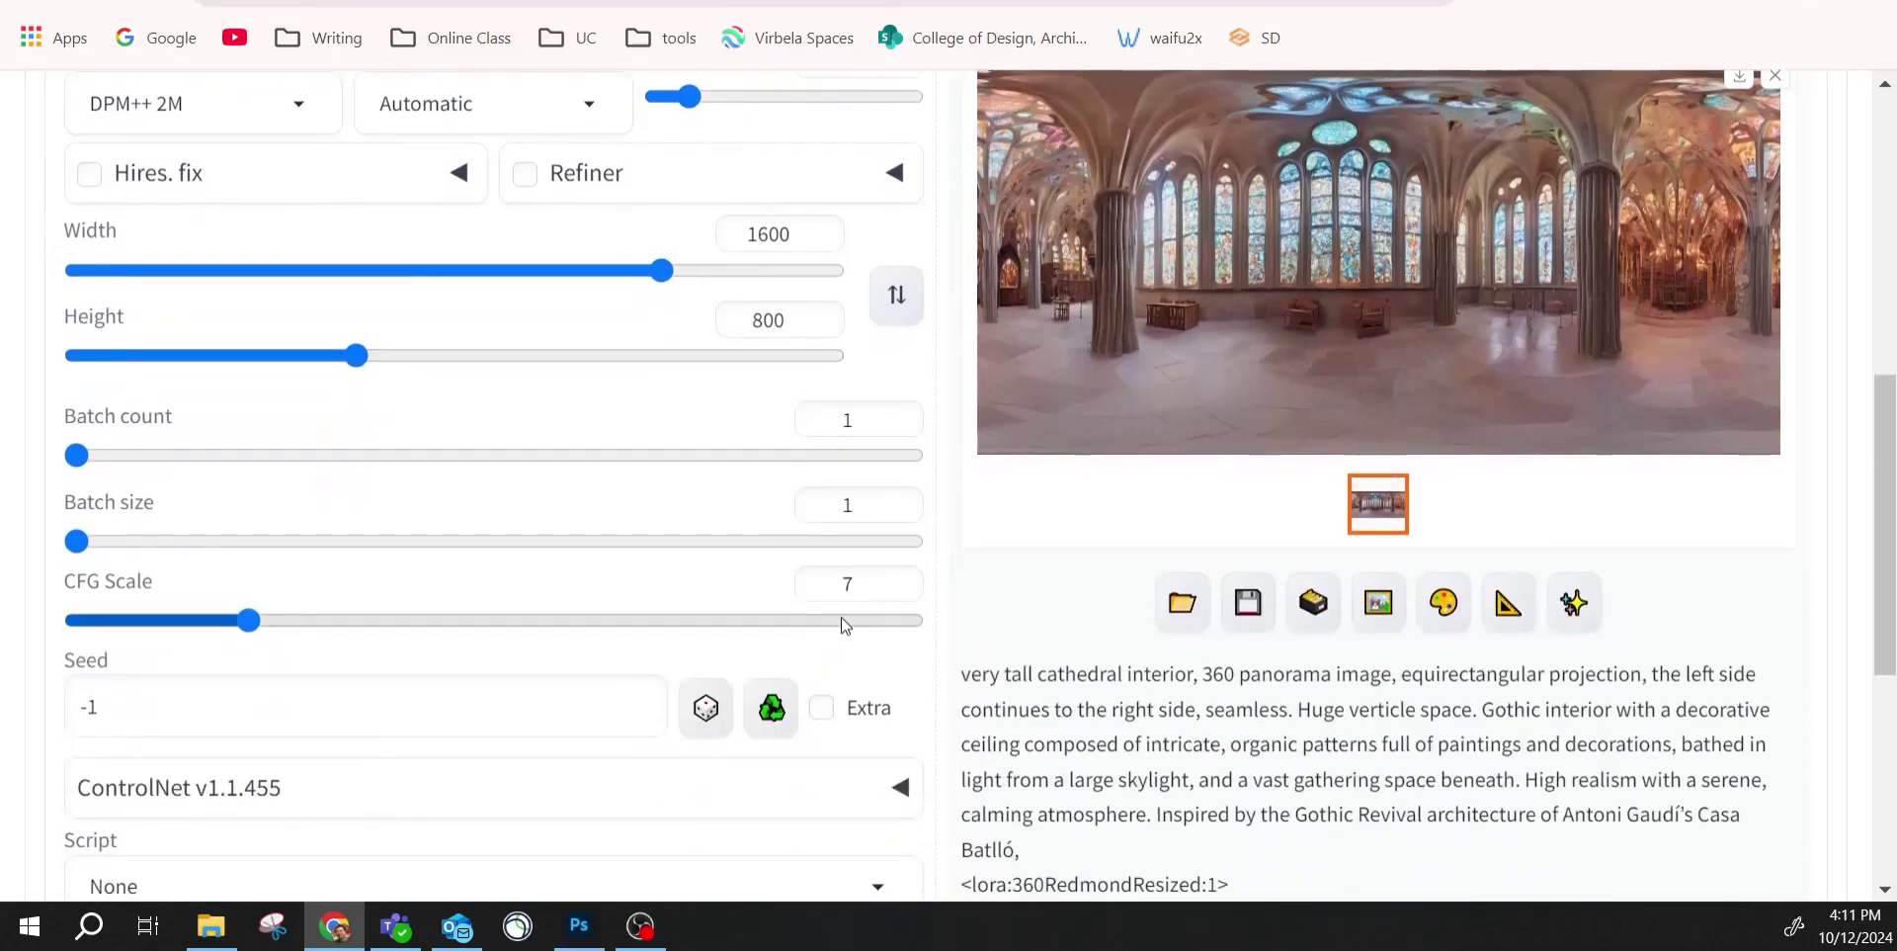
scroll(845, 623, "down", 4)
scroll(845, 623, "up", 6)
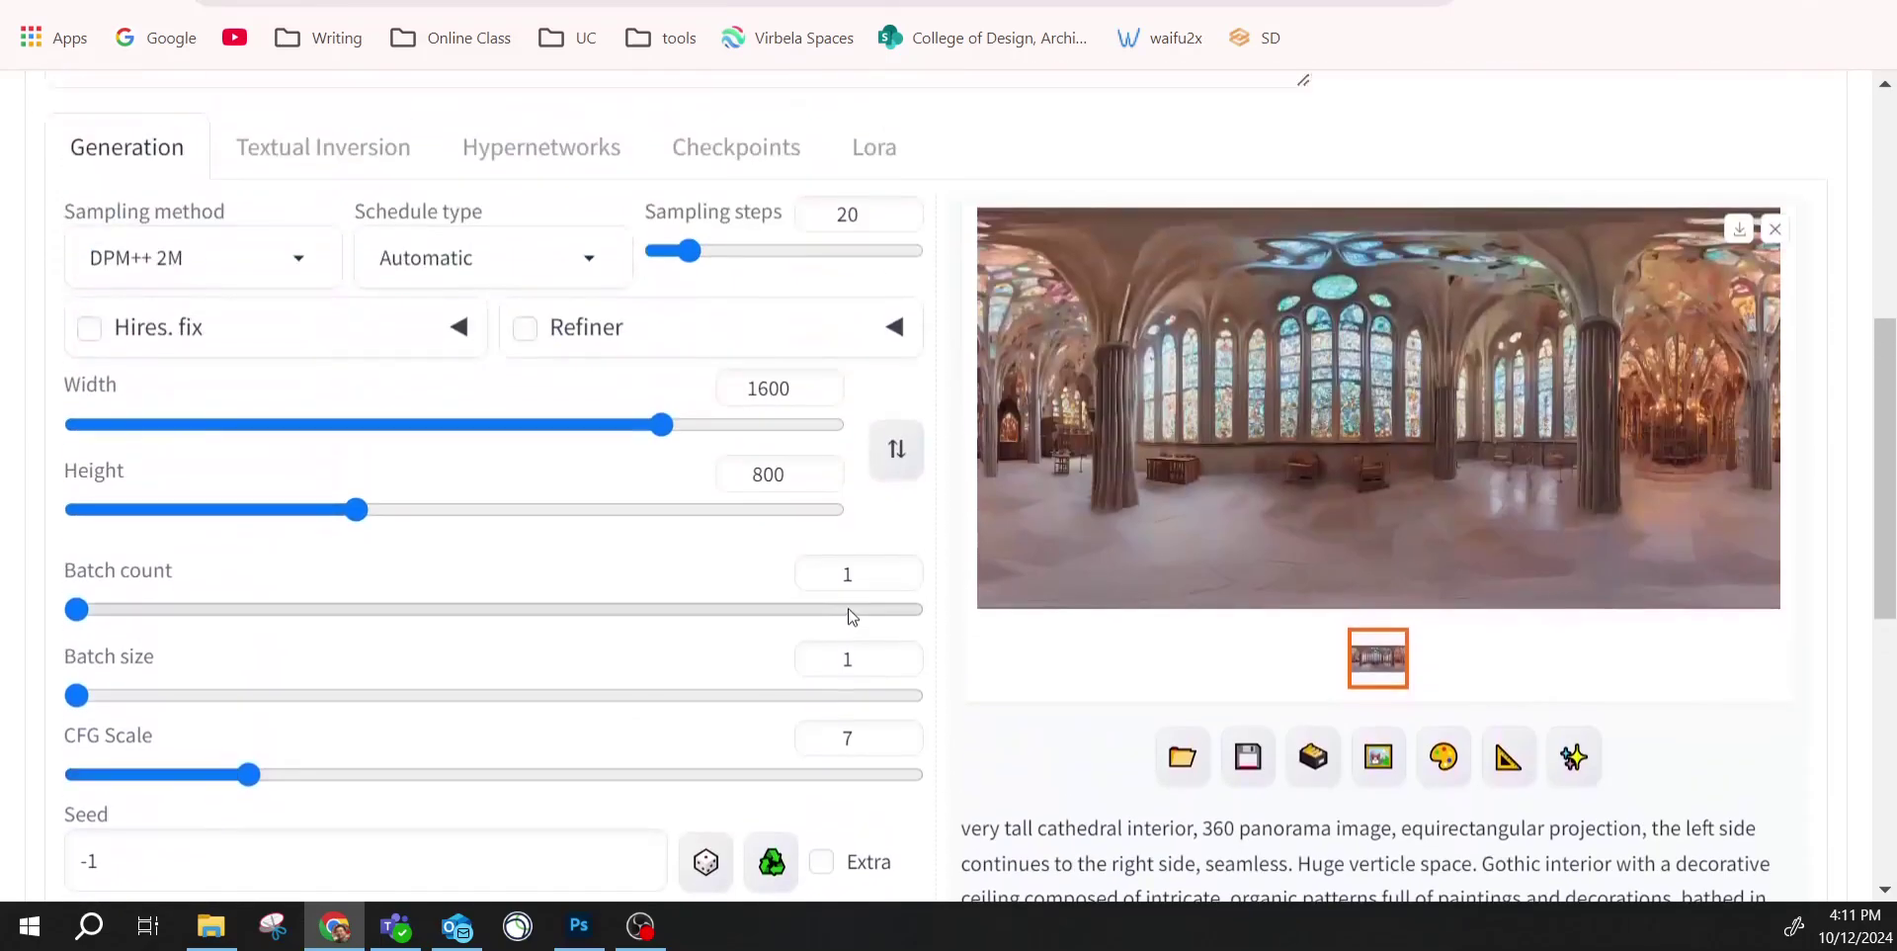
scroll(1130, 481, "down", 6)
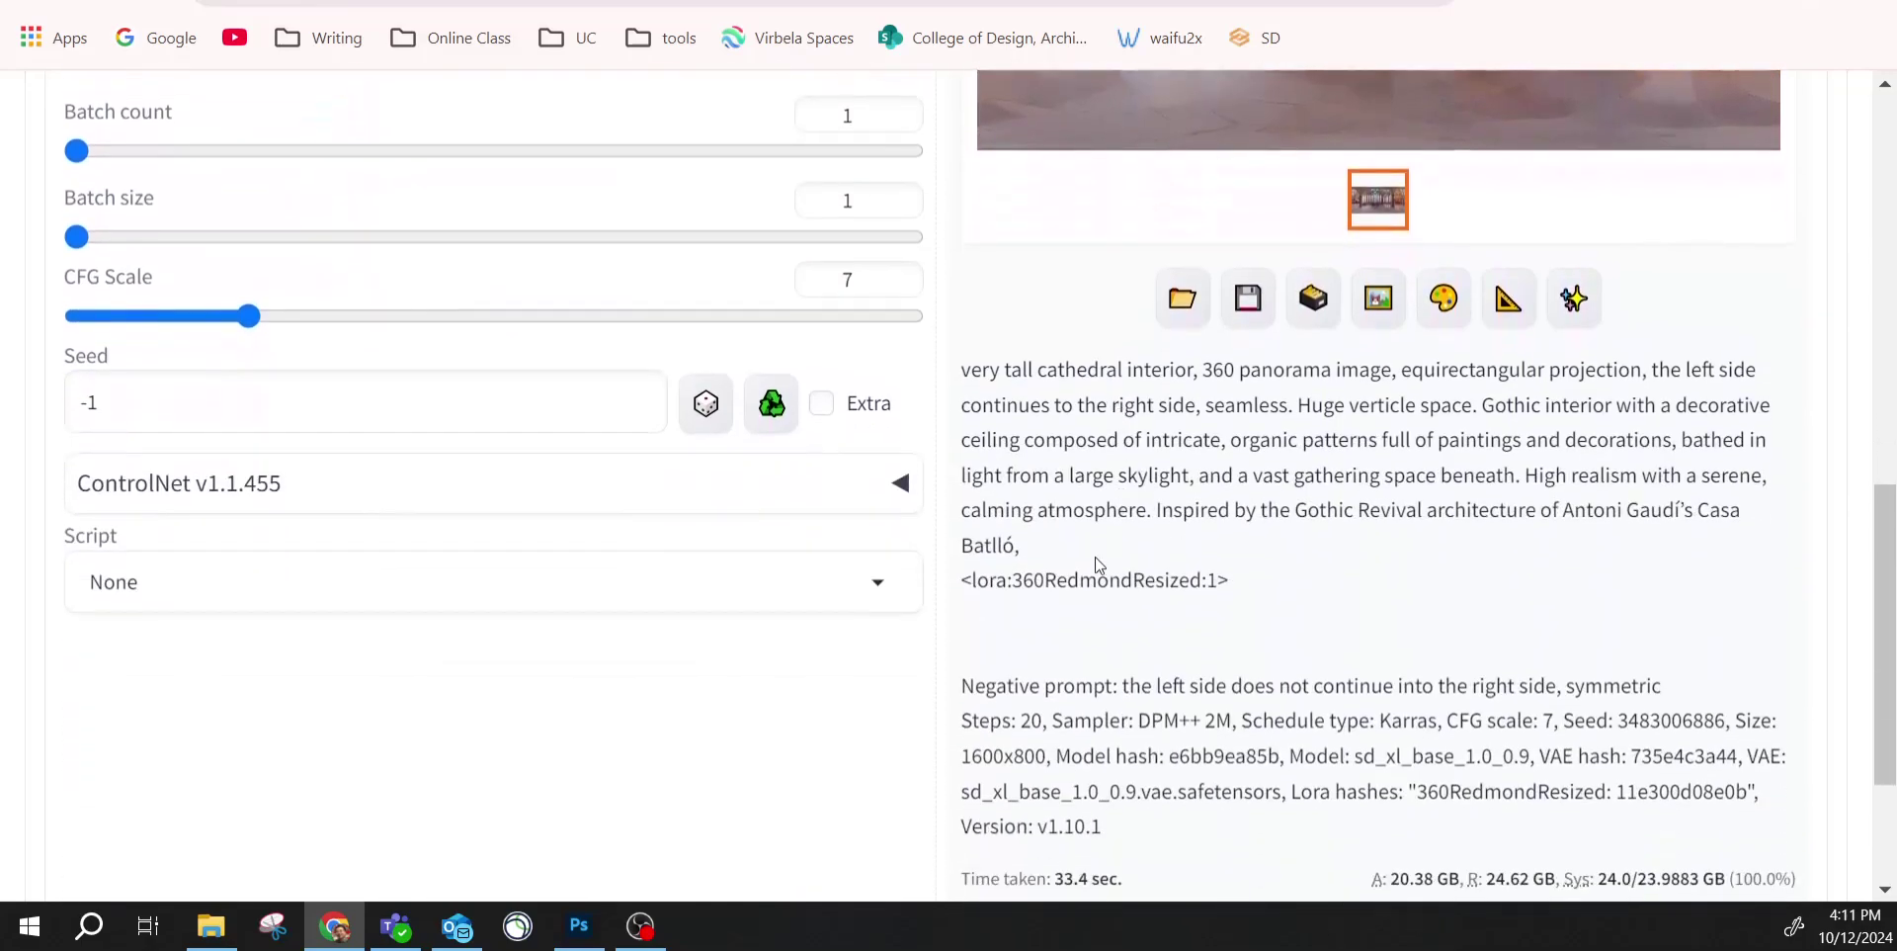
Open the ARCH4001 folder of saved results and browse its files.
left_click(210, 925)
scroll(1295, 380, "up", 3)
scroll(1295, 385, "up", 2)
scroll(1396, 375, "down", 6)
double_click(1130, 346)
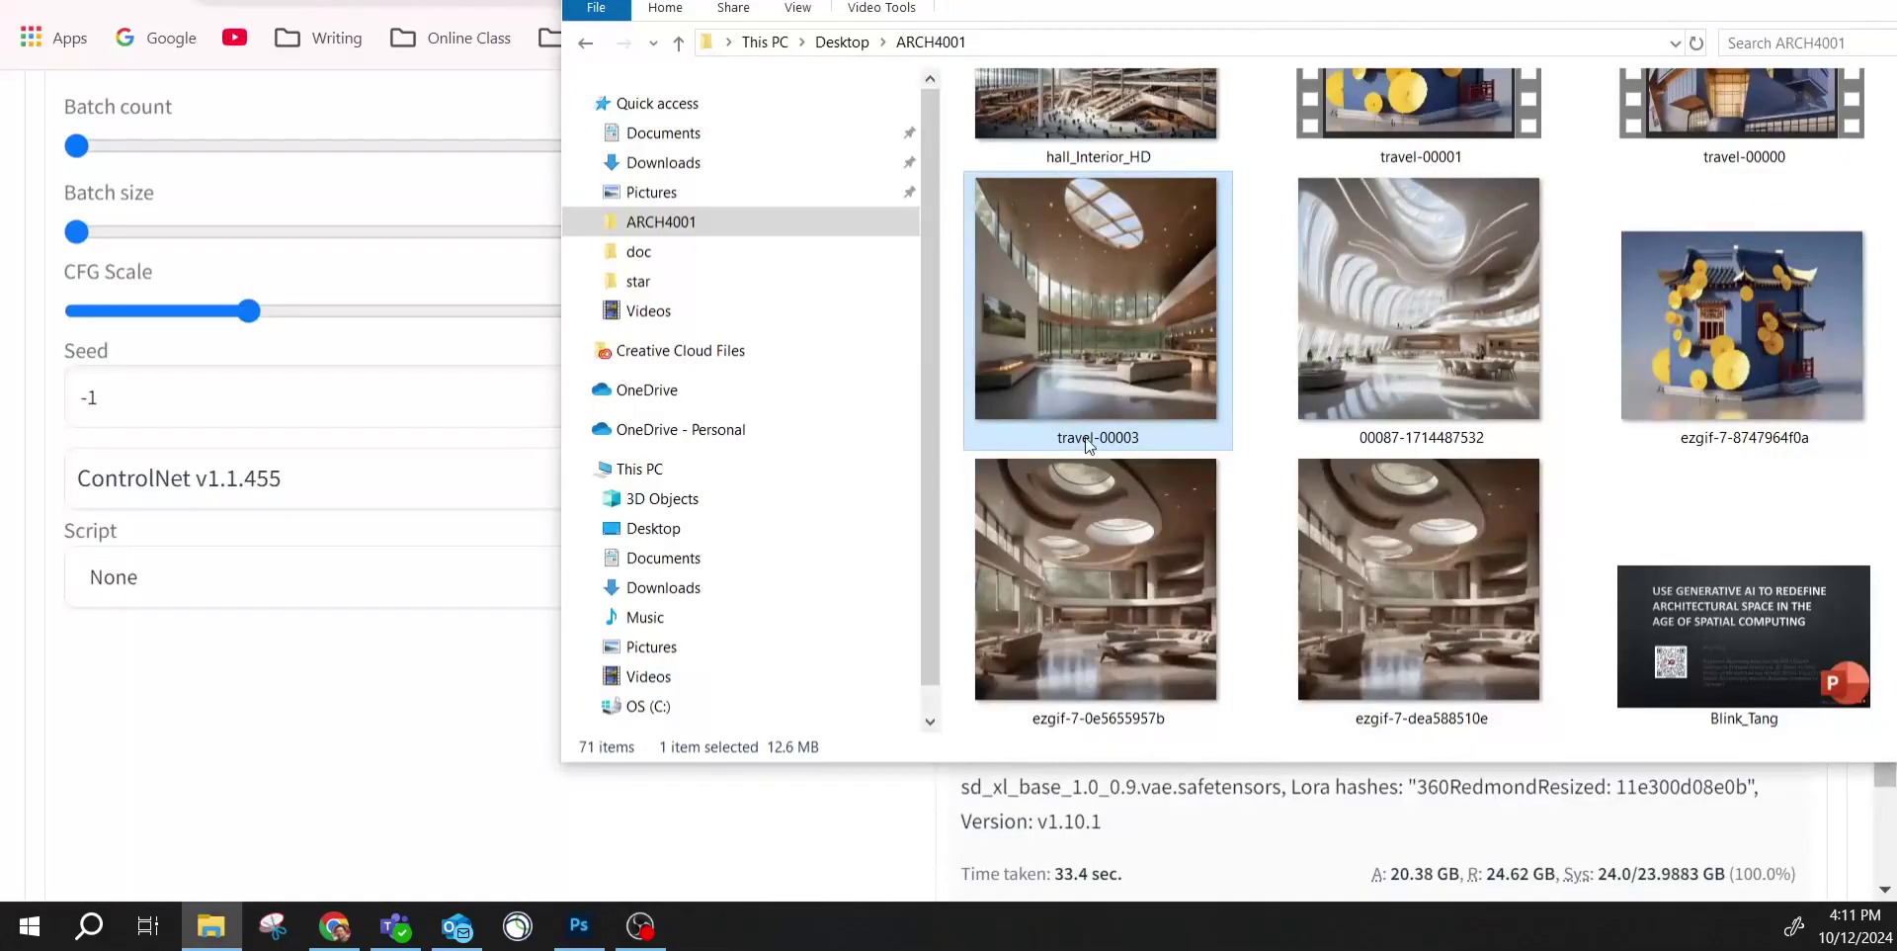
double_click(1423, 372)
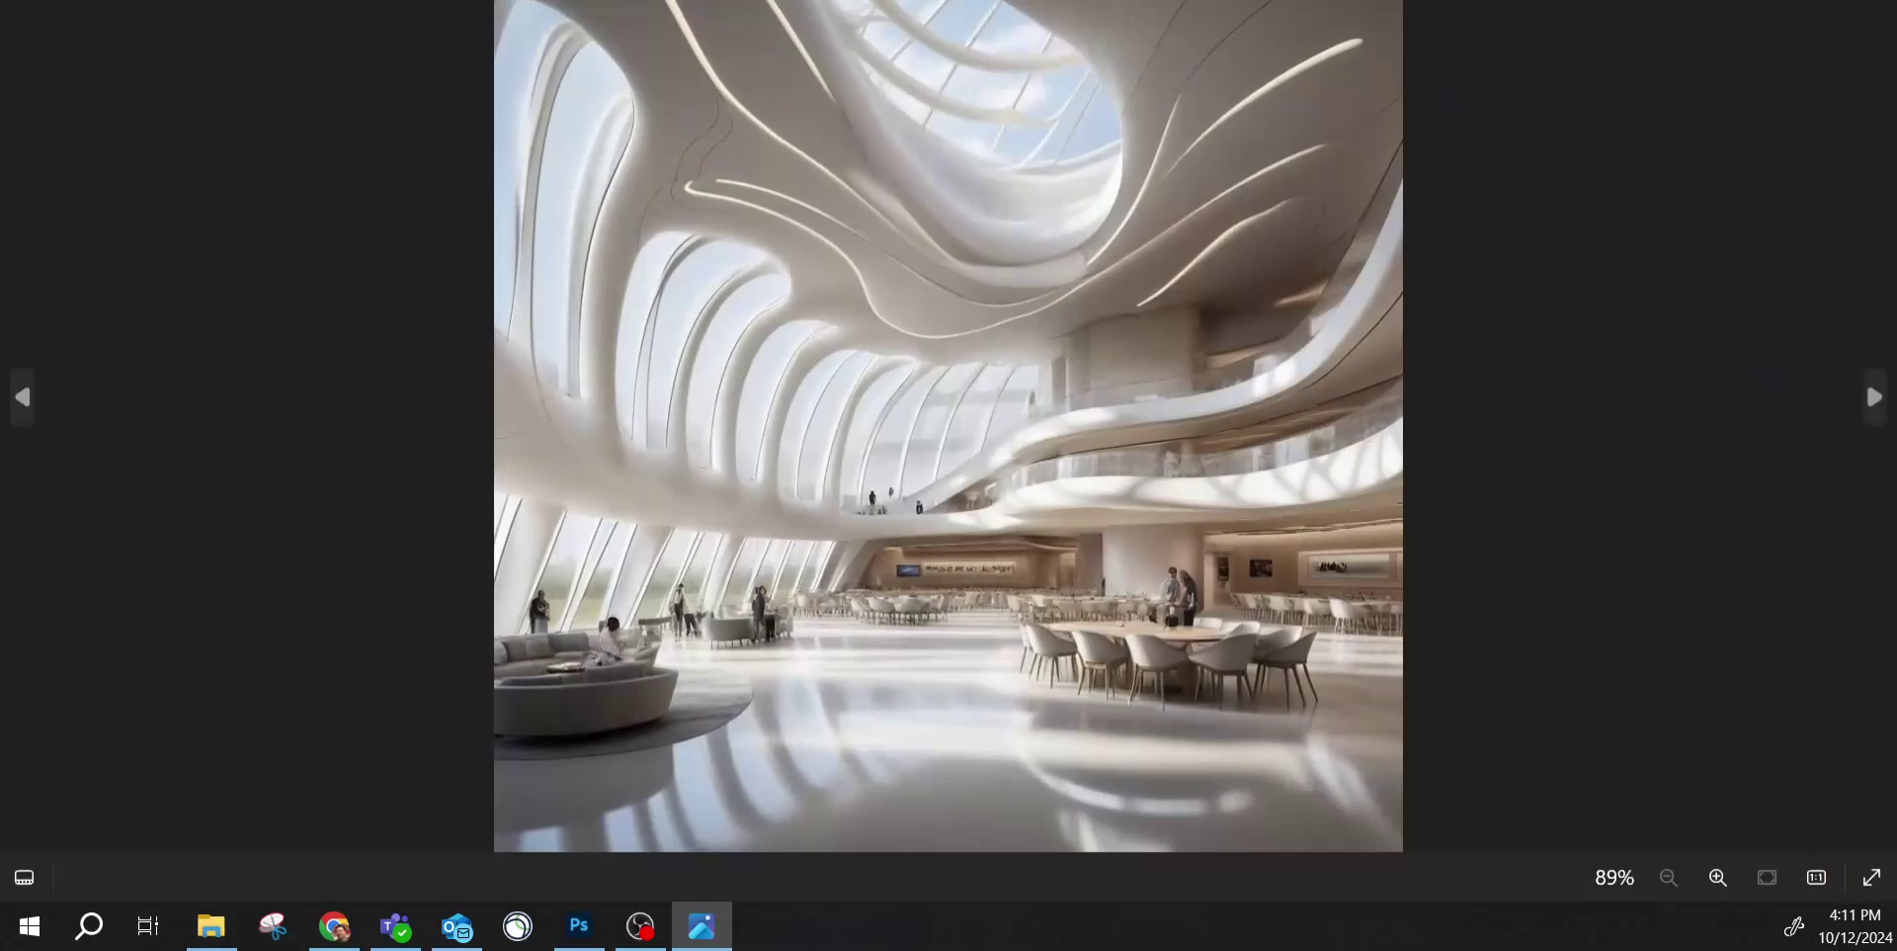
Close the Photos viewer and scroll through the ARCH4001 folder thumbnails.
key("alt+F4")
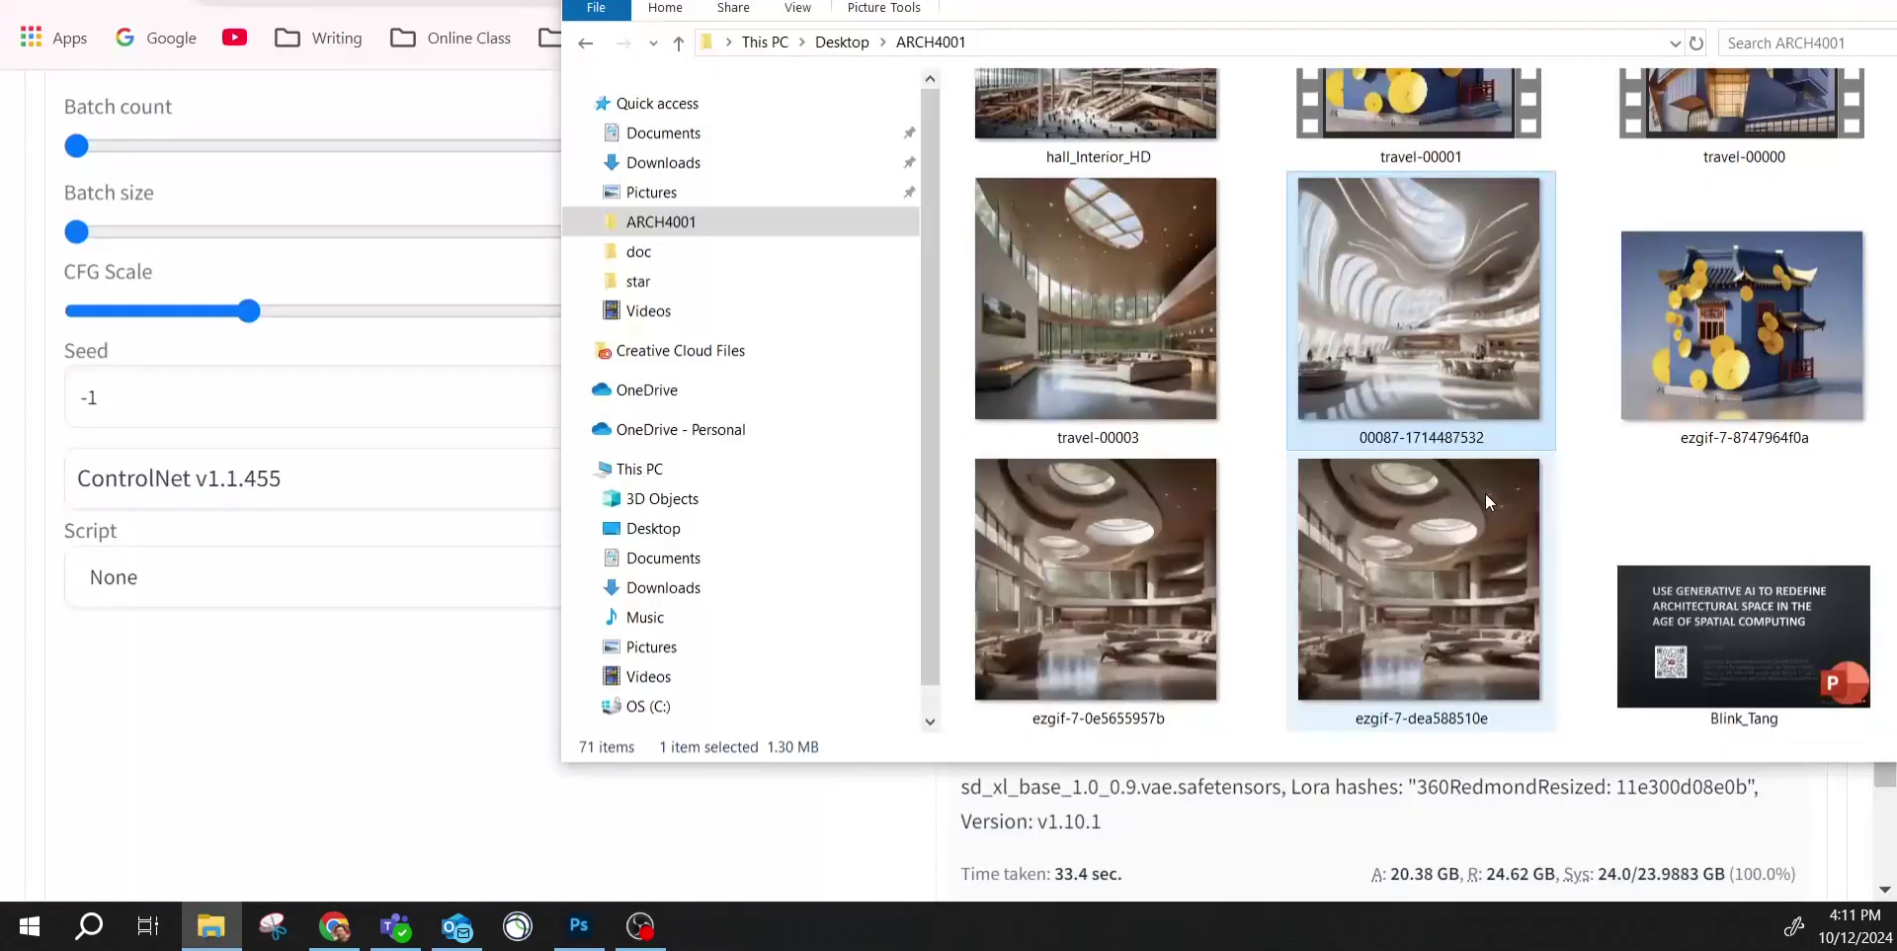
scroll(1566, 543, "up", 2)
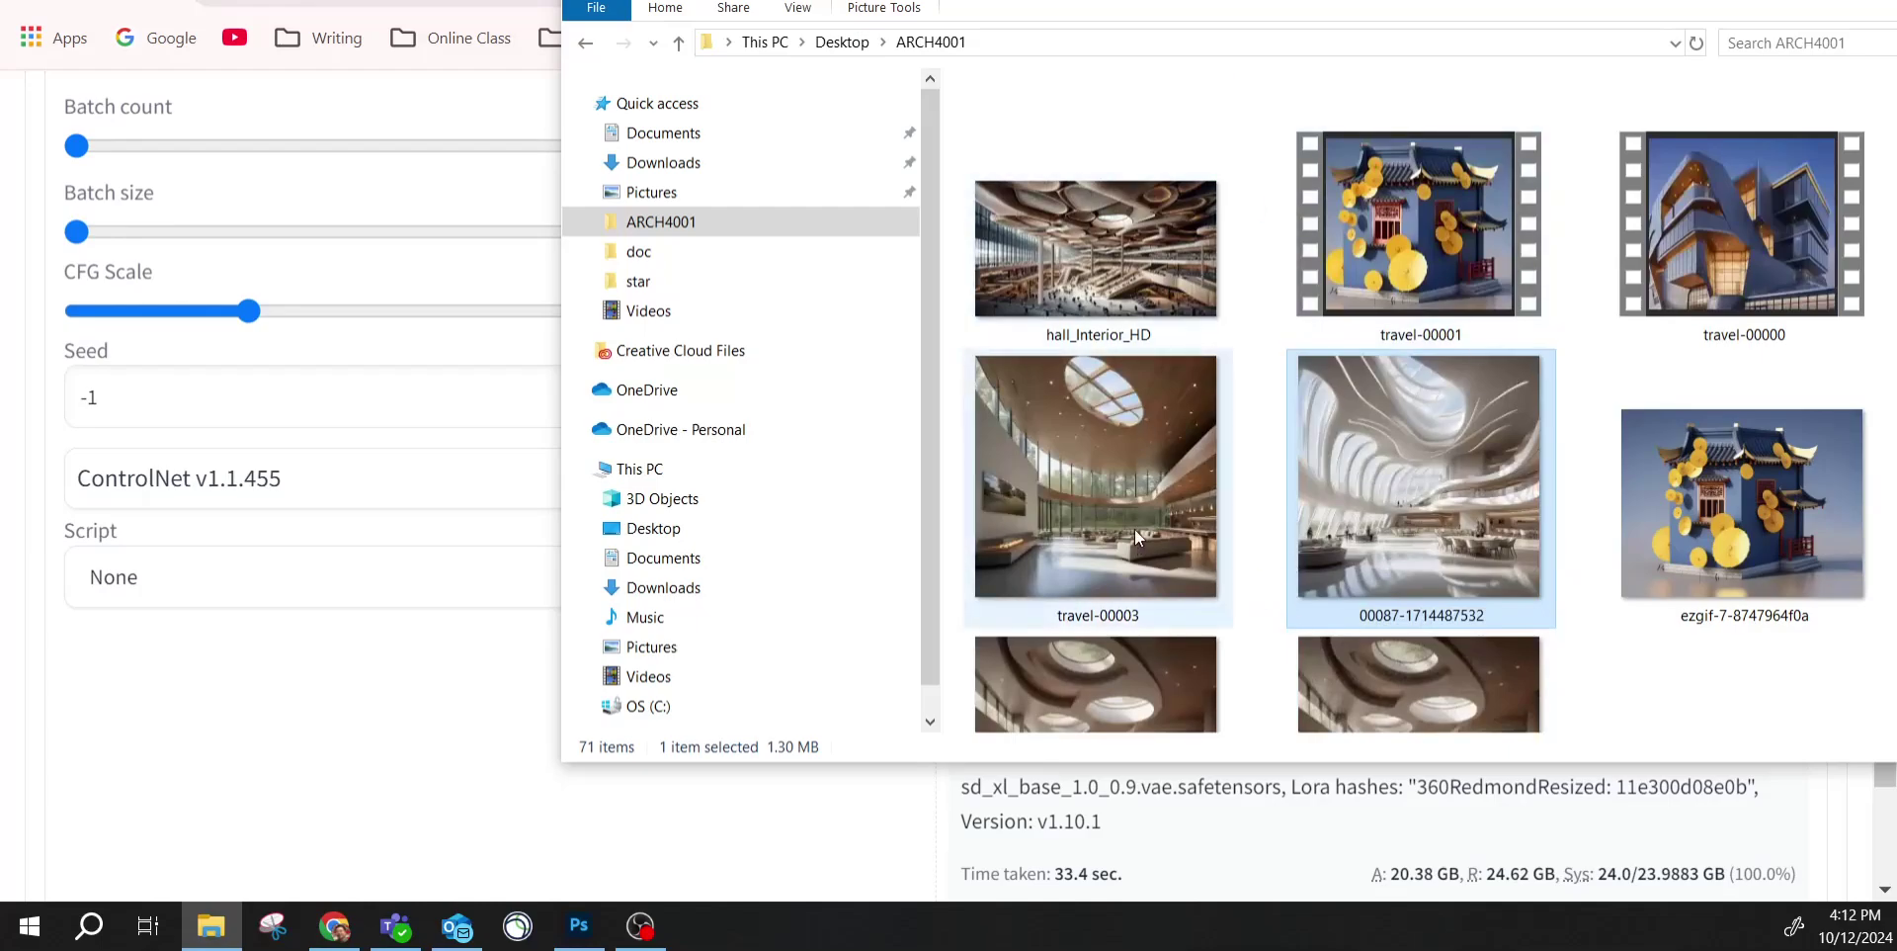
scroll(1433, 499, "down", 5)
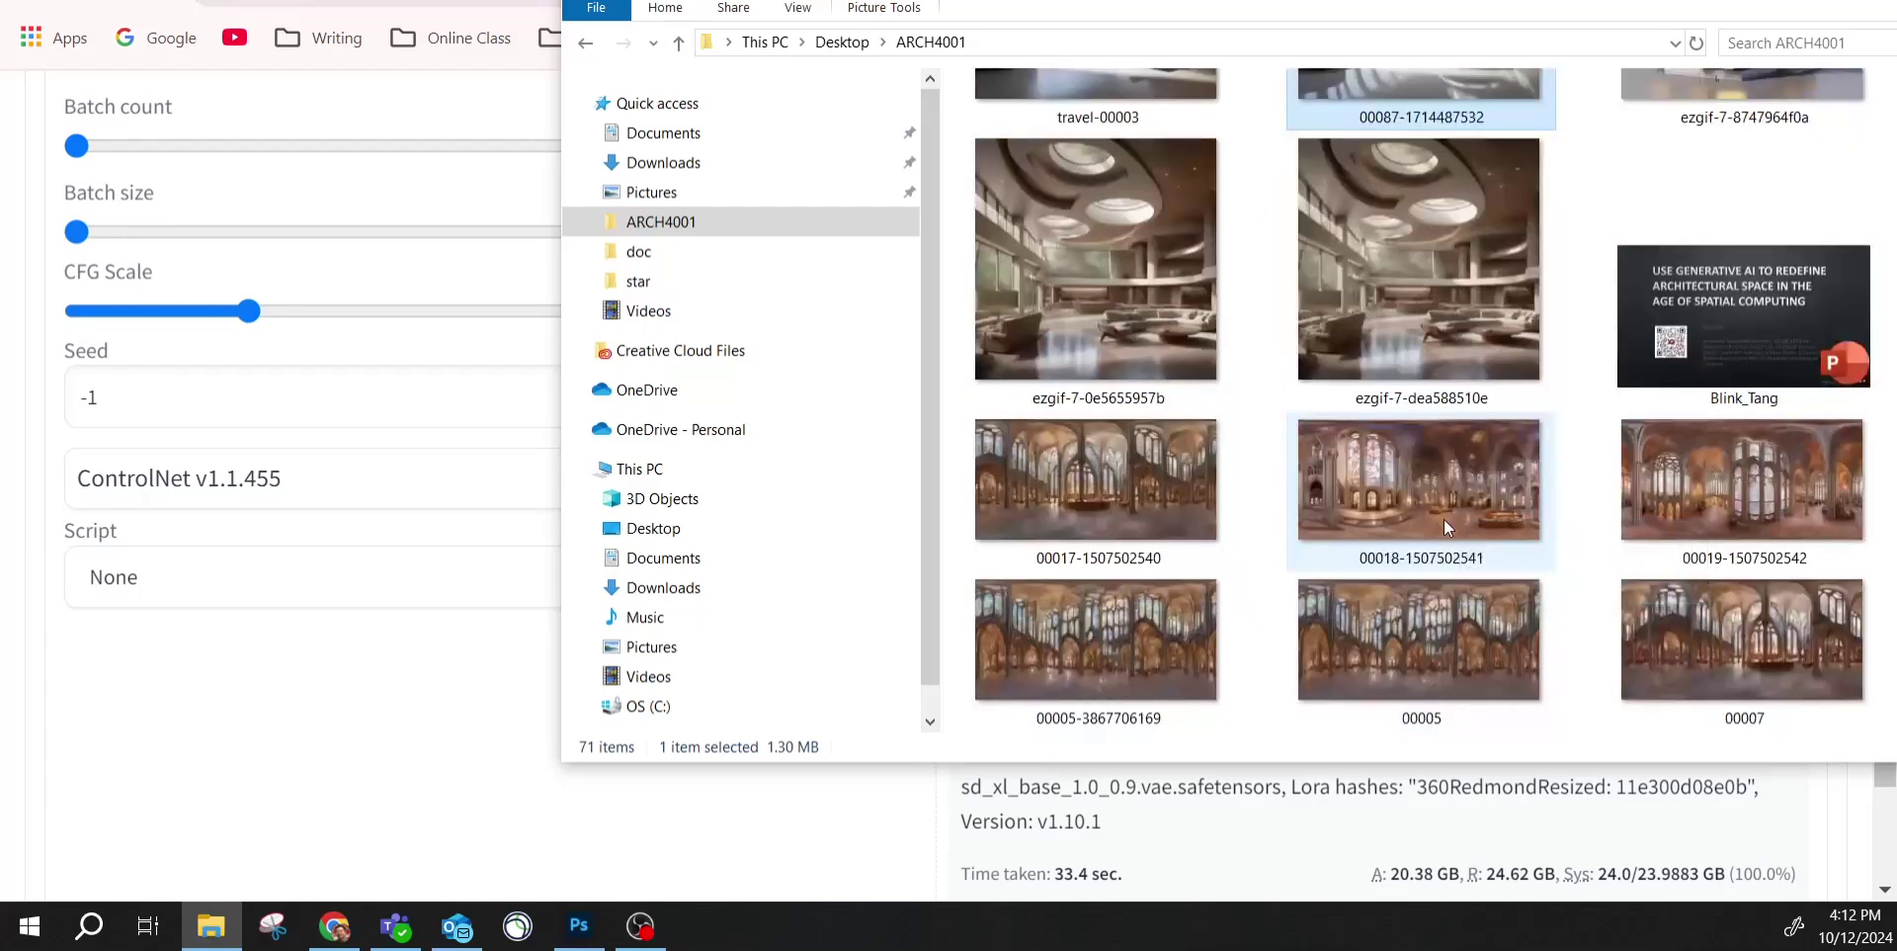
scroll(1444, 519, "up", 6)
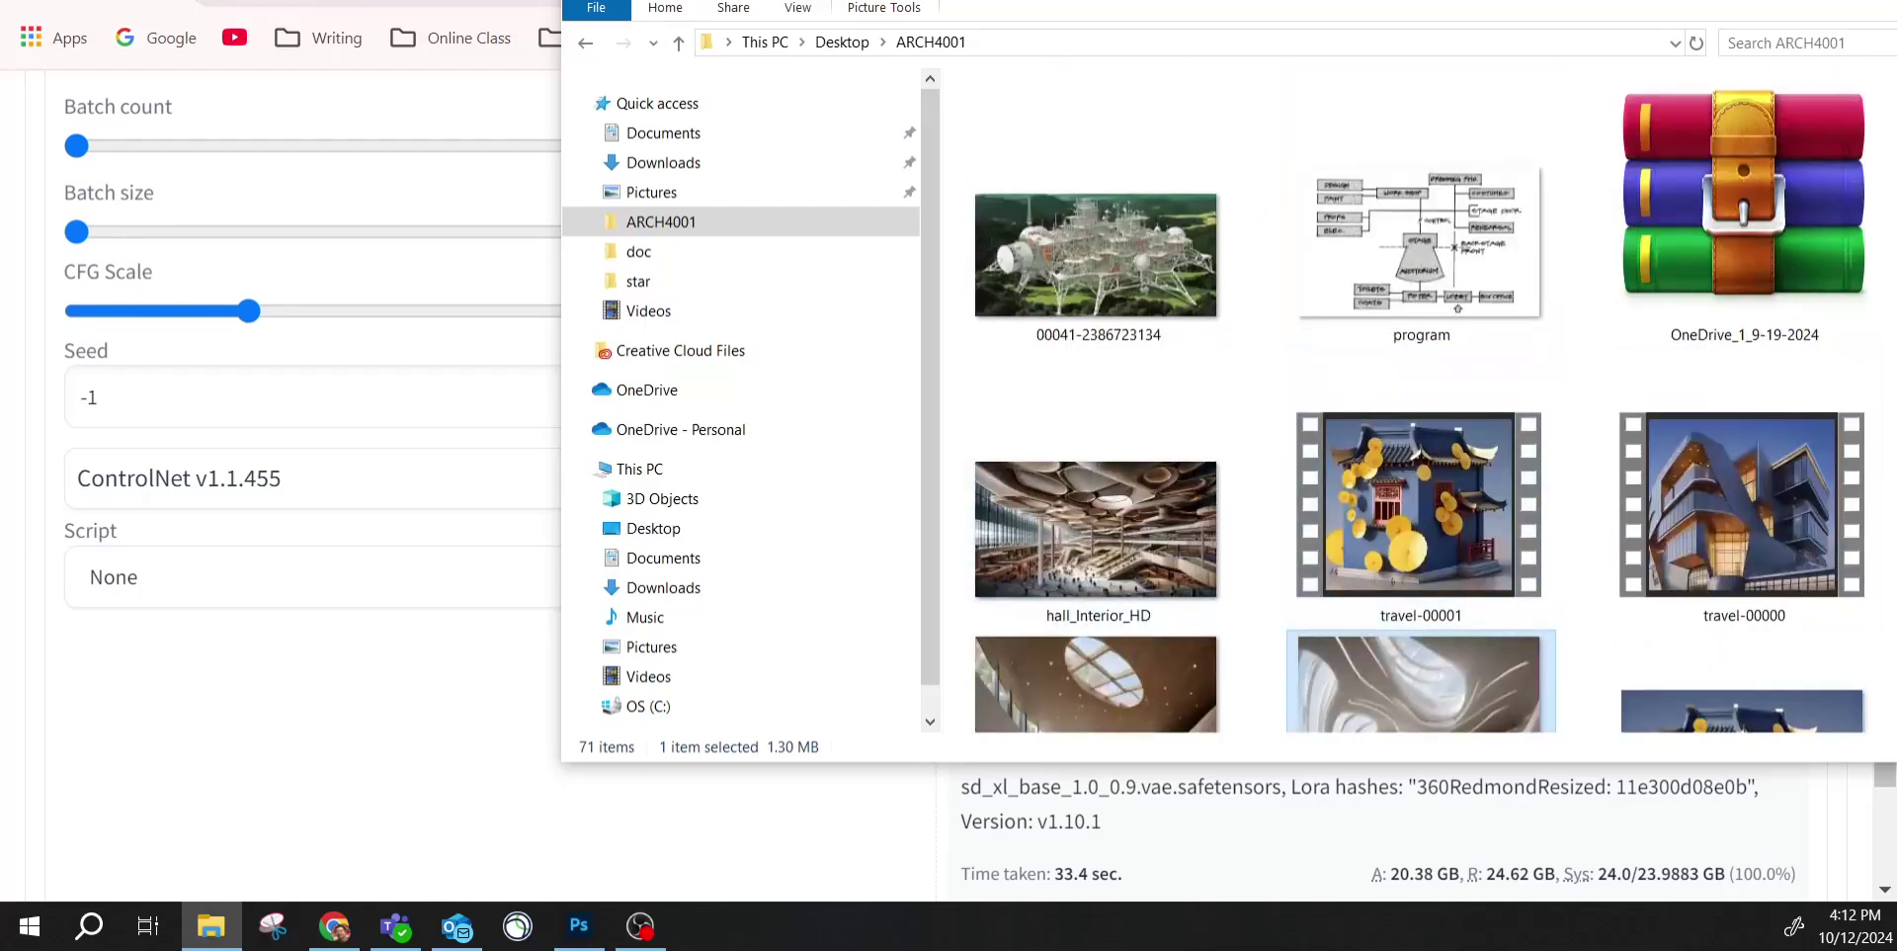